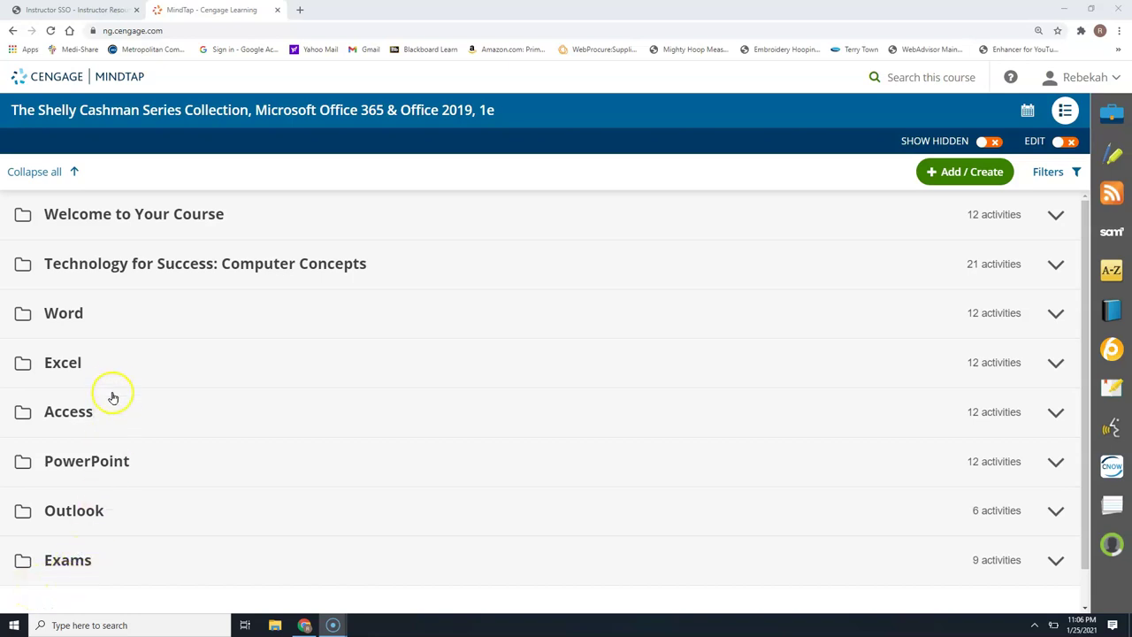
# - Open the Word Module 1 SAM Textbook Project from the Word folder and start the assignment
pyautogui.click(69, 316)
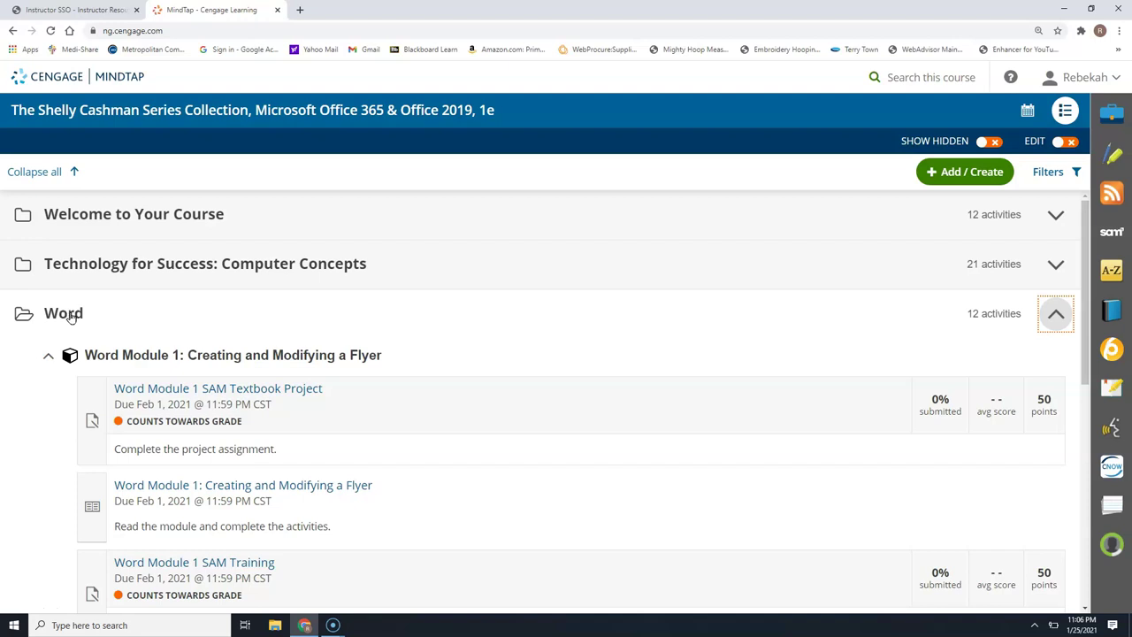
pyautogui.click(76, 319)
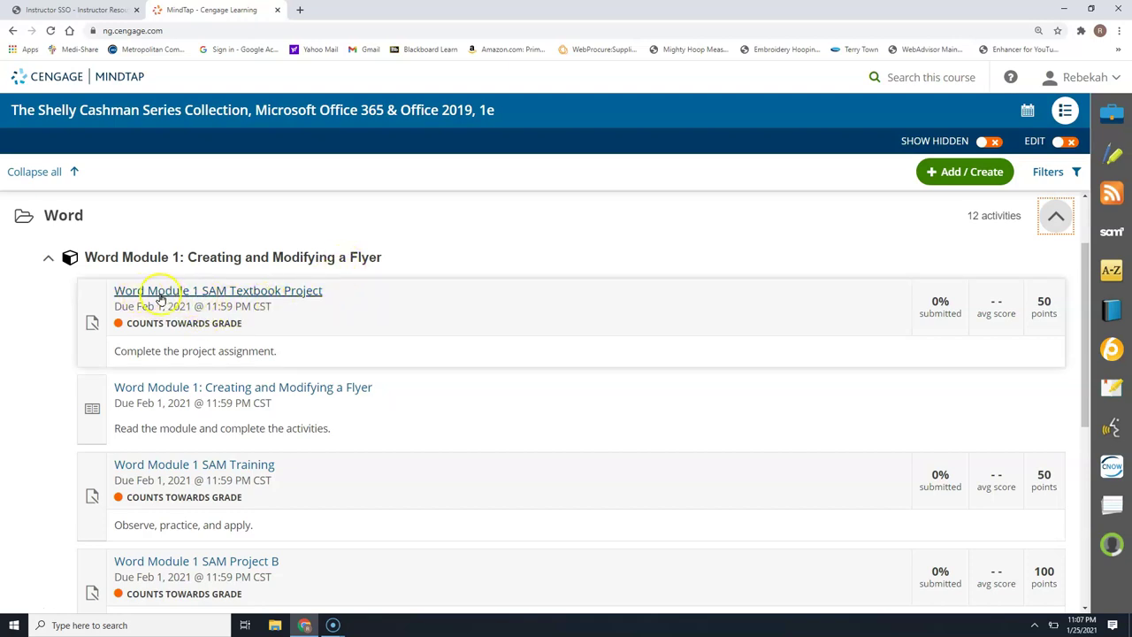
pyautogui.click(246, 291)
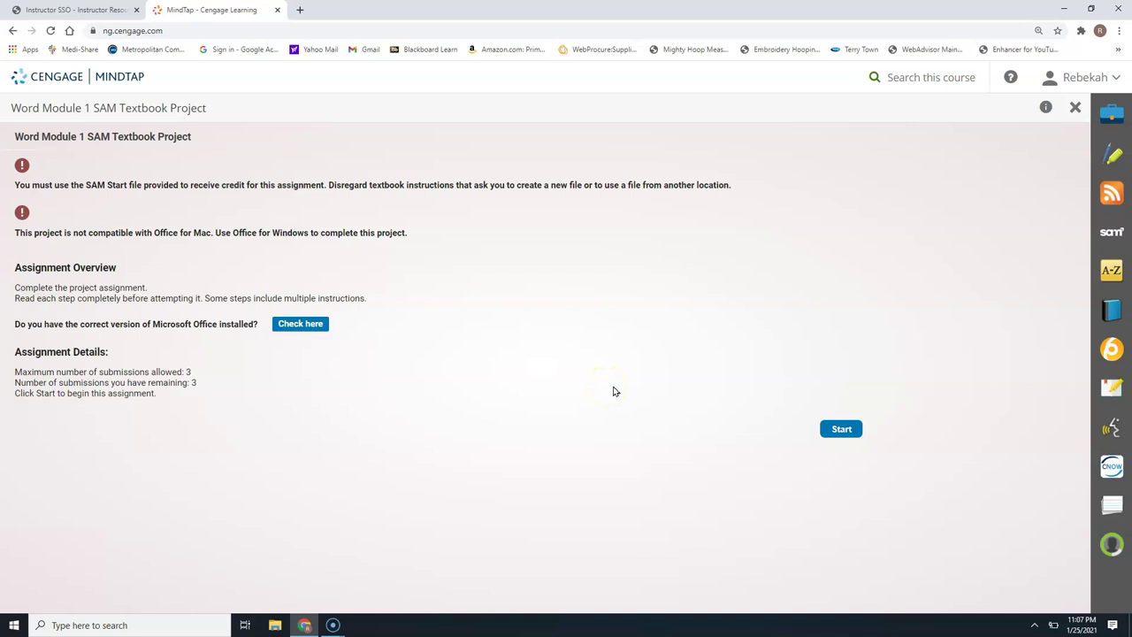
pyautogui.click(849, 431)
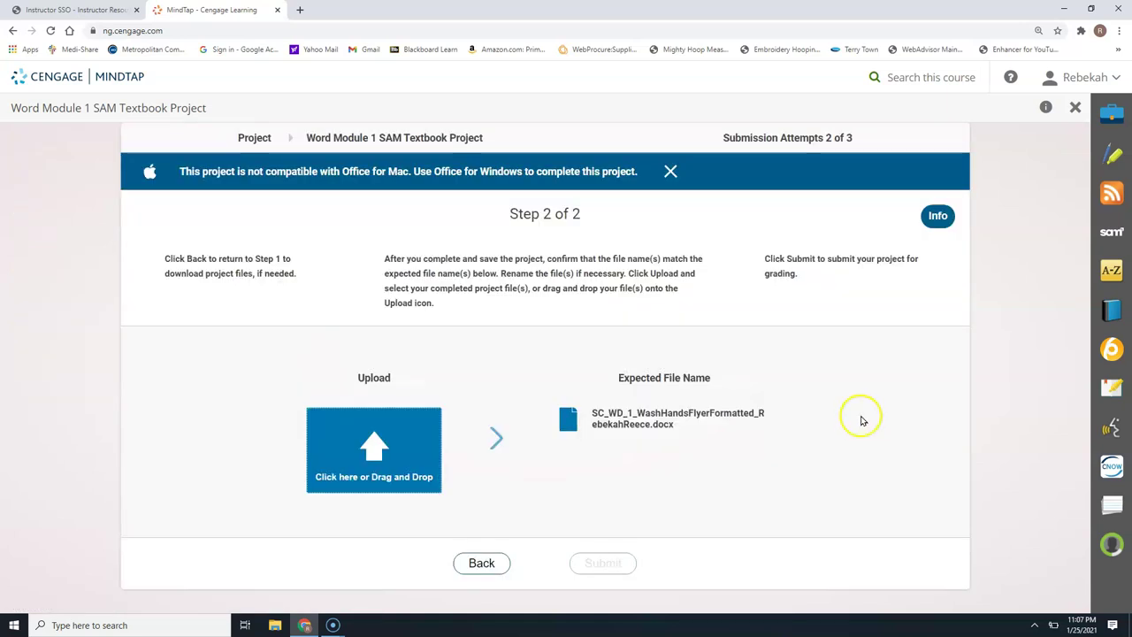
# - Return to Step 1 of the project, view the linked reading Word Module 1: Creating and Modifying a Flyer, and close it
pyautogui.click(493, 560)
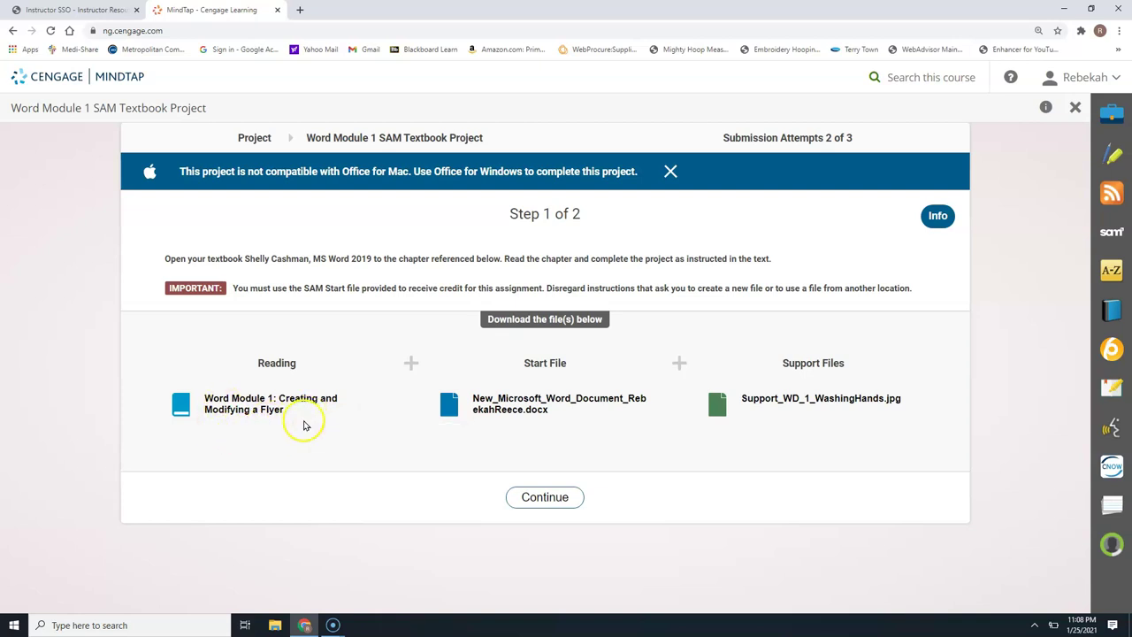
pyautogui.click(252, 404)
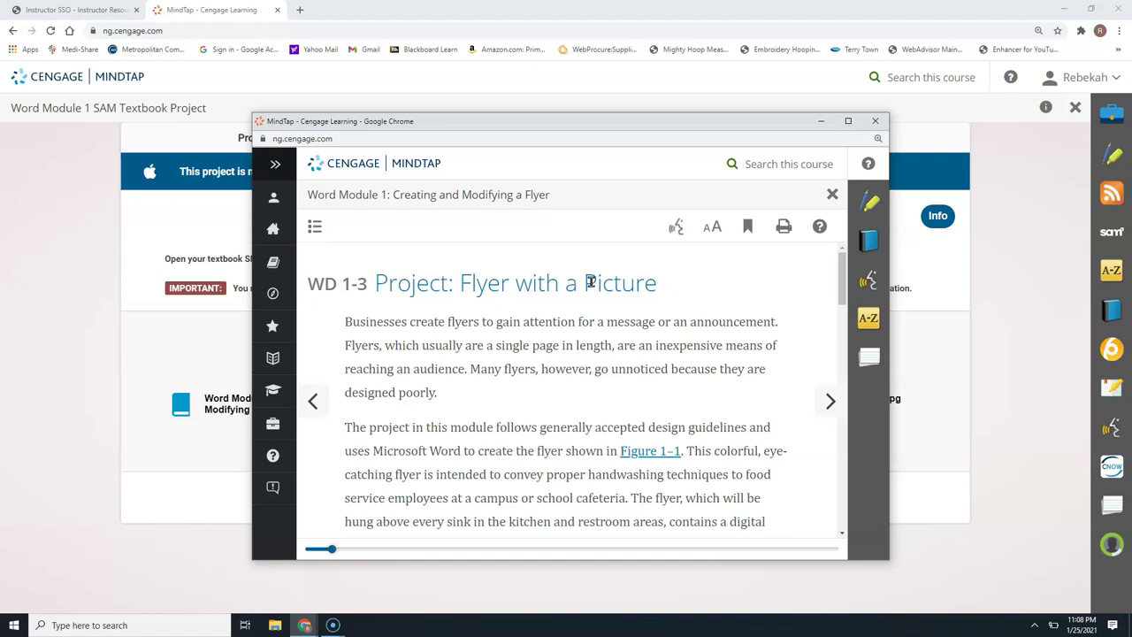
pyautogui.click(874, 121)
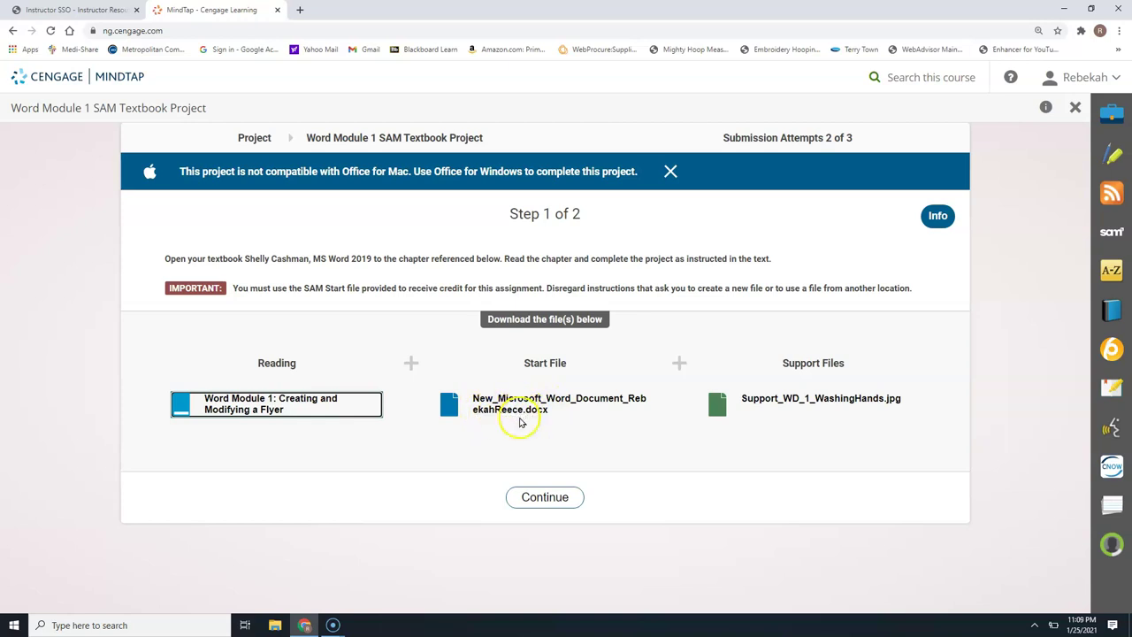
# - Download the project's Word start file and the support image Support_WD_1_WashingHands.jpg into the Downloads folder
pyautogui.click(503, 415)
pyautogui.click(510, 409)
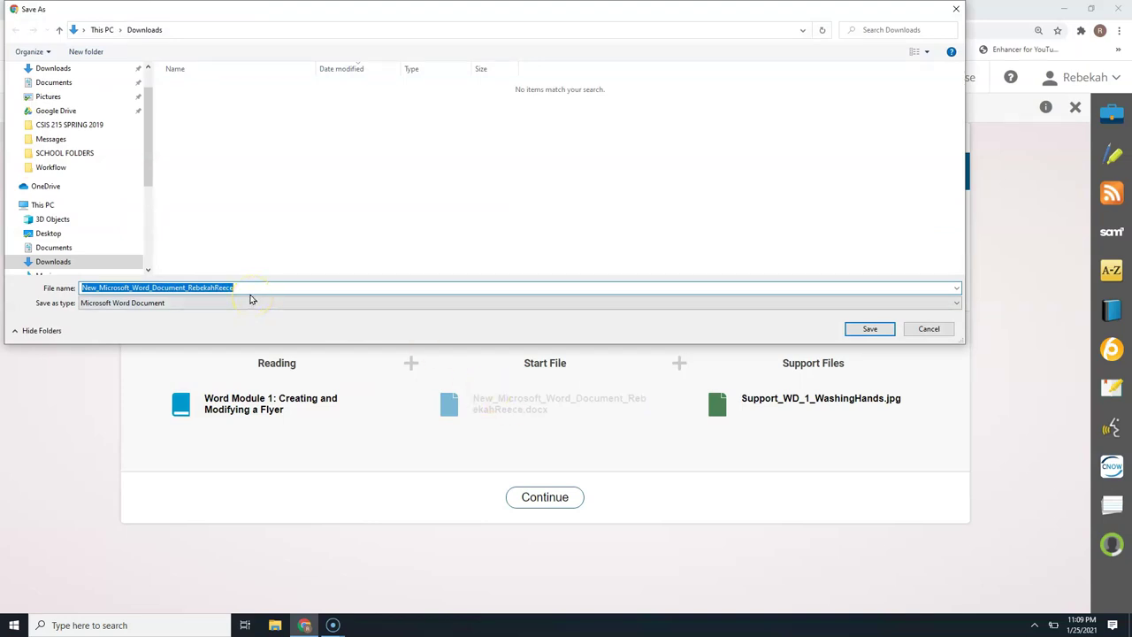
pyautogui.click(868, 328)
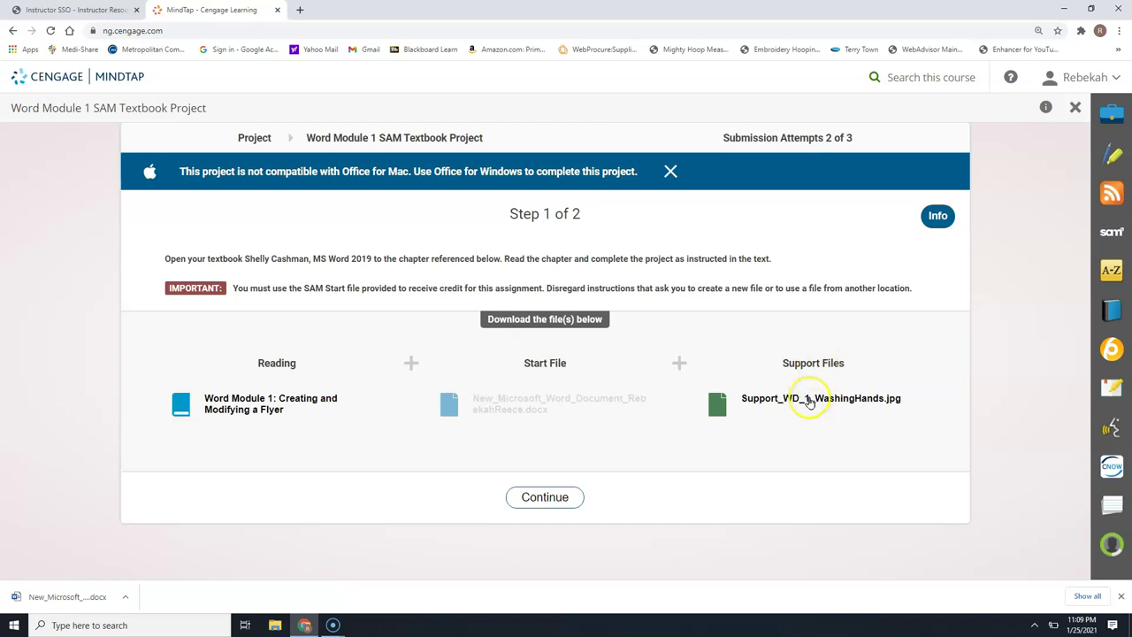
pyautogui.click(811, 400)
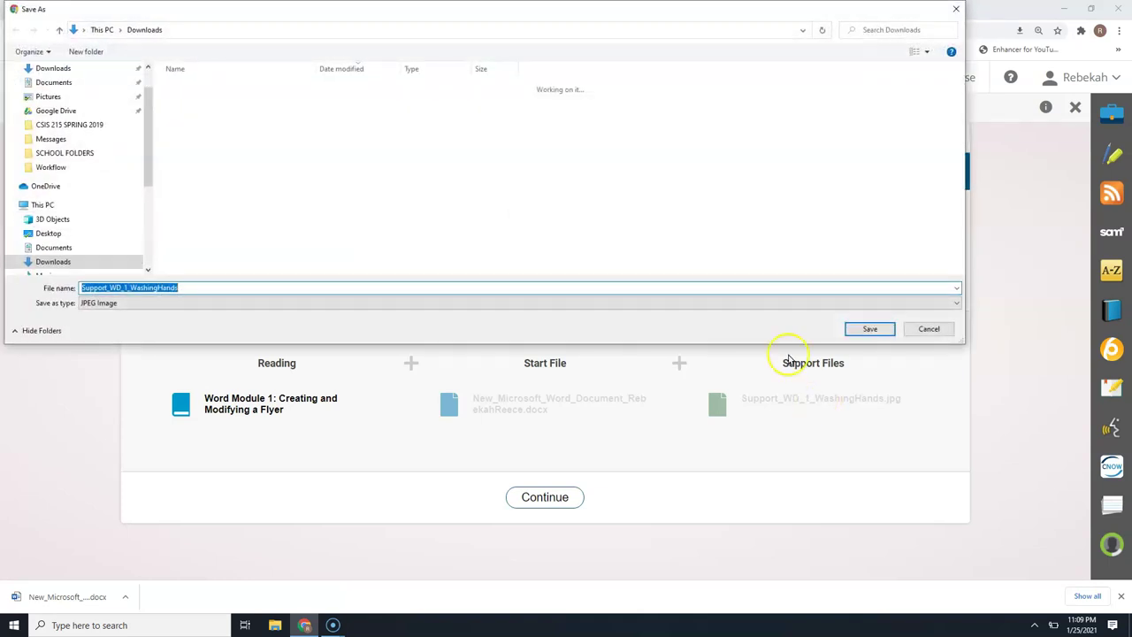
pyautogui.click(870, 329)
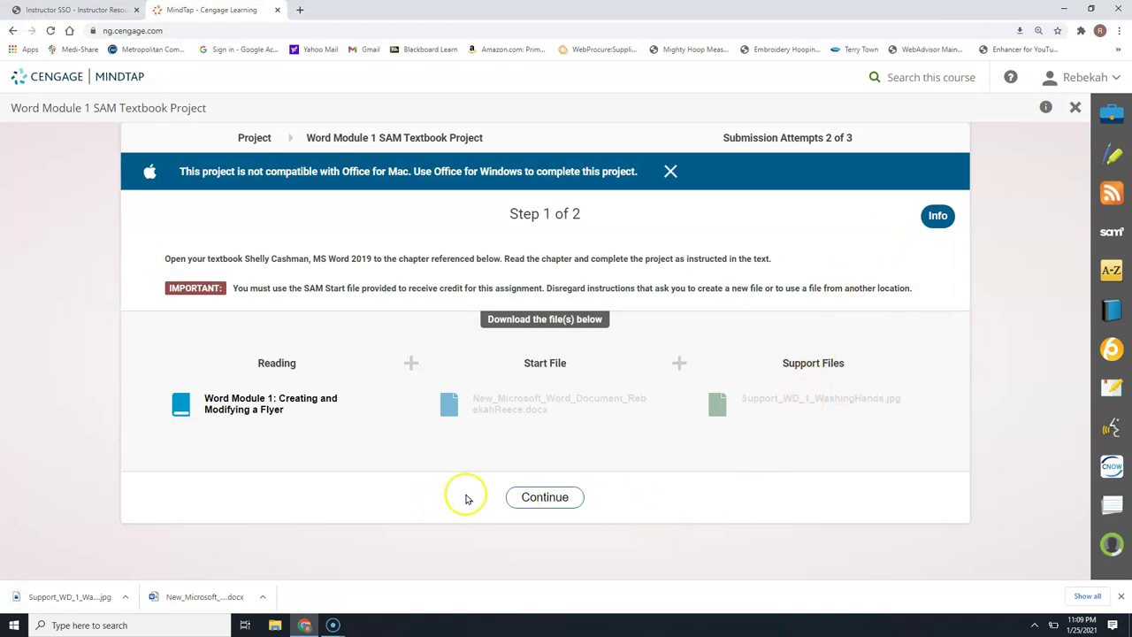
# - Continue to Step 2 of the project and copy the full expected file name of the finished flyer document
pyautogui.click(546, 502)
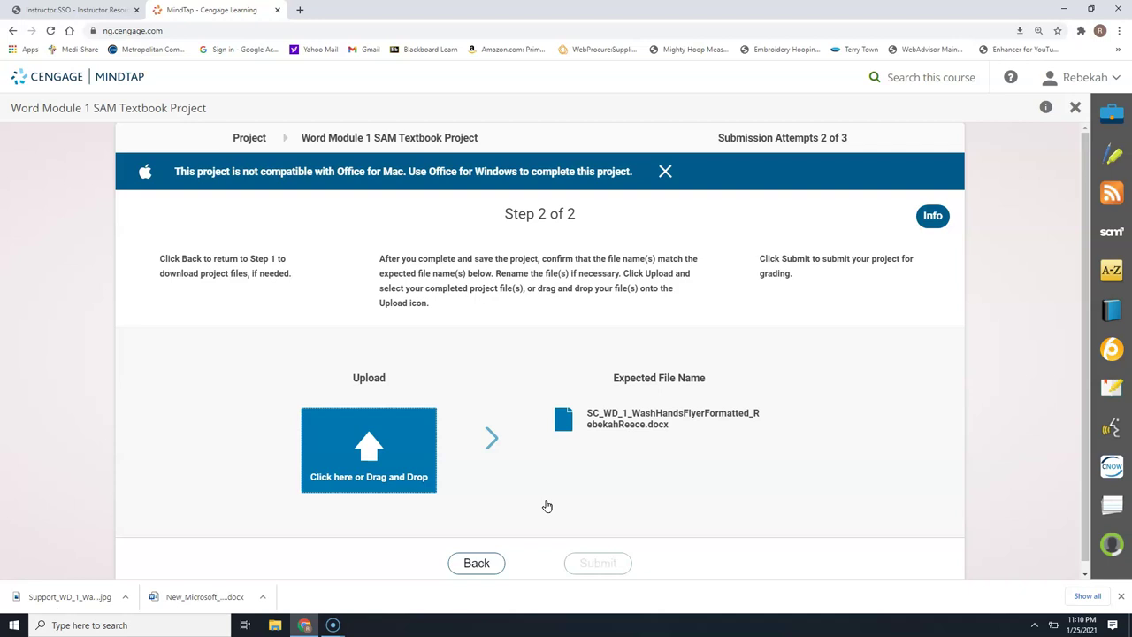
pyautogui.click(549, 504)
pyautogui.scroll(-1, 732, 399)
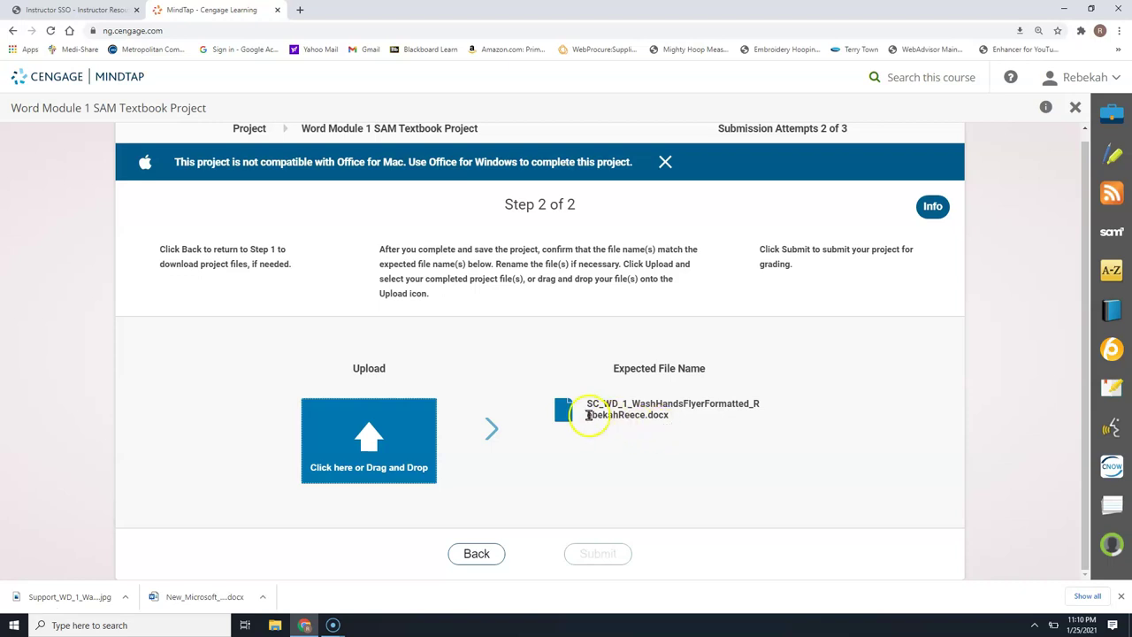
pyautogui.moveTo(584, 404); pyautogui.dragTo(671, 416)
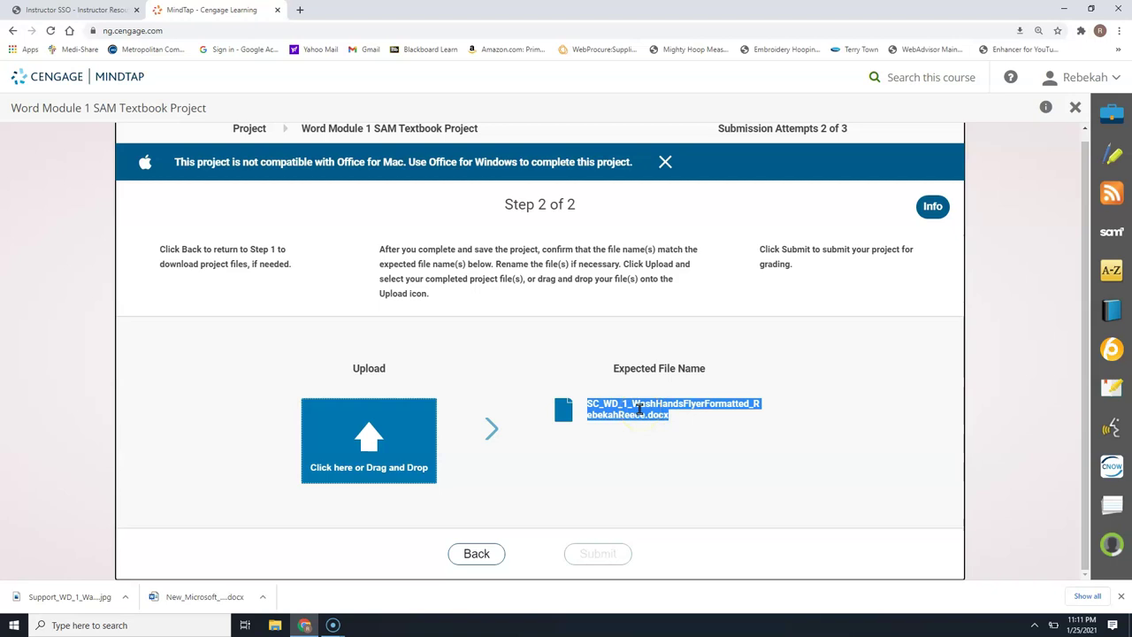
pyautogui.rightClick(641, 411)
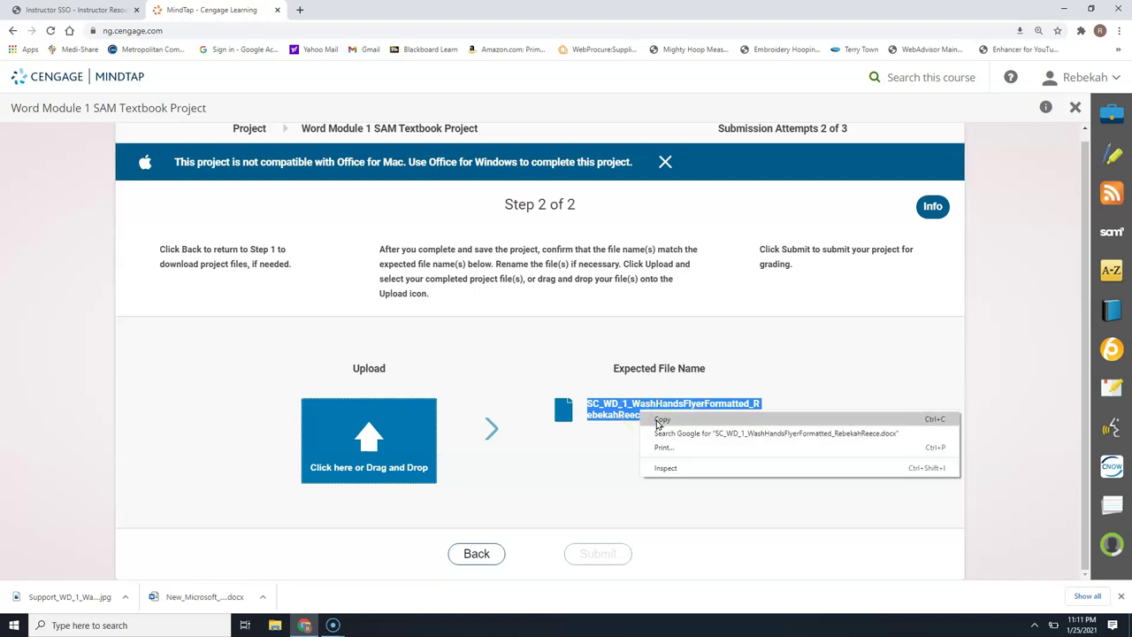
pyautogui.click(656, 421)
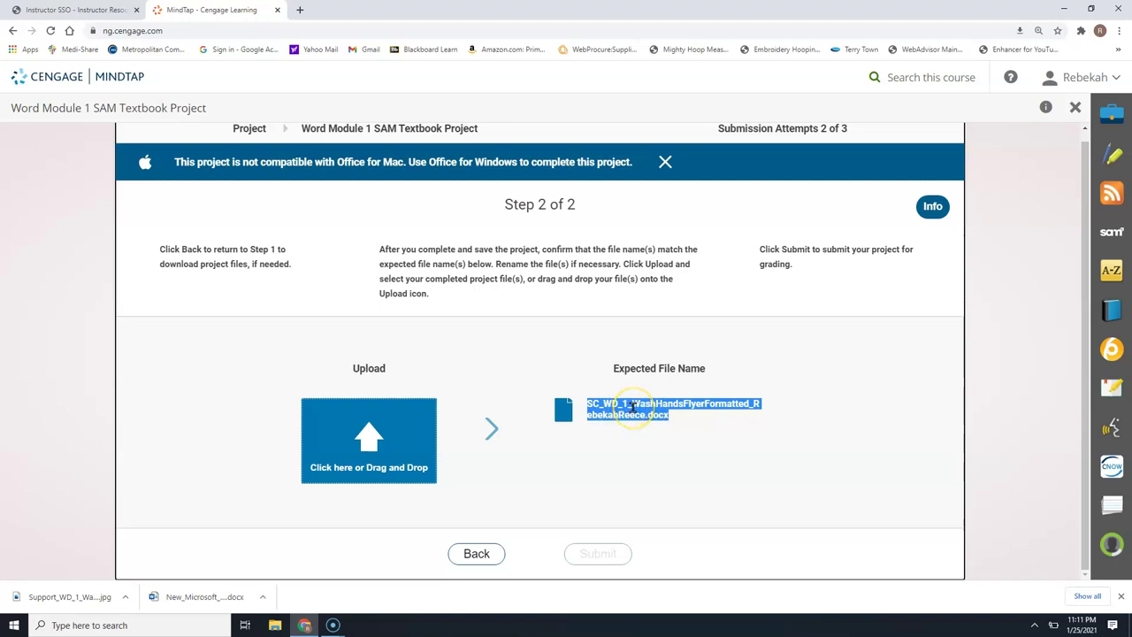
pyautogui.rightClick(634, 407)
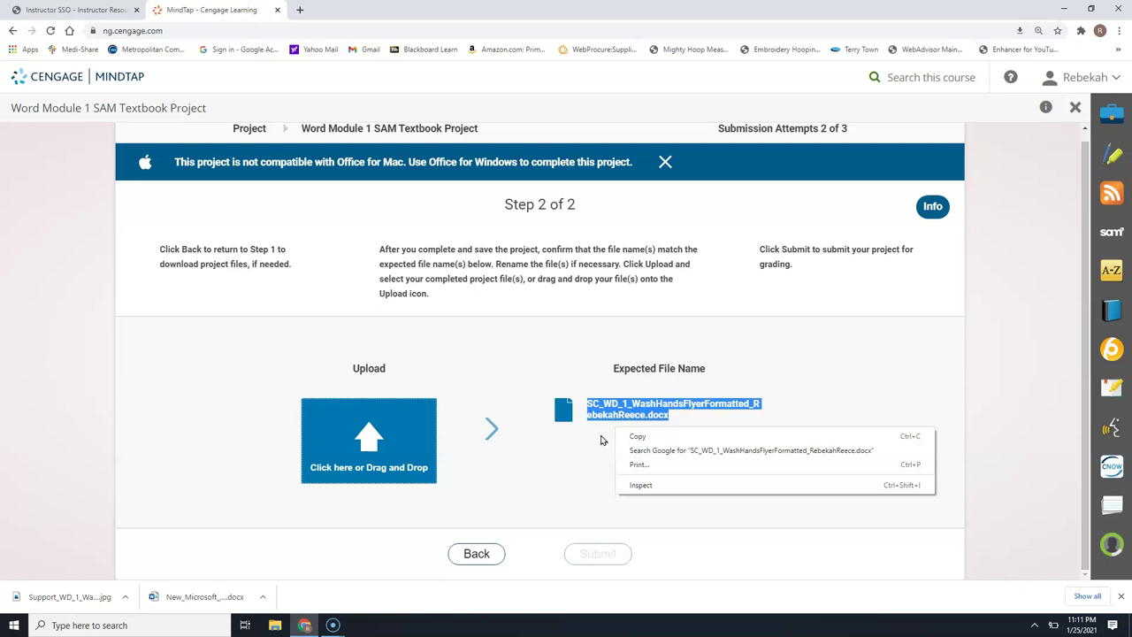
pyautogui.click(608, 437)
pyautogui.rightClick(608, 437)
pyautogui.click(589, 404)
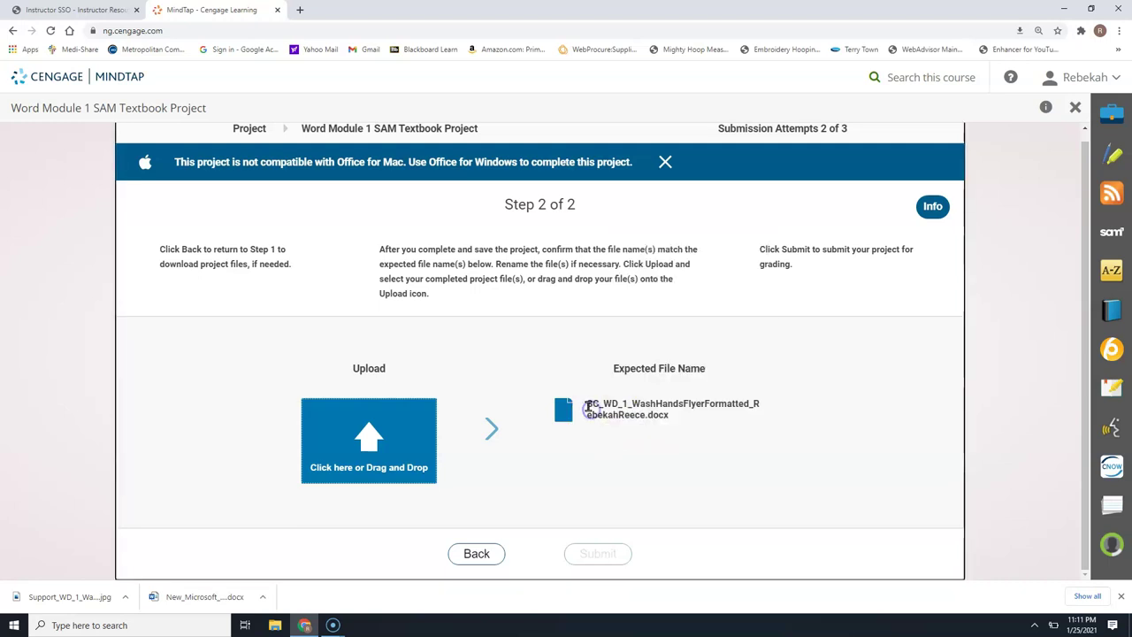
pyautogui.moveTo(587, 403); pyautogui.dragTo(670, 414)
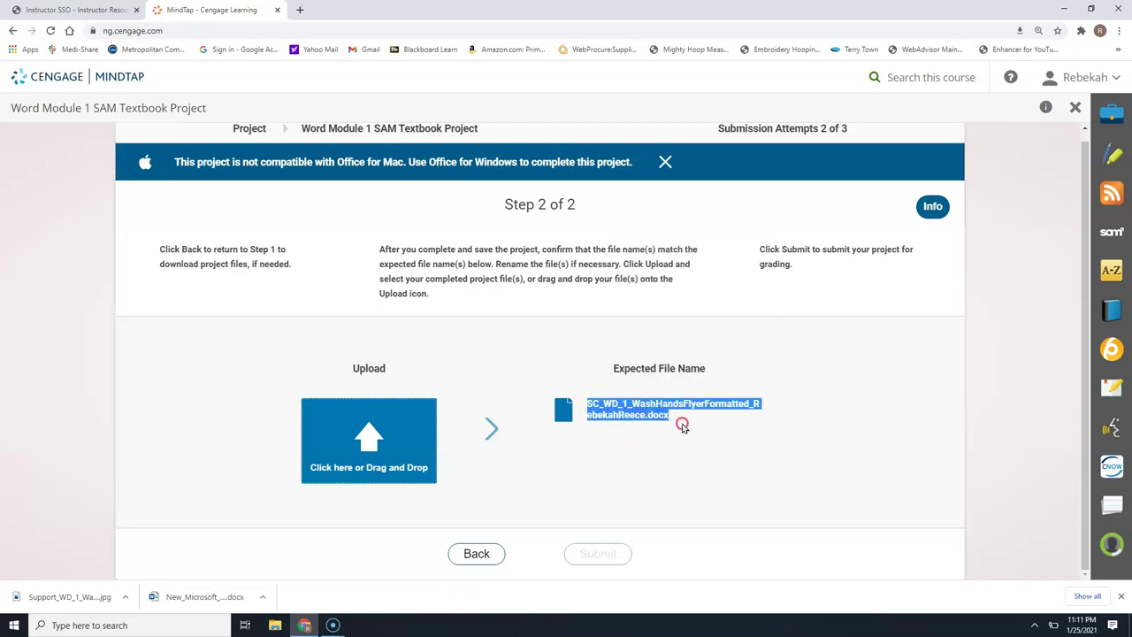
pyautogui.rightClick(683, 426)
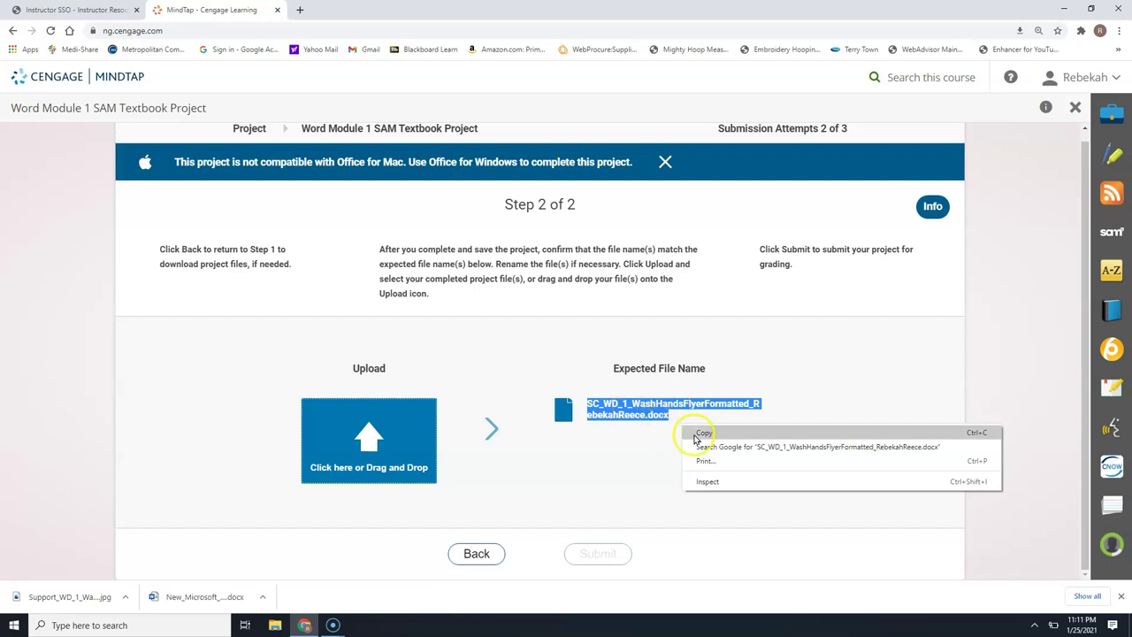
pyautogui.click(631, 462)
pyautogui.click(628, 458)
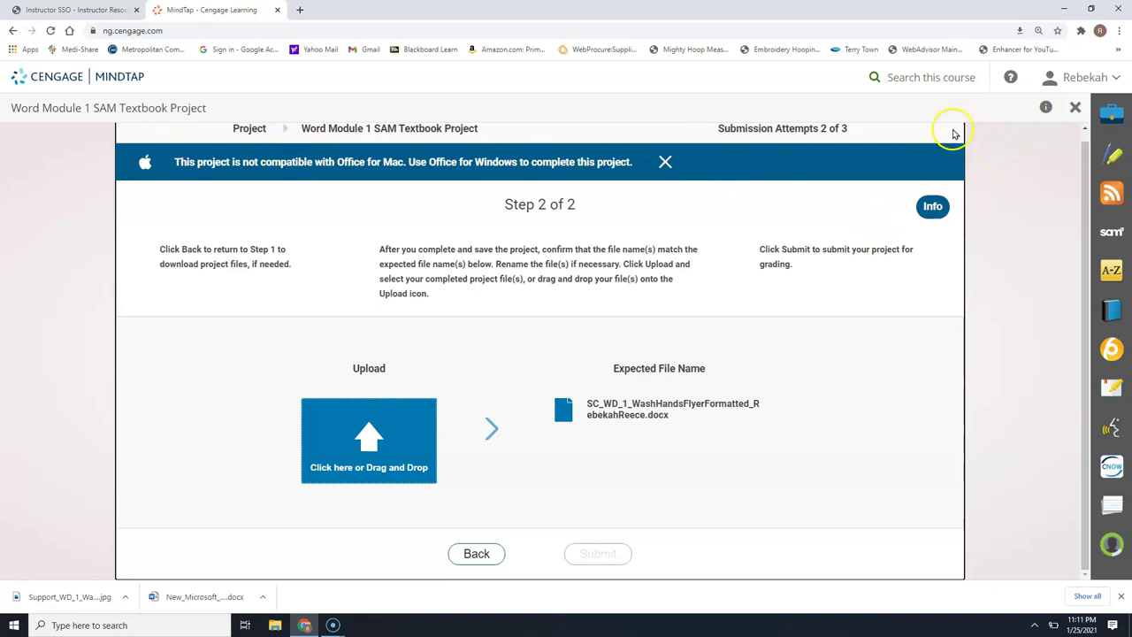
# - Close the project and expand the Week 4 (Feb 1 - Feb 7) activities in the course's weekly calendar view
pyautogui.click(1076, 110)
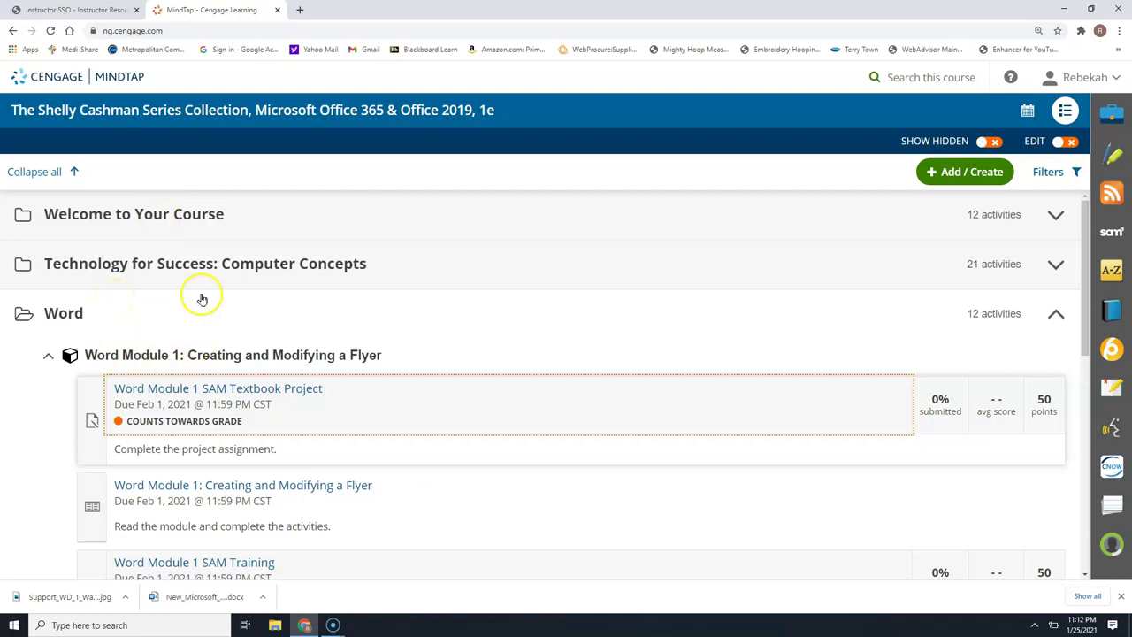
pyautogui.click(1027, 110)
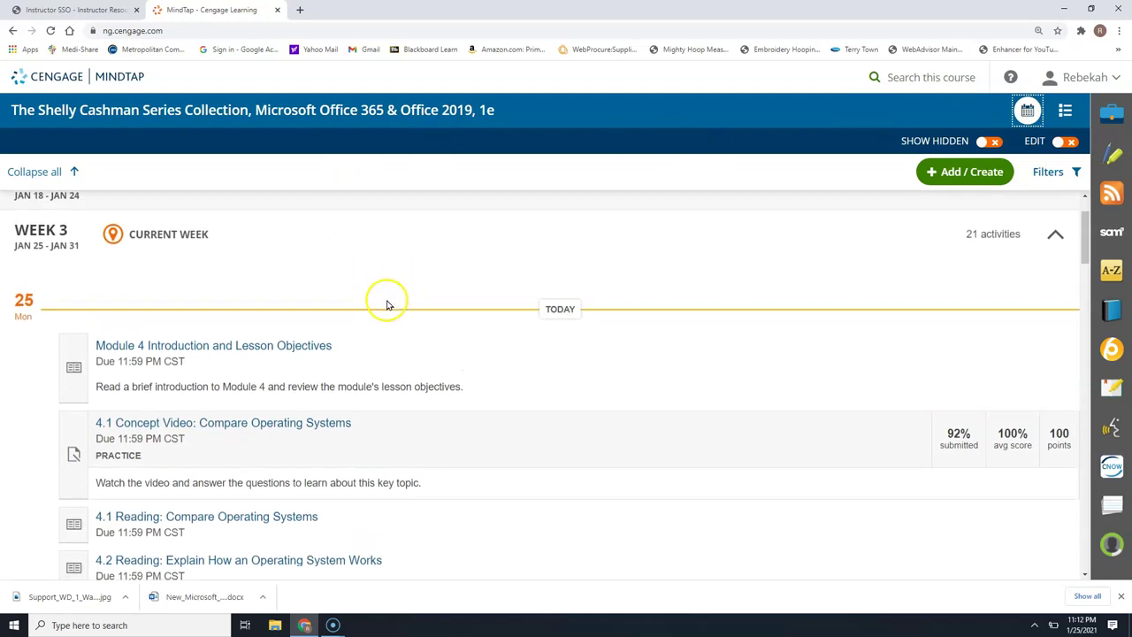
pyautogui.scroll(-2, 387, 317)
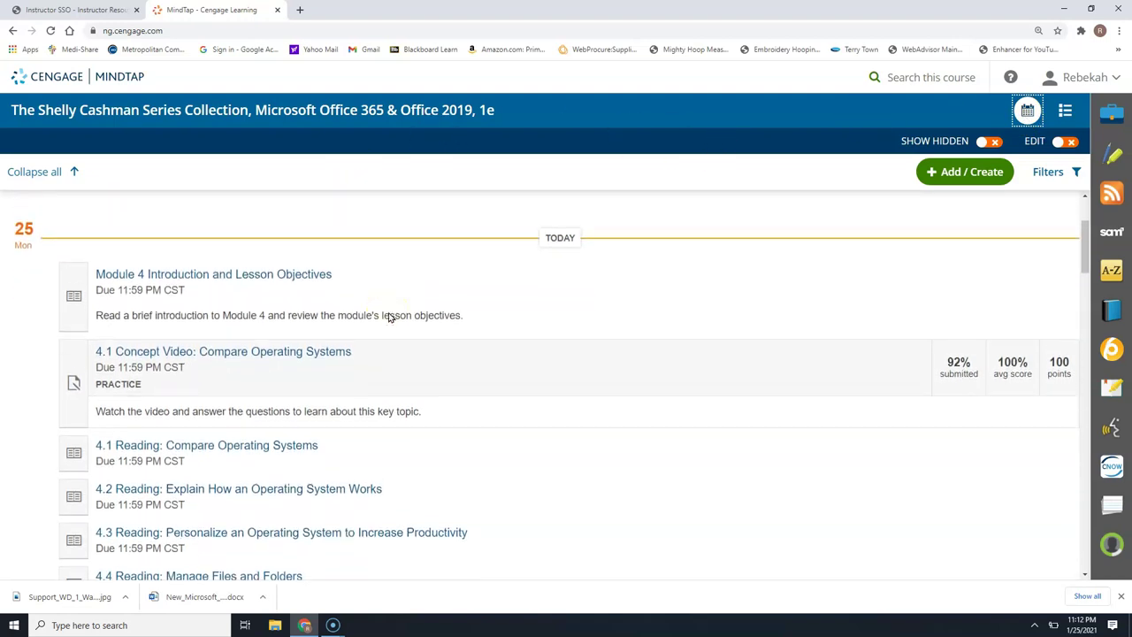
pyautogui.scroll(-5, 387, 314)
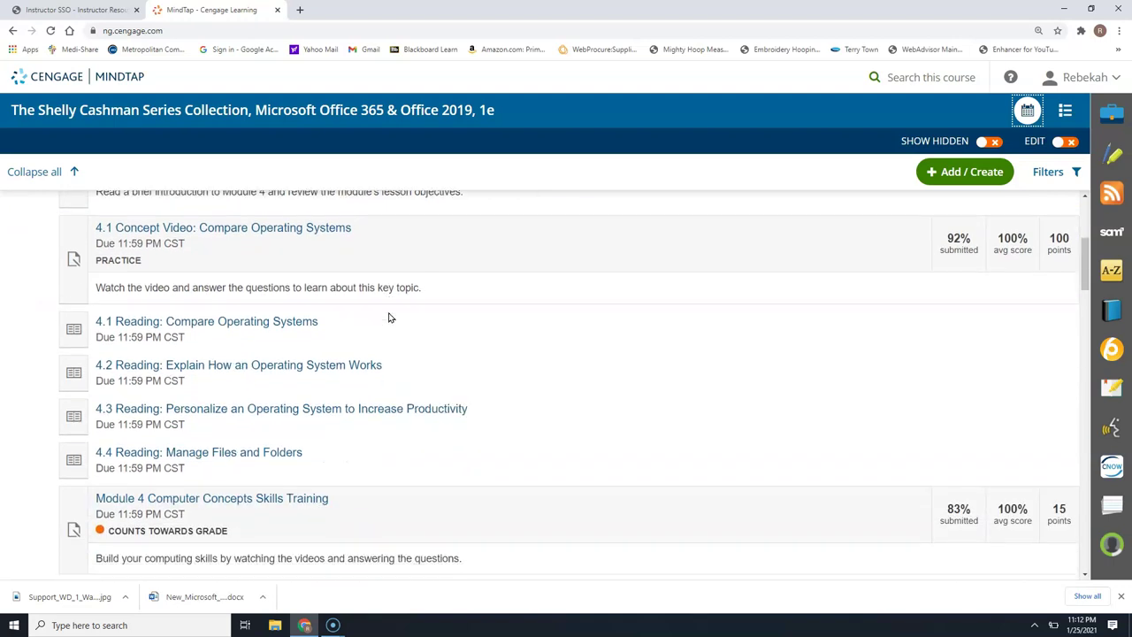
pyautogui.scroll(-1, 388, 317)
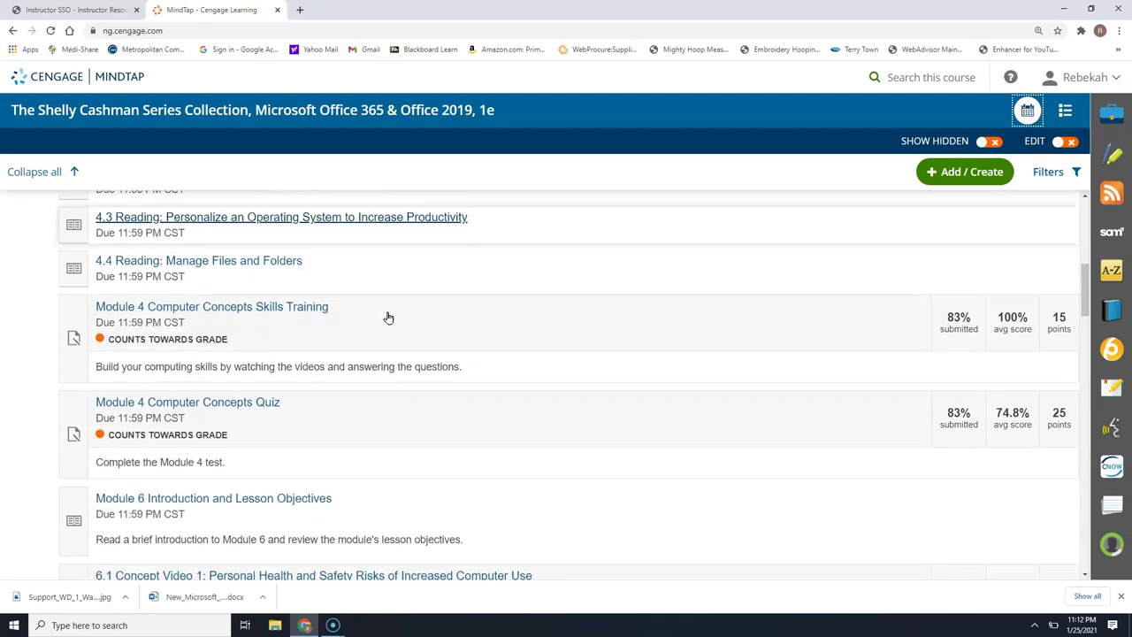
pyautogui.scroll(-9, 386, 317)
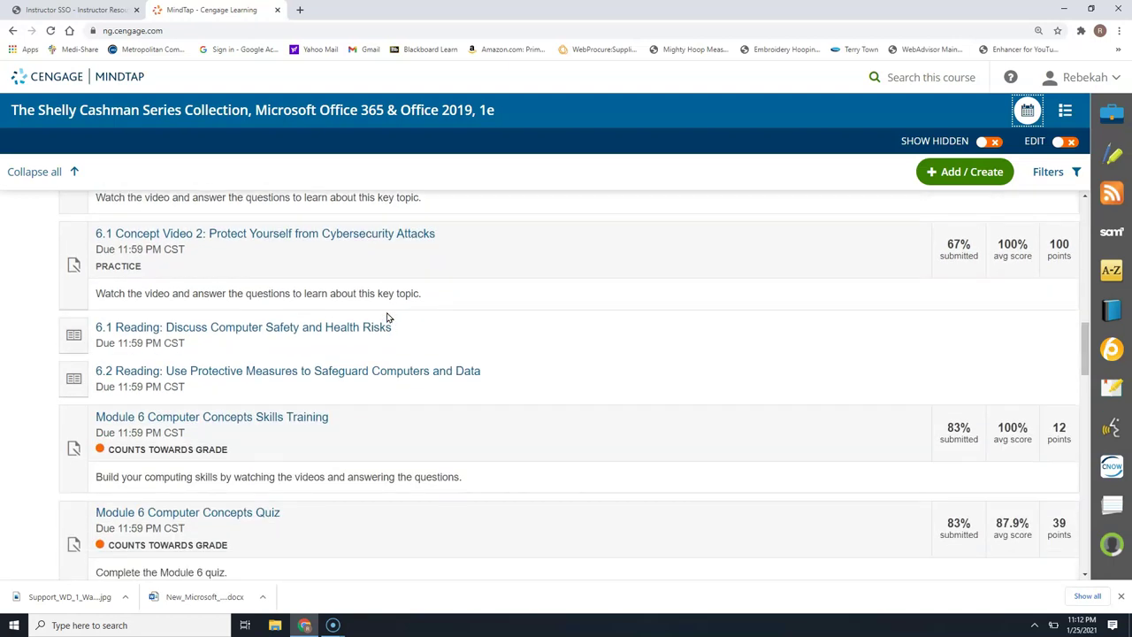
pyautogui.scroll(-10, 386, 317)
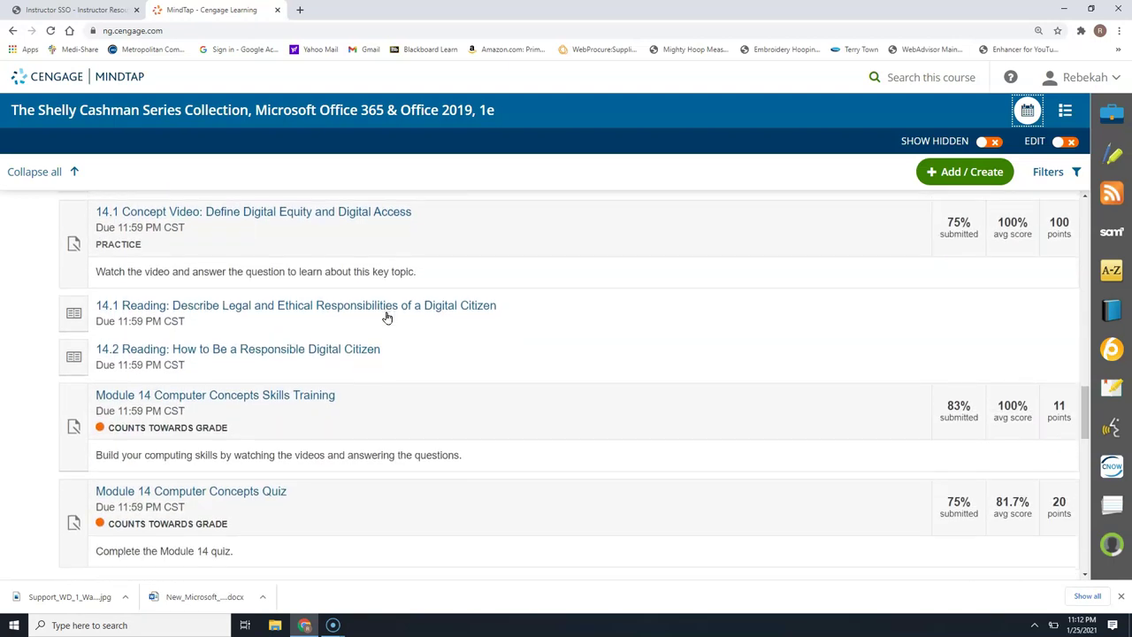
pyautogui.scroll(-5, 387, 318)
pyautogui.click(204, 355)
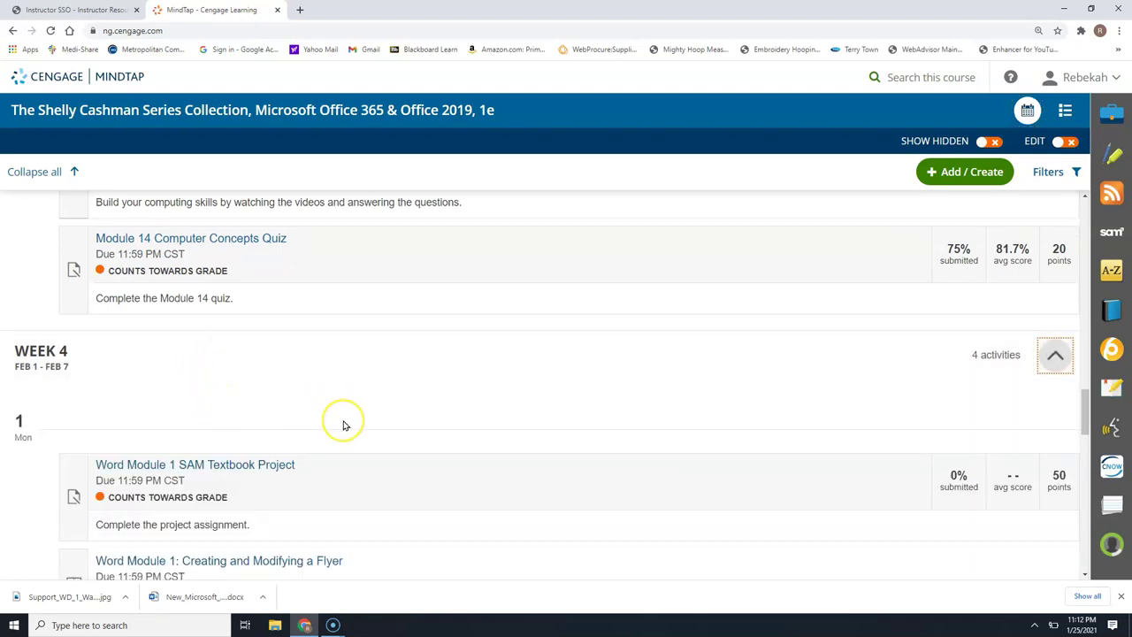
# - Open the reading Word Module 1: Creating and Modifying a Flyer from Week 4 and look through its table of contents
pyautogui.scroll(-4, 345, 426)
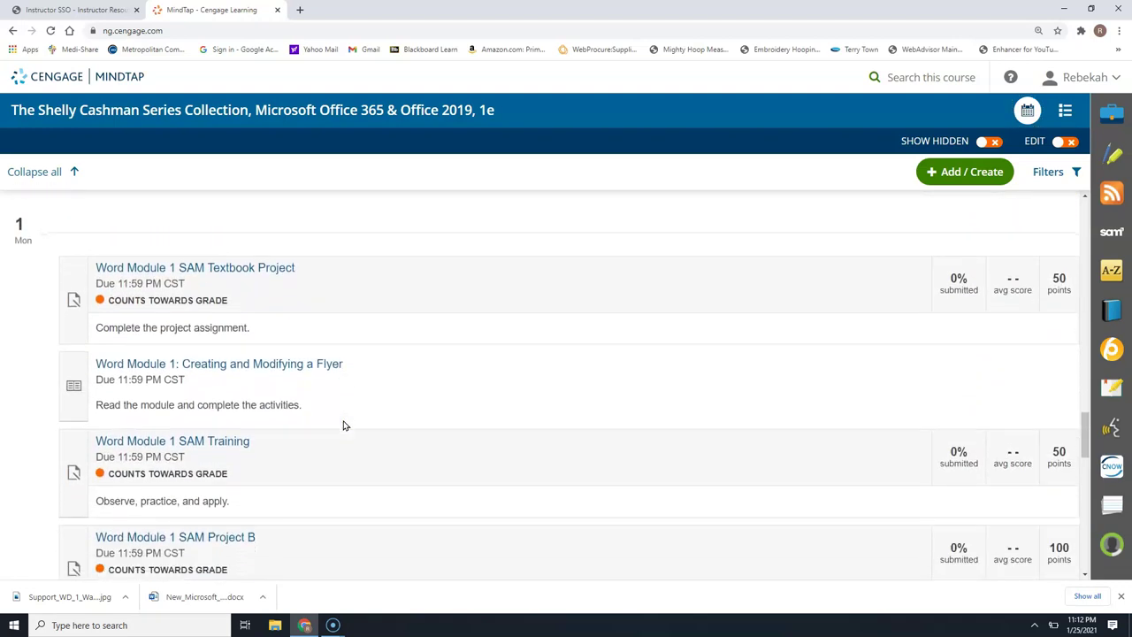
pyautogui.click(324, 414)
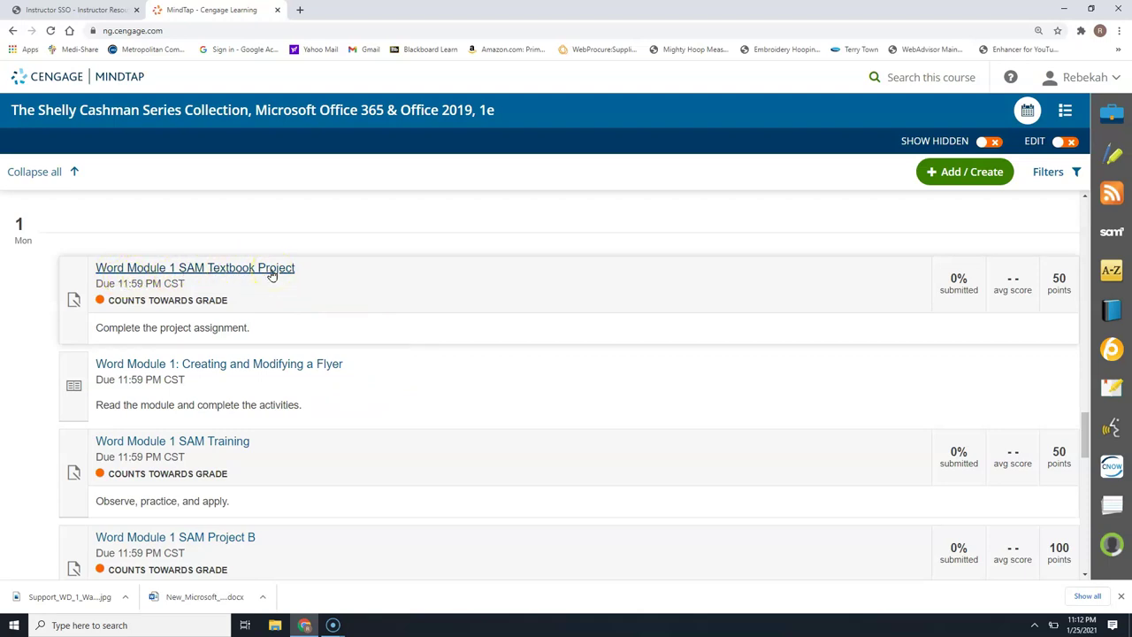
pyautogui.scroll(-1, 272, 275)
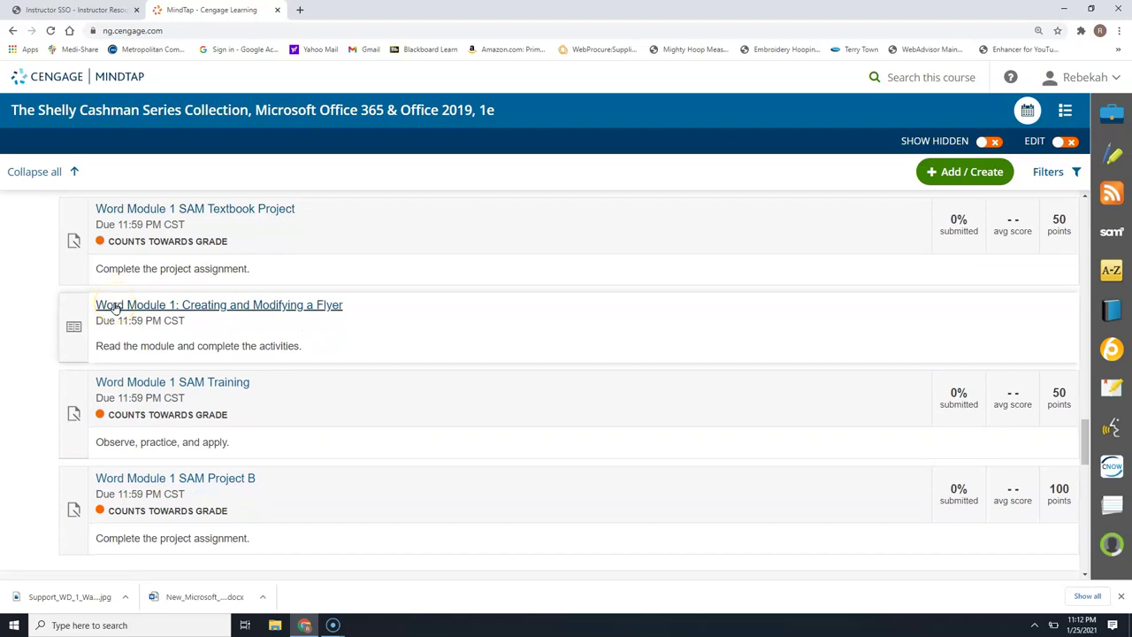
pyautogui.click(115, 306)
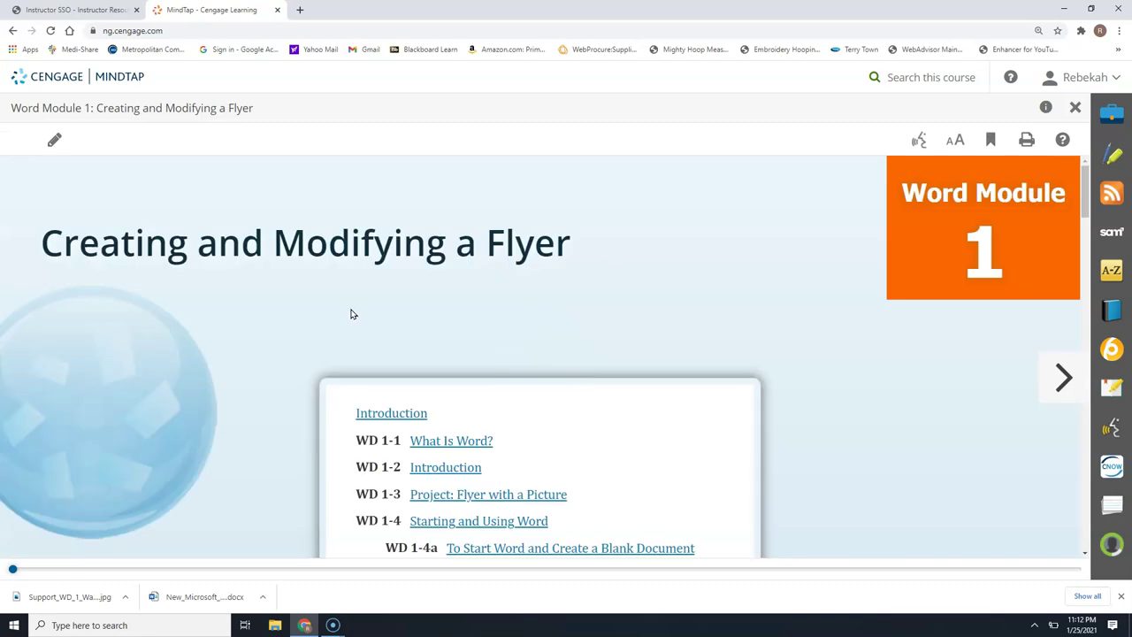
pyautogui.click(389, 304)
pyautogui.scroll(-2, 389, 303)
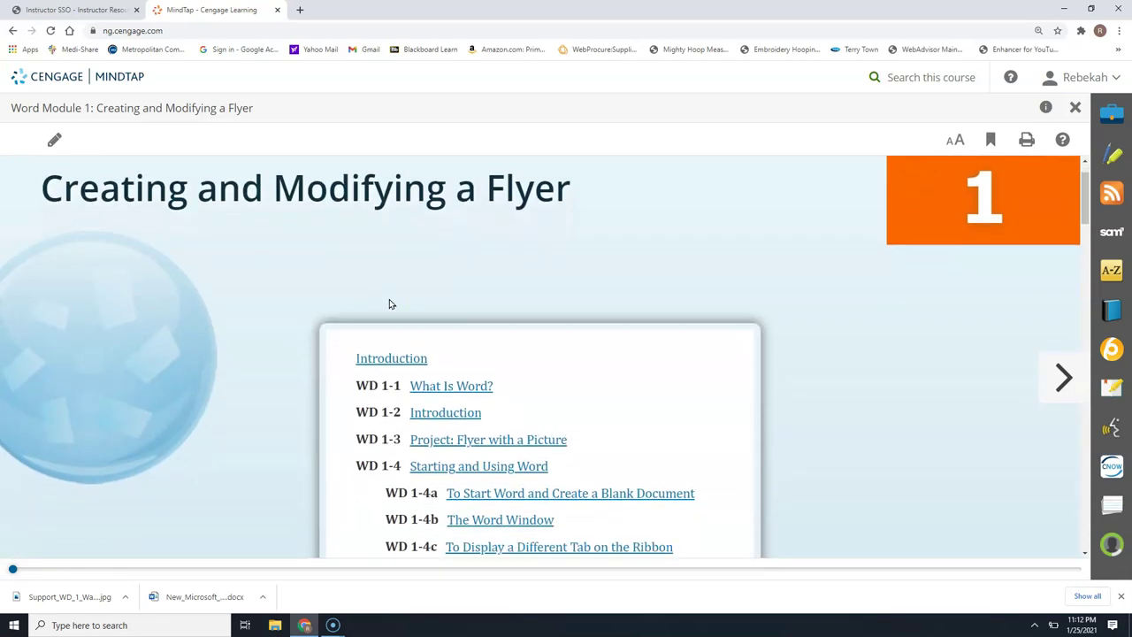
pyautogui.scroll(-1, 389, 303)
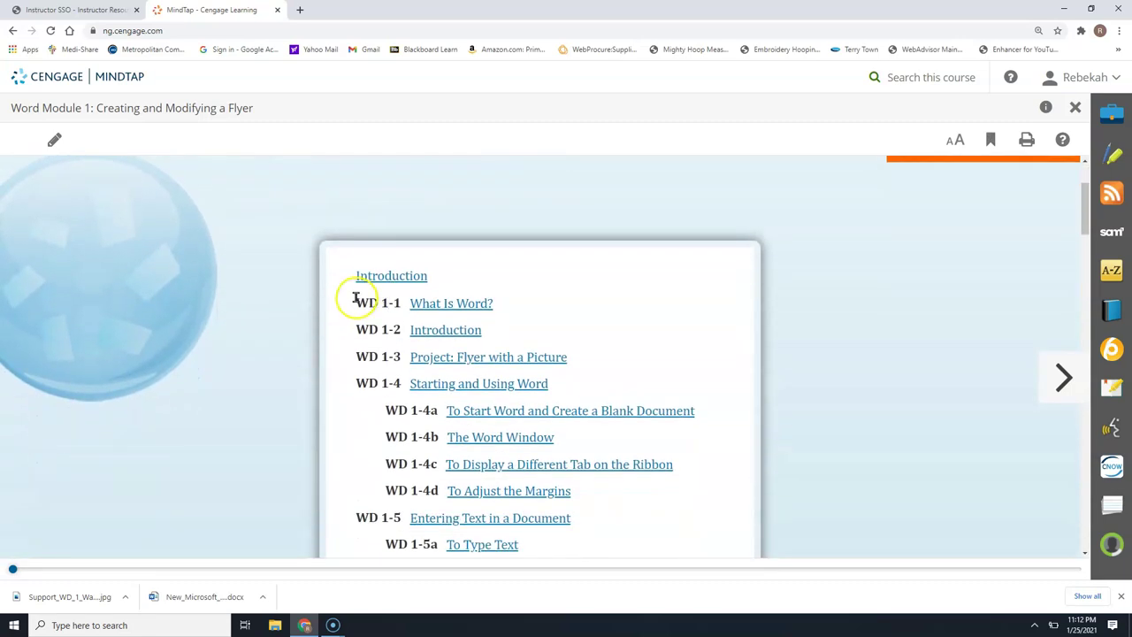
# - Open the Introduction section of the reading and review its list of module objectives
pyautogui.click(391, 277)
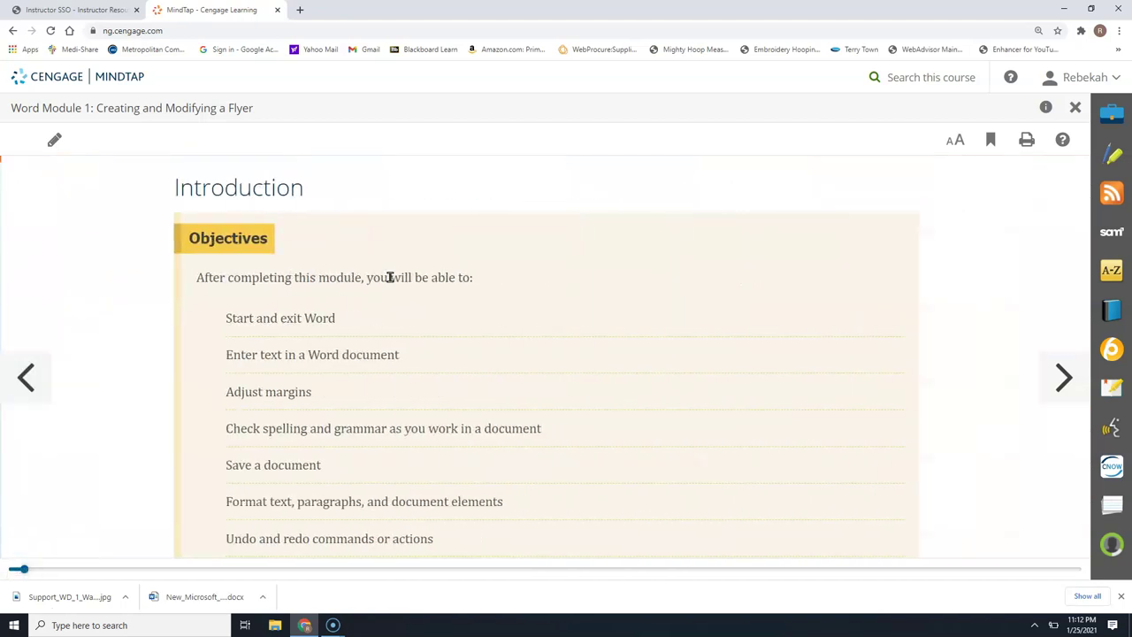
pyautogui.scroll(-4, 524, 319)
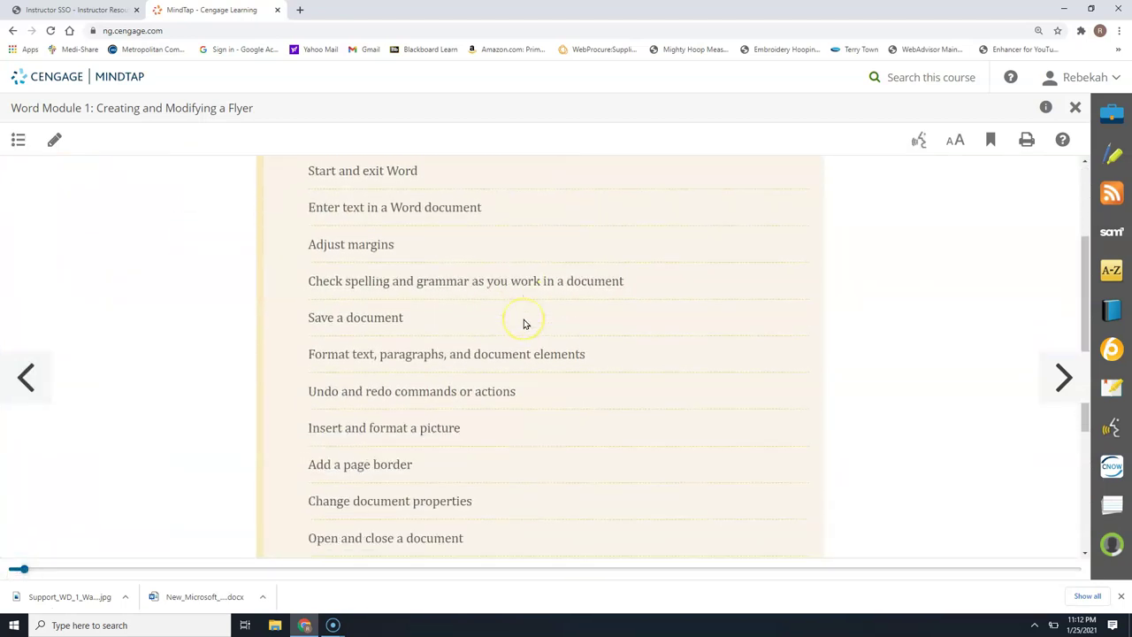
pyautogui.scroll(-1, 524, 323)
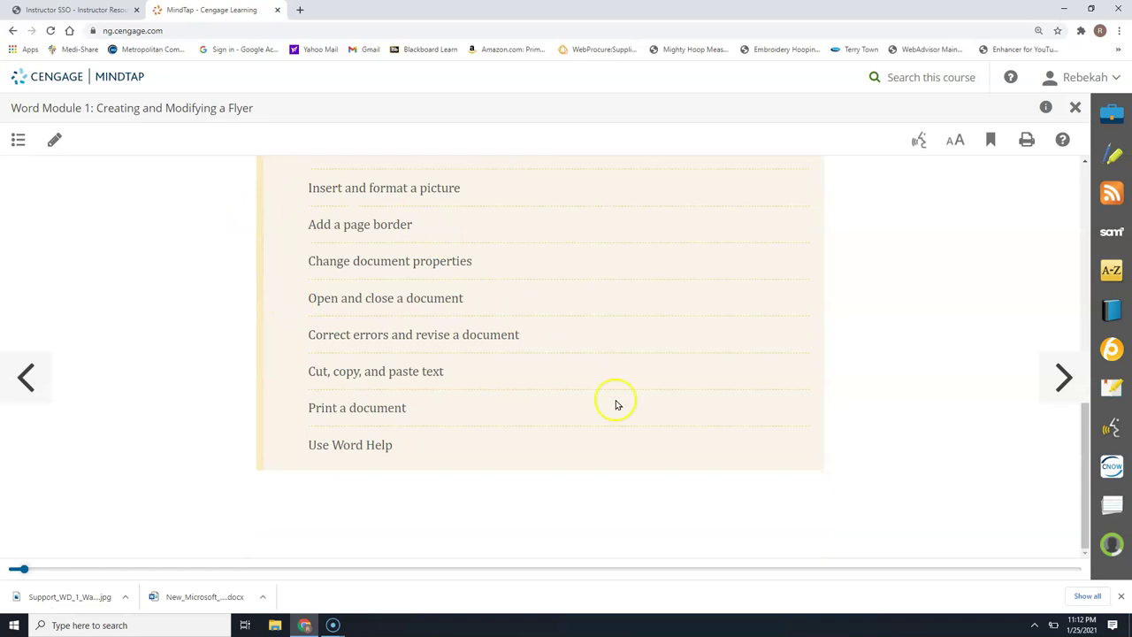
pyautogui.scroll(3, 583, 382)
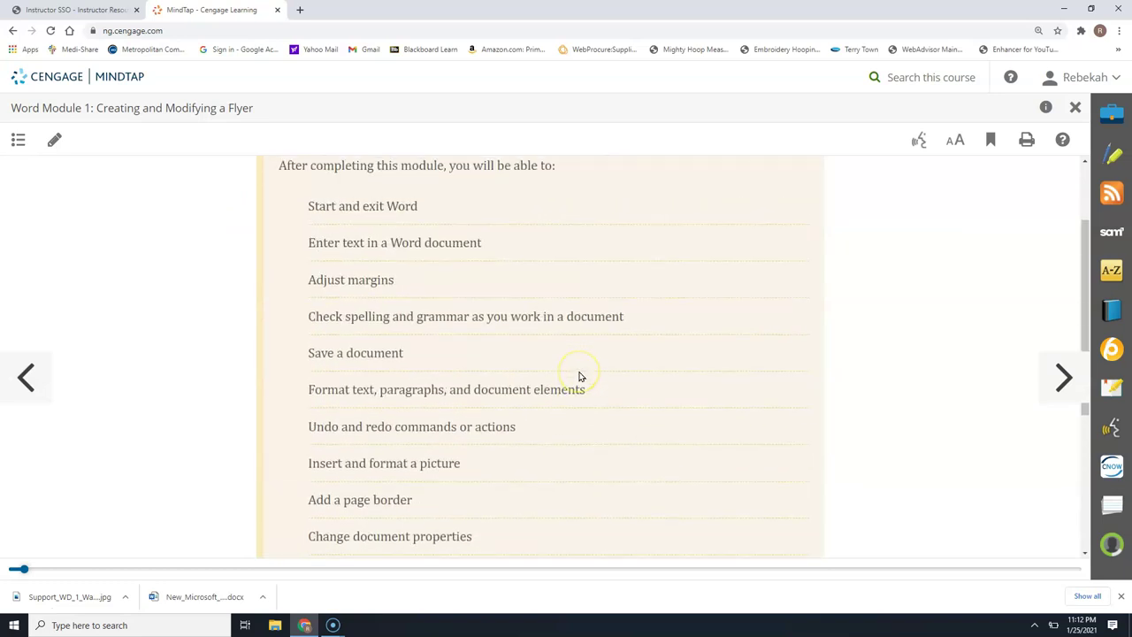
pyautogui.scroll(-3, 584, 377)
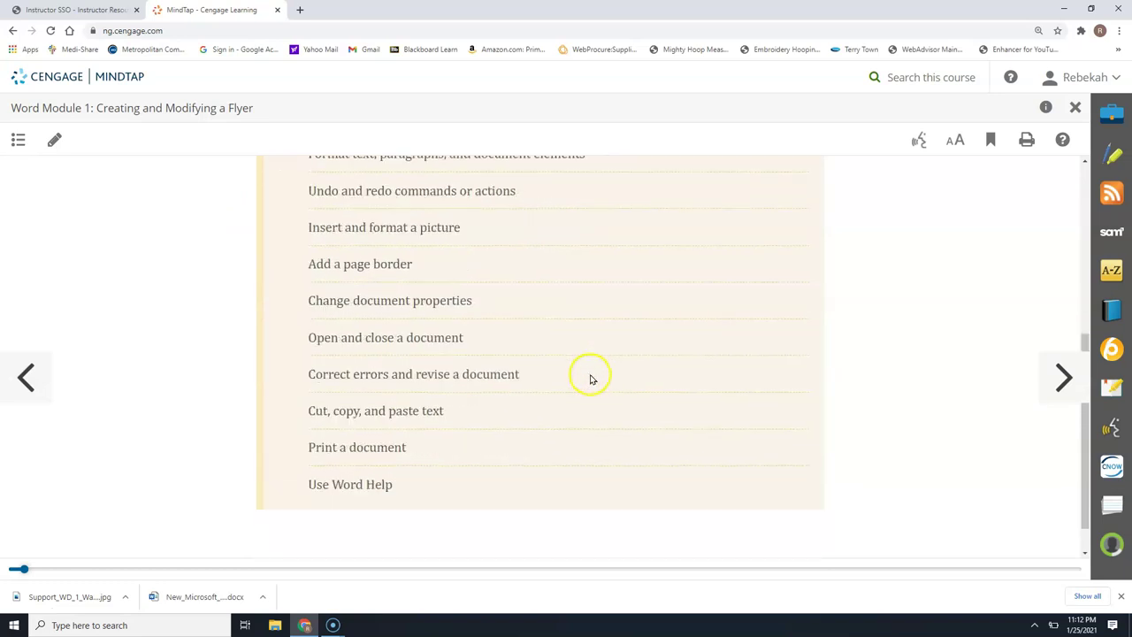
# - Look through section WD 1-1 What Is Word? and continue to WD 1-2 Introduction
pyautogui.click(1062, 380)
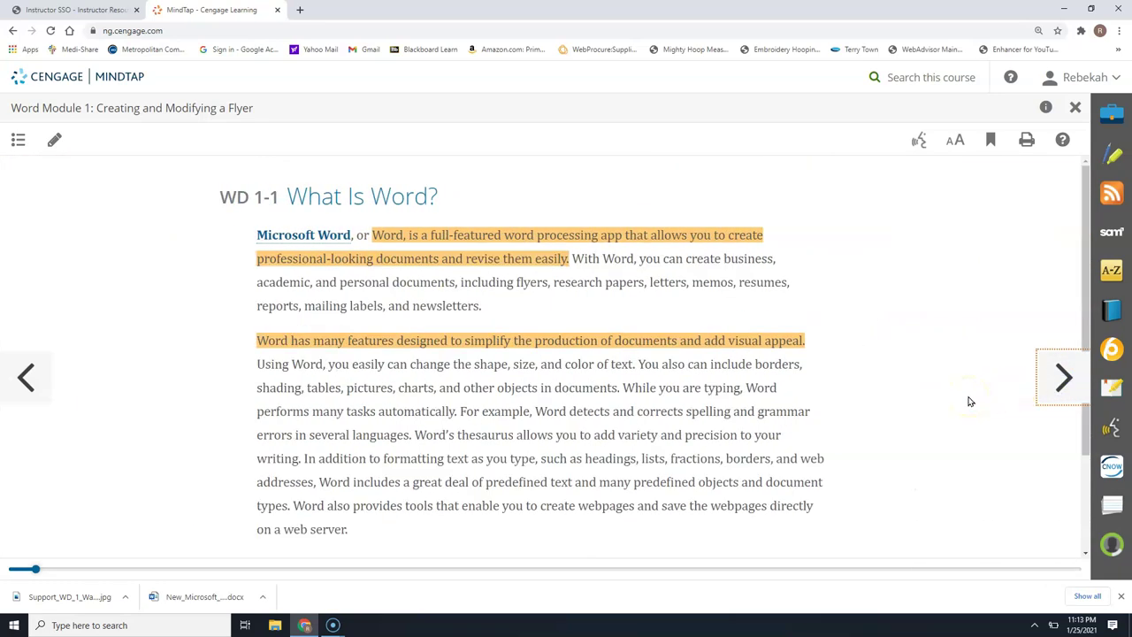
pyautogui.scroll(-3, 968, 402)
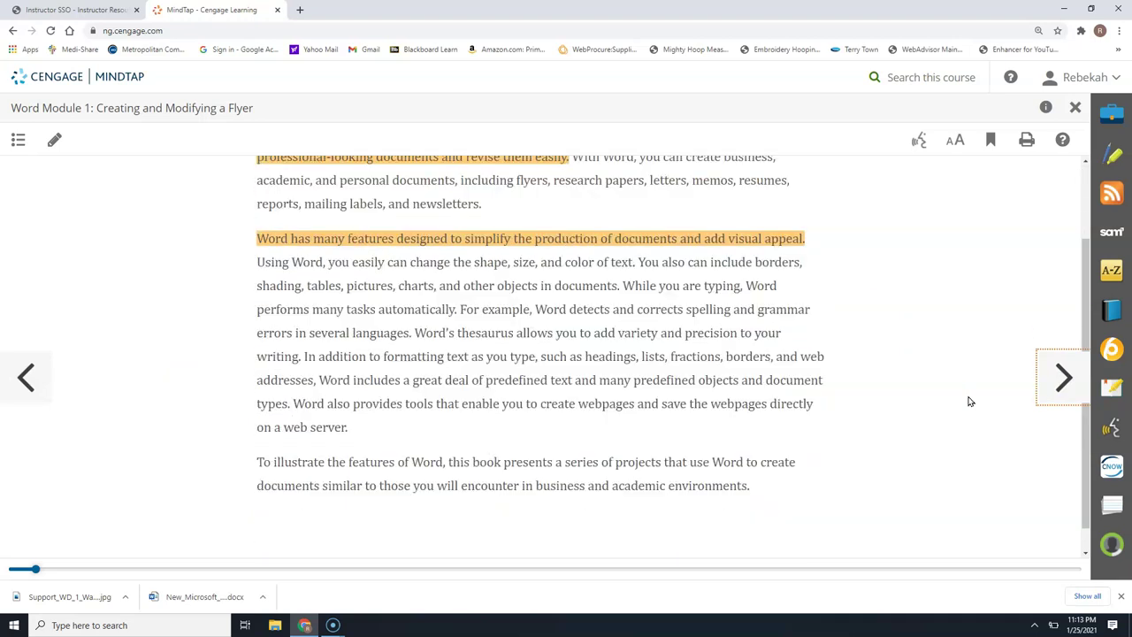
pyautogui.click(1073, 377)
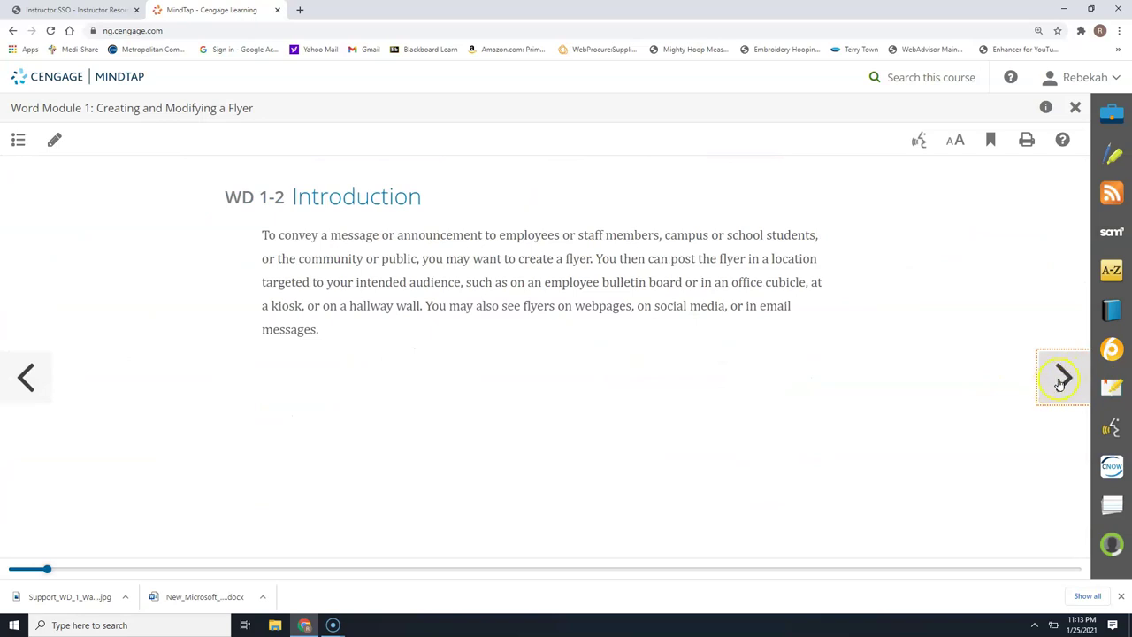
# - Continue to WD 1-3 Project: Flyer with a Picture and examine the labeled handwashing flyer in Figure 1-1
pyautogui.click(1061, 378)
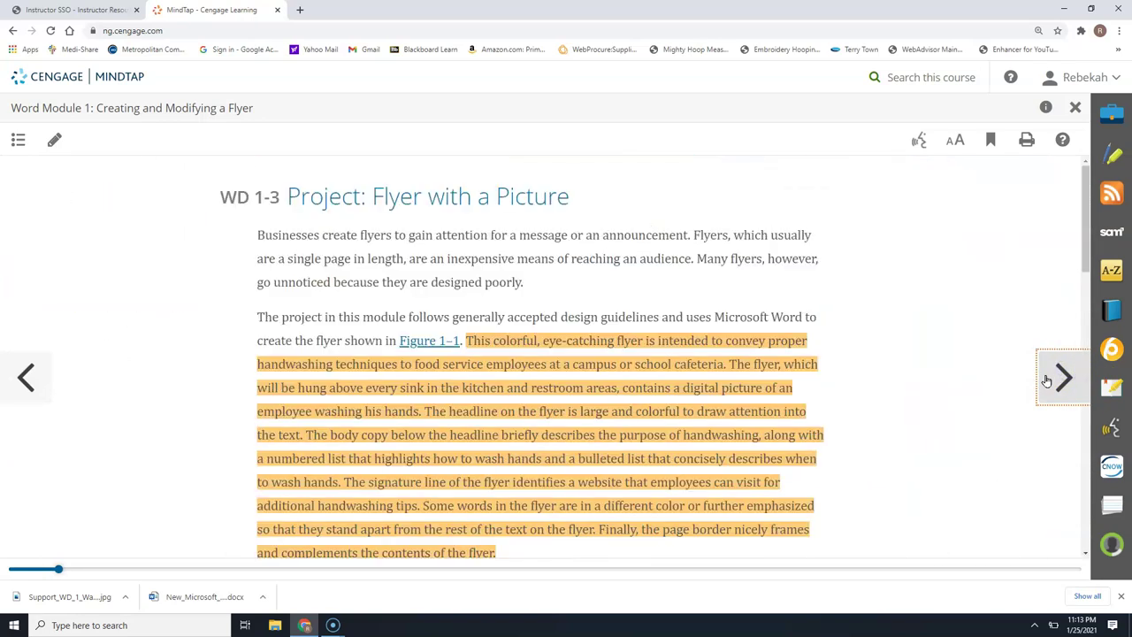
pyautogui.scroll(-4, 991, 391)
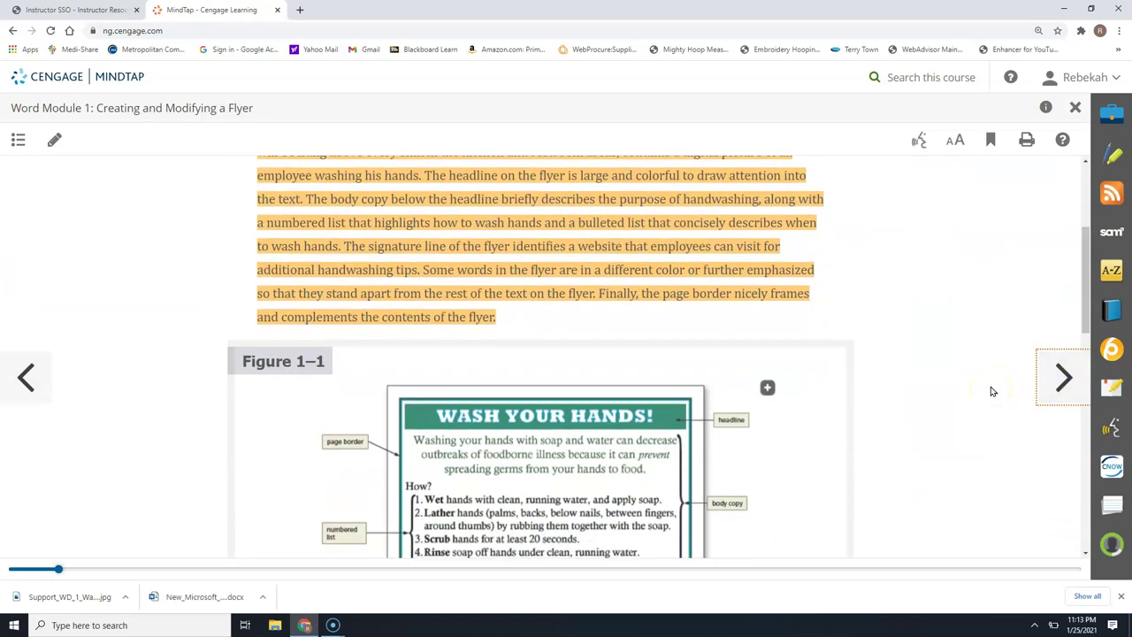
pyautogui.scroll(-2, 990, 386)
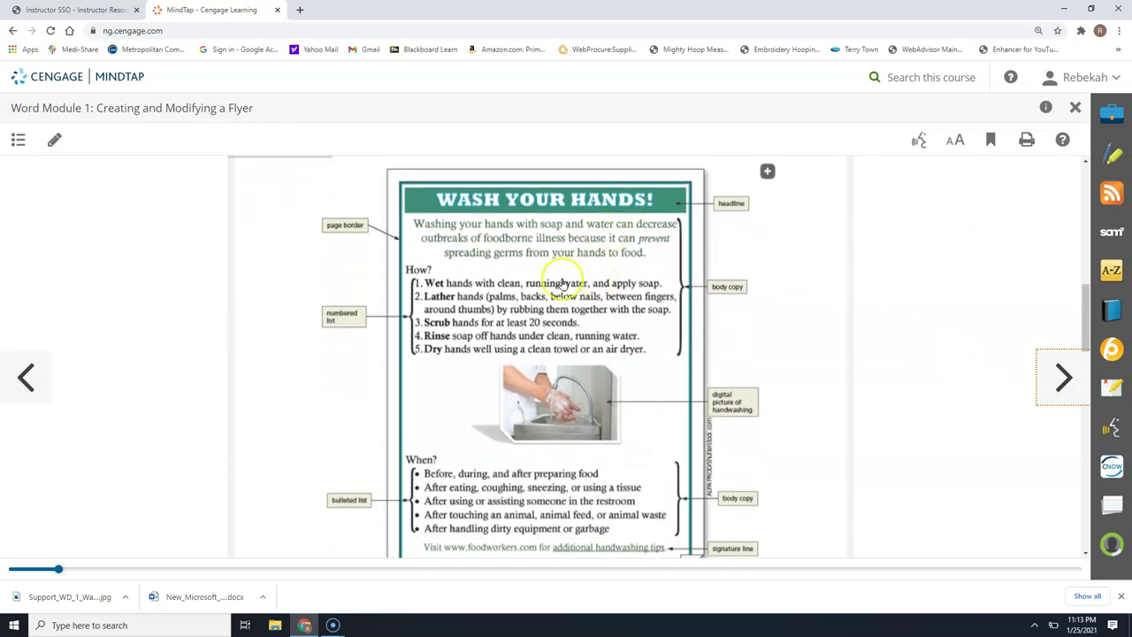
pyautogui.scroll(-2, 804, 458)
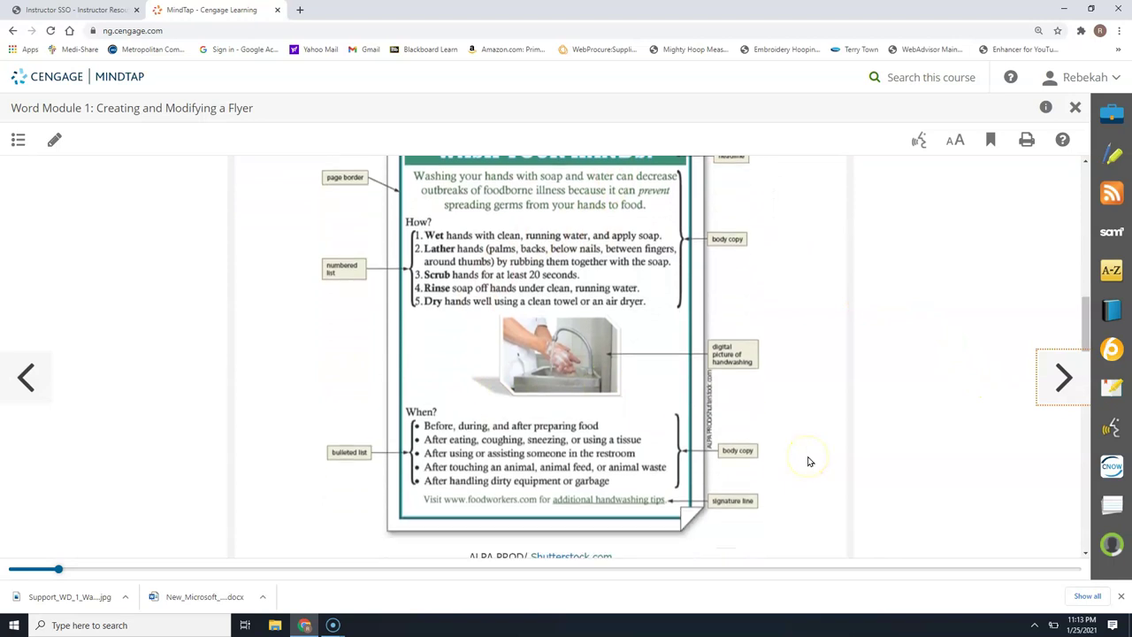
pyautogui.scroll(3, 808, 461)
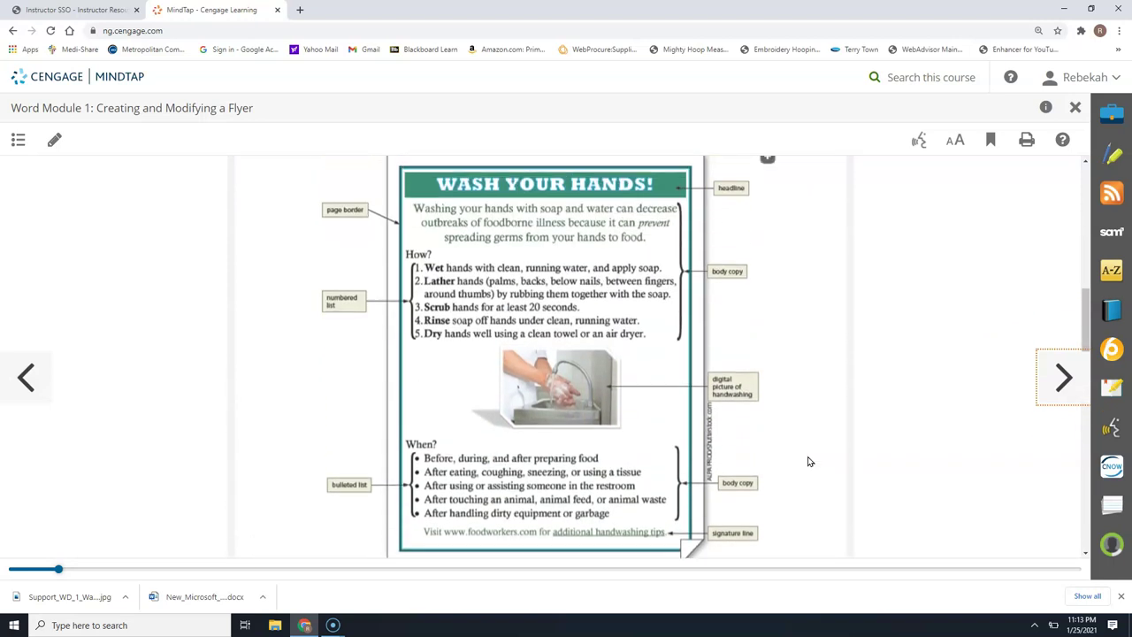
pyautogui.scroll(-1, 813, 460)
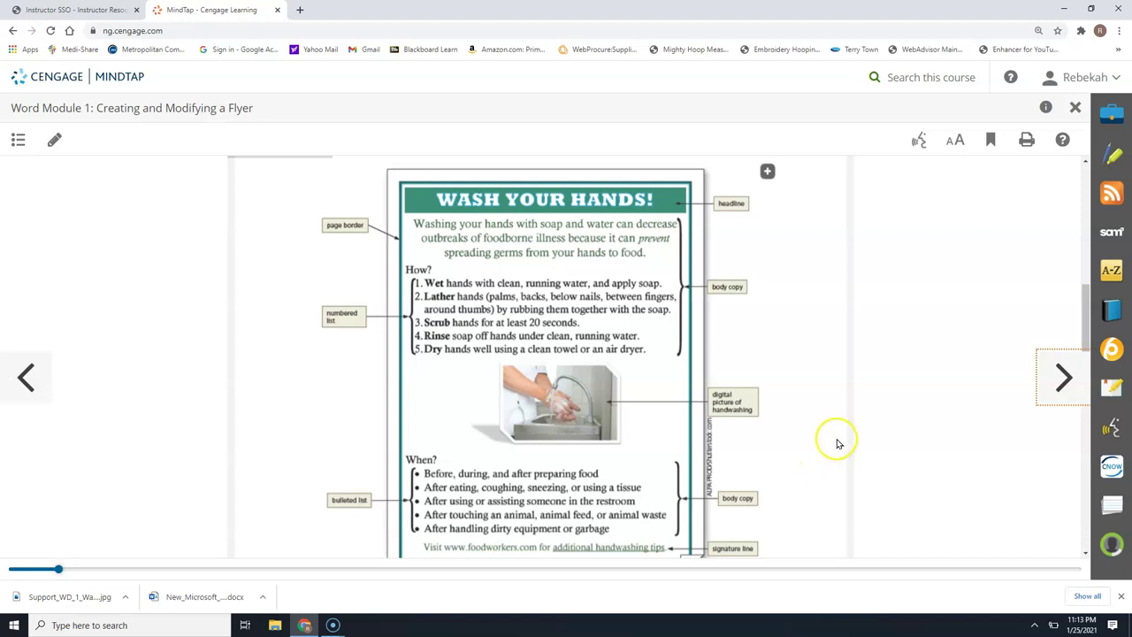
# - Review the numbered list of general tasks for creating the flyer, below Figure 1-1
pyautogui.scroll(-3, 837, 439)
pyautogui.scroll(-3, 838, 442)
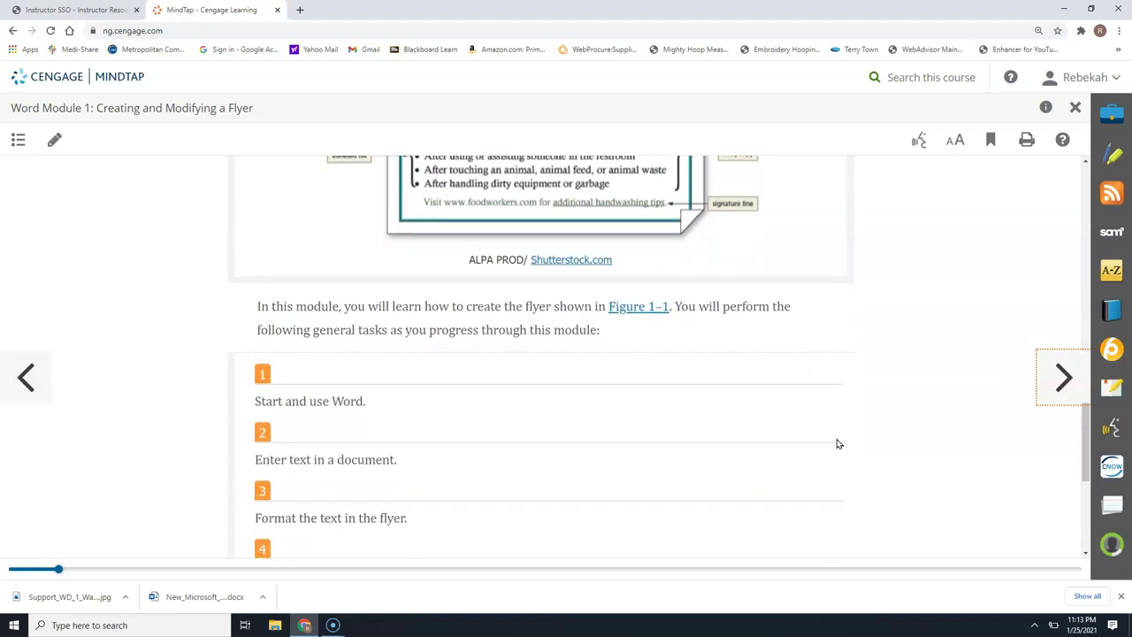
pyautogui.click(837, 433)
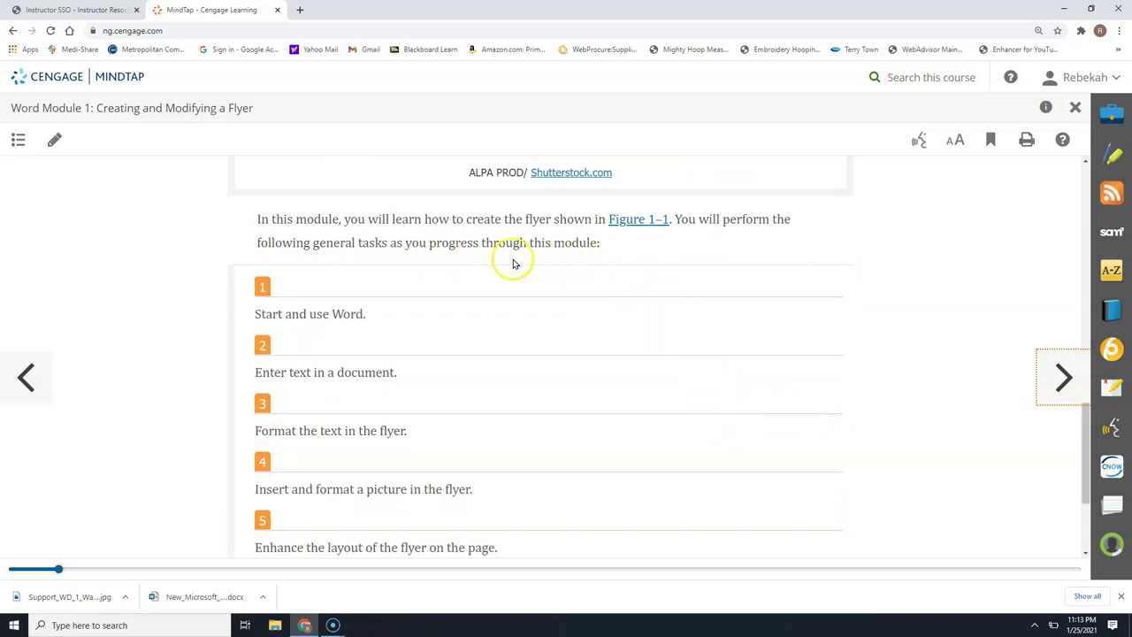
pyautogui.scroll(-1, 408, 339)
pyautogui.scroll(-2, 408, 338)
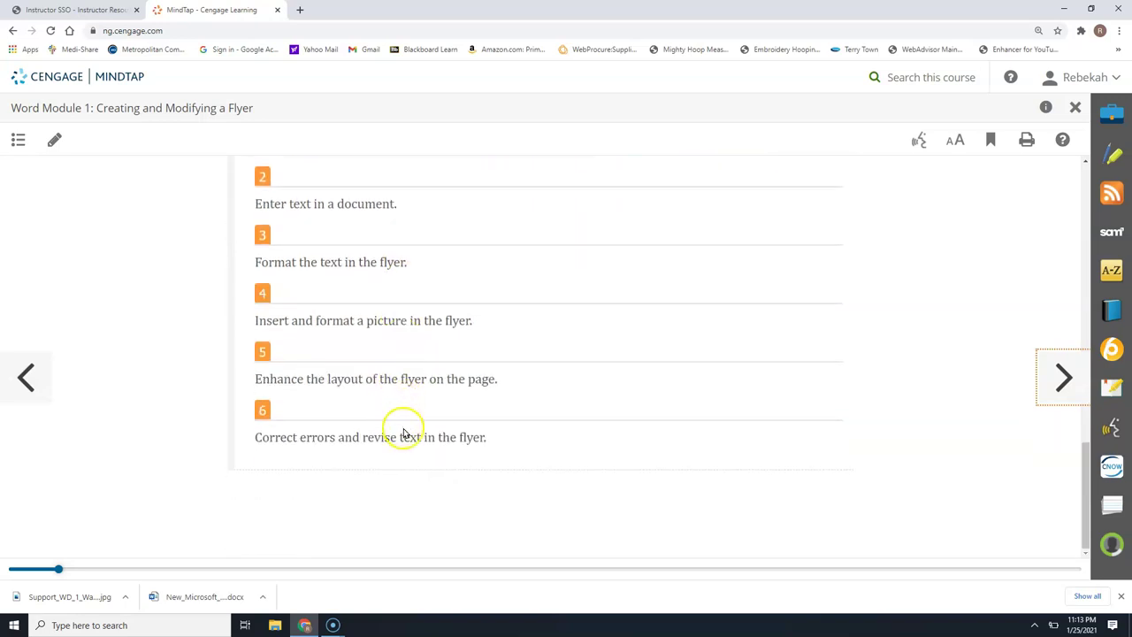
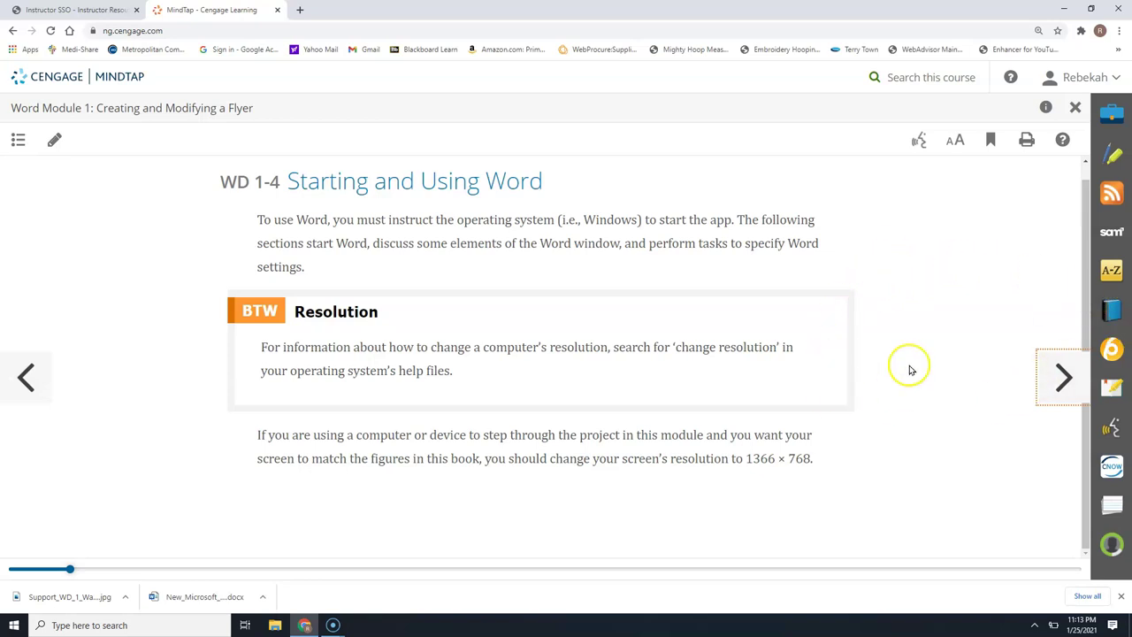
# - Look through WD 1-4a To Start Word and Create a Blank Document and continue to WD 1-4b The Word Window
pyautogui.click(1061, 375)
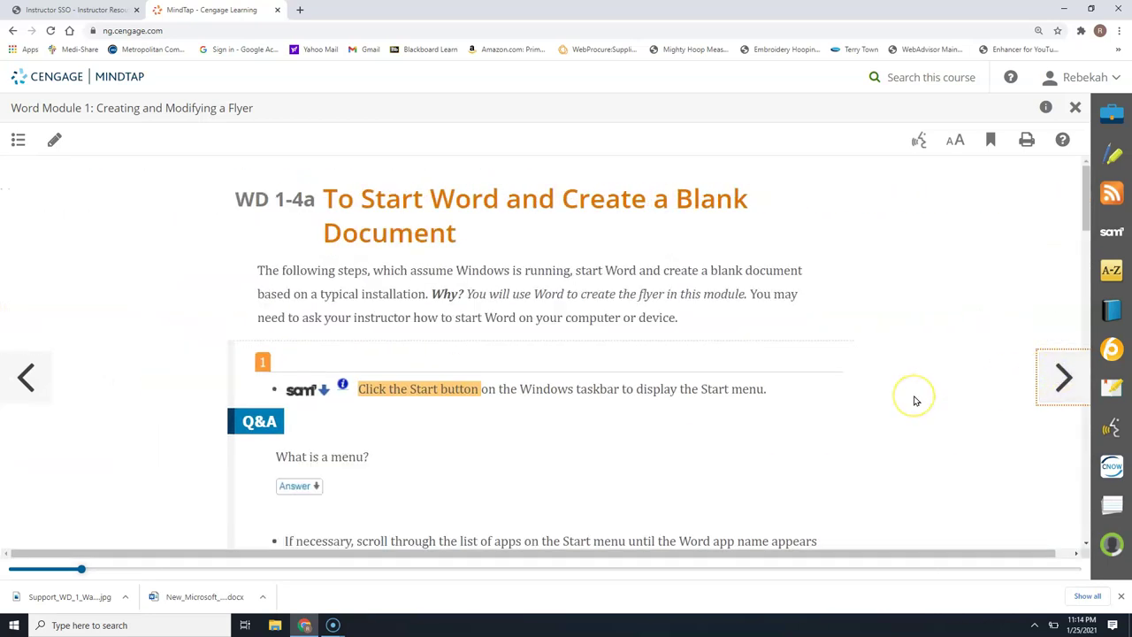
pyautogui.scroll(-2, 915, 400)
pyautogui.scroll(-6, 916, 400)
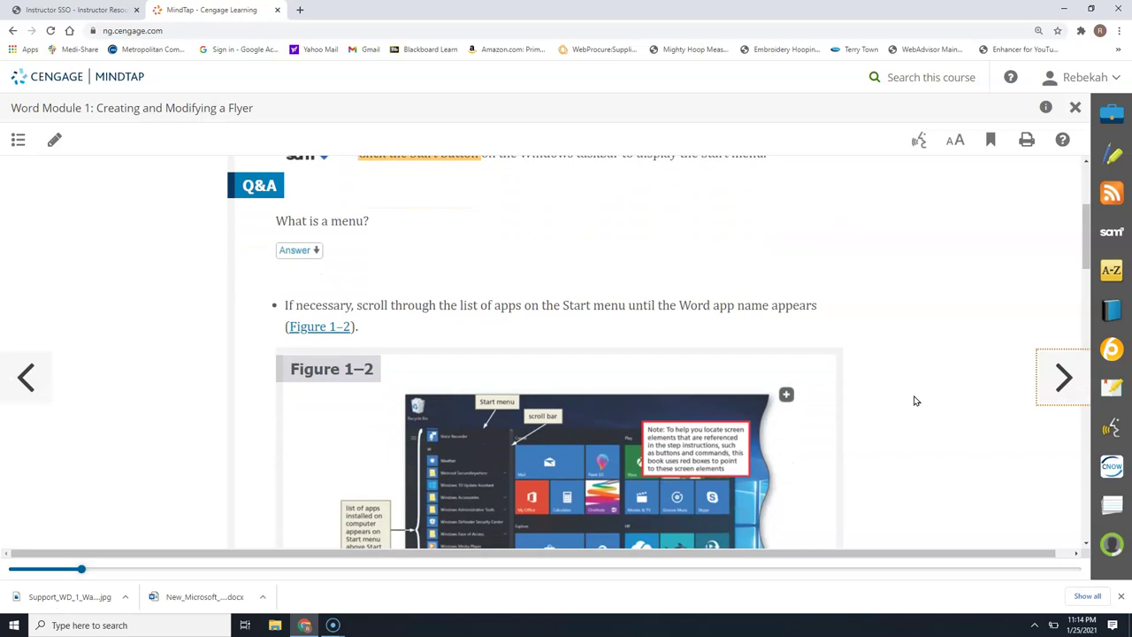
pyautogui.scroll(-5, 945, 396)
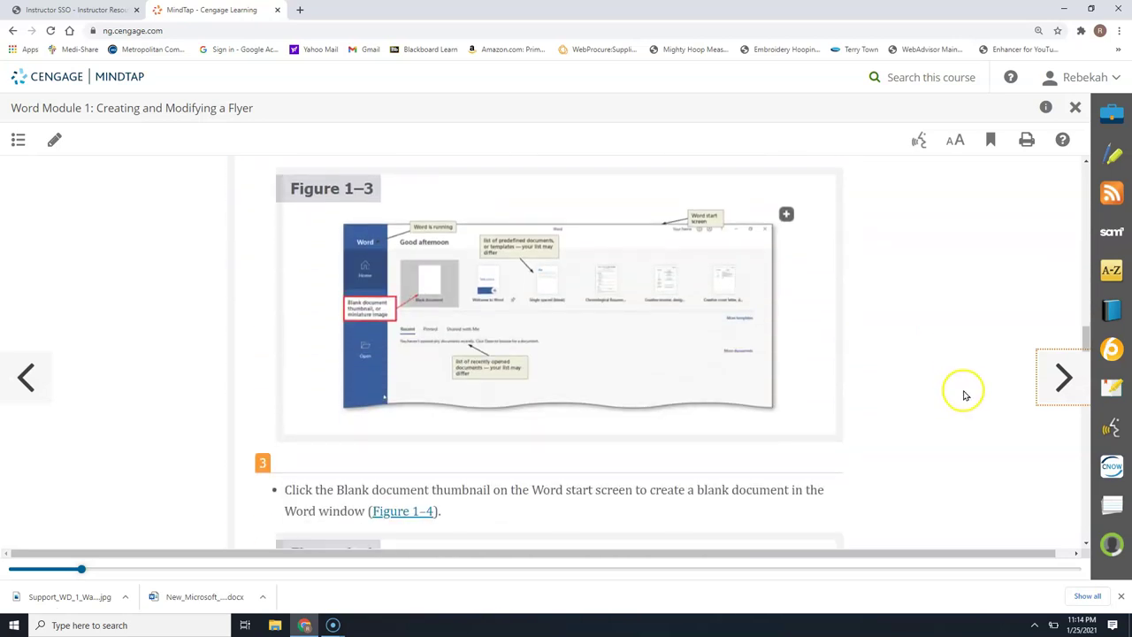
pyautogui.click(1052, 378)
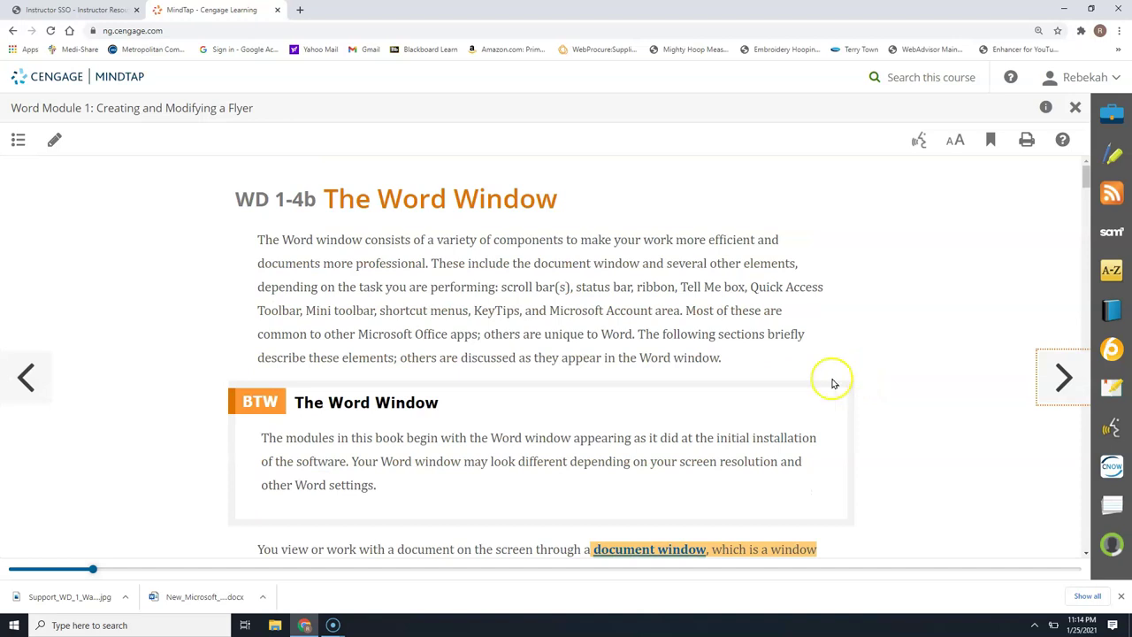
# - Open the downloaded start document in Word, and minimize its window to return to the MindTap reading
pyautogui.click(183, 601)
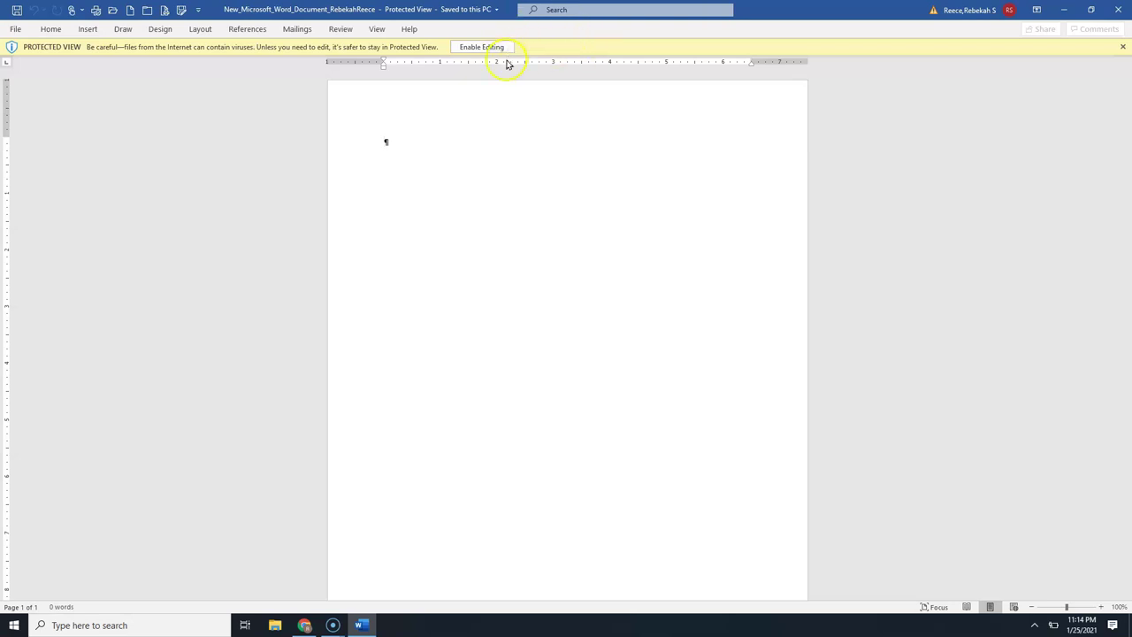
pyautogui.click(1064, 9)
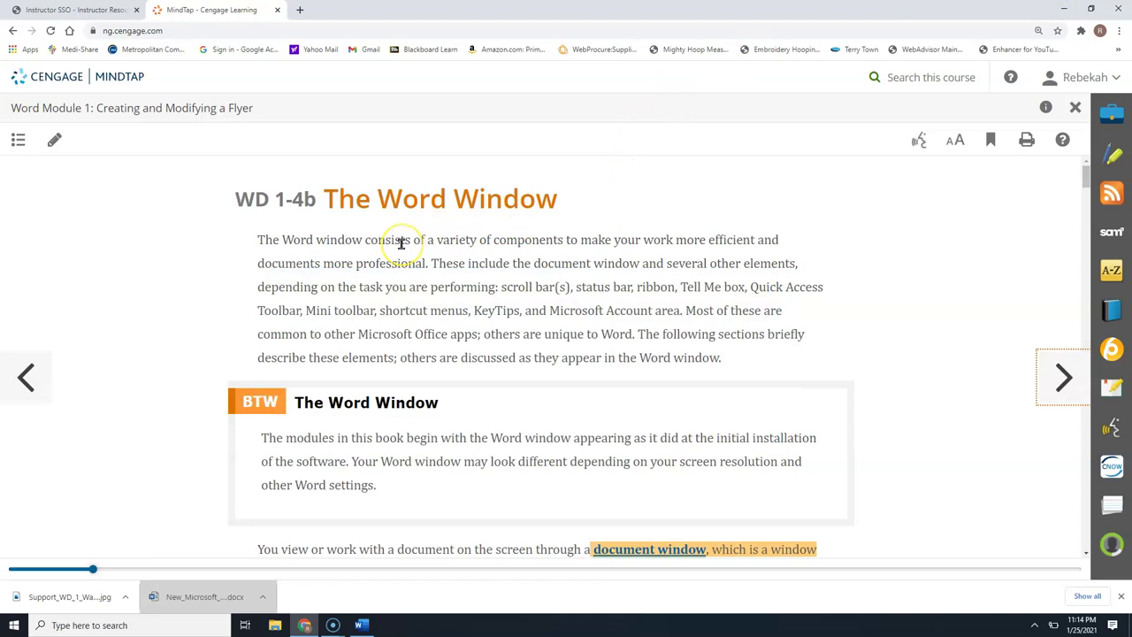
# - Read through WD 1-4b The Word Window, from the document window description to the Dialog Box Launcher in Figure 1-10
pyautogui.scroll(-4, 400, 243)
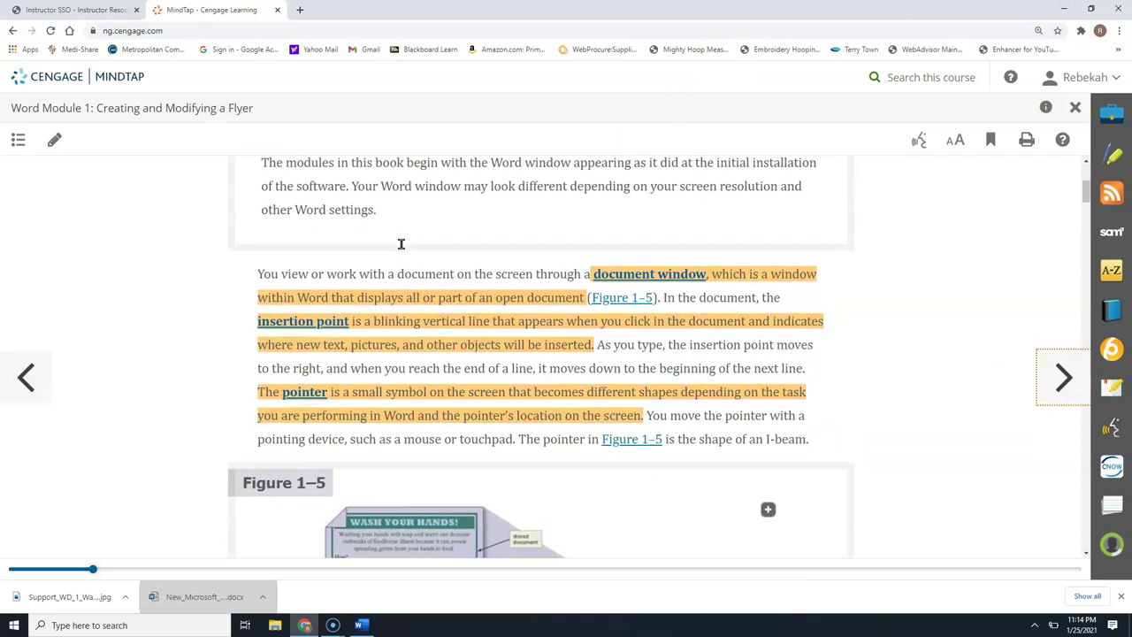
pyautogui.scroll(-2, 402, 249)
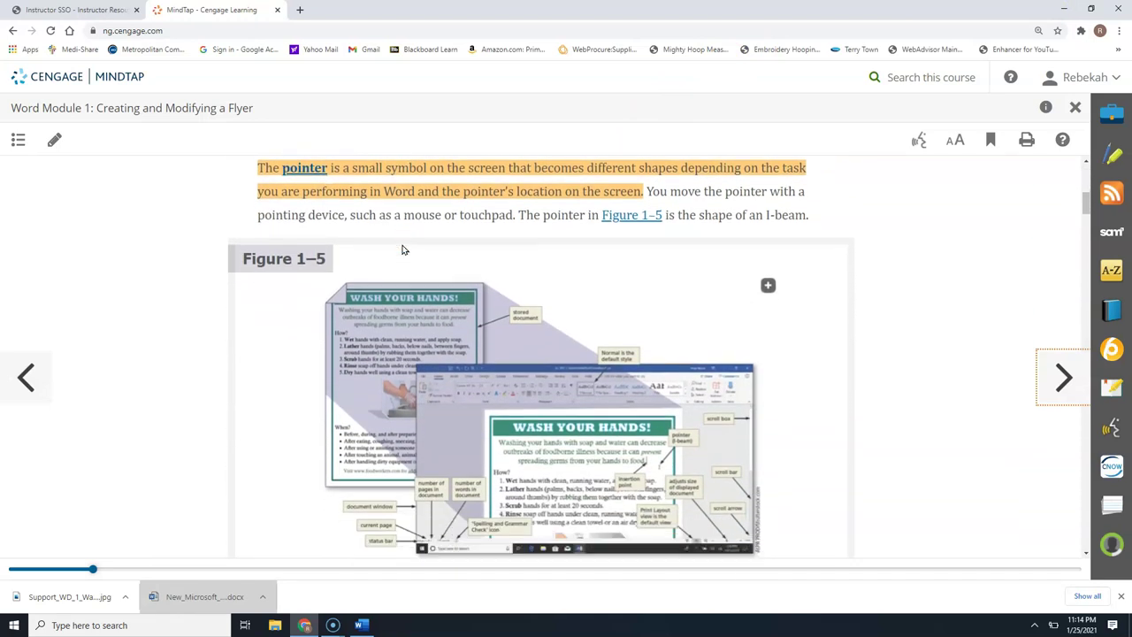
pyautogui.scroll(-5, 401, 249)
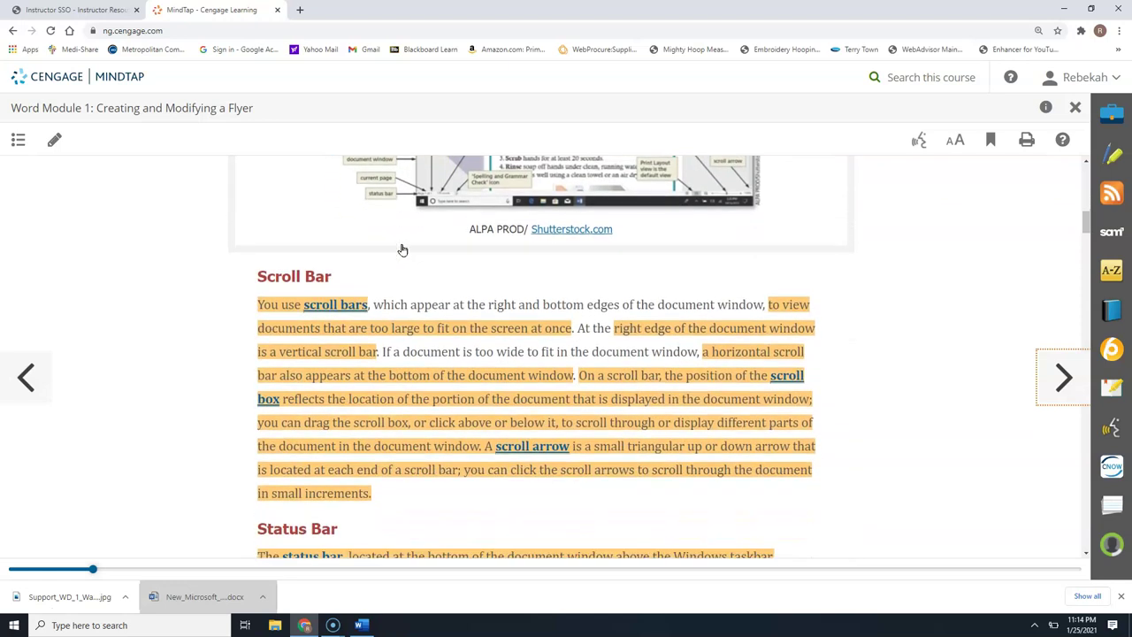
pyautogui.scroll(-4, 401, 250)
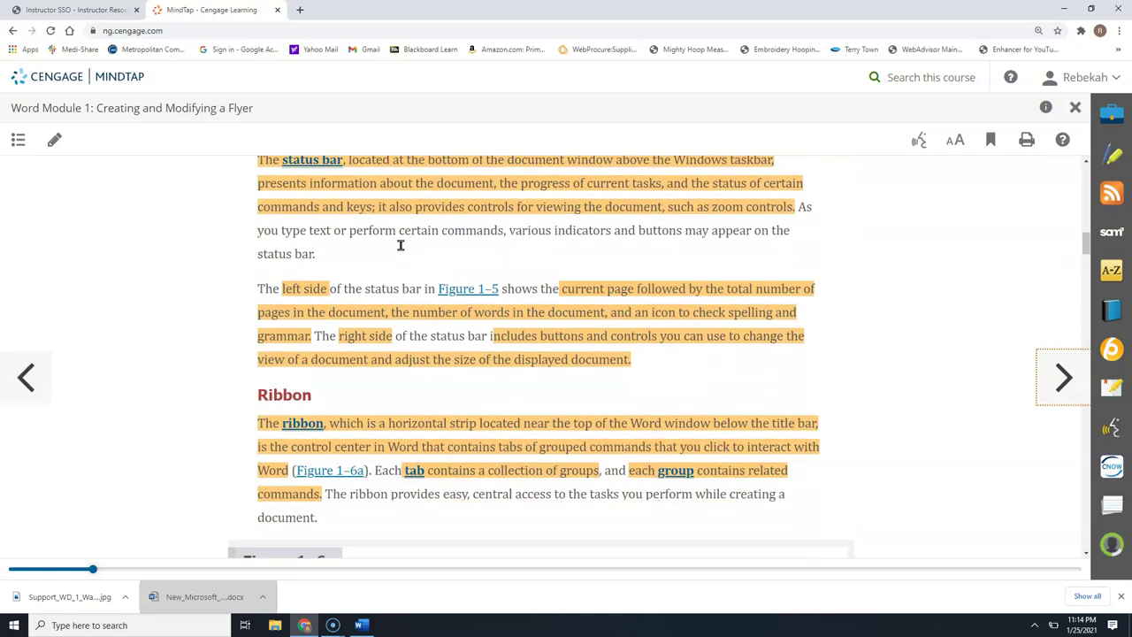
pyautogui.scroll(-4, 471, 313)
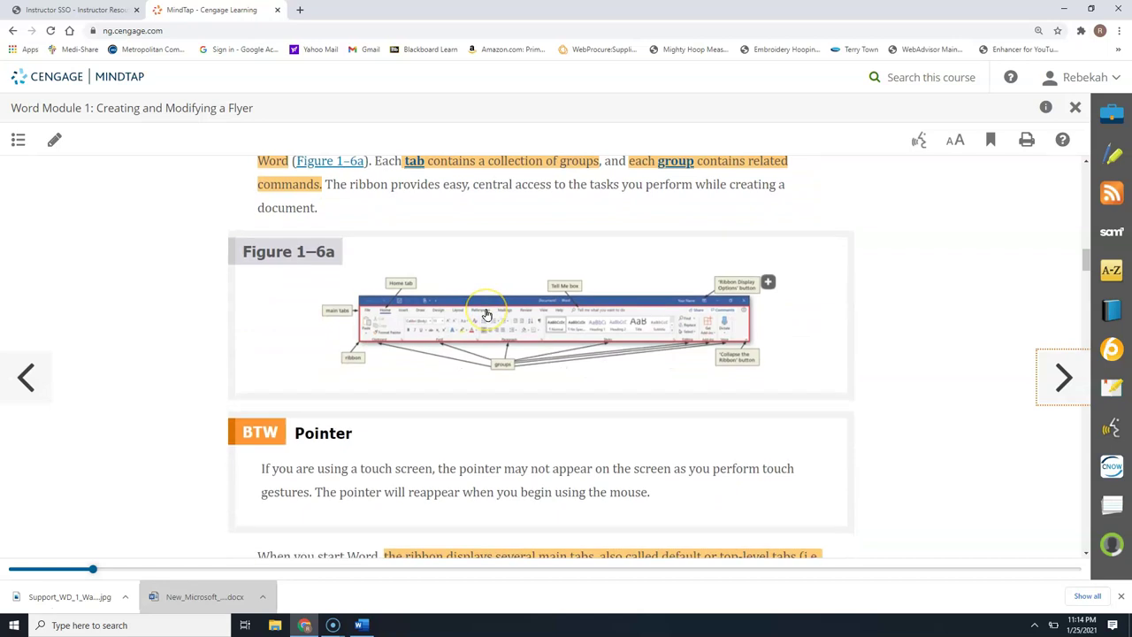
pyautogui.scroll(-3, 486, 314)
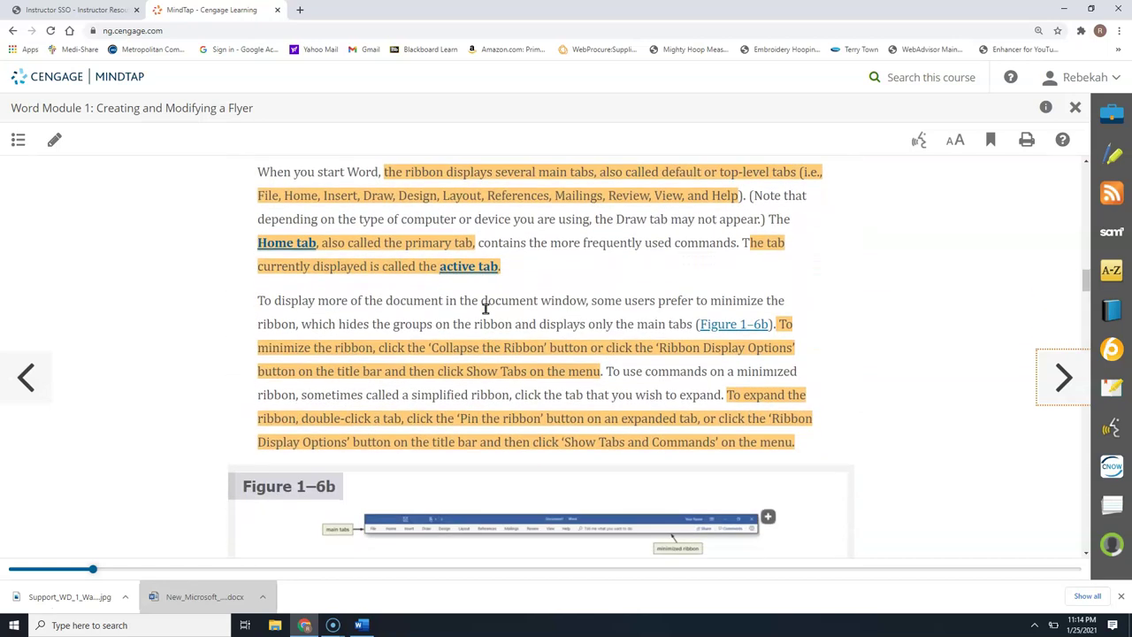
pyautogui.scroll(-4, 486, 310)
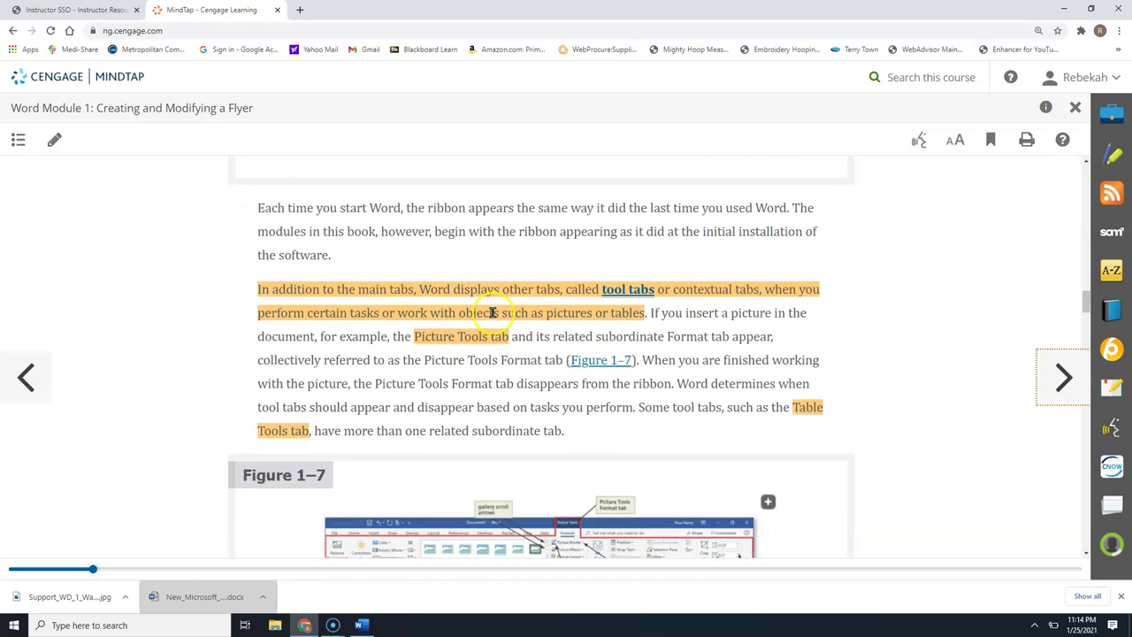
pyautogui.scroll(-5, 509, 320)
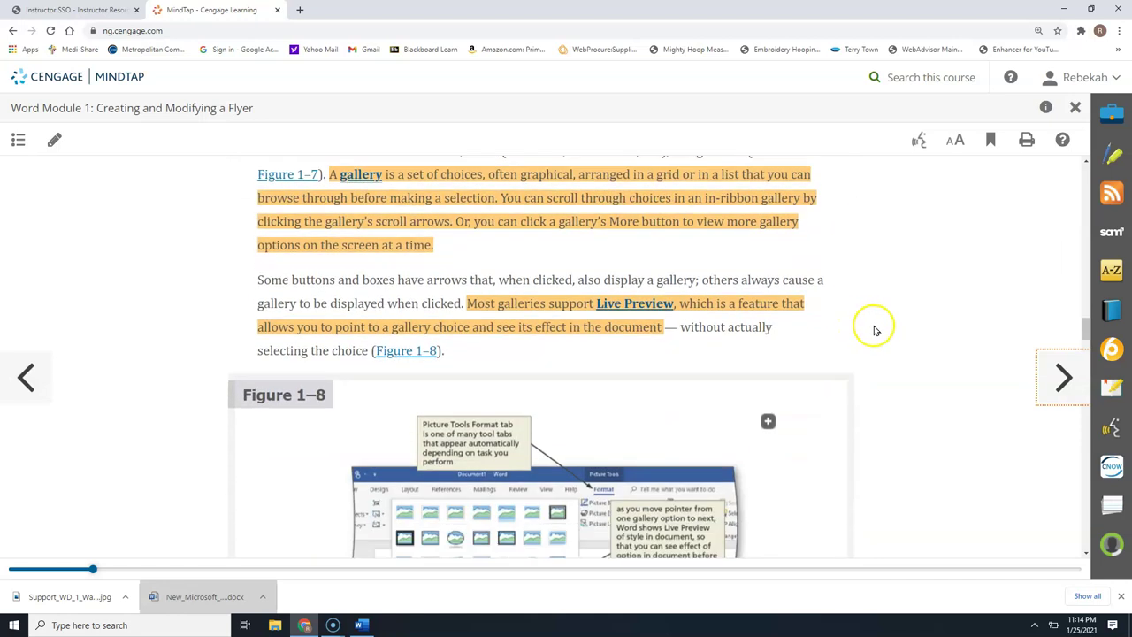
pyautogui.scroll(-4, 1004, 371)
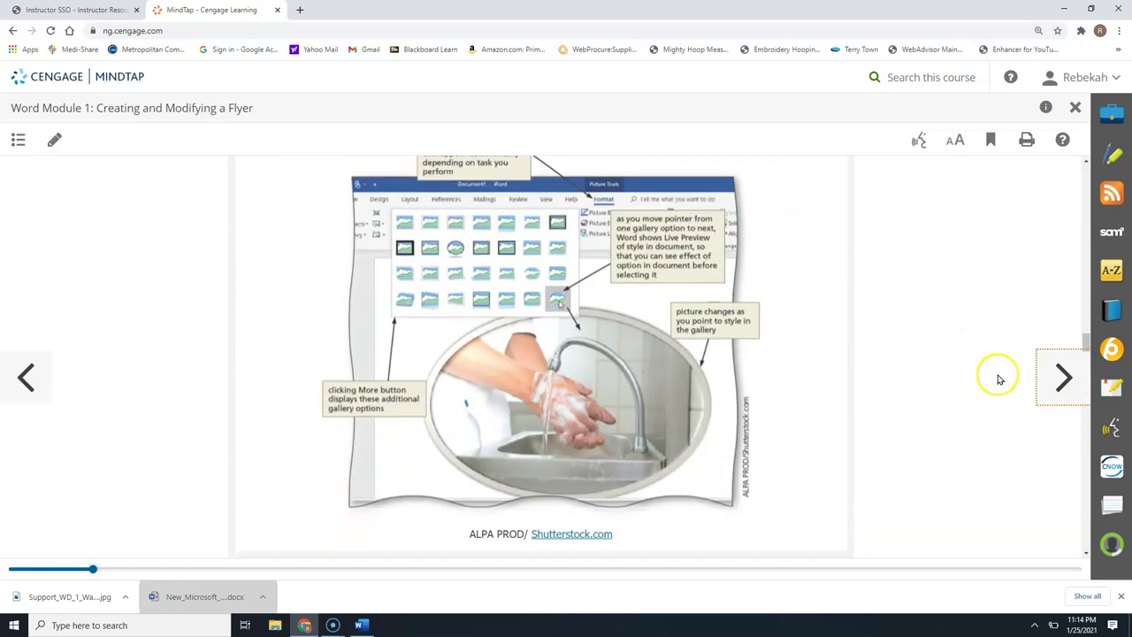
pyautogui.scroll(-4, 1015, 382)
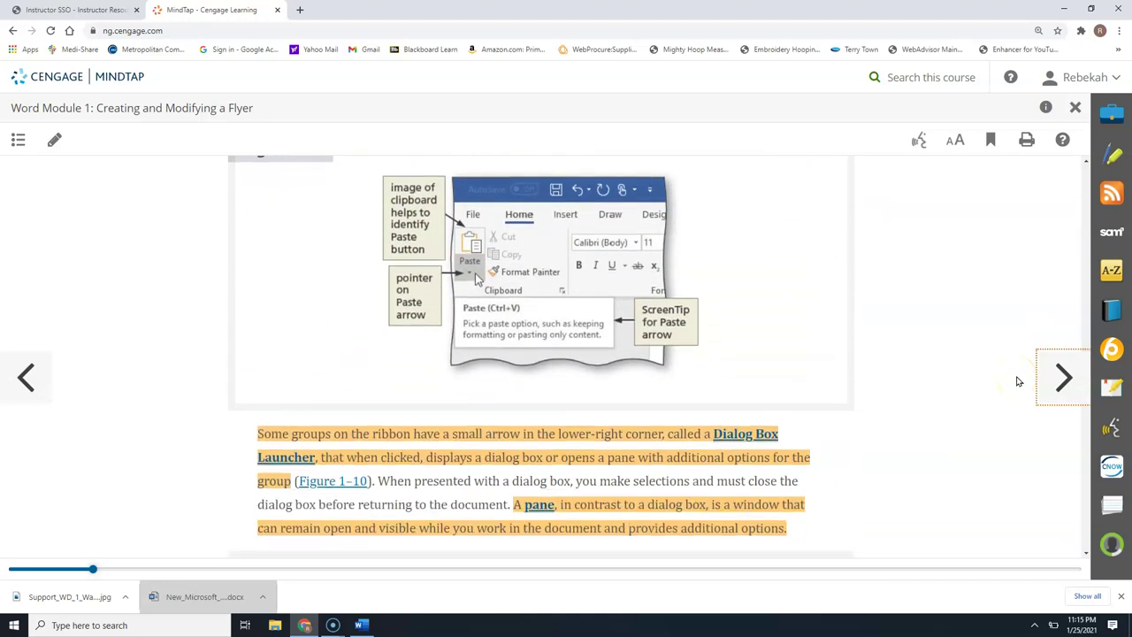
pyautogui.scroll(-1, 1015, 382)
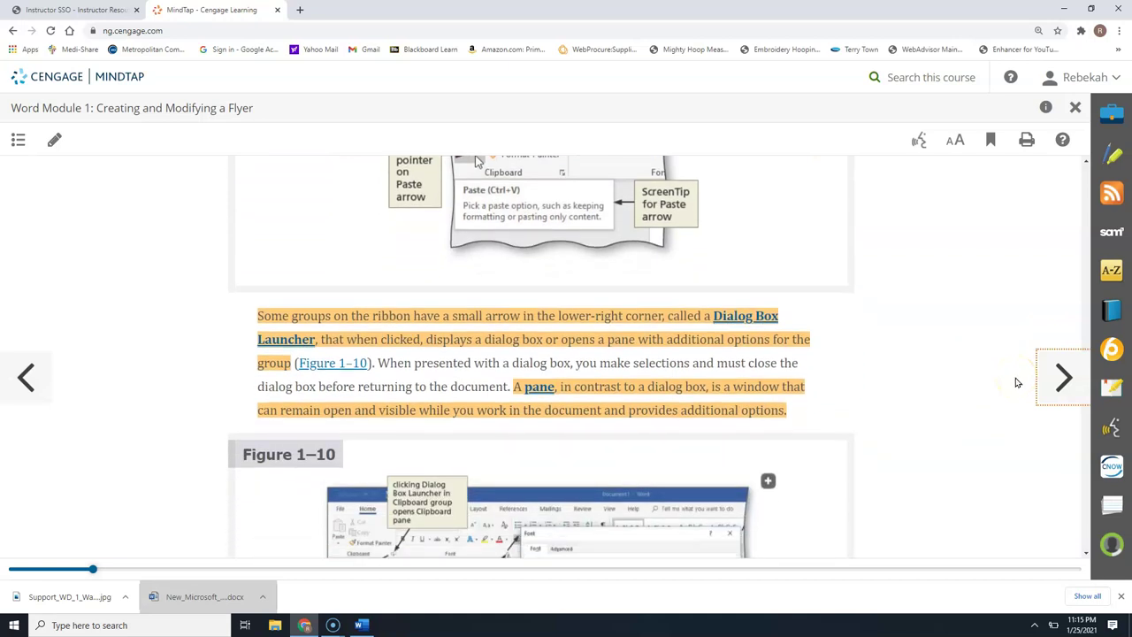
pyautogui.scroll(-2, 1018, 382)
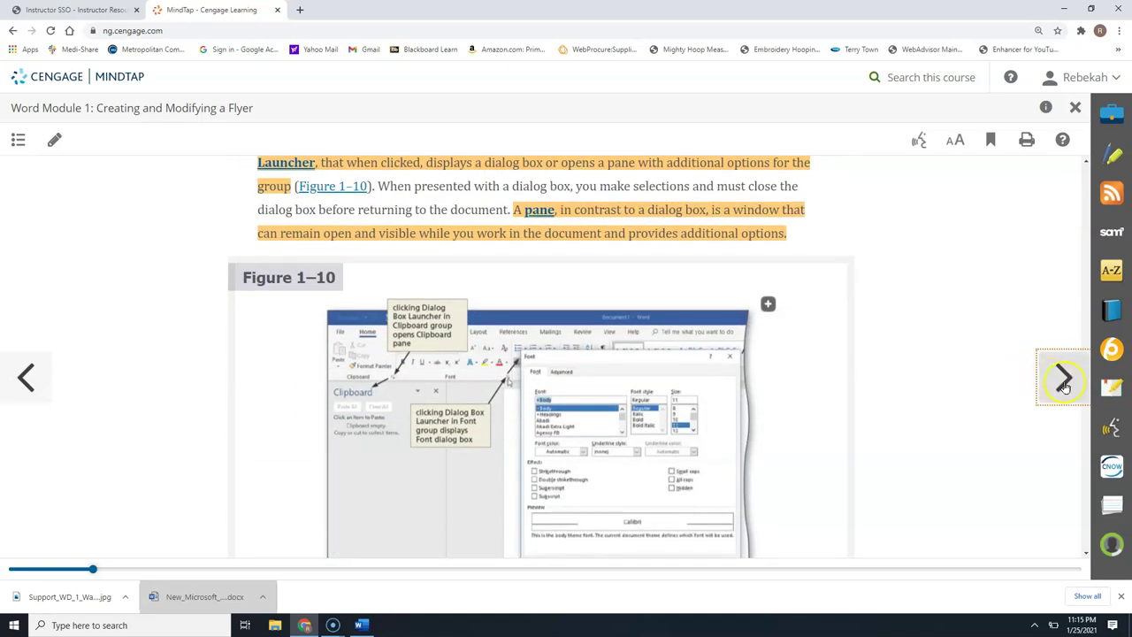
# - Continue to WD 1-4c To Display a Different Tab on the Ribbon and review its Print Layout, zoom level, ruler and Normal style checks
pyautogui.click(1064, 380)
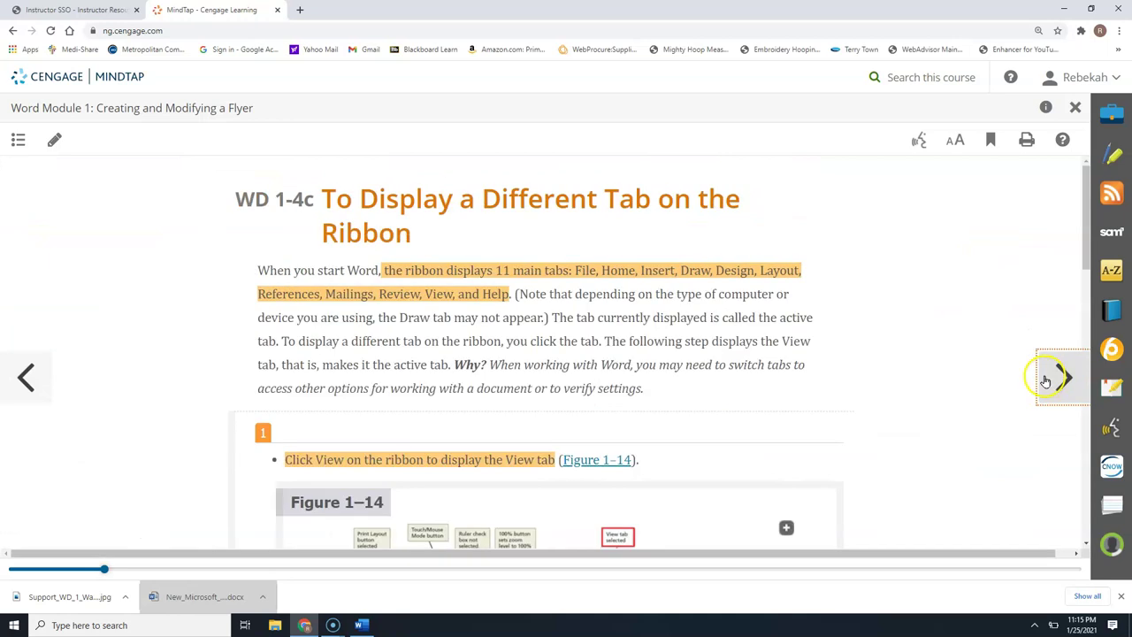
pyautogui.scroll(-1, 993, 379)
pyautogui.scroll(-10, 994, 378)
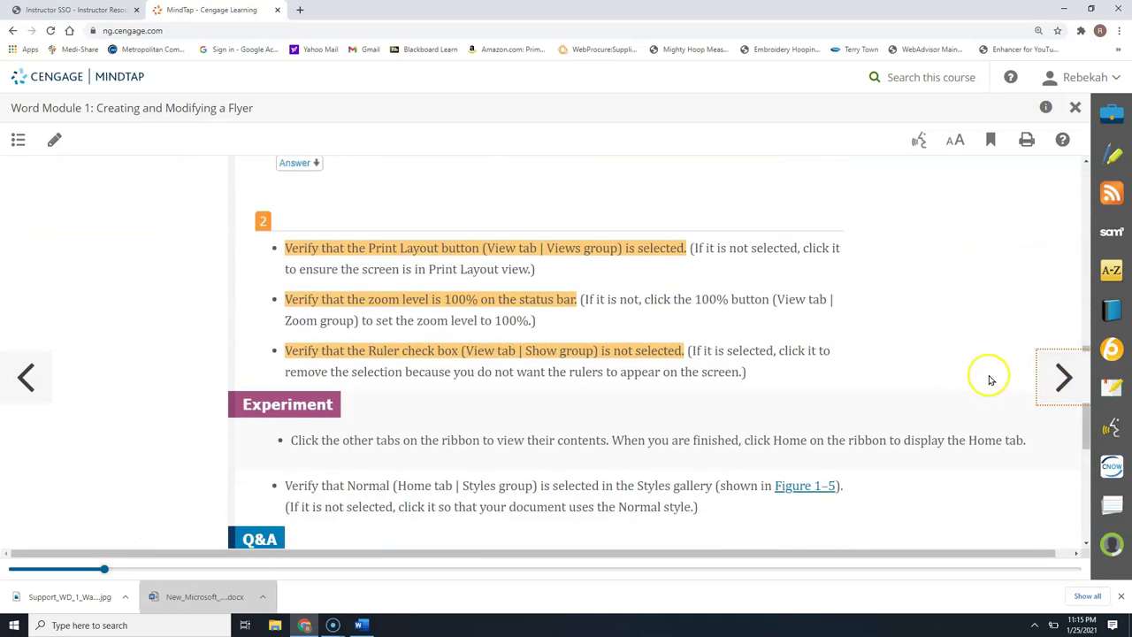
pyautogui.click(1046, 378)
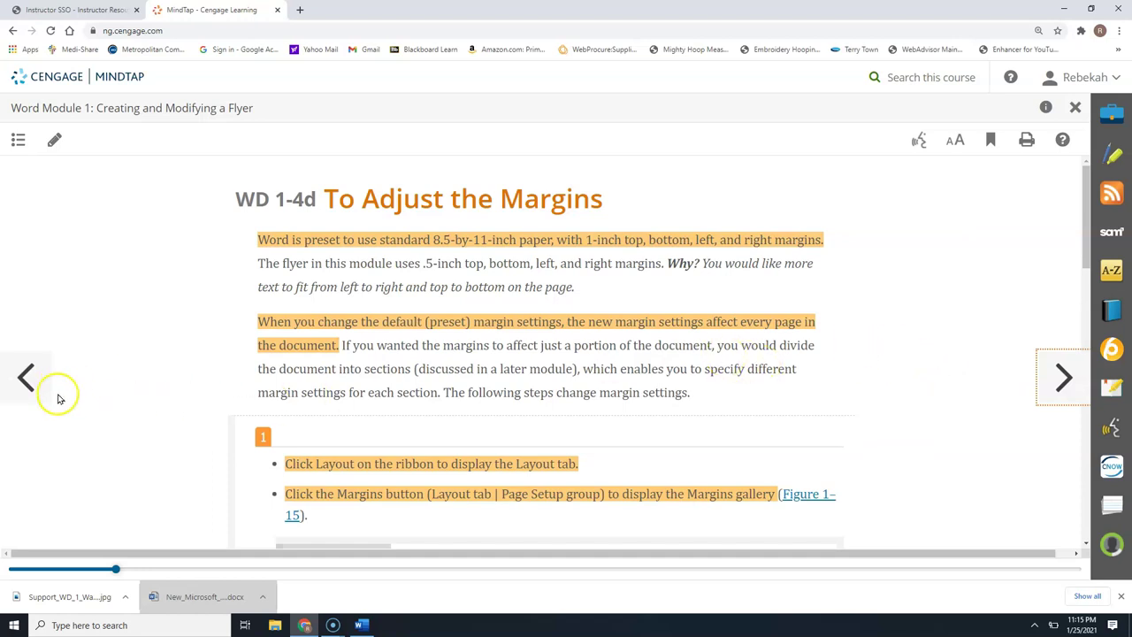
pyautogui.click(27, 378)
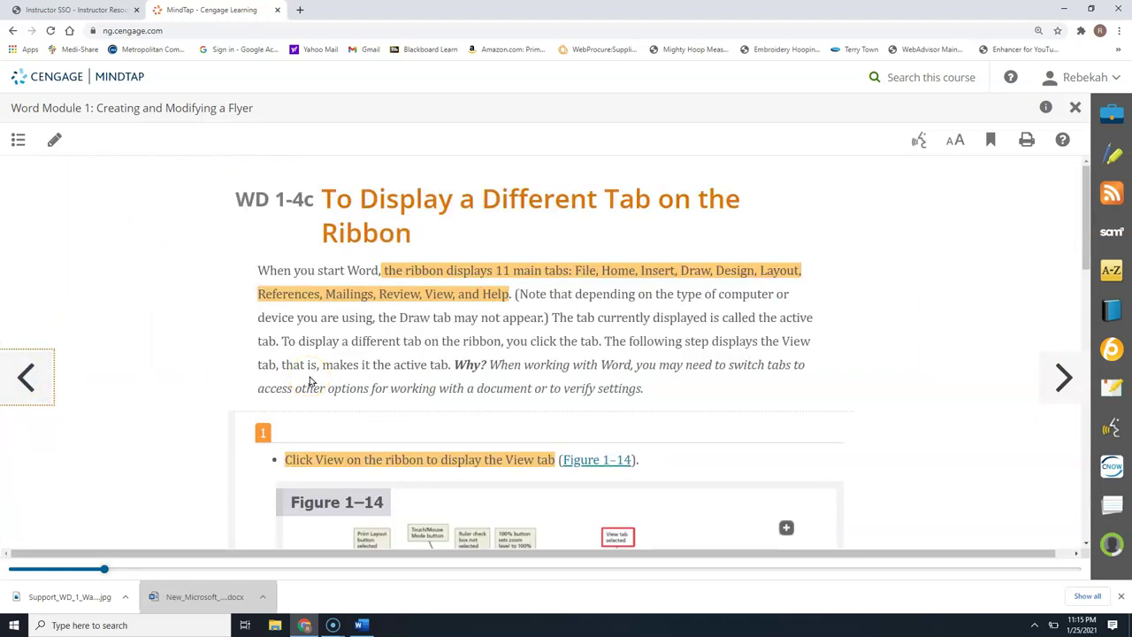
pyautogui.scroll(-8, 309, 380)
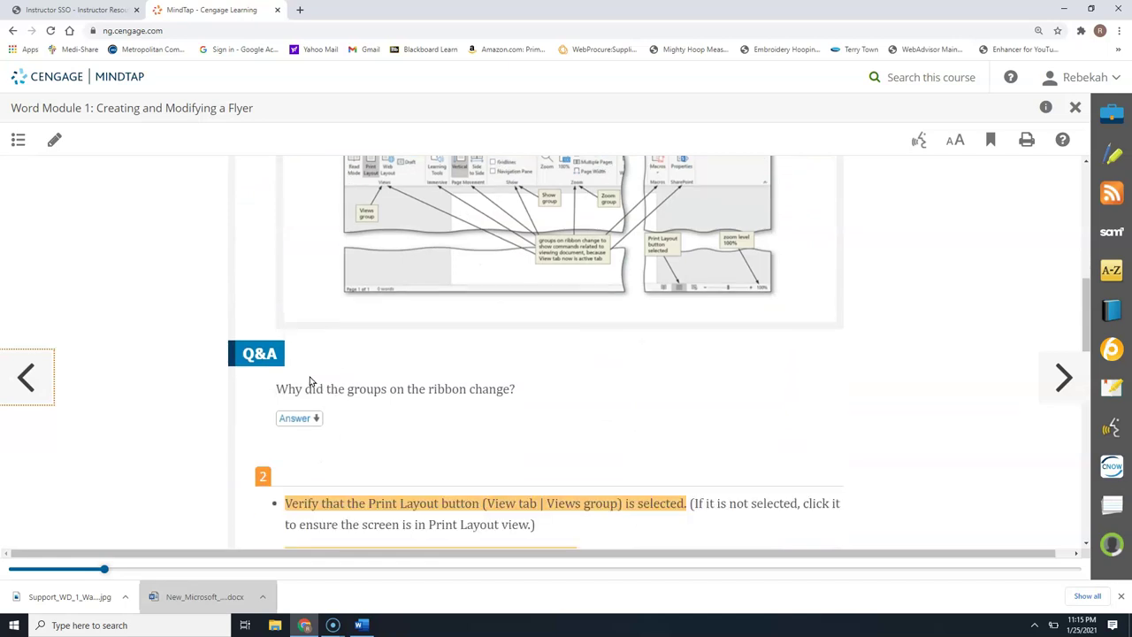
pyautogui.scroll(-2, 309, 380)
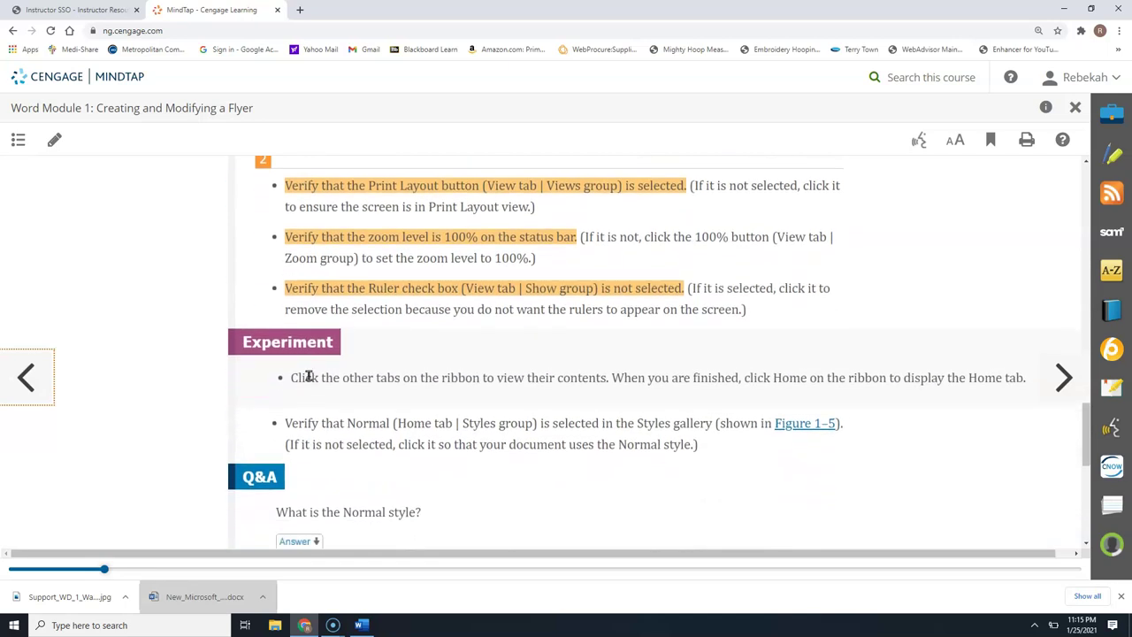
pyautogui.click(311, 380)
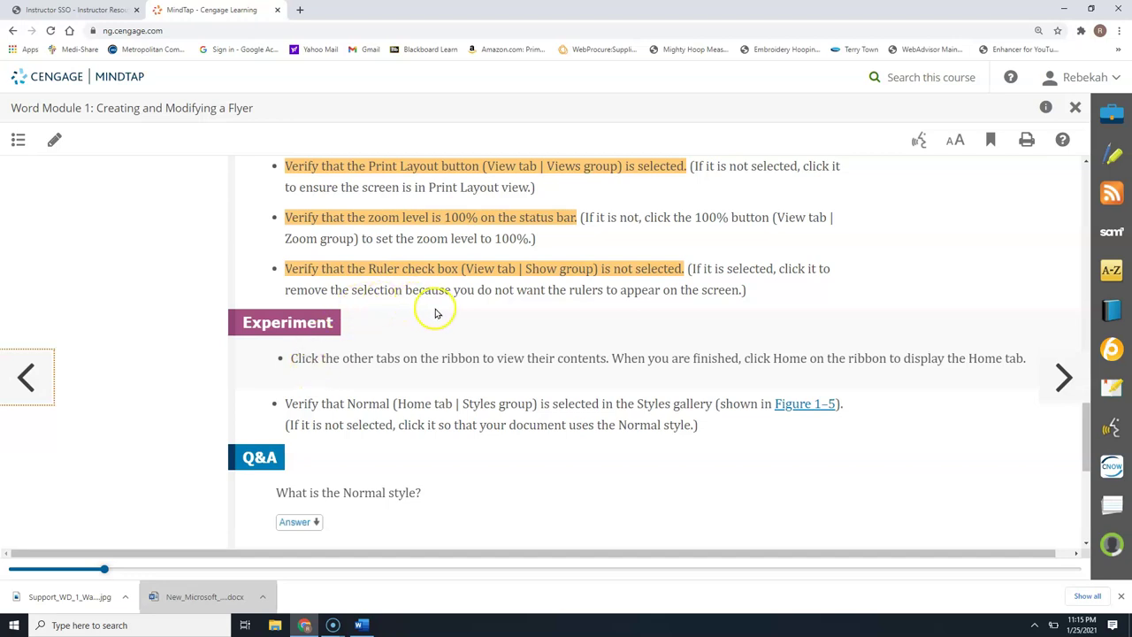
pyautogui.scroll(-1, 437, 313)
pyautogui.scroll(-2, 436, 313)
pyautogui.scroll(3, 434, 308)
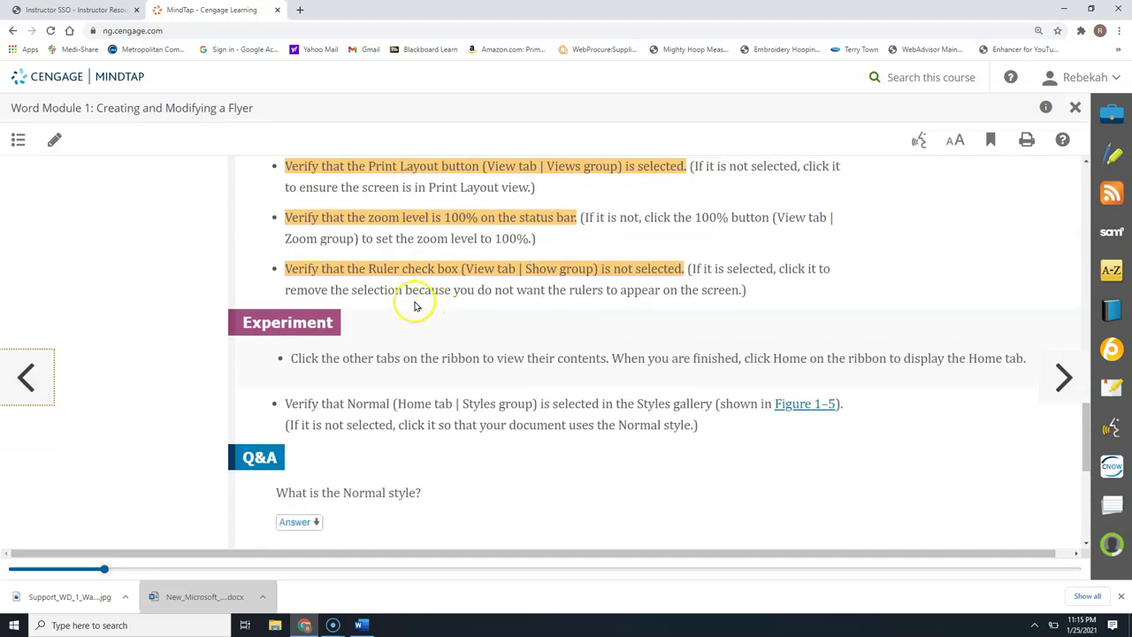
pyautogui.scroll(-3, 478, 305)
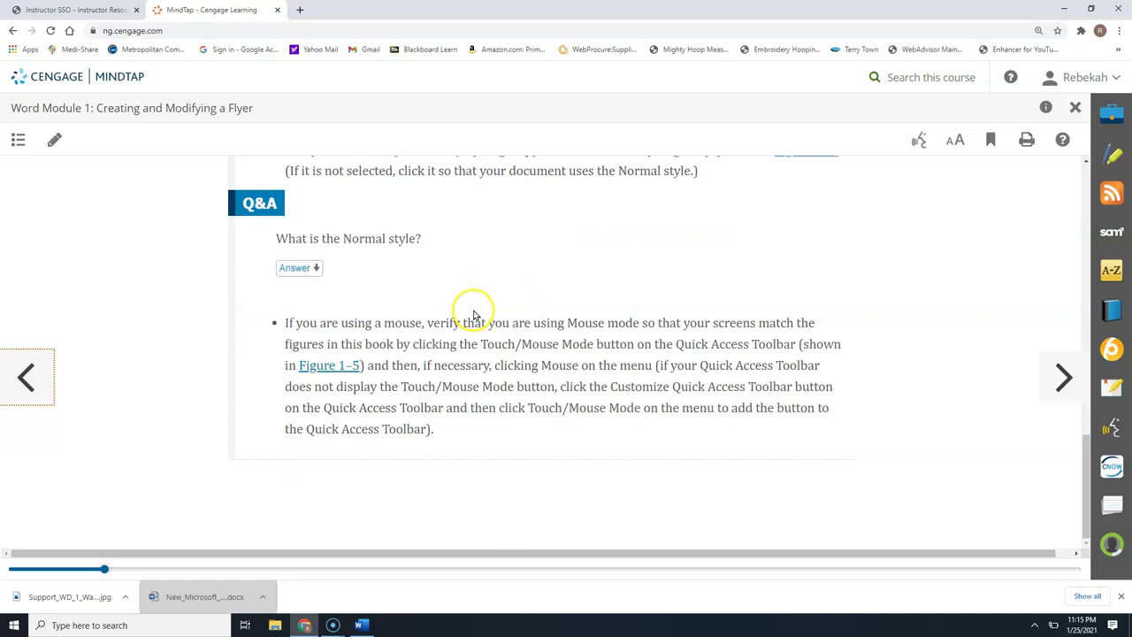
# - Continue to WD 1-4d To Adjust the Margins and review the instructions for applying Narrow margins, through Figure 1-16 and Other Ways
pyautogui.click(1063, 377)
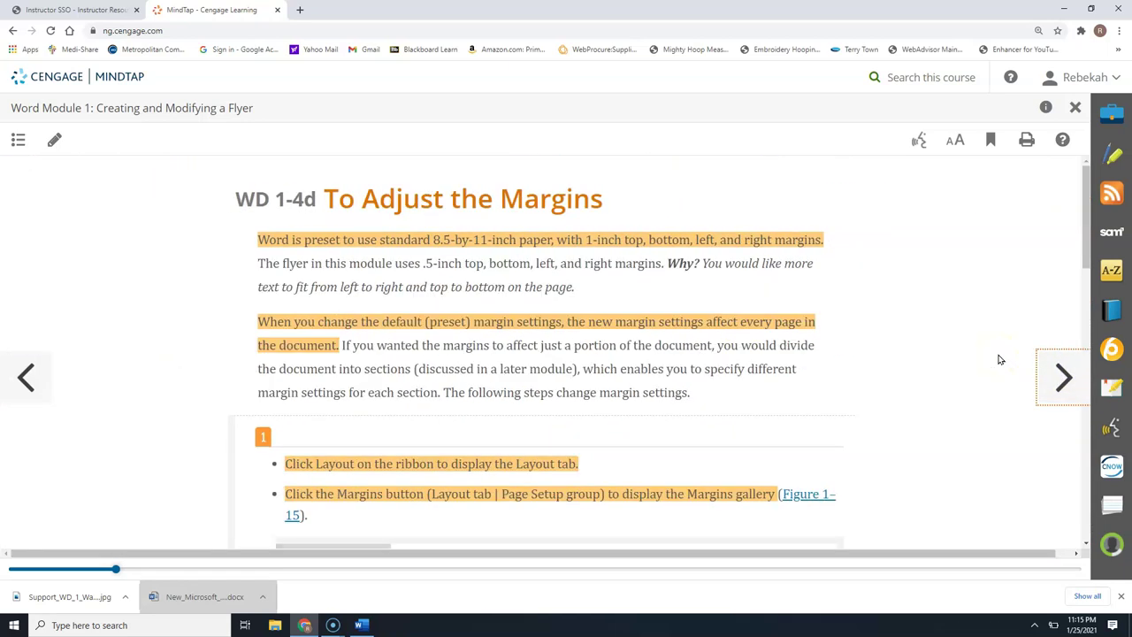
pyautogui.click(907, 335)
pyautogui.click(771, 341)
pyautogui.scroll(-1, 803, 351)
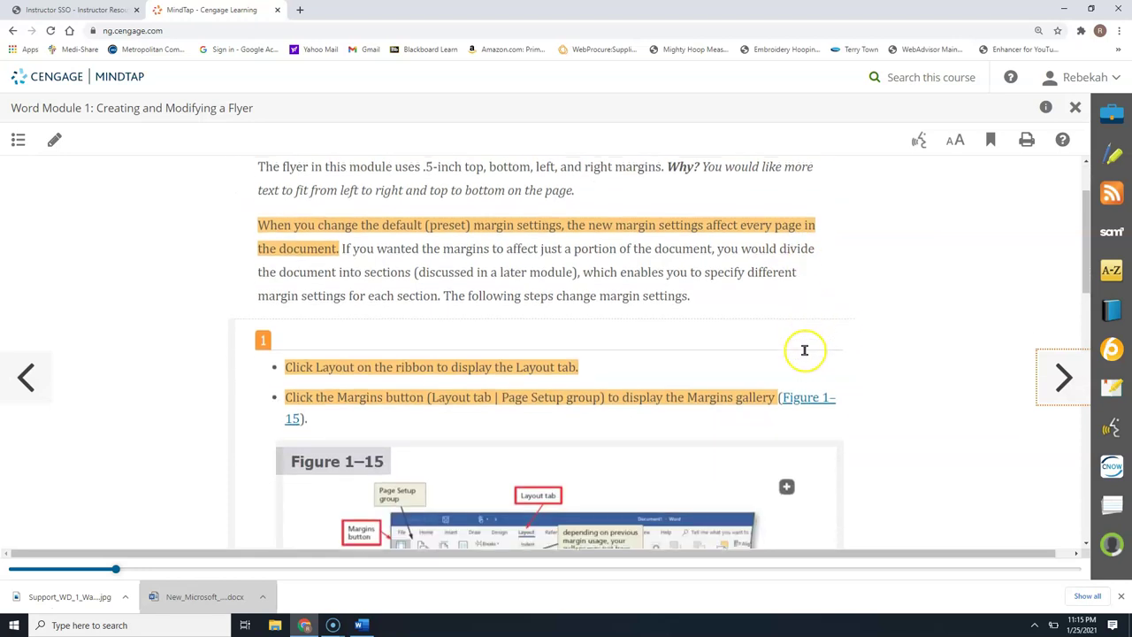
pyautogui.scroll(1, 804, 356)
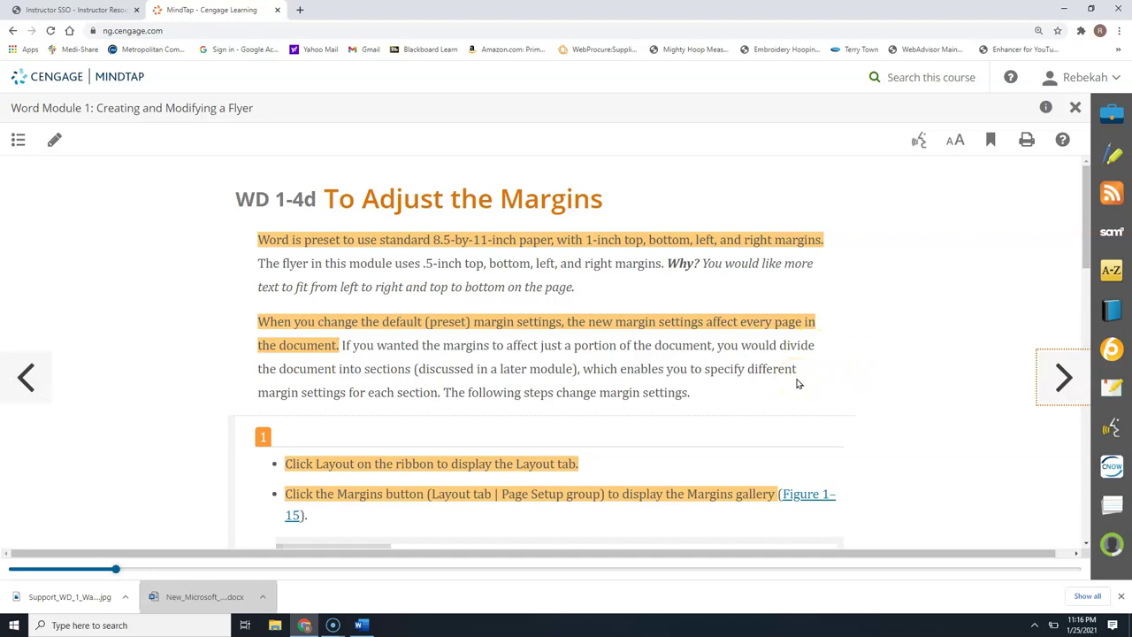
pyautogui.scroll(-2, 797, 383)
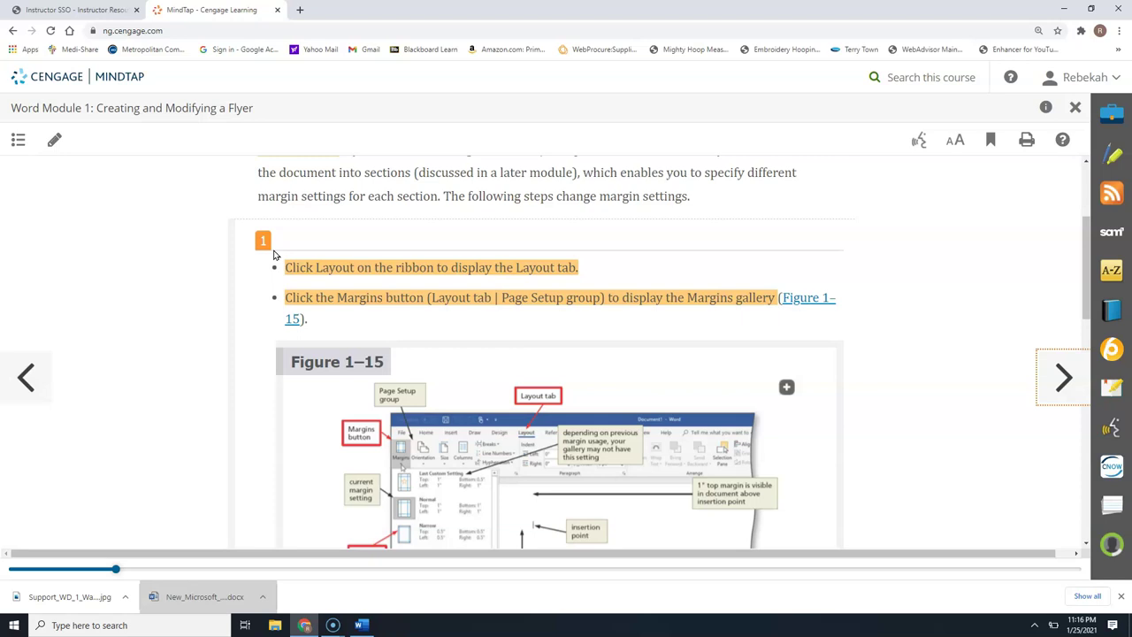
pyautogui.click(493, 297)
pyautogui.scroll(-1, 491, 299)
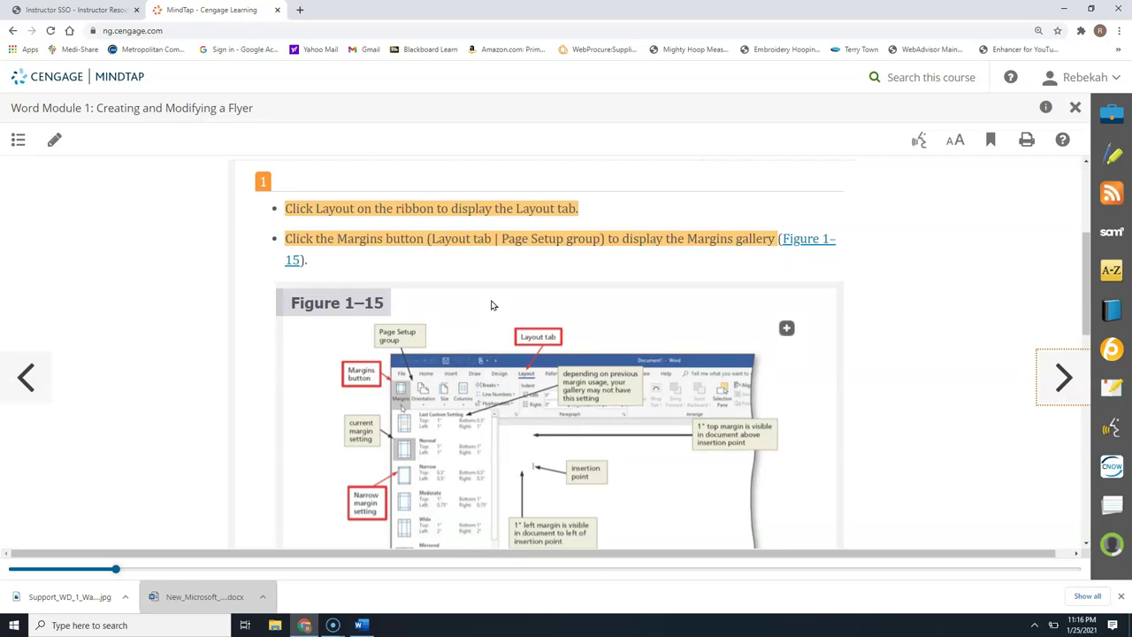
pyautogui.scroll(-4, 459, 306)
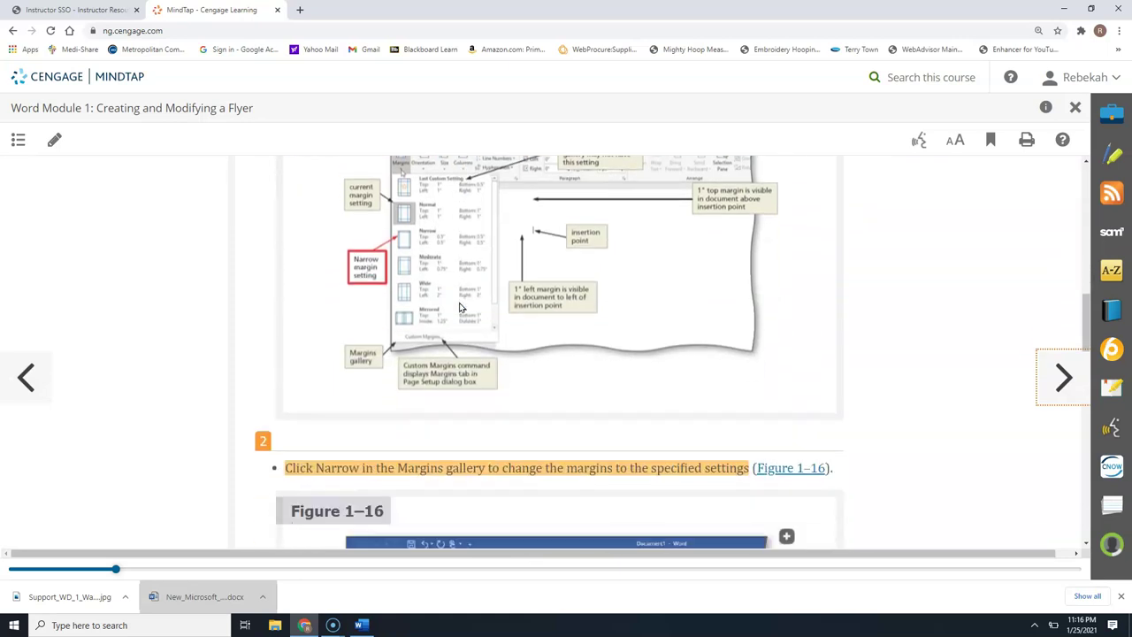
pyautogui.scroll(-3, 459, 306)
pyautogui.click(390, 285)
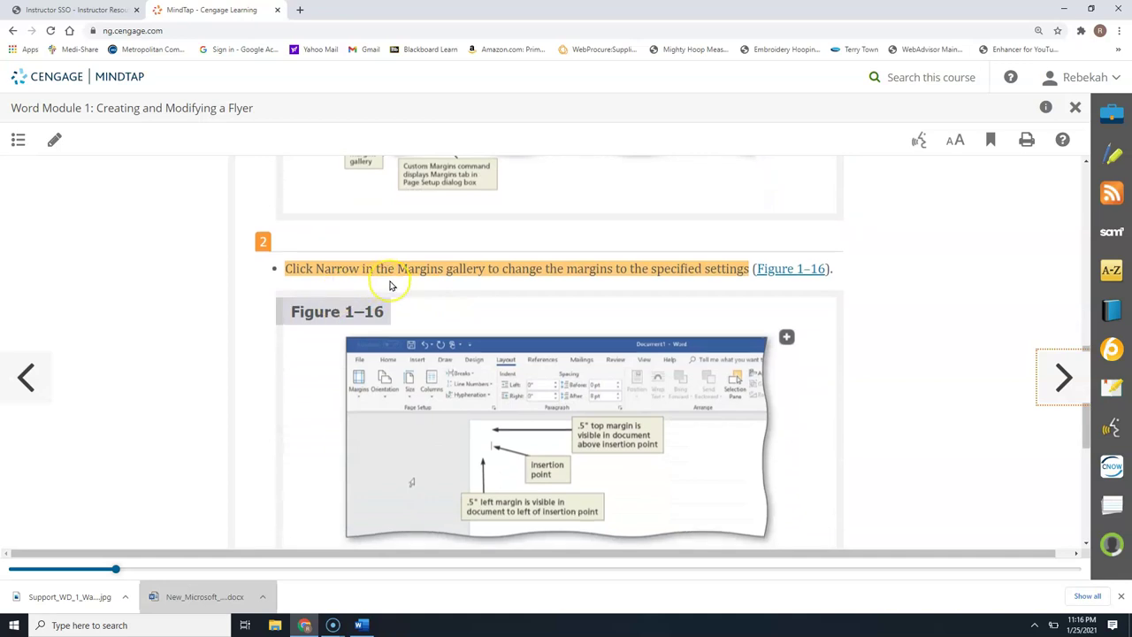
pyautogui.scroll(-5, 390, 285)
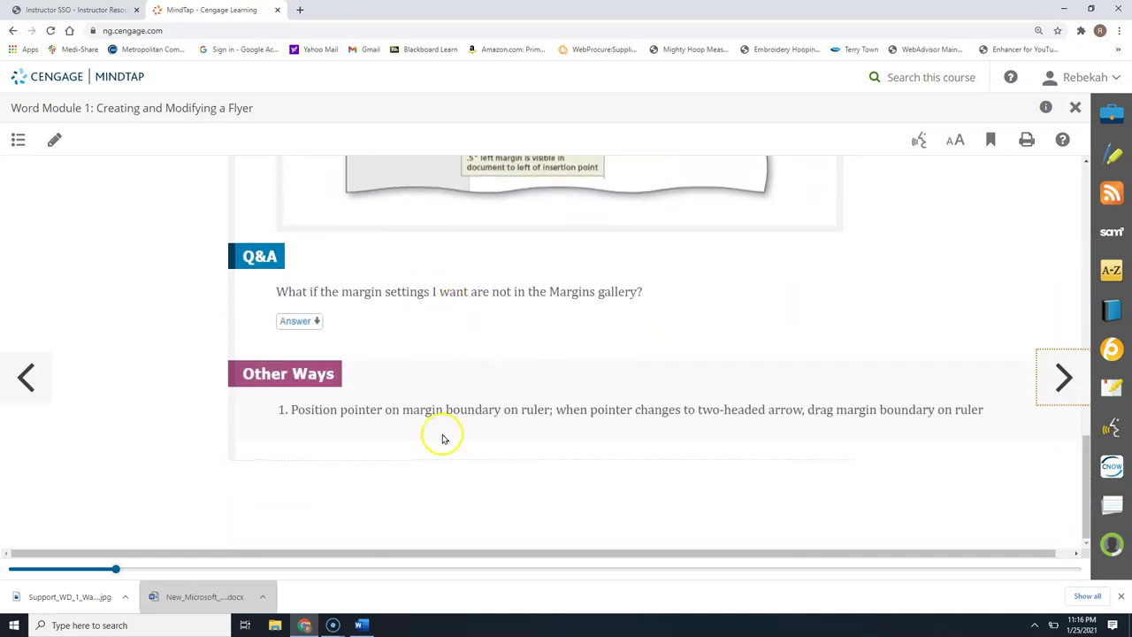
# - Switch to the downloaded start document in Word and enable editing to leave Protected View
pyautogui.moveTo(363, 623)
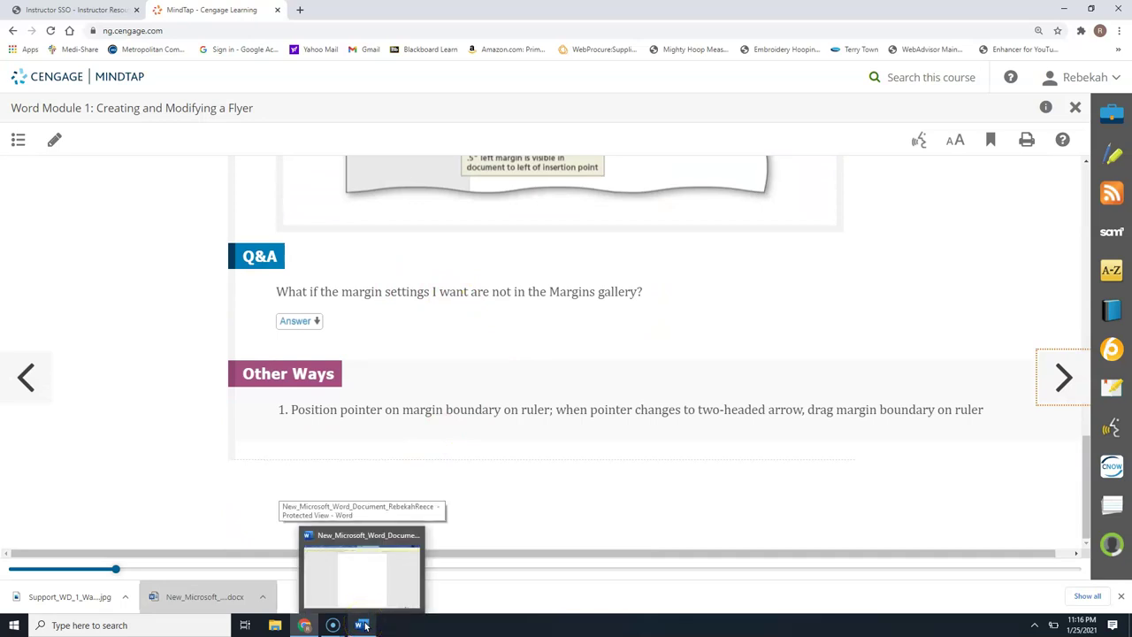
pyautogui.click(362, 625)
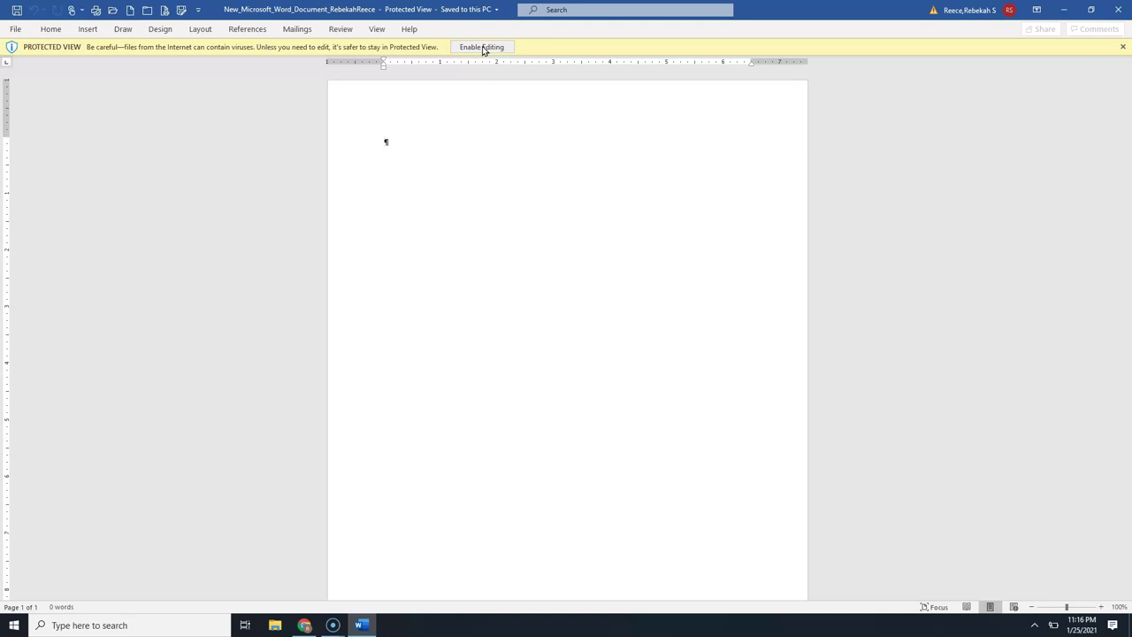
pyautogui.click(482, 48)
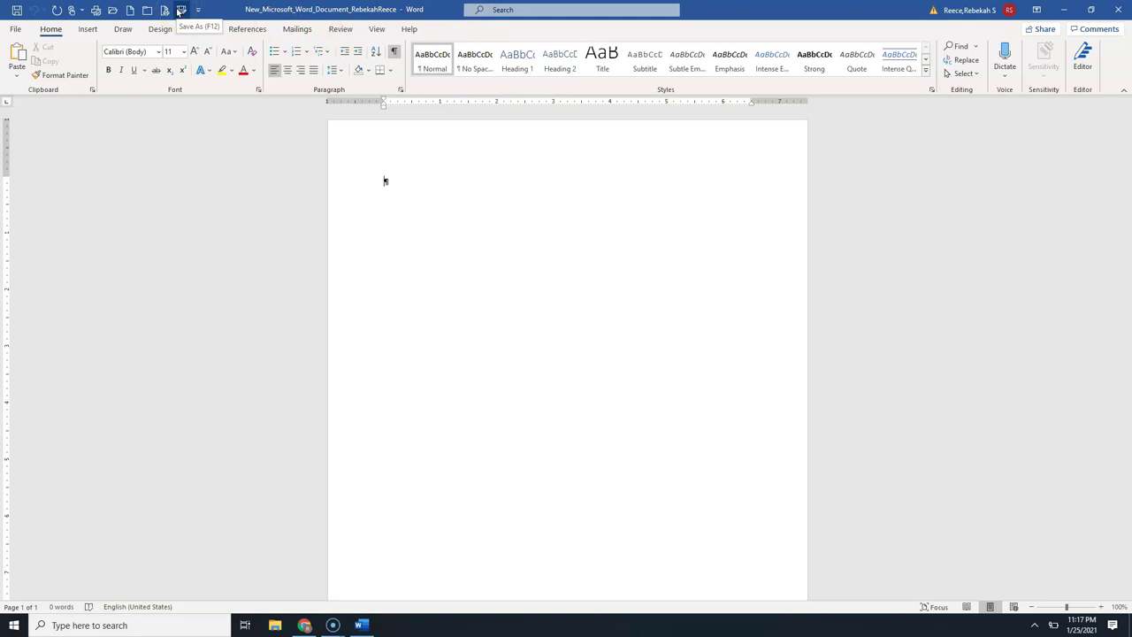
# - Start saving a copy of the document by browsing for a location on the computer, and enlarge and reposition the Save As dialog
pyautogui.click(13, 30)
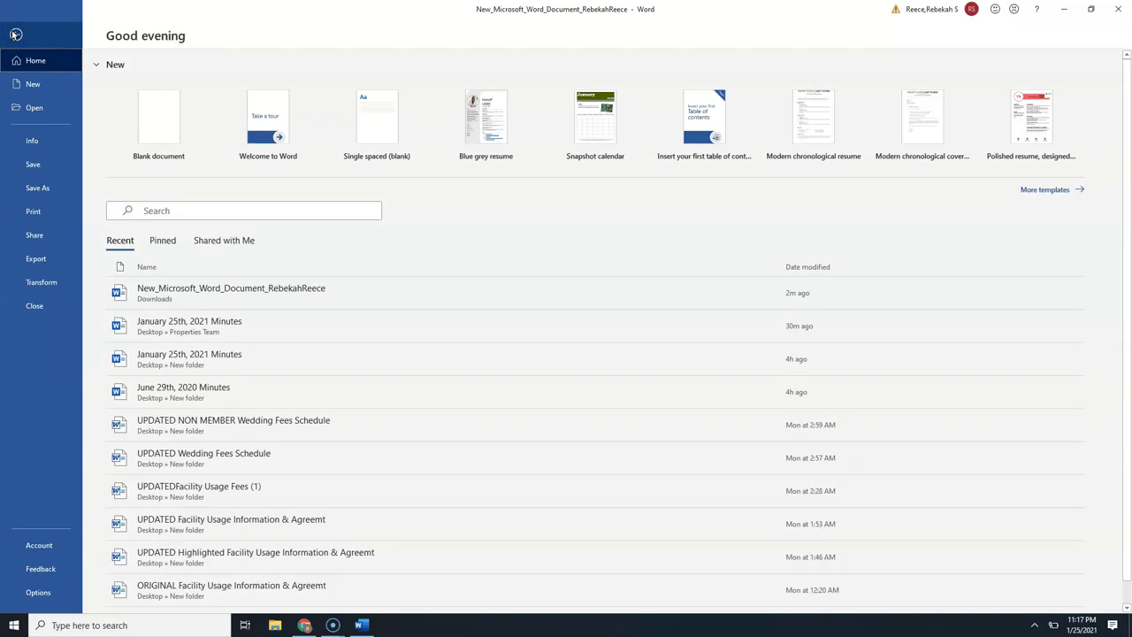
pyautogui.click(15, 34)
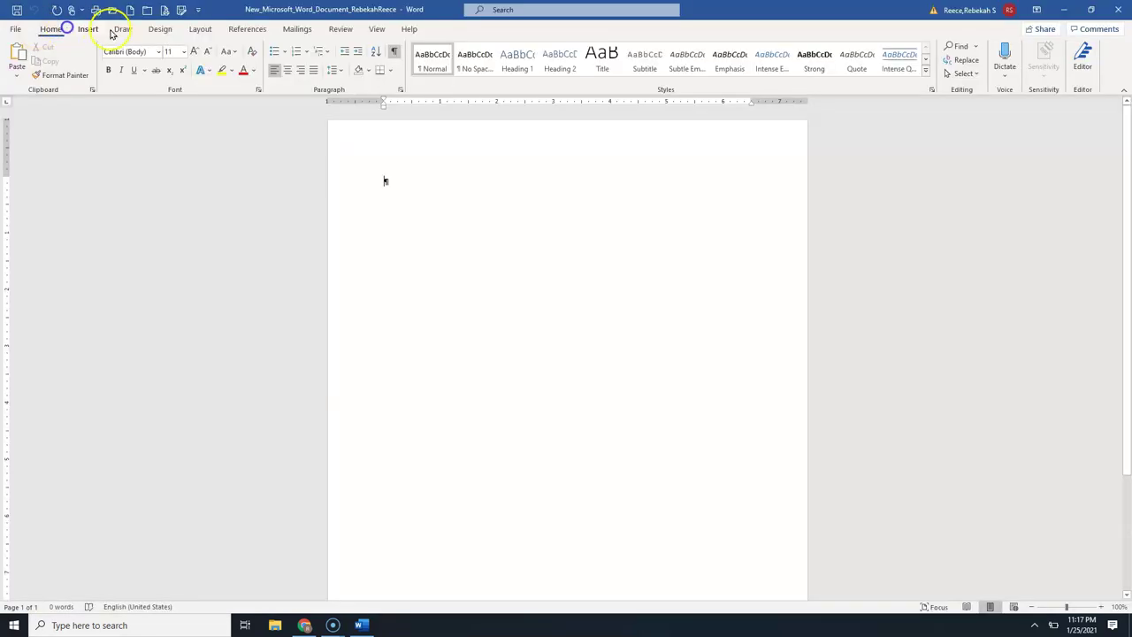
pyautogui.click(13, 31)
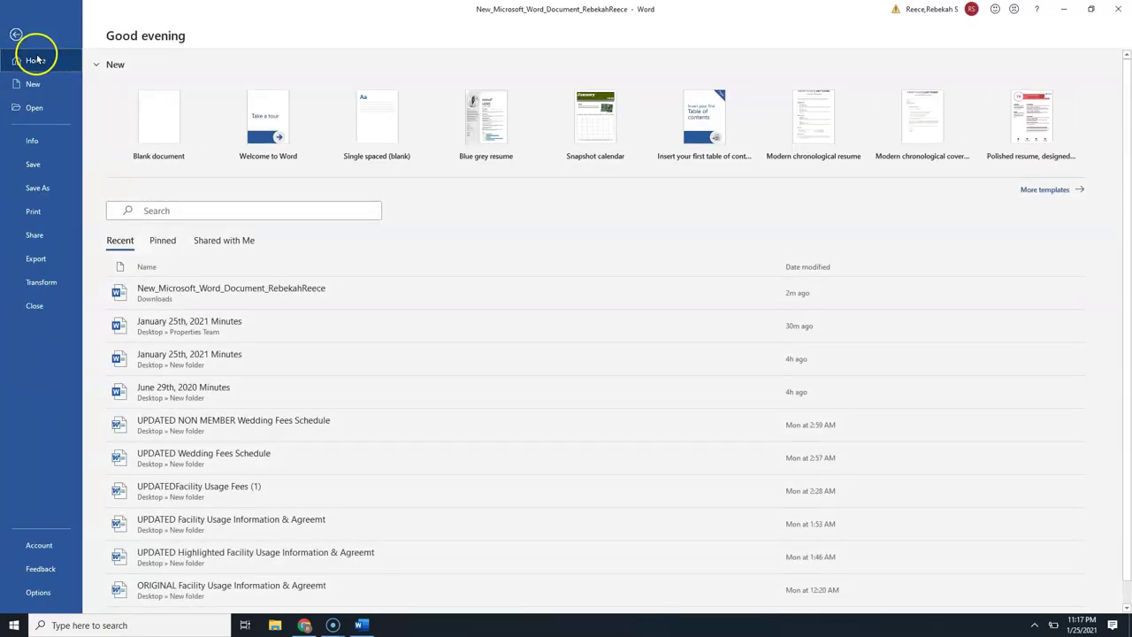
pyautogui.click(33, 190)
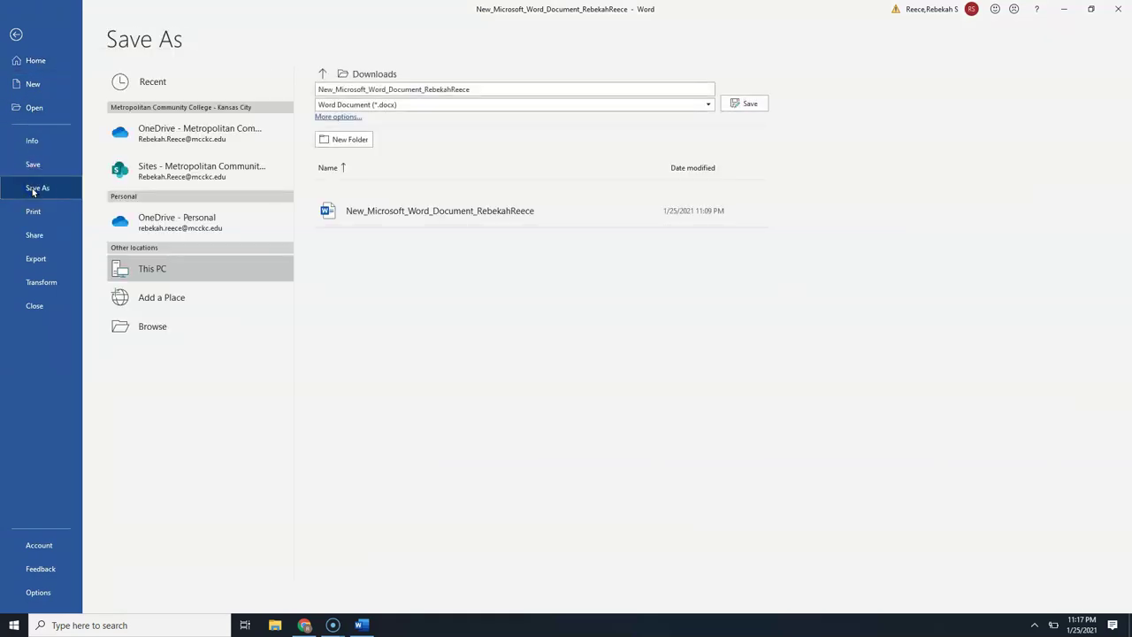
pyautogui.click(49, 197)
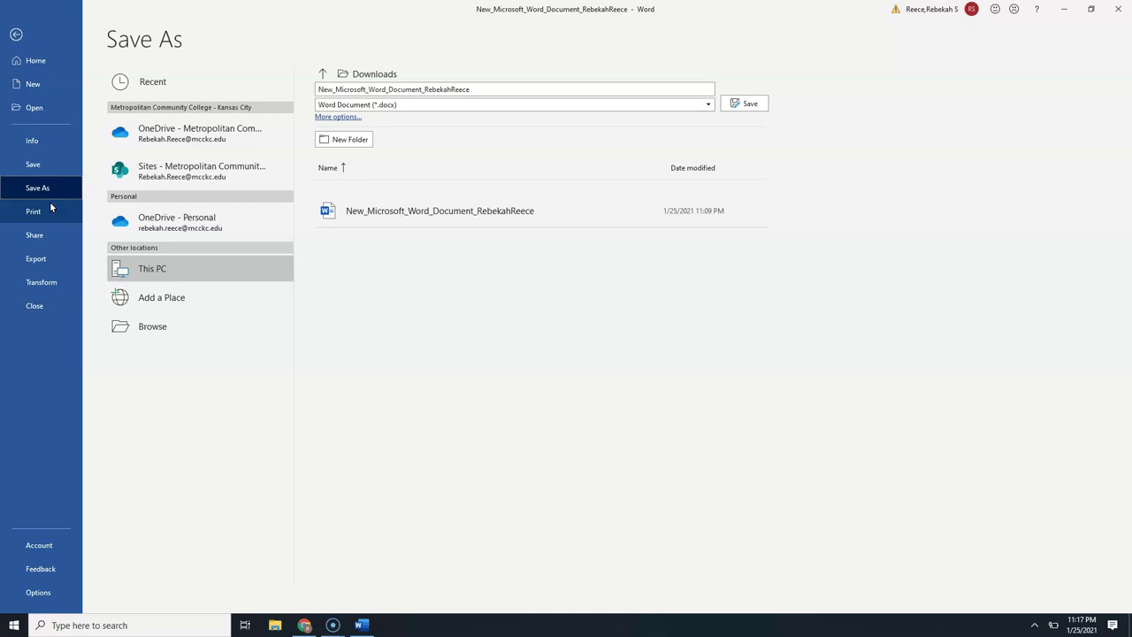
pyautogui.click(149, 327)
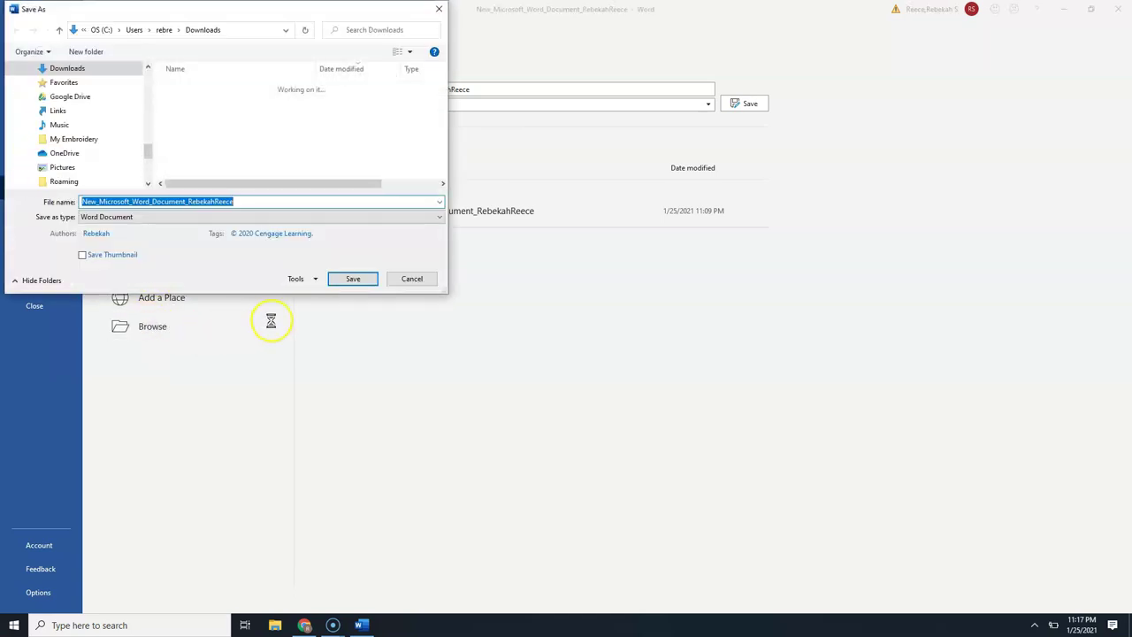
pyautogui.moveTo(446, 292); pyautogui.dragTo(650, 467)
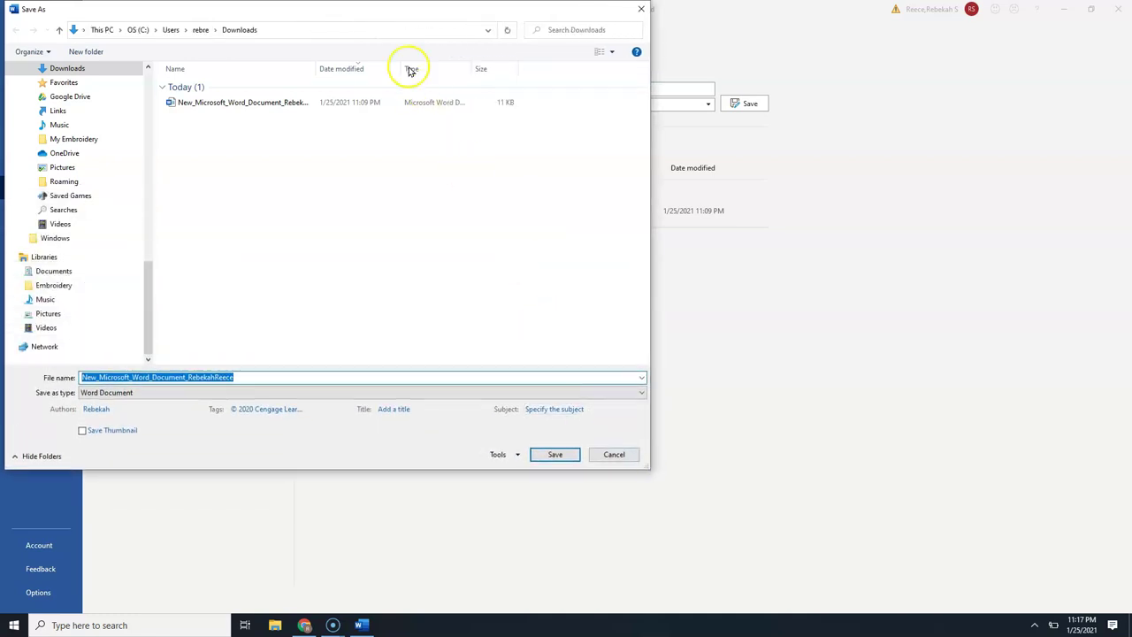
pyautogui.moveTo(374, 13); pyautogui.dragTo(511, 44)
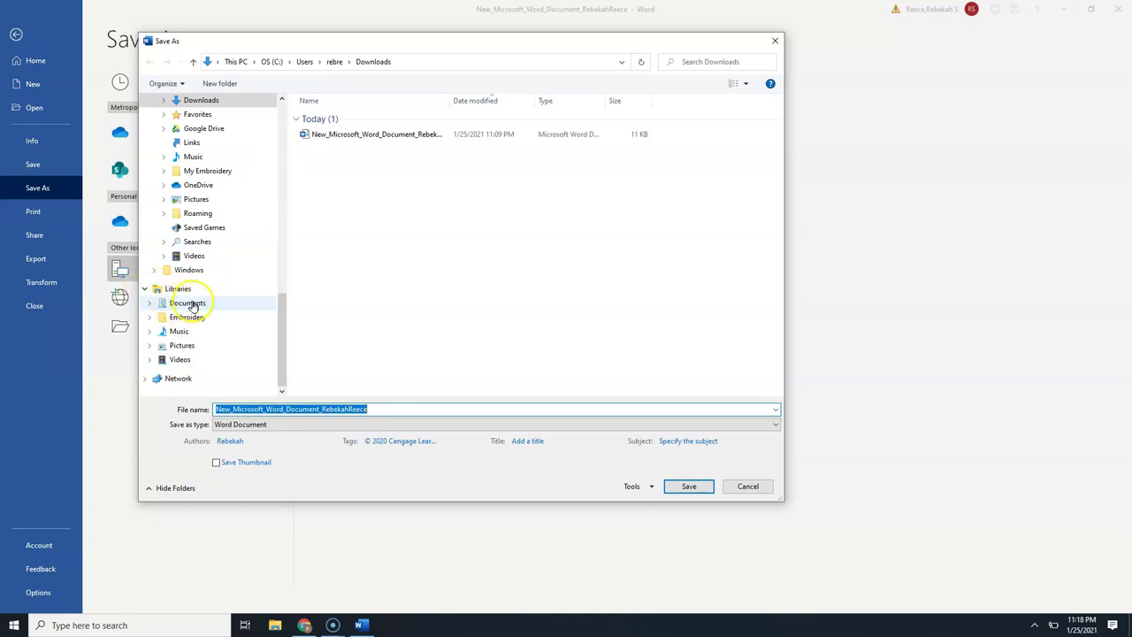
# - Look through the Desktop and SCHOOL FOLDERS save locations and choose the Documents folder as the destination
pyautogui.moveTo(281, 310); pyautogui.dragTo(287, 108)
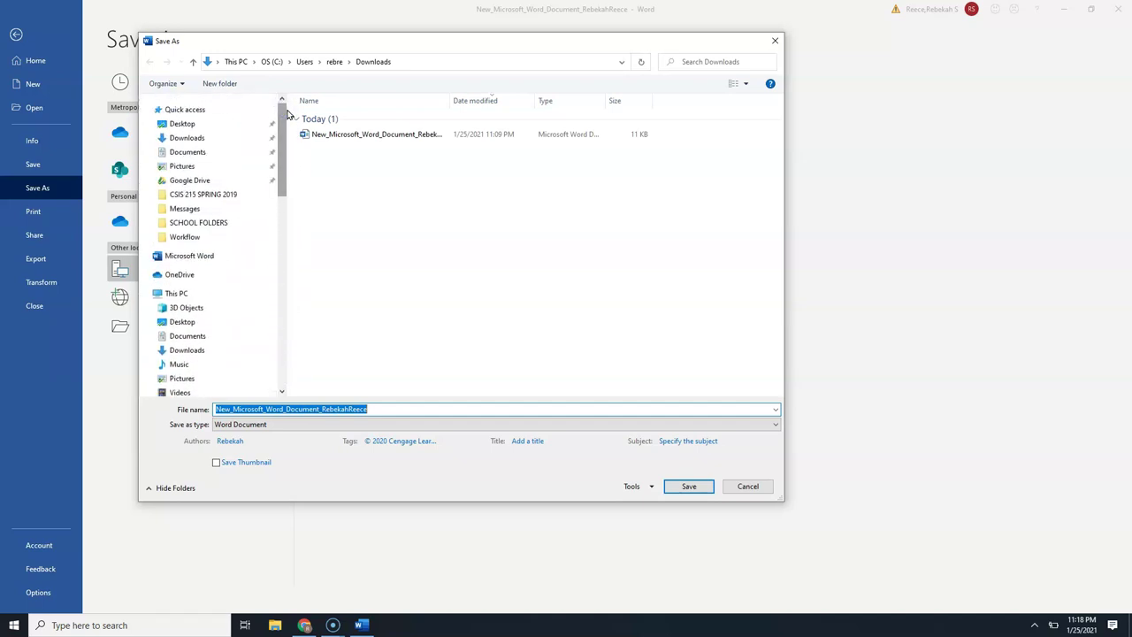
pyautogui.click(182, 124)
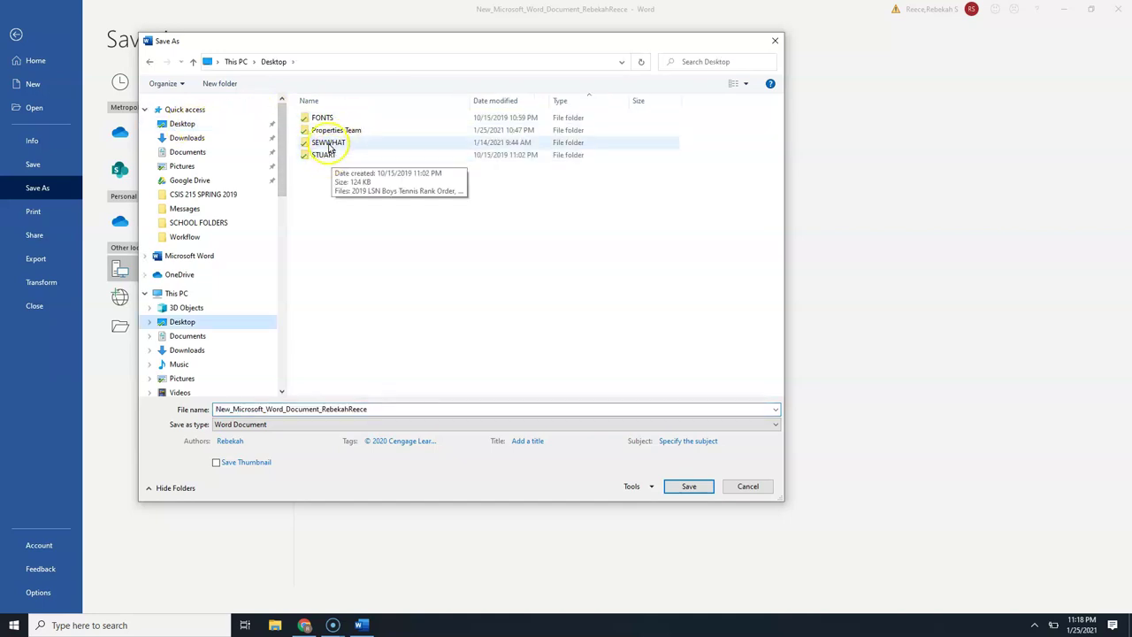
pyautogui.click(320, 119)
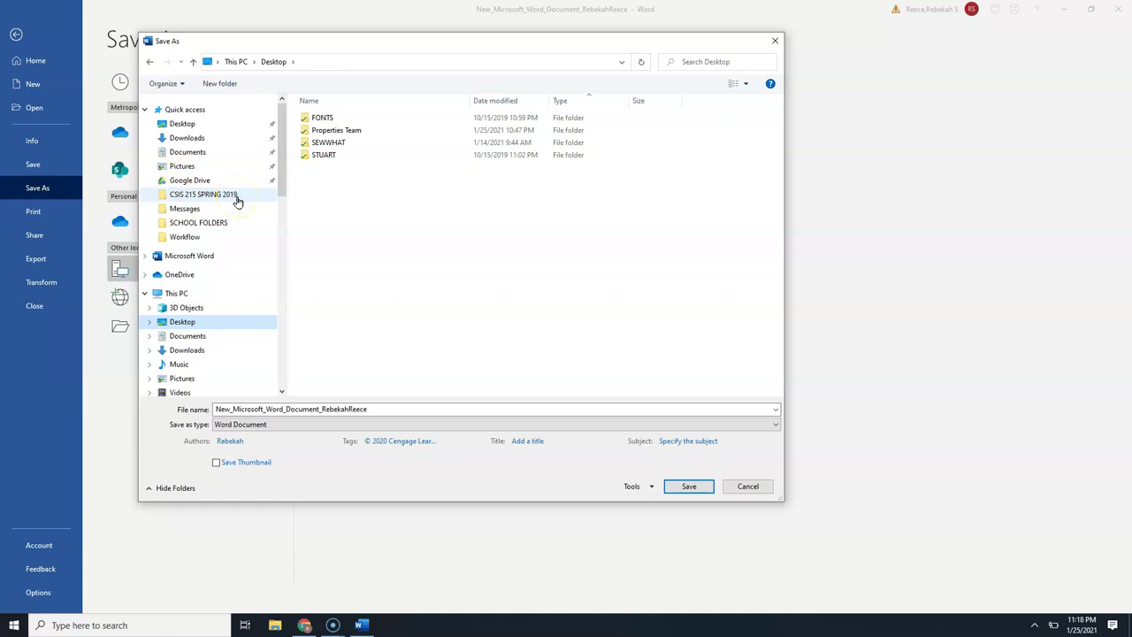
pyautogui.click(177, 224)
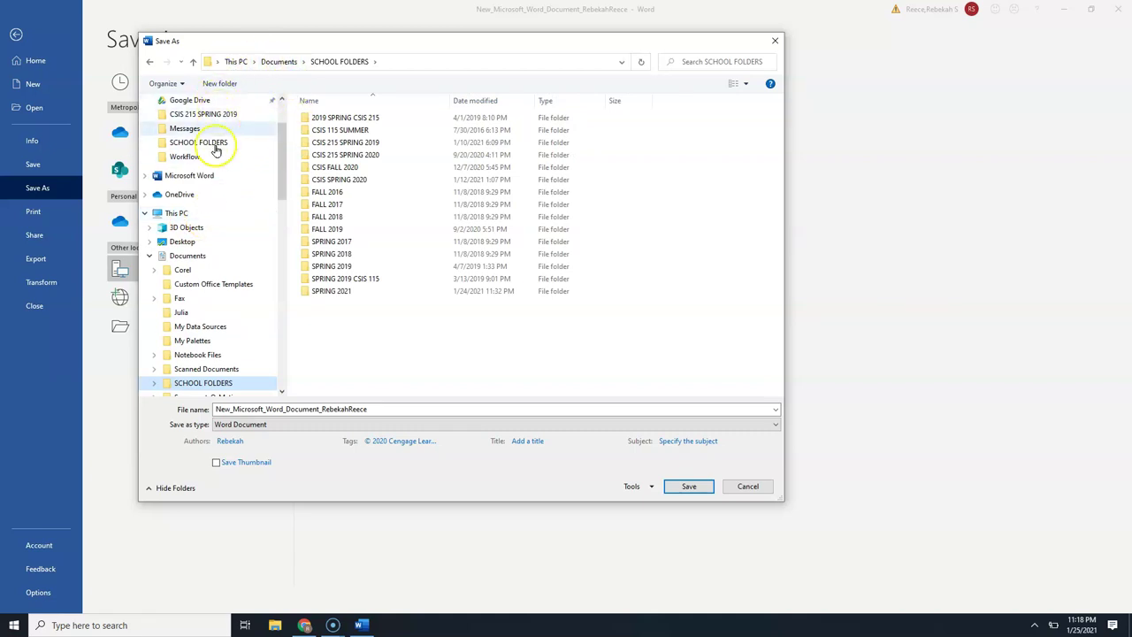
pyautogui.click(187, 255)
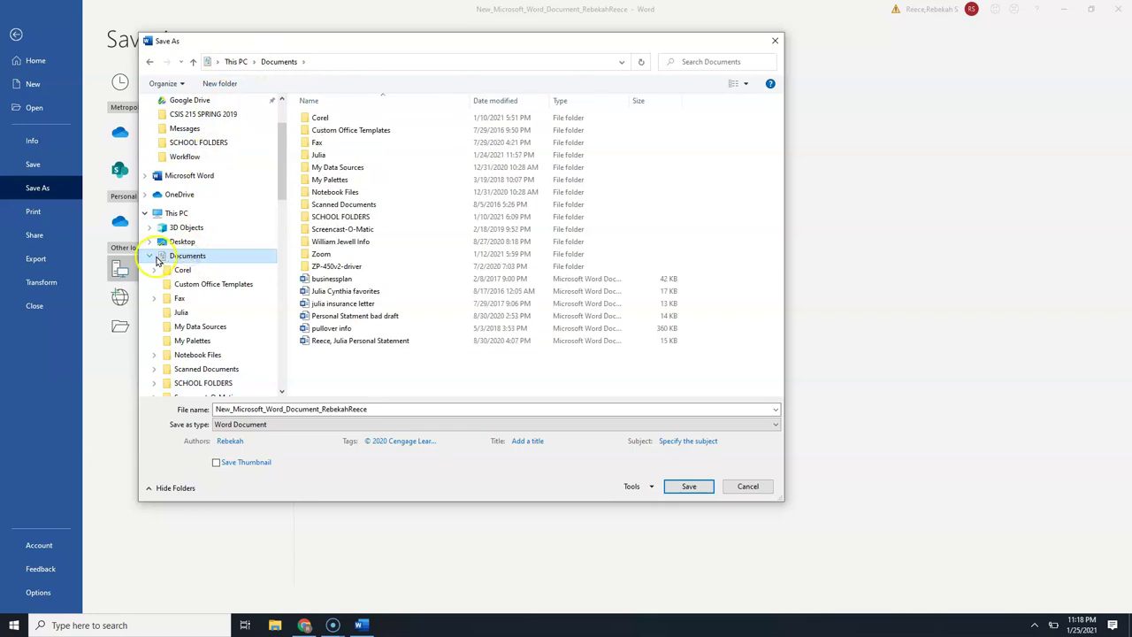
pyautogui.click(184, 257)
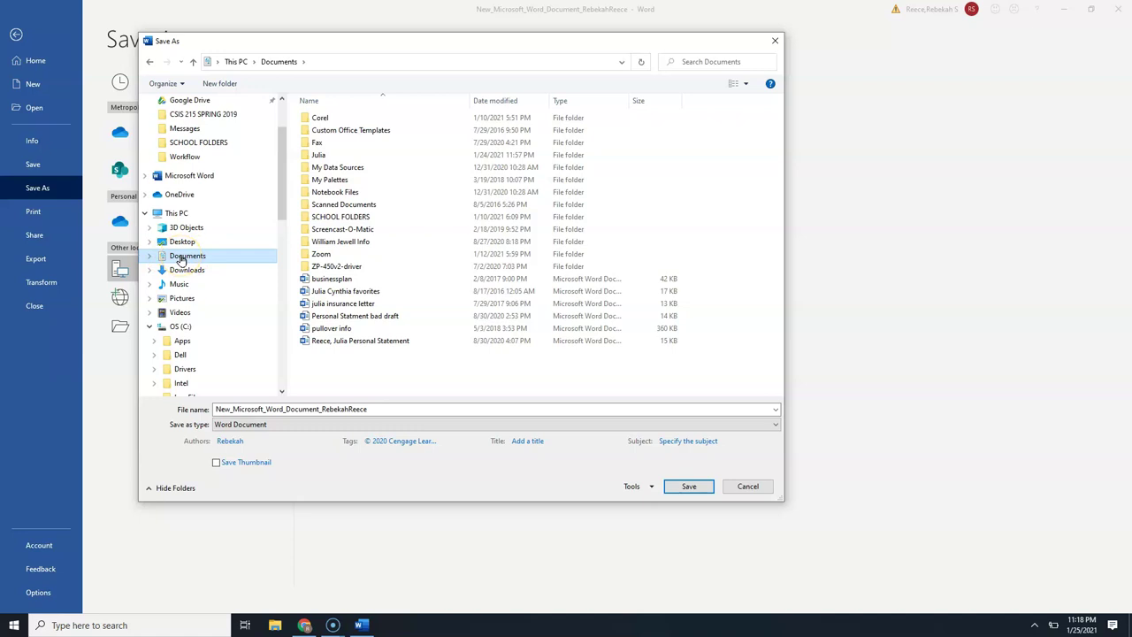
pyautogui.click(351, 222)
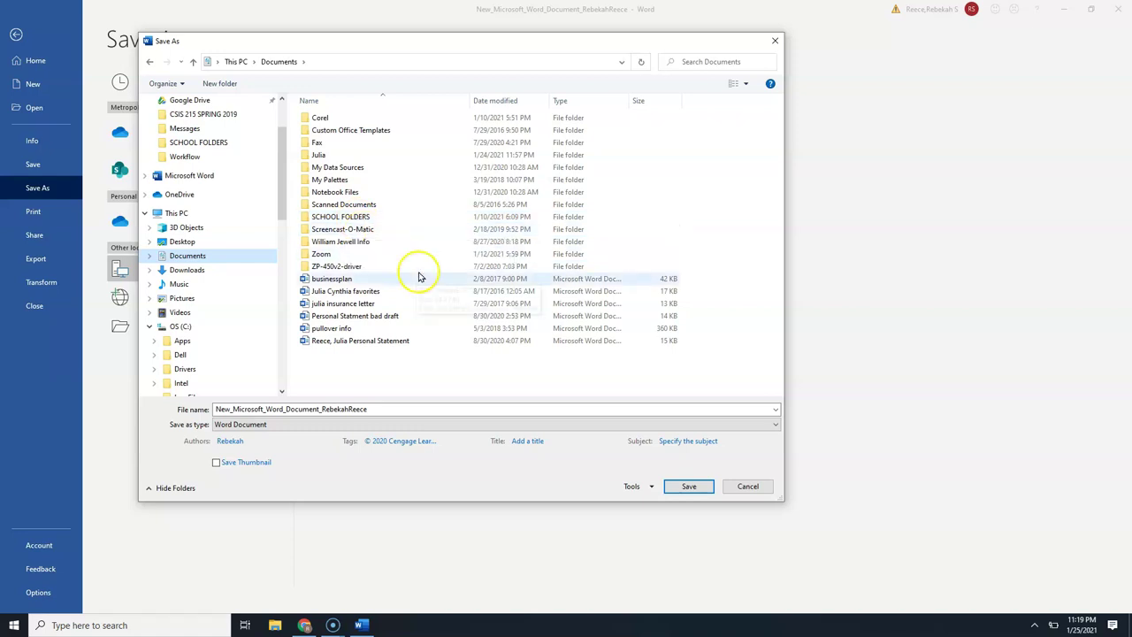
# - Create a new folder named CSIS 115 inside Documents and open it as the save location
pyautogui.click(216, 84)
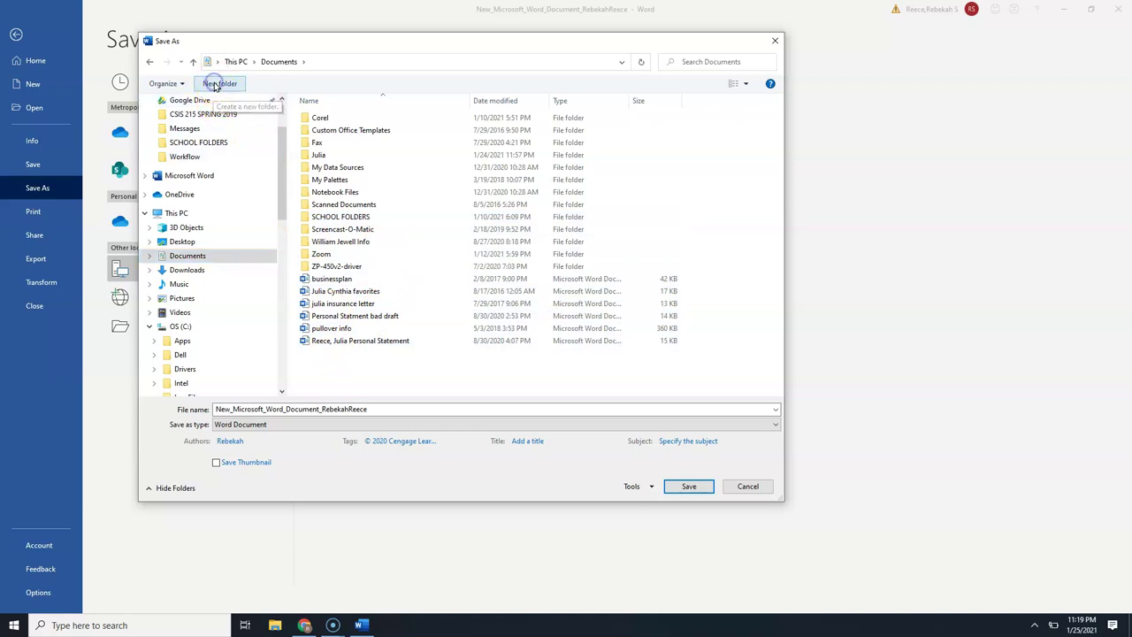
pyautogui.rightClick(324, 375)
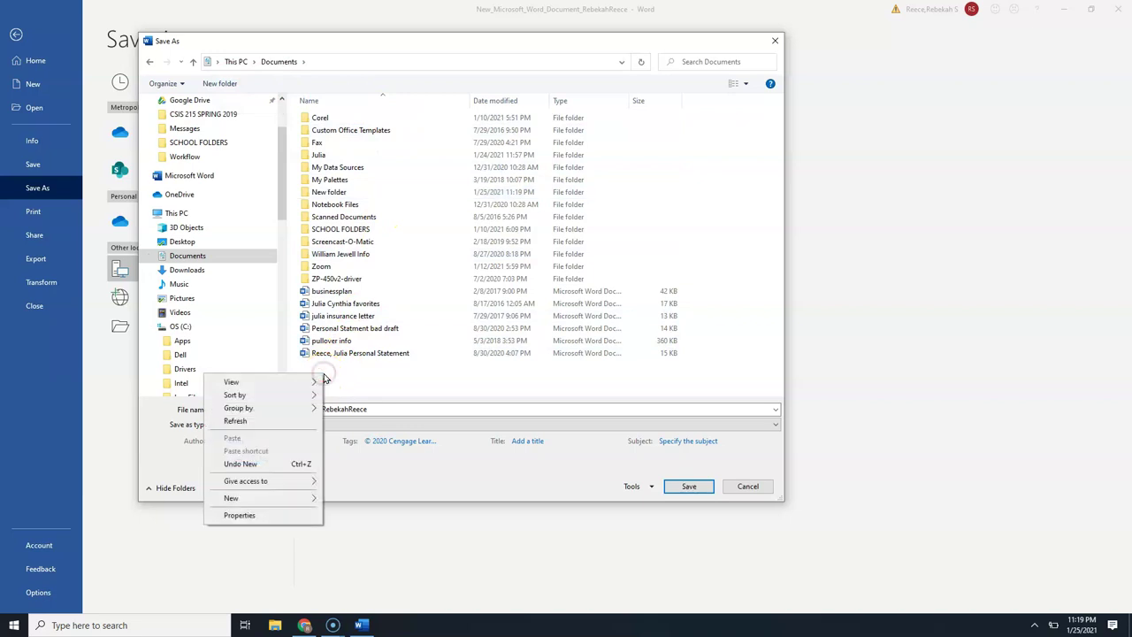
pyautogui.moveTo(276, 500)
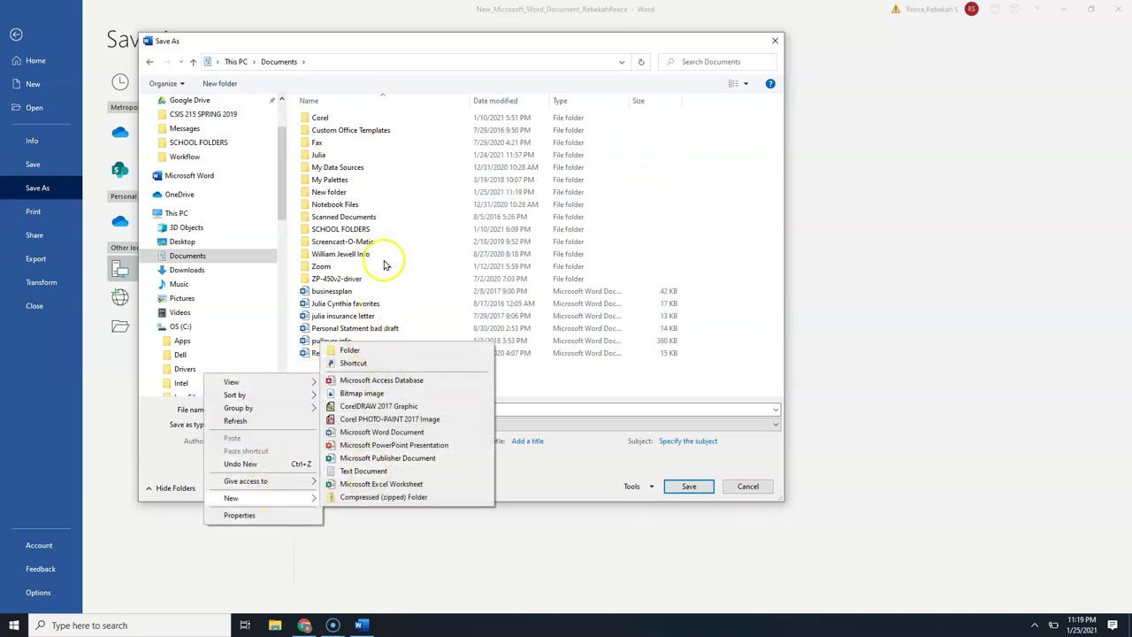
pyautogui.click(378, 158)
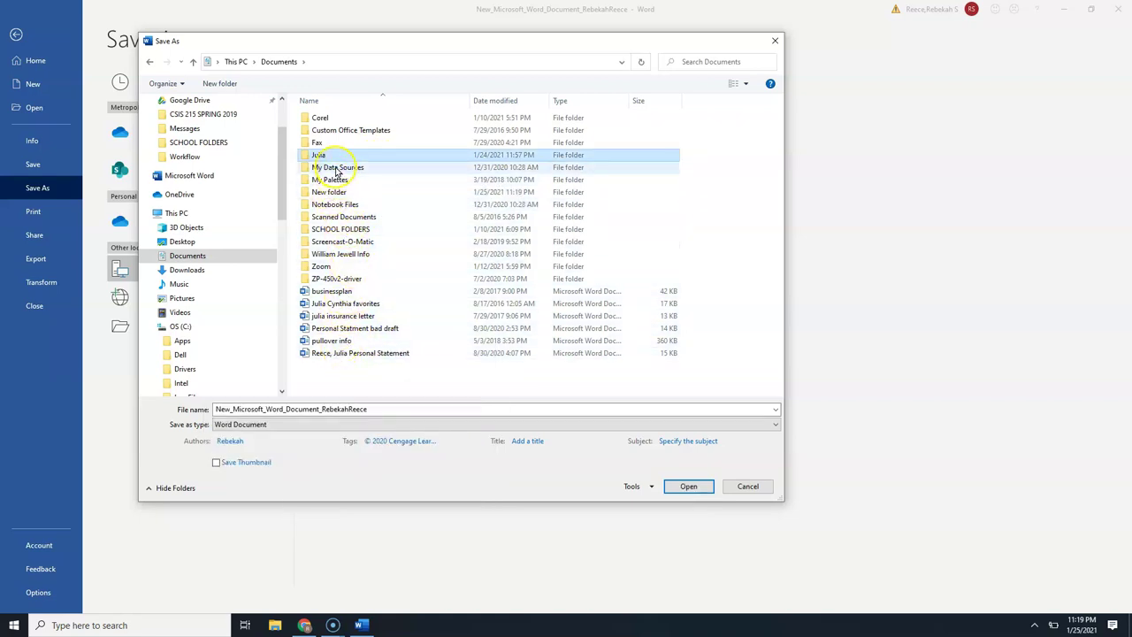
pyautogui.click(324, 196)
pyautogui.click(324, 194)
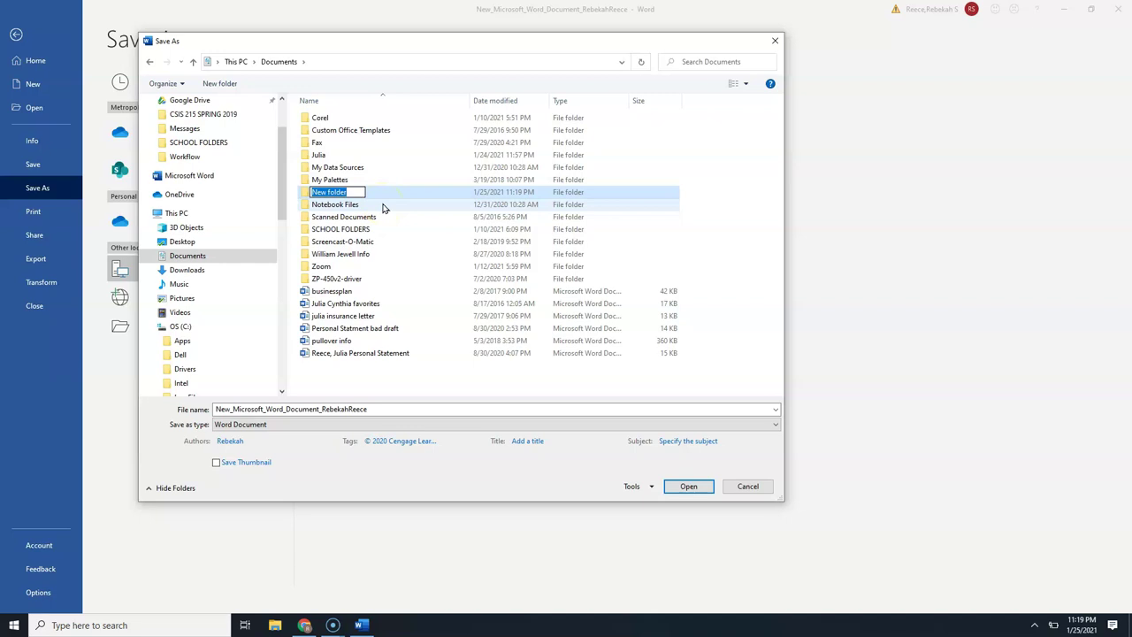
pyautogui.write('CSIS 115')
pyautogui.click(382, 204)
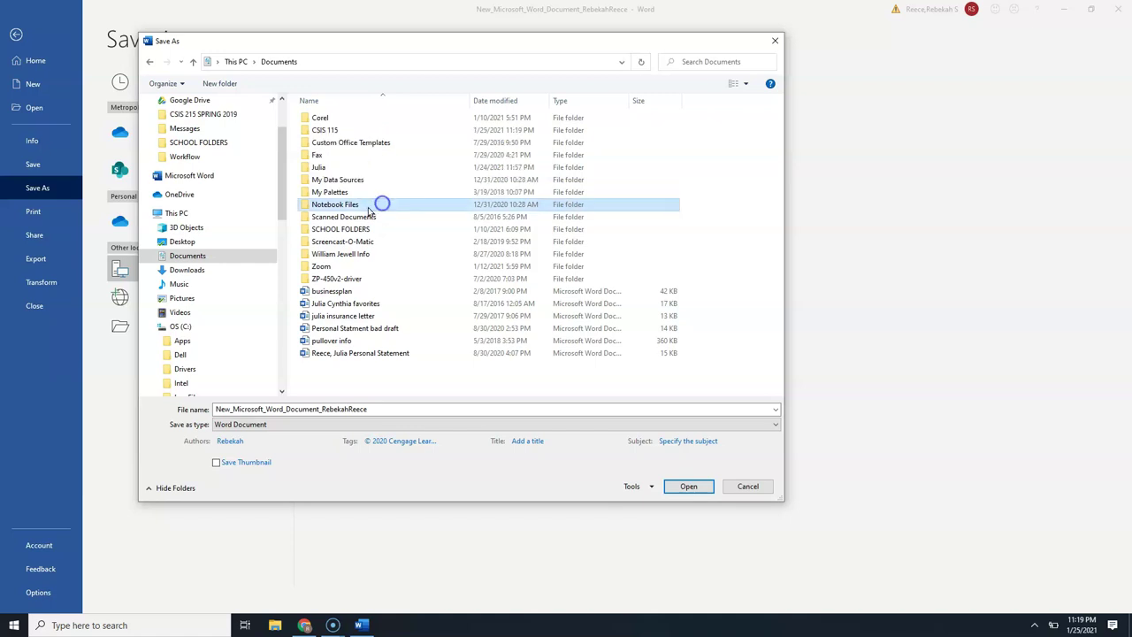
pyautogui.doubleClick(332, 131)
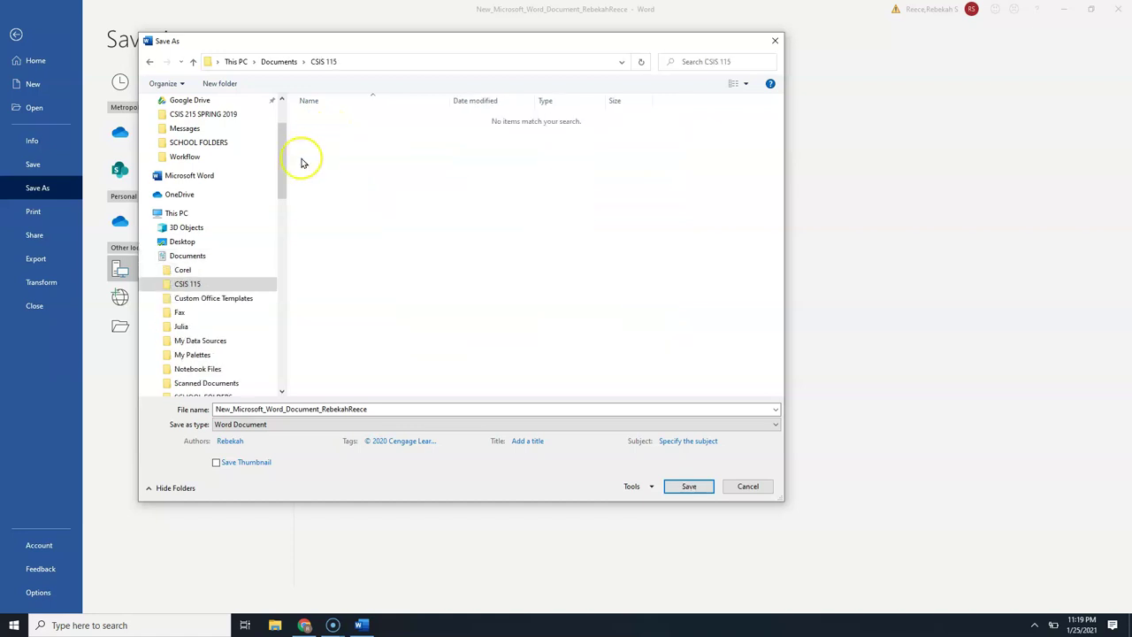
pyautogui.click(345, 408)
pyautogui.doubleClick(346, 409)
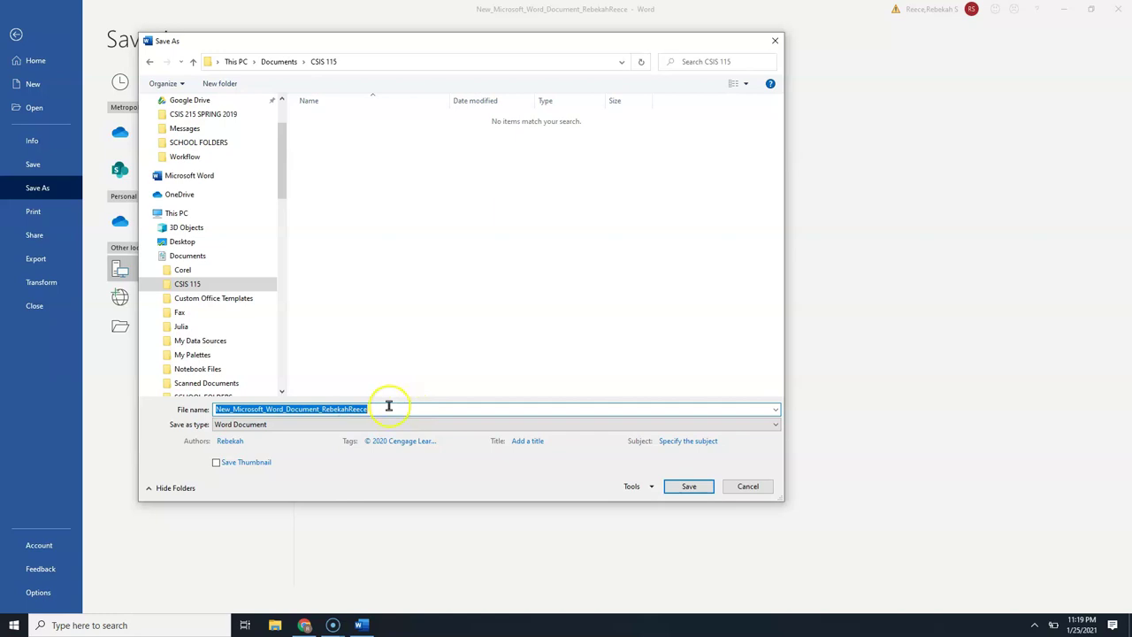
pyautogui.rightClick(375, 409)
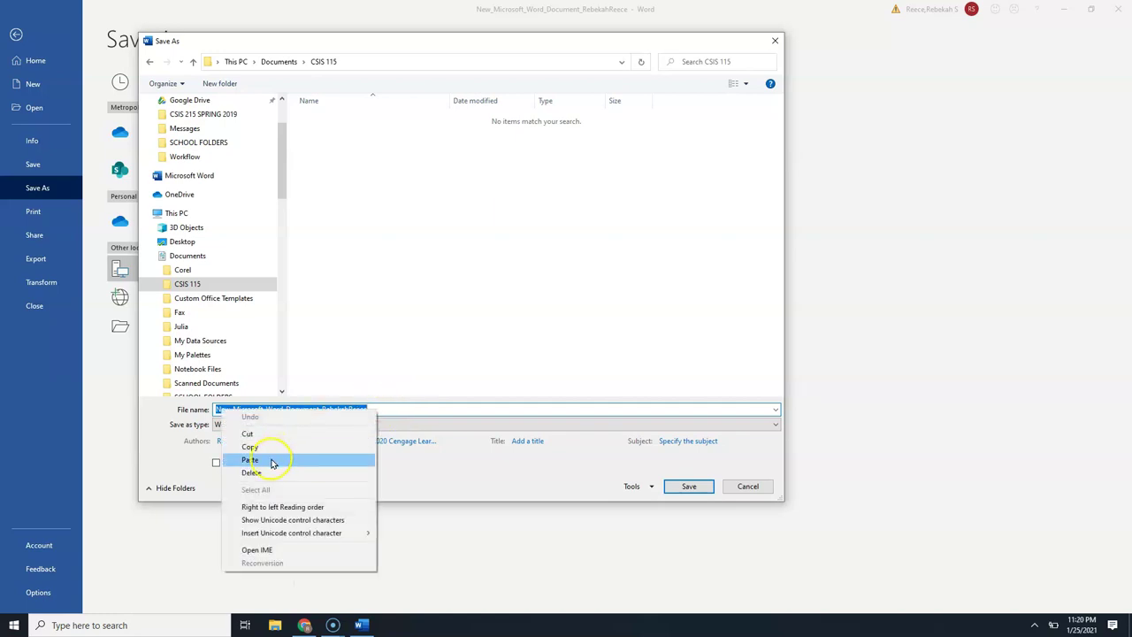
pyautogui.click(381, 409)
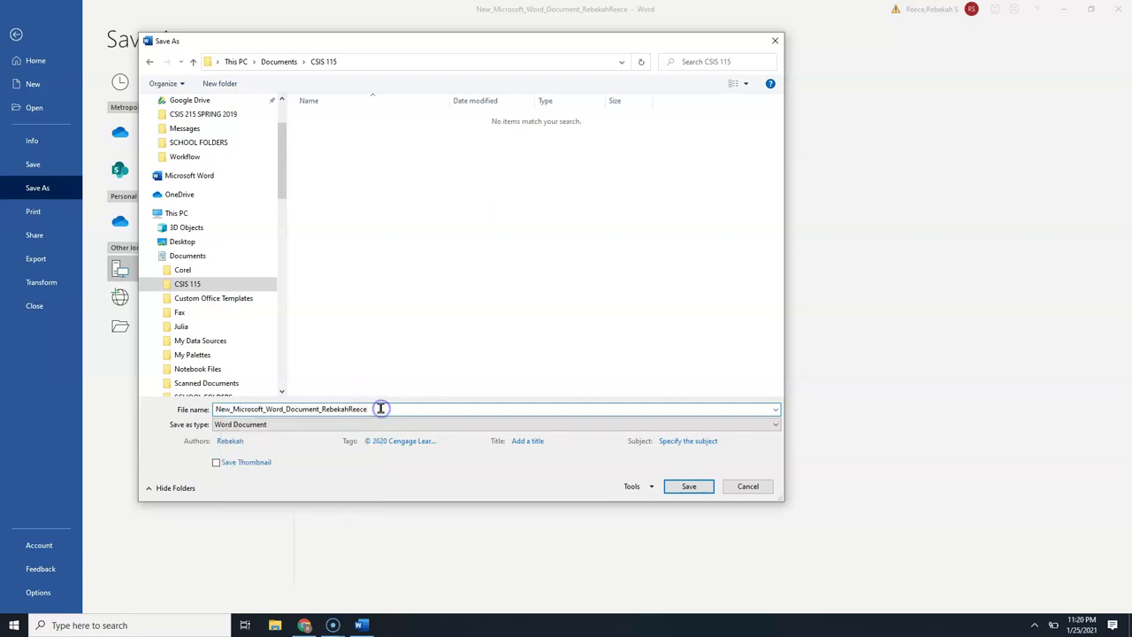
pyautogui.moveTo(358, 409); pyautogui.dragTo(204, 426)
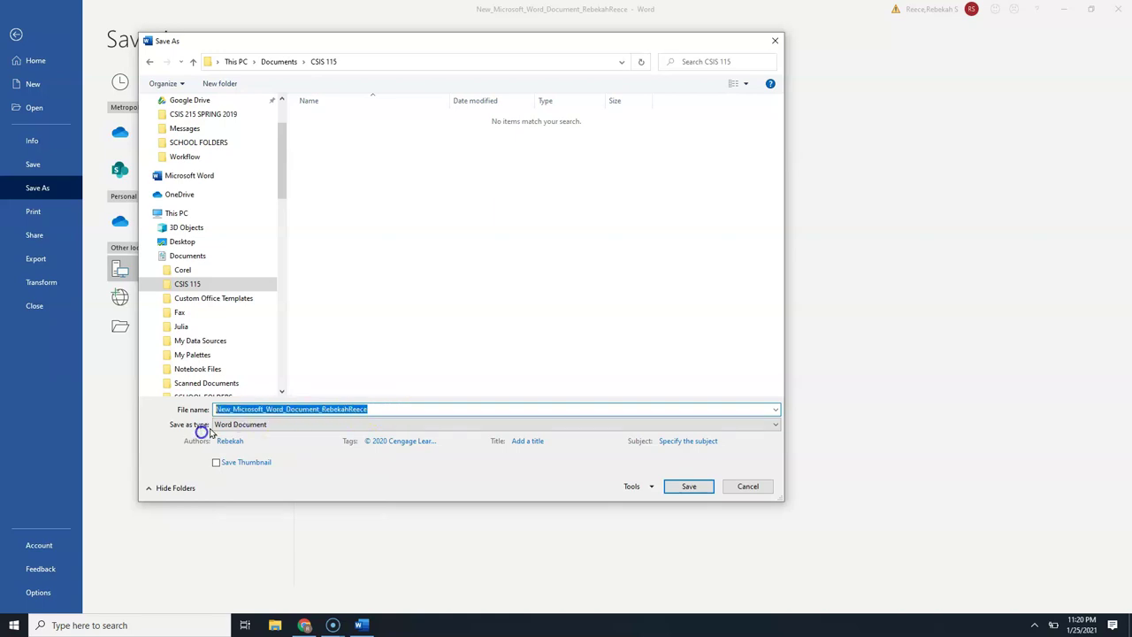
pyautogui.rightClick(375, 409)
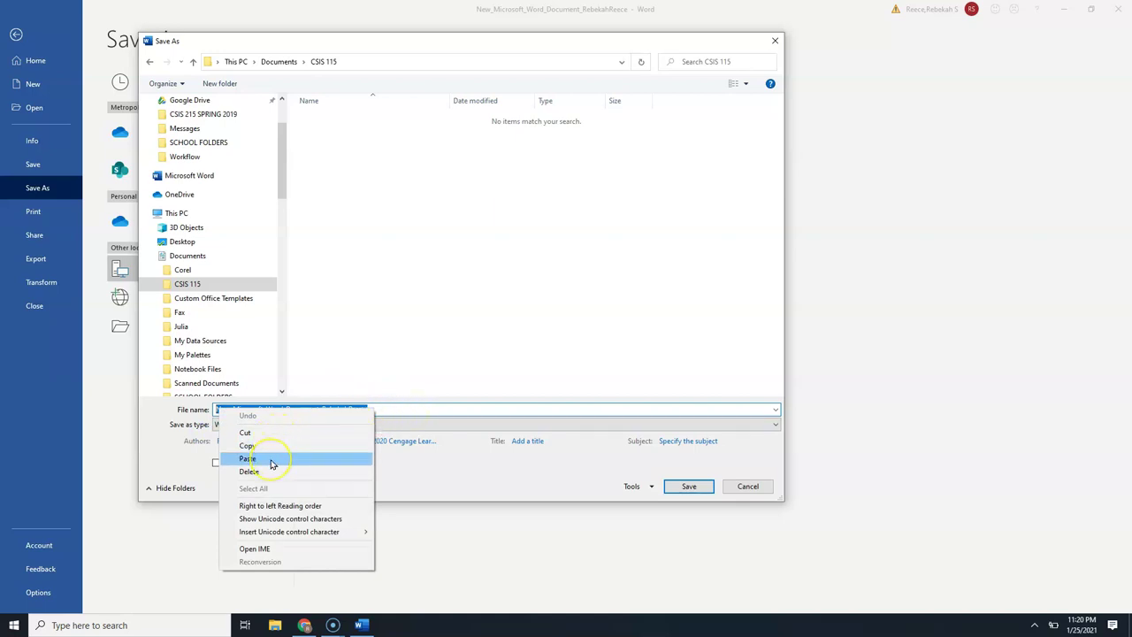
pyautogui.click(397, 372)
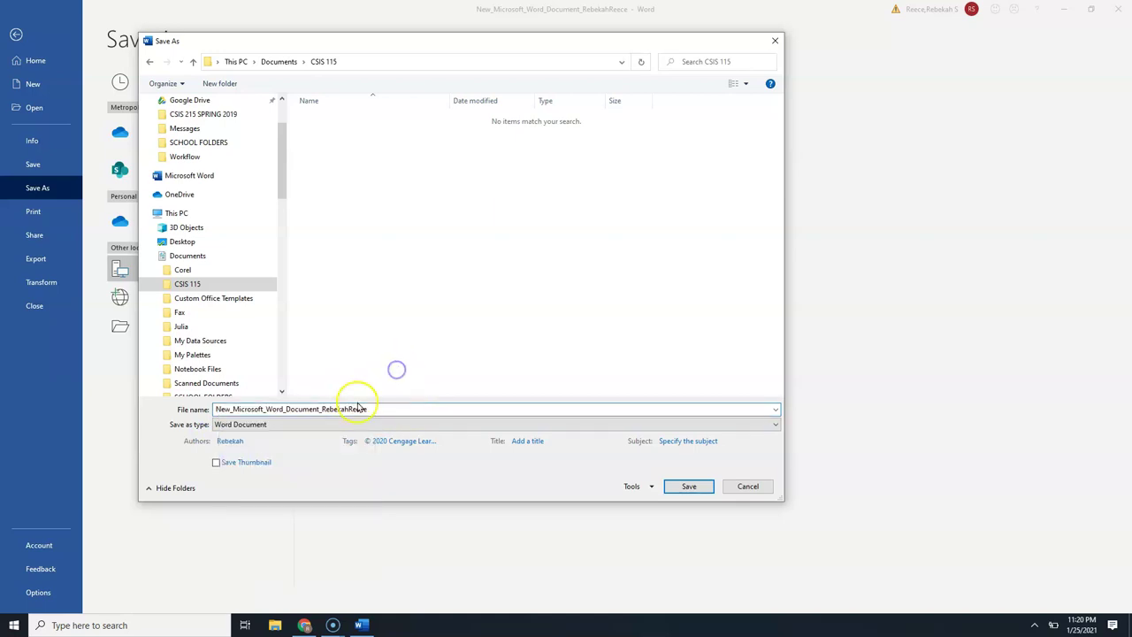
# - Replace the file name with the copied SC_WD_1_WashHandsFlyerFormatted name ending in the student's name, and save the document in CSIS 115
pyautogui.doubleClick(347, 409)
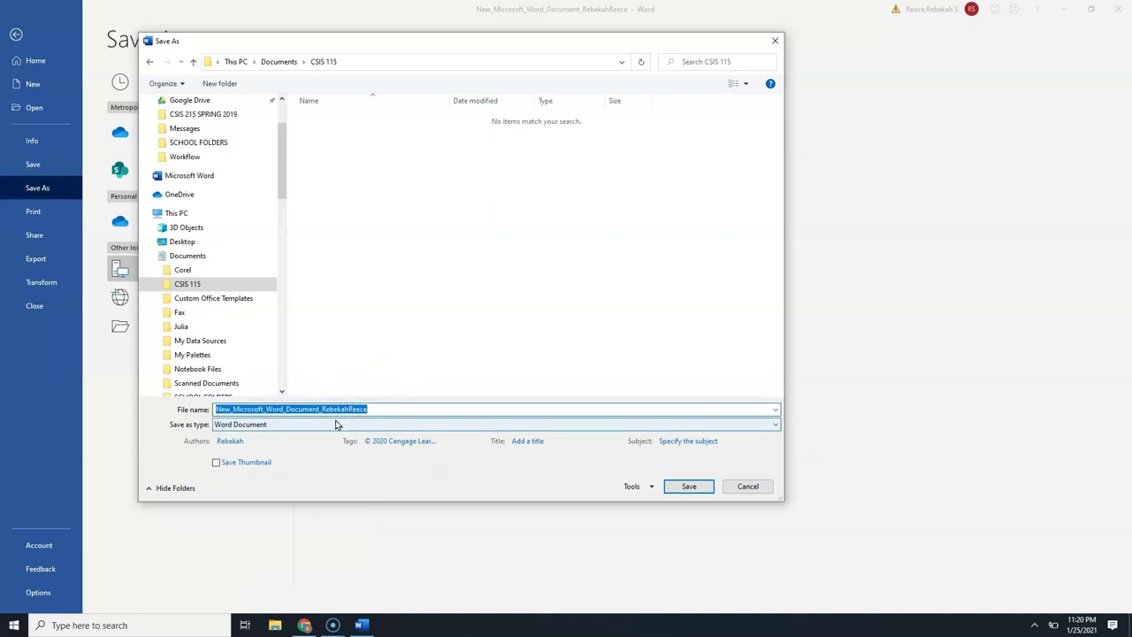
pyautogui.hotkey('ctrl', 'v')
pyautogui.press('BackSpace')
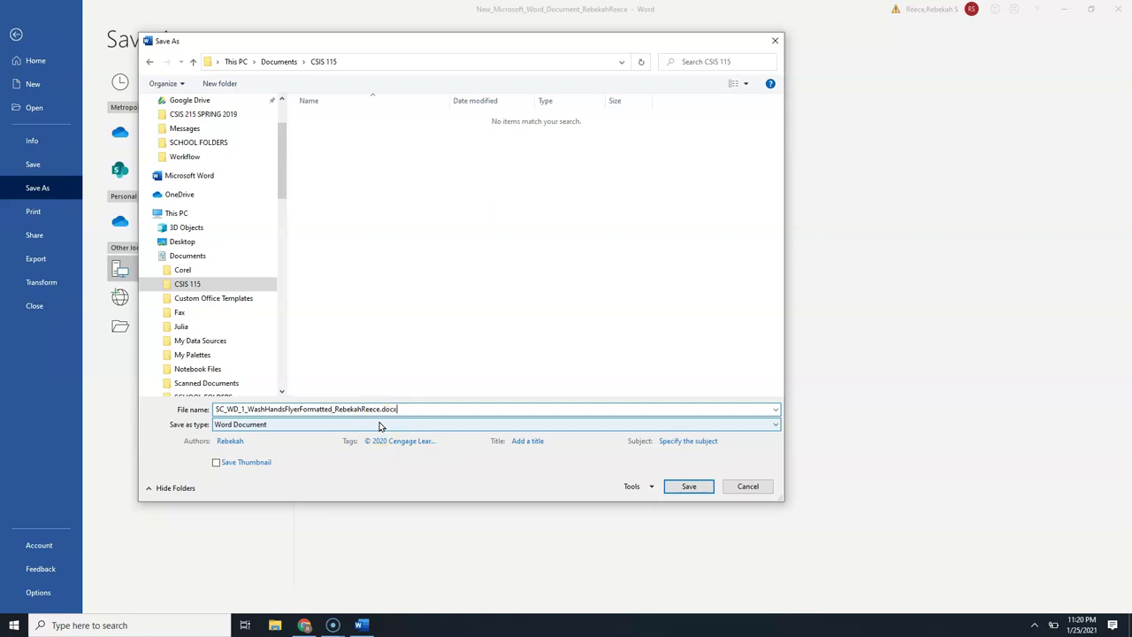
pyautogui.click(397, 407)
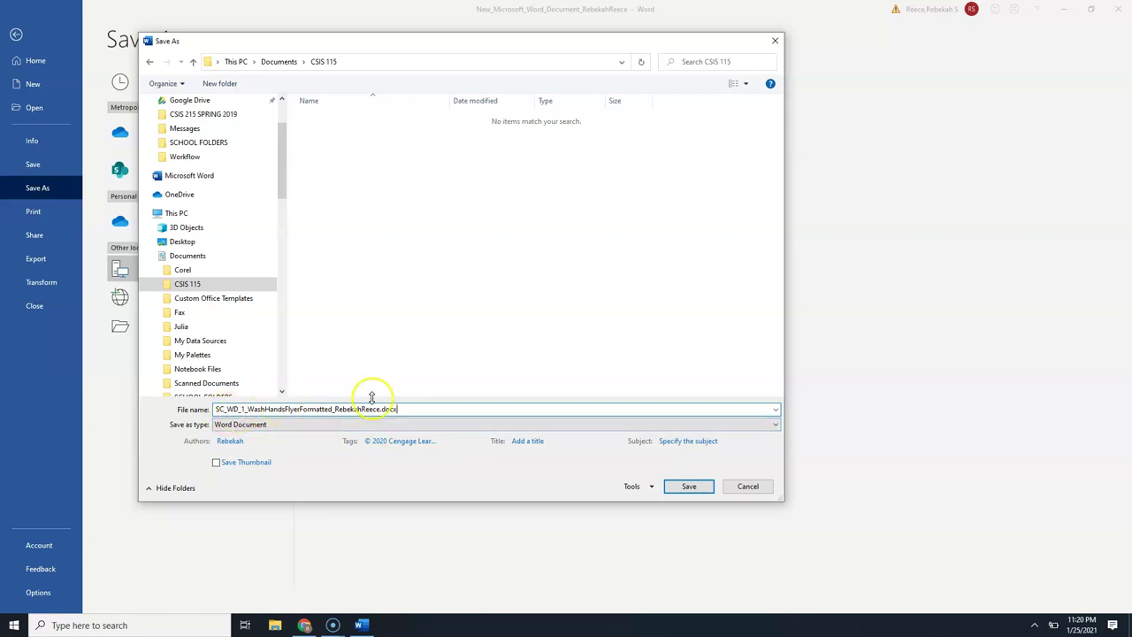
pyautogui.click(707, 486)
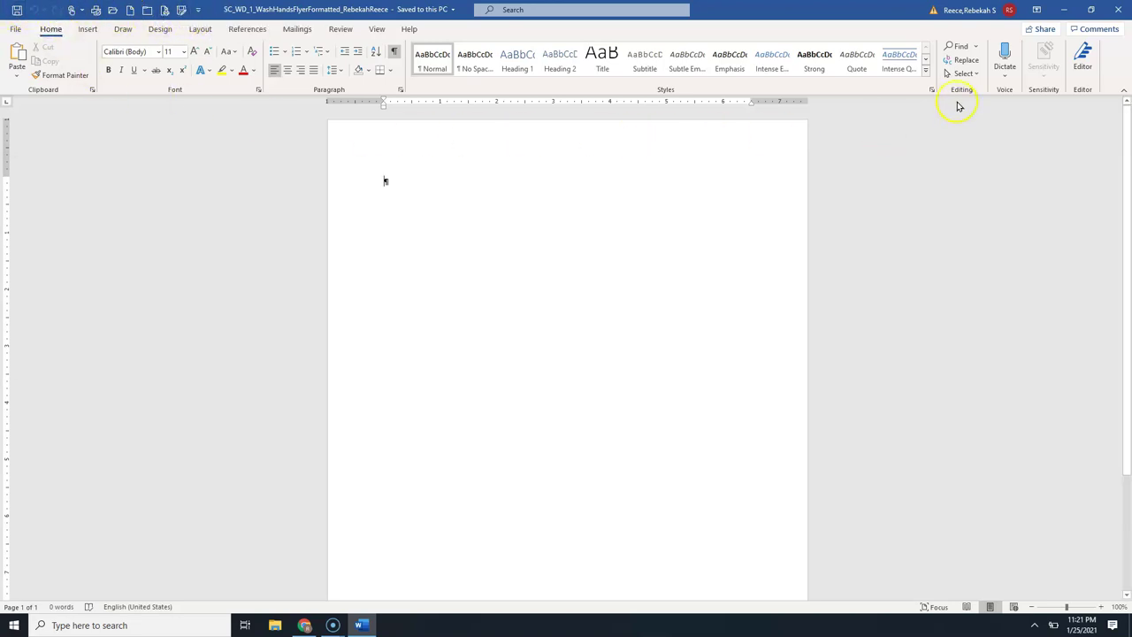
# - Look through the file, insert, draw, design, layout, references, mailings and review command sets, and return to the home commands
pyautogui.click(15, 28)
pyautogui.click(16, 34)
pyautogui.click(15, 32)
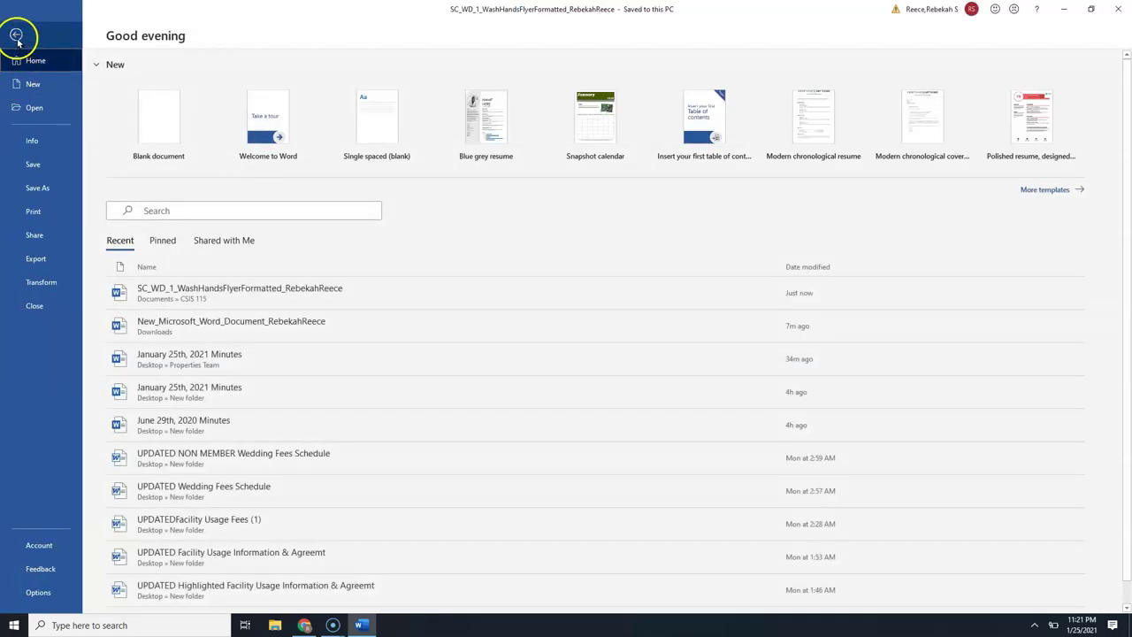
pyautogui.click(15, 33)
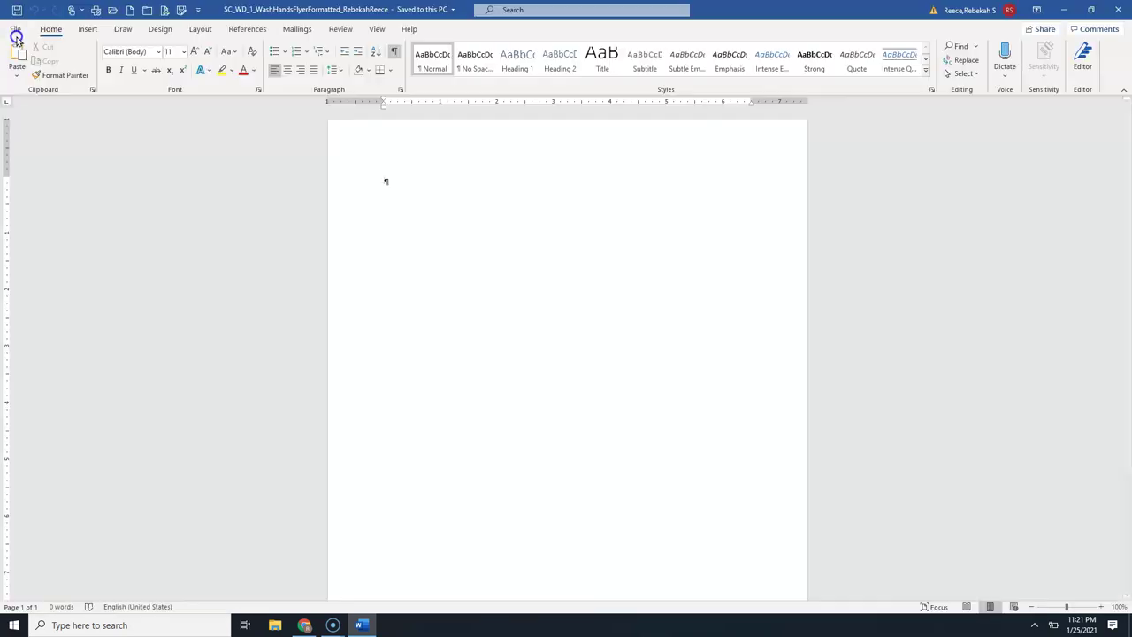
pyautogui.click(89, 28)
pyautogui.click(124, 29)
pyautogui.click(160, 29)
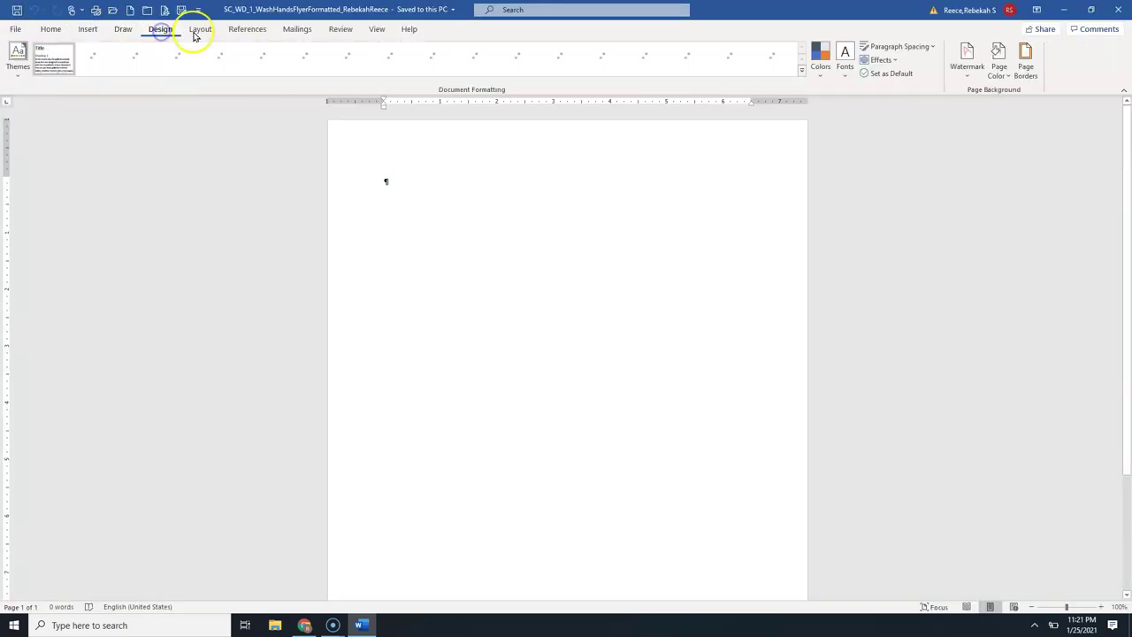
pyautogui.click(198, 31)
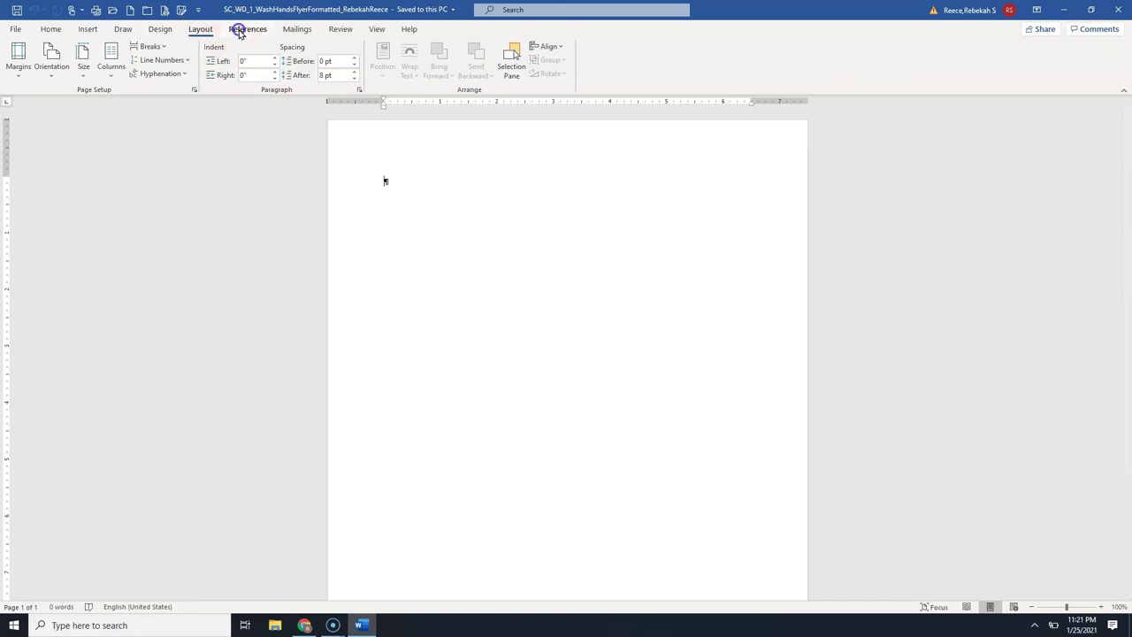
pyautogui.click(246, 29)
pyautogui.click(294, 30)
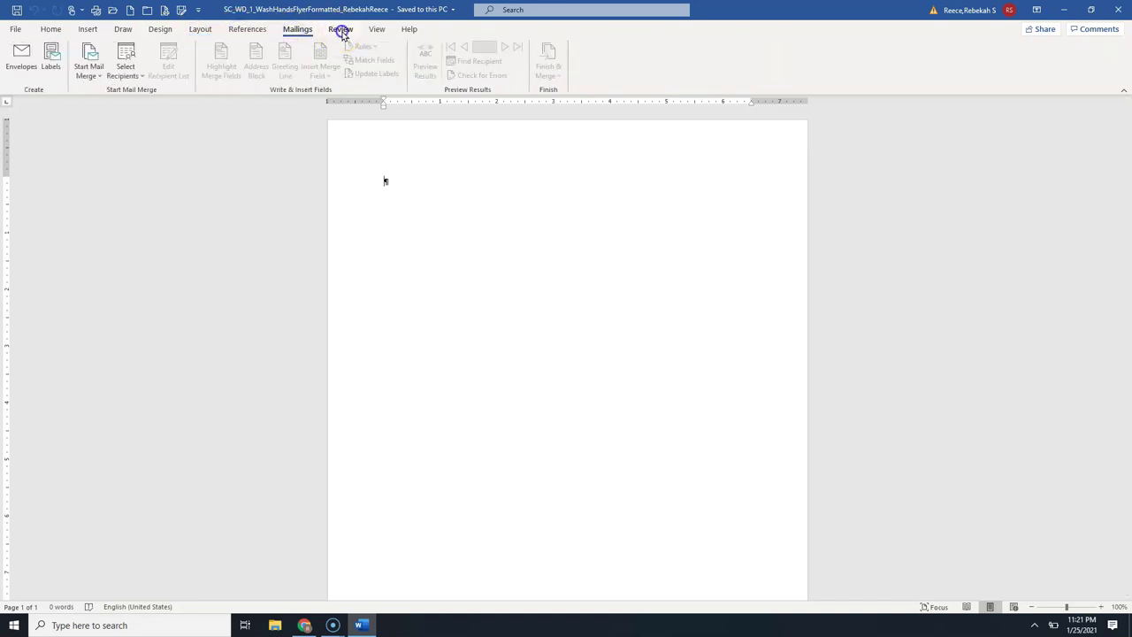
pyautogui.click(341, 32)
pyautogui.click(46, 31)
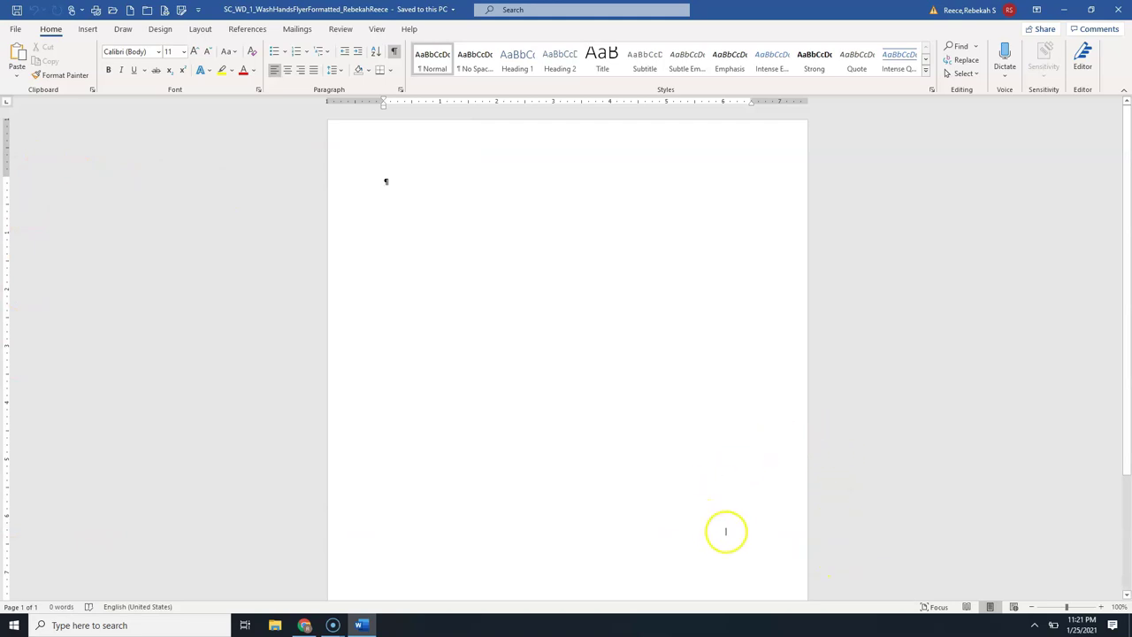
# - Zoom the blank flyer document in to 180%
pyautogui.click(1100, 607)
pyautogui.click(1100, 607)
pyautogui.click(1100, 608)
pyautogui.click(1100, 608)
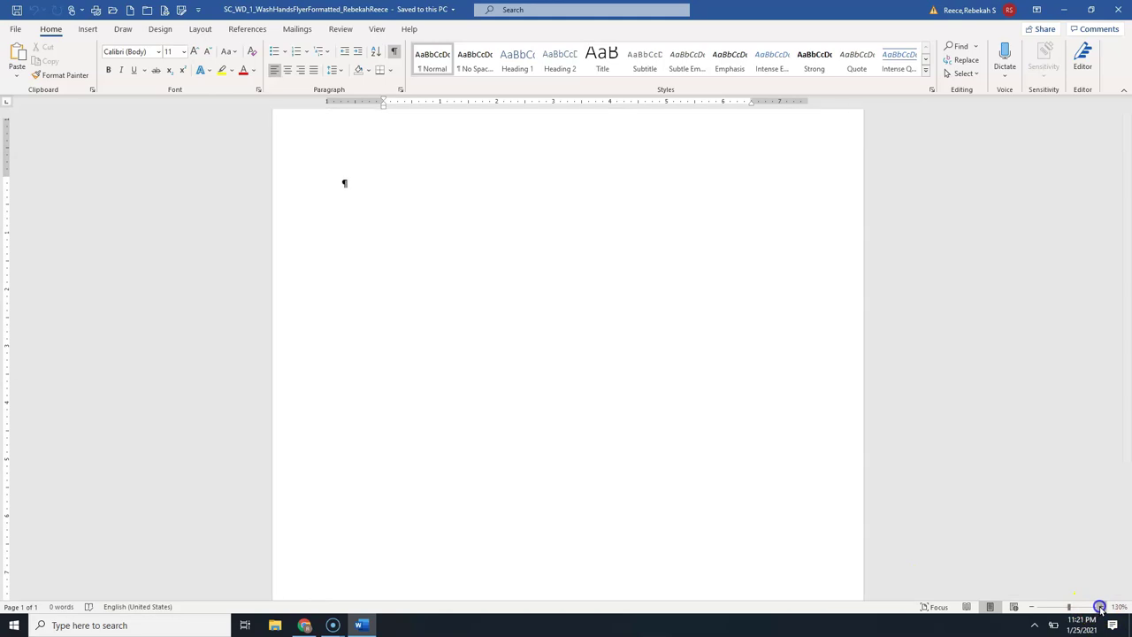
pyautogui.click(1100, 608)
pyautogui.click(1100, 608)
pyautogui.click(1100, 608)
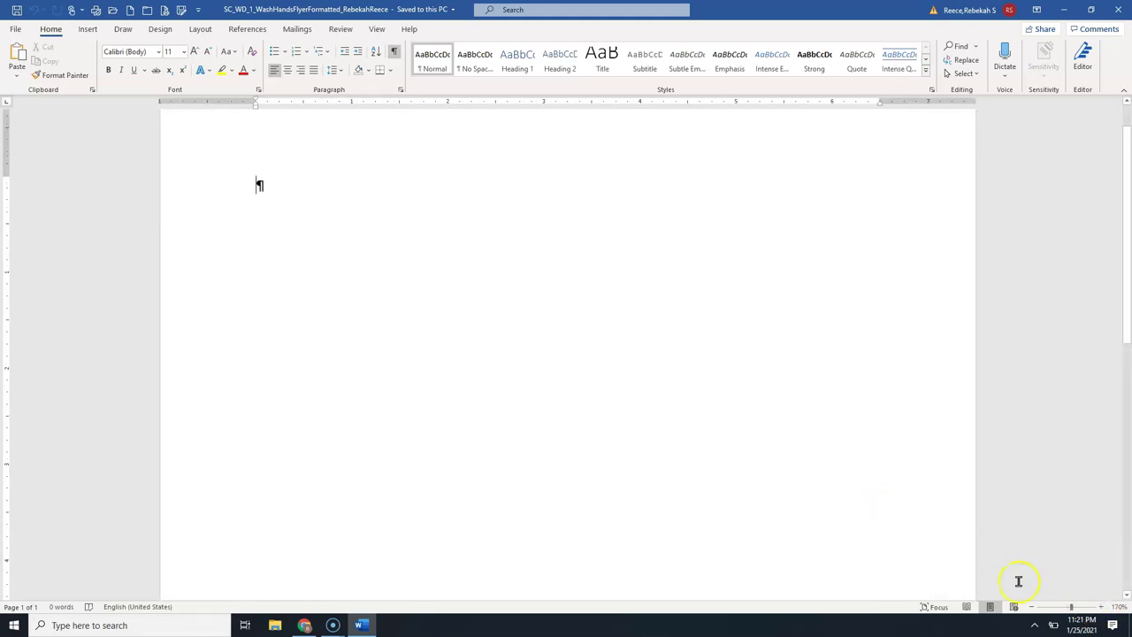
pyautogui.click(1100, 607)
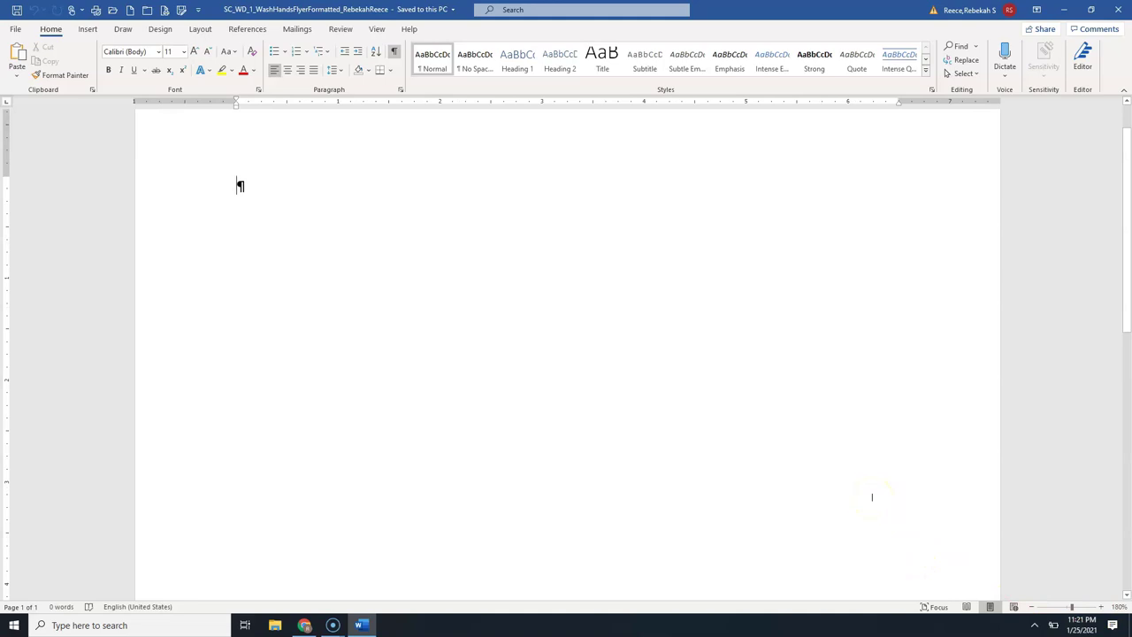
pyautogui.click(837, 495)
# - Set the document's page margins to the Narrow preset, 0.5" on all four sides
pyautogui.click(160, 31)
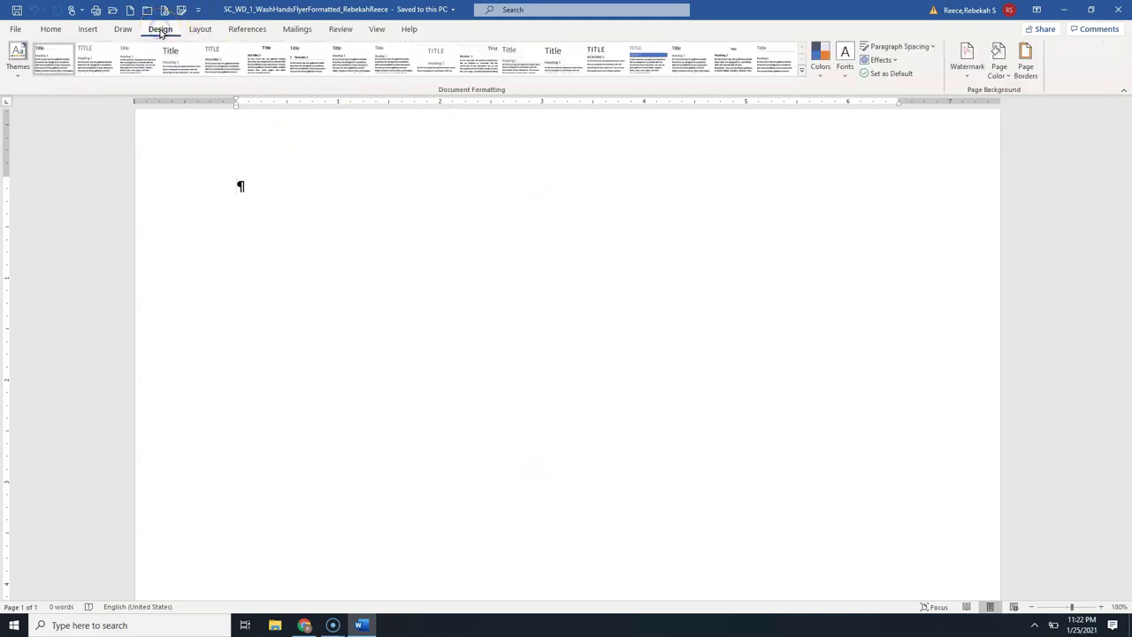
pyautogui.click(210, 32)
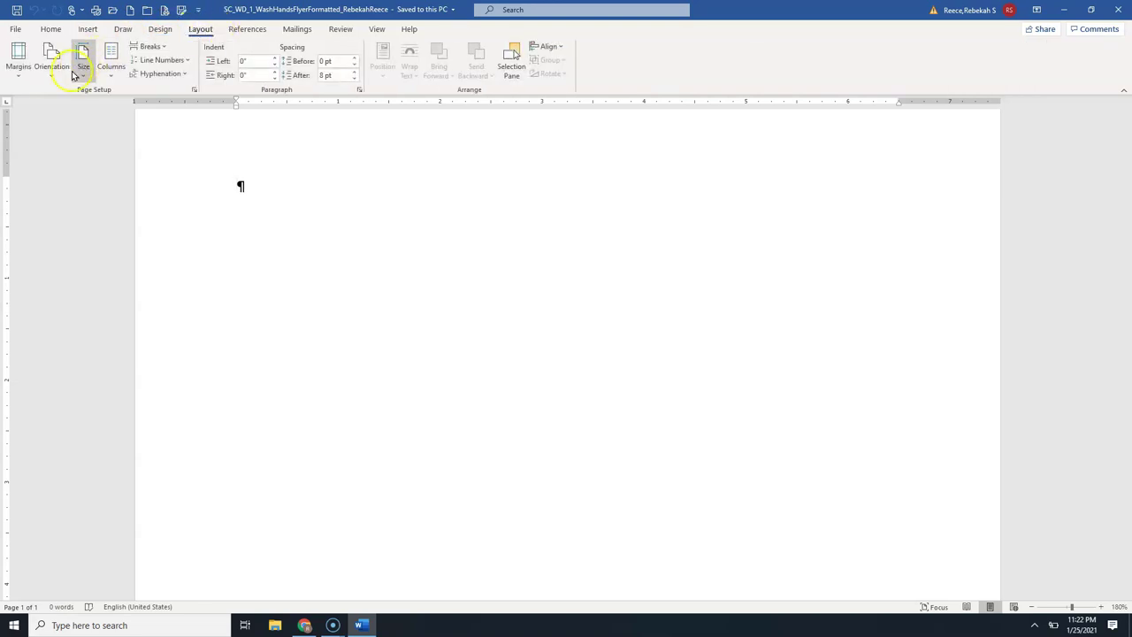
pyautogui.click(19, 77)
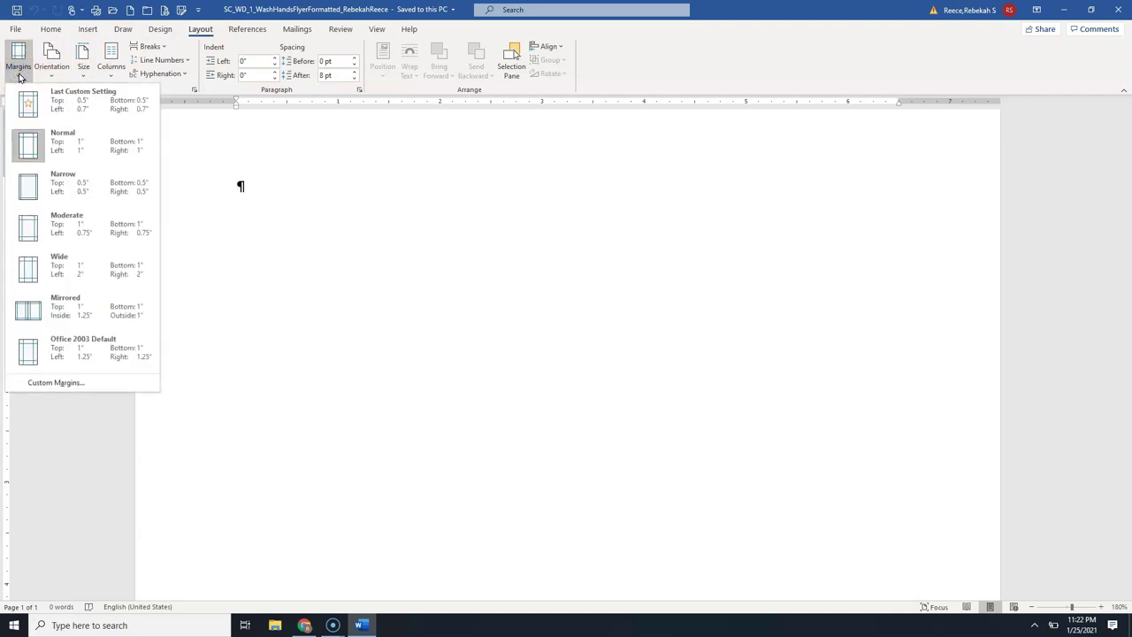
pyautogui.click(55, 185)
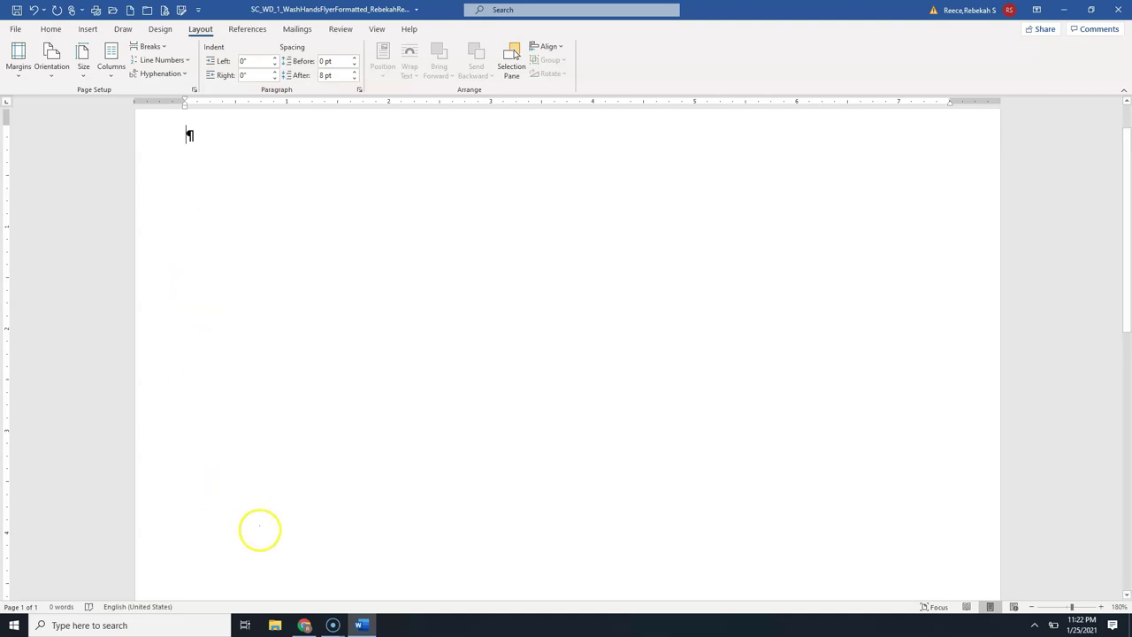
# - Switch to the MindTap textbook in Chrome, advance to section WD 1-5a To Type Text, and read its headline instructions through to the end
pyautogui.click(306, 627)
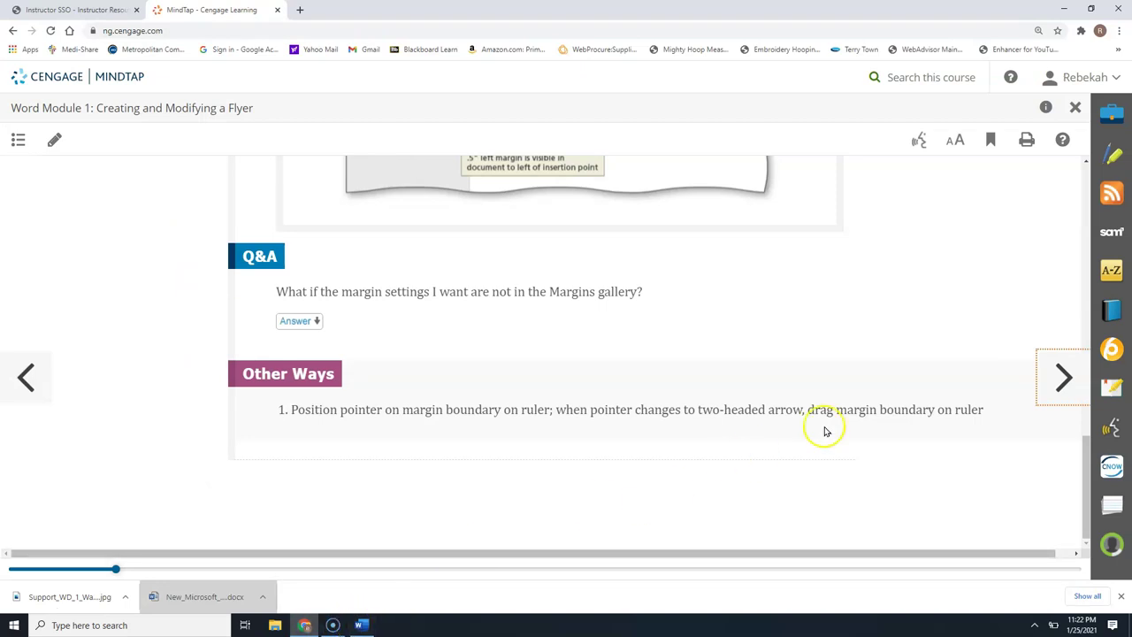
pyautogui.click(1054, 379)
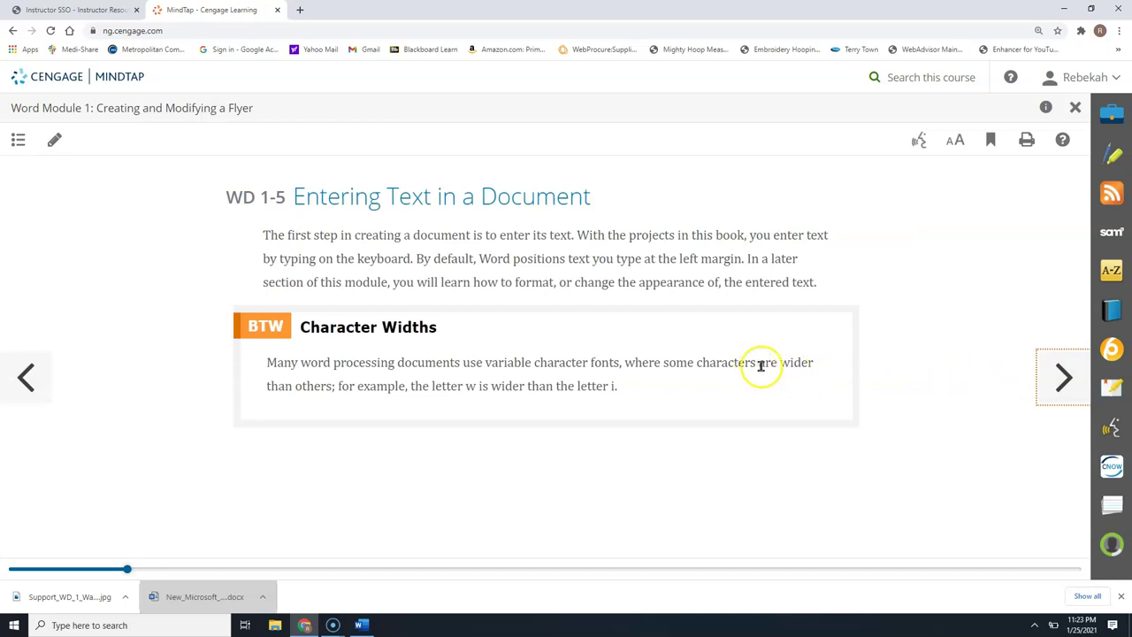
pyautogui.click(1054, 381)
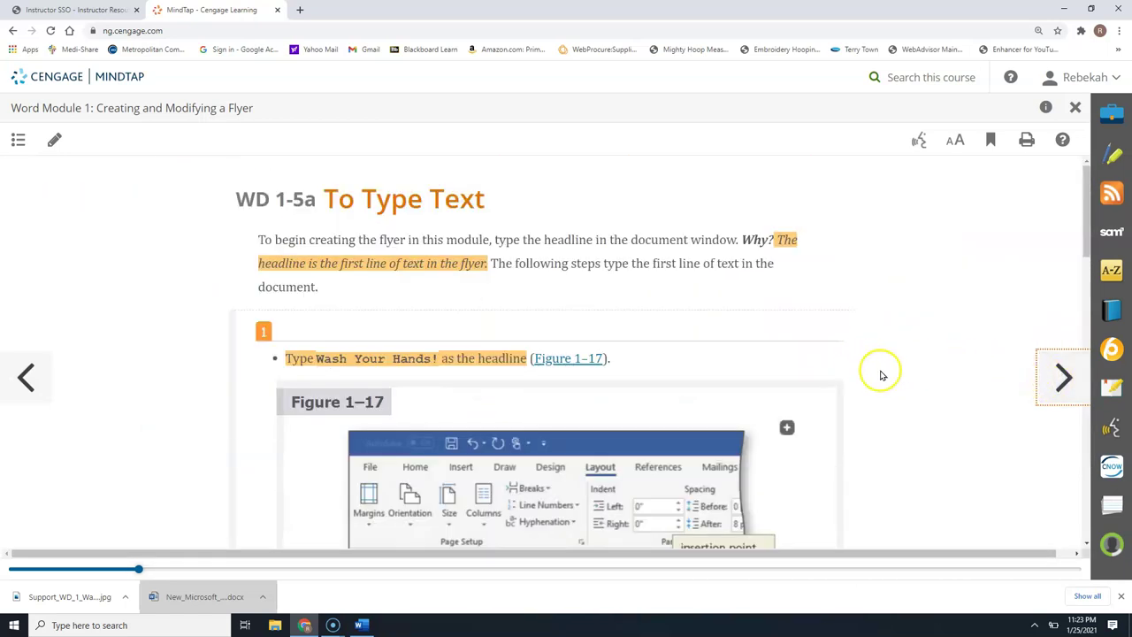
pyautogui.scroll(-2, 864, 374)
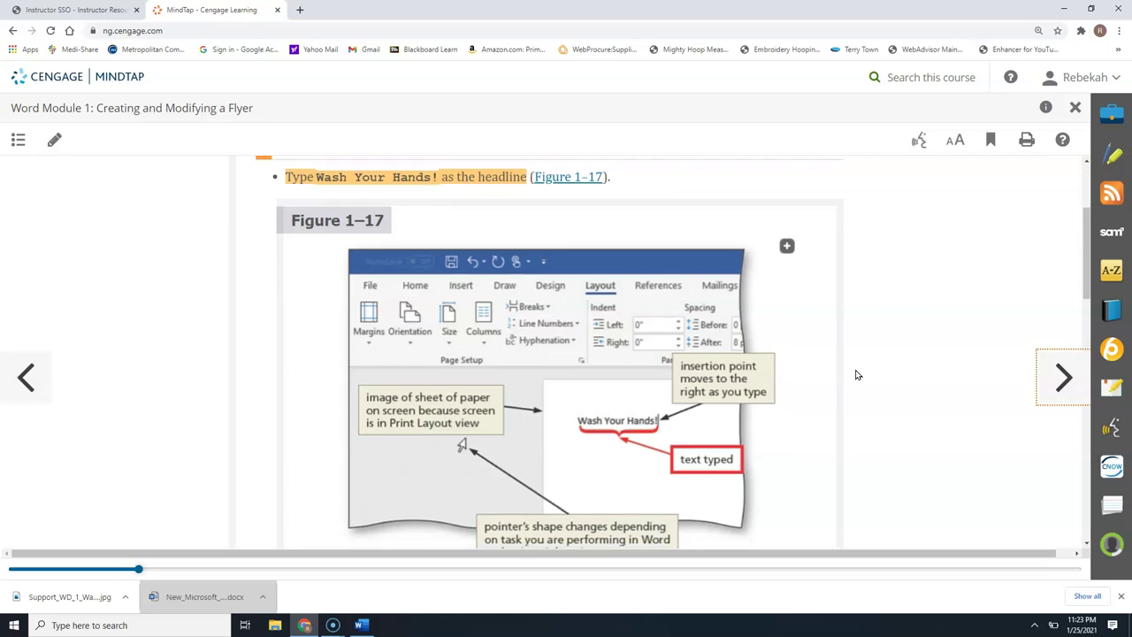
pyautogui.scroll(-3, 855, 375)
pyautogui.scroll(-5, 855, 374)
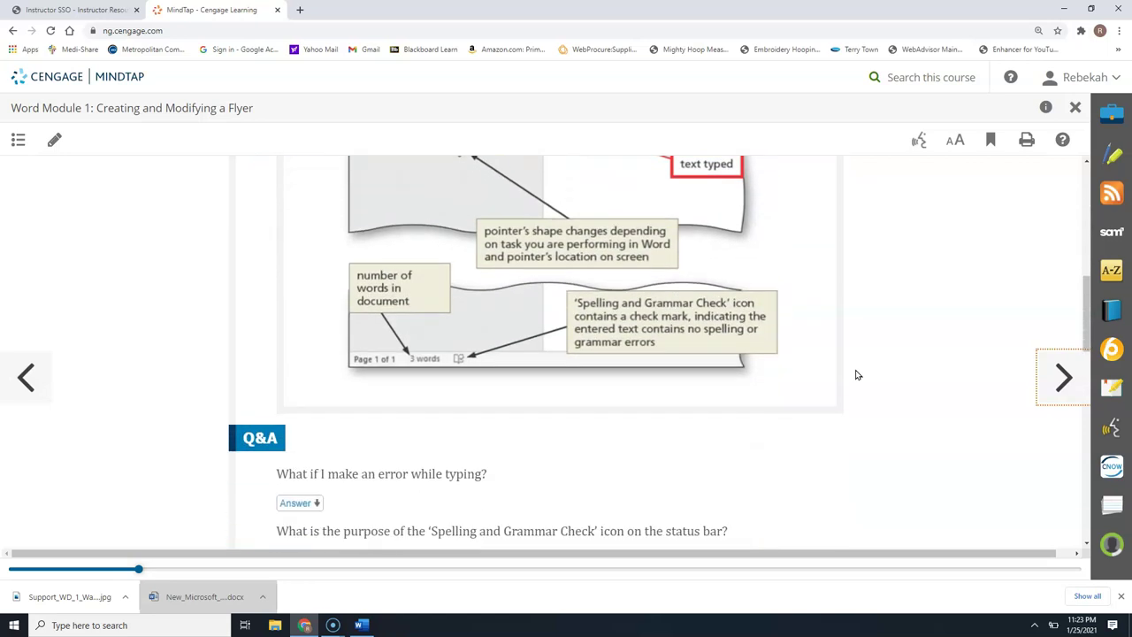
pyautogui.scroll(-1, 855, 375)
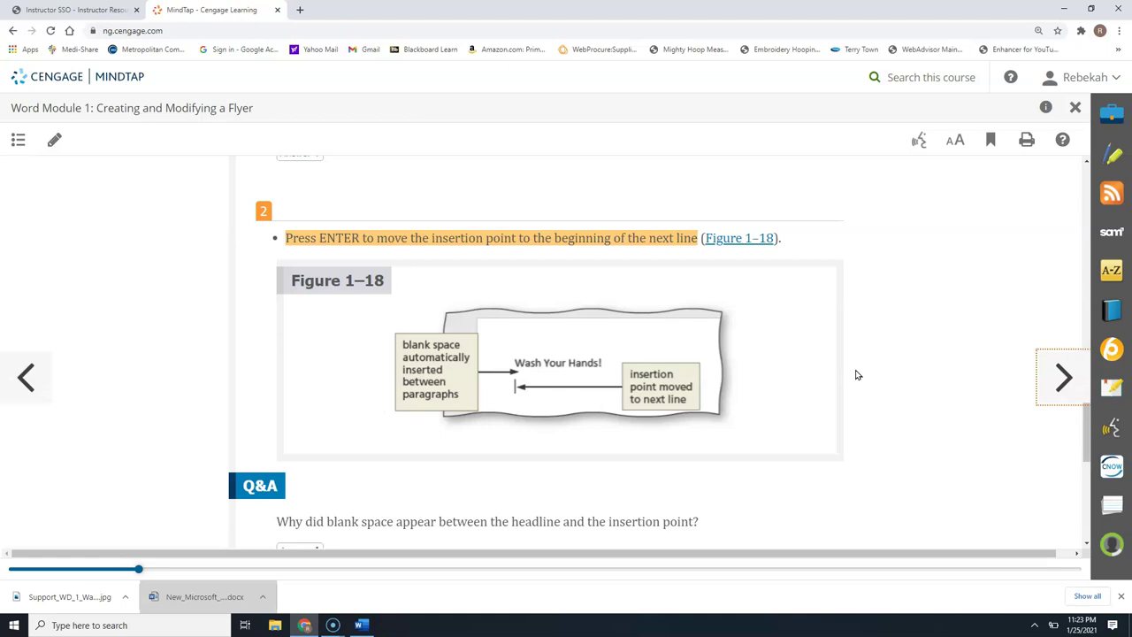
pyautogui.scroll(-4, 856, 375)
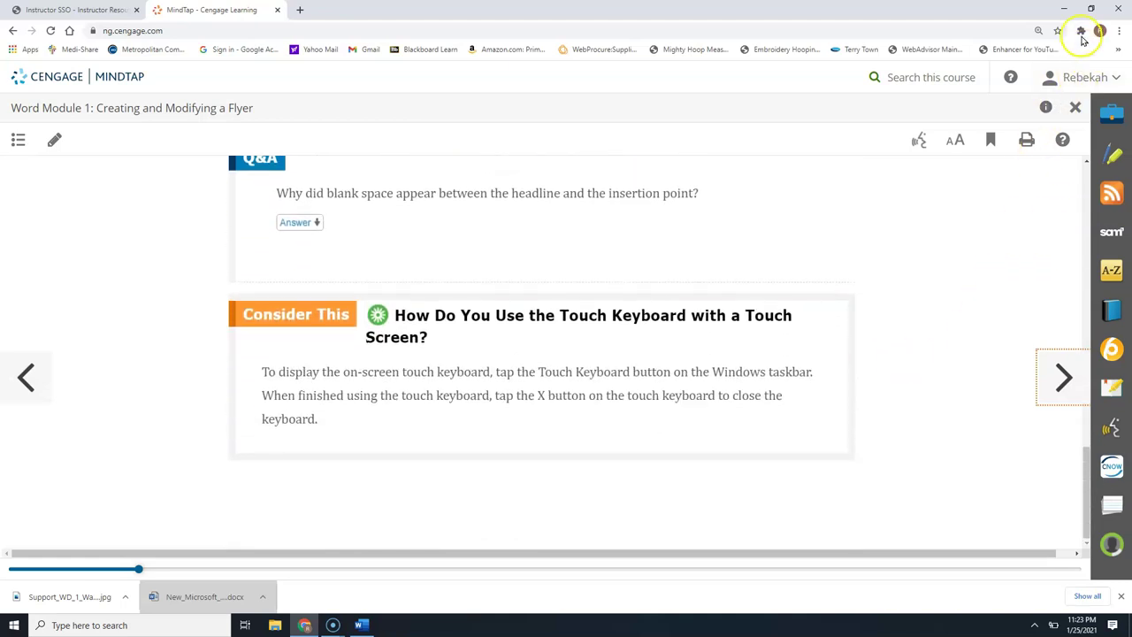
# - Return to the Word document, enter the headline Wash Your Hands! on the first line, and start a new paragraph below it
pyautogui.click(1066, 11)
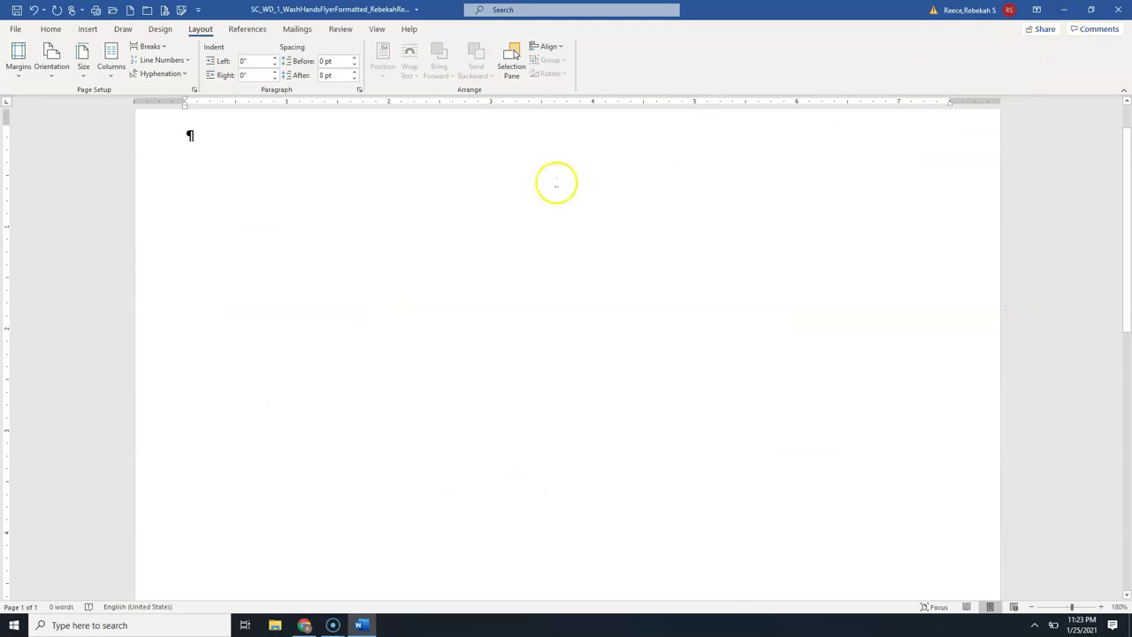
pyautogui.write('Wash Your Hands!')
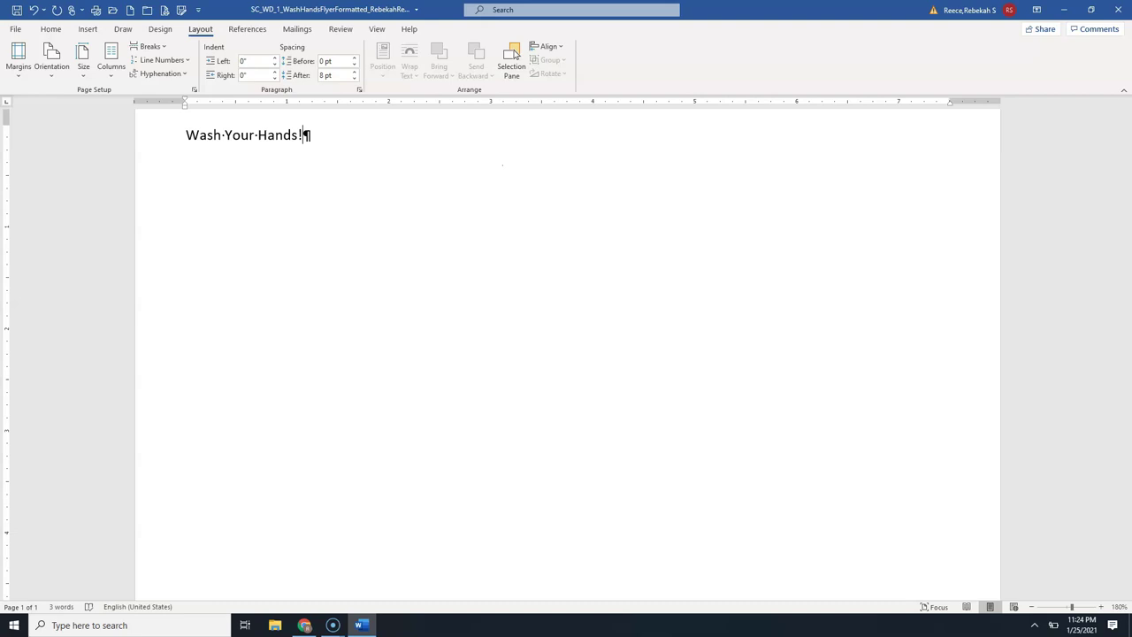
pyautogui.press('Return')
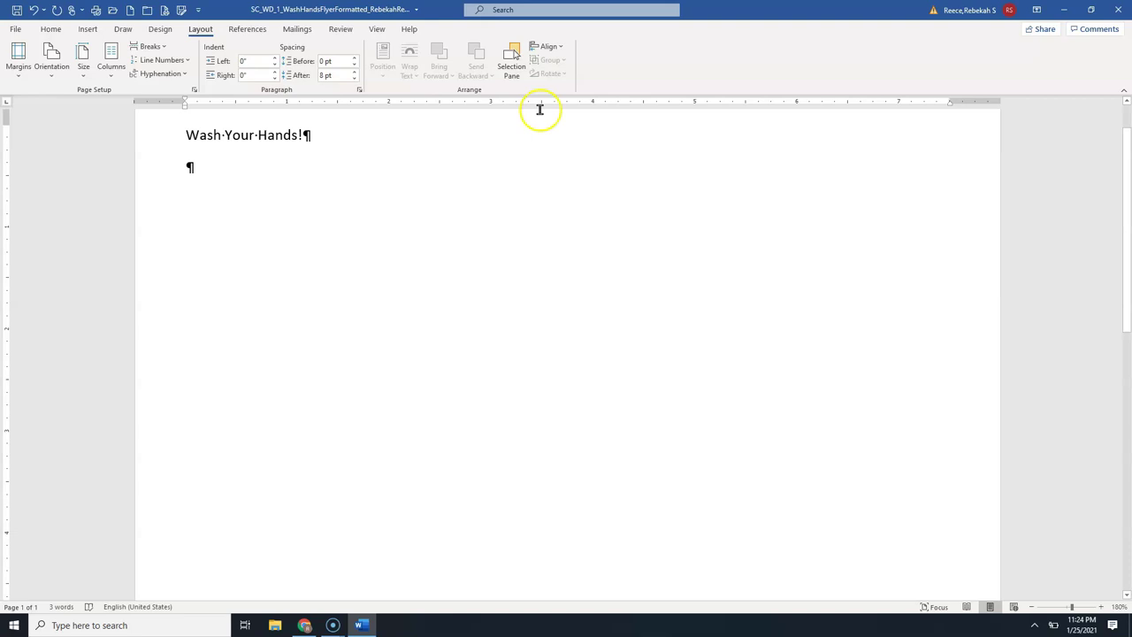
# - Examine the percentage and page-fit choices in the Zoom dialog, and close it without applying any
pyautogui.click(374, 29)
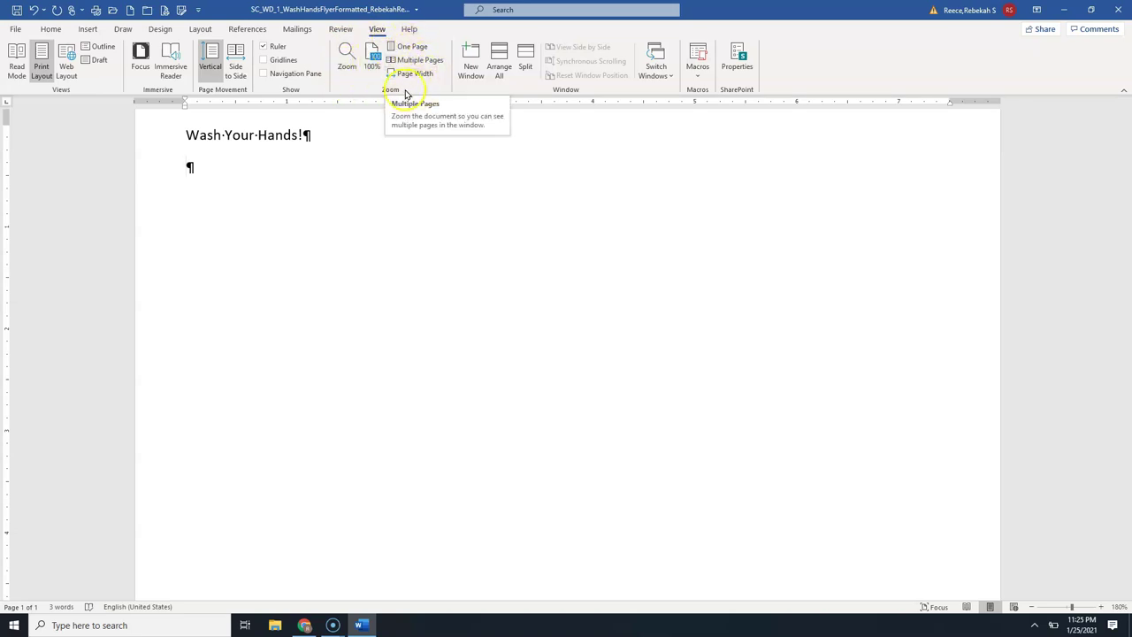
pyautogui.click(348, 63)
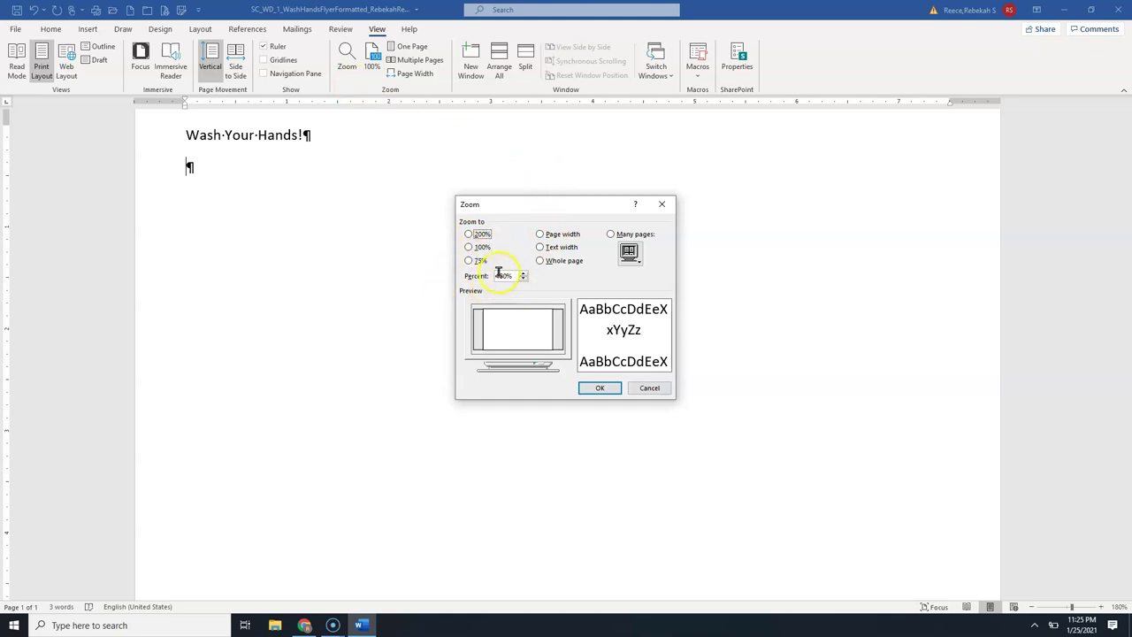
pyautogui.click(660, 392)
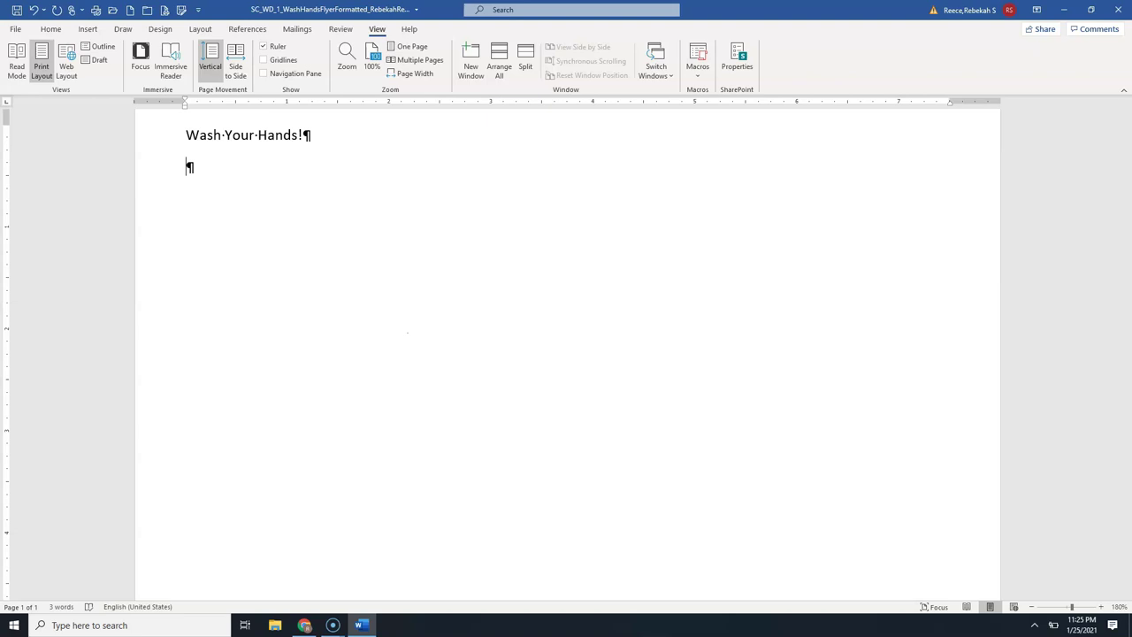
pyautogui.click(433, 327)
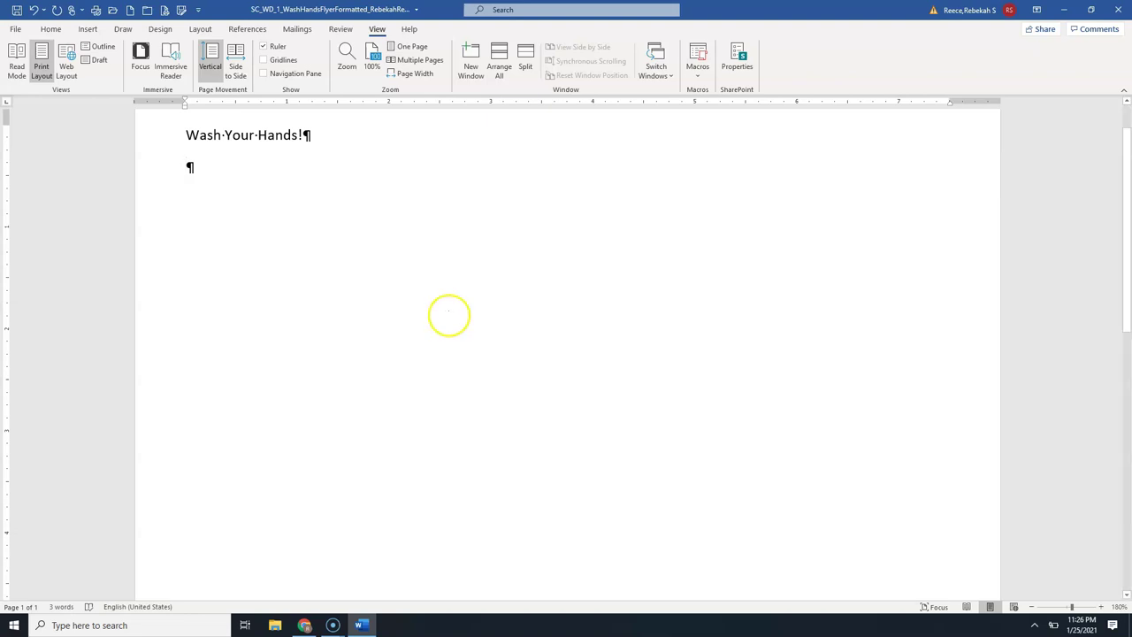
# - Return to the home commands, highlight the paragraph mark at the end of the headline, and clear the selection
pyautogui.click(50, 28)
pyautogui.moveTo(299, 137); pyautogui.dragTo(315, 139)
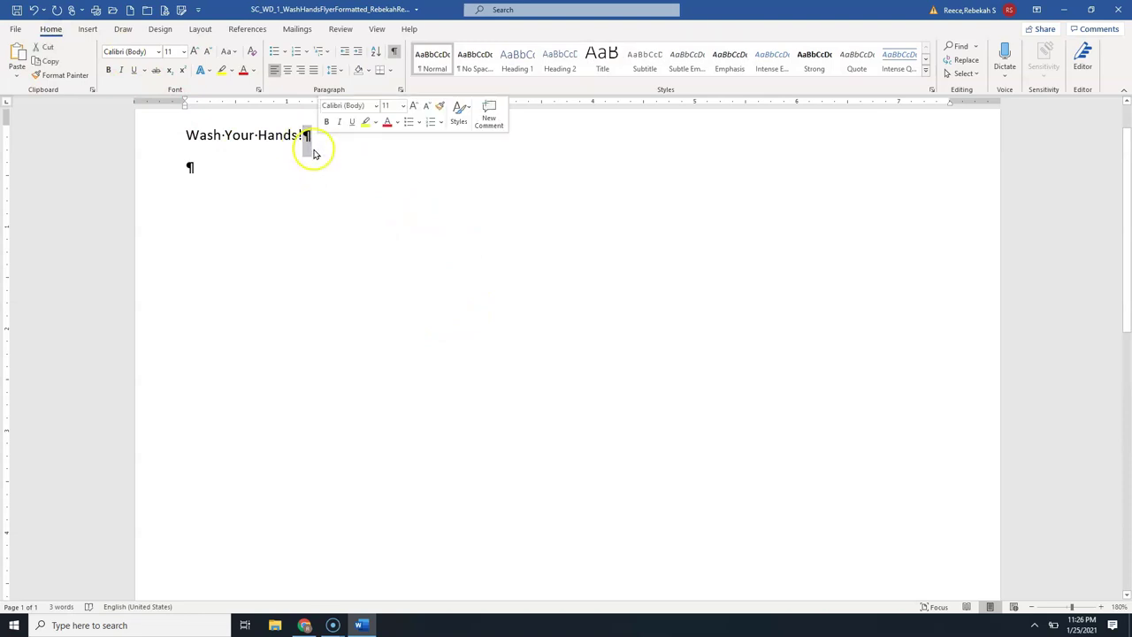
pyautogui.click(311, 145)
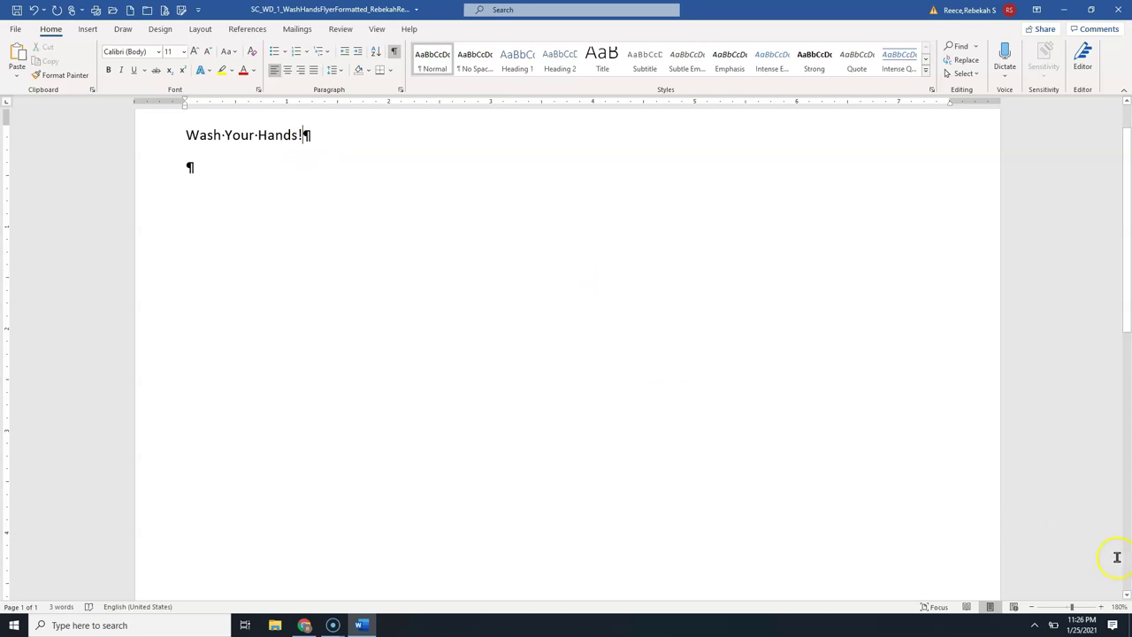
# - Zoom in to 390% and highlight the space mark between Wash and Your in the headline
pyautogui.click(1101, 607)
pyautogui.click(1101, 607)
pyautogui.click(1101, 606)
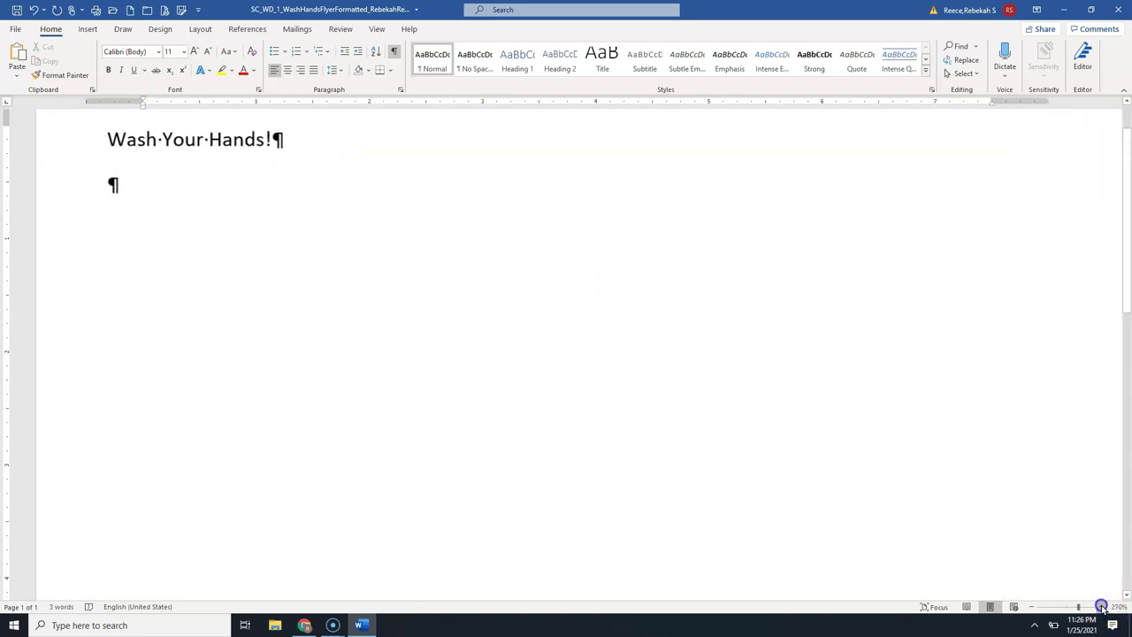
pyautogui.click(1101, 606)
pyautogui.click(1101, 607)
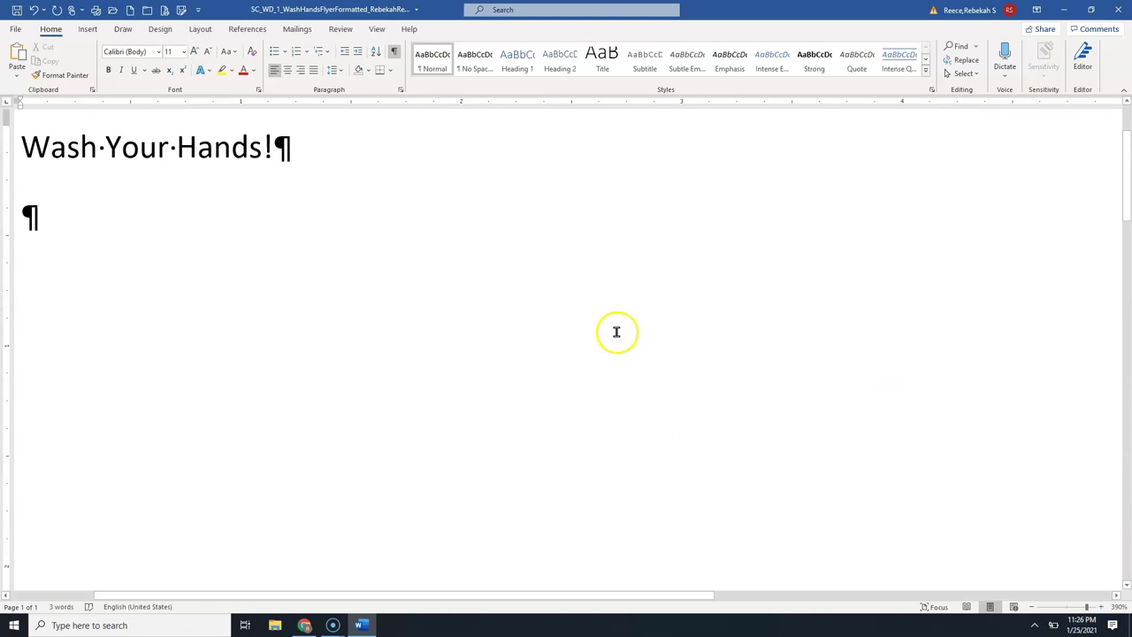
pyautogui.moveTo(98, 146); pyautogui.dragTo(107, 148)
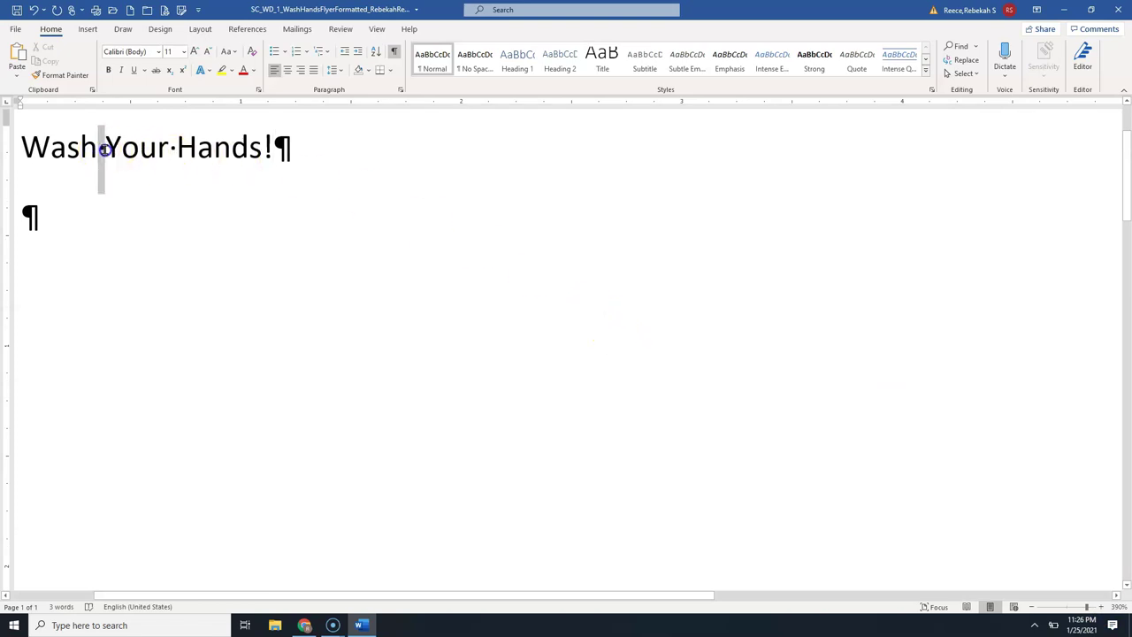
# - Insert a tab in the empty paragraph below the headline to demonstrate its formatting mark, and undo it
pyautogui.click(133, 230)
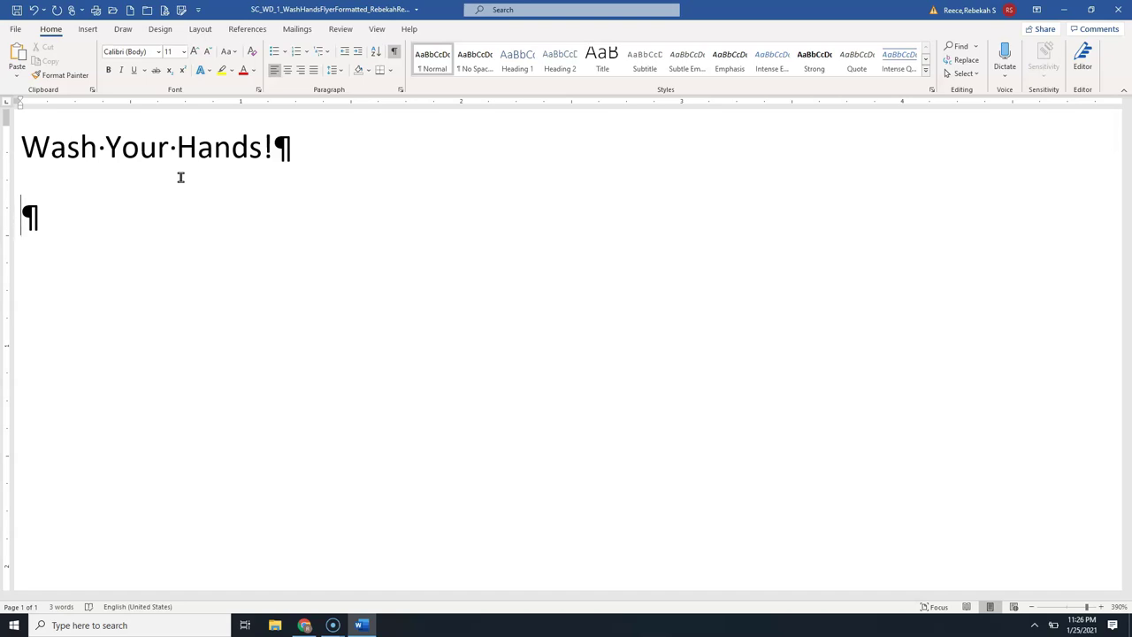
pyautogui.press('Tab')
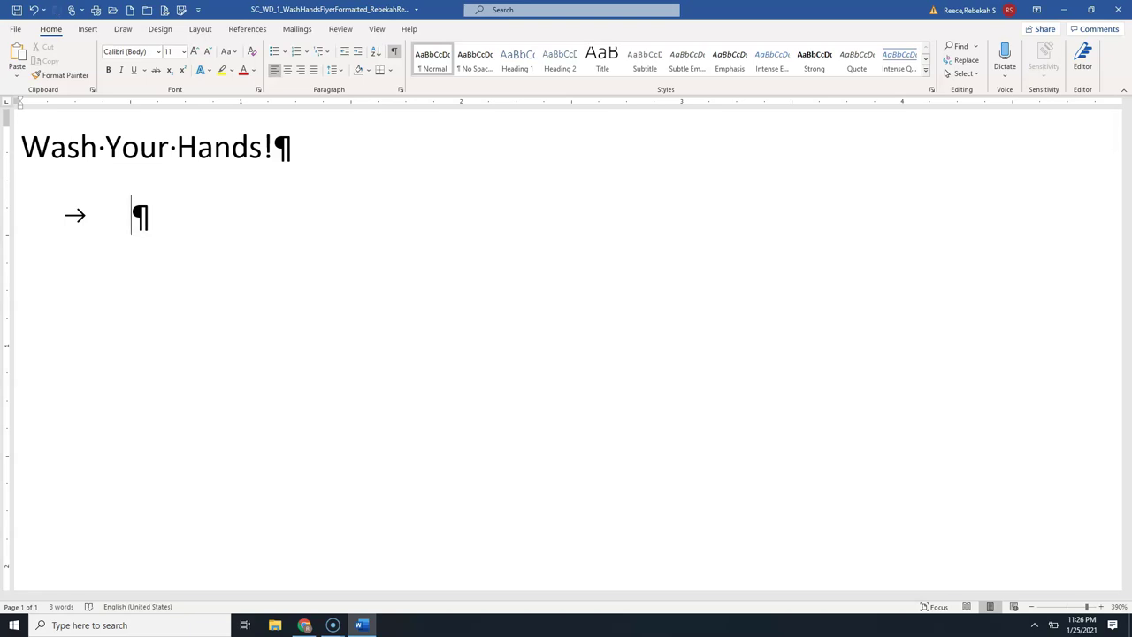
pyautogui.hotkey('ctrl', 'z')
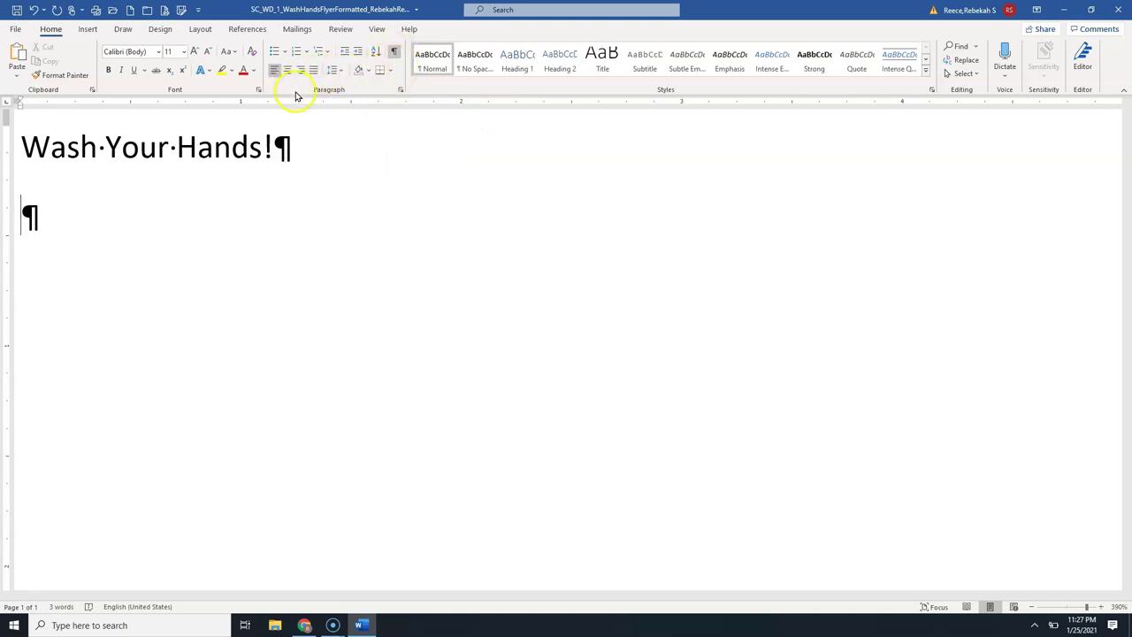
# - Hide the formatting marks in the document and show them again
pyautogui.click(395, 53)
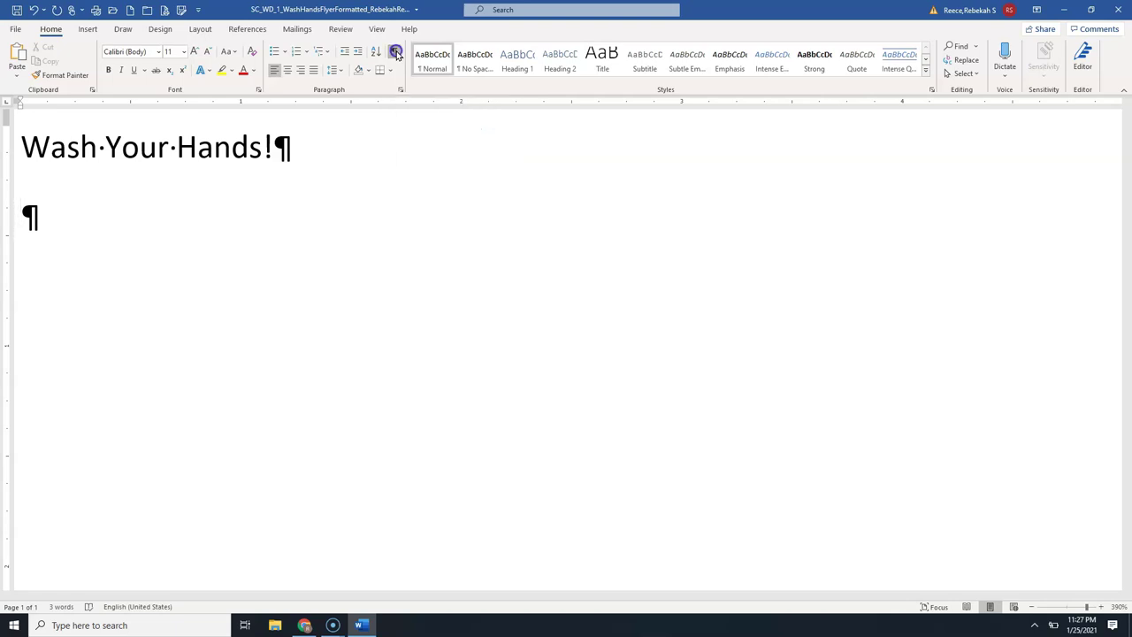
pyautogui.click(395, 53)
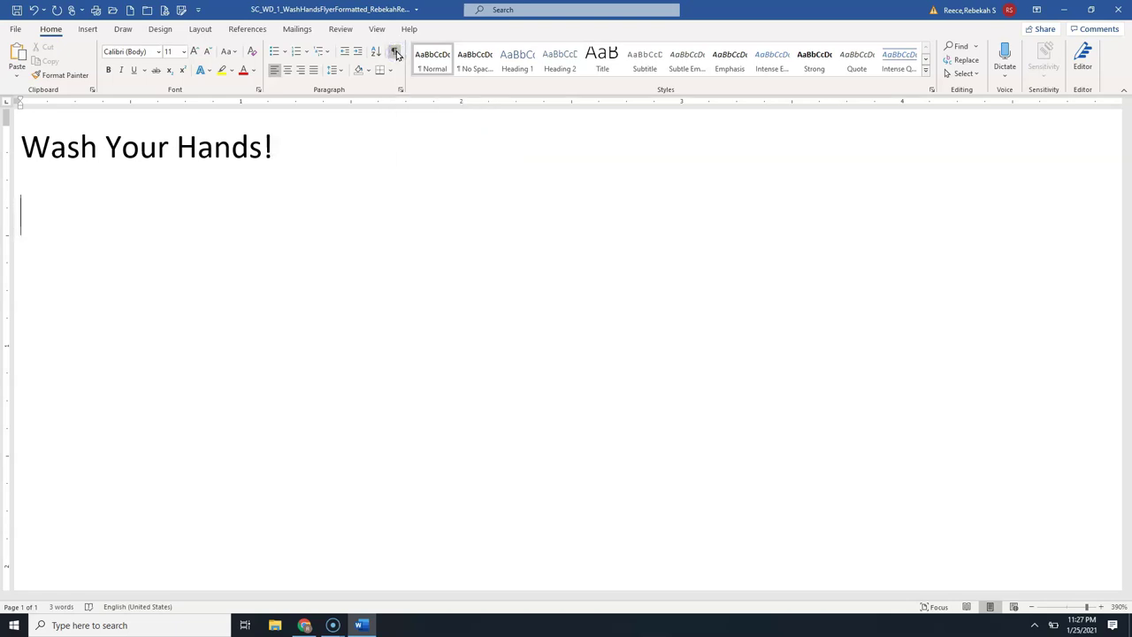
pyautogui.click(394, 53)
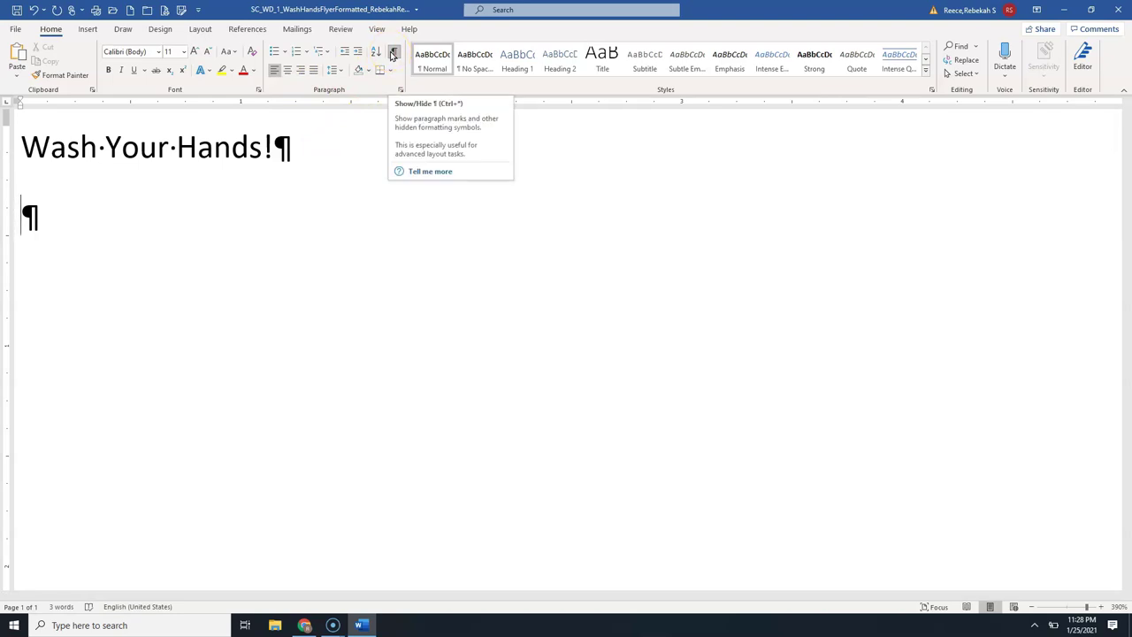
pyautogui.click(391, 57)
# - Switch to the MindTap textbook in Chrome and view the finished flyer, Figure 1–1, in section WD 1-3, Project: Flyer with a Picture
pyautogui.click(306, 626)
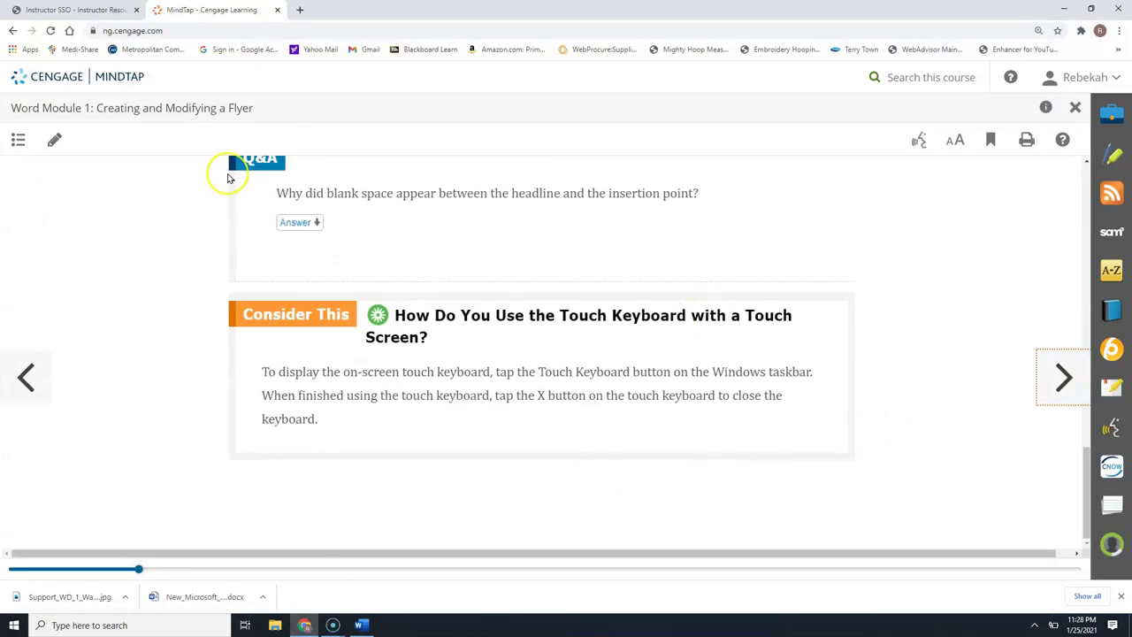
pyautogui.click(16, 139)
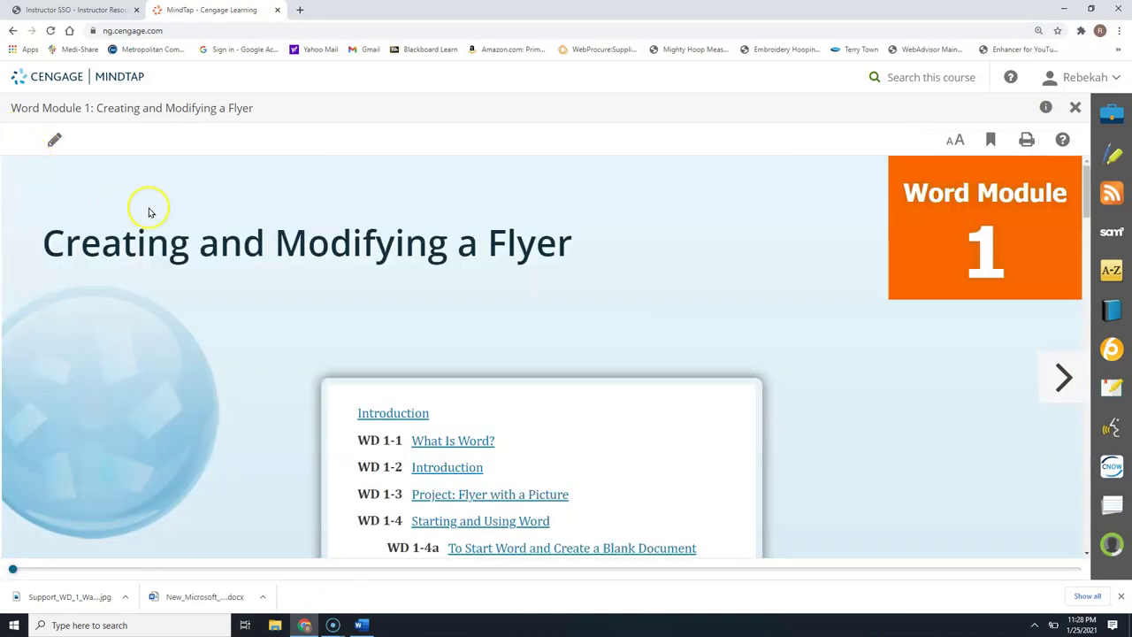
pyautogui.click(432, 494)
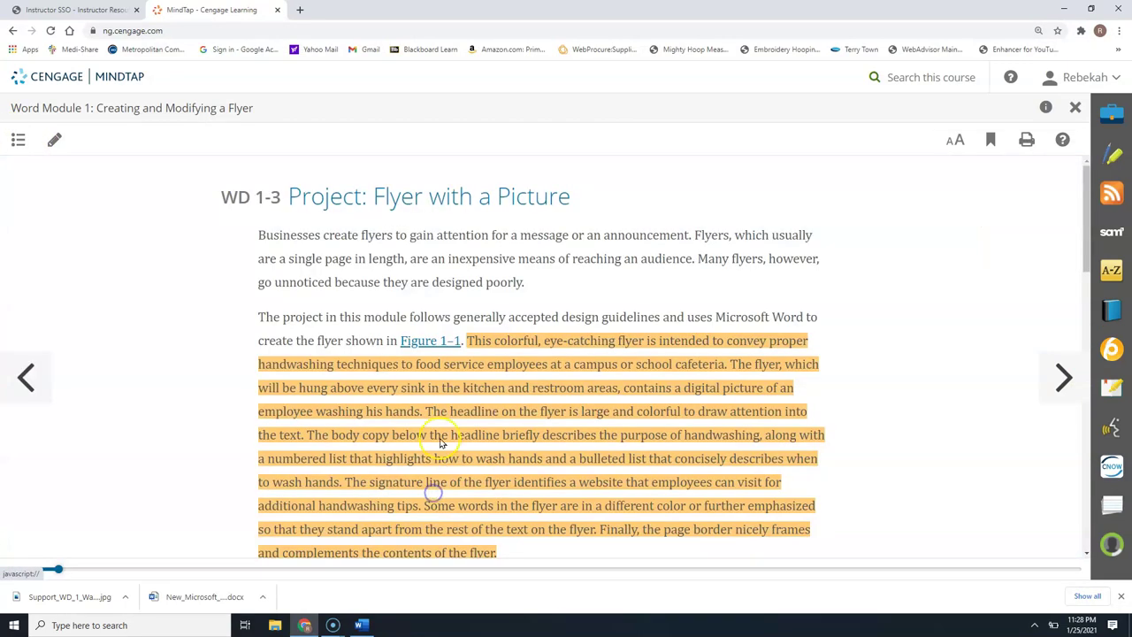
pyautogui.scroll(-4, 435, 398)
pyautogui.scroll(-1, 434, 400)
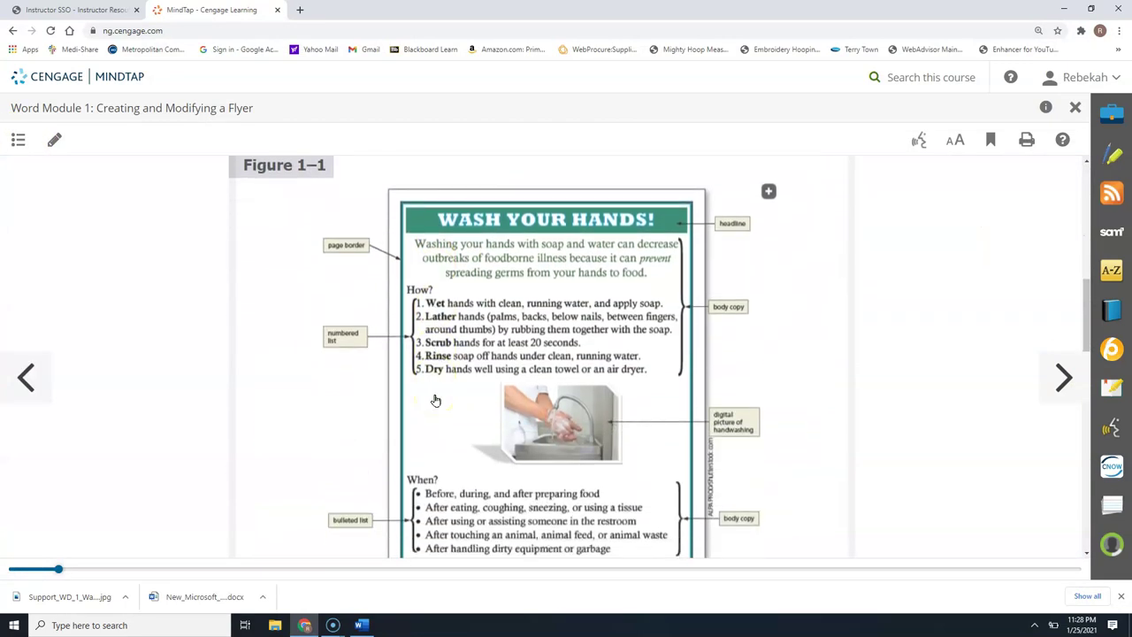
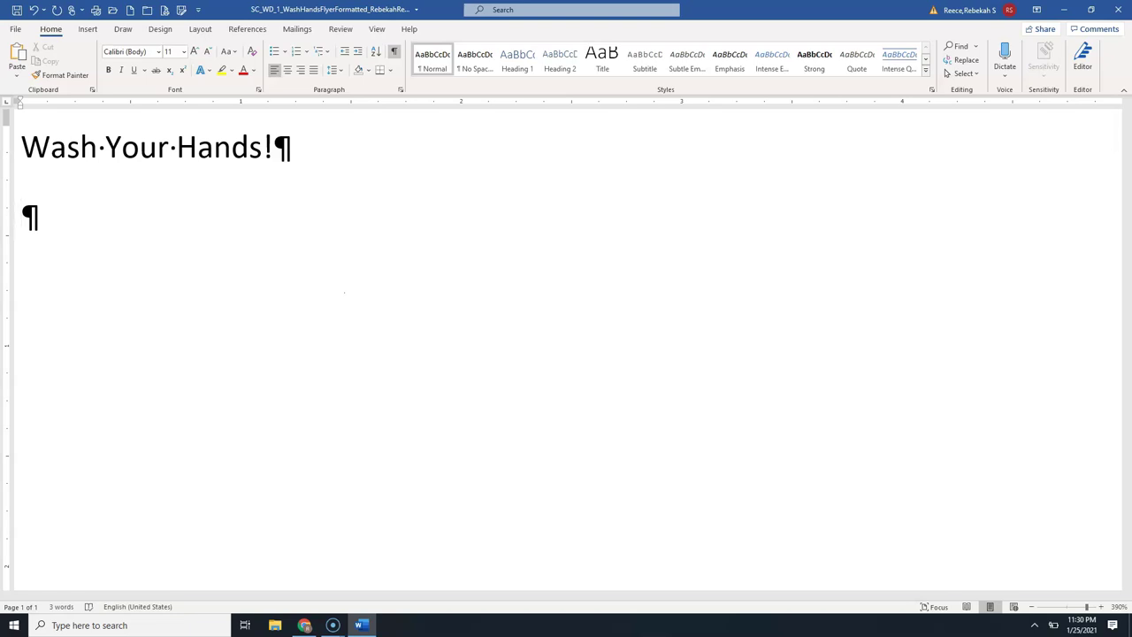
# - Add an extra blank paragraph below the headline in Word, check the textbook's flyer figure in Chrome, and remove the extra paragraph
pyautogui.press('Return')
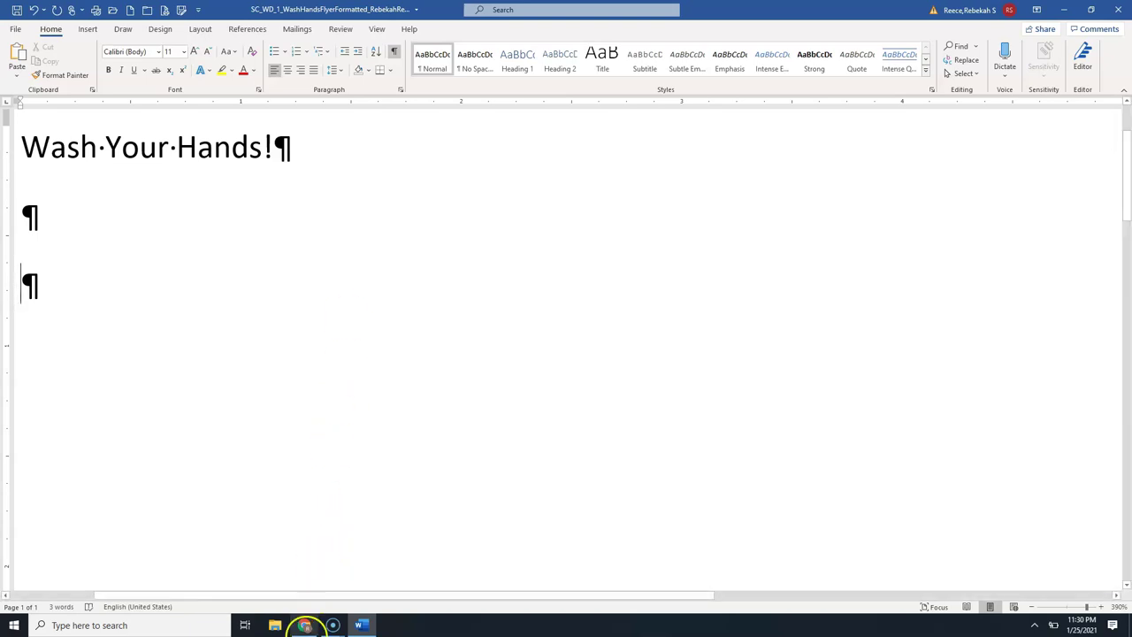
pyautogui.click(301, 624)
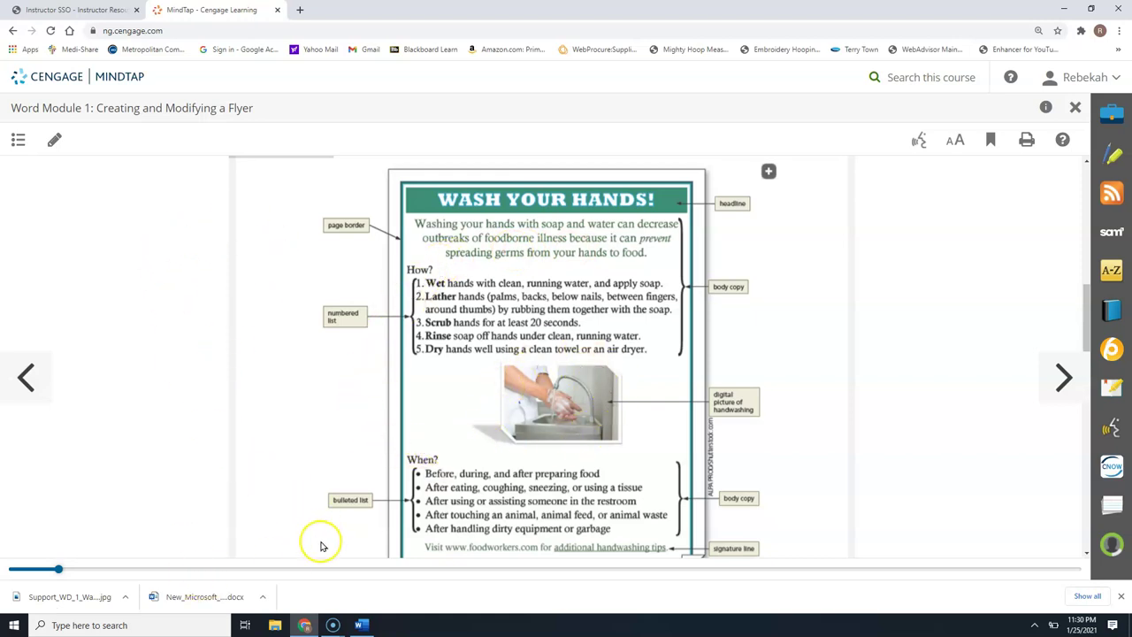
pyautogui.click(361, 623)
pyautogui.press('BackSpace')
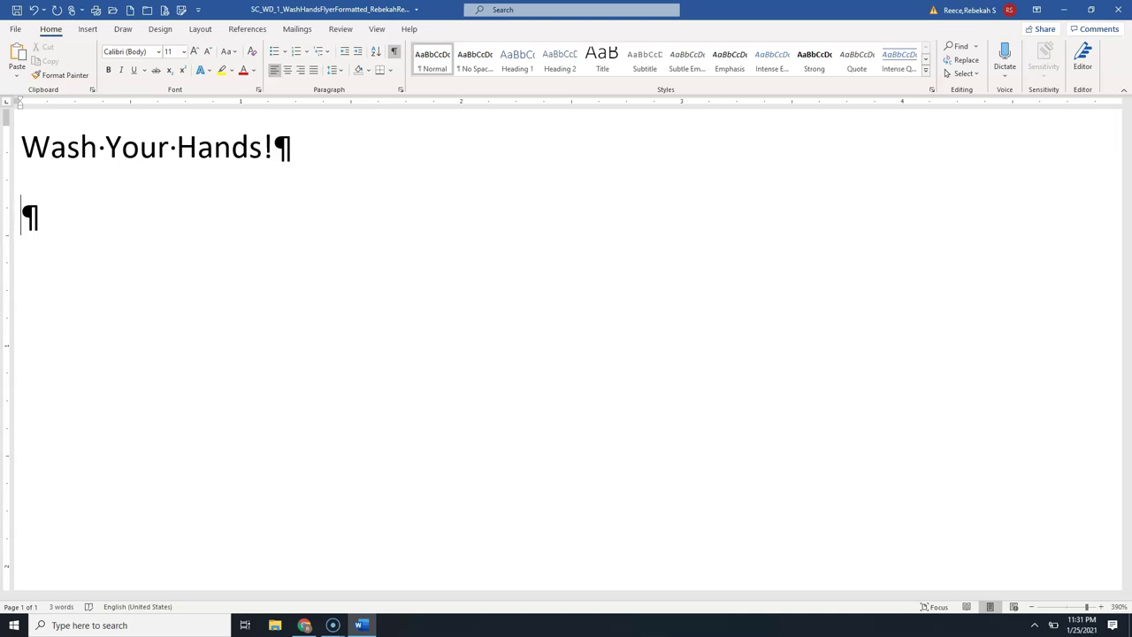
# - Begin the body copy in the empty paragraph below the headline with "Washing your hands with soapand"
pyautogui.write('Was')
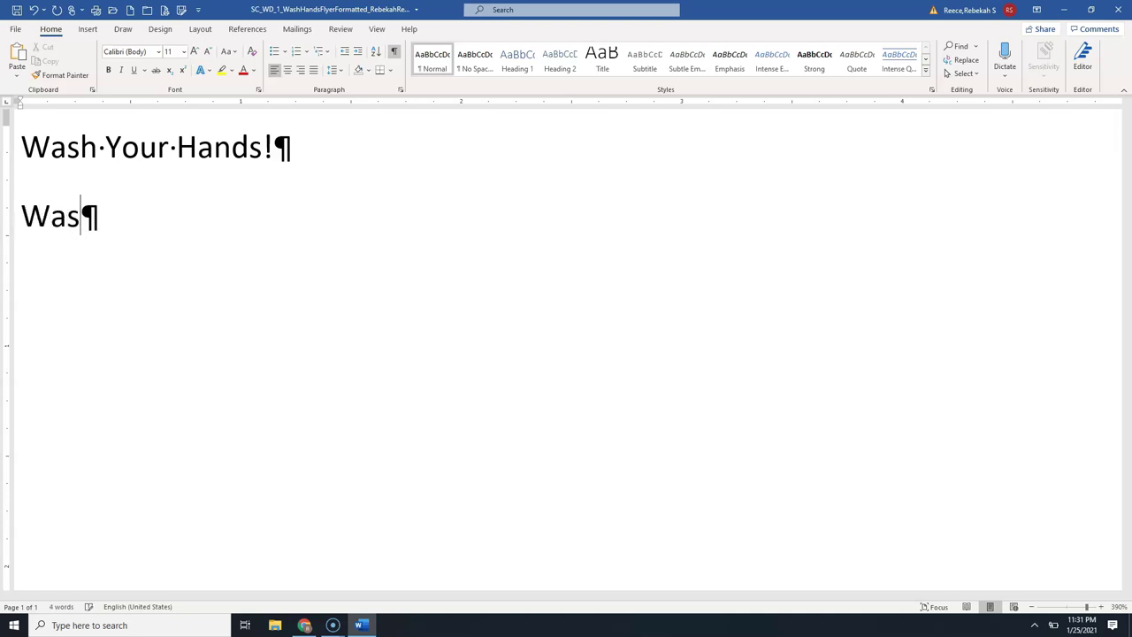
pyautogui.write('hing y')
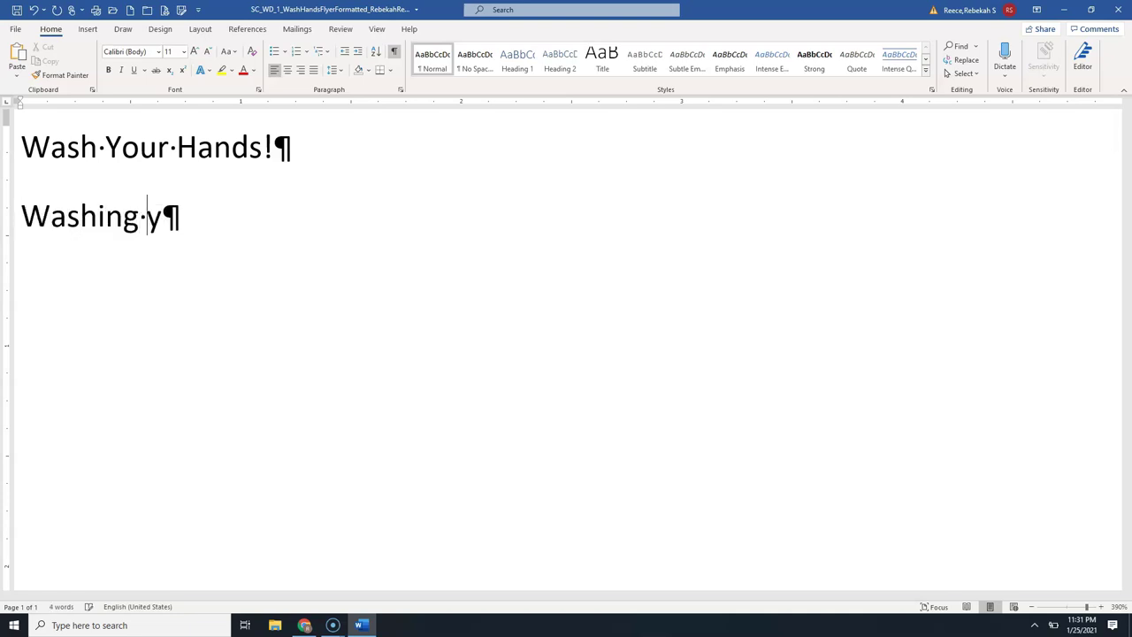
pyautogui.write('our hnds')
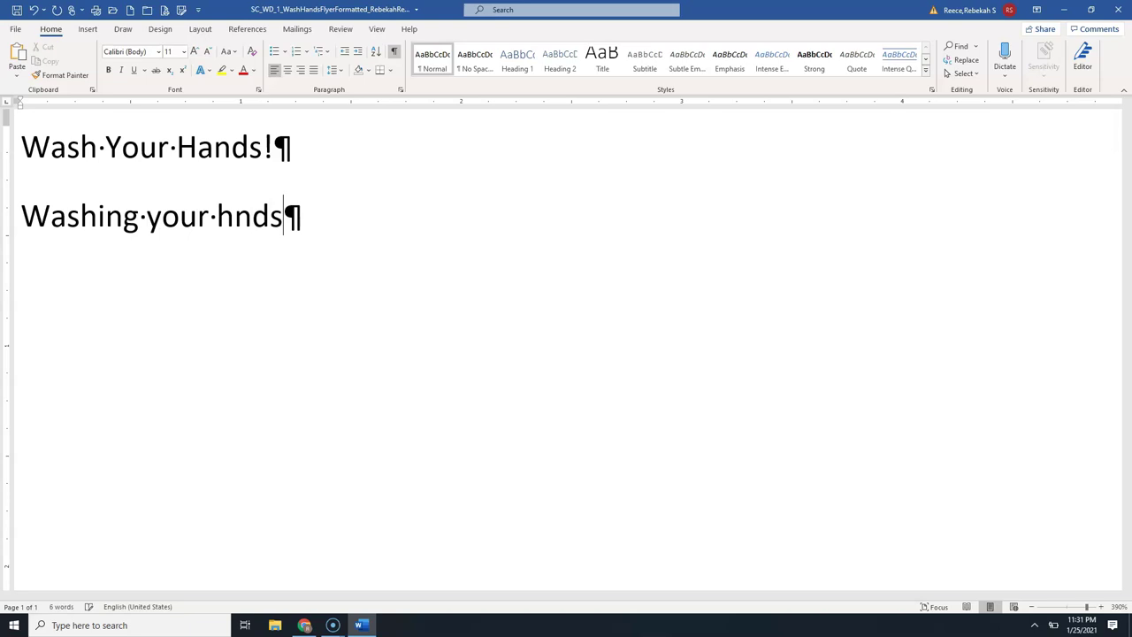
pyautogui.press('BackSpace')
pyautogui.press('BackSpace')
pyautogui.press('BackSpace')
pyautogui.press('BackSpace')
pyautogui.write('ands w')
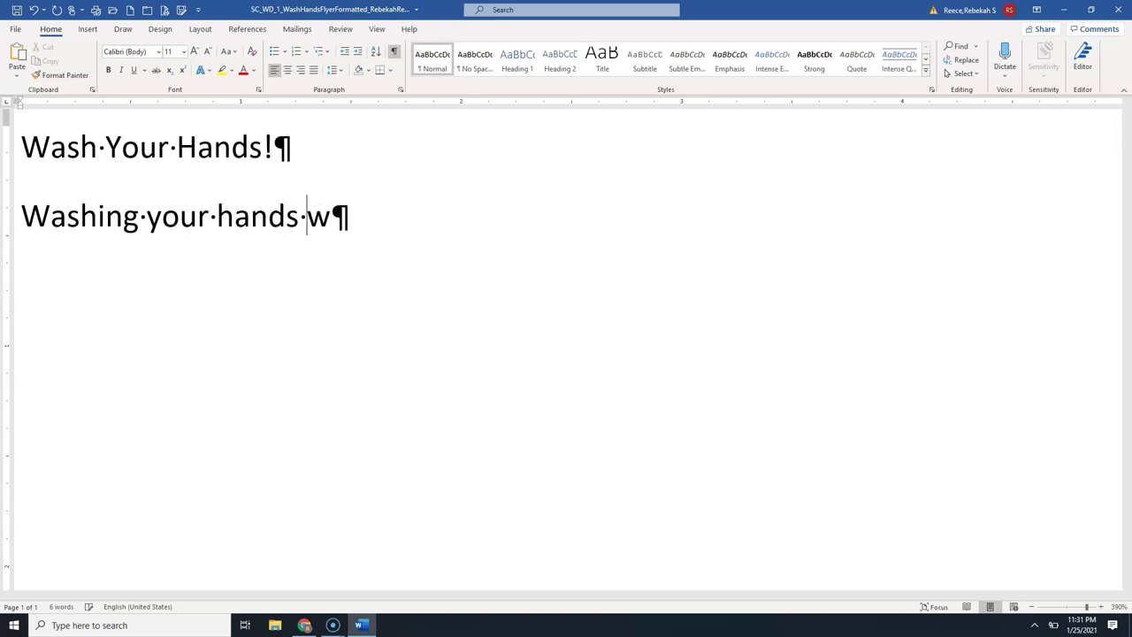
pyautogui.write('ith soapand ')
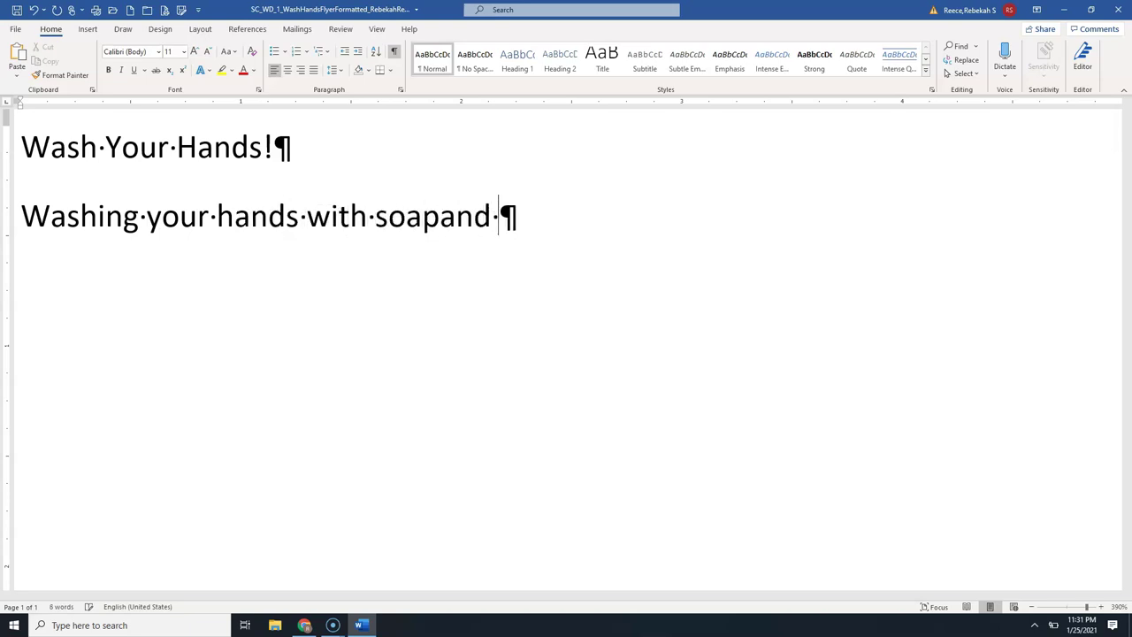
# - Continue the body sentence with "water can decrease", correcting the typing error in "water"
pyautogui.write('wat4er can')
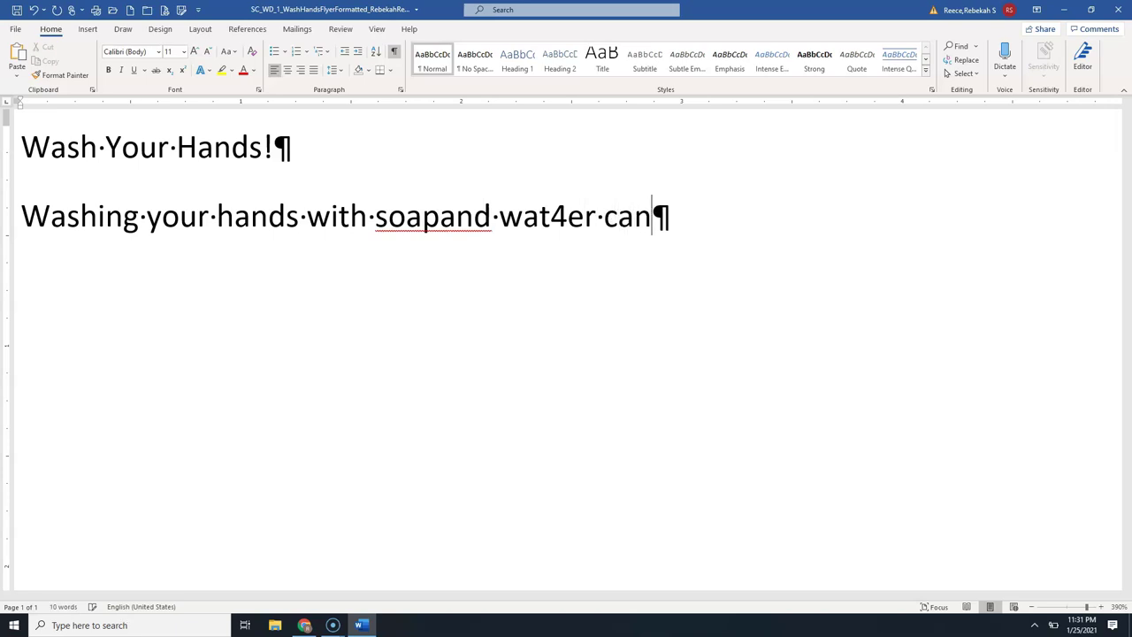
pyautogui.press('BackSpace')
pyautogui.press('BackSpace')
pyautogui.press('BackSpace')
pyautogui.press('BackSpace')
pyautogui.press('BackSpace')
pyautogui.press('BackSpace')
pyautogui.press('BackSpace')
pyautogui.write('er ')
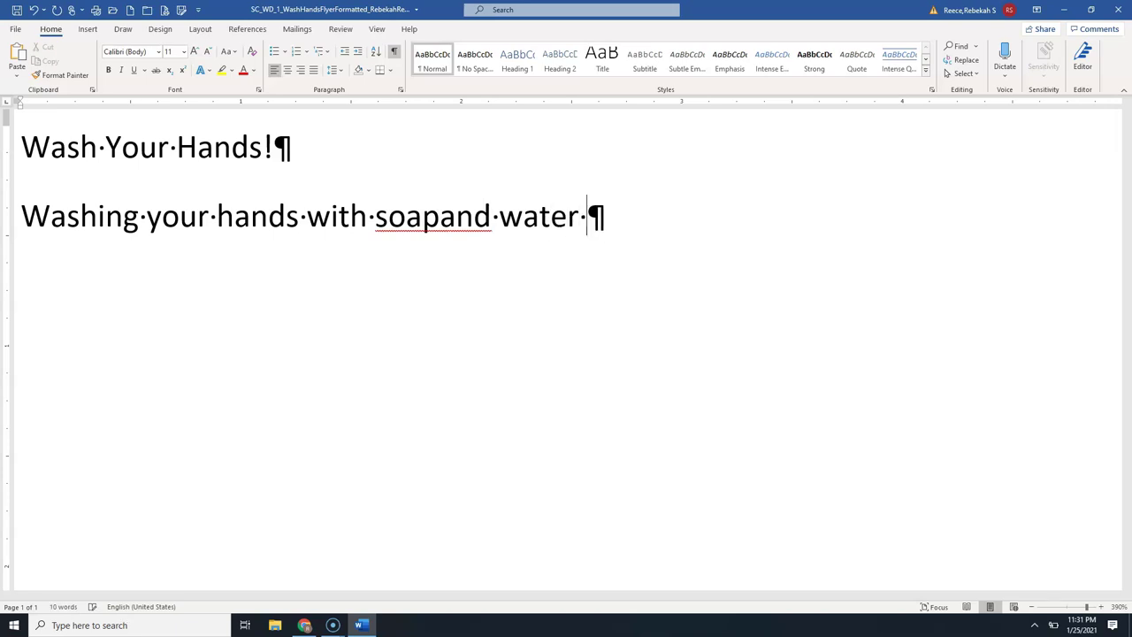
pyautogui.write('can decrease')
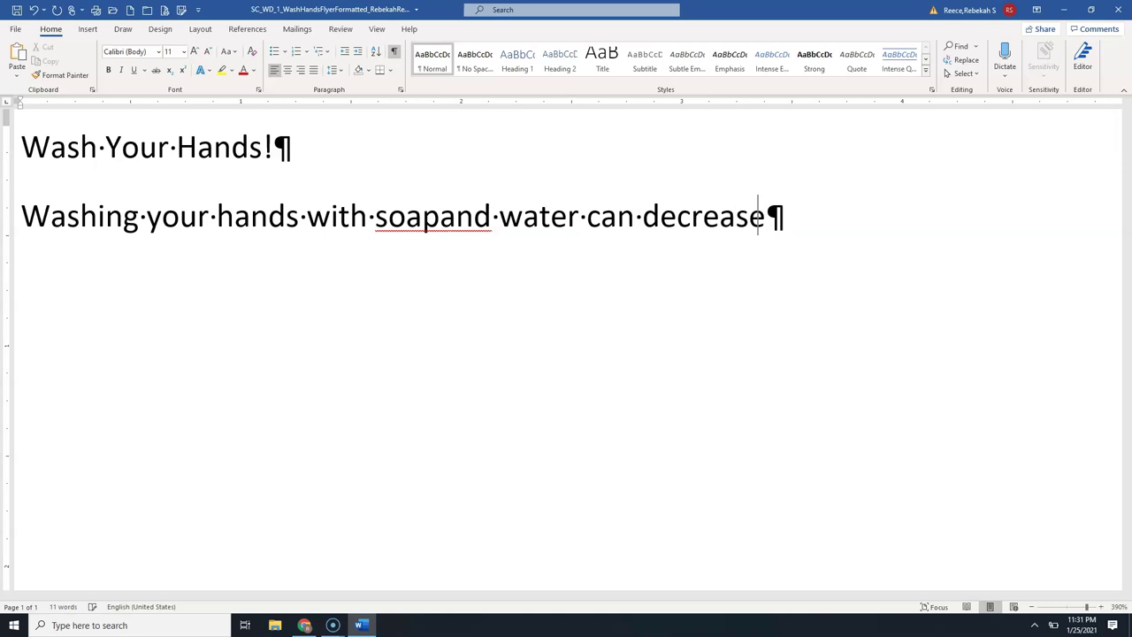
# - Continue the body sentence with "outbreaks of foodborne illness"
pyautogui.write(' outbreake')
pyautogui.press('BackSpace')
pyautogui.write('s ')
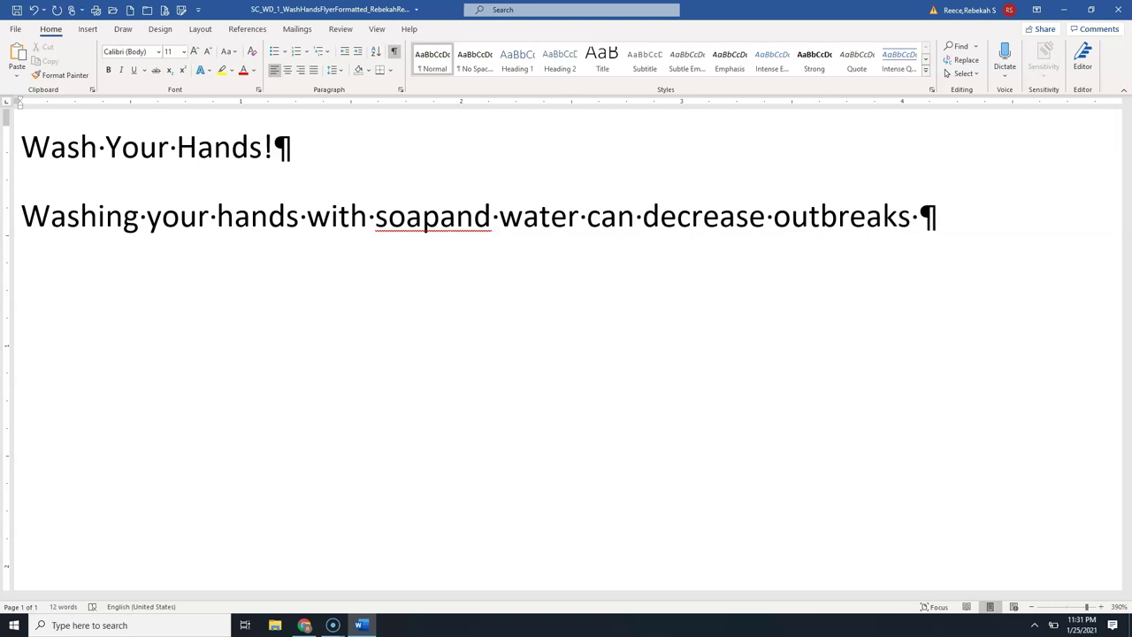
pyautogui.write('of foo')
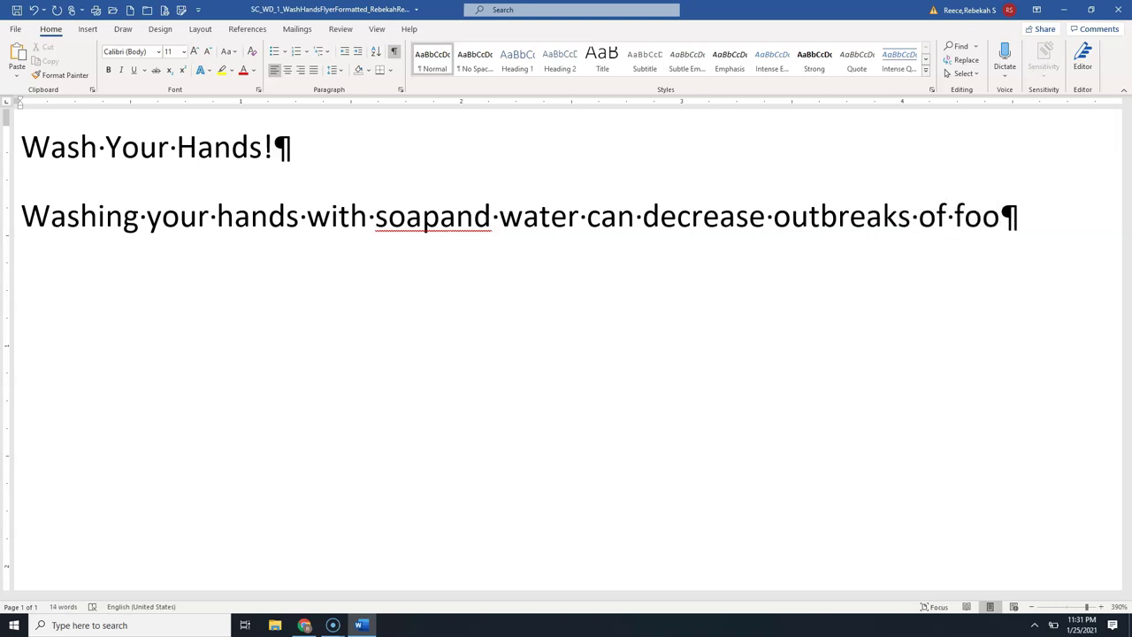
pyautogui.write('dborn')
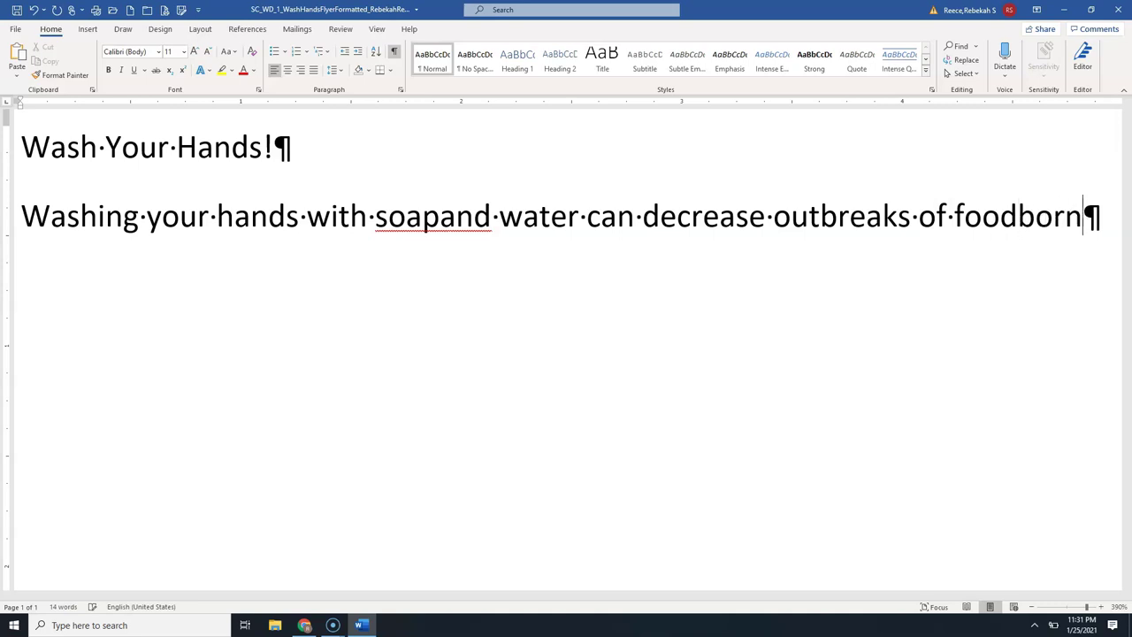
pyautogui.write('e ill')
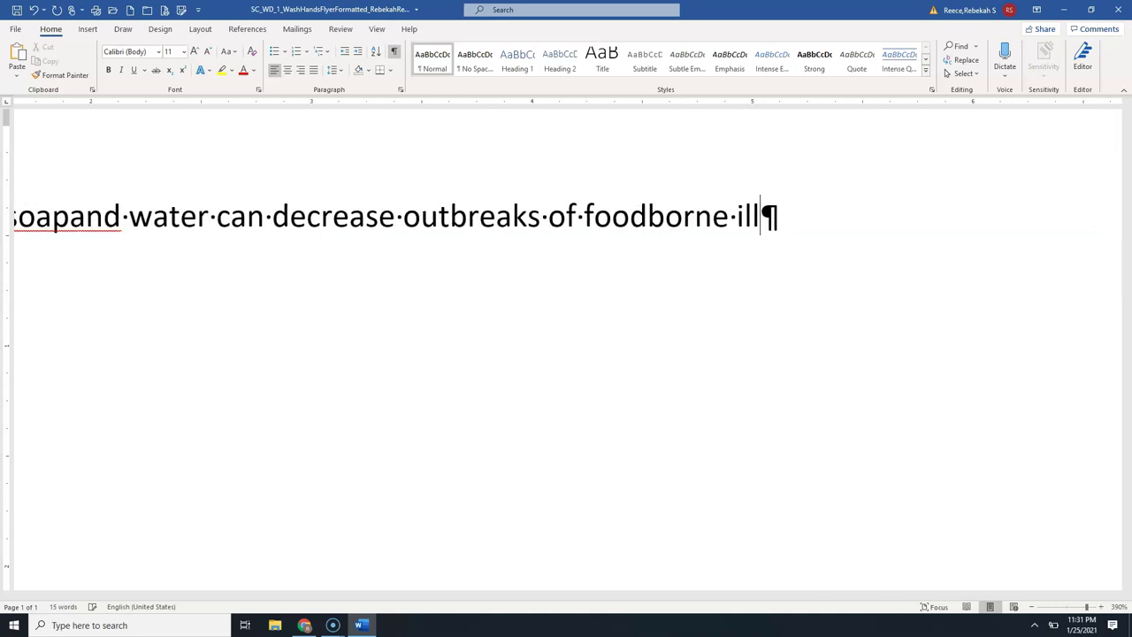
pyautogui.write('ness ')
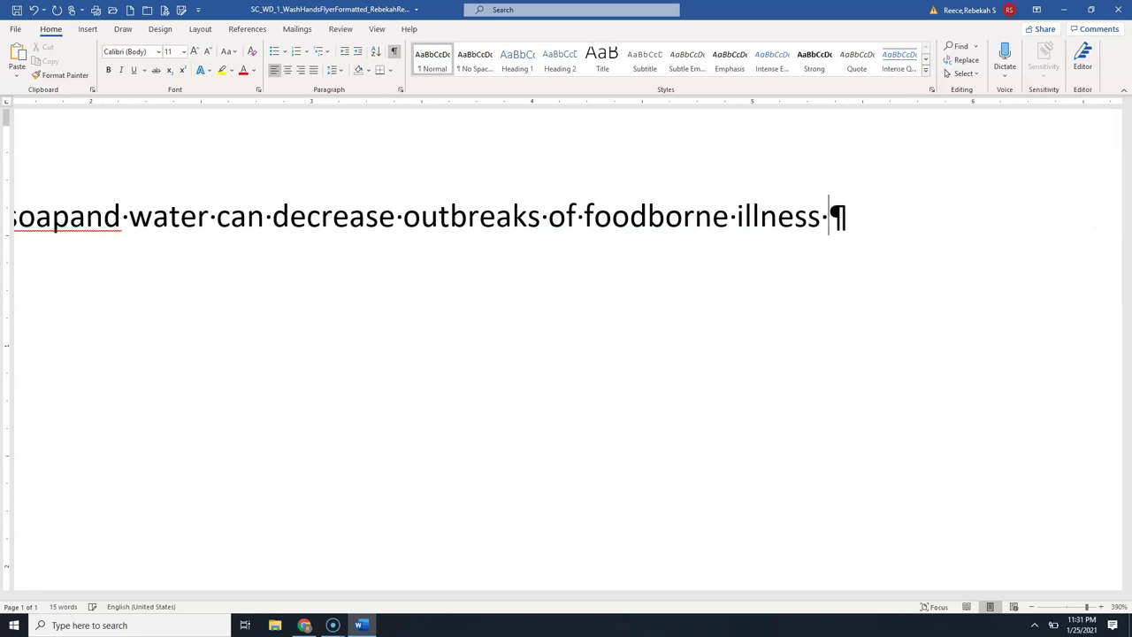
# - Finish the sentence with "because it can prevent spreading germs from your hands to food." and separate "soapand" into "soap and"
pyautogui.write('because it can prevent ')
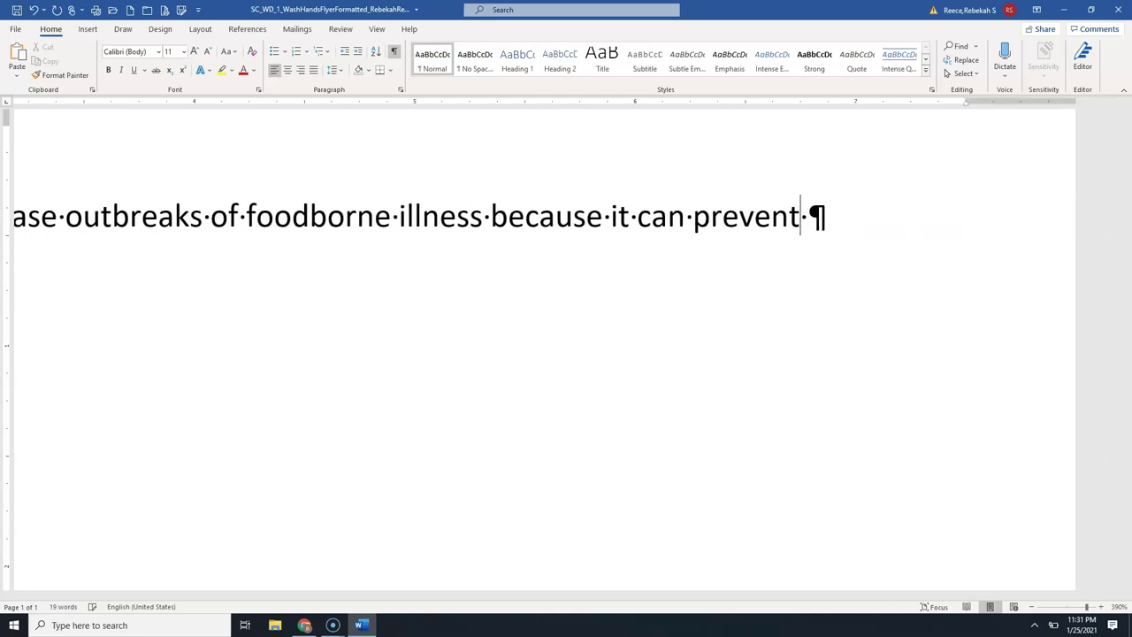
pyautogui.write('spreading ')
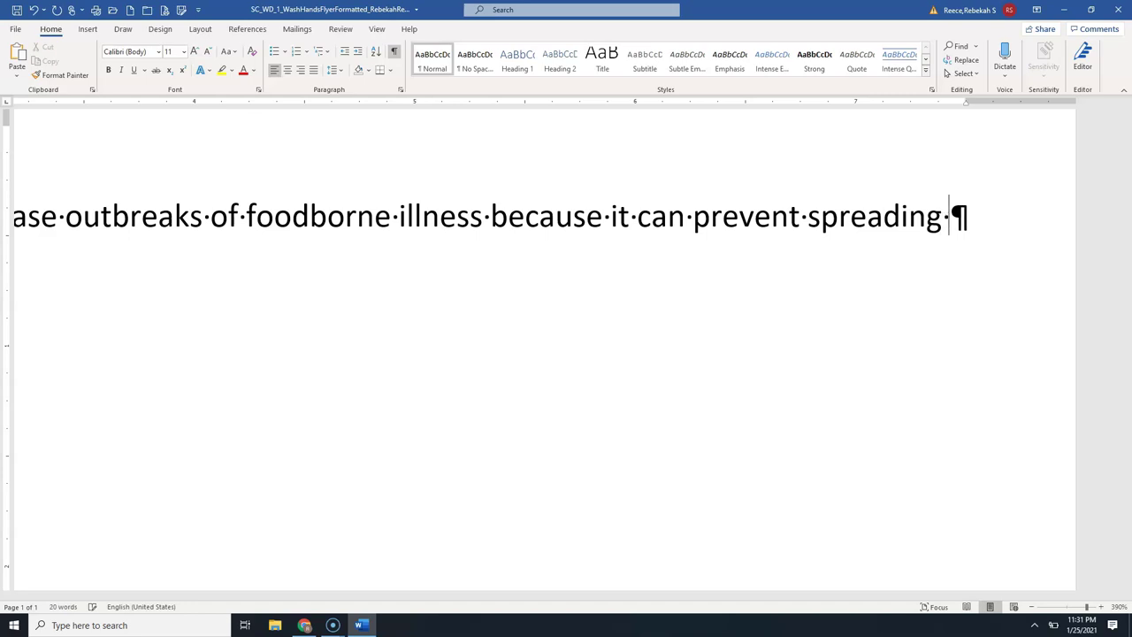
pyautogui.write('germs from your hands to ')
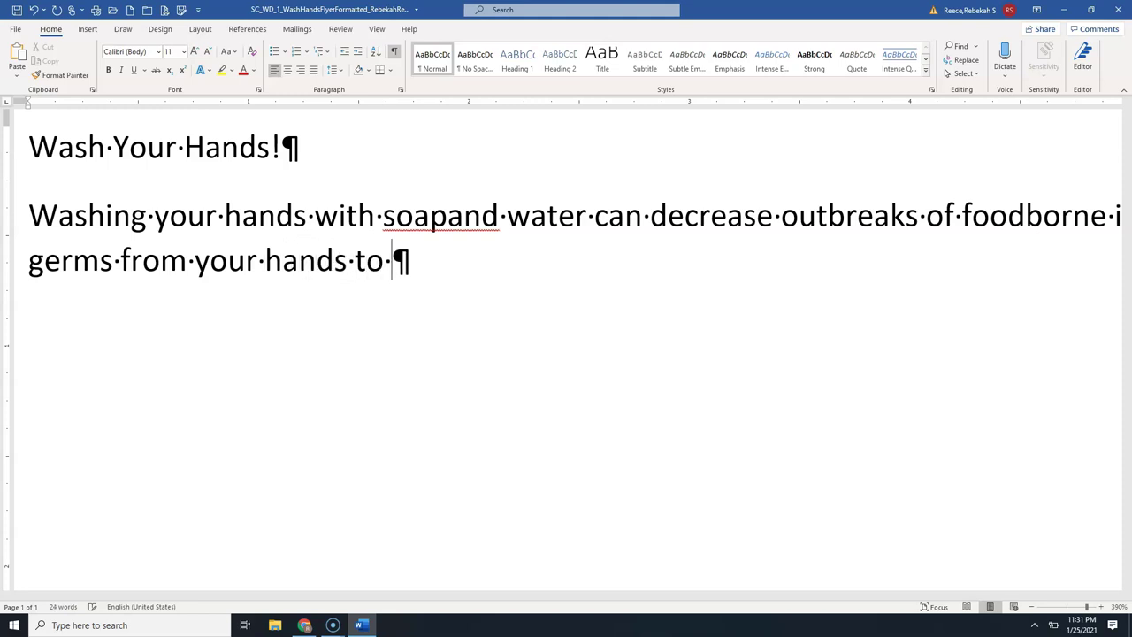
pyautogui.write('food.')
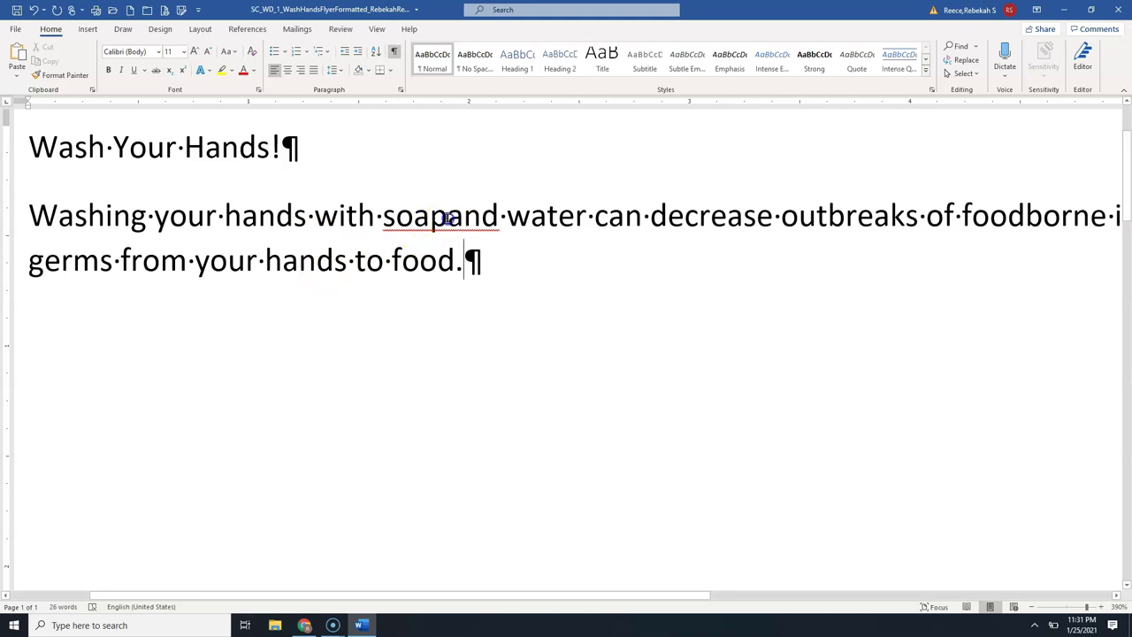
pyautogui.click(451, 217)
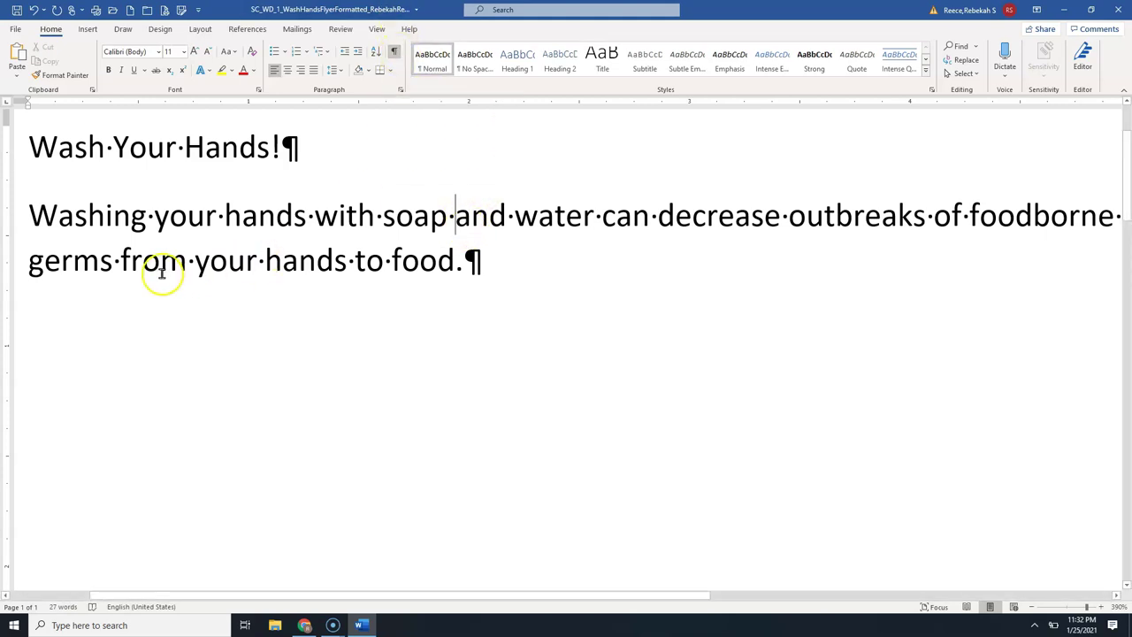
# - Insert a second space between "Washing" and "your", and start a new paragraph after the body sentence
pyautogui.click(152, 215)
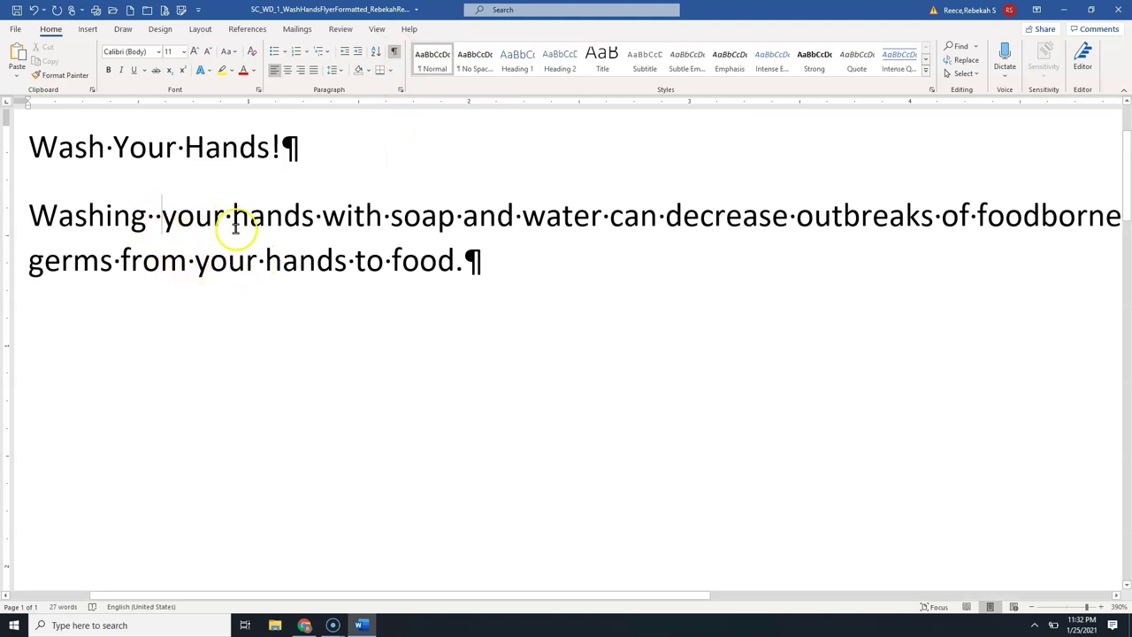
pyautogui.click(368, 260)
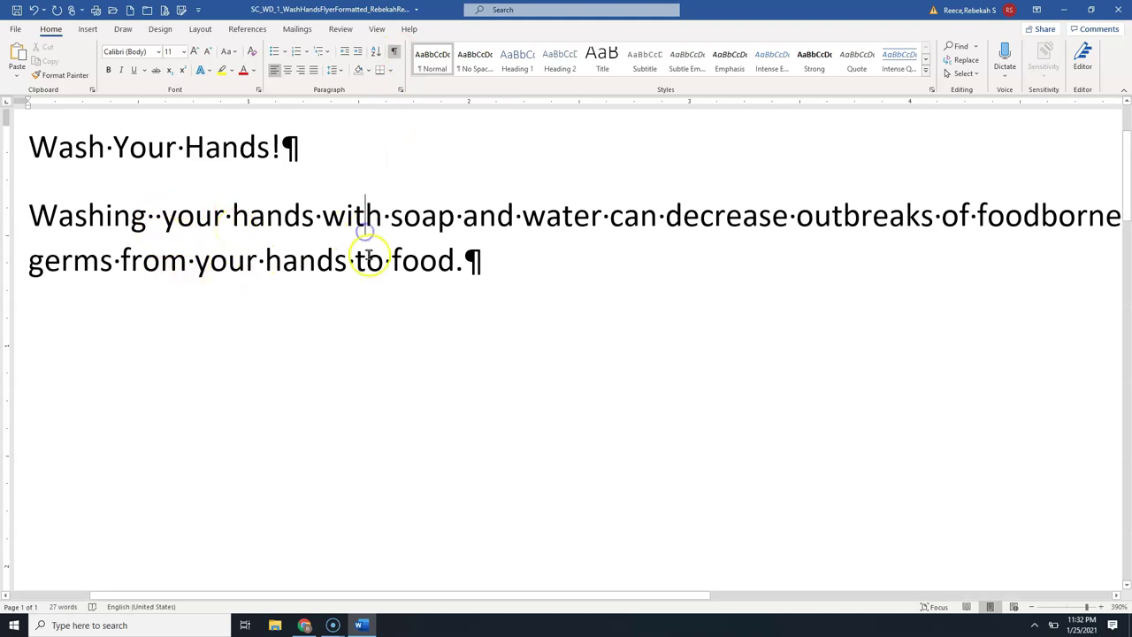
pyautogui.click(497, 272)
pyautogui.press('Return')
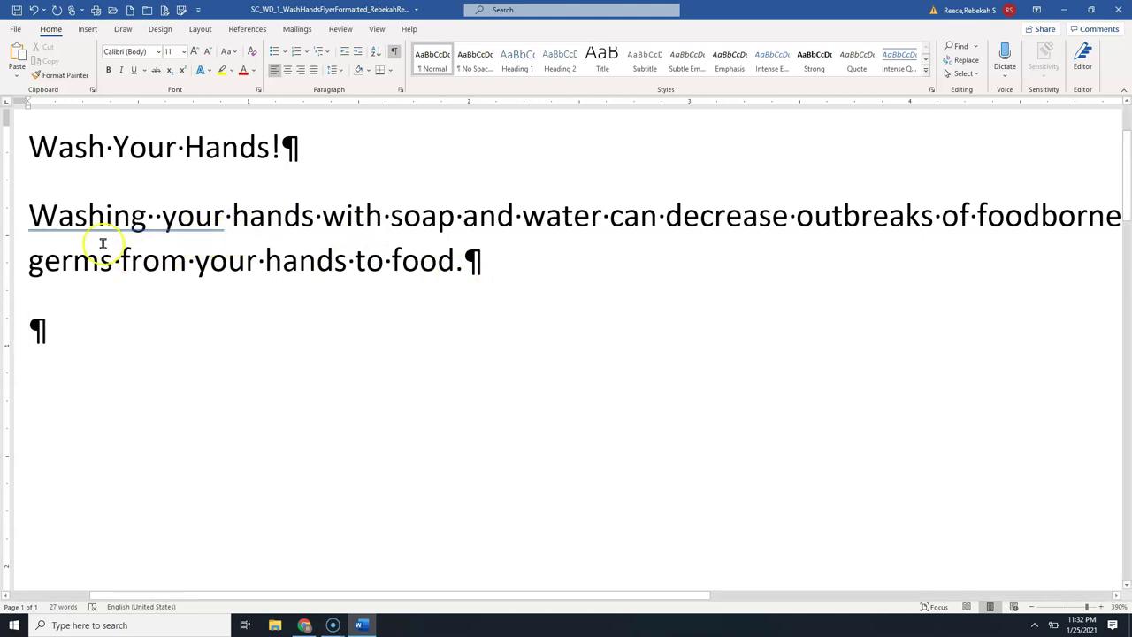
# - Accept the grammar suggestion "Washing your" to remove the extra space between the two words
pyautogui.click(152, 217)
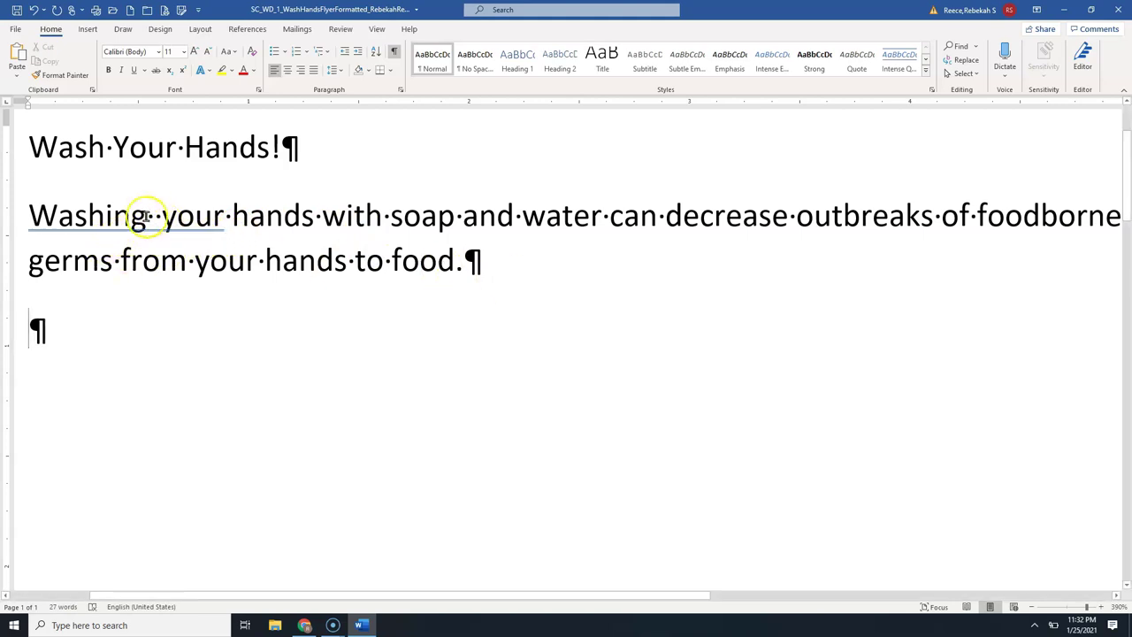
pyautogui.click(157, 219)
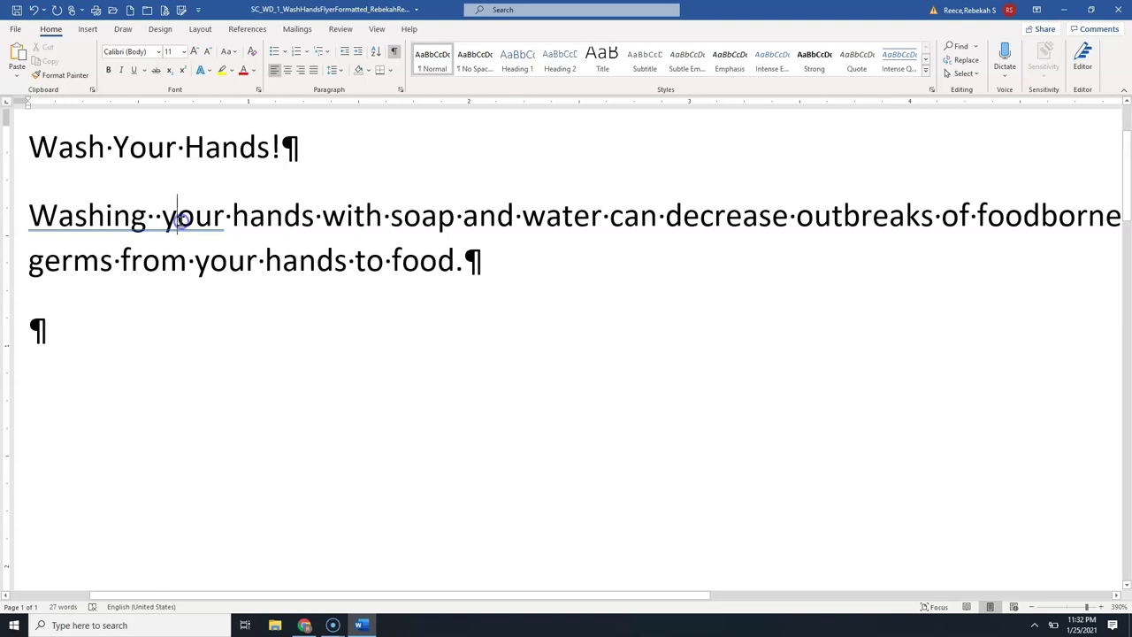
pyautogui.rightClick(180, 219)
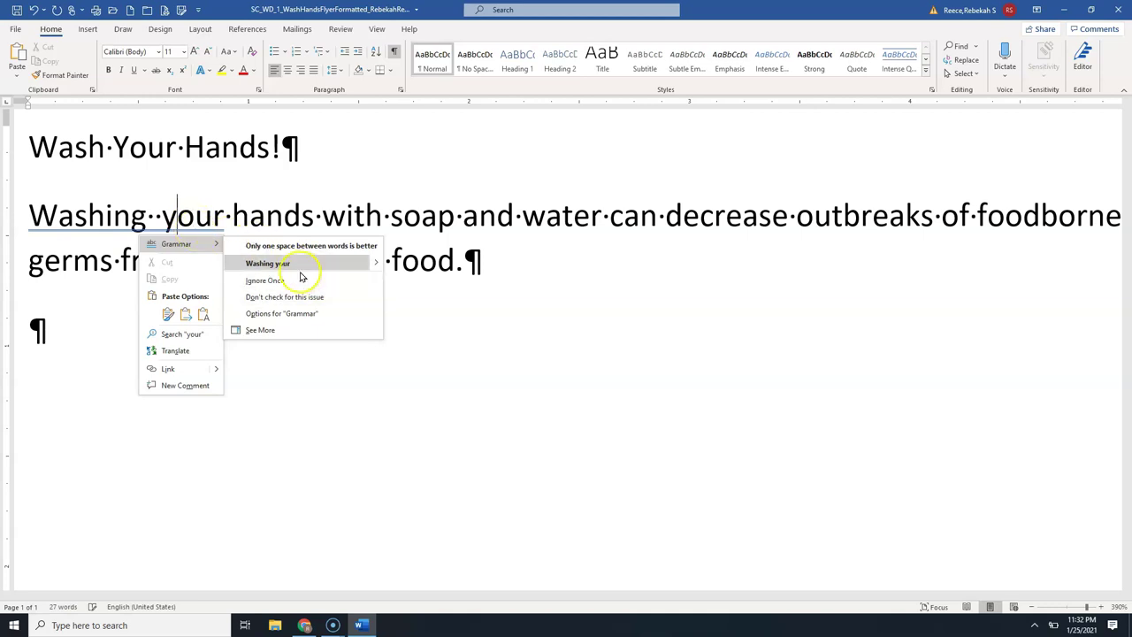
pyautogui.click(268, 264)
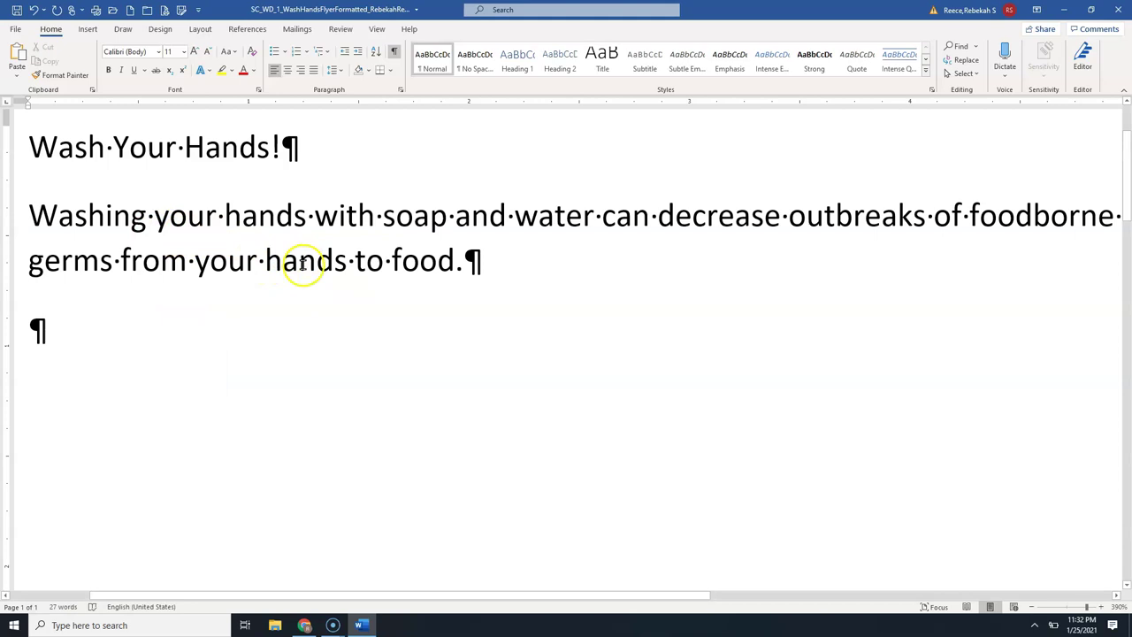
pyautogui.click(499, 256)
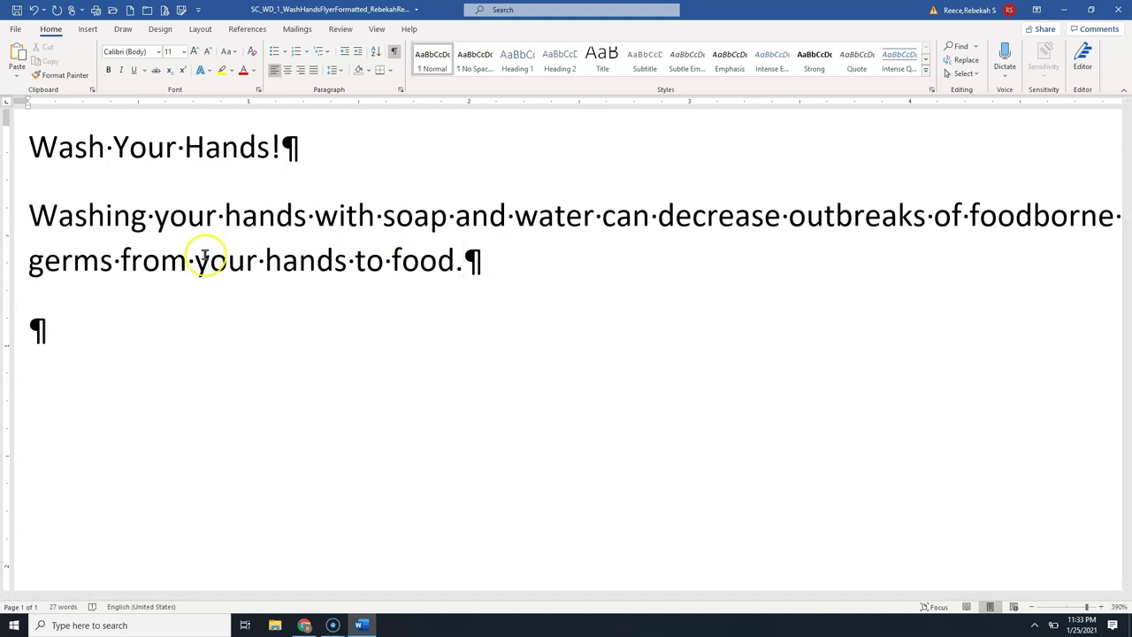
pyautogui.click(152, 260)
pyautogui.moveTo(152, 260); pyautogui.dragTo(181, 281)
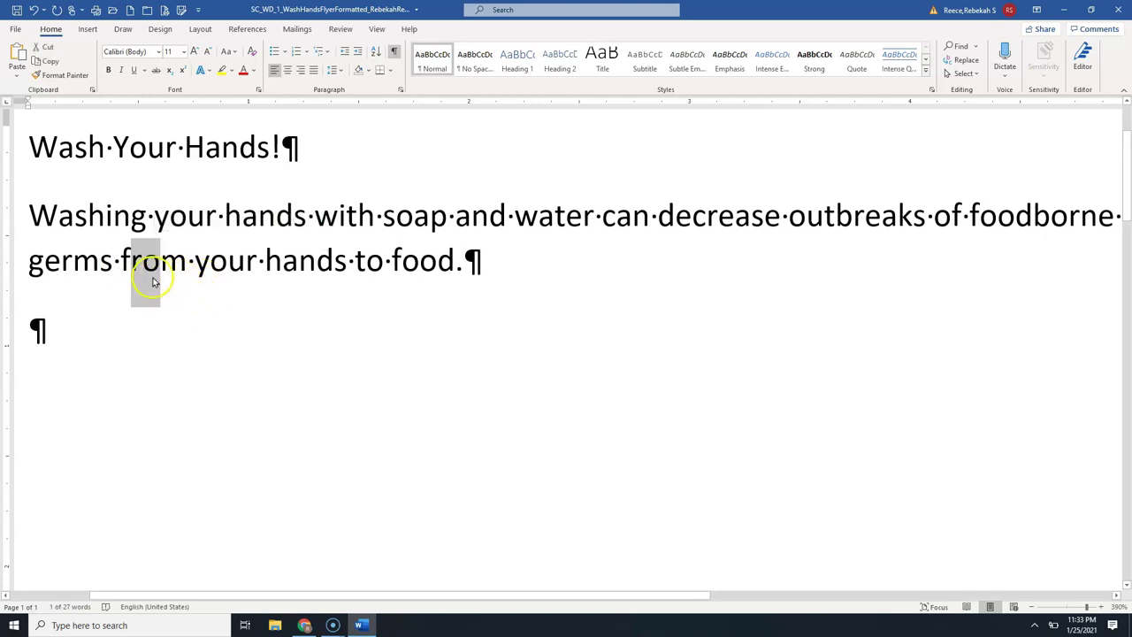
pyautogui.click(191, 271)
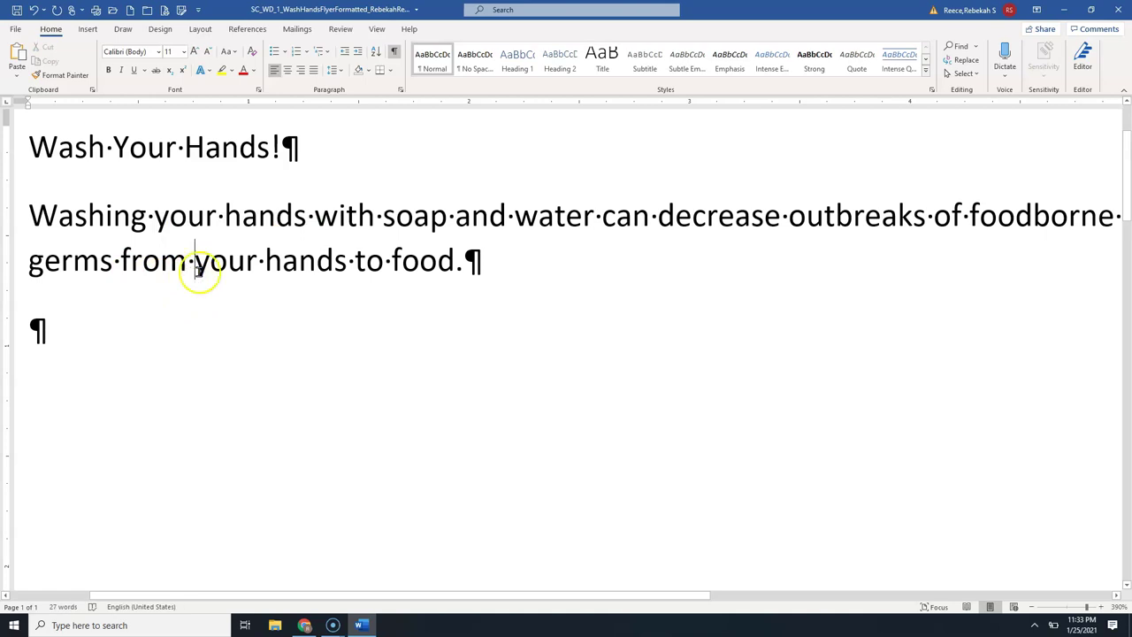
pyautogui.click(505, 263)
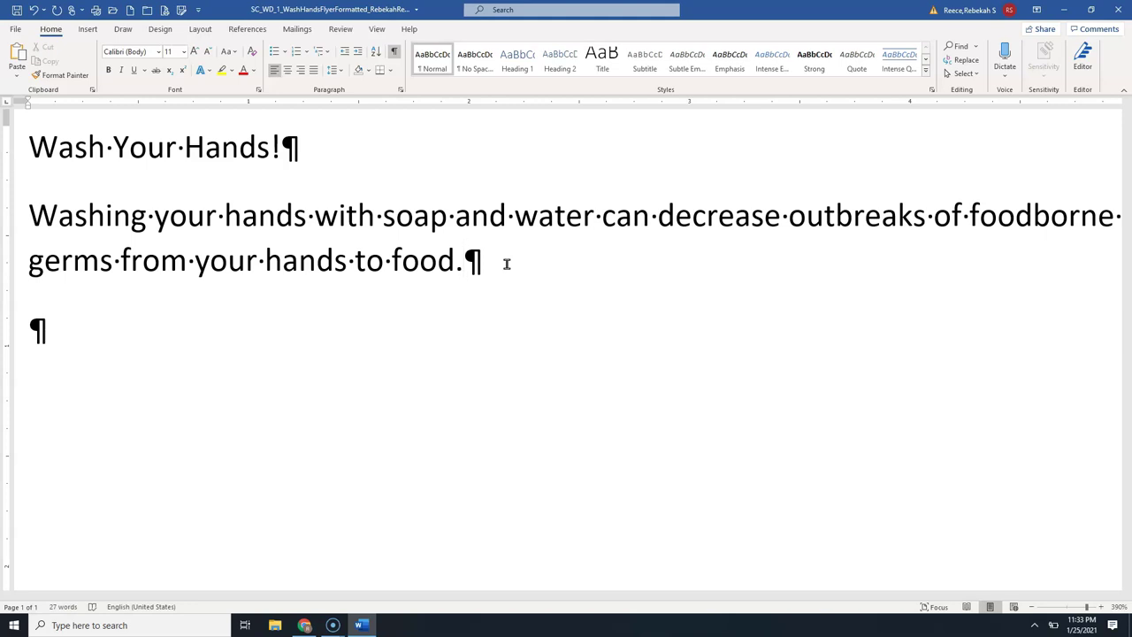
# - Run the Editor spelling and grammar check on the document from the empty last paragraph, and close its results
pyautogui.click(168, 314)
pyautogui.click(342, 31)
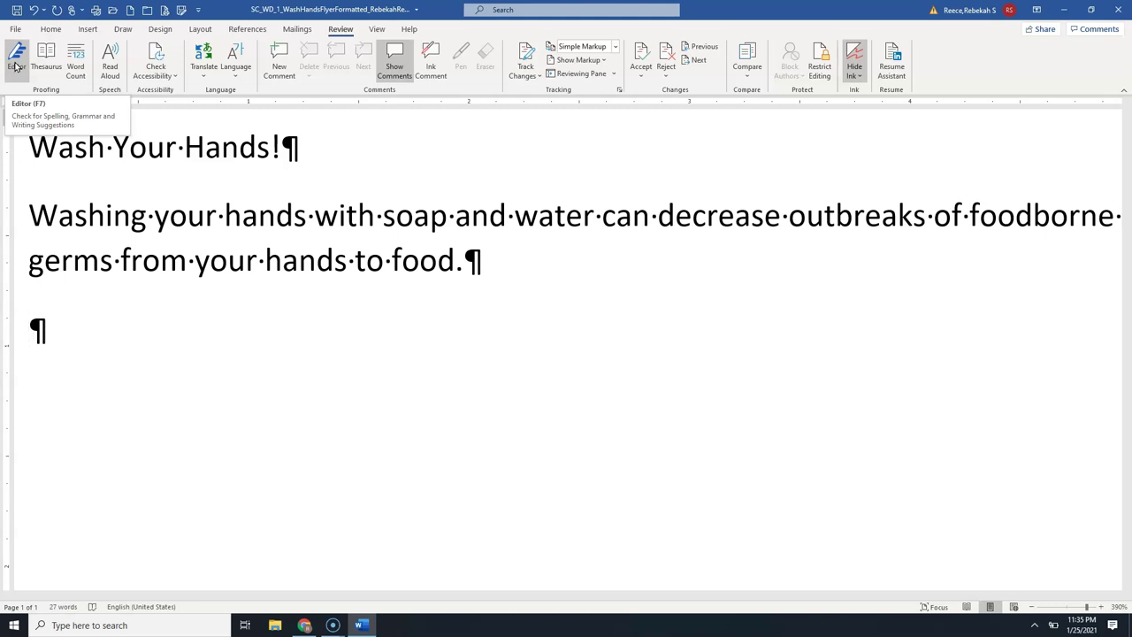
pyautogui.click(15, 67)
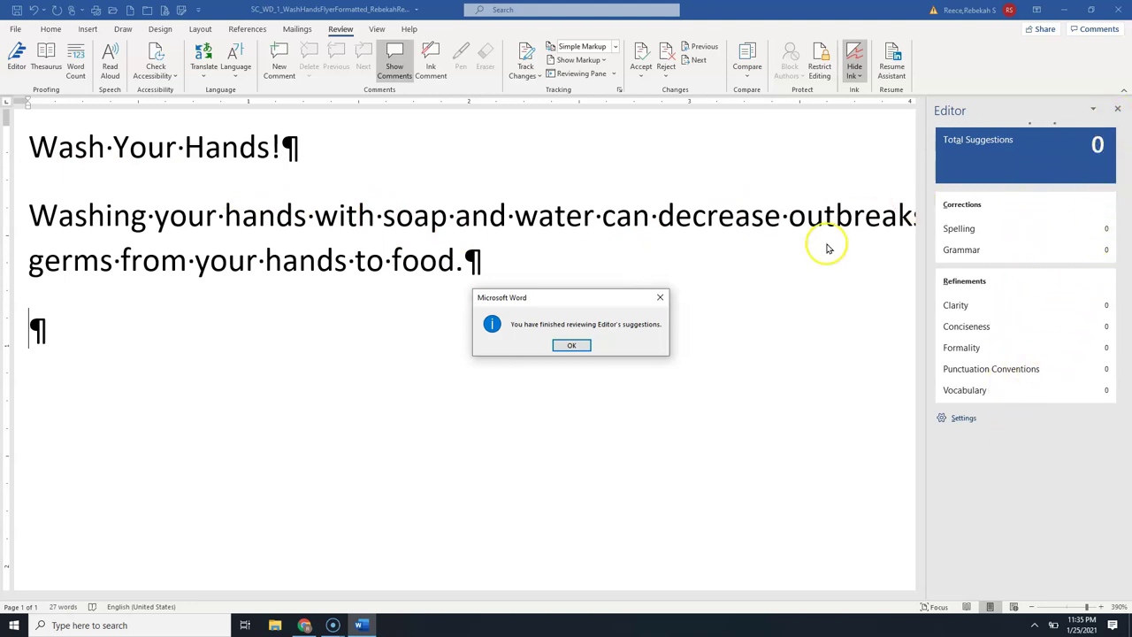
pyautogui.click(573, 346)
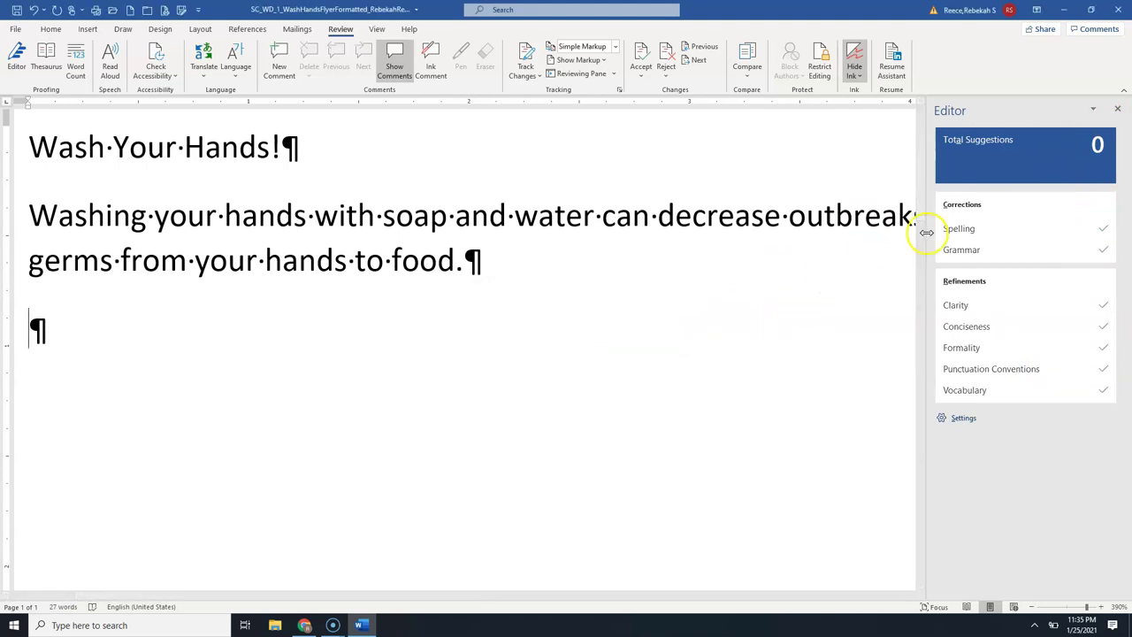
pyautogui.click(1116, 108)
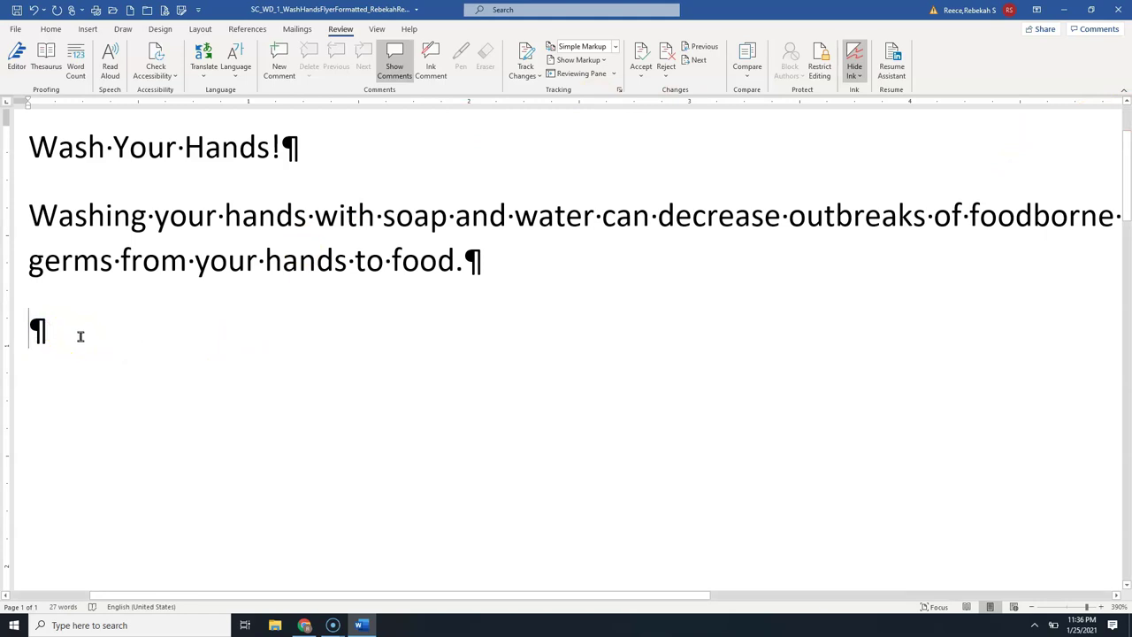
# - Enter "How?" in the empty paragraph and start a new paragraph with "Wet hands with clen", keeping the deliberate misspelling
pyautogui.write('How?')
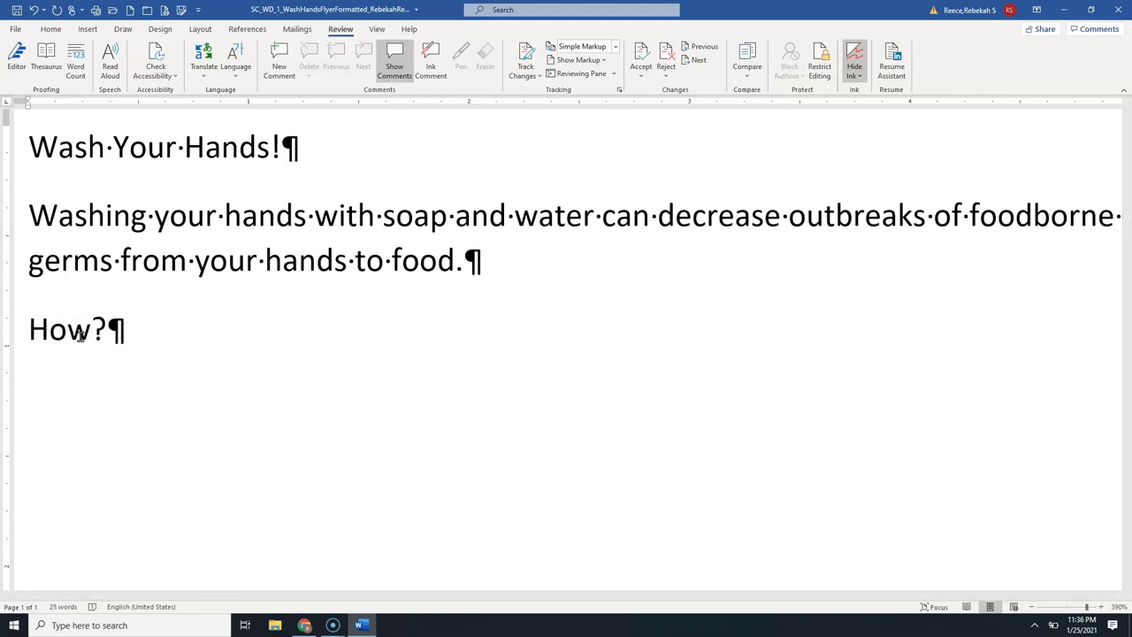
pyautogui.press('Return')
pyautogui.write('WEt')
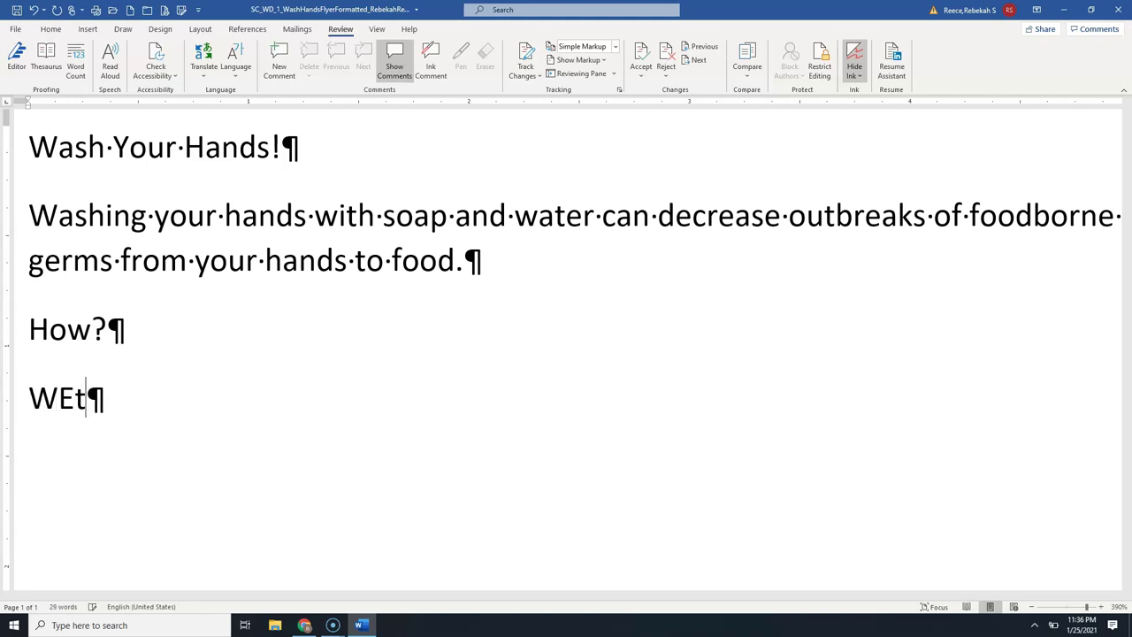
pyautogui.press('BackSpace')
pyautogui.press('BackSpace')
pyautogui.write('et hands with clea')
pyautogui.press('BackSpace')
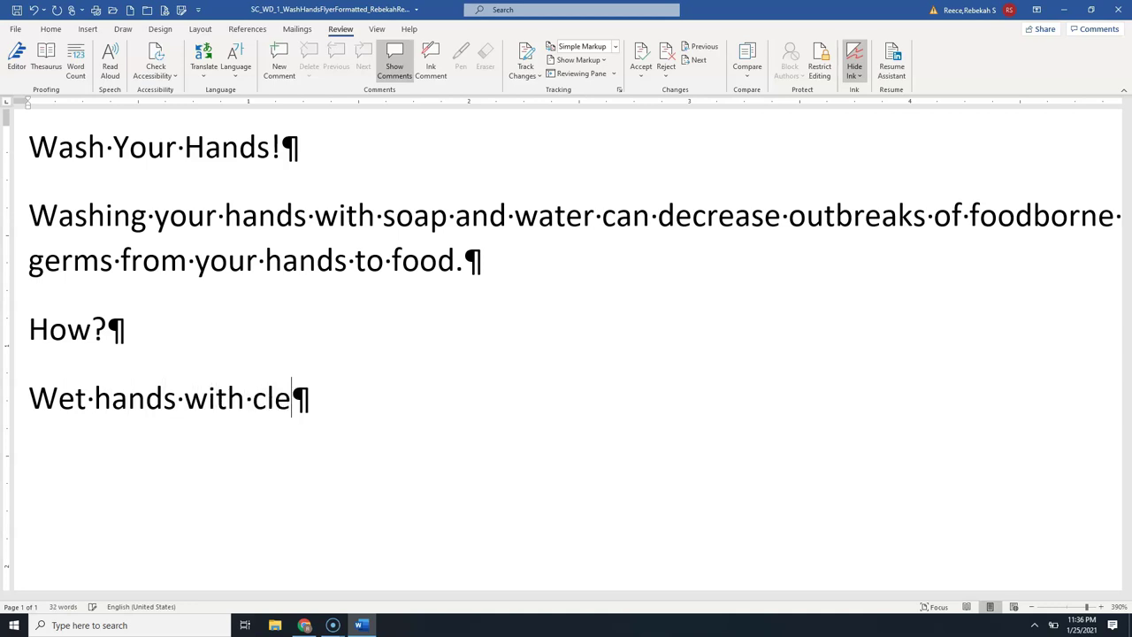
pyautogui.write('n')
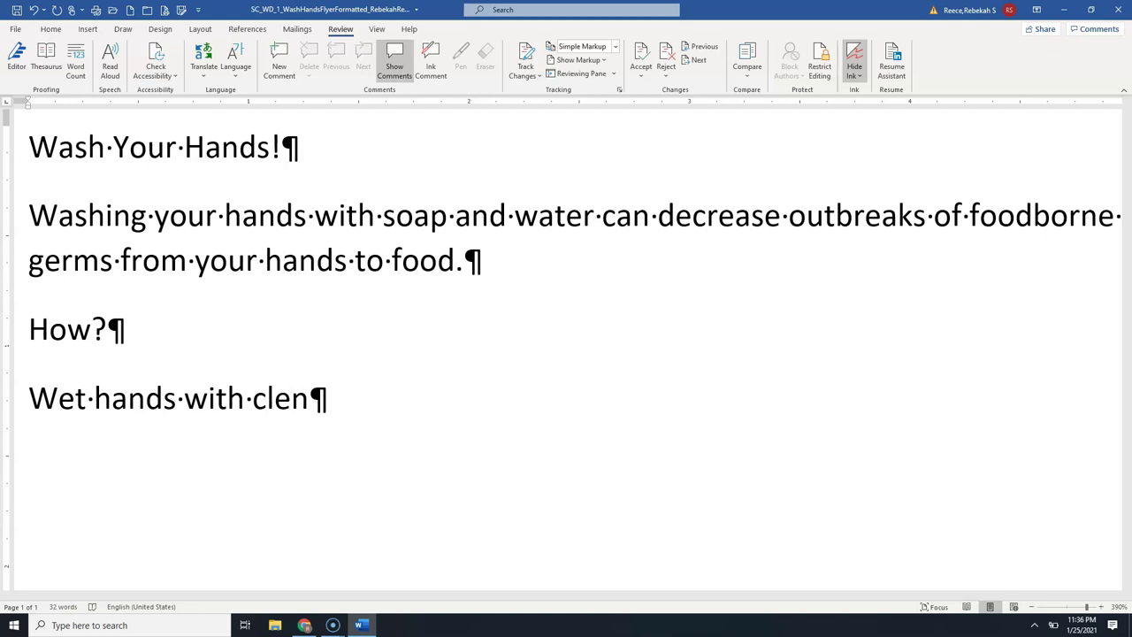
# - Finish the handwashing instruction with ", running water, and apply soap."
pyautogui.write(', ')
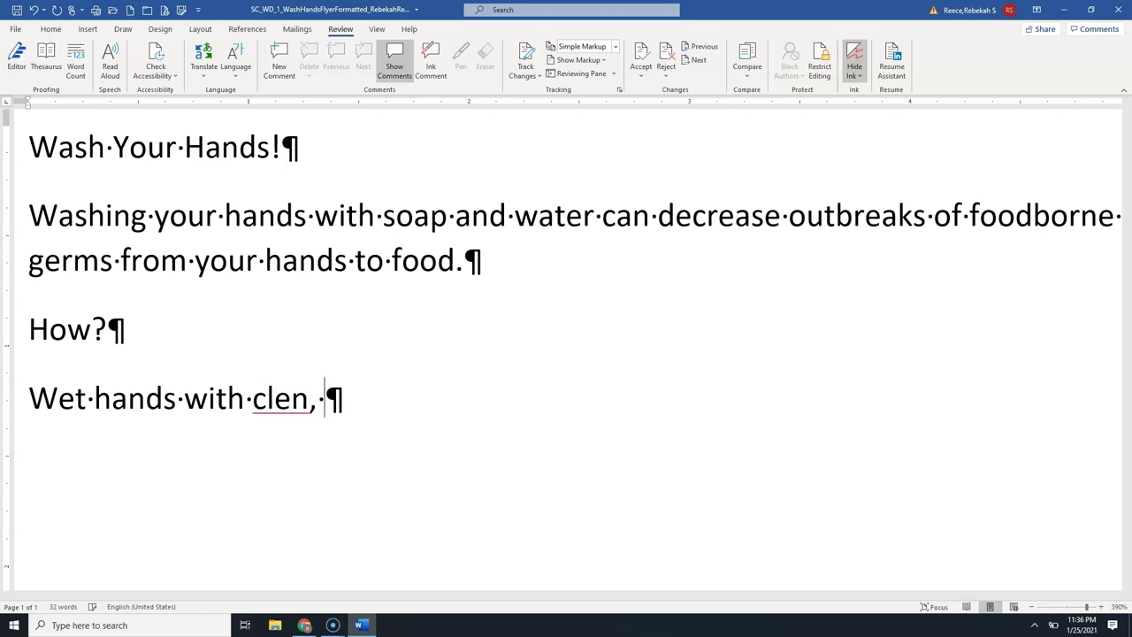
pyautogui.write('running w')
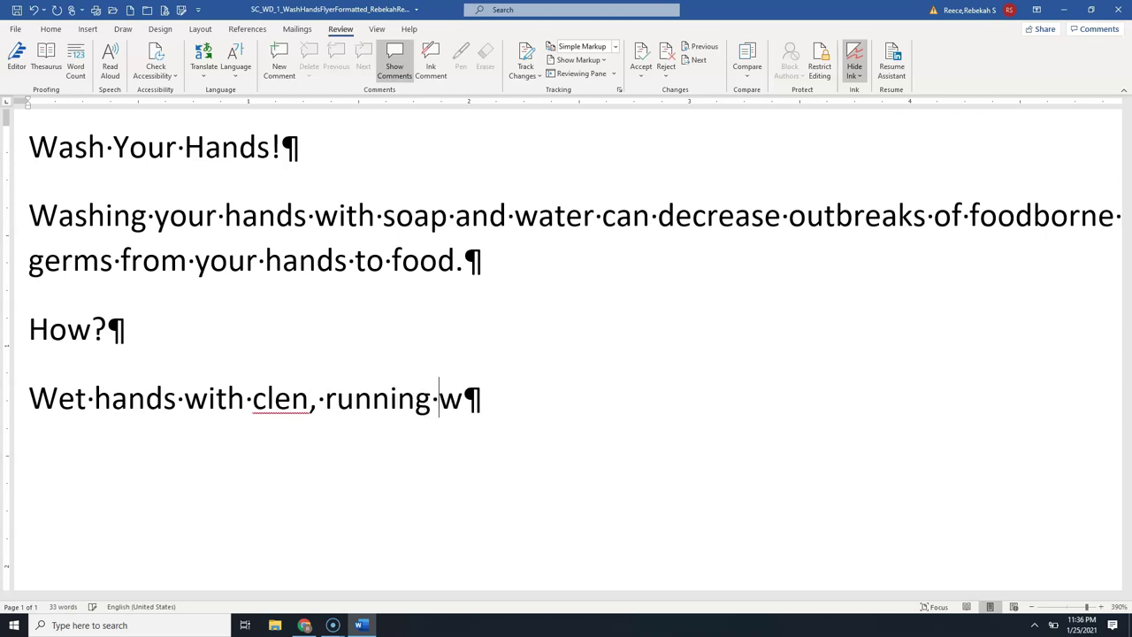
pyautogui.write('ater, and')
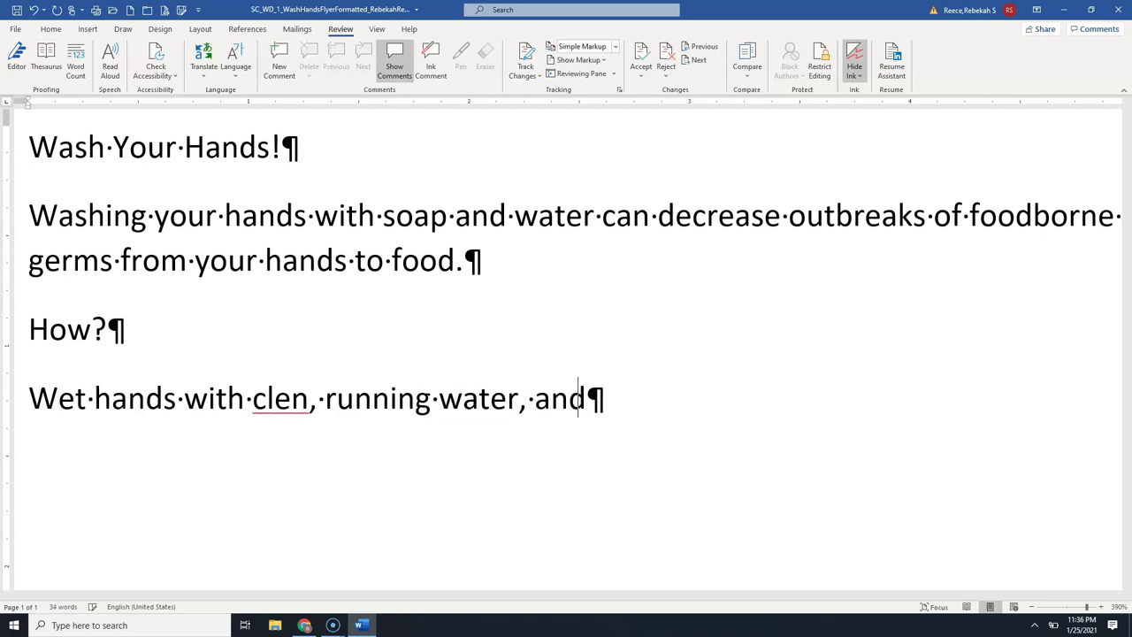
pyautogui.write(' apply soap.')
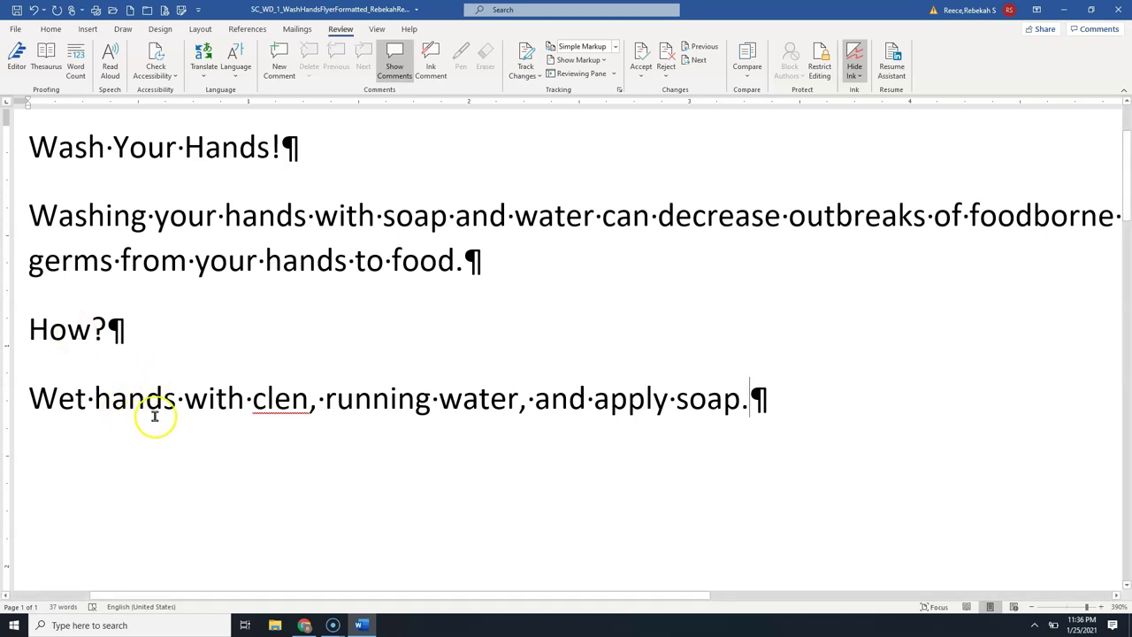
# - Replace the misspelled "clen" with the suggested spelling "clean"
pyautogui.rightClick(291, 401)
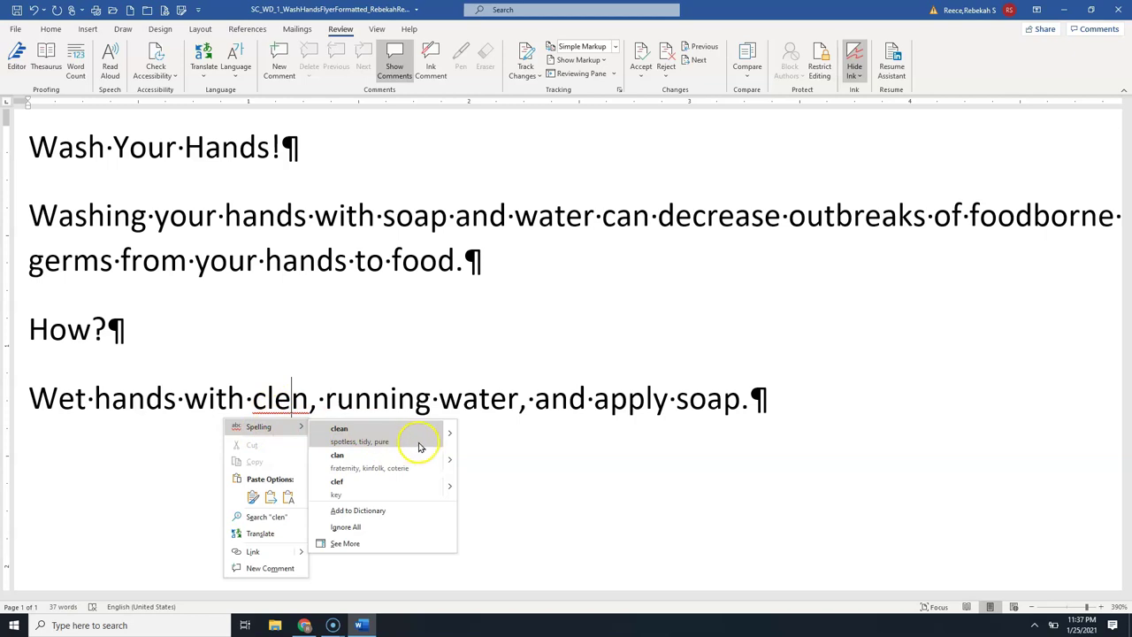
pyautogui.click(393, 433)
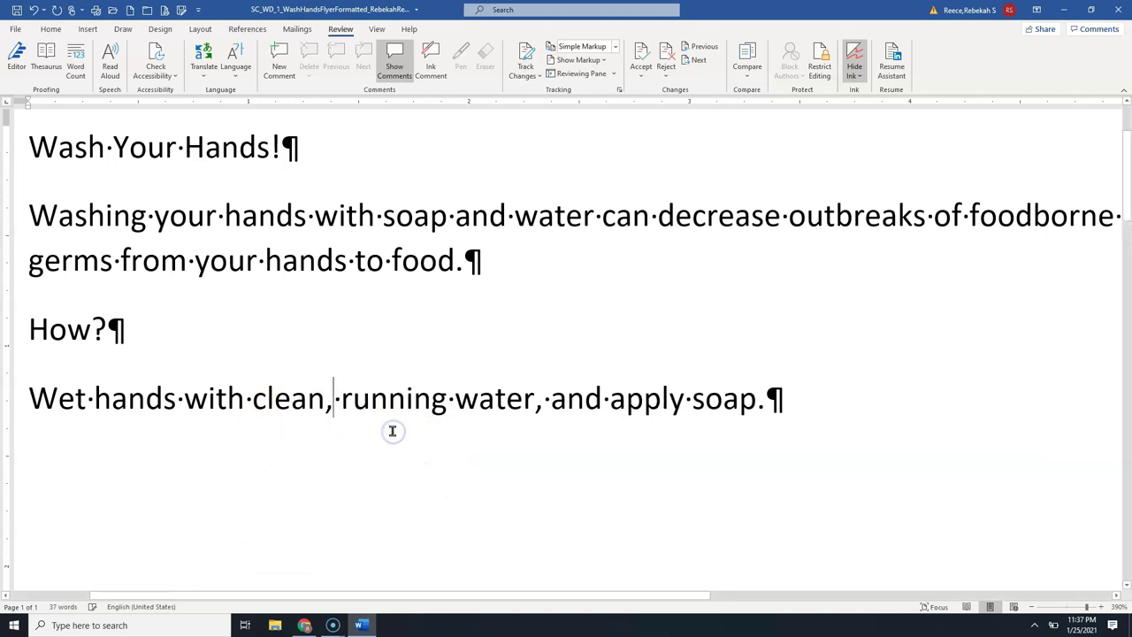
pyautogui.click(386, 433)
pyautogui.click(657, 337)
# - Add a paragraph after the soap instruction reading "Lather hands (palms, backs, below nails, between fingers, around thumbs)"
pyautogui.click(766, 387)
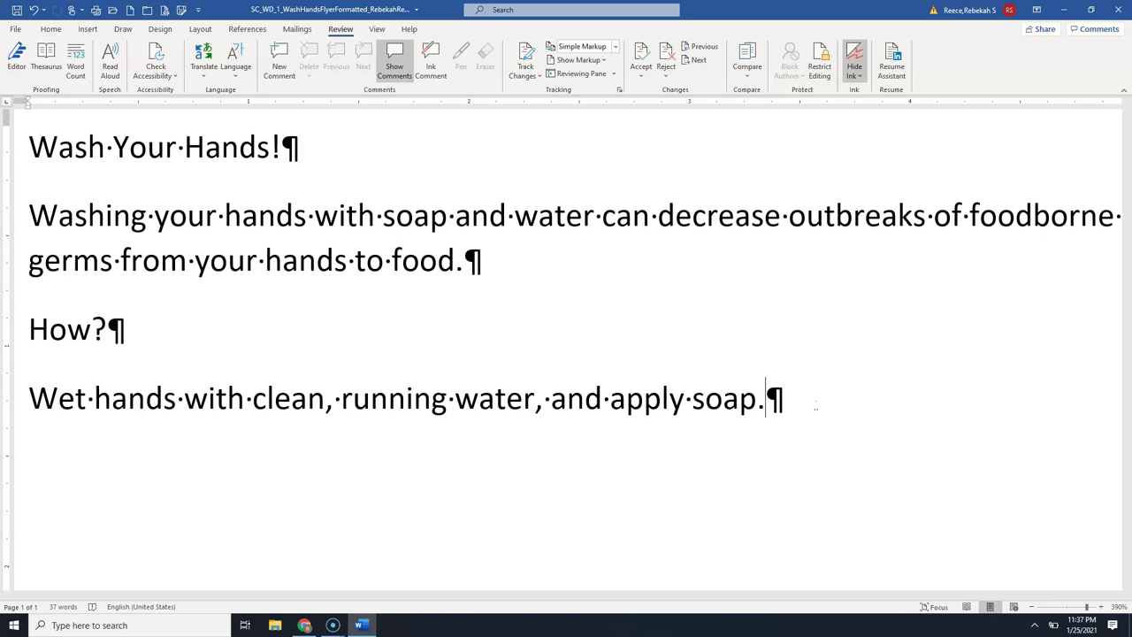
pyautogui.press('Return')
pyautogui.write('Lather hands (palms, backs, below nails, b')
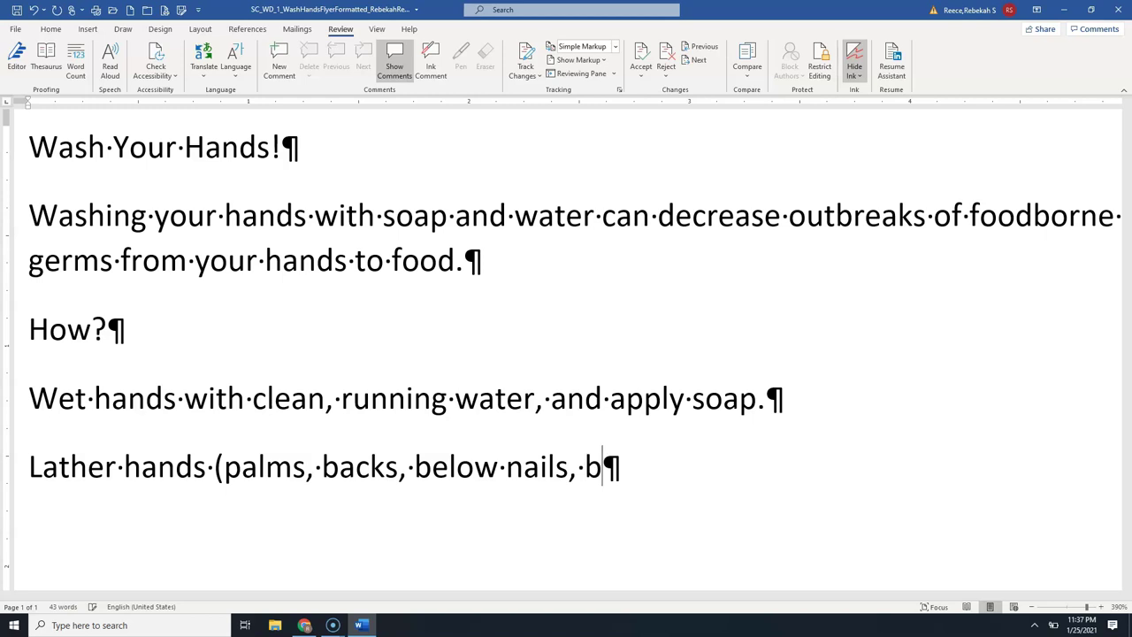
pyautogui.write('etween')
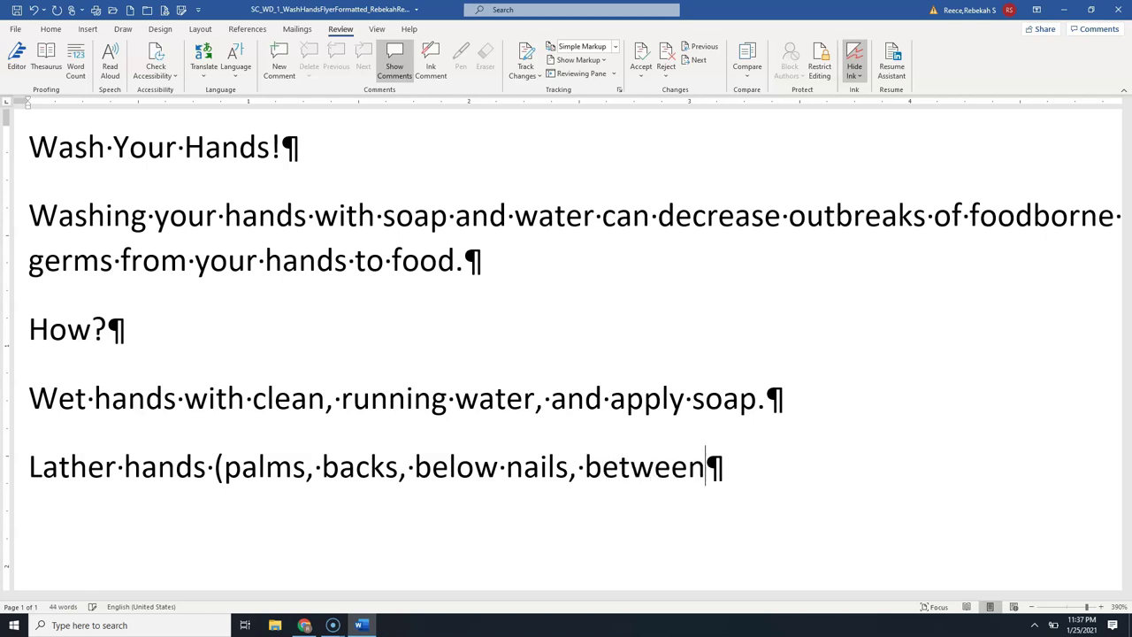
pyautogui.write(' finge')
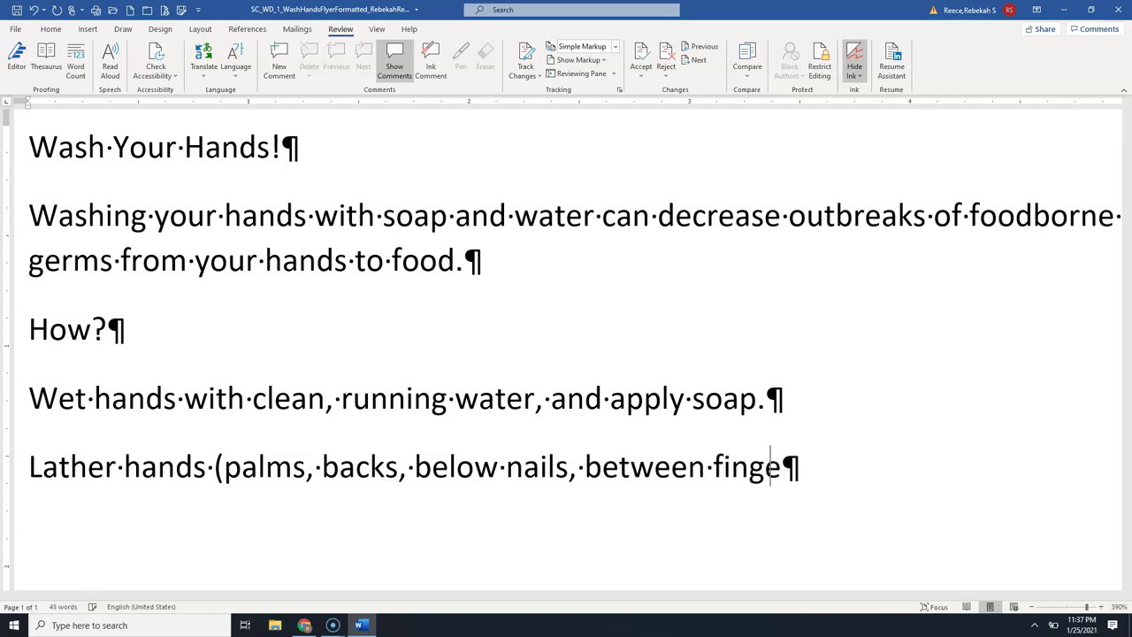
pyautogui.write('rs, ar')
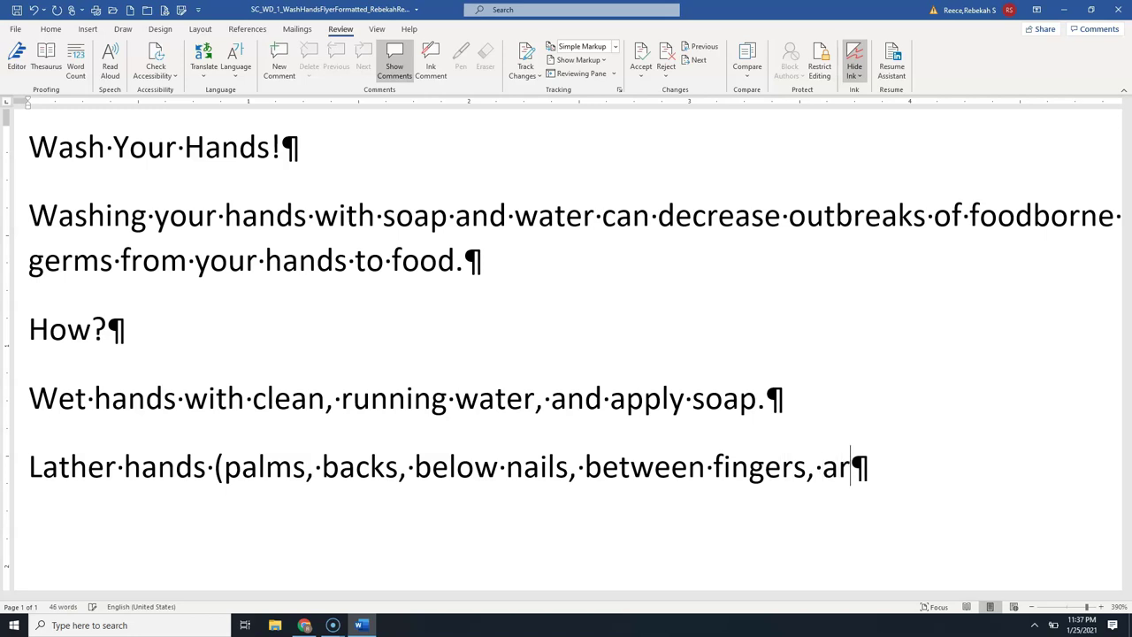
pyautogui.write('ound thum')
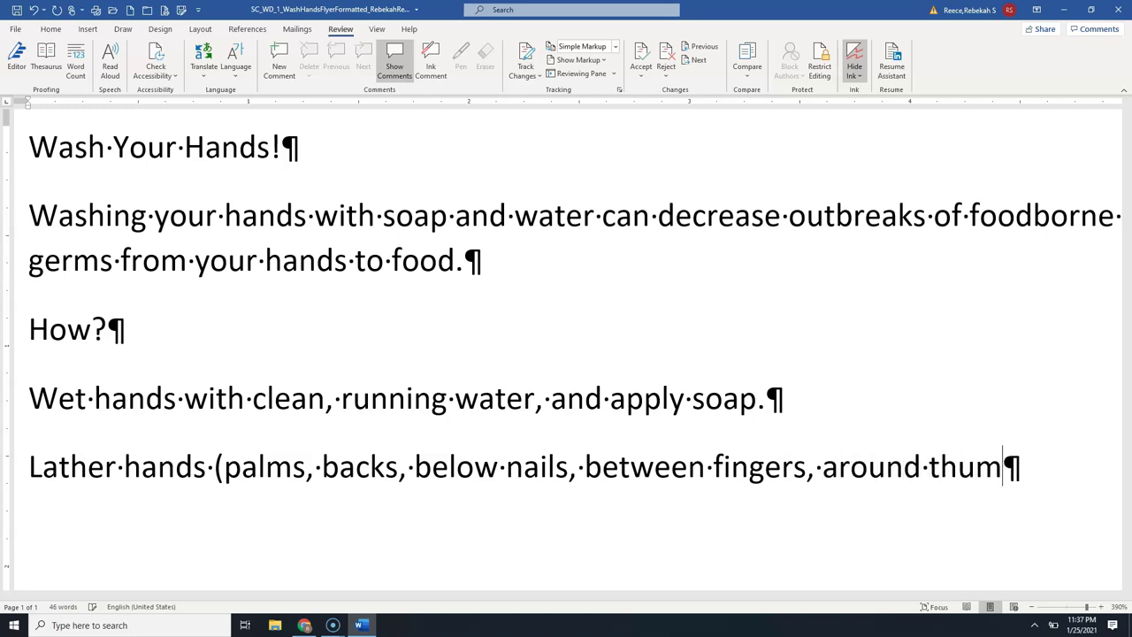
pyautogui.write('bs)')
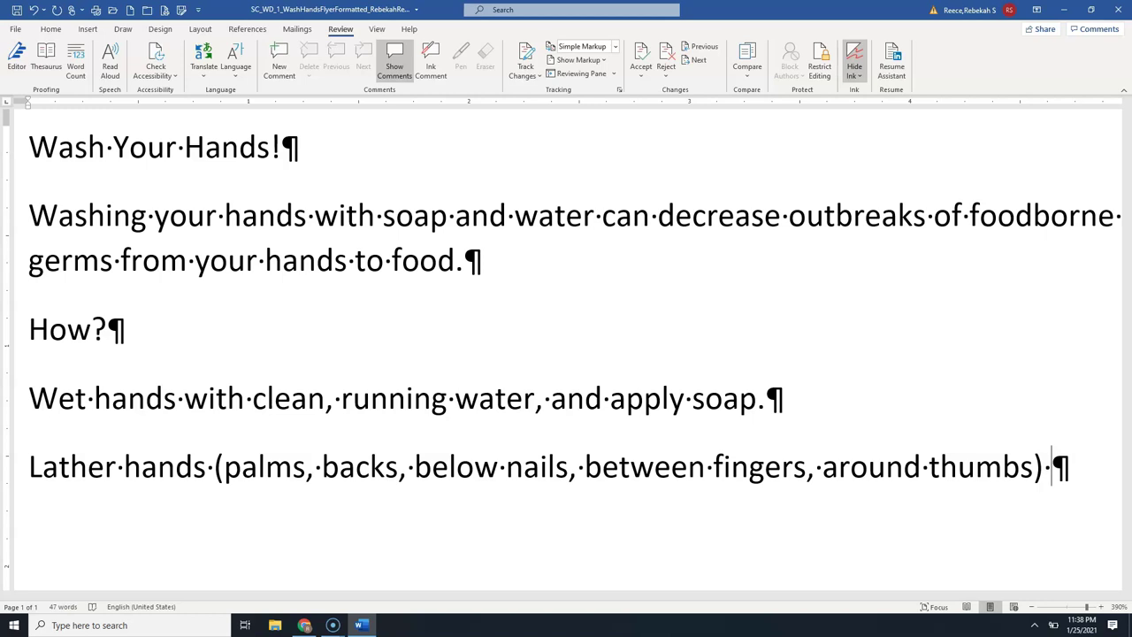
# - Finish the lathering instruction with "by rubbing them together with the soap." and start a new paragraph
pyautogui.write('br')
pyautogui.press('BackSpace')
pyautogui.write('y')
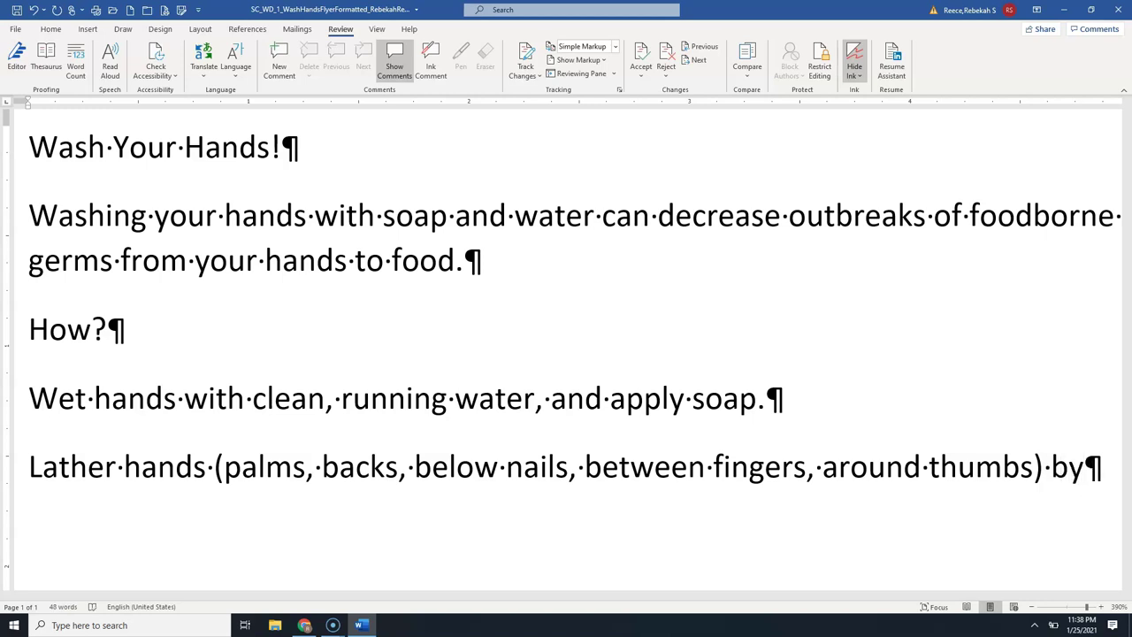
pyautogui.write(' rub')
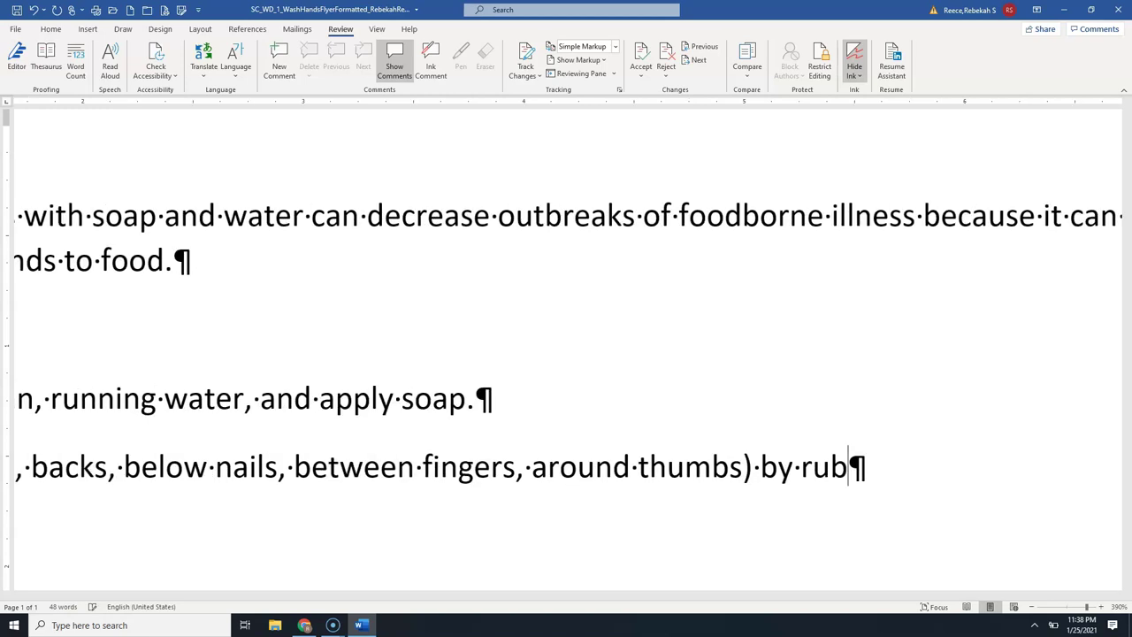
pyautogui.write('bing them t')
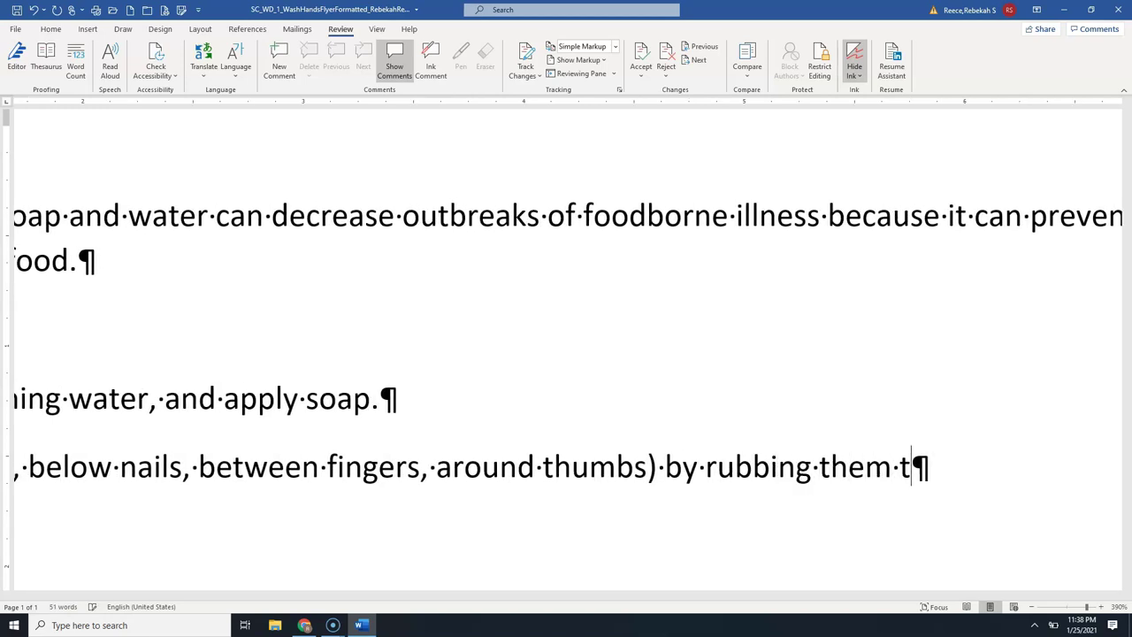
pyautogui.write('ogeth')
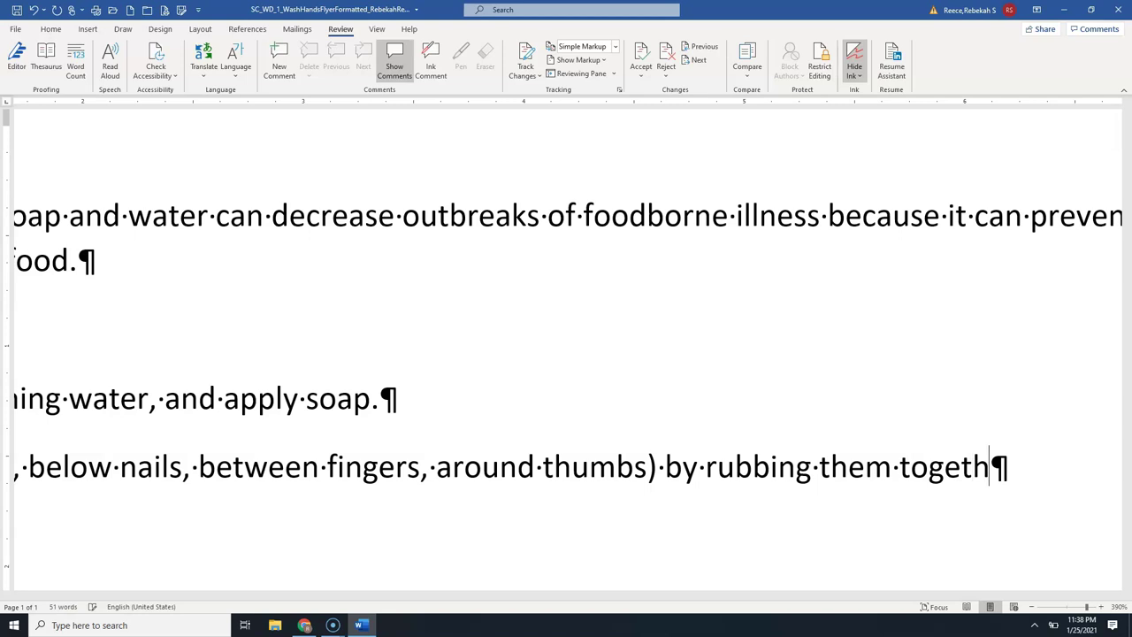
pyautogui.write('er with ')
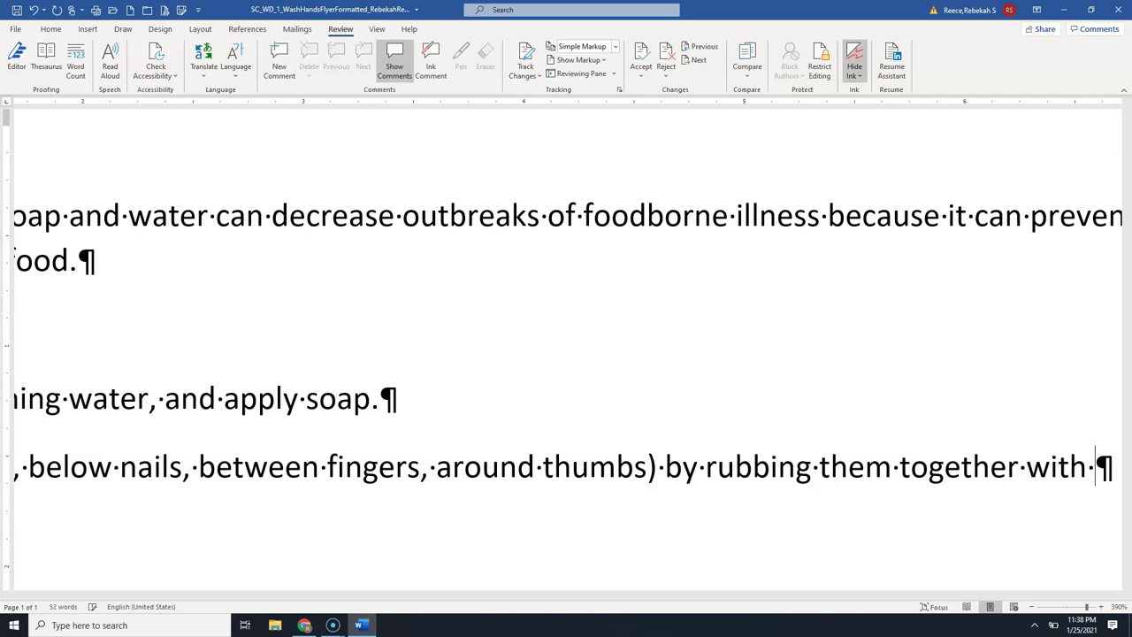
pyautogui.write('the ')
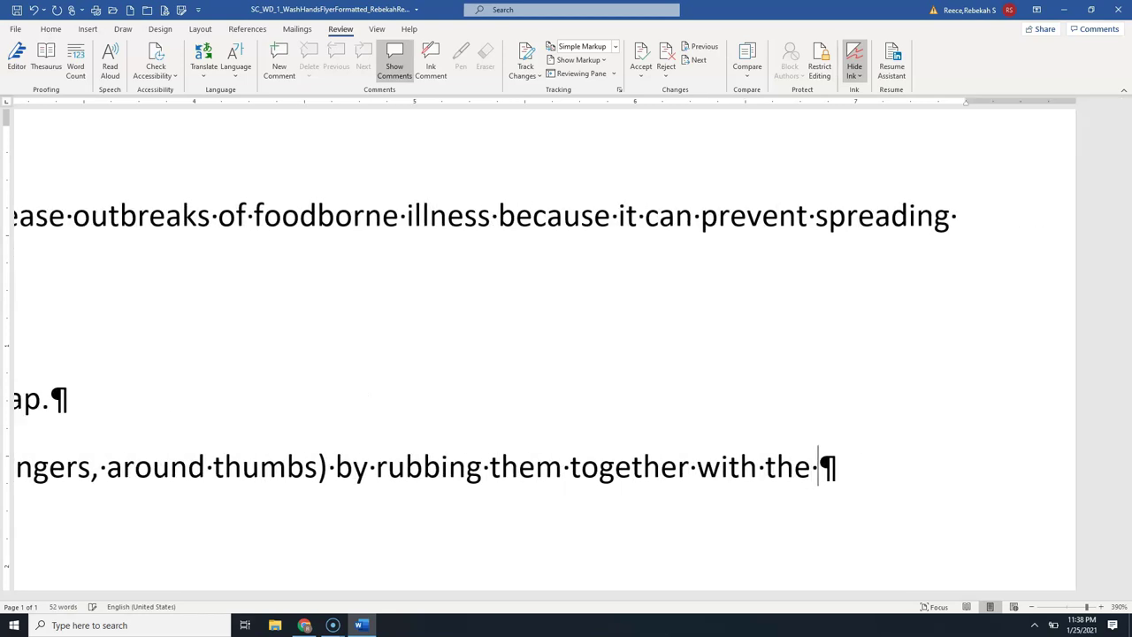
pyautogui.write('soap.')
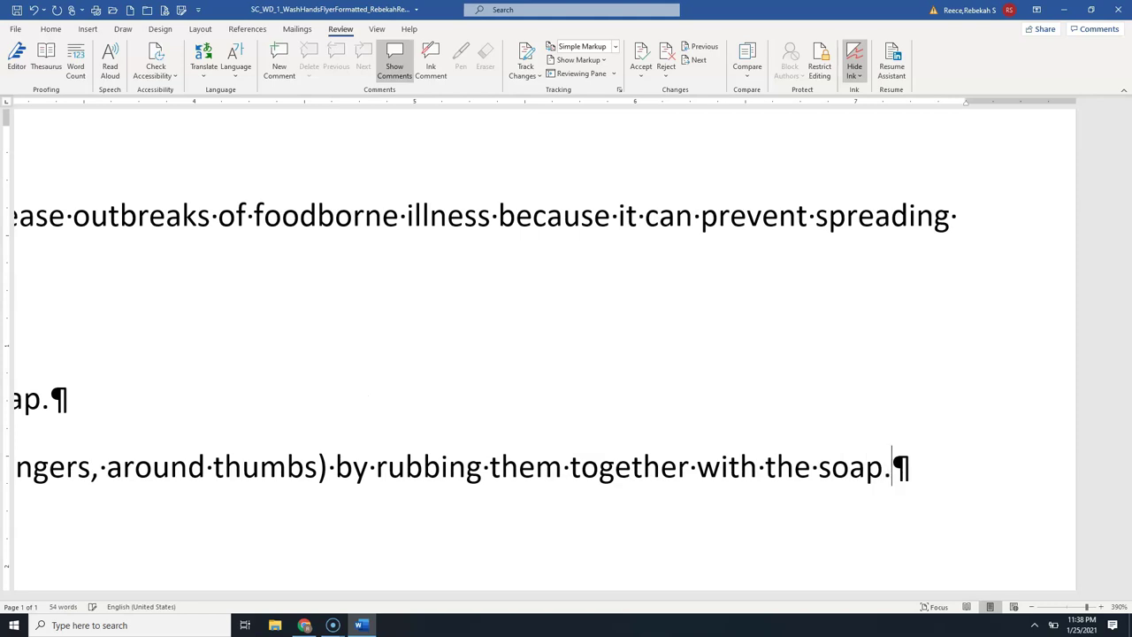
pyautogui.press('Return')
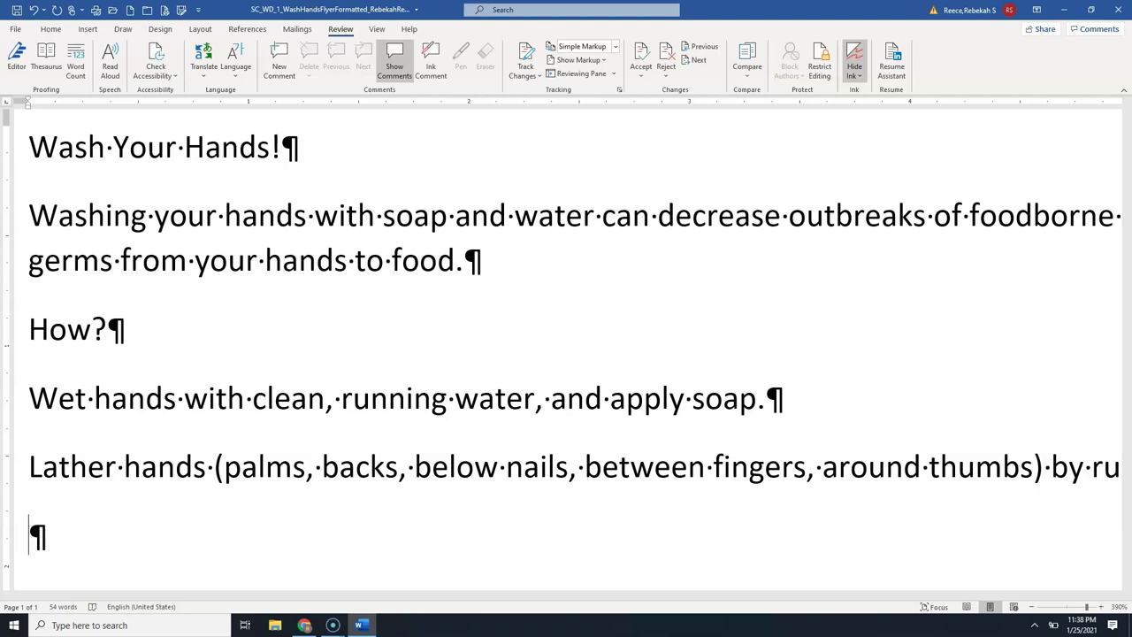
# - Enter "Scrub hands fore at least 20 seconds." as the next instruction, keeping the wrong word "fore", and start a new paragraph
pyautogui.write('Scrub ')
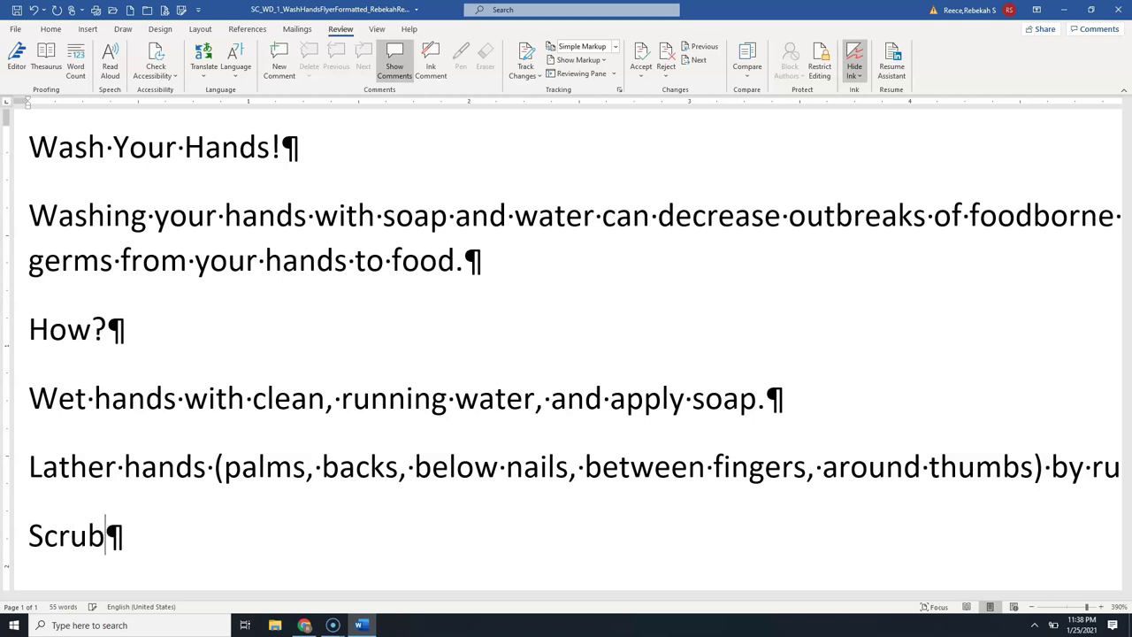
pyautogui.write('ham')
pyautogui.press('BackSpace')
pyautogui.write('nds fore ')
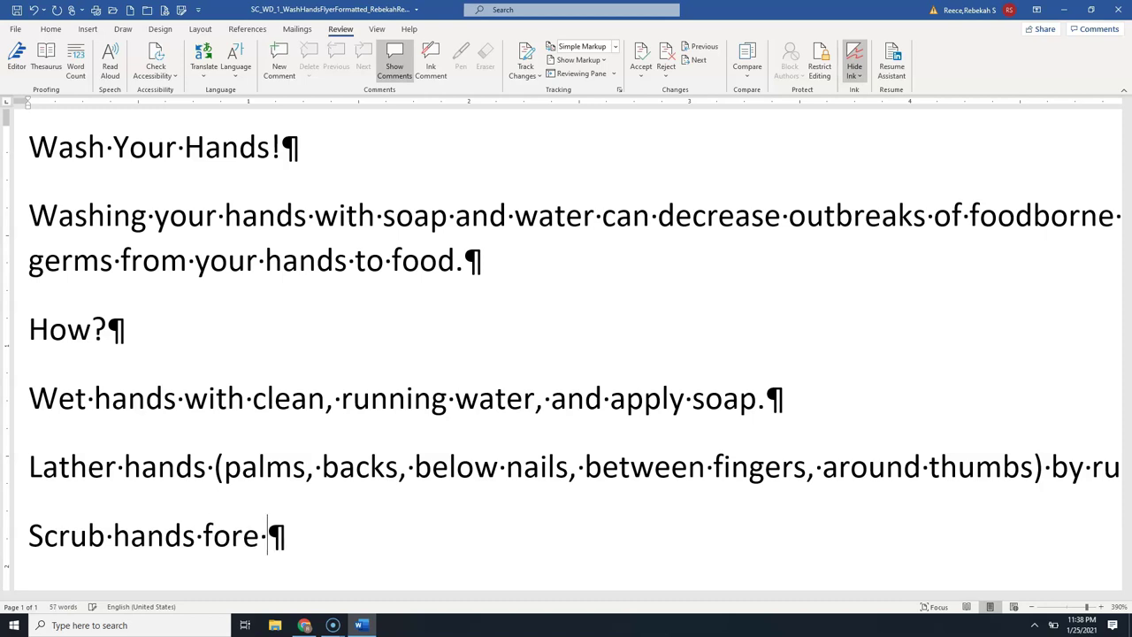
pyautogui.write('at least 2')
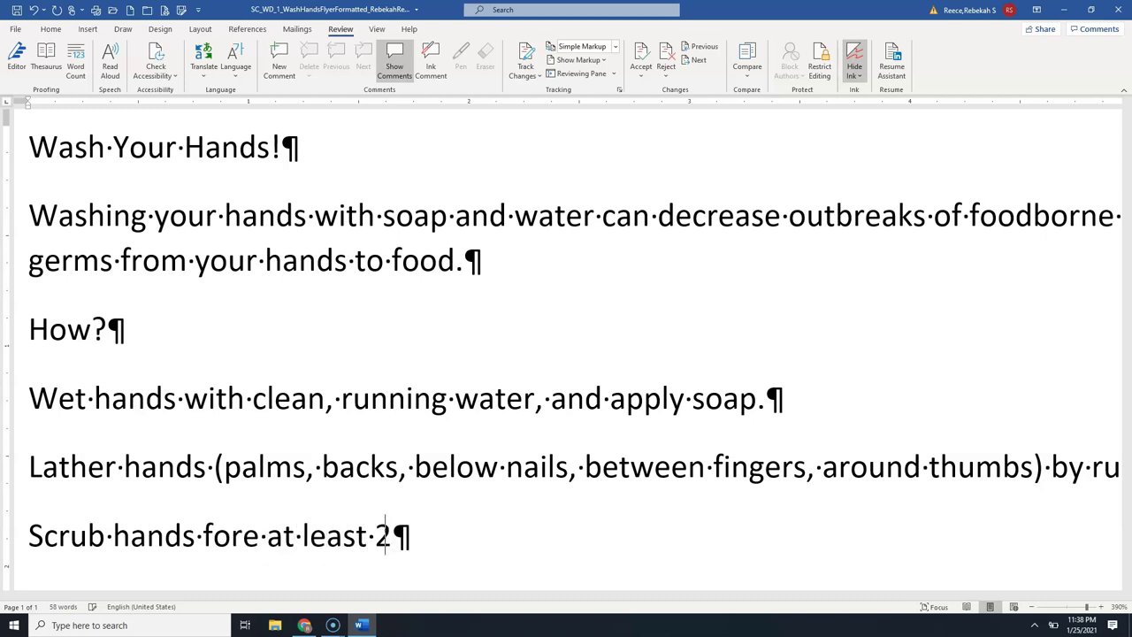
pyautogui.write('0 seconds')
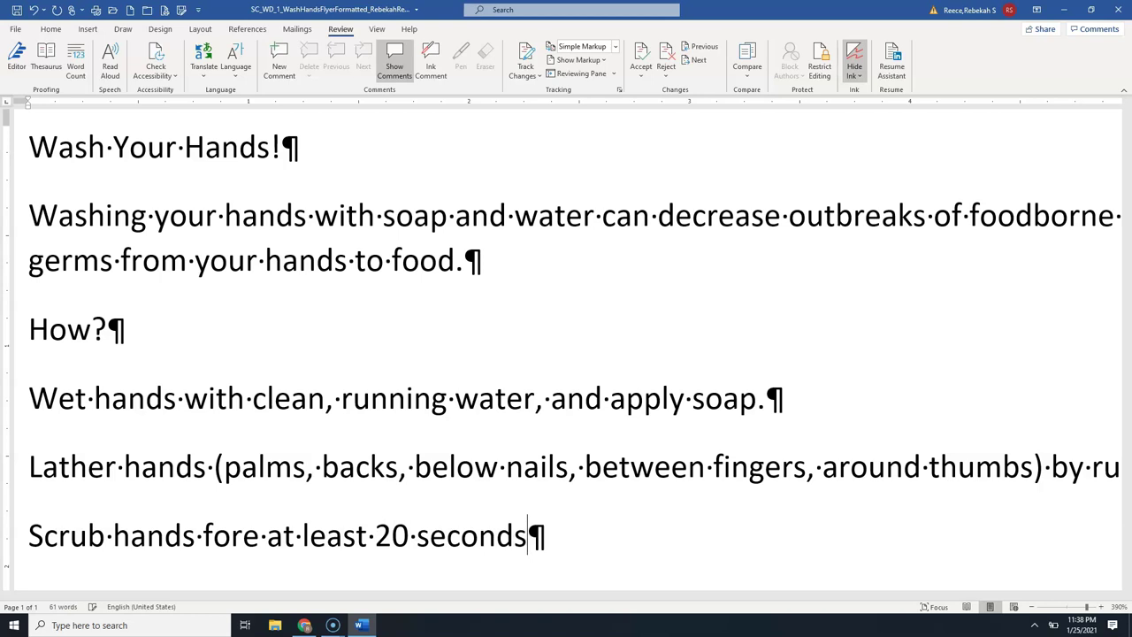
pyautogui.write('.')
pyautogui.press('Return')
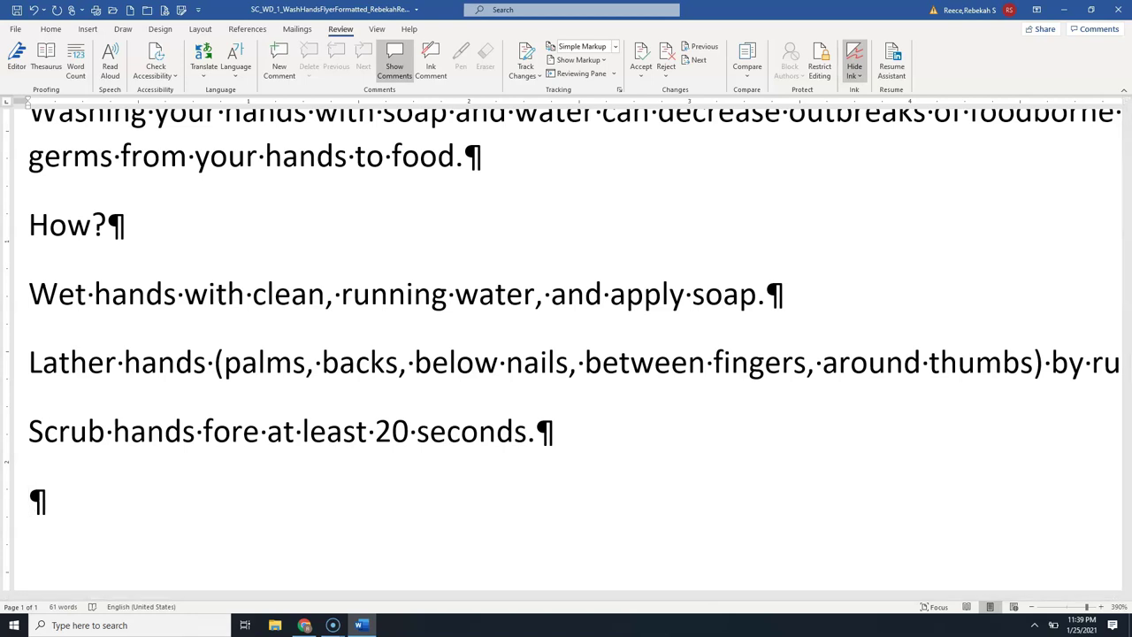
# - Enter "Rinse soap off of hands under clean, running water." as the next instruction and start a new paragraph
pyautogui.write('Rinse')
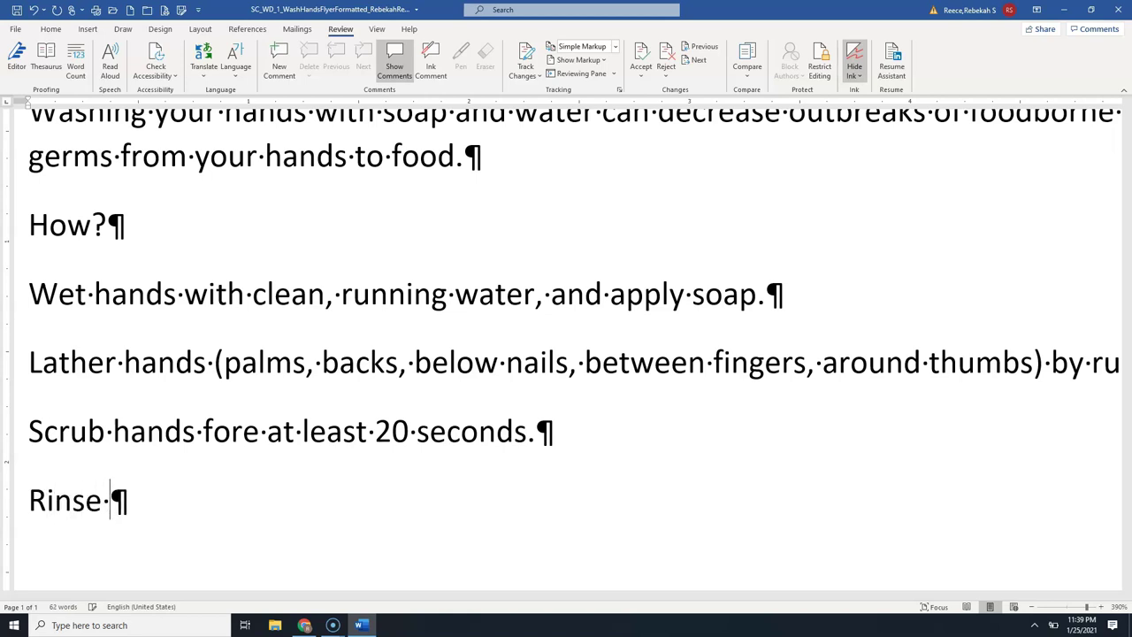
pyautogui.write(' soa')
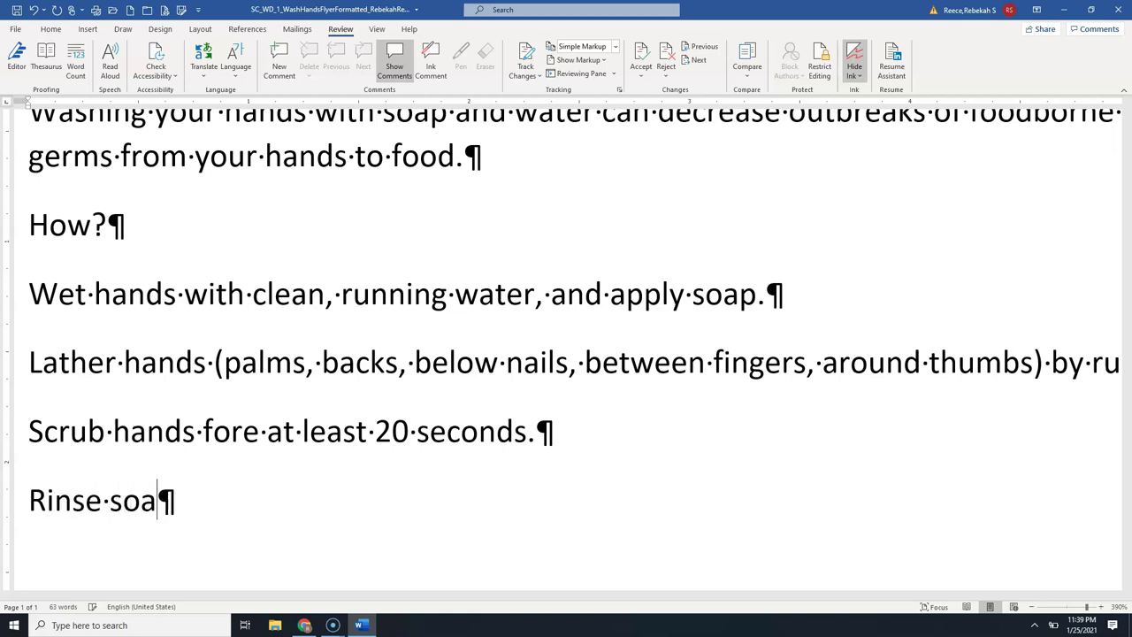
pyautogui.write('p off of hands under clean, running water.')
pyautogui.press('Return')
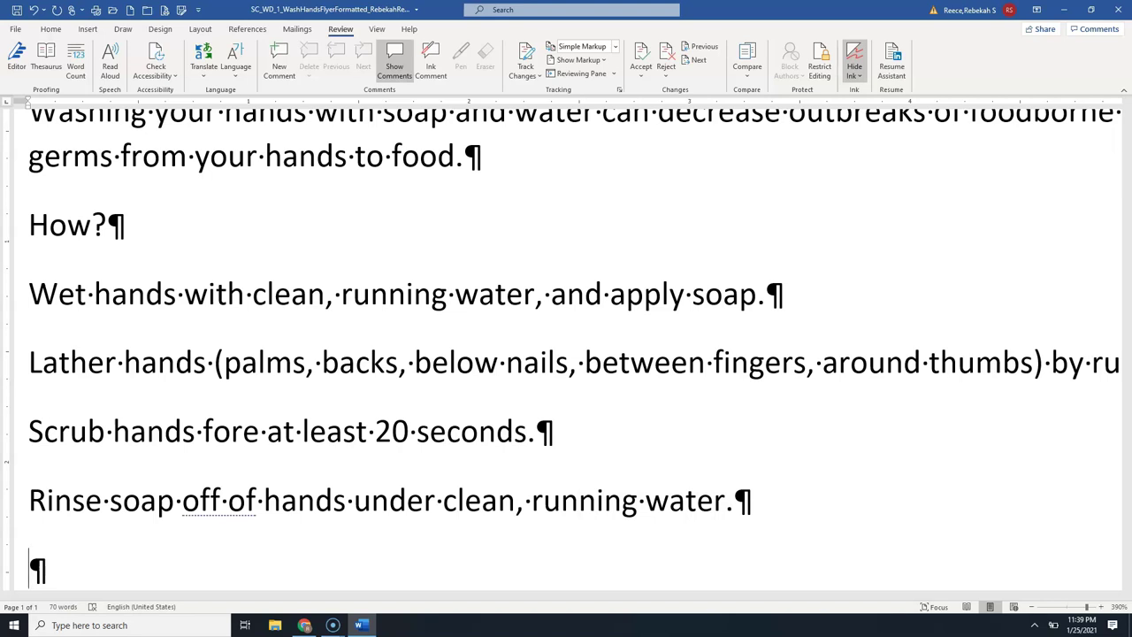
# - Enter the final instruction "Dry hands well using a towel or or an air dryer.", keeping the repeated "or"
pyautogui.write('Dry hna')
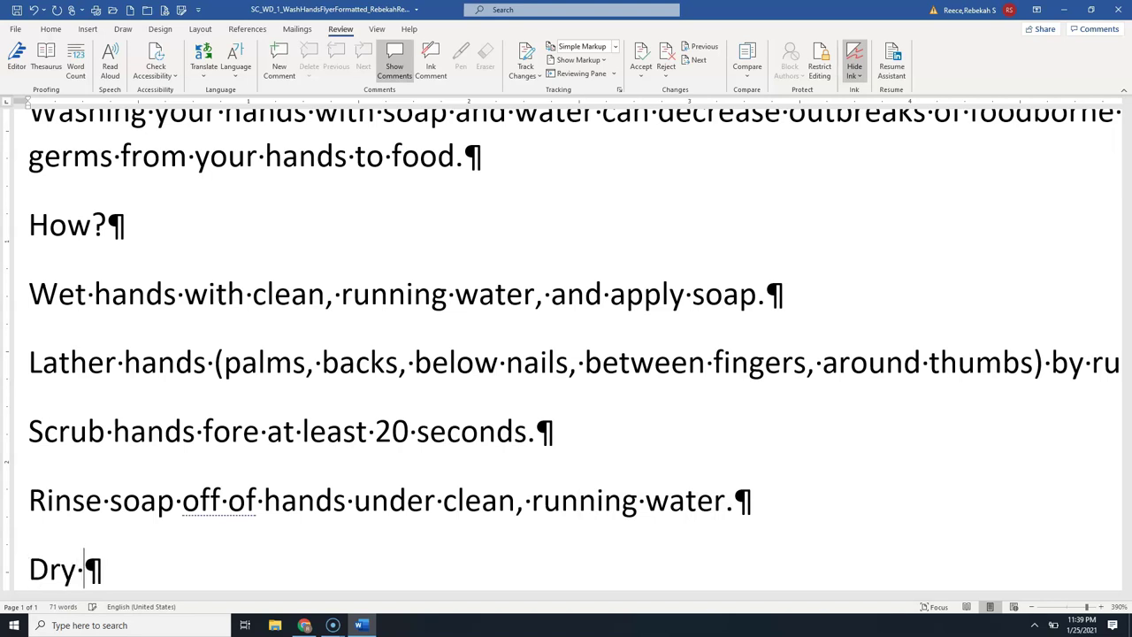
pyautogui.press('BackSpace')
pyautogui.press('BackSpace')
pyautogui.write('ands well u')
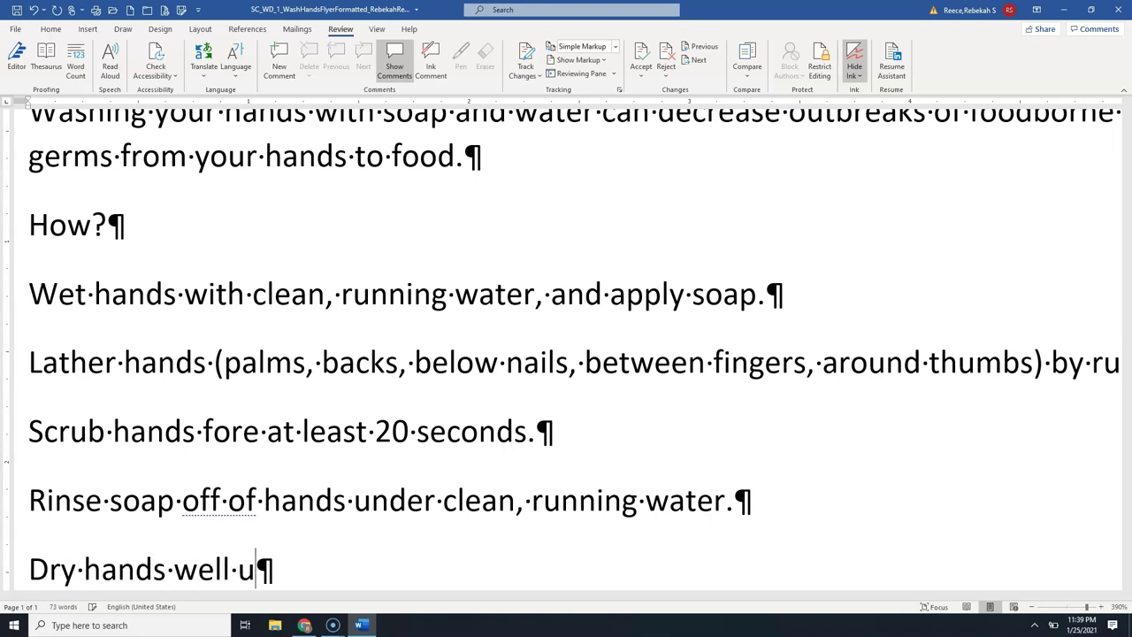
pyautogui.write('sing a t')
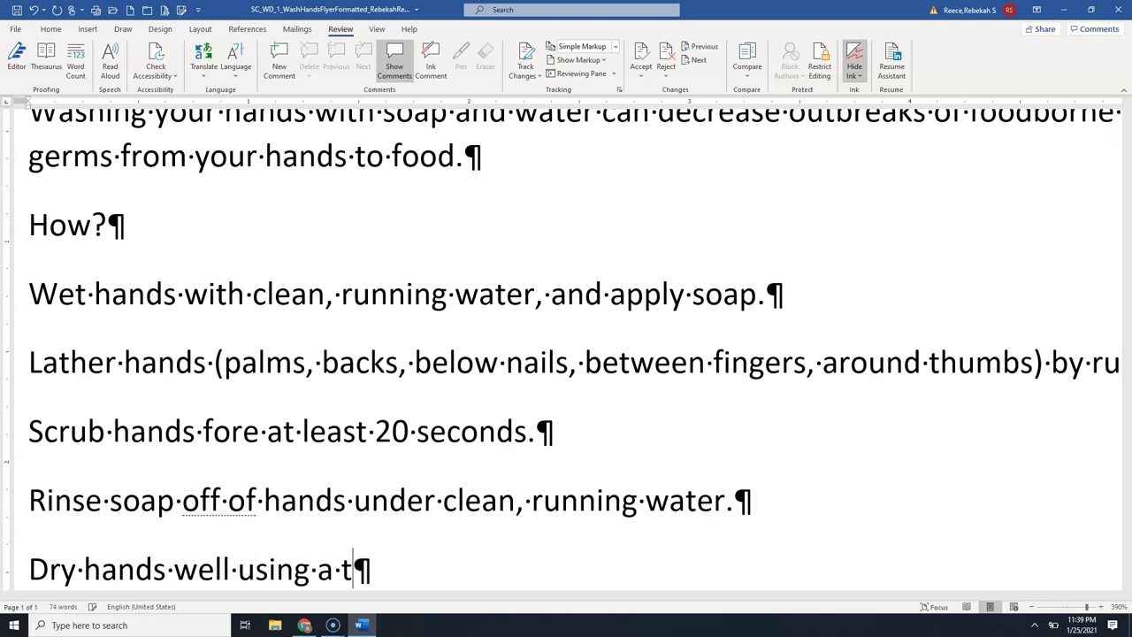
pyautogui.write('owel')
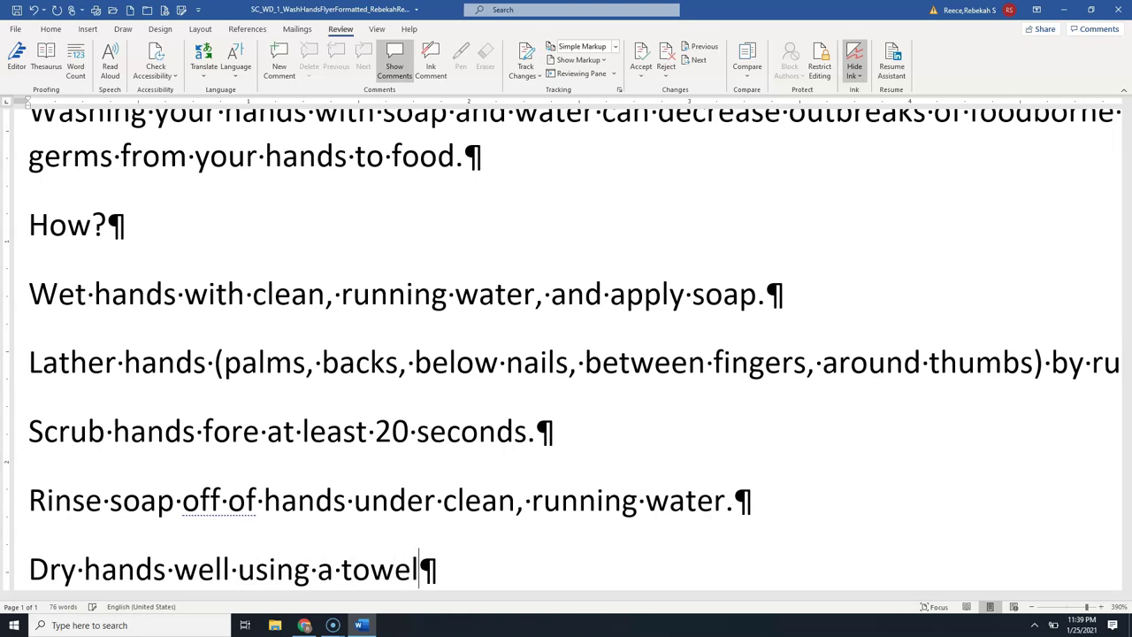
pyautogui.write(' or or and')
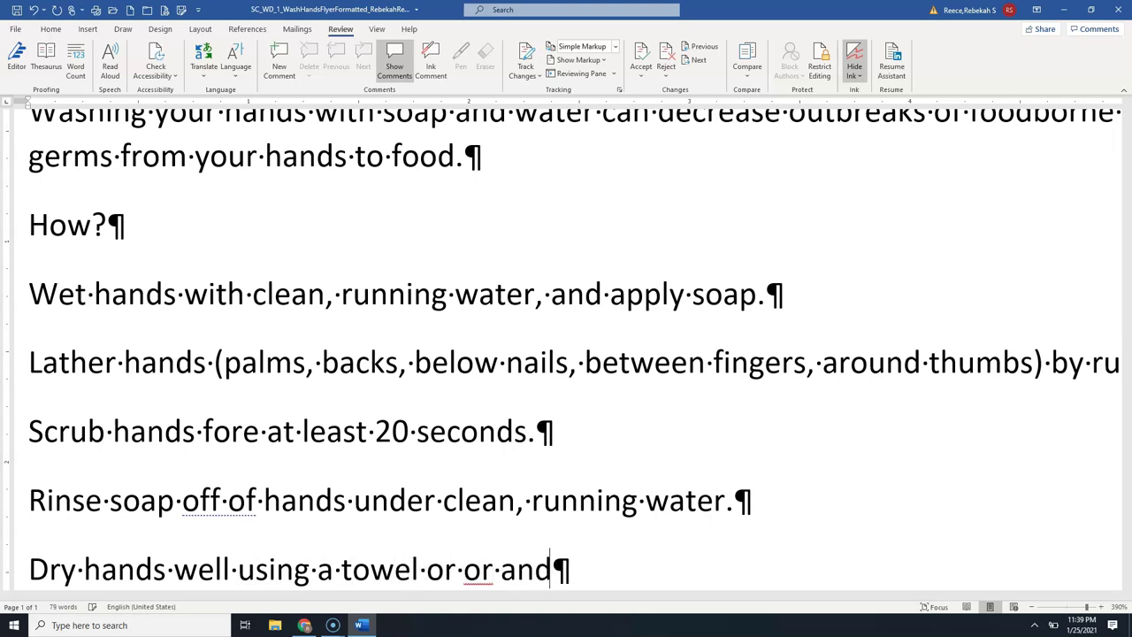
pyautogui.press('BackSpace')
pyautogui.write('air ')
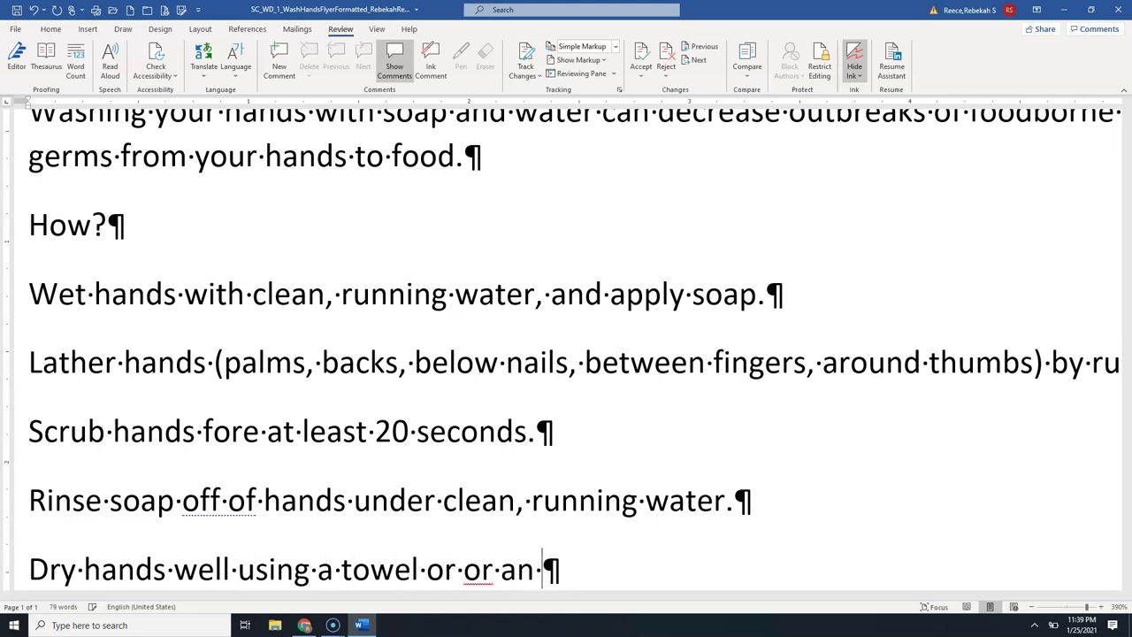
pyautogui.write('dryer')
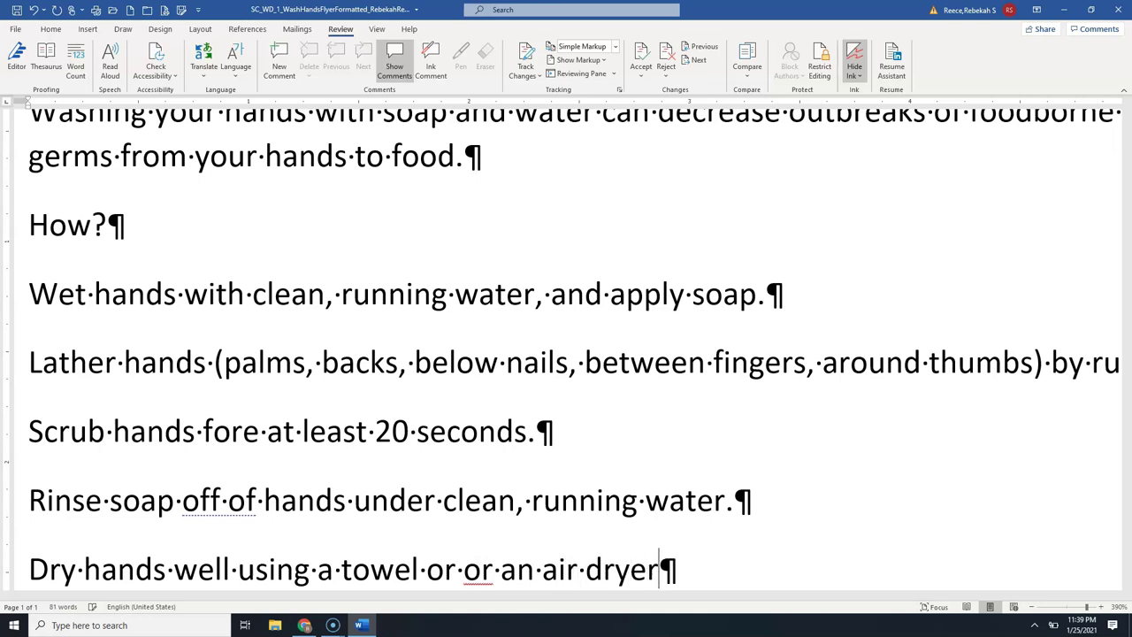
pyautogui.write('..')
pyautogui.press('BackSpace')
# - Proofread the lathering, scrubbing and rinsing instructions, examining the word "fore" in the scrubbing line
pyautogui.click(698, 356)
pyautogui.click(334, 430)
pyautogui.click(243, 433)
pyautogui.click(372, 501)
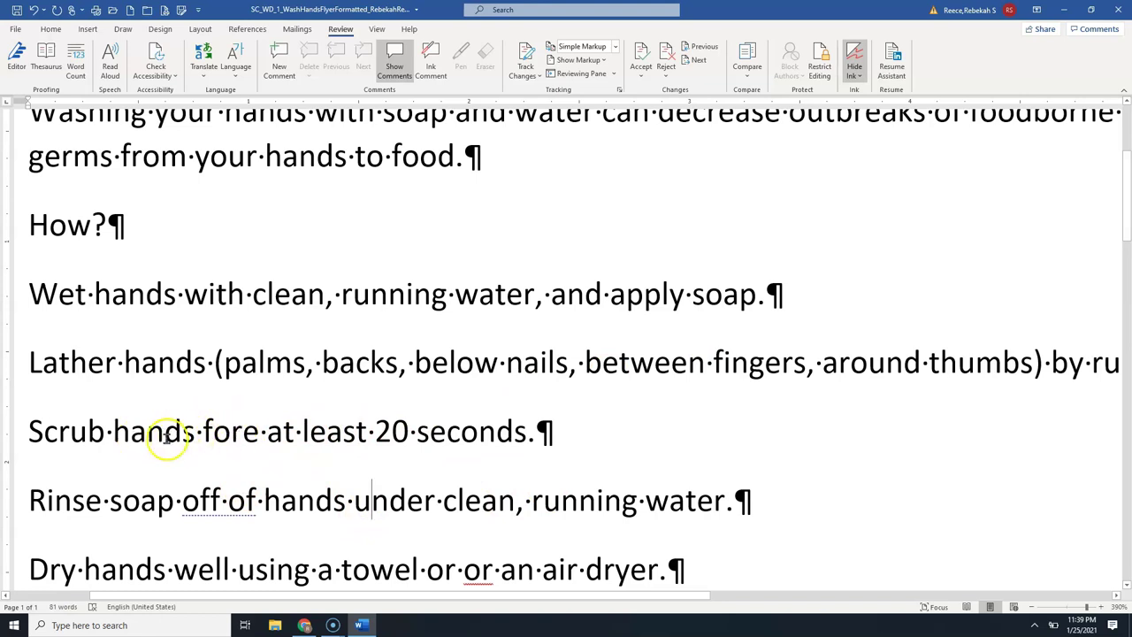
pyautogui.doubleClick(231, 432)
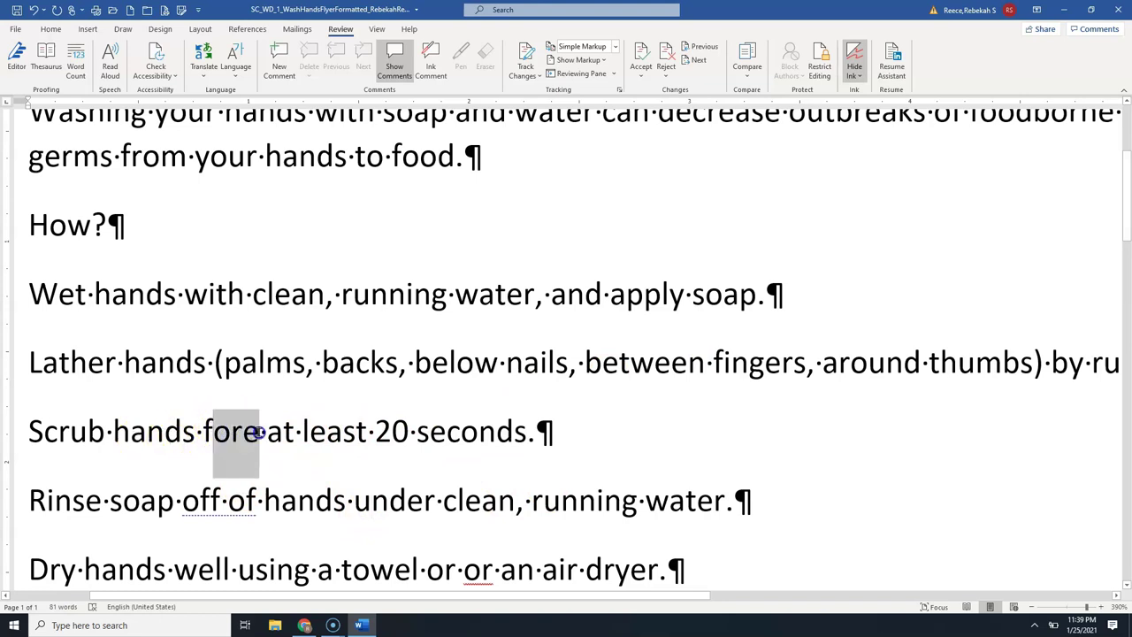
pyautogui.click(268, 431)
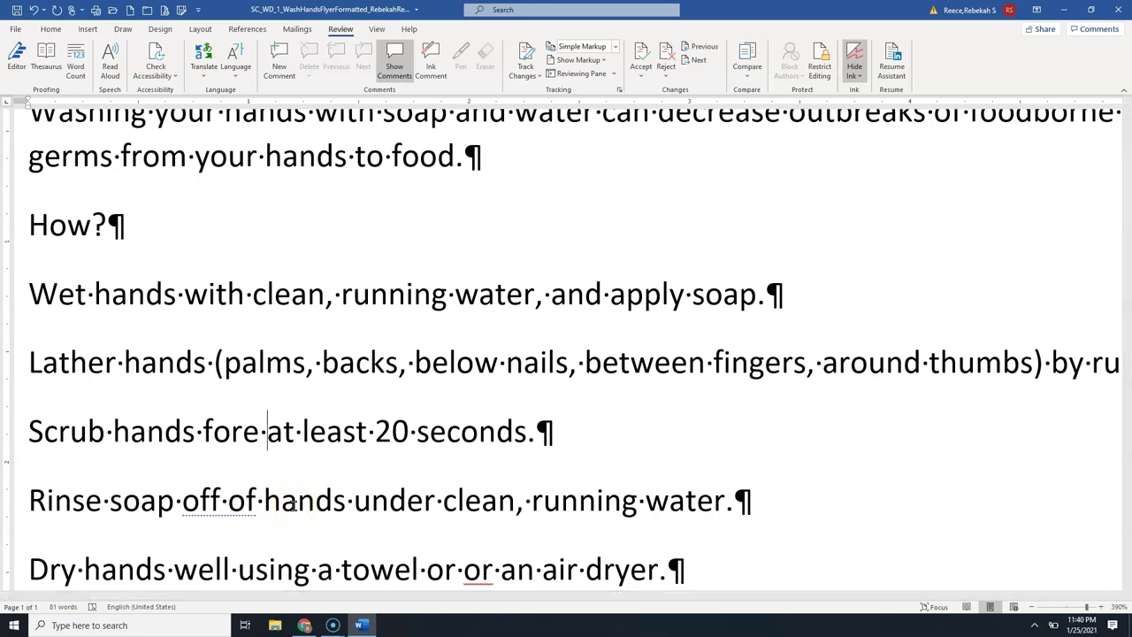
pyautogui.click(241, 431)
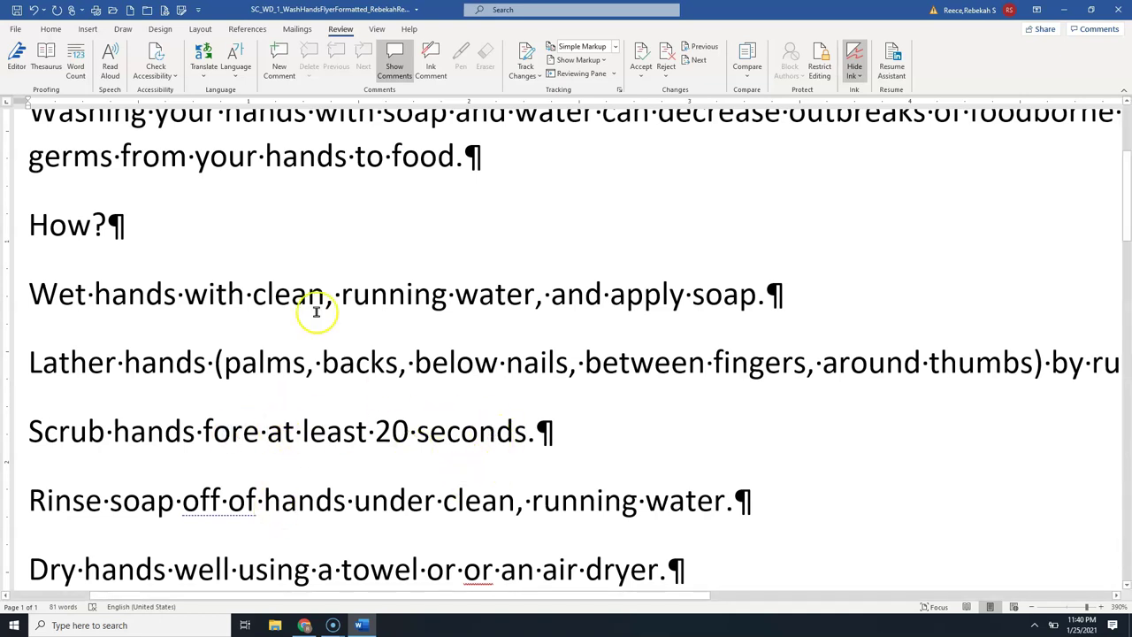
# - Run the Editor check on the document and delete the repeated word "or" in the drying instruction
pyautogui.click(30, 222)
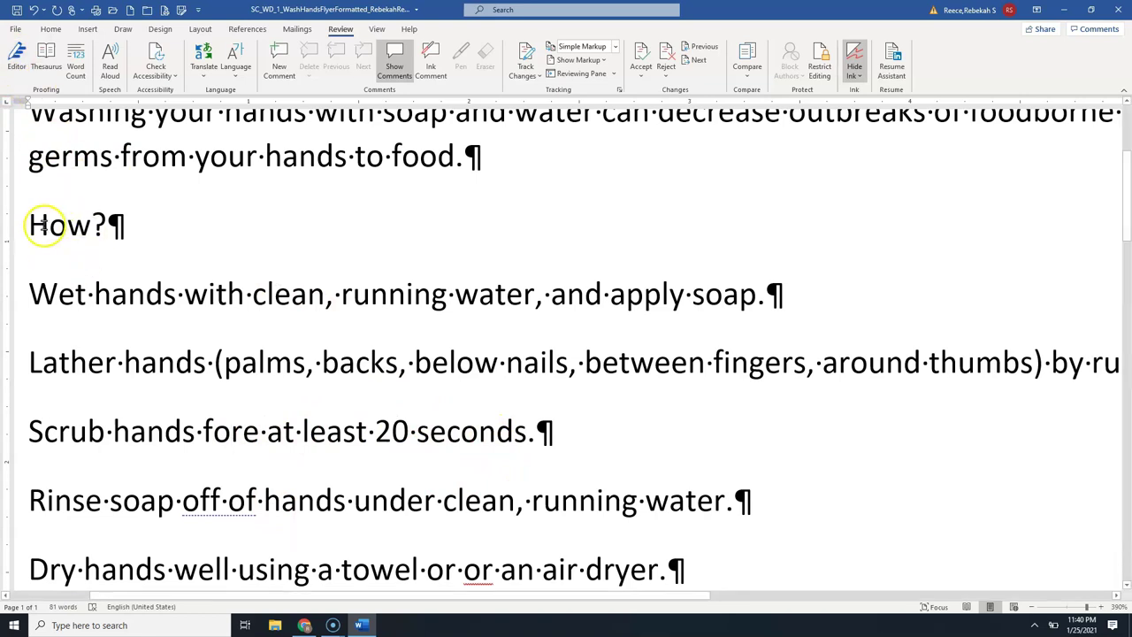
pyautogui.click(16, 60)
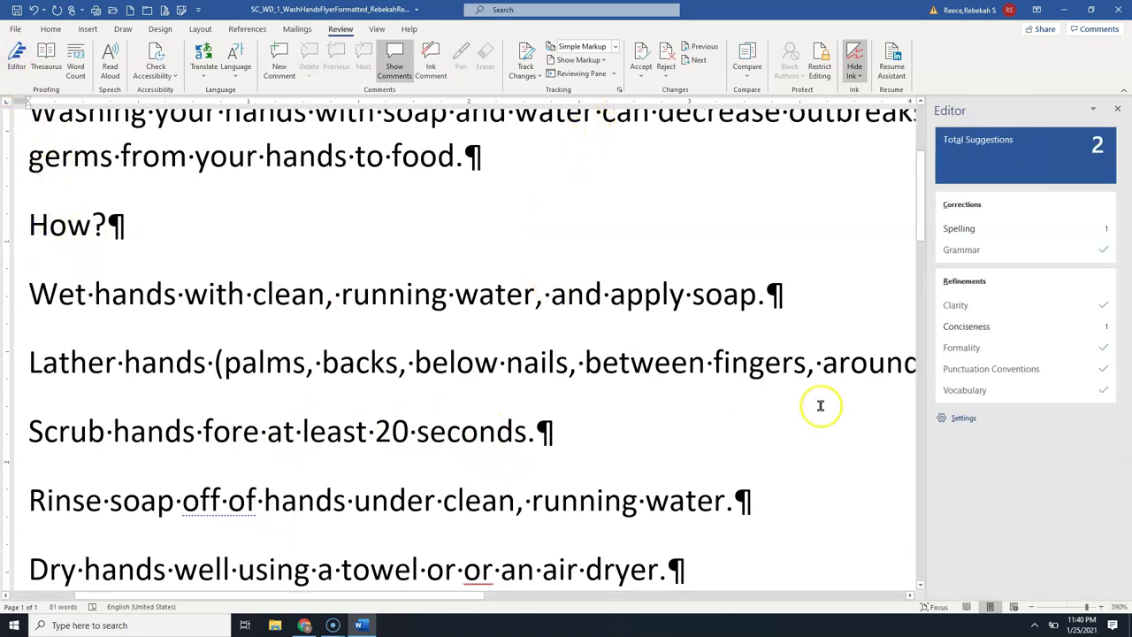
pyautogui.click(971, 230)
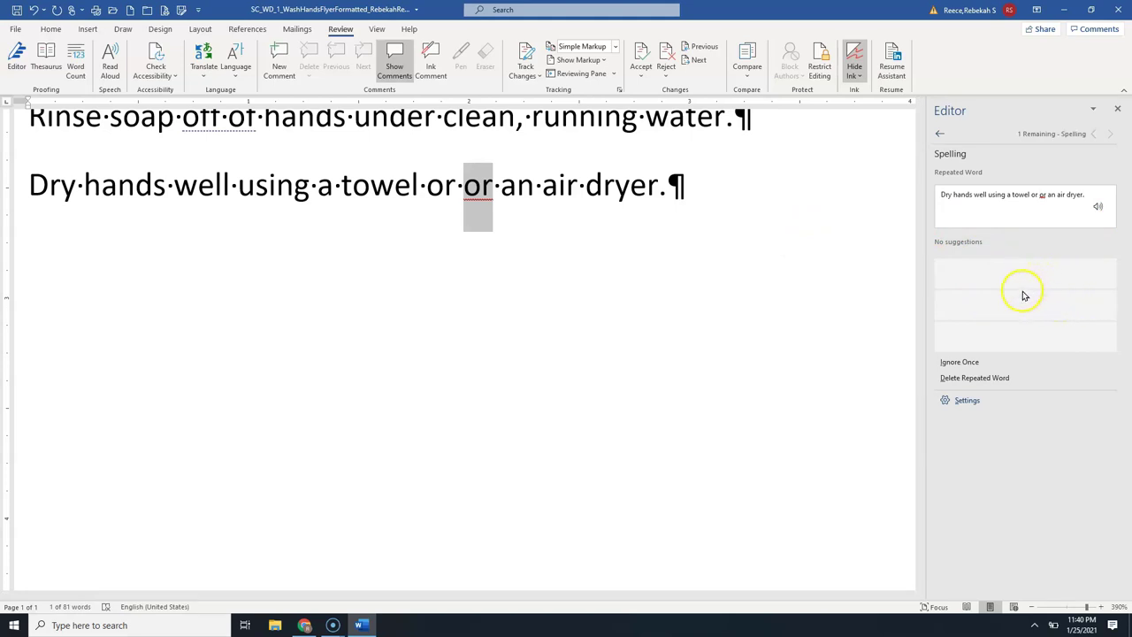
pyautogui.click(970, 378)
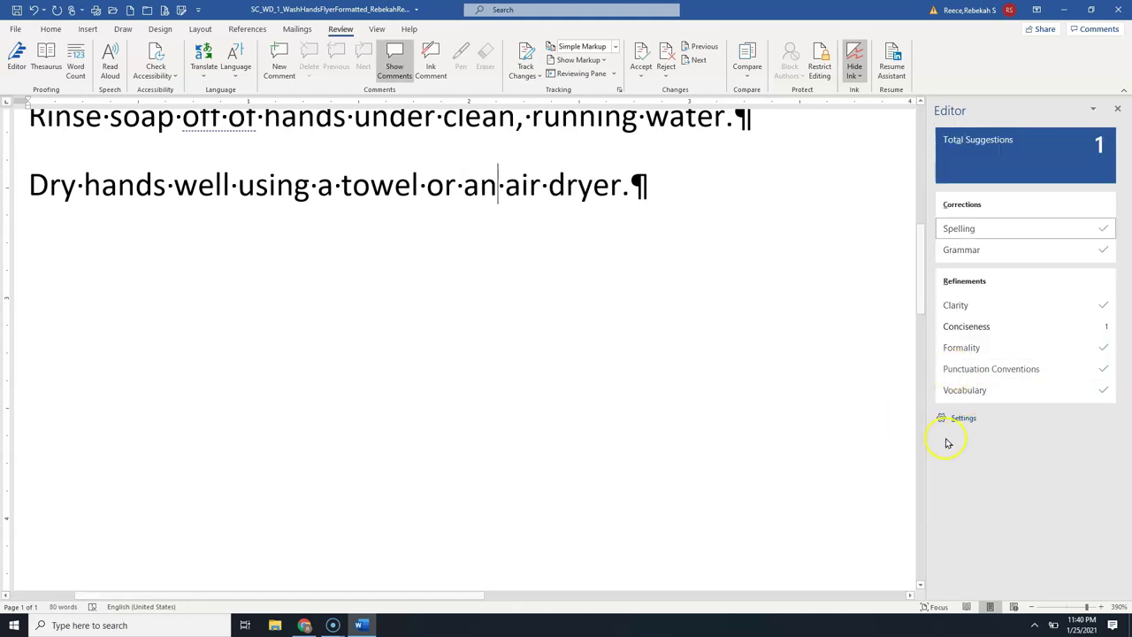
# - Review the conciseness issue and replace "off of" in the rinsing instruction with the suggestion "off", finishing the Editor review
pyautogui.click(963, 328)
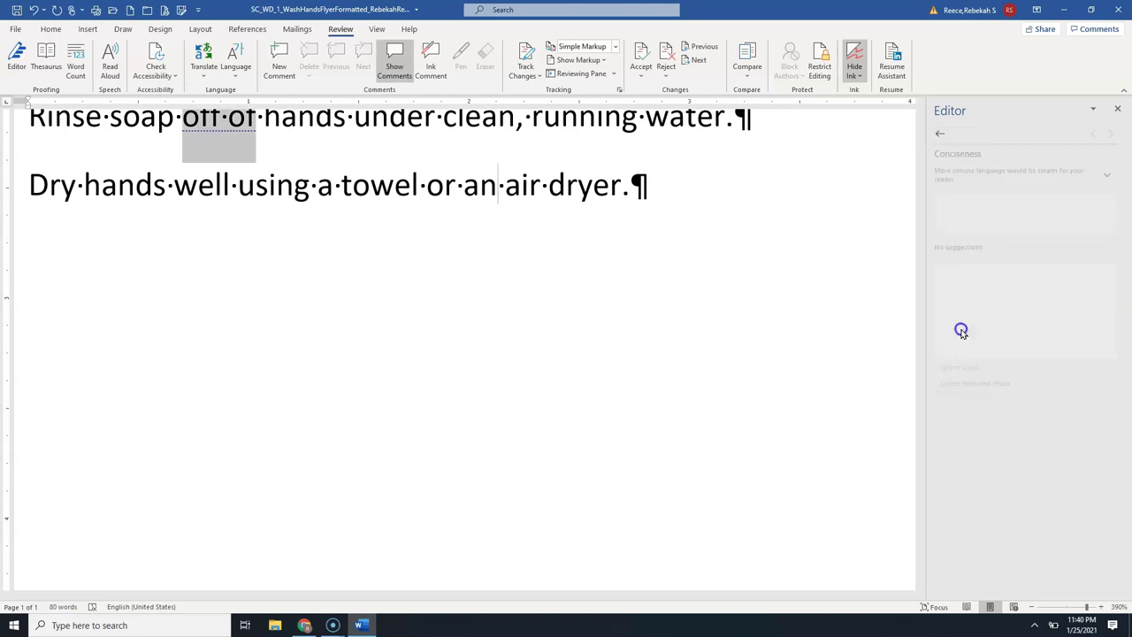
pyautogui.click(798, 329)
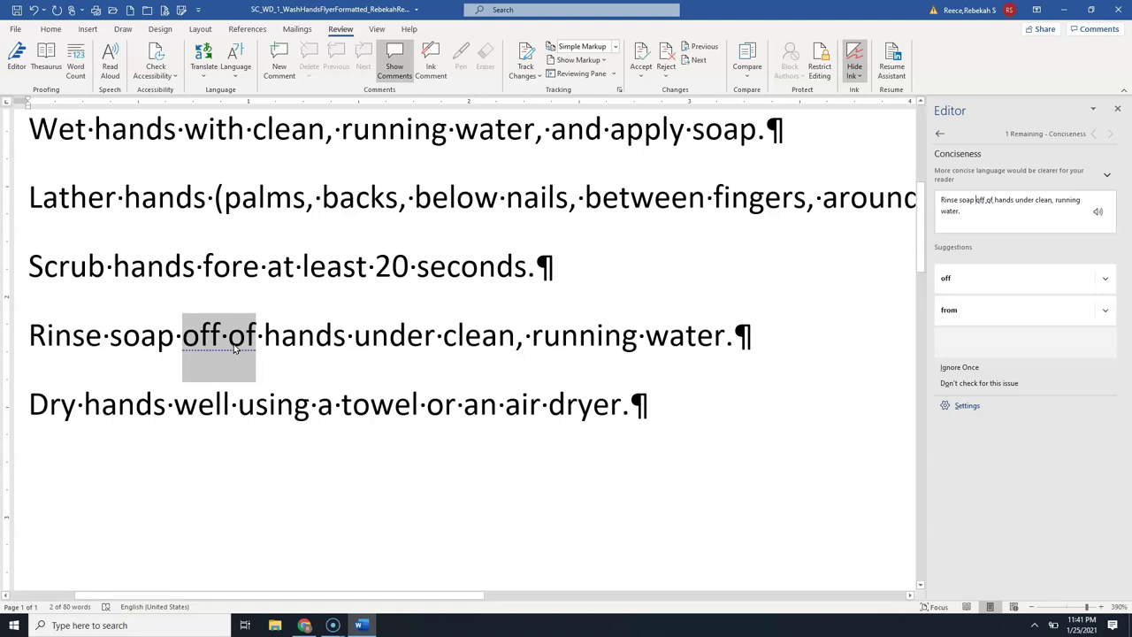
pyautogui.click(970, 282)
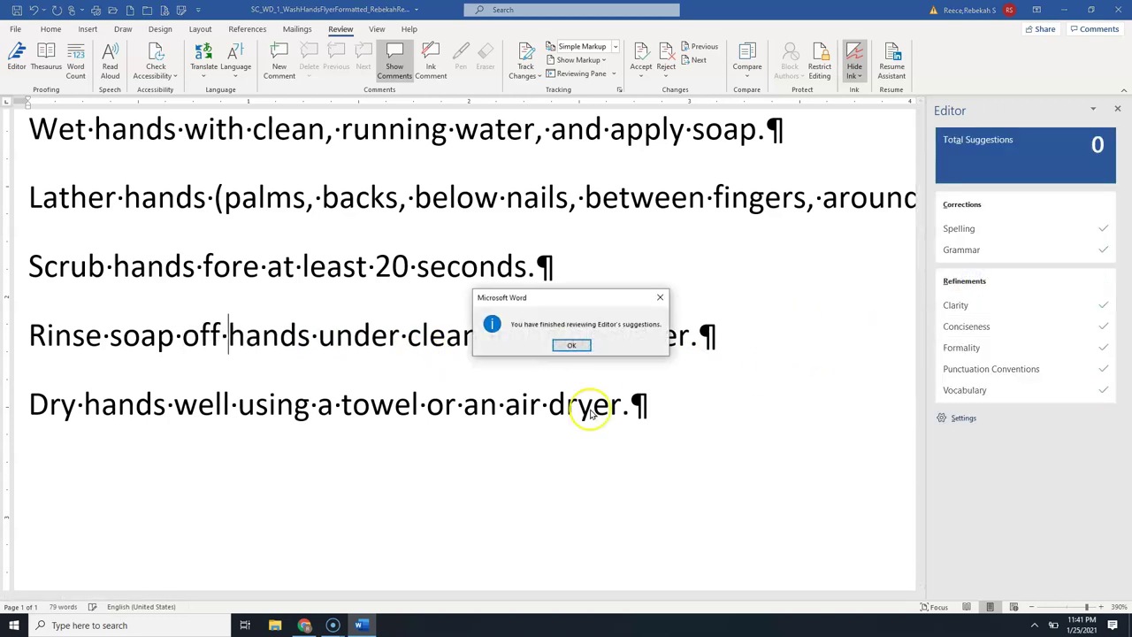
pyautogui.click(571, 347)
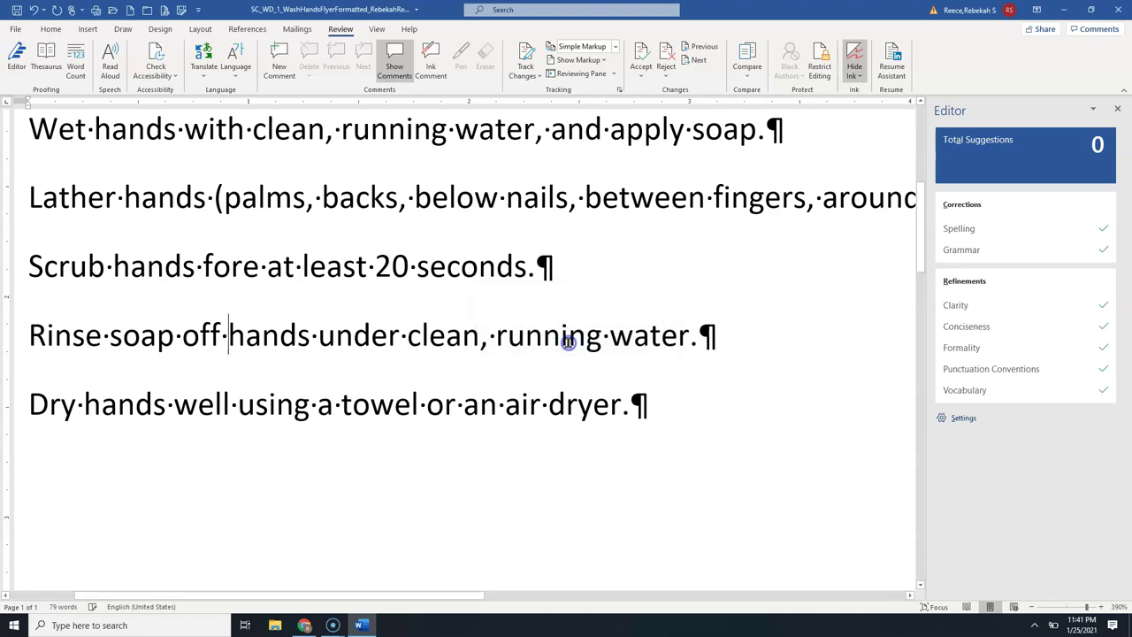
# - Correct "fore" to "for" in the scrubbing instruction and close the Editor pane
pyautogui.click(242, 267)
pyautogui.press('Delete')
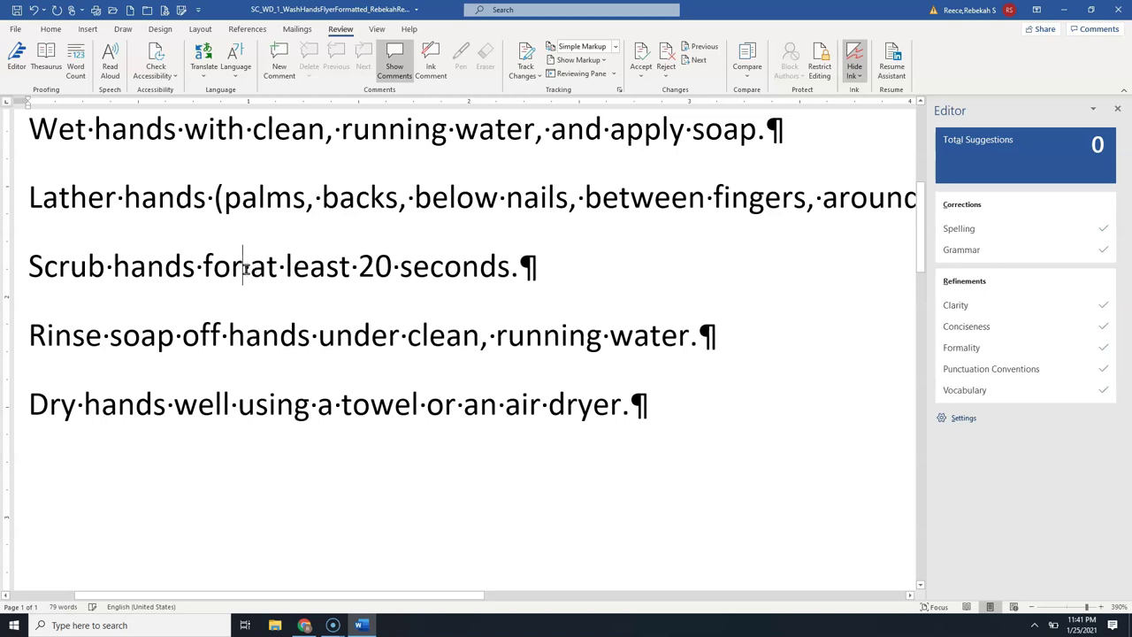
pyautogui.click(630, 403)
pyautogui.click(1122, 108)
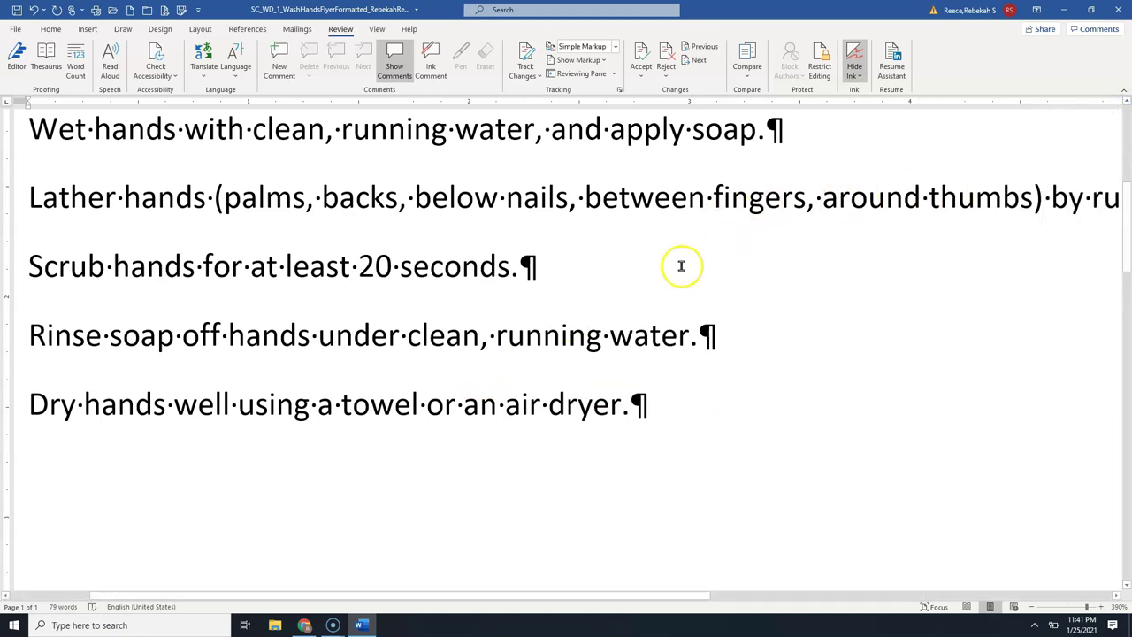
pyautogui.scroll(2, 653, 271)
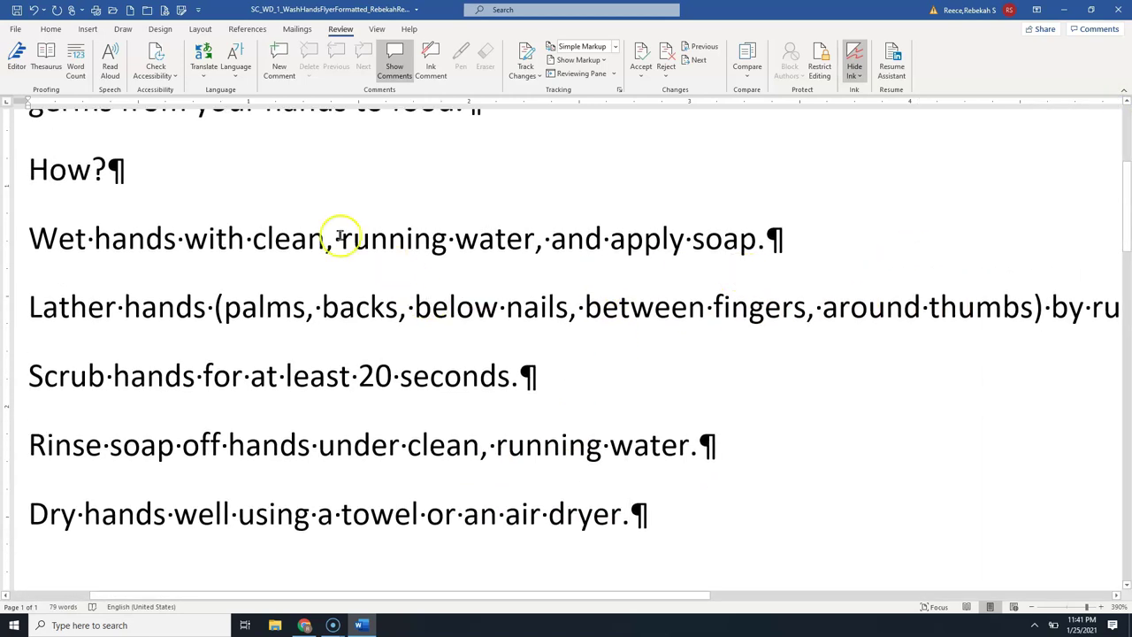
pyautogui.click(286, 247)
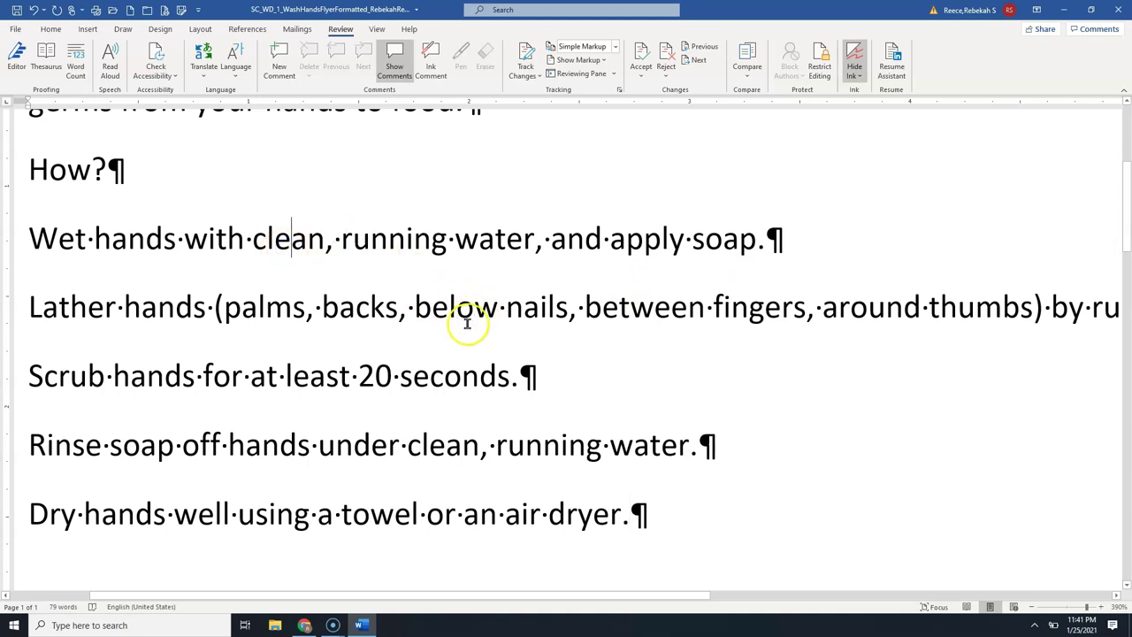
pyautogui.click(234, 379)
pyautogui.scroll(-3, 239, 380)
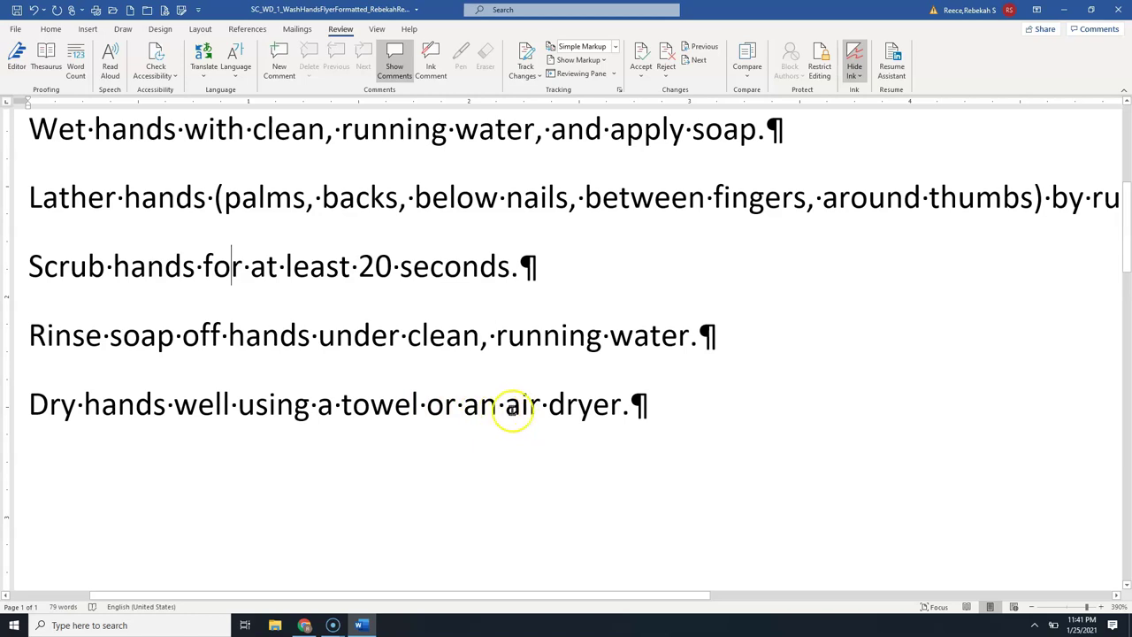
# - Add a blank paragraph after the drying instruction and enter the heading "When?" on the line below it
pyautogui.click(648, 404)
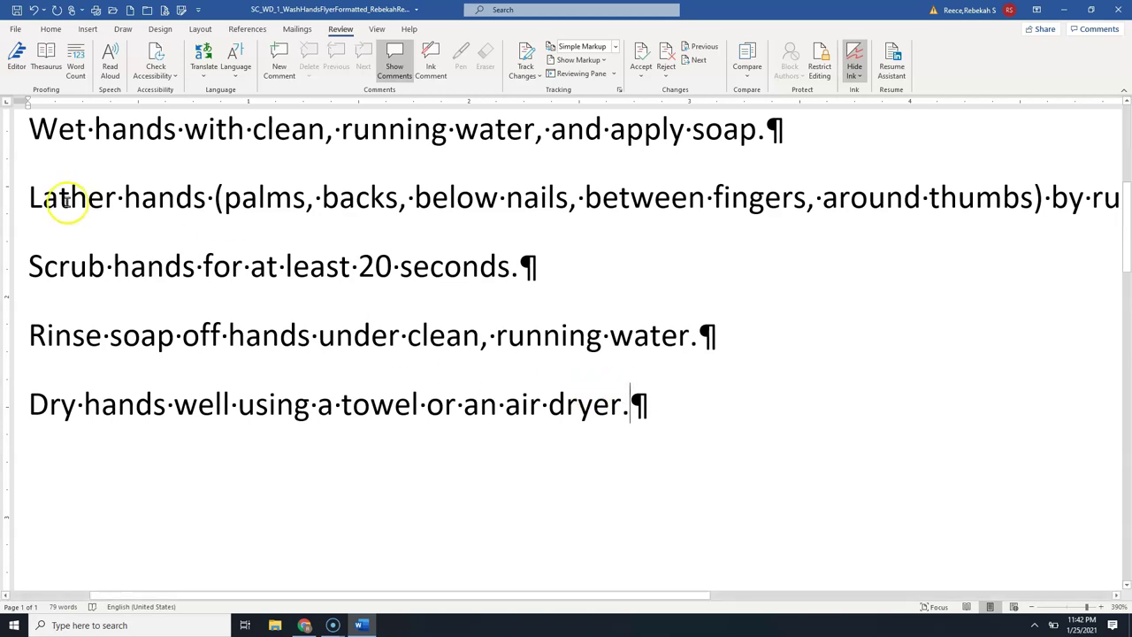
pyautogui.click(20, 67)
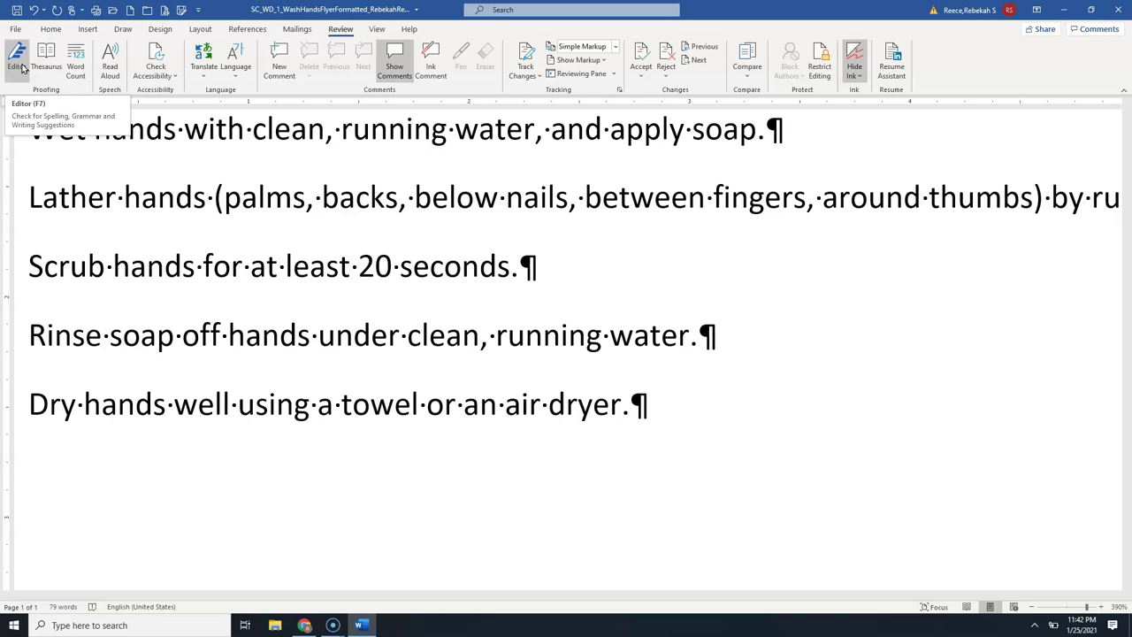
pyautogui.press('Return')
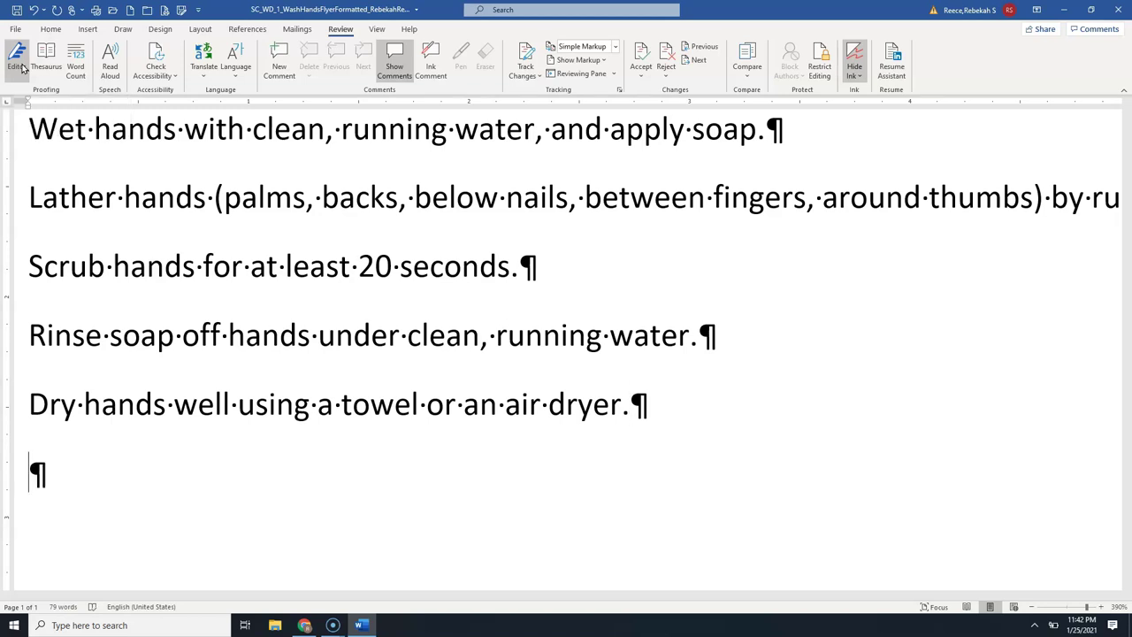
pyautogui.press('Return')
pyautogui.write('When?')
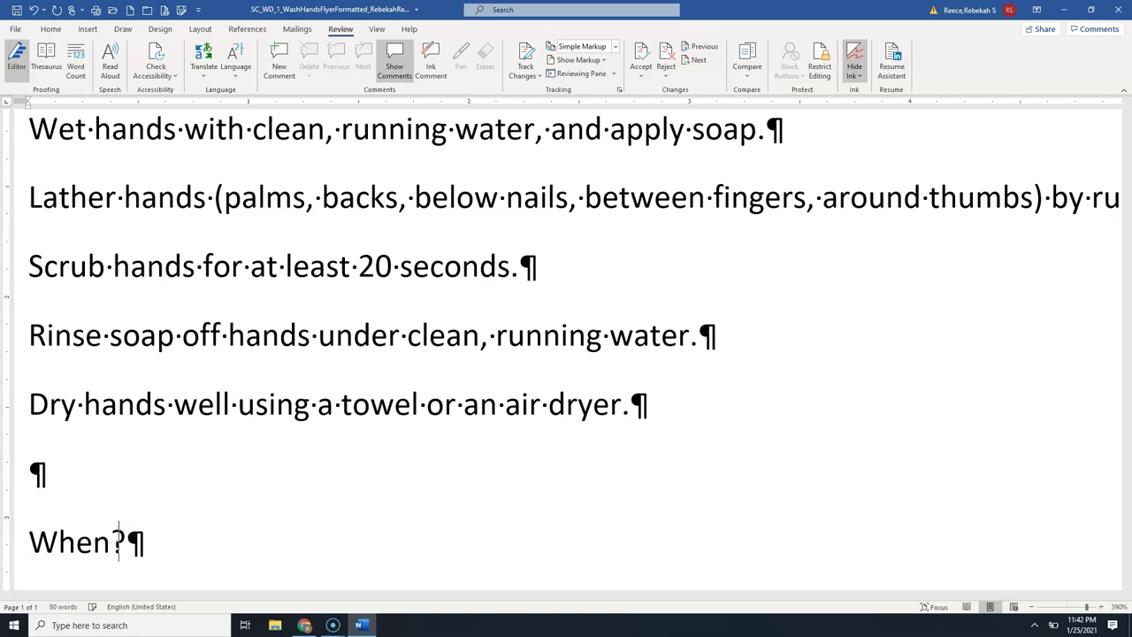
# - Enter "After eating, coughing, sneezing, or using a tissue" as the first line under the "When?" heading
pyautogui.press('Return')
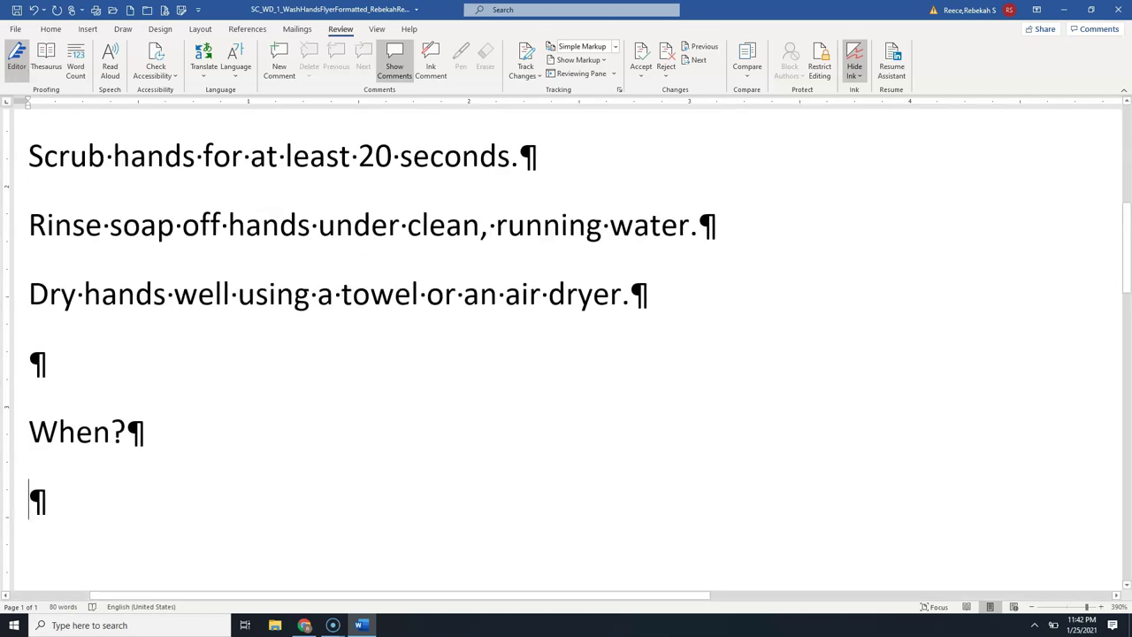
pyautogui.write('After eating')
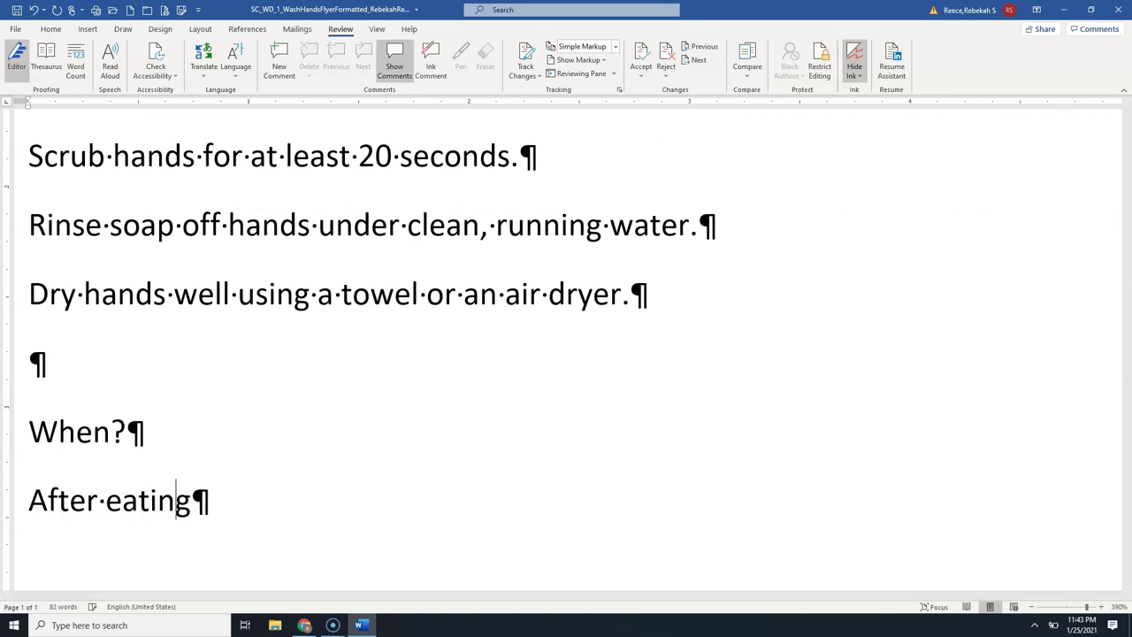
pyautogui.write(', cough')
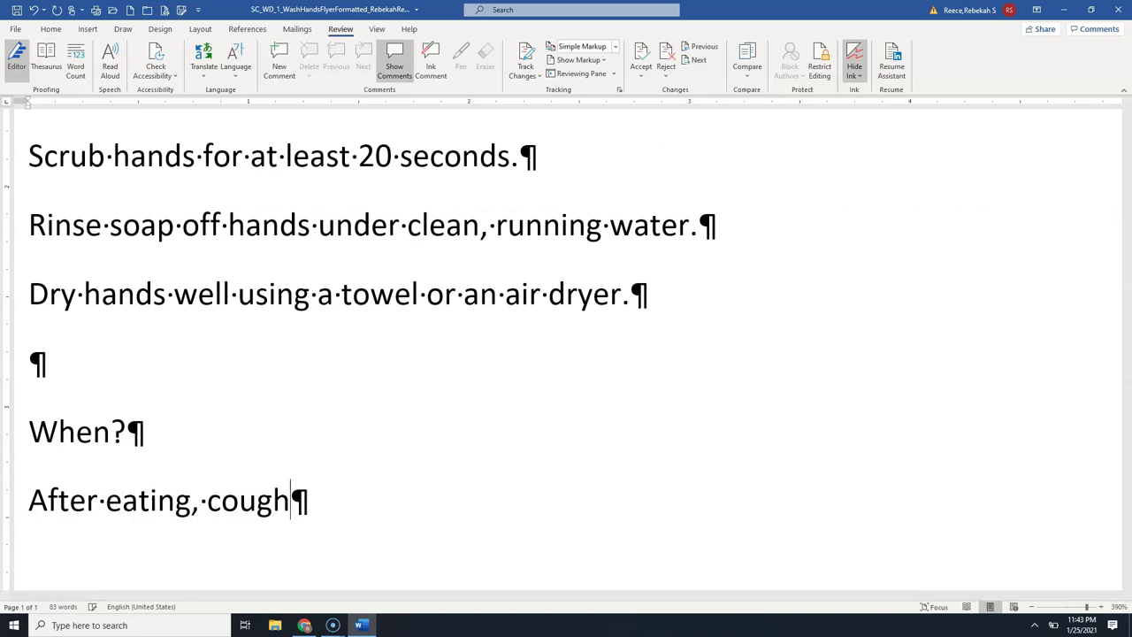
pyautogui.write('ing')
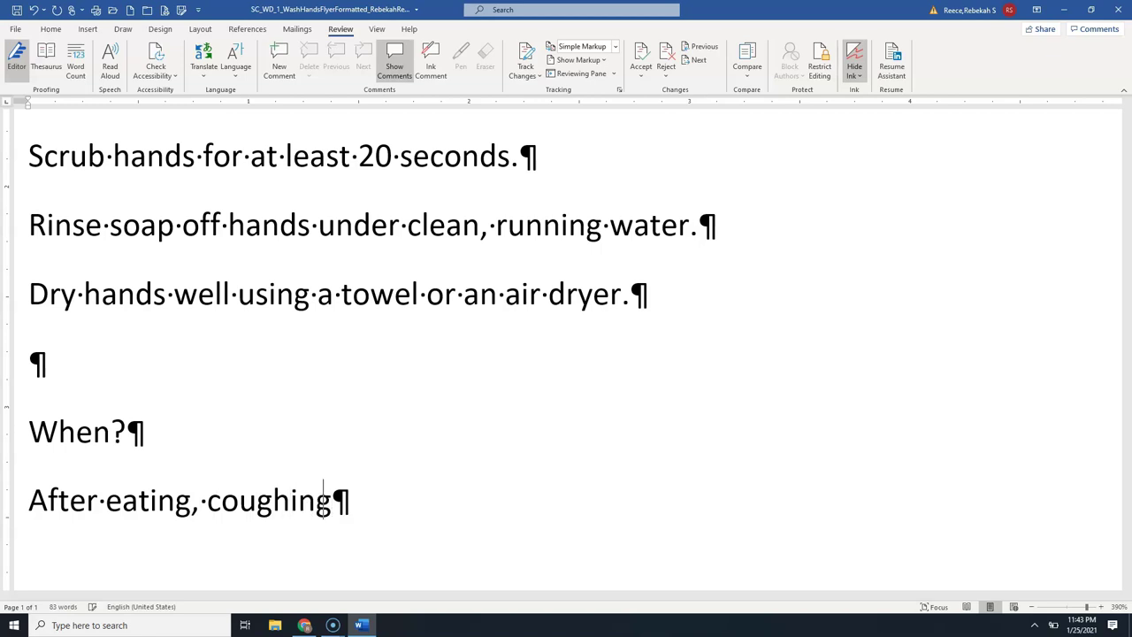
pyautogui.write(', snee')
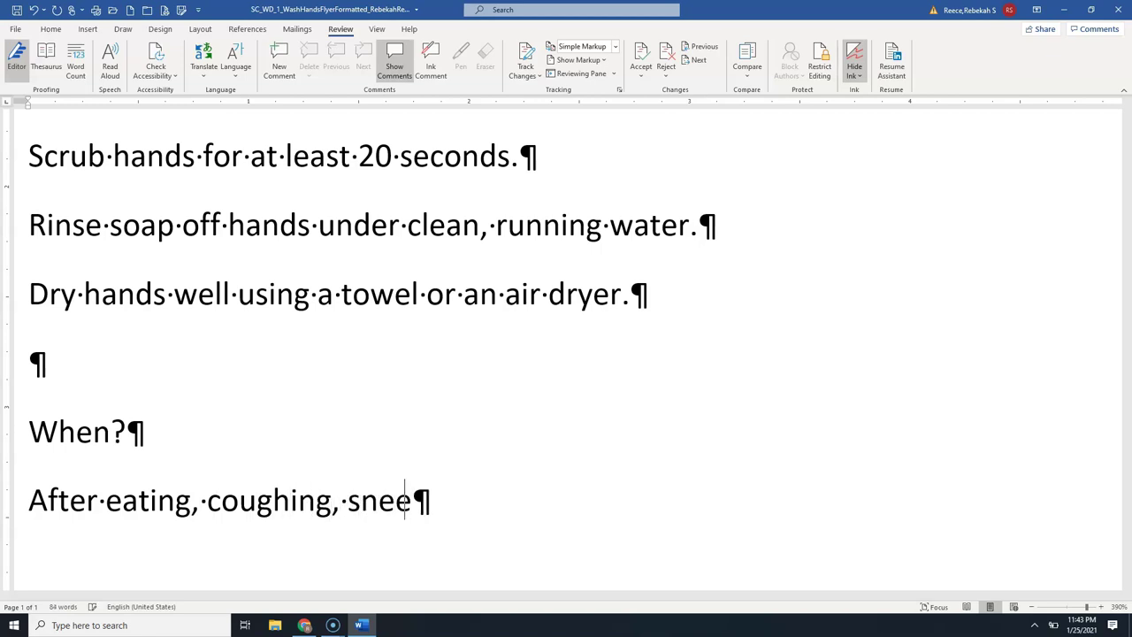
pyautogui.write('zing, or u')
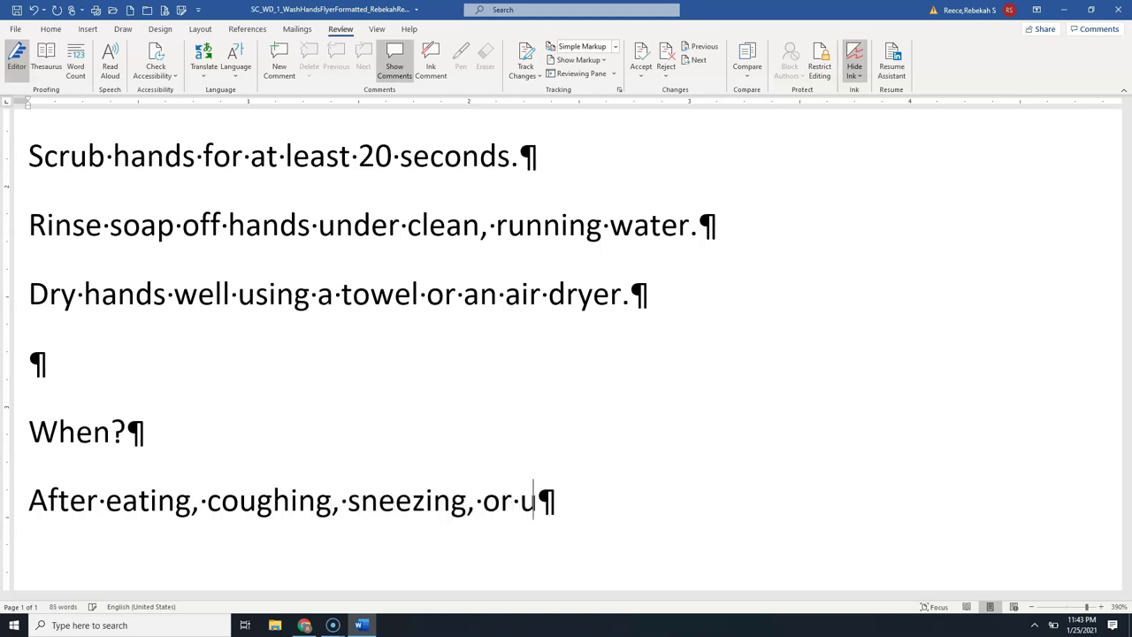
pyautogui.write('sing a tissue')
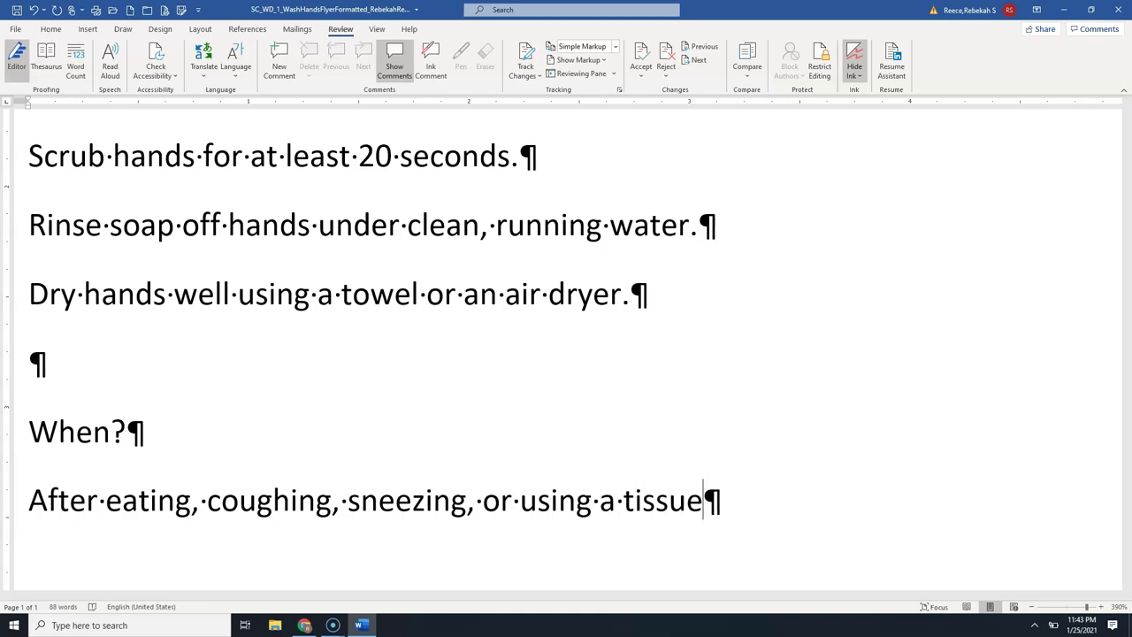
# - Enter "Before, during and after preparing food" as a new line below the tissue line
pyautogui.press('Return')
pyautogui.write('Before')
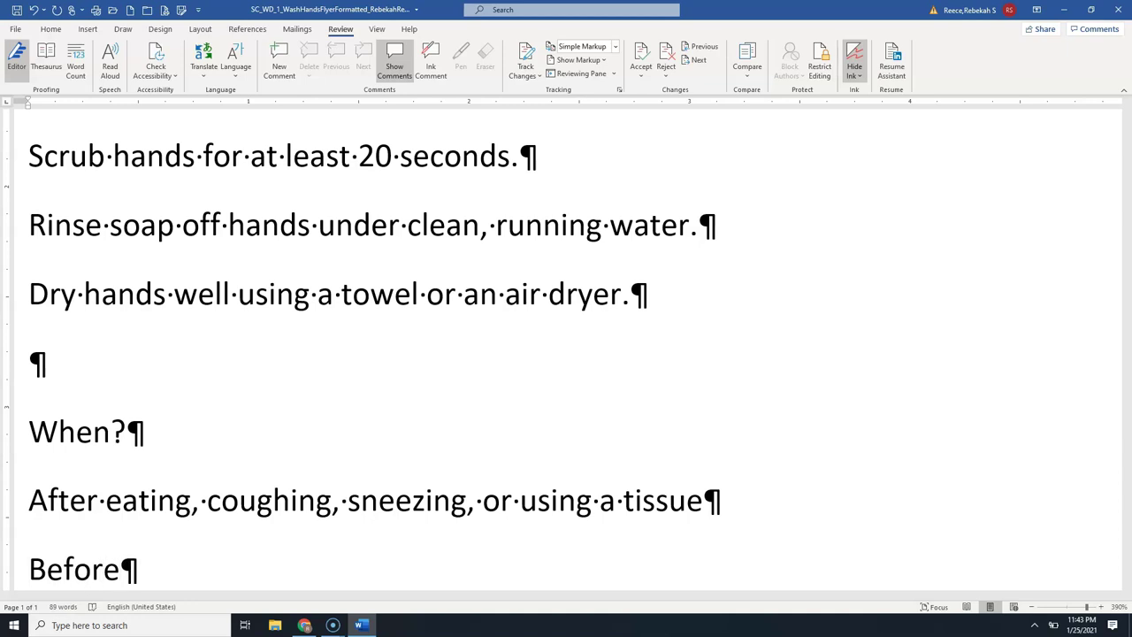
pyautogui.write(', during and after pre')
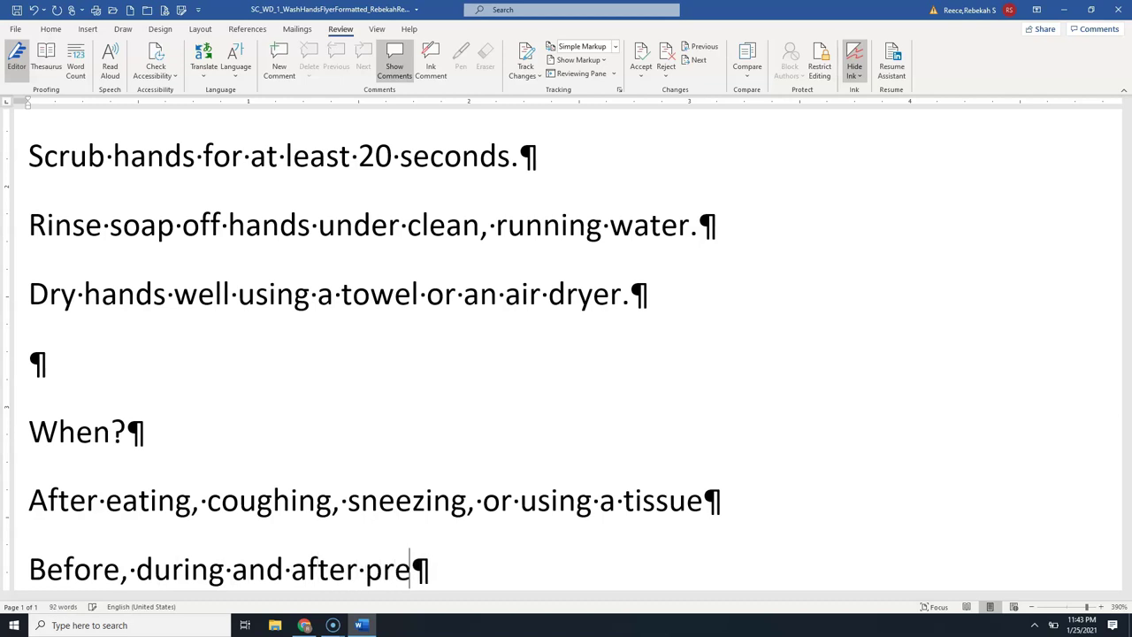
pyautogui.write('paring food')
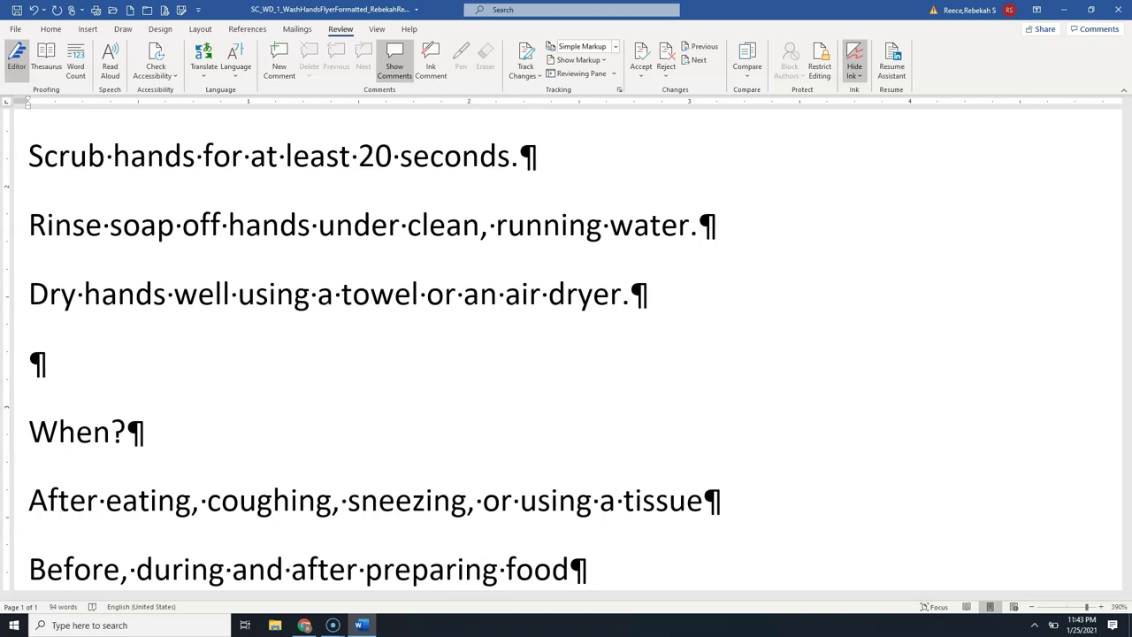
# - Add the line "After using or assisting someone in the restroom", fixing the missing space between "assisting" and "someone"
pyautogui.press('Return')
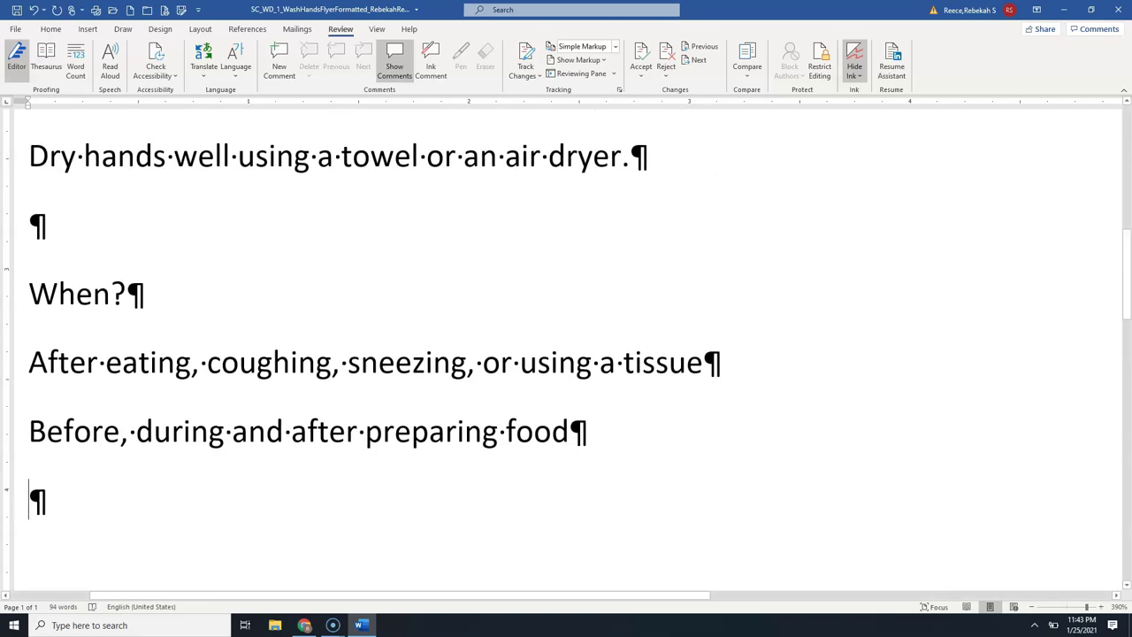
pyautogui.write('After ')
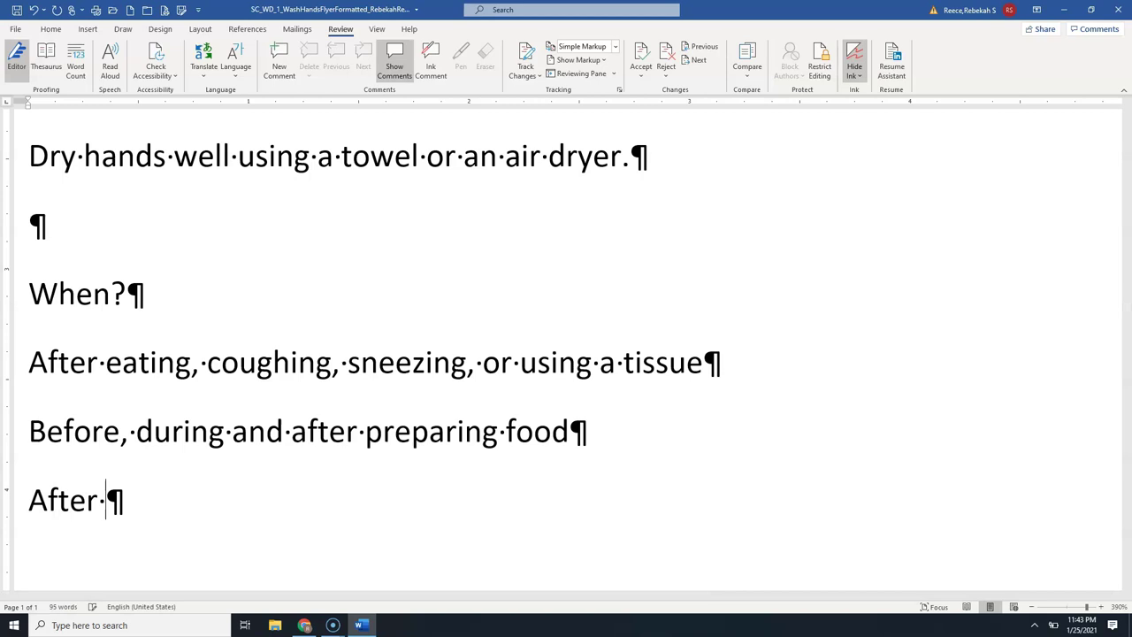
pyautogui.write('using or as')
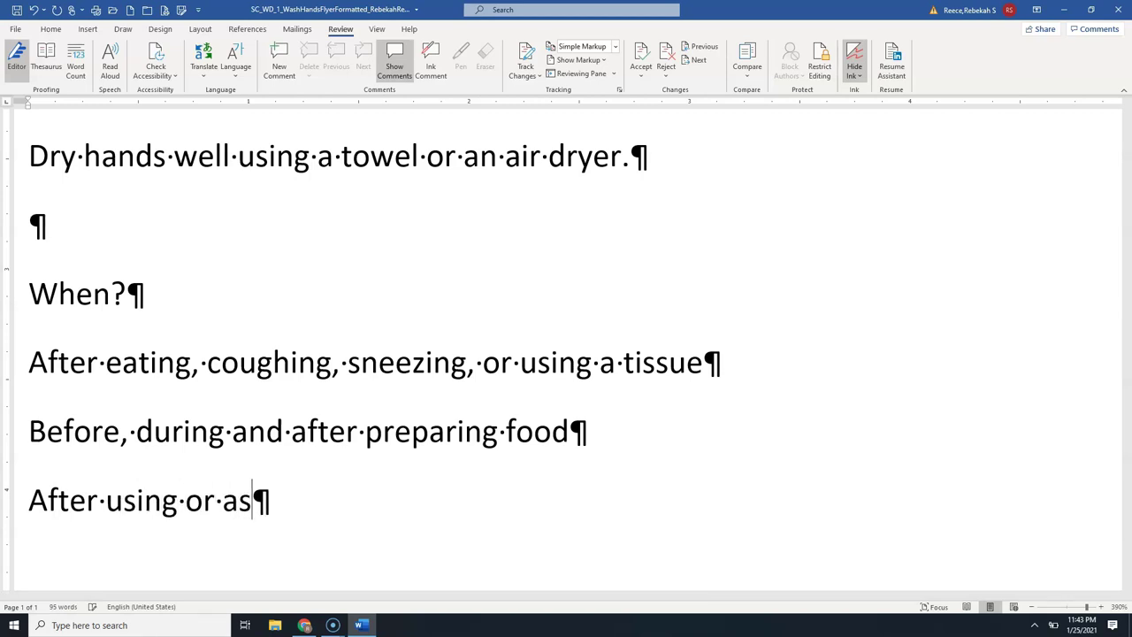
pyautogui.write('sistingsome')
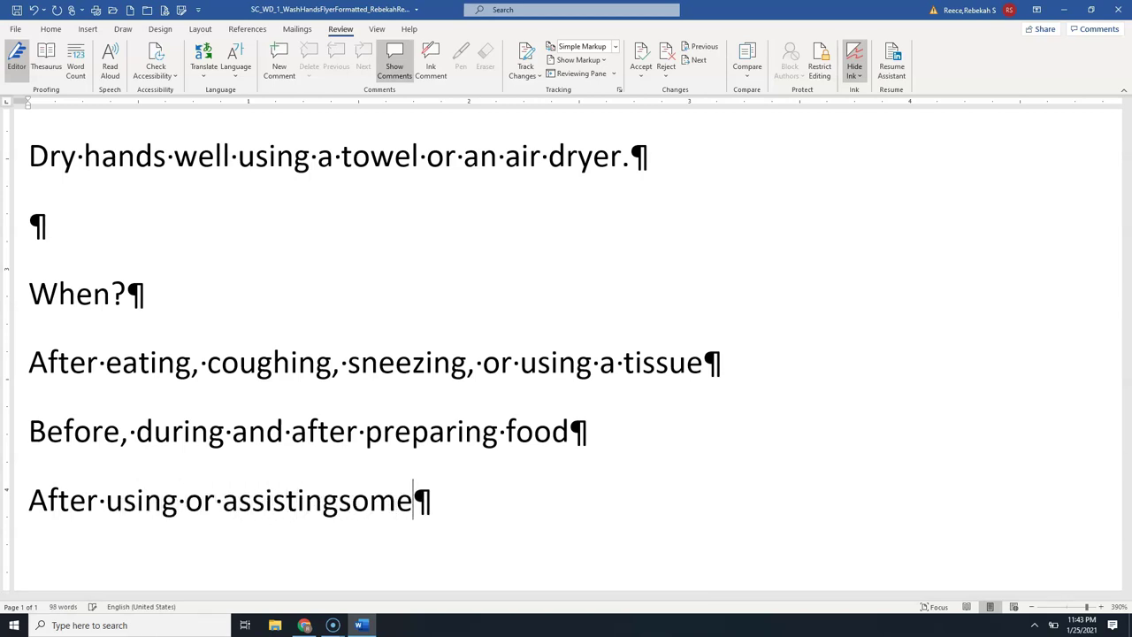
pyautogui.write('one in the re')
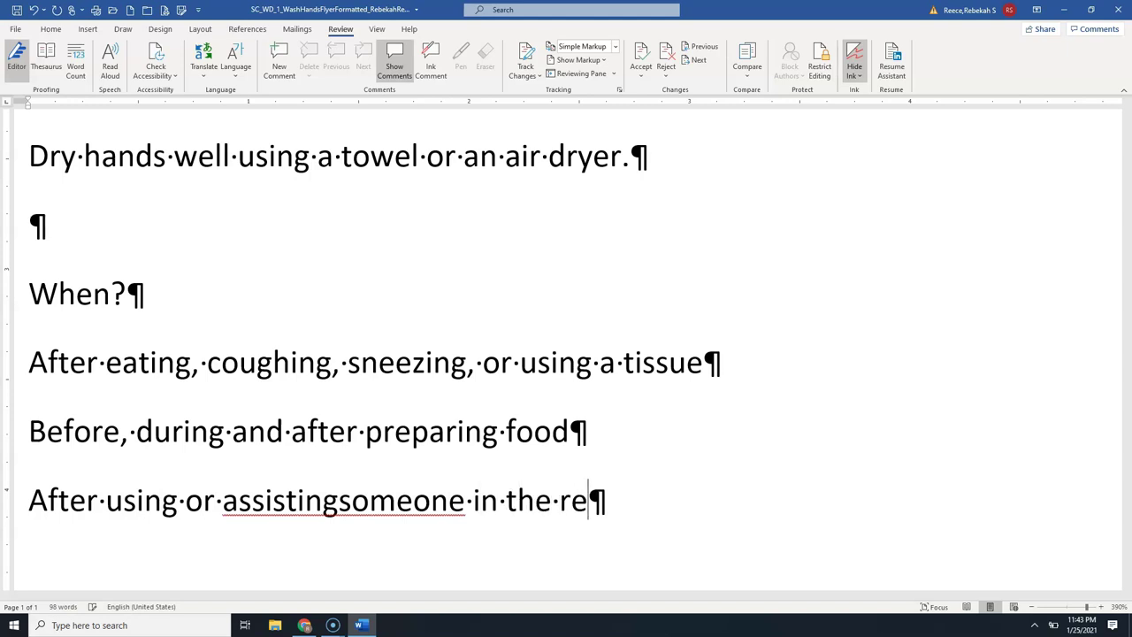
pyautogui.write('stroom')
pyautogui.press('Return')
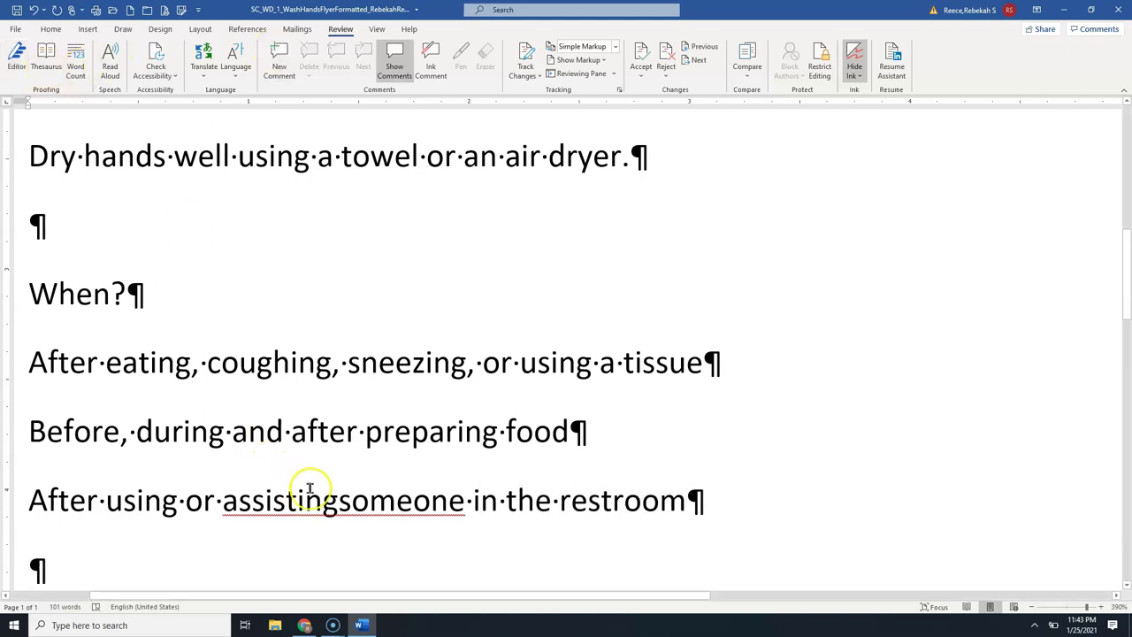
pyautogui.click(337, 498)
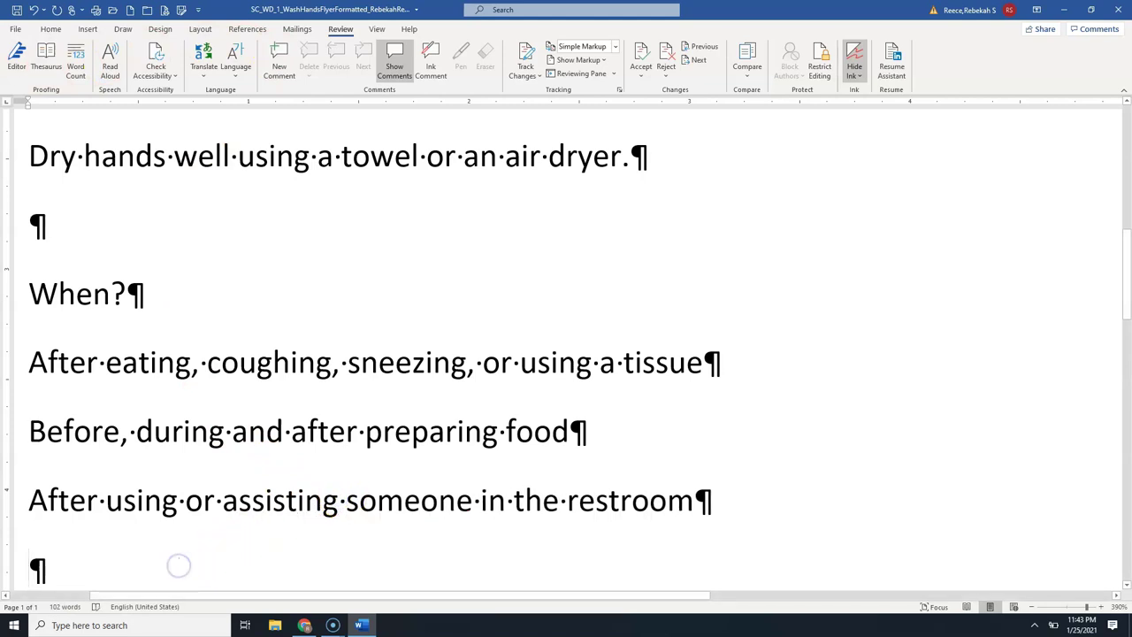
# - Enter "After touching an animal, animal feed, or animal waste" on the line below the restroom item
pyautogui.write('Aft')
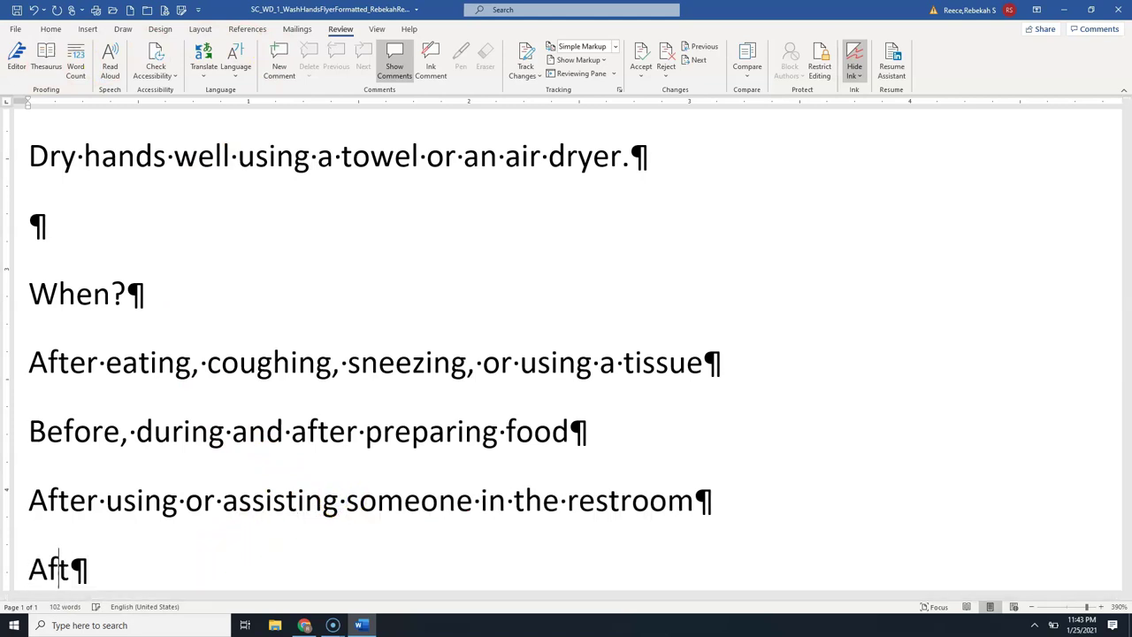
pyautogui.write('er toudh')
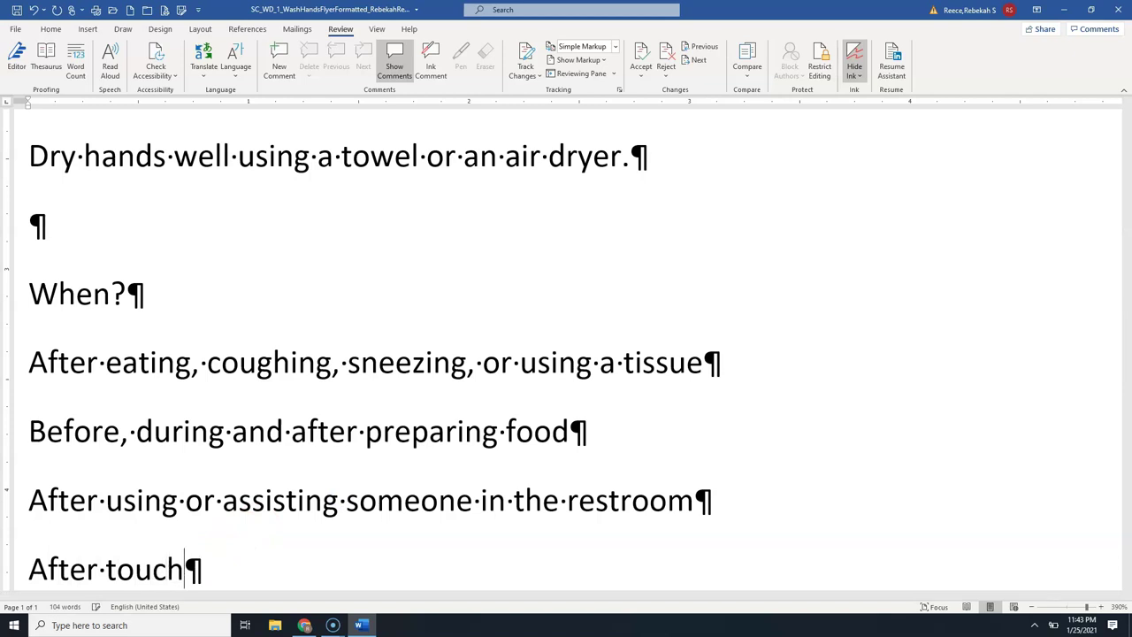
pyautogui.write('ing an ')
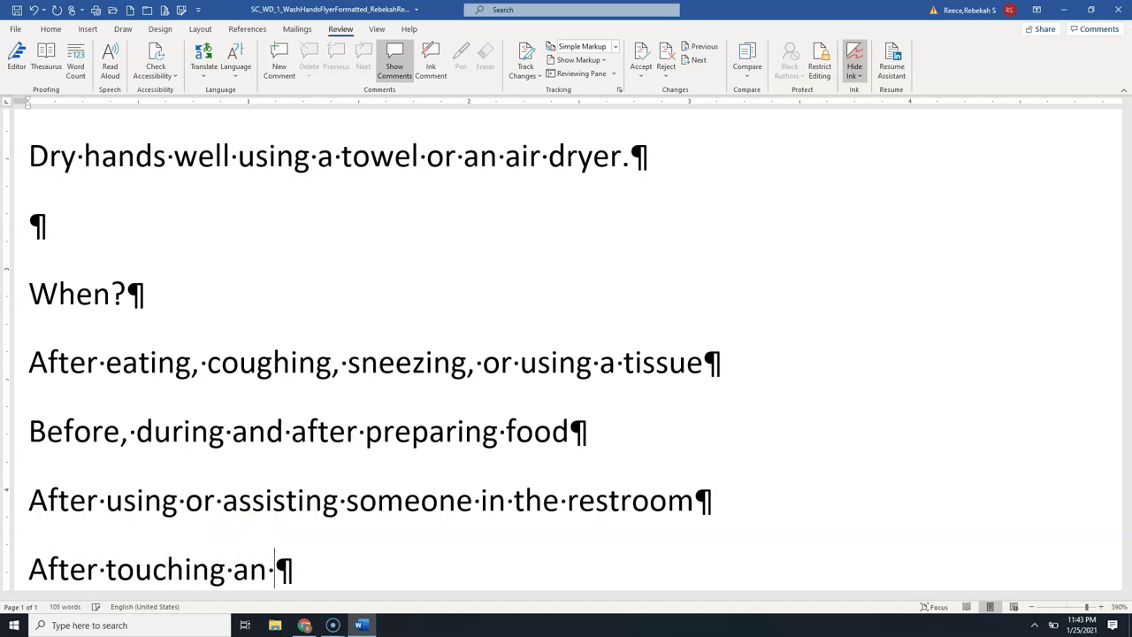
pyautogui.write('animal, ')
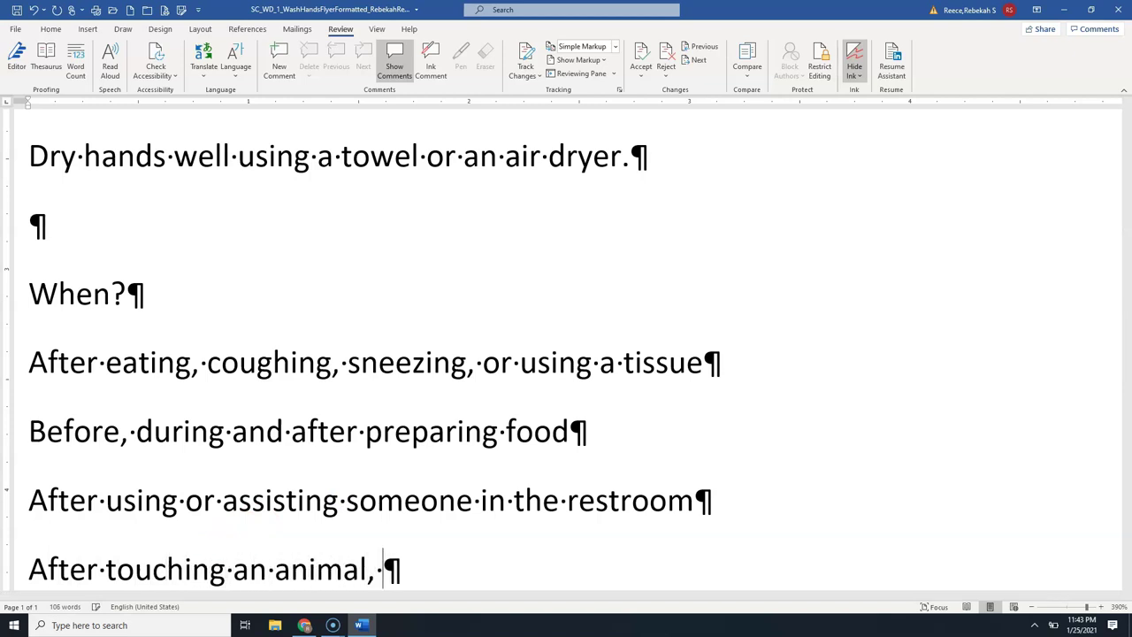
pyautogui.write('animal feed')
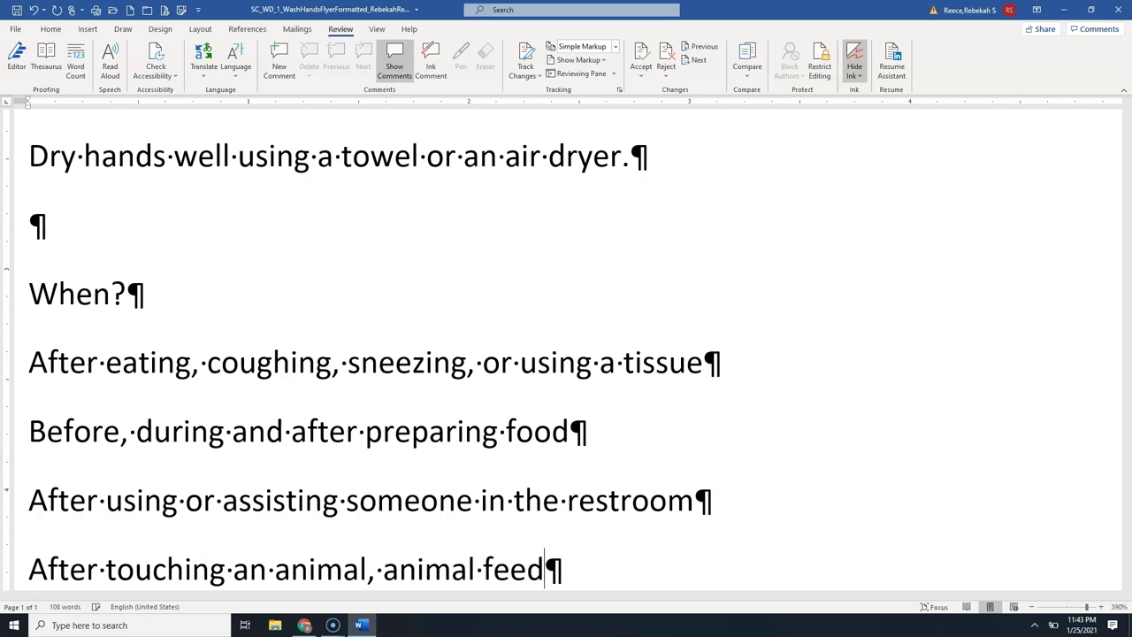
pyautogui.write(', or animal waste')
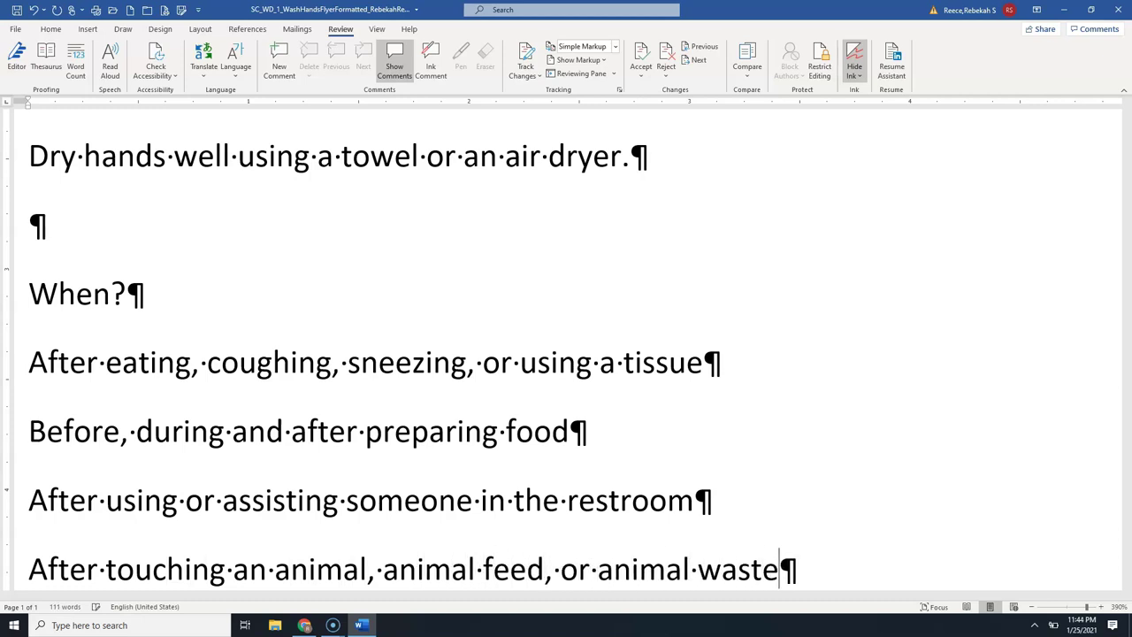
# - Enter "After handling dirty equipment or garbage" as a new line below the animal waste line
pyautogui.press('Return')
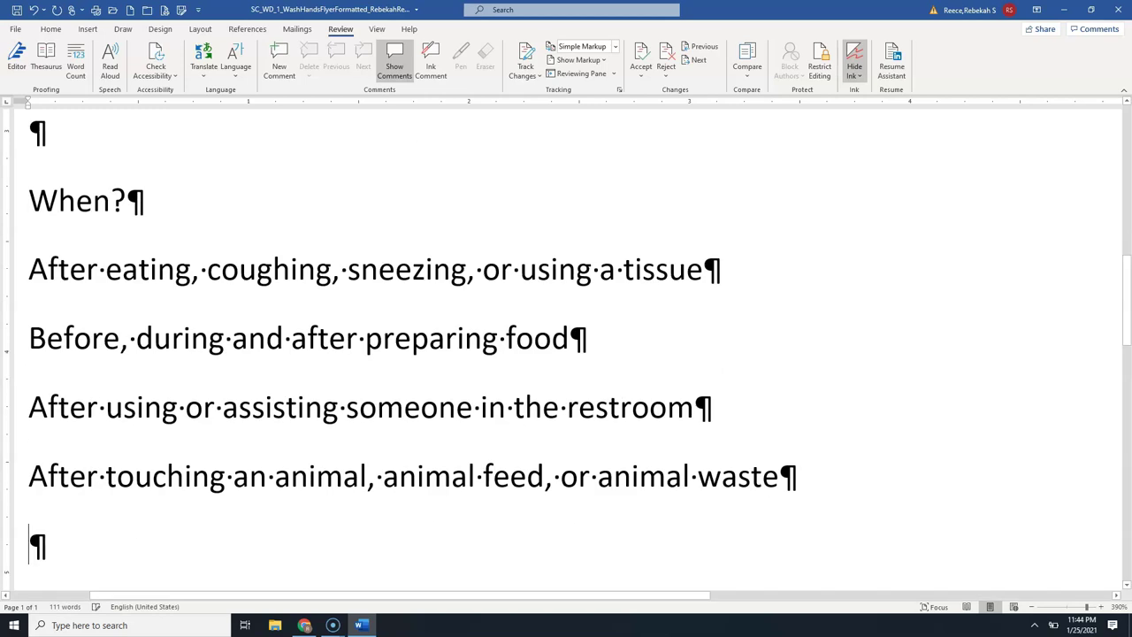
pyautogui.write('after handl')
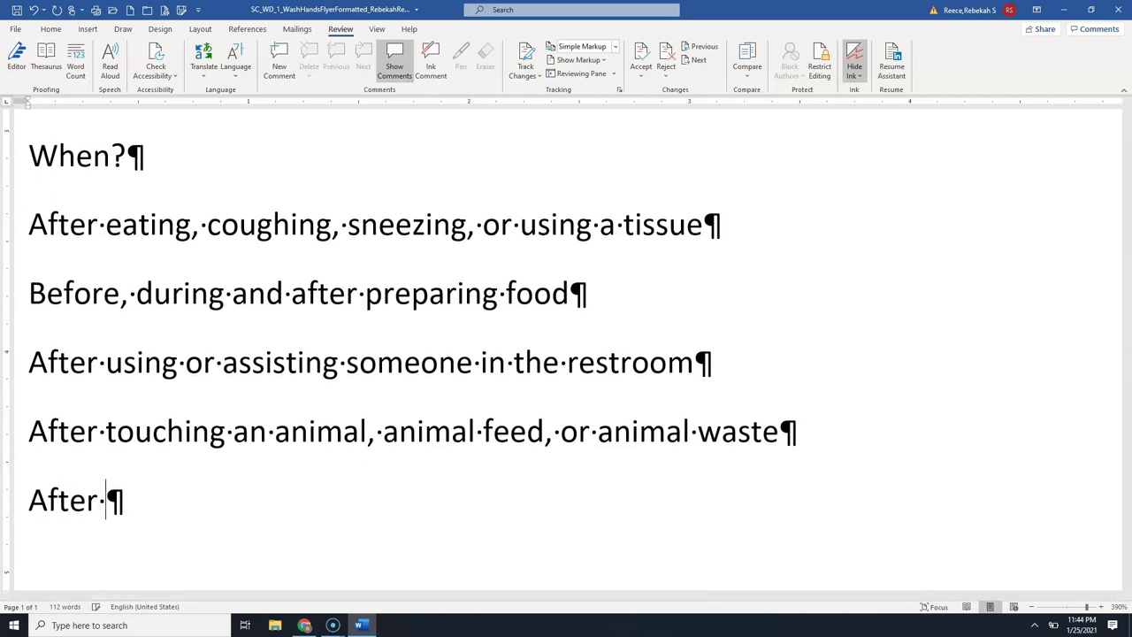
pyautogui.write('in')
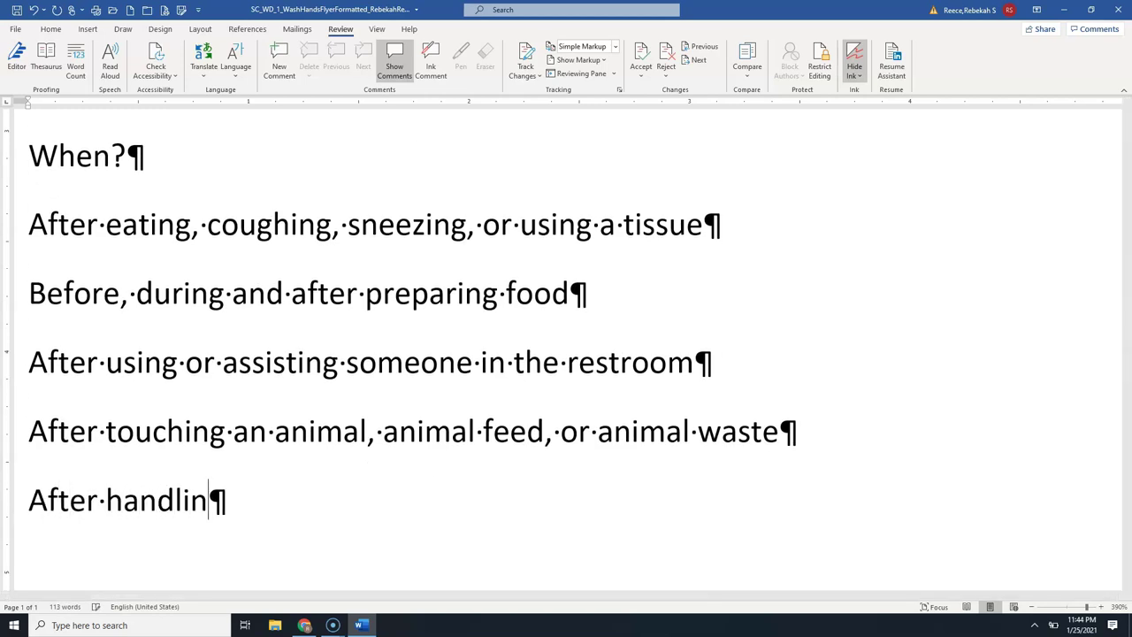
pyautogui.write('g dirty w')
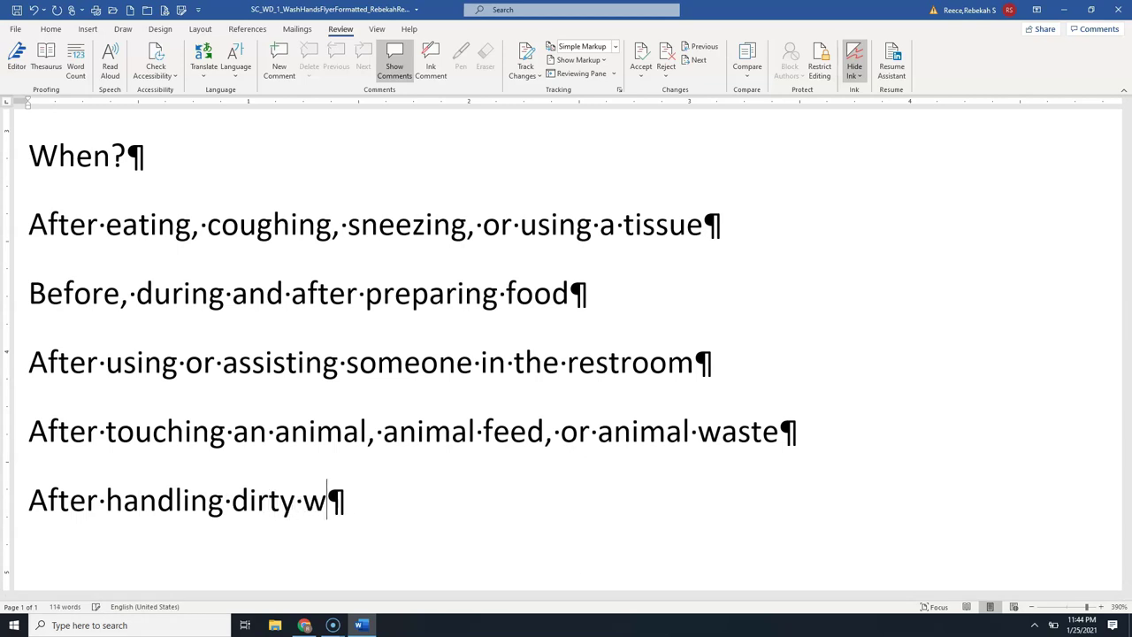
pyautogui.press('BackSpace')
pyautogui.write('equi')
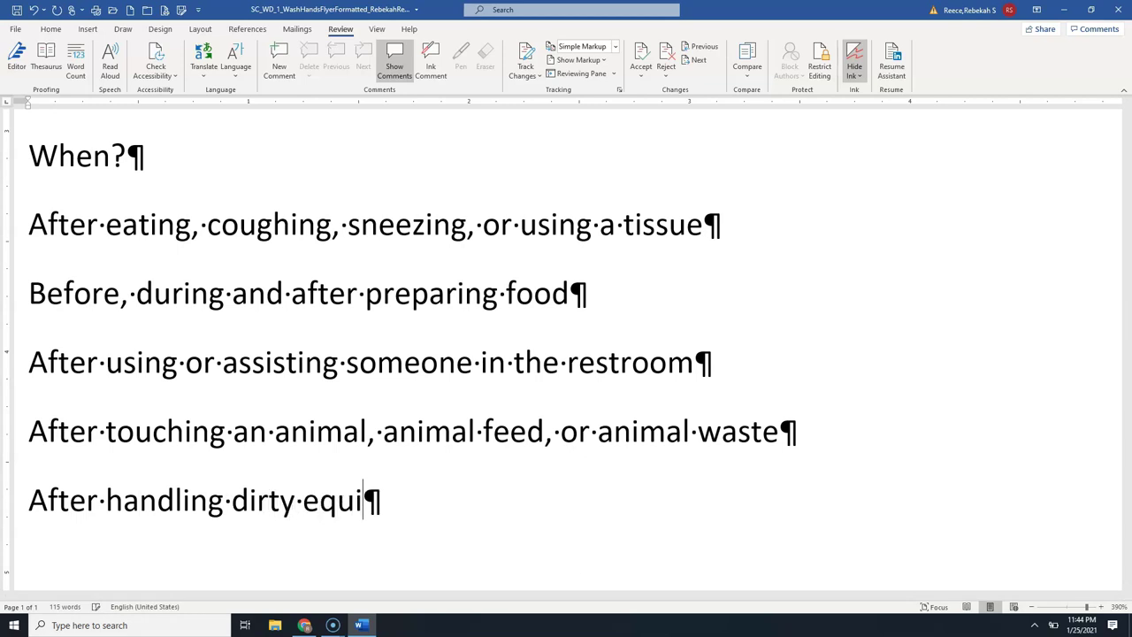
pyautogui.write('pment or gar')
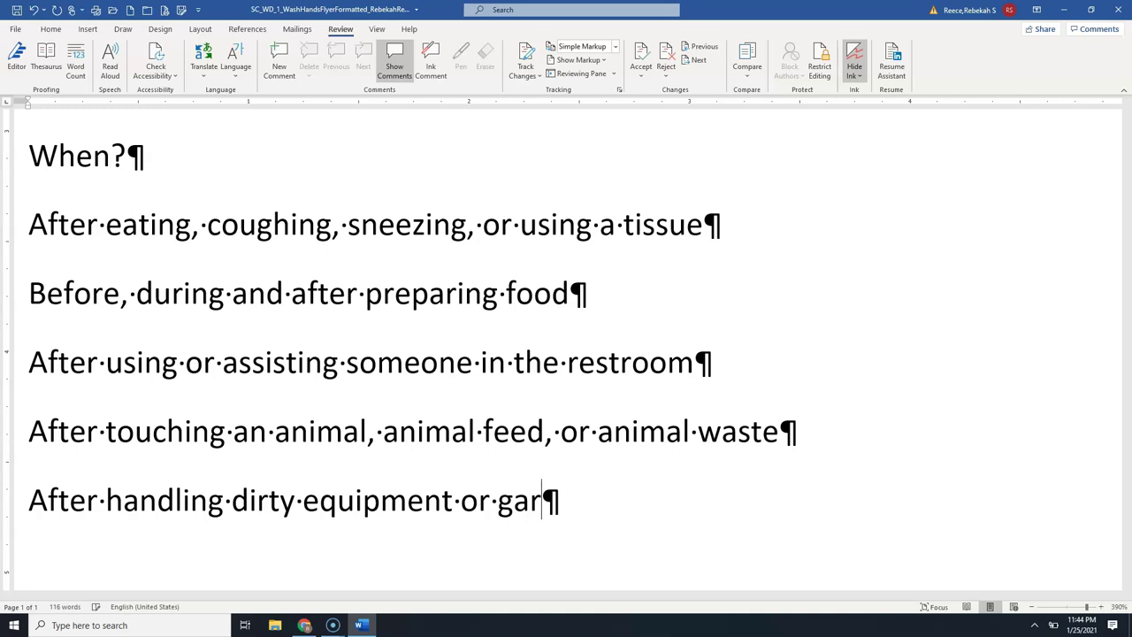
pyautogui.write('bage')
pyautogui.press('Return')
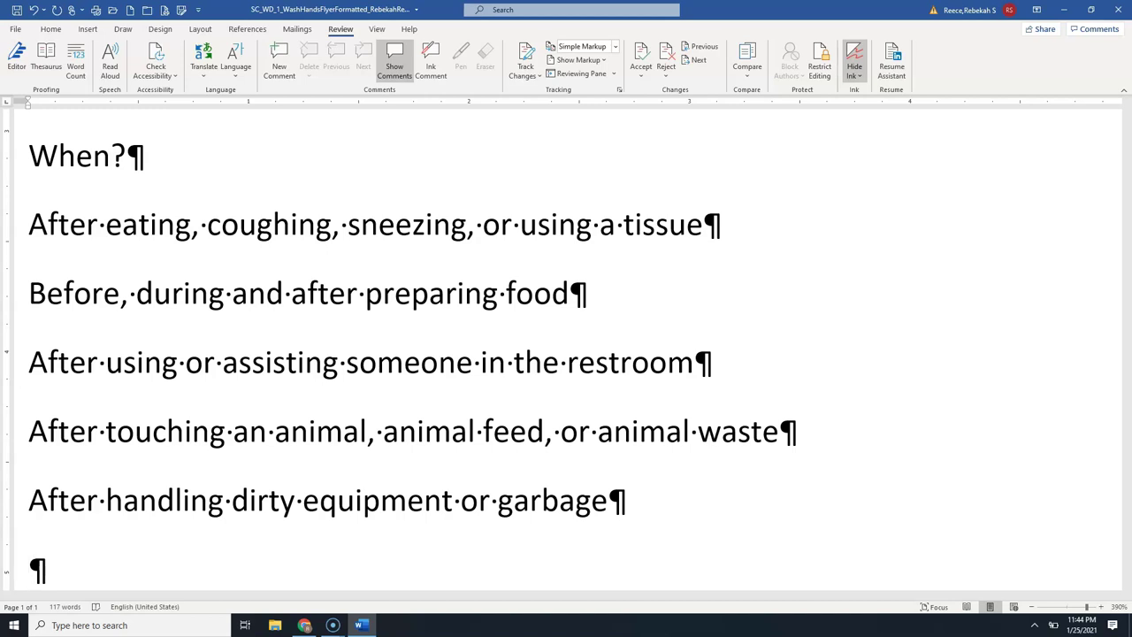
pyautogui.write('Visi')
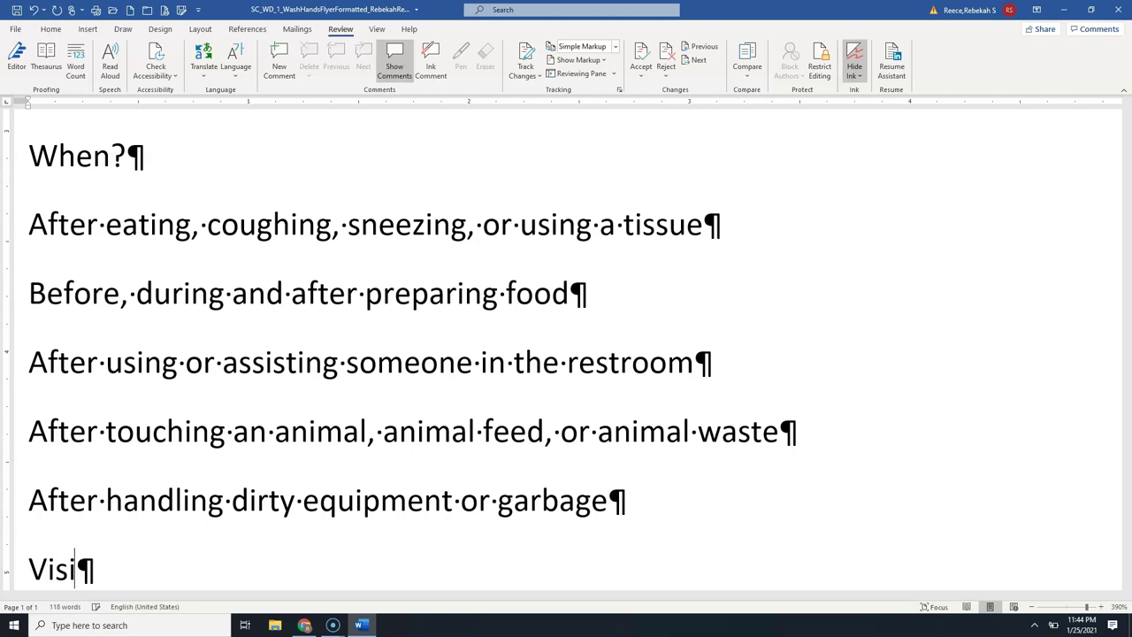
pyautogui.write('t www.')
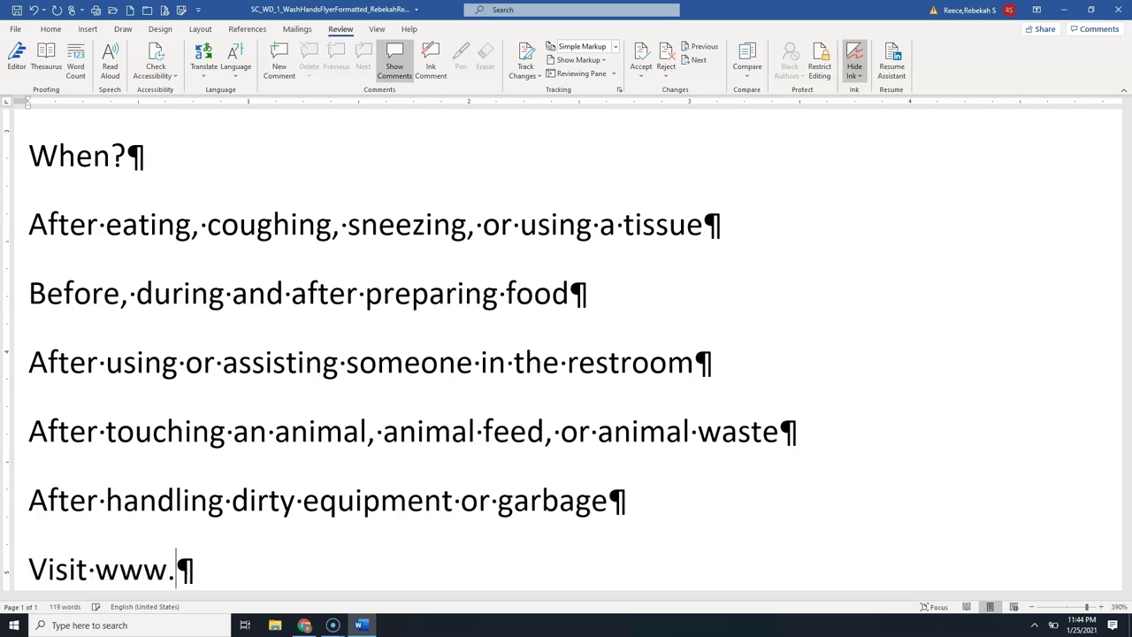
pyautogui.write('foodworkers.c')
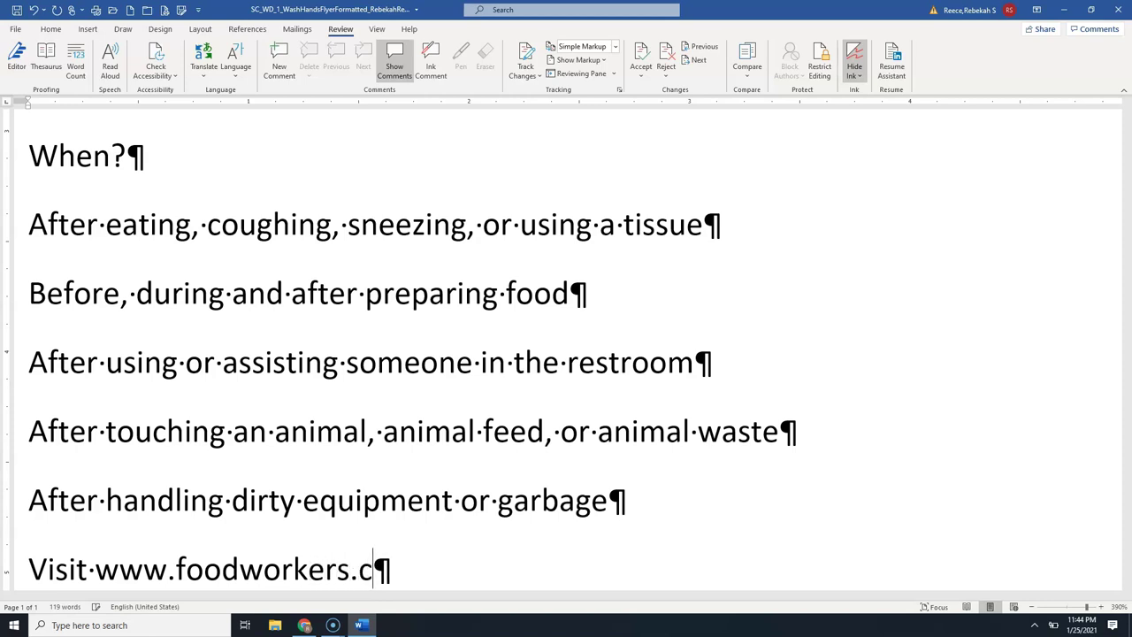
pyautogui.write('om for additioanl')
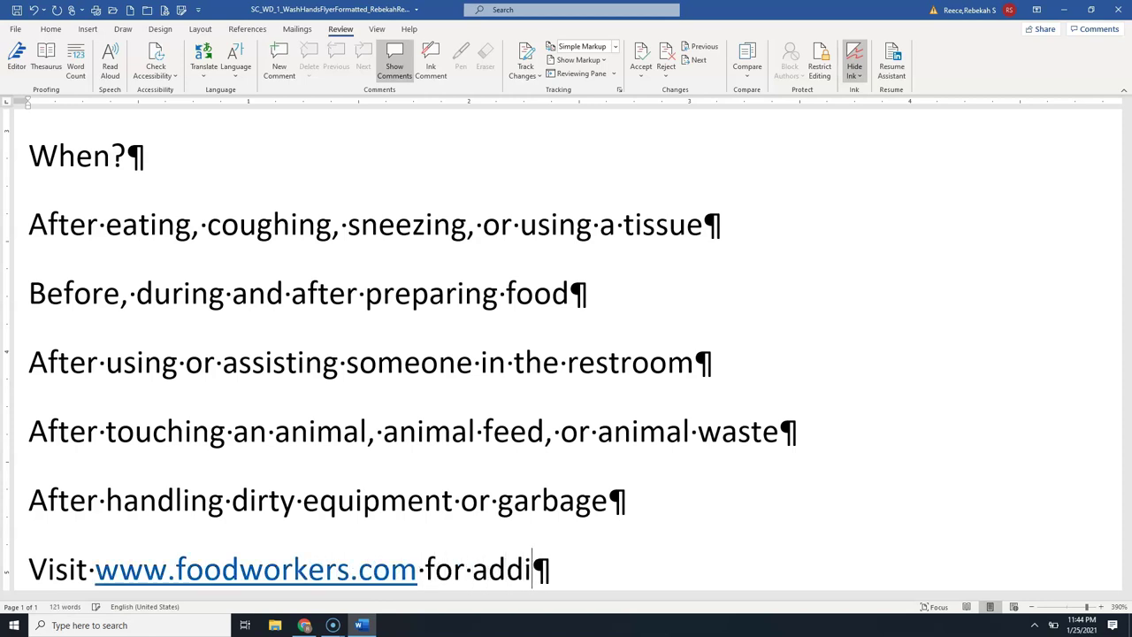
pyautogui.press('BackSpace')
pyautogui.press('BackSpace')
pyautogui.press('BackSpace')
pyautogui.write('nal i')
pyautogui.write('n')
pyautogui.press('BackSpace')
pyautogui.press('BackSpace')
pyautogui.write('handwa')
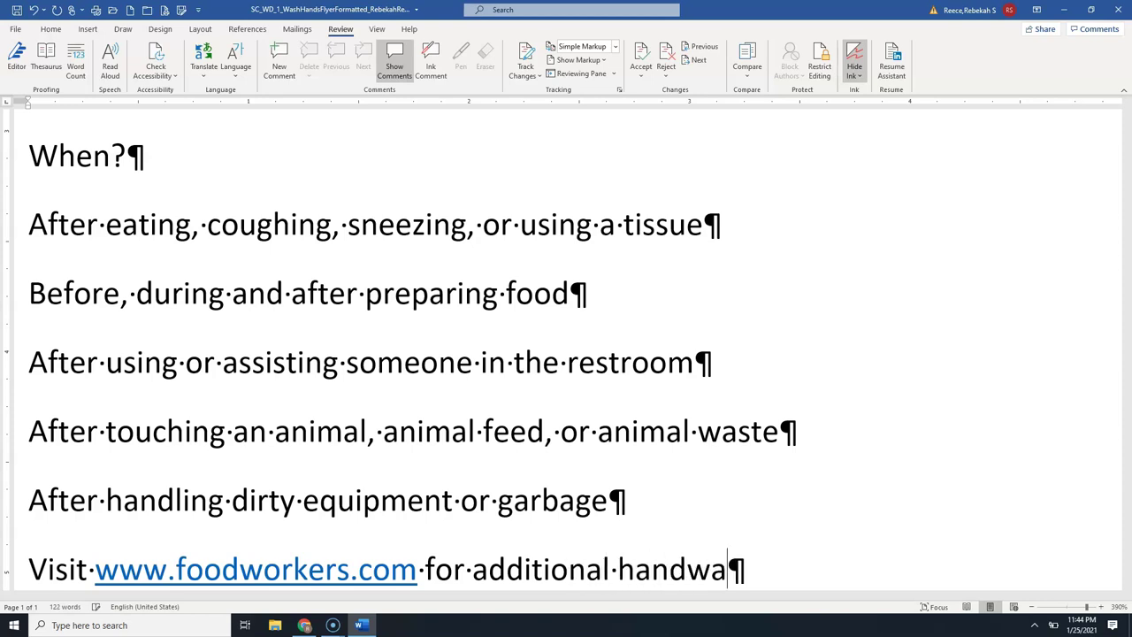
pyautogui.write('shing tips.')
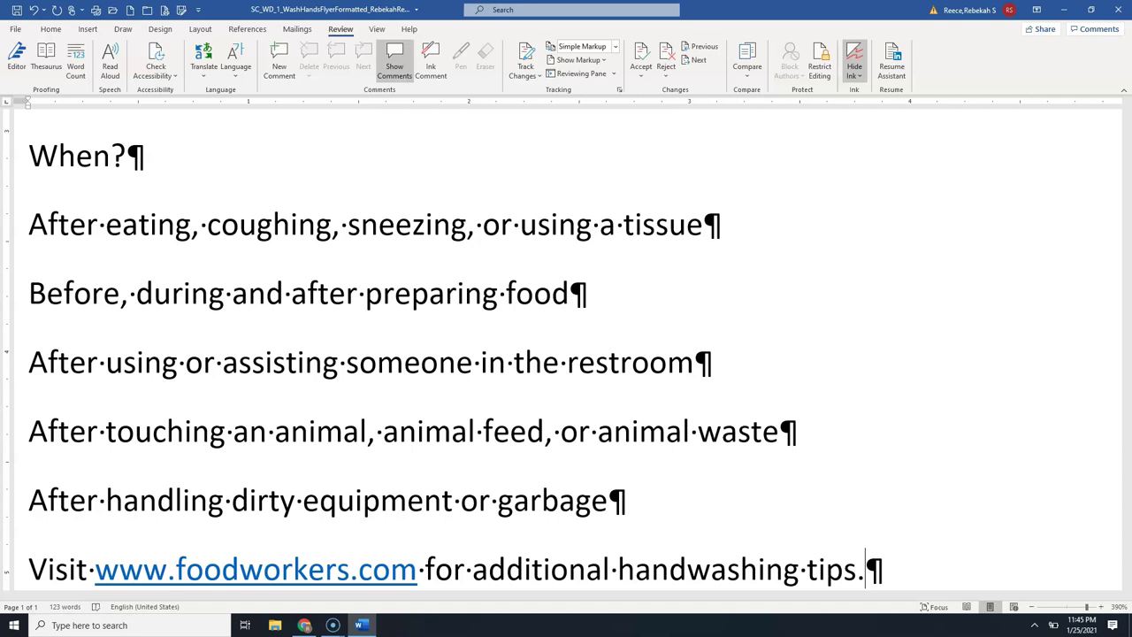
# - Select the flyer's body text from the "Washing your hands" paragraph down through the "After touching an animal" line
pyautogui.click(1030, 608)
pyautogui.click(1030, 607)
pyautogui.click(1030, 608)
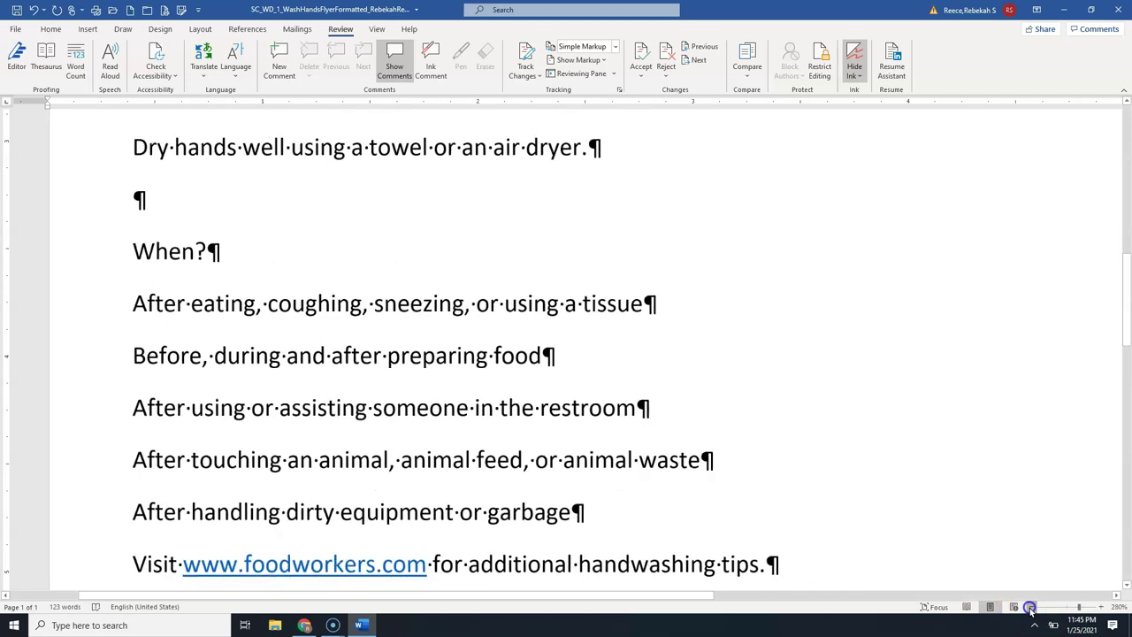
pyautogui.click(1030, 607)
pyautogui.click(1030, 607)
pyautogui.click(1031, 607)
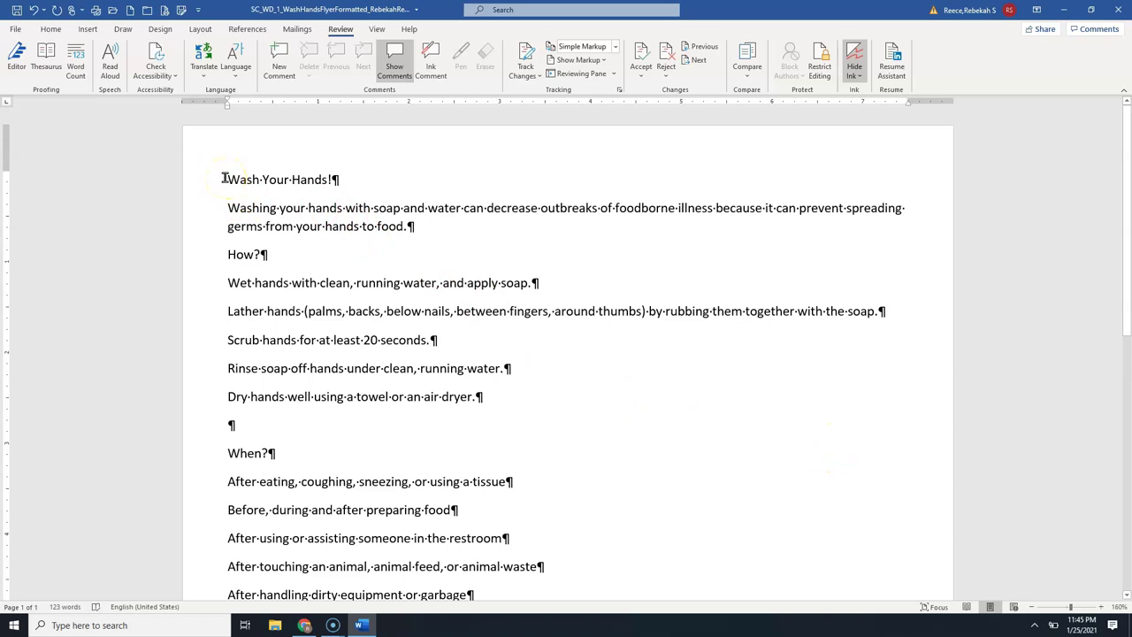
pyautogui.moveTo(222, 207); pyautogui.dragTo(470, 460)
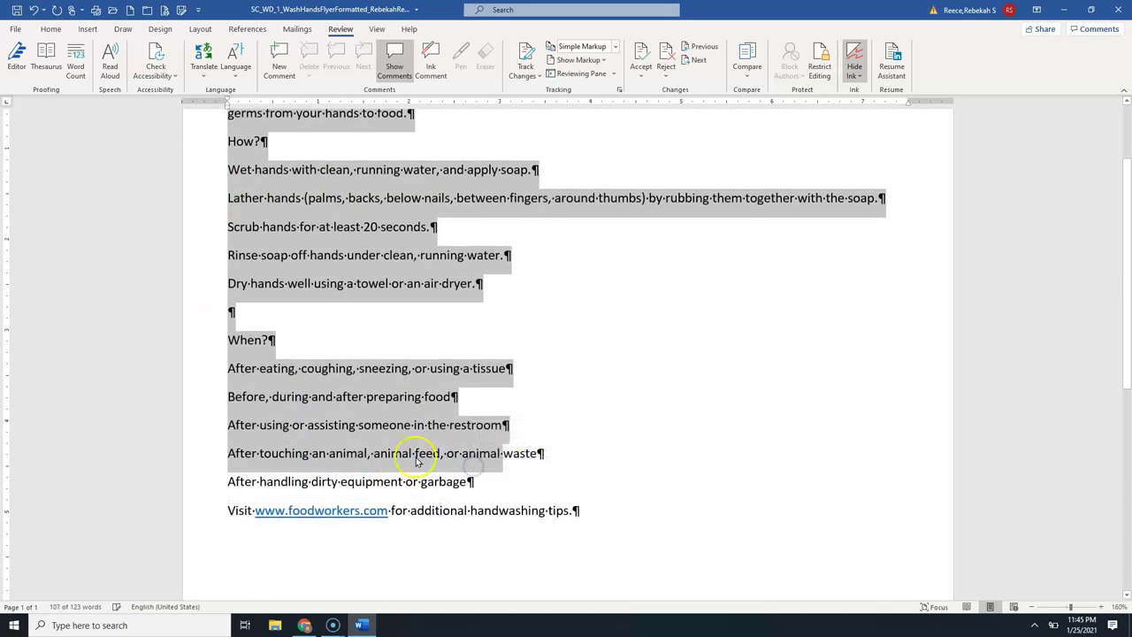
pyautogui.click(225, 508)
pyautogui.click(209, 517)
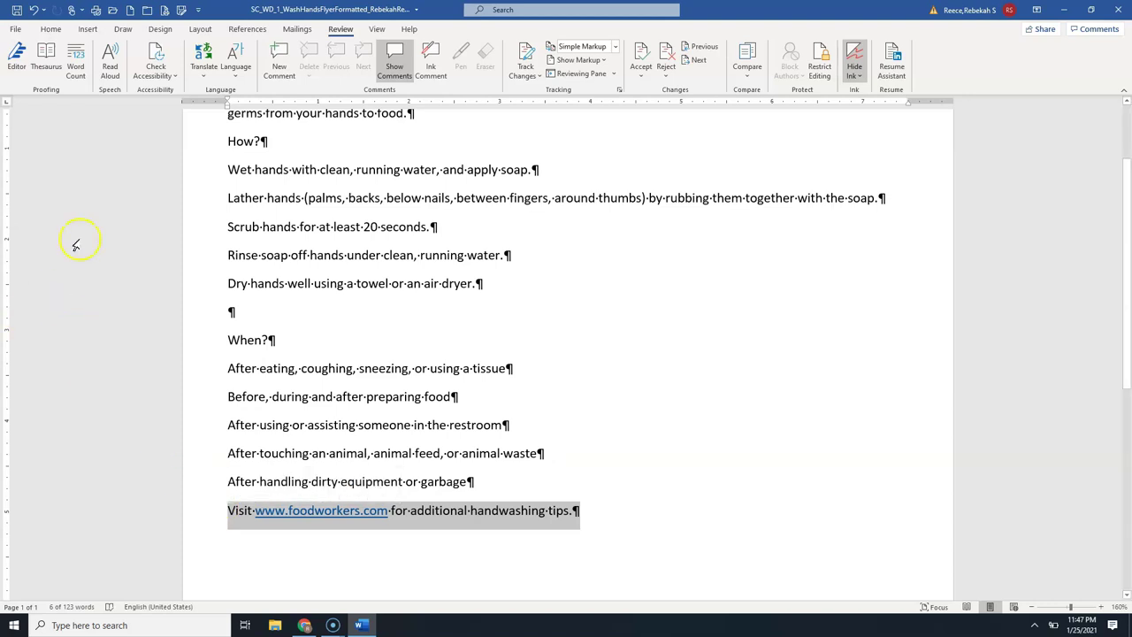
pyautogui.click(16, 10)
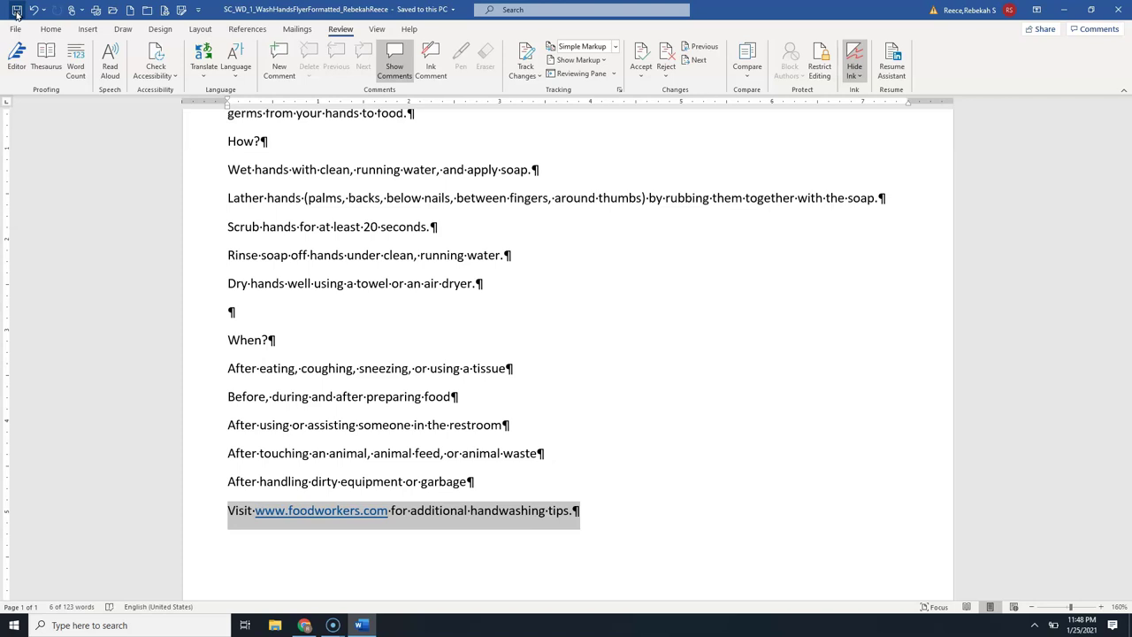
pyautogui.scroll(-2, 132, 177)
pyautogui.scroll(5, 222, 215)
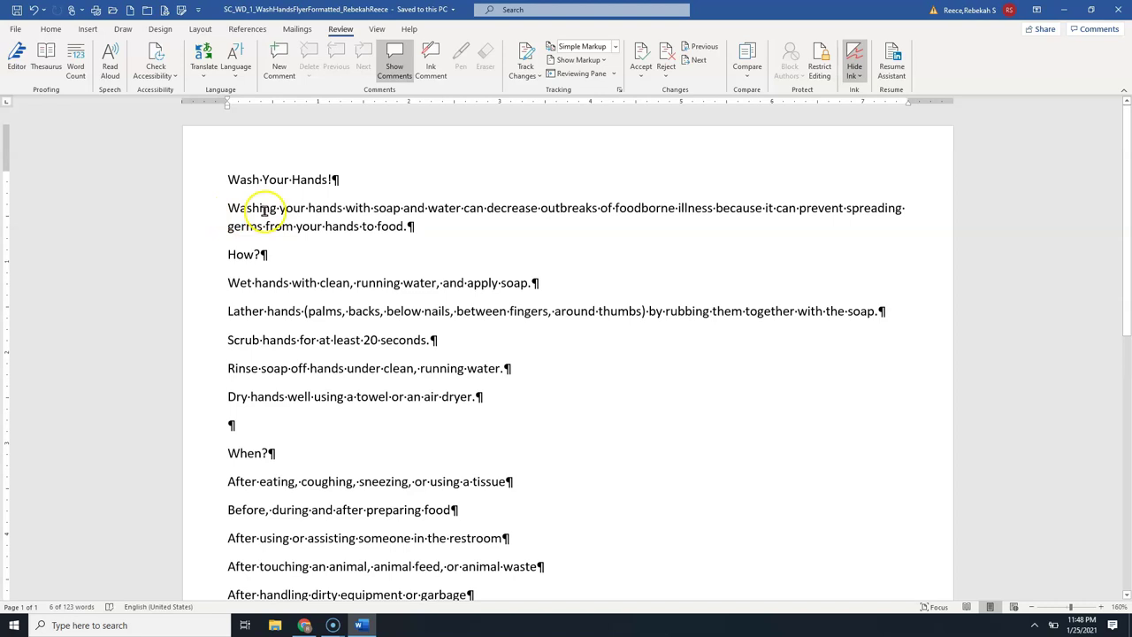
pyautogui.click(262, 207)
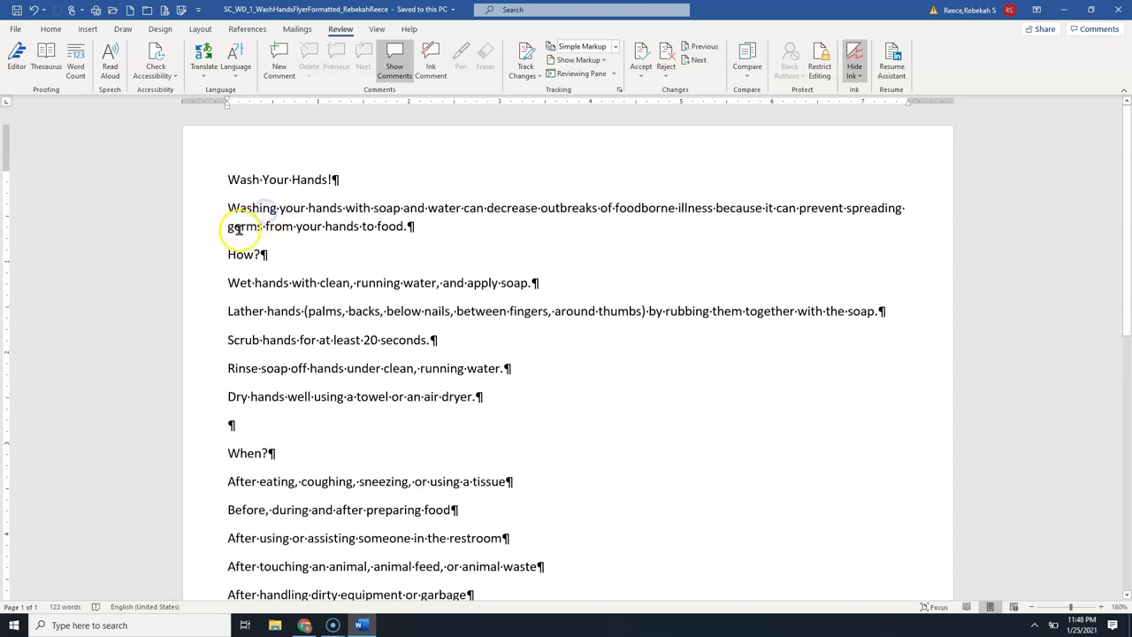
pyautogui.click(252, 343)
pyautogui.click(288, 285)
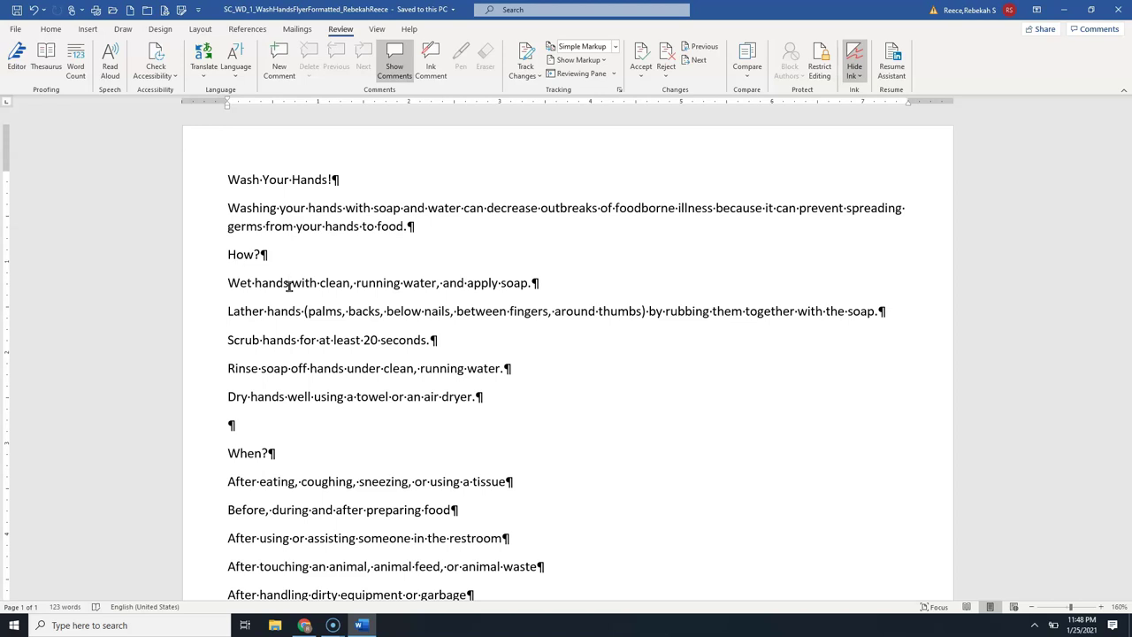
# - Practise selecting words and phrases in the "Wet hands with clean, running water" line, ending with the whole line
pyautogui.click(321, 281)
pyautogui.moveTo(322, 282); pyautogui.dragTo(398, 285)
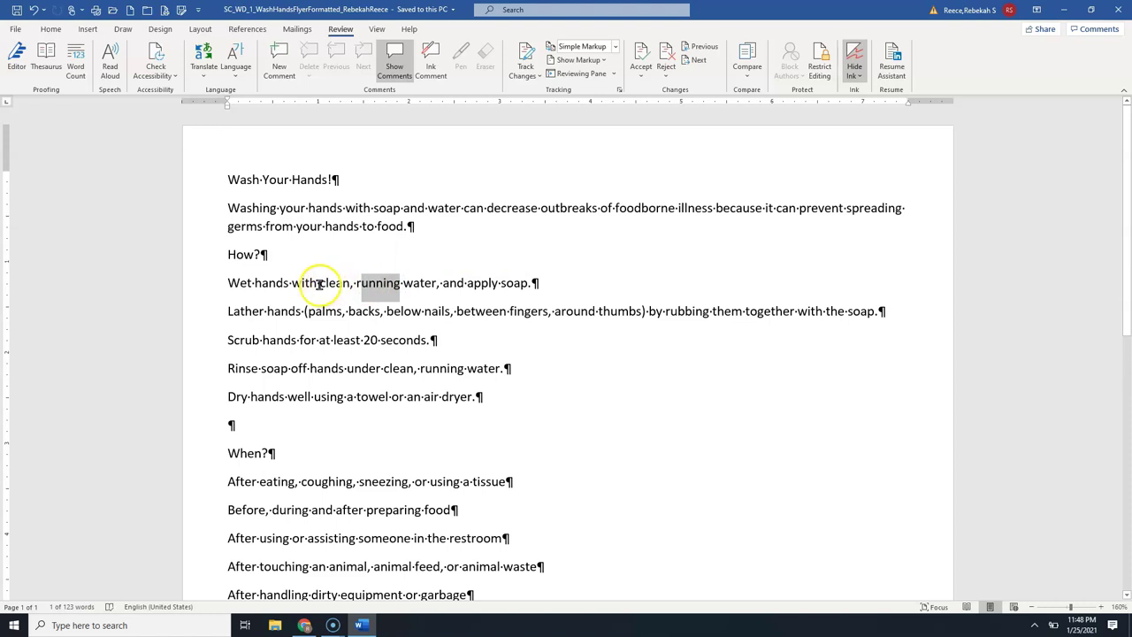
pyautogui.moveTo(255, 283); pyautogui.dragTo(440, 283)
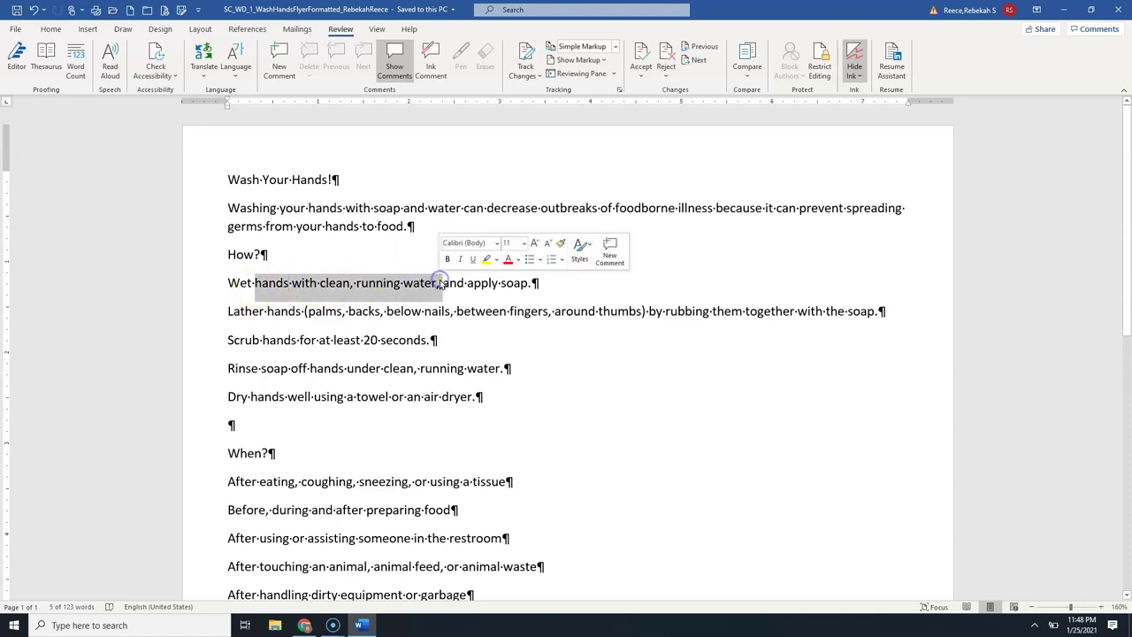
pyautogui.click(203, 289)
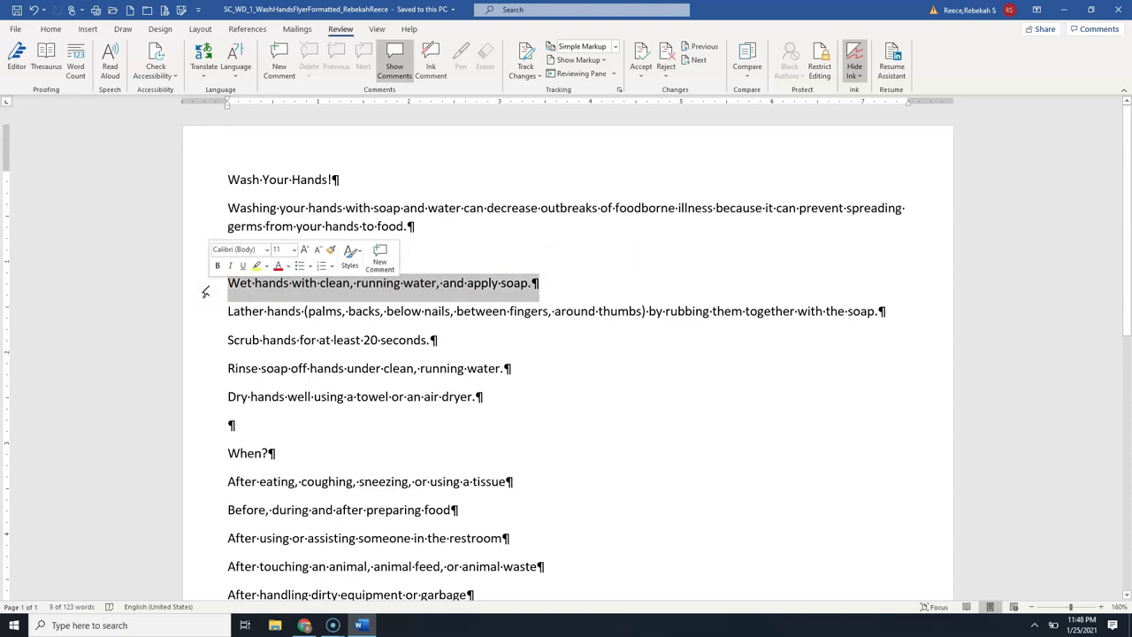
# - Try bold formatting and a font size of 20 on the letters "ea" in "clean" in the "Wet hands" line
pyautogui.click(298, 286)
pyautogui.moveTo(328, 286); pyautogui.dragTo(343, 285)
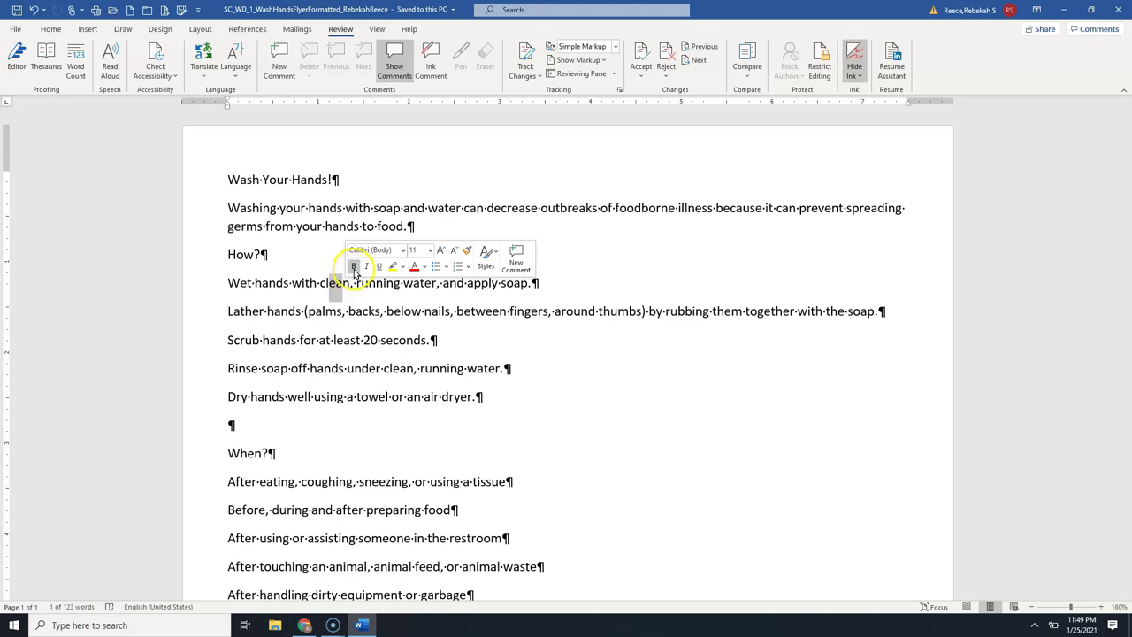
pyautogui.click(354, 266)
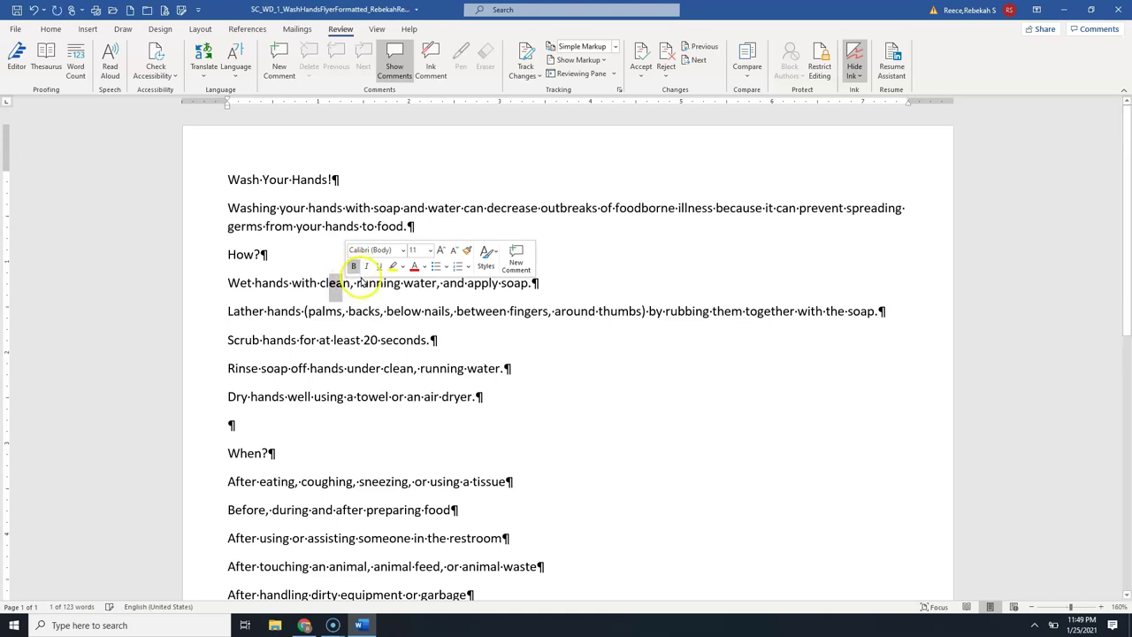
pyautogui.click(439, 253)
pyautogui.click(439, 253)
pyautogui.click(440, 253)
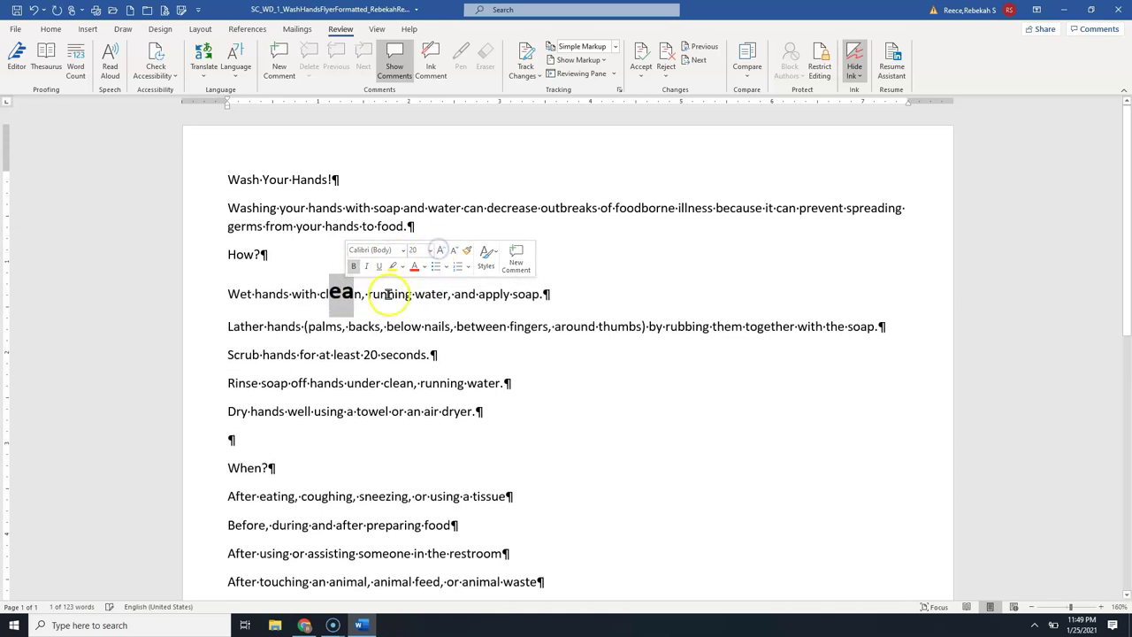
pyautogui.click(387, 294)
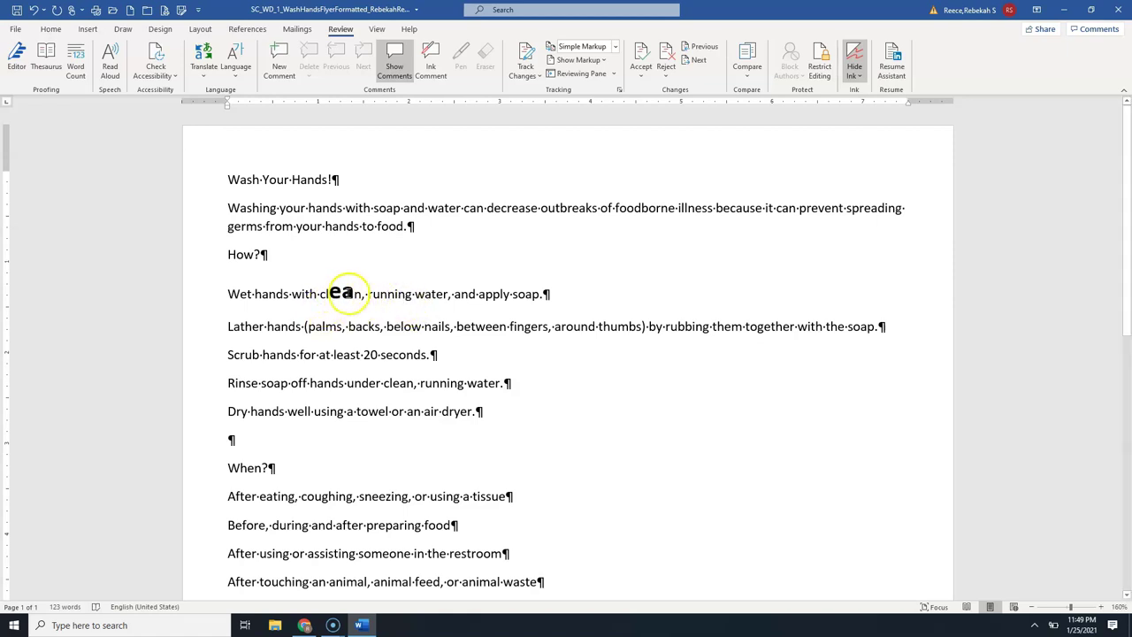
# - Undo the bold and all font enlargements on the letters "ea" in "clean" in one go
pyautogui.moveTo(330, 294); pyautogui.dragTo(353, 297)
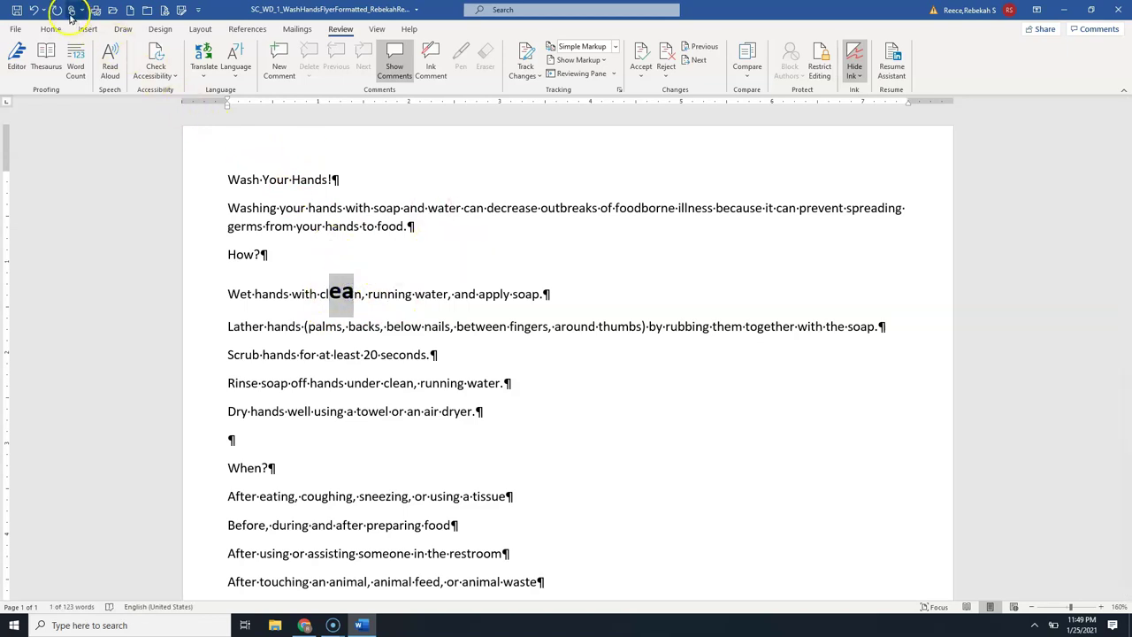
pyautogui.click(43, 9)
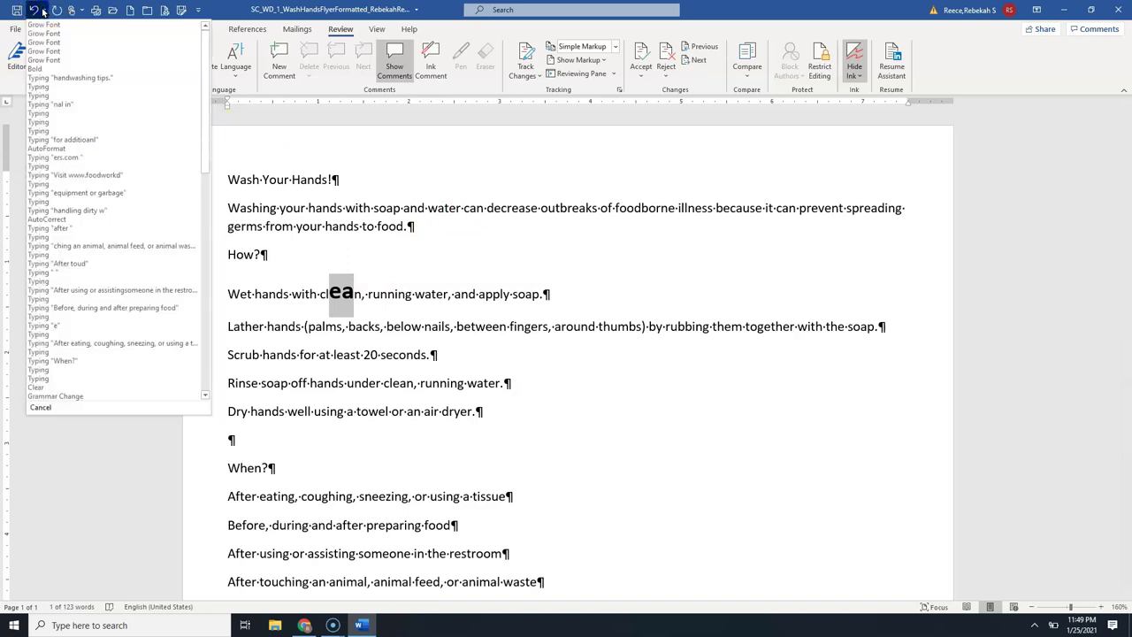
pyautogui.click(41, 59)
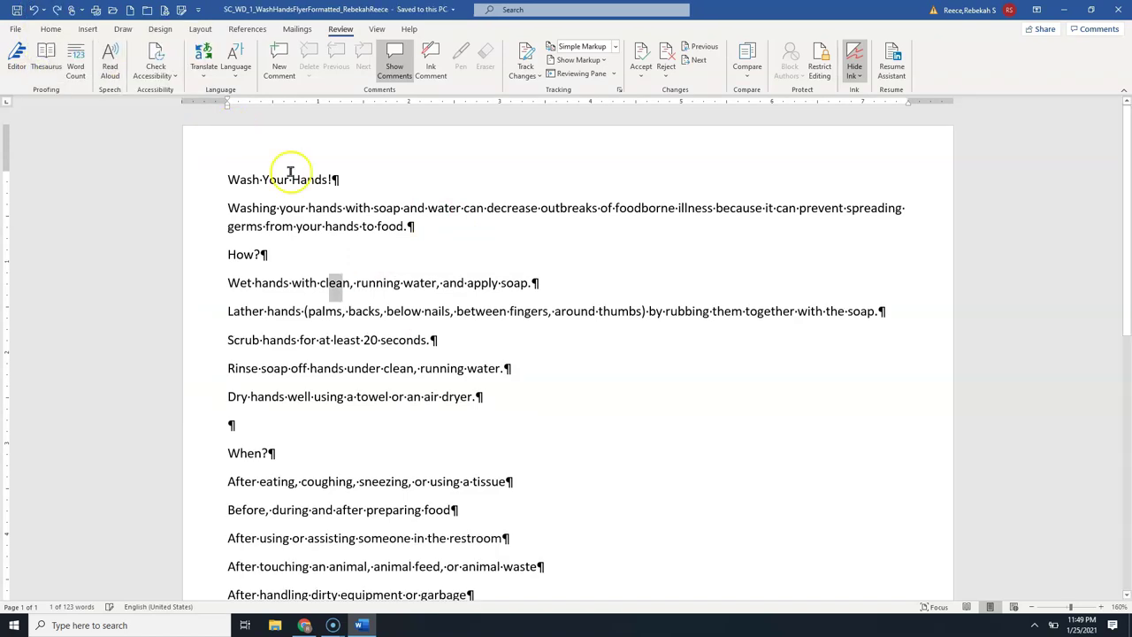
pyautogui.click(373, 299)
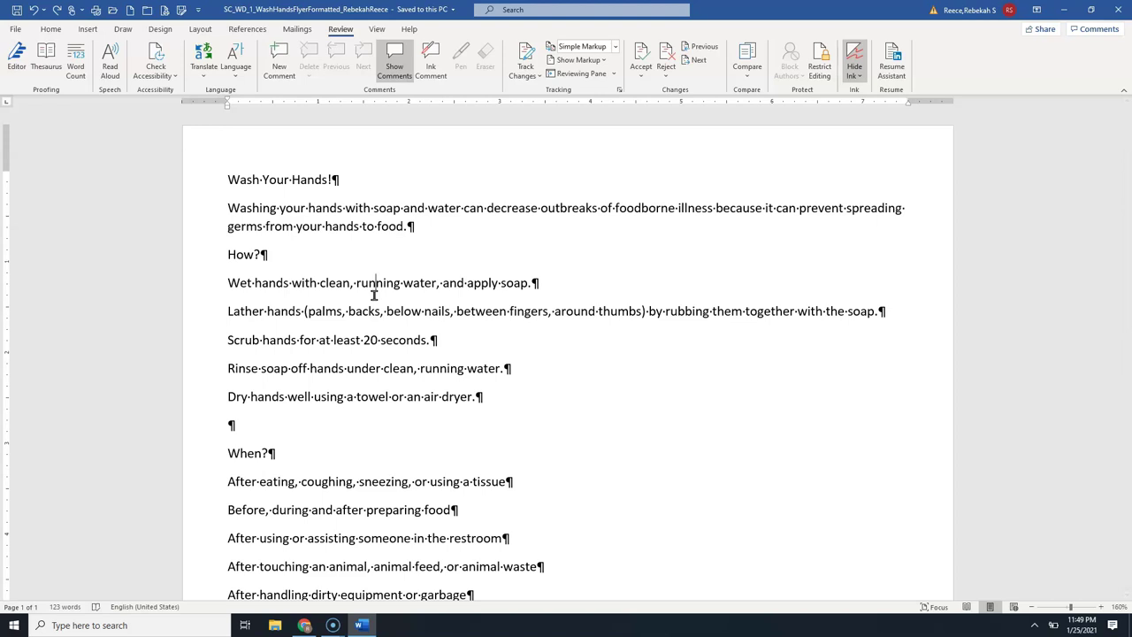
# - Preview the Title, Heading 1 and Intense Quote styles on the "Wet hands" line without keeping any of them
pyautogui.click(42, 31)
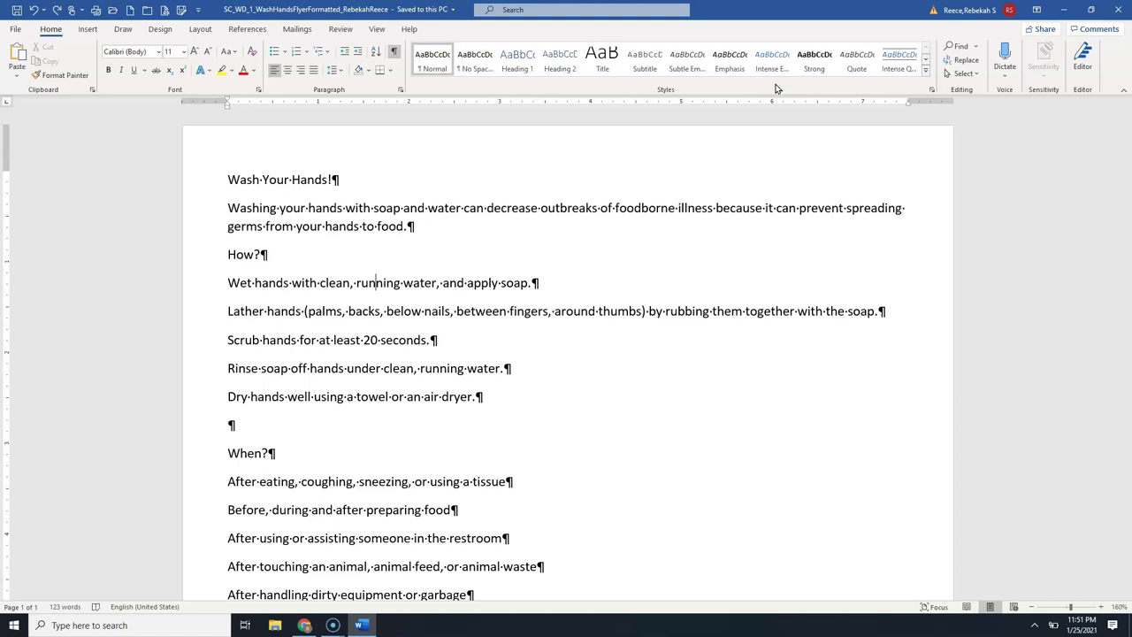
pyautogui.click(731, 69)
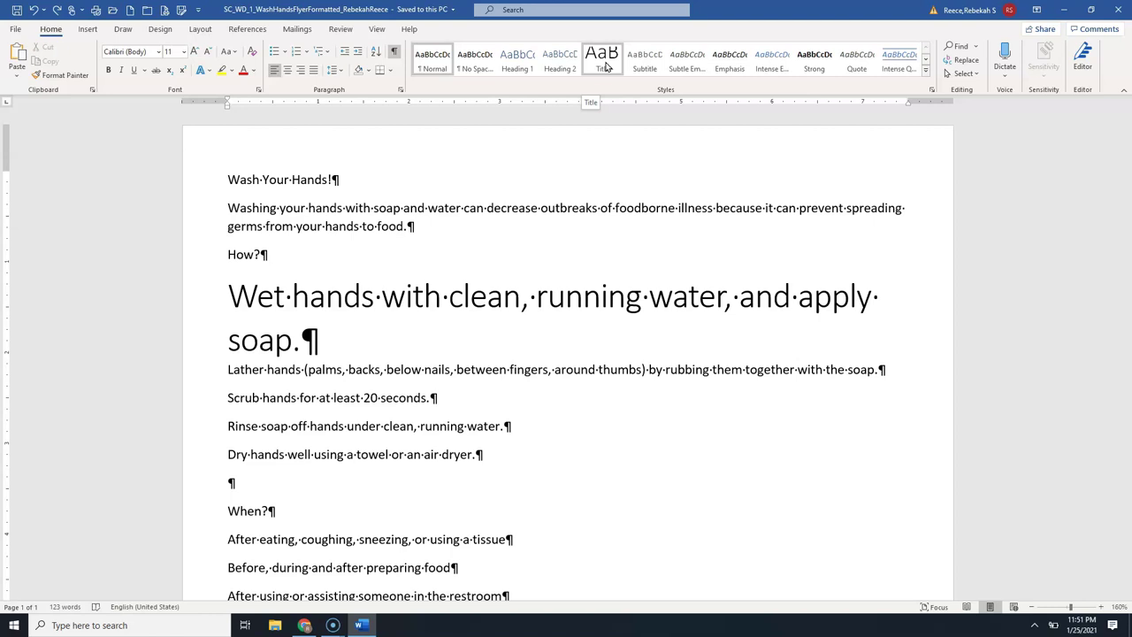
pyautogui.click(520, 64)
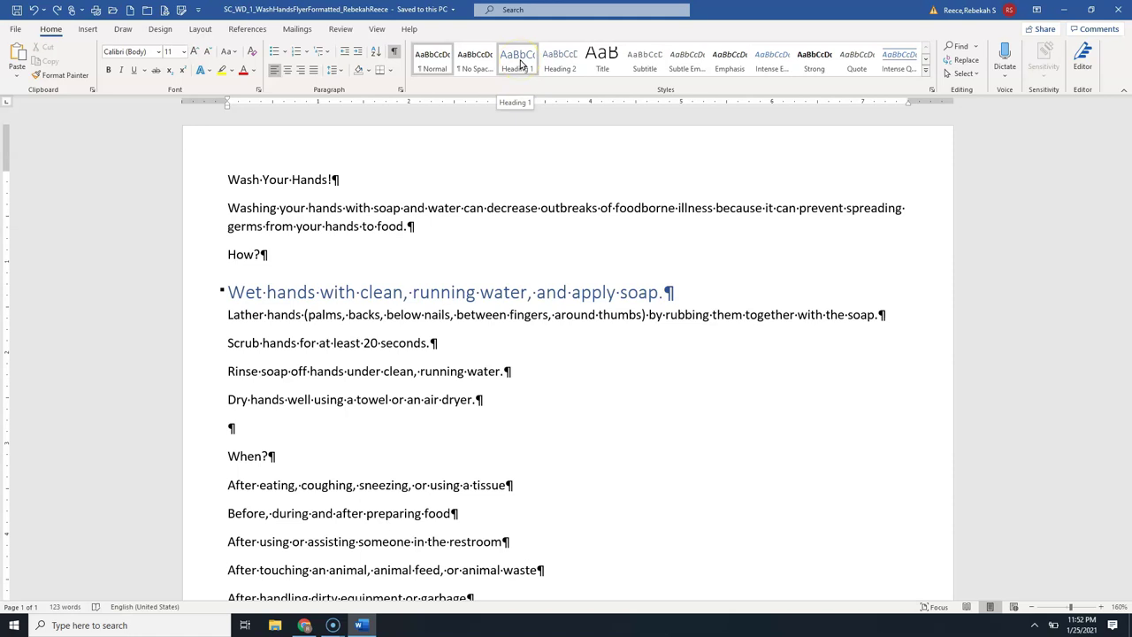
pyautogui.click(887, 62)
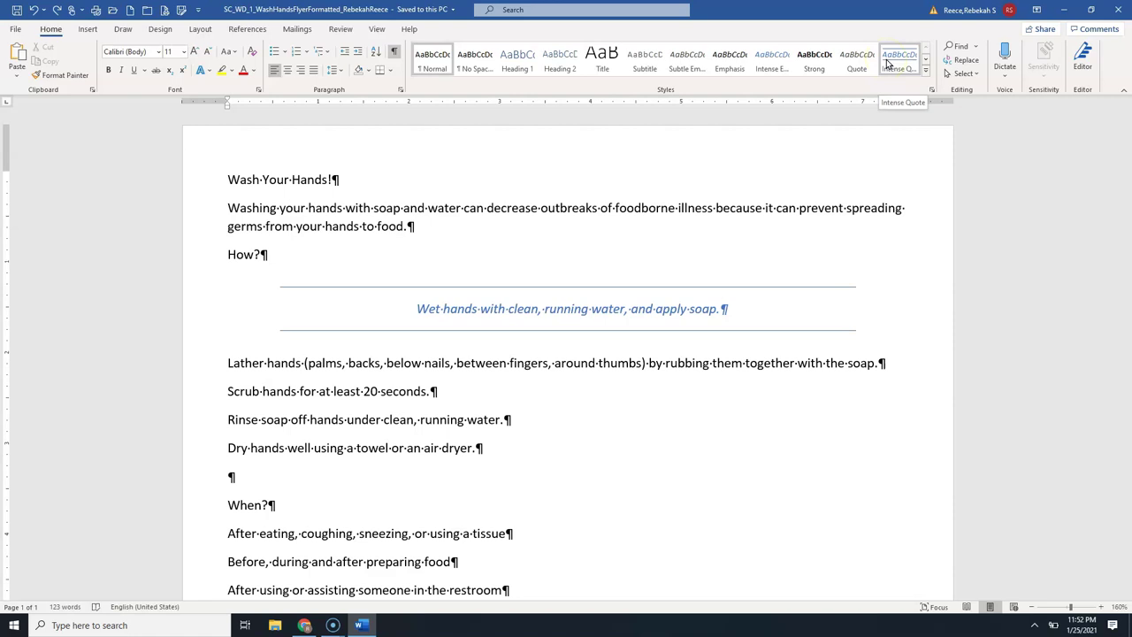
pyautogui.hotkey('ctrl', 'z')
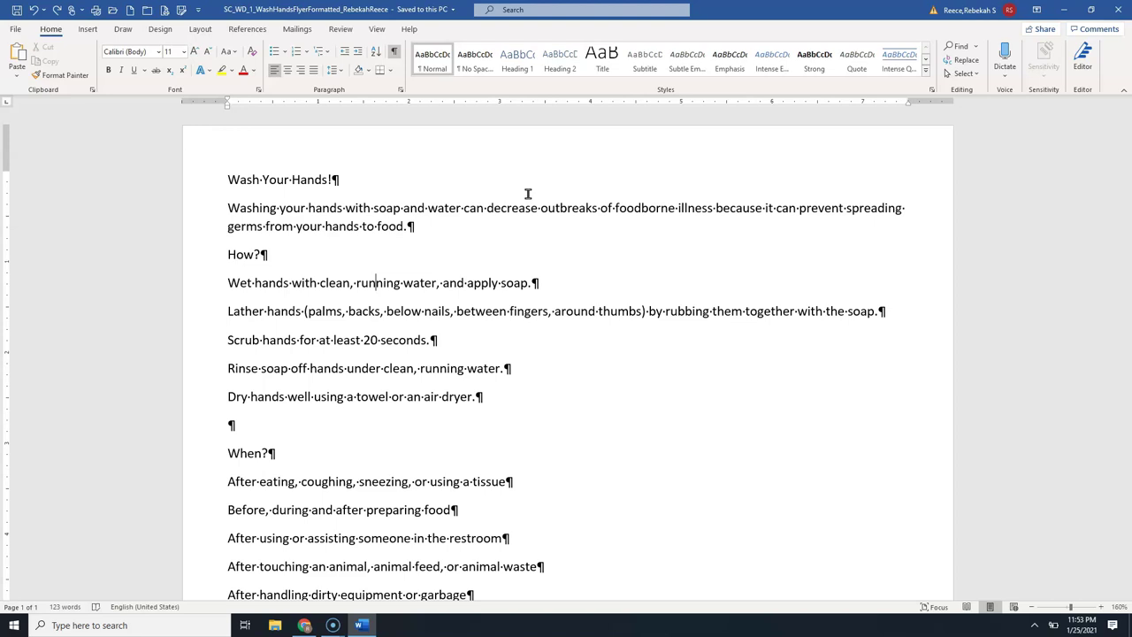
pyautogui.click(336, 216)
pyautogui.scroll(-5, 337, 216)
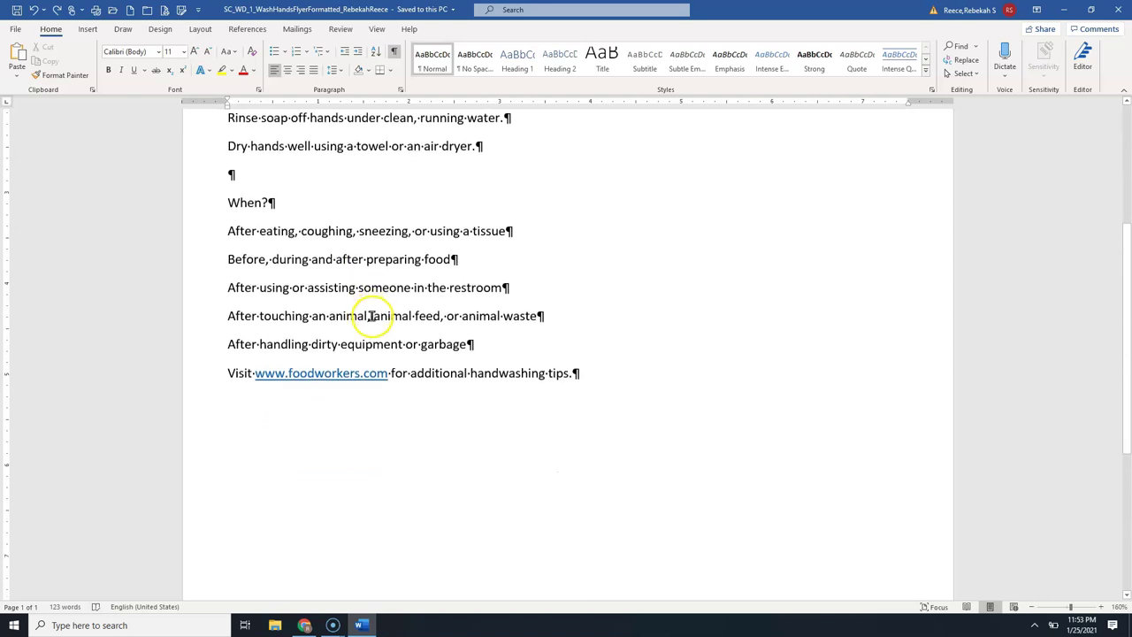
pyautogui.click(471, 375)
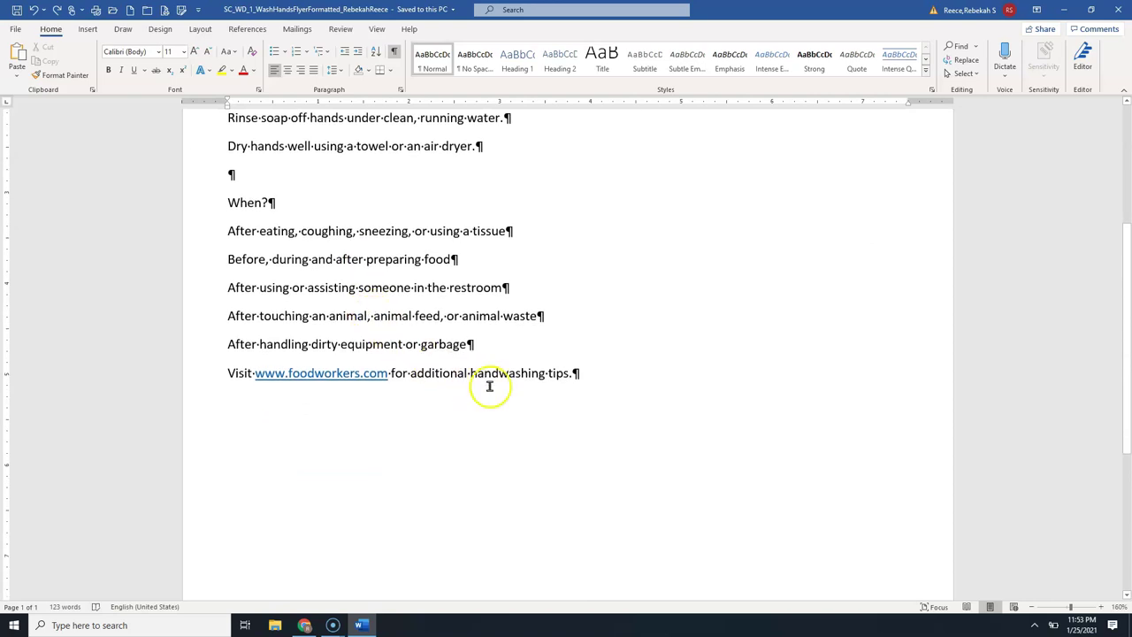
pyautogui.scroll(-1, 556, 413)
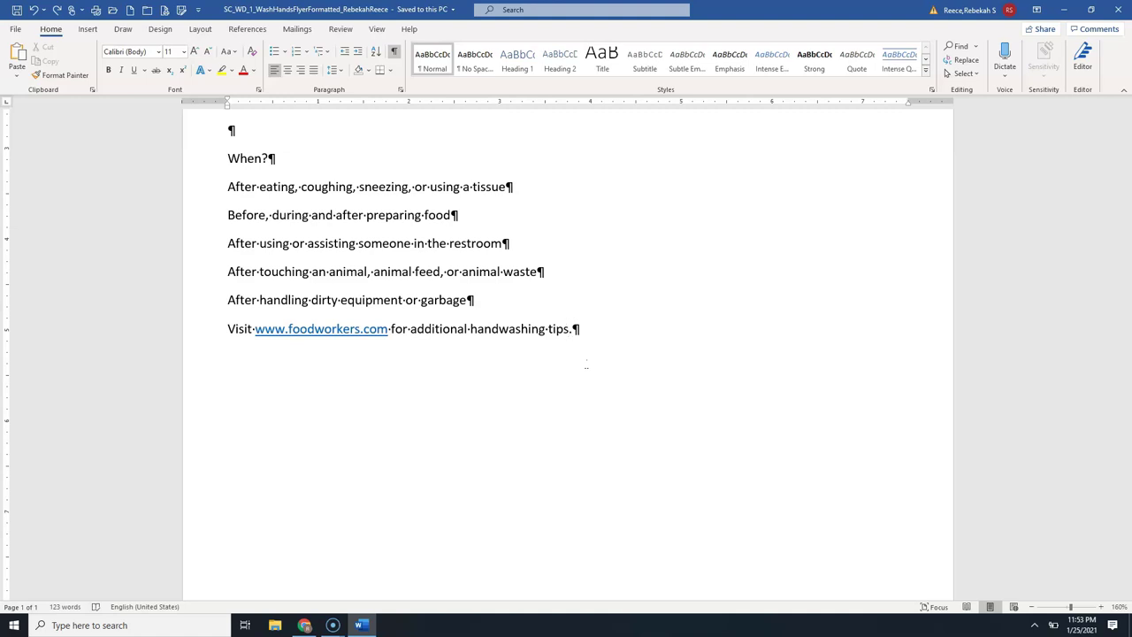
pyautogui.scroll(5, 585, 363)
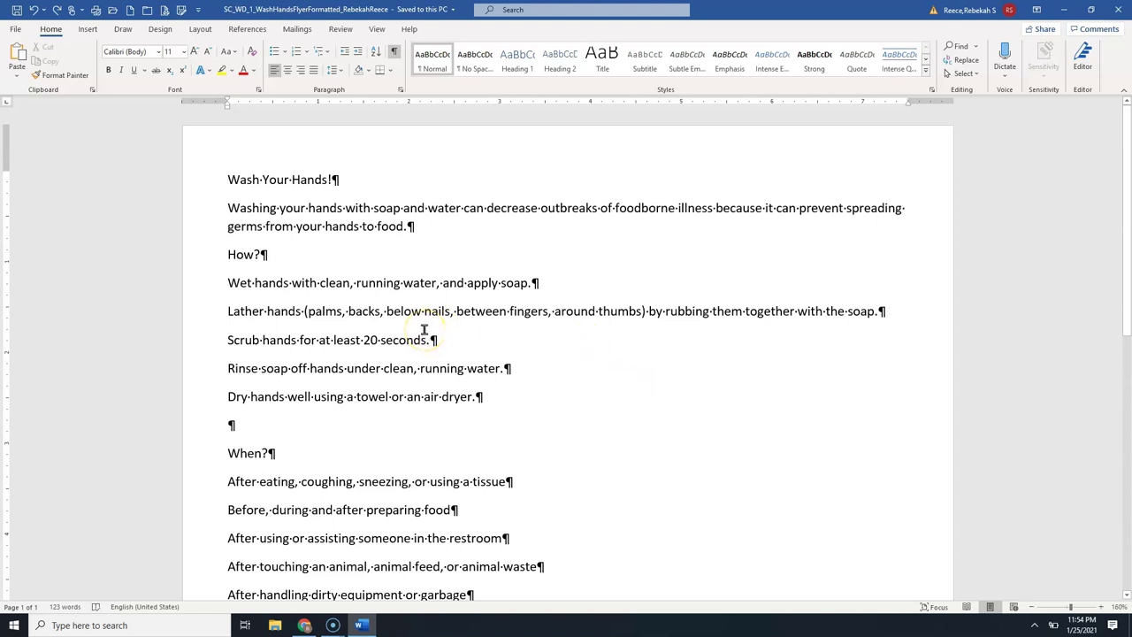
# - Browse the gallery of document themes and preview several on the flyer, including Slate
pyautogui.click(160, 29)
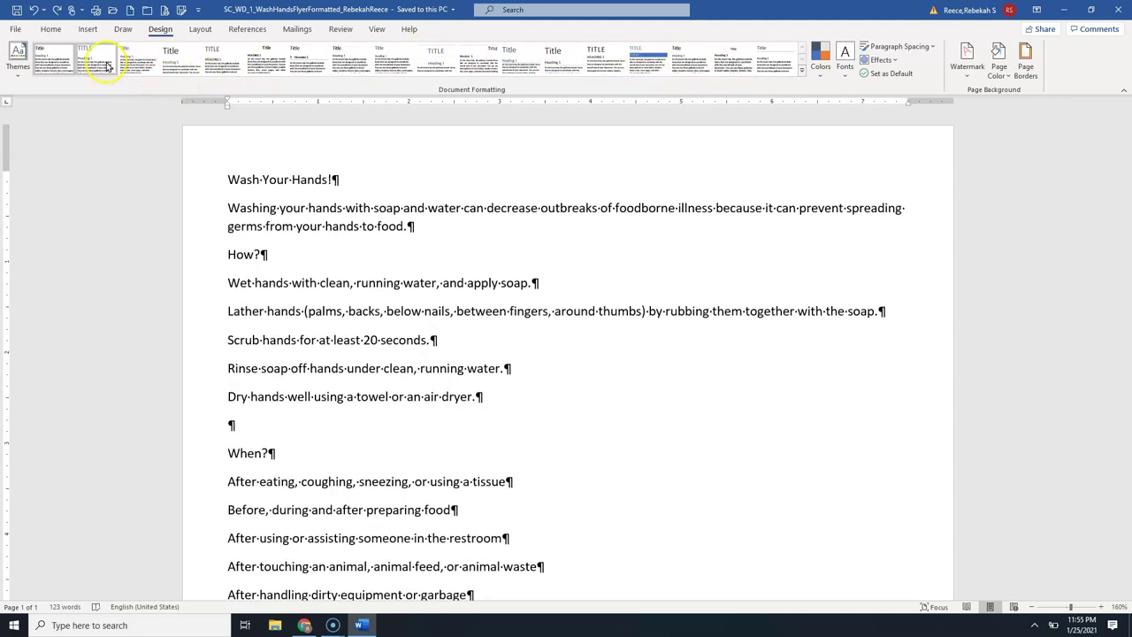
pyautogui.click(18, 67)
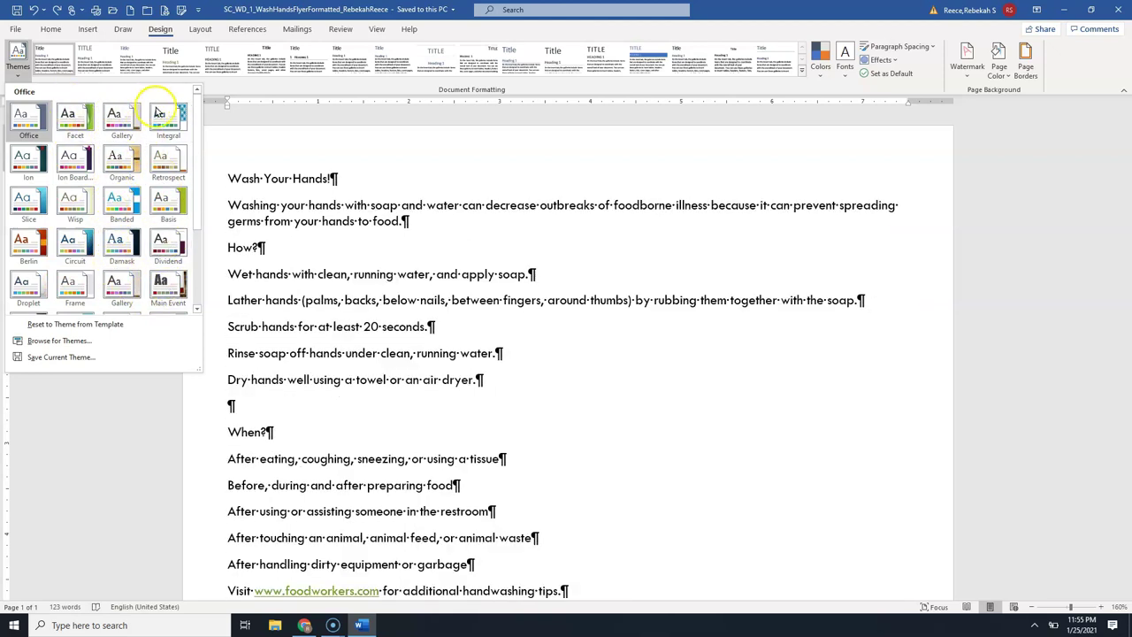
pyautogui.moveTo(199, 152); pyautogui.dragTo(177, 287)
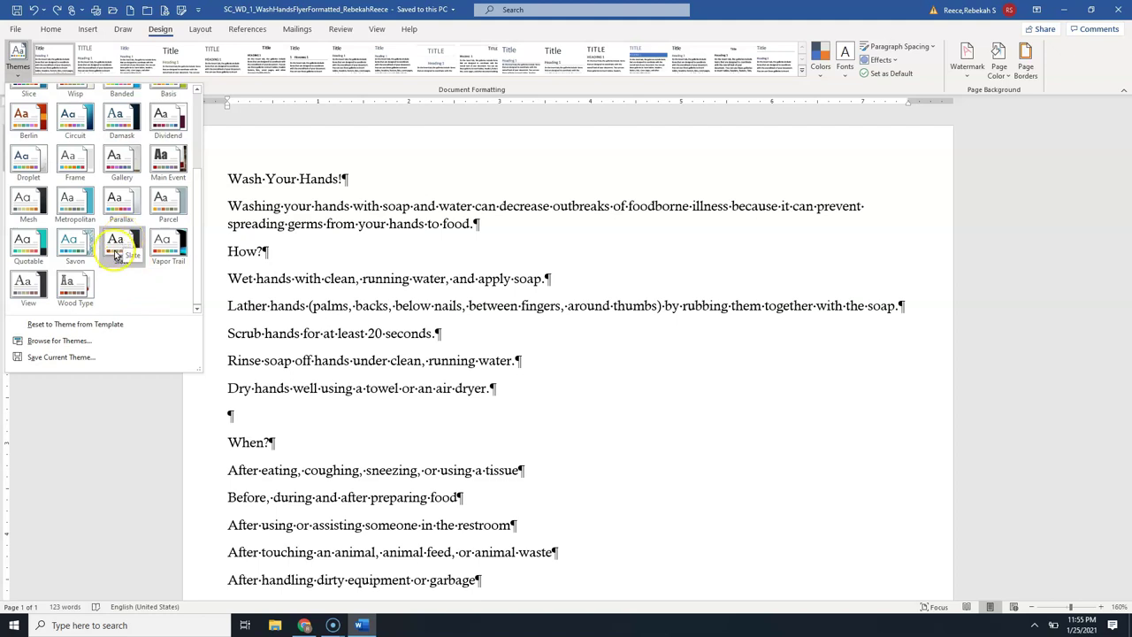
pyautogui.scroll(3, 198, 174)
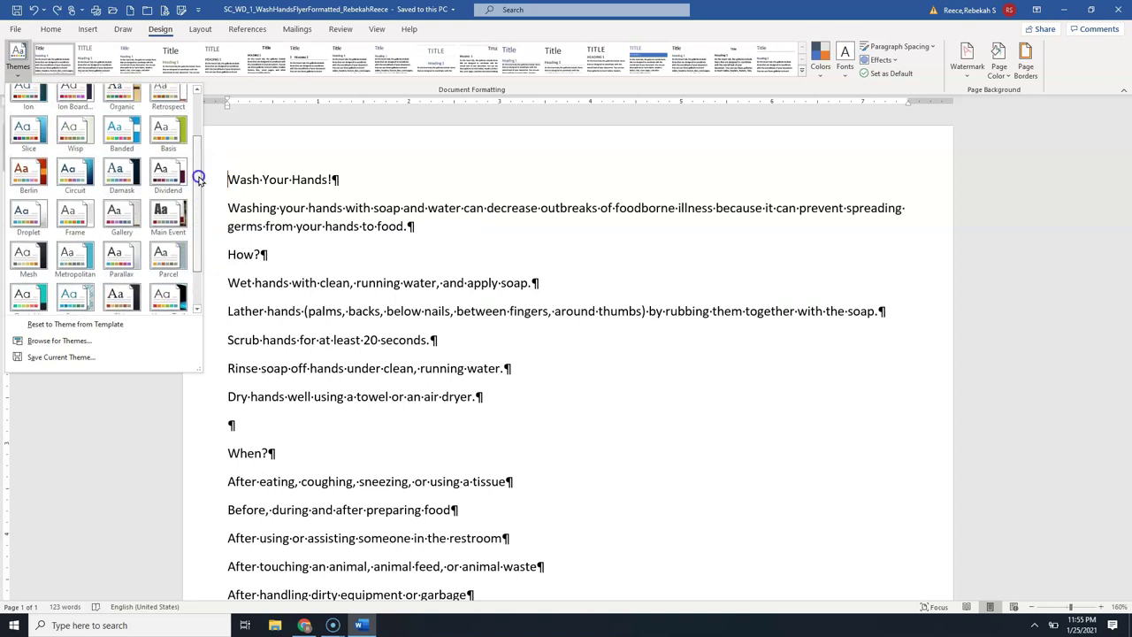
pyautogui.scroll(2, 197, 142)
pyautogui.scroll(-5, 193, 203)
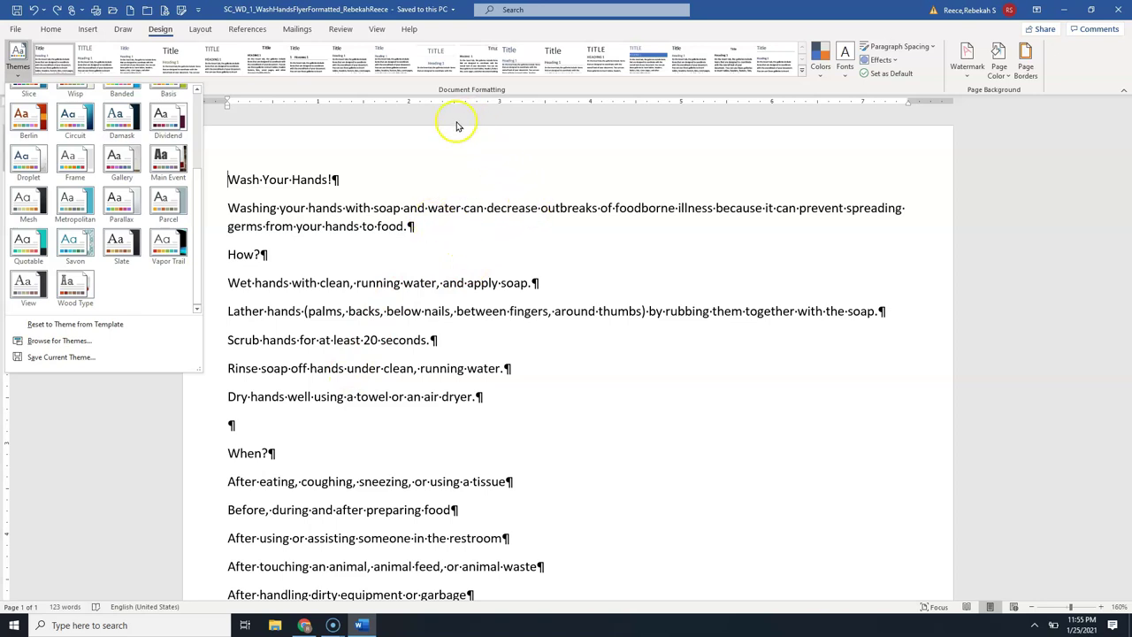
# - Close the theme gallery and place the insertion point in the "Wash Your Hands!" title line
pyautogui.click(52, 28)
pyautogui.click(293, 180)
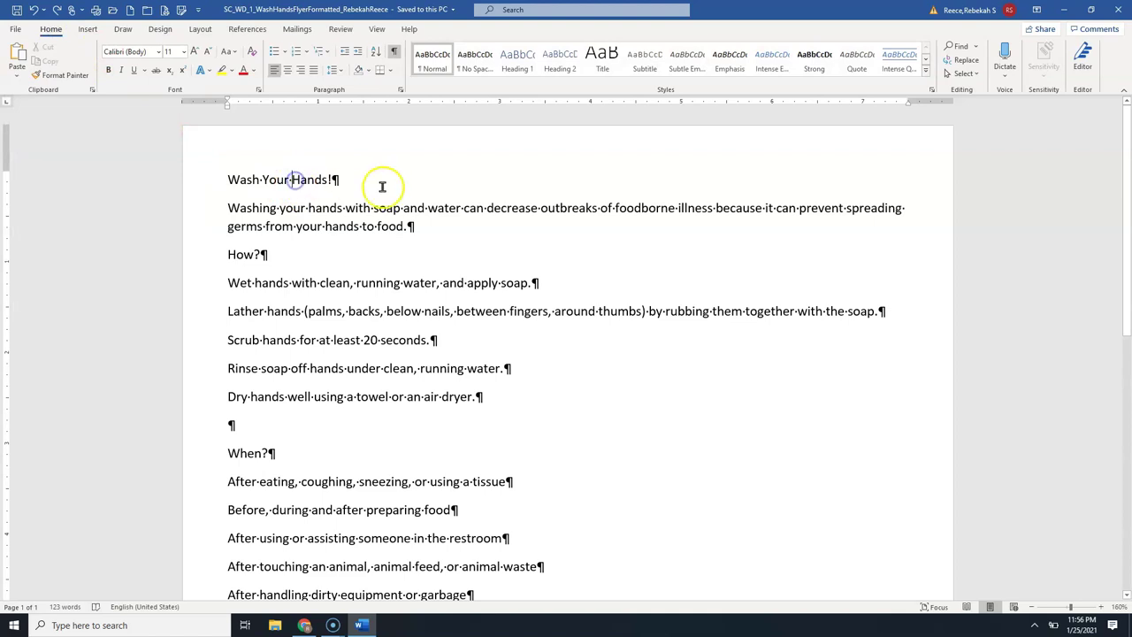
pyautogui.click(159, 60)
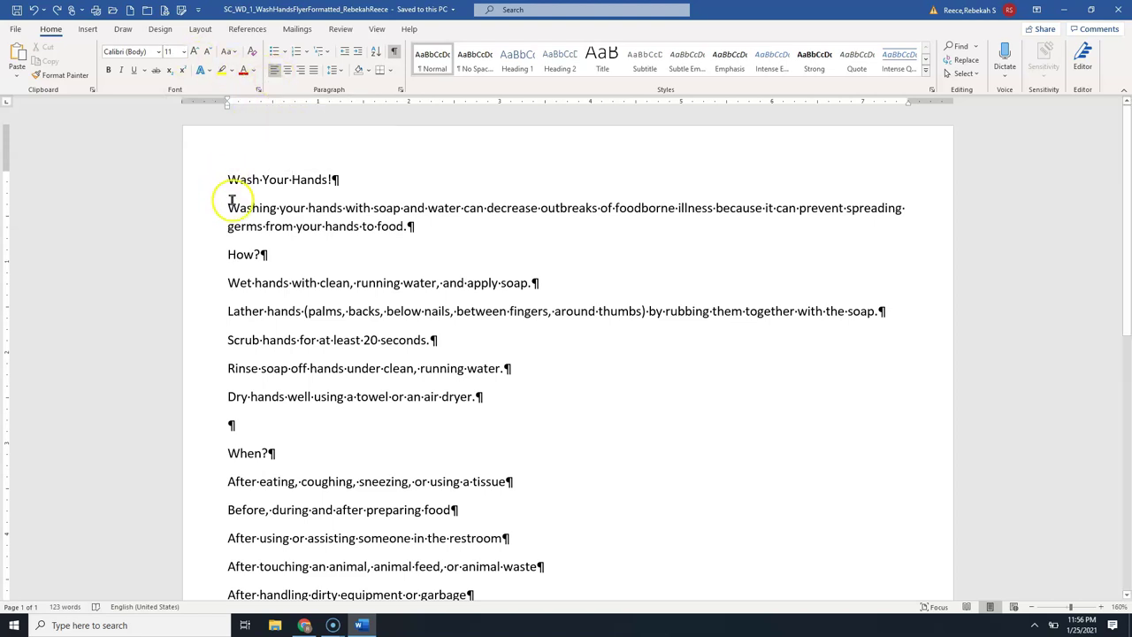
# - Try the Slate document theme on the hand-washing flyer
pyautogui.click(161, 30)
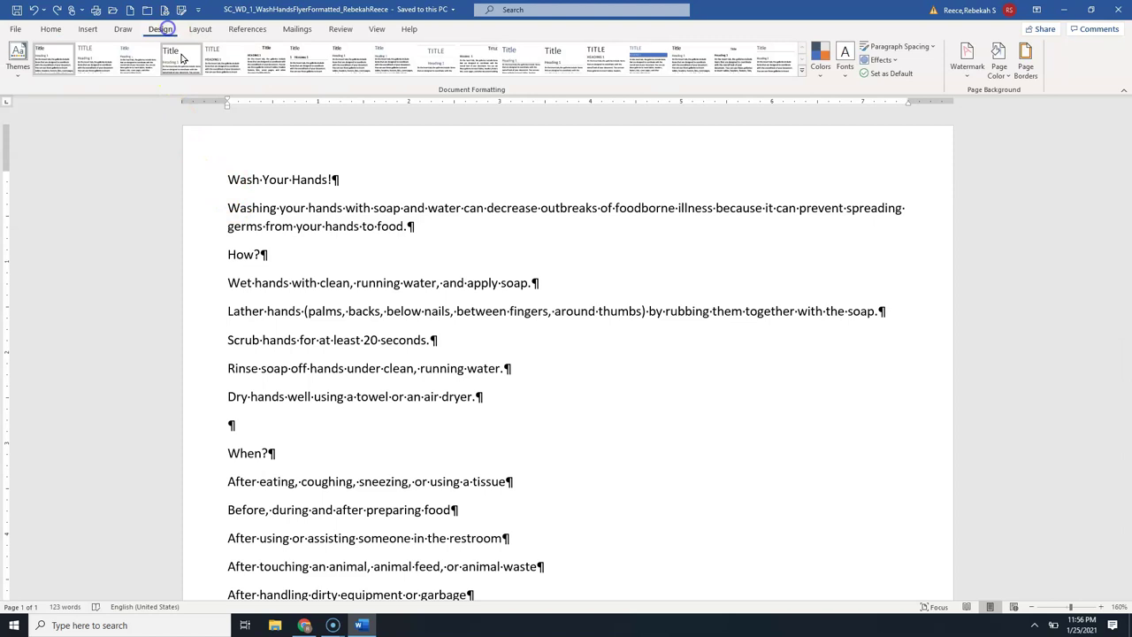
pyautogui.click(19, 63)
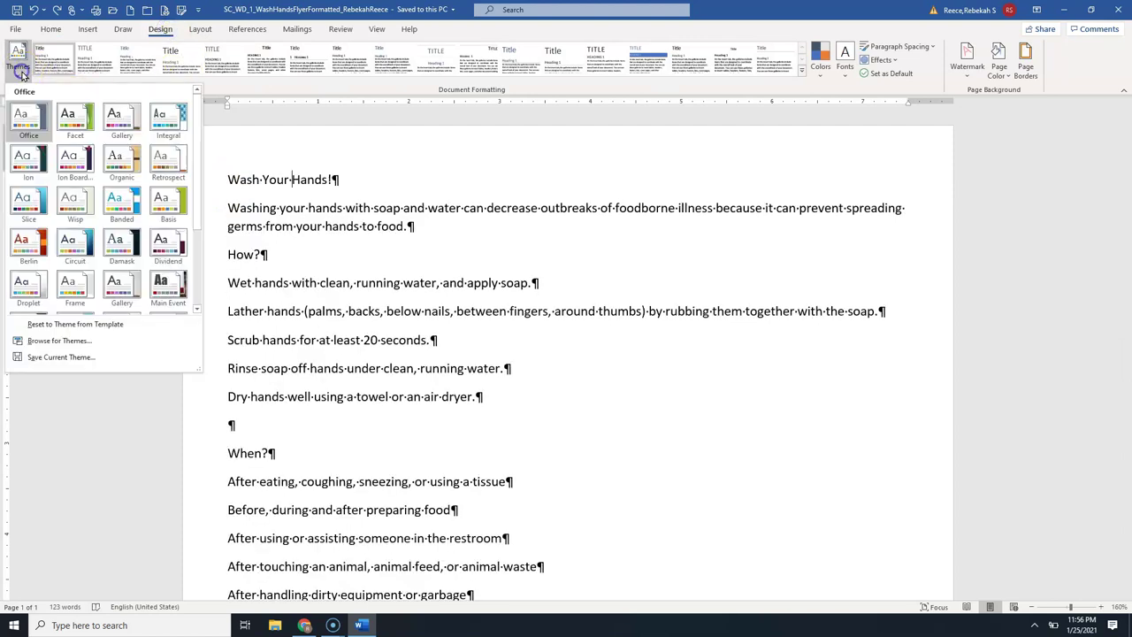
pyautogui.scroll(-3, 121, 279)
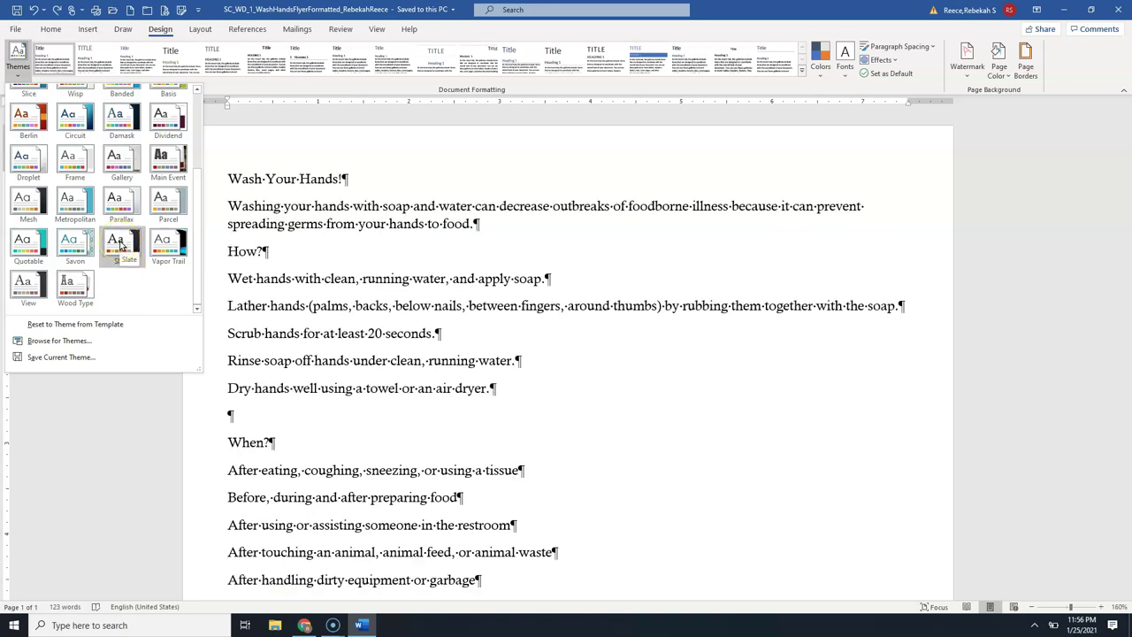
pyautogui.click(127, 244)
pyautogui.click(126, 239)
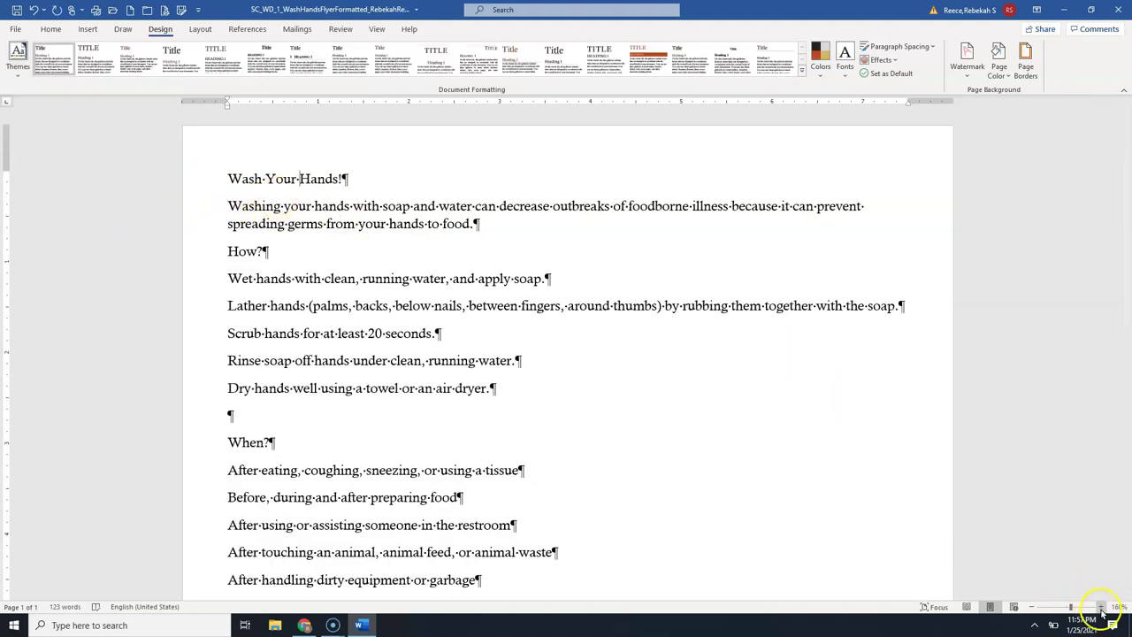
# - Undo the Slate theme, redo it and undo it again to compare the flyer's fonts
pyautogui.keyDown('ctrl'); pyautogui.scroll(15, 841, 552); pyautogui.keyUp('ctrl')
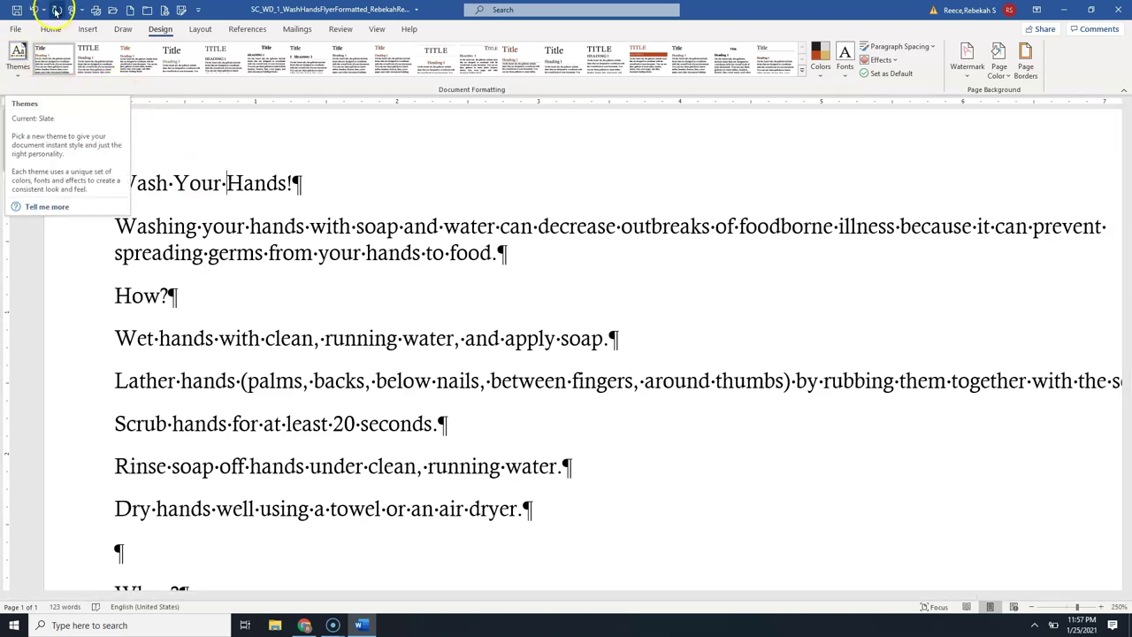
pyautogui.click(34, 9)
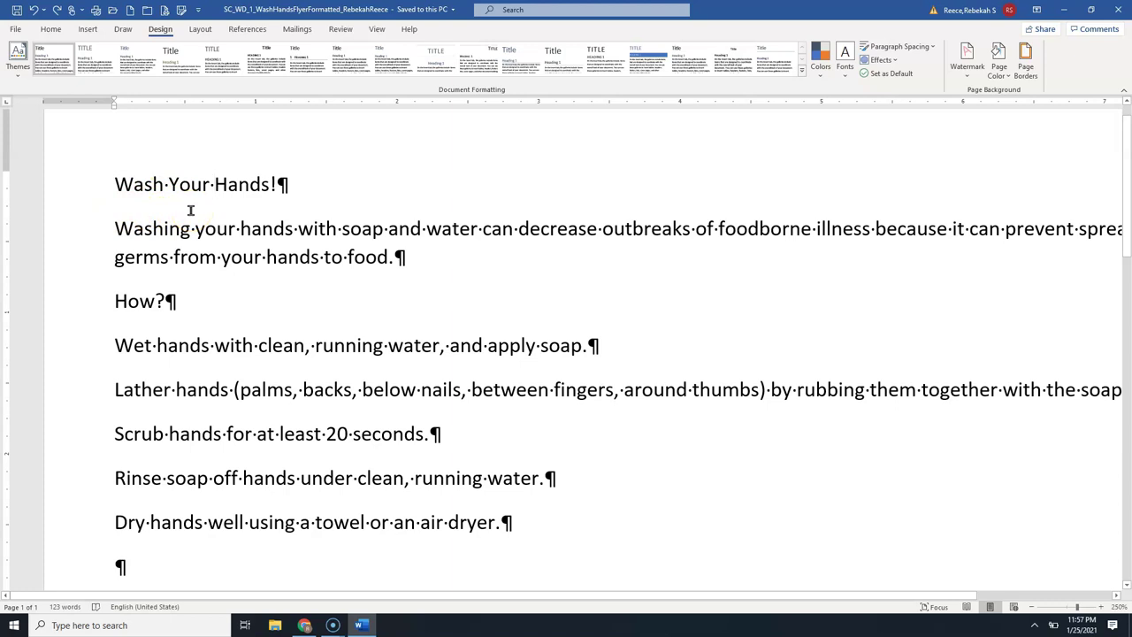
pyautogui.click(144, 183)
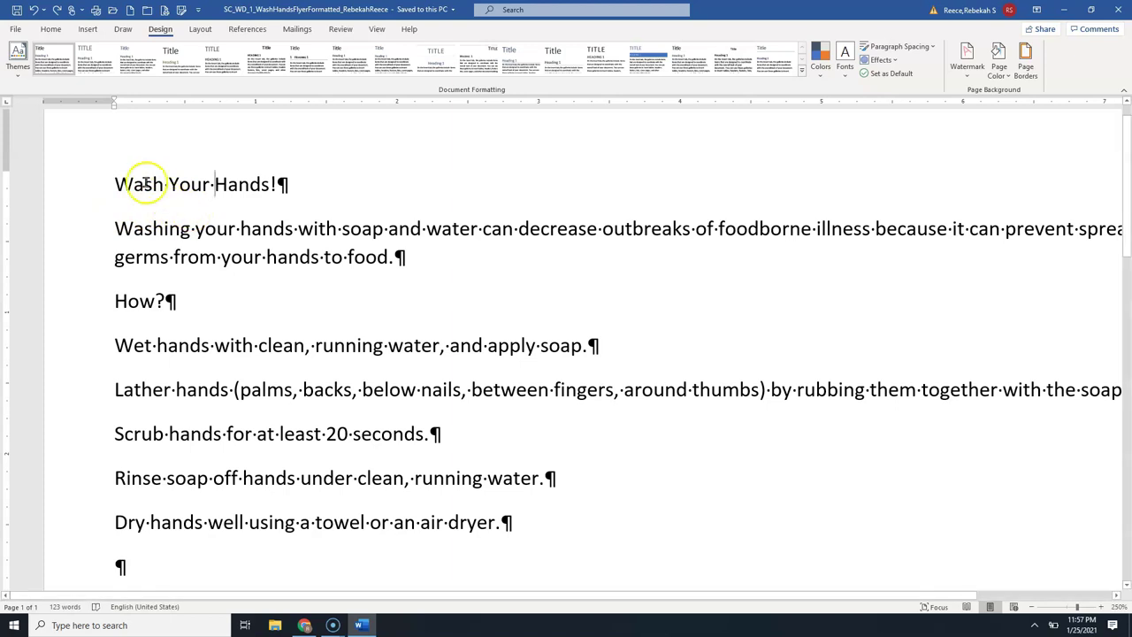
pyautogui.click(55, 9)
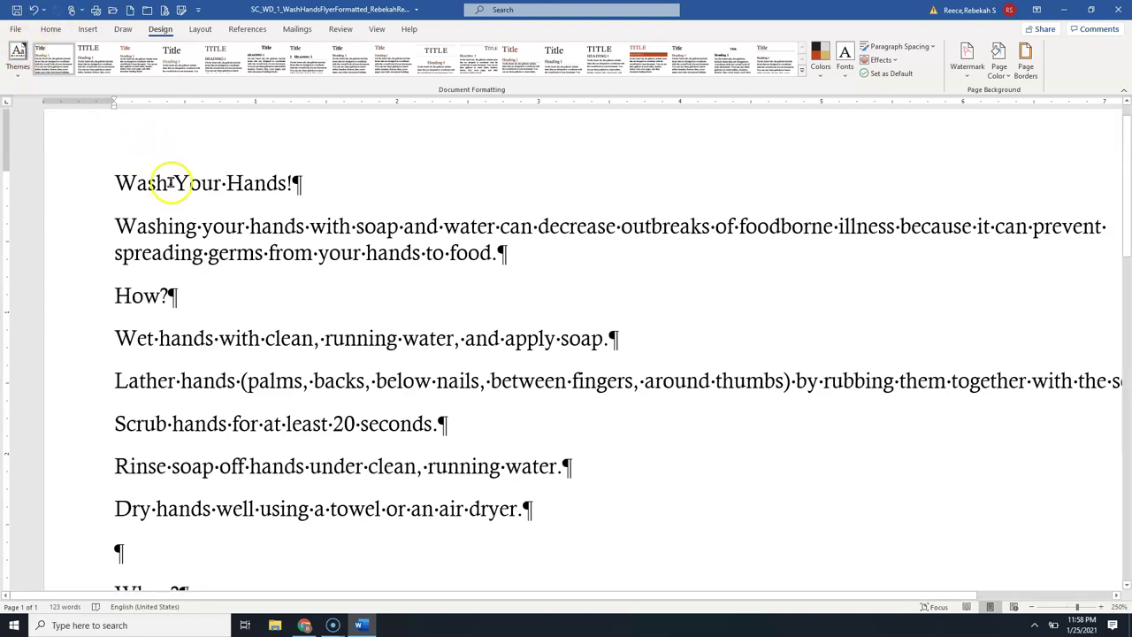
pyautogui.click(33, 10)
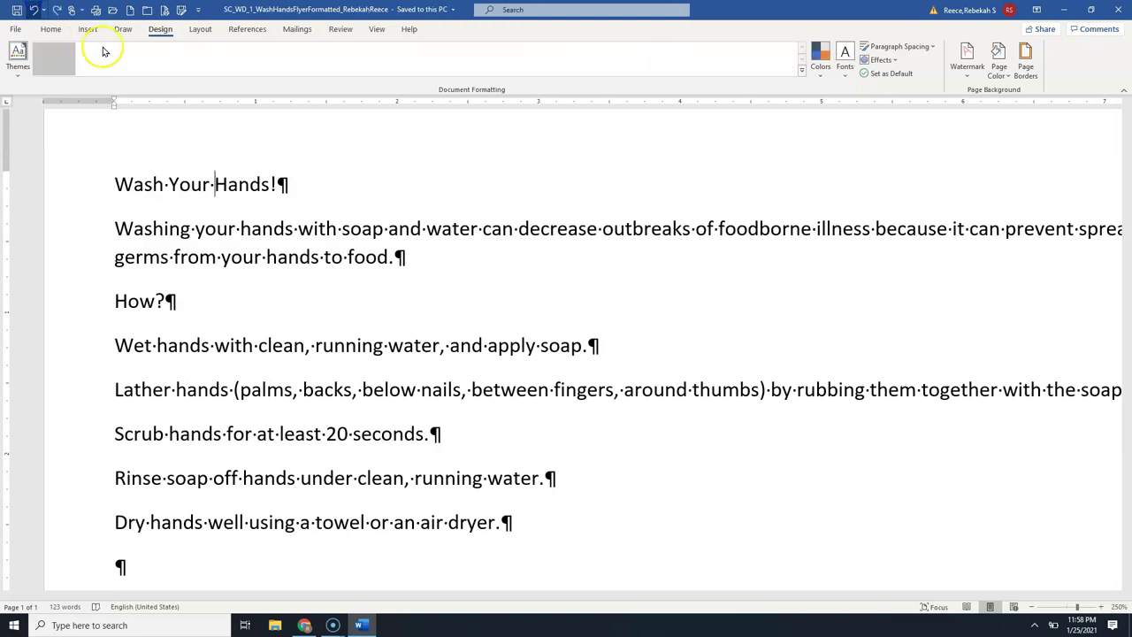
# - Examine the theme and standard font colors offered for the flyer under the Office theme
pyautogui.click(44, 28)
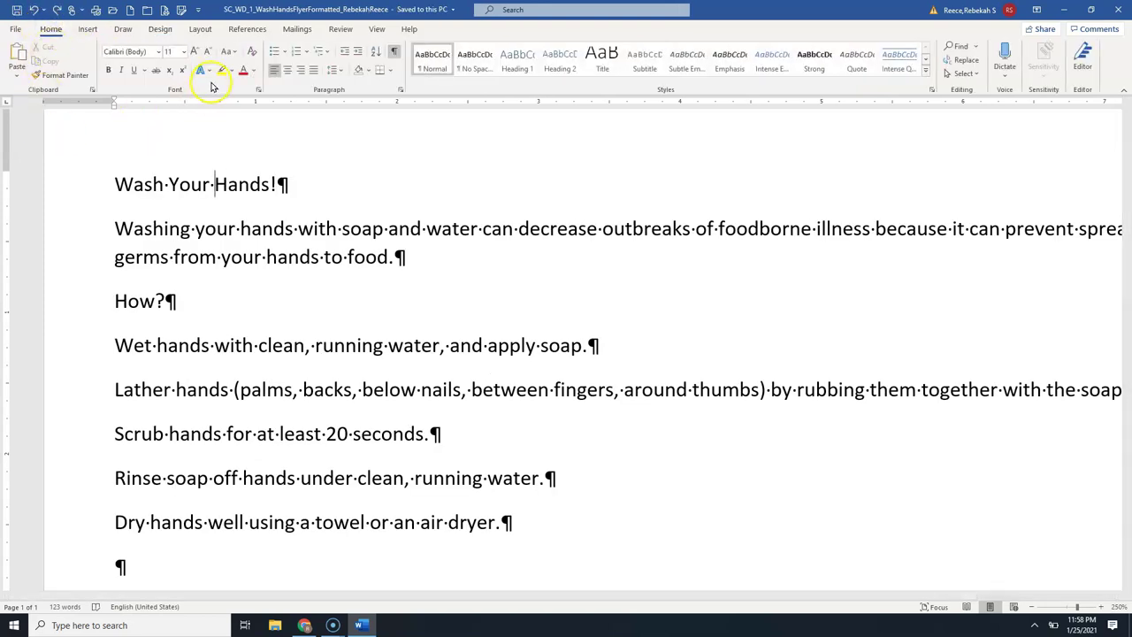
pyautogui.click(256, 73)
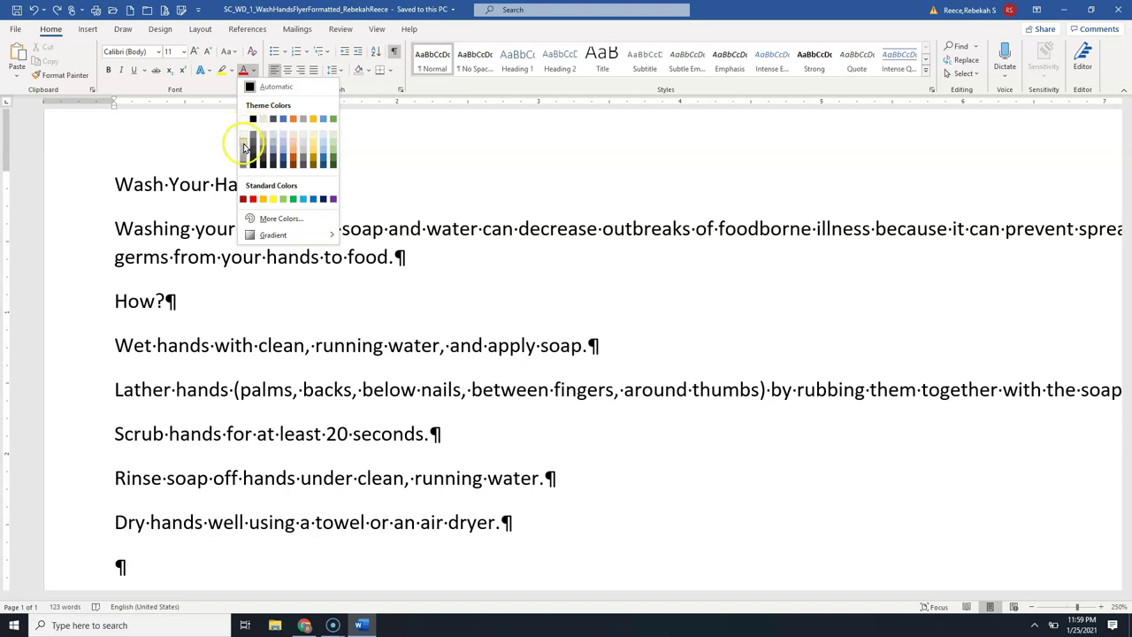
pyautogui.click(252, 119)
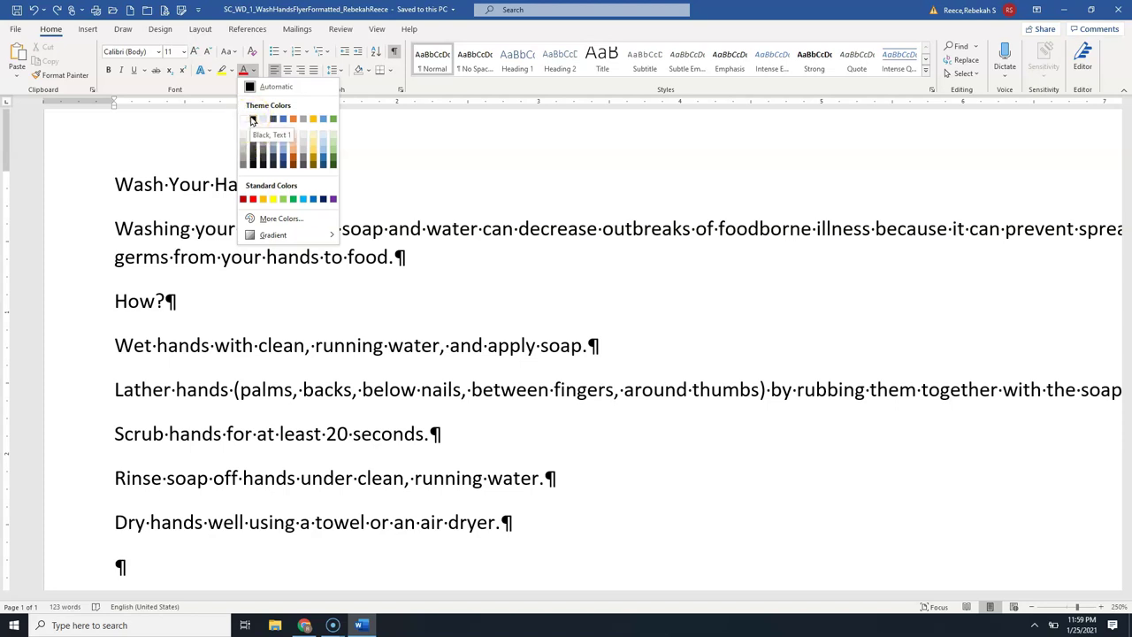
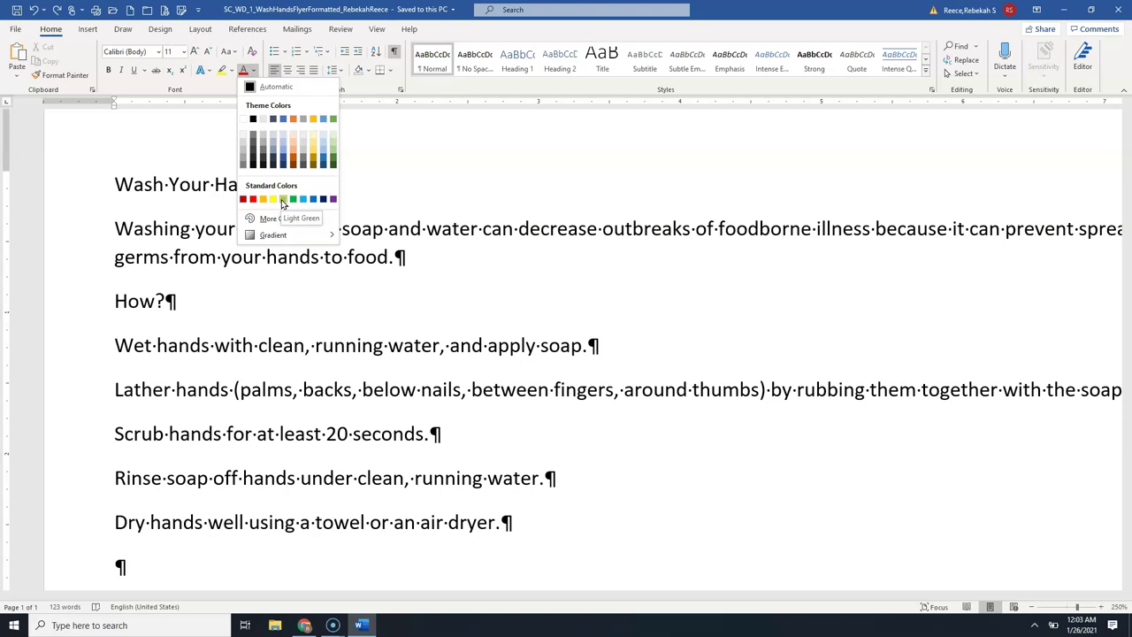
pyautogui.click(283, 189)
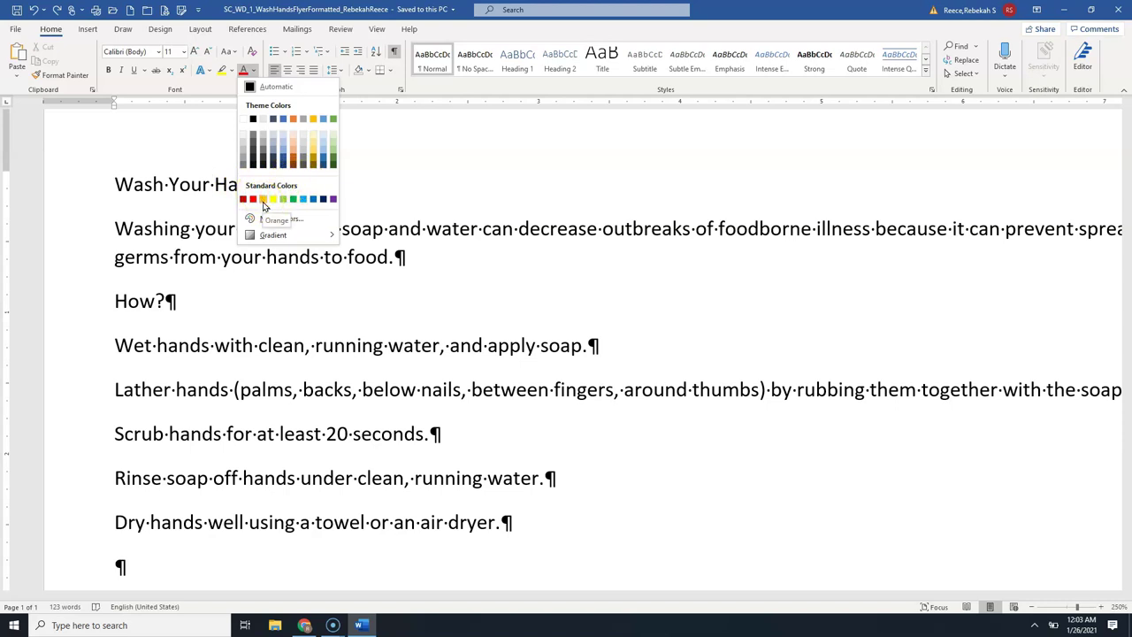
pyautogui.moveTo(263, 205); pyautogui.dragTo(270, 205)
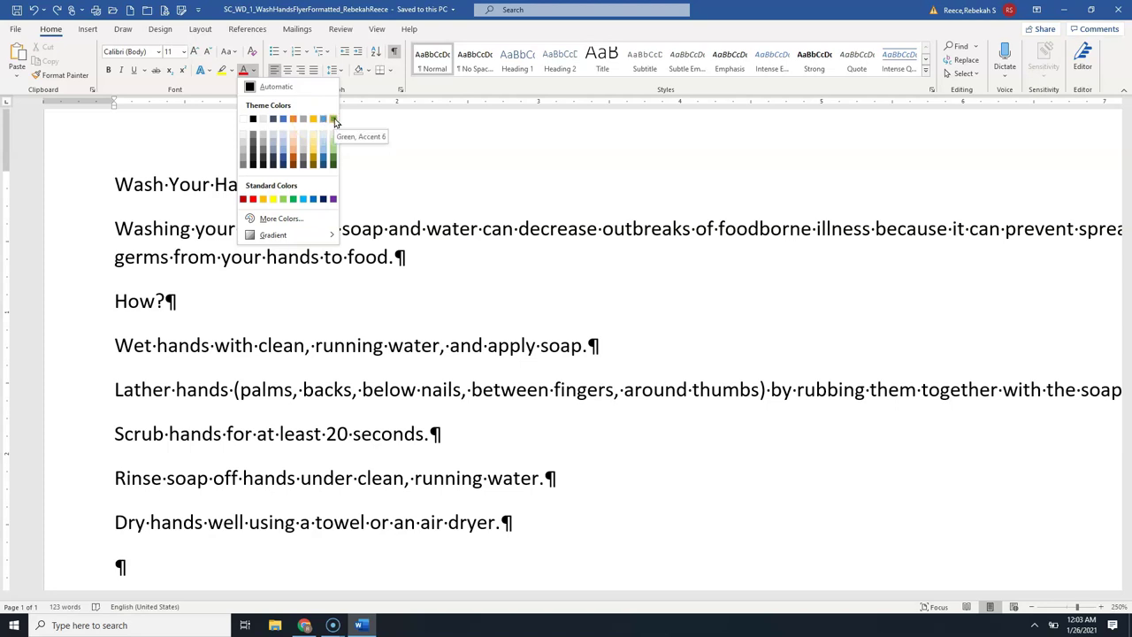
# - Apply the Slate document theme to the flyer
pyautogui.click(156, 29)
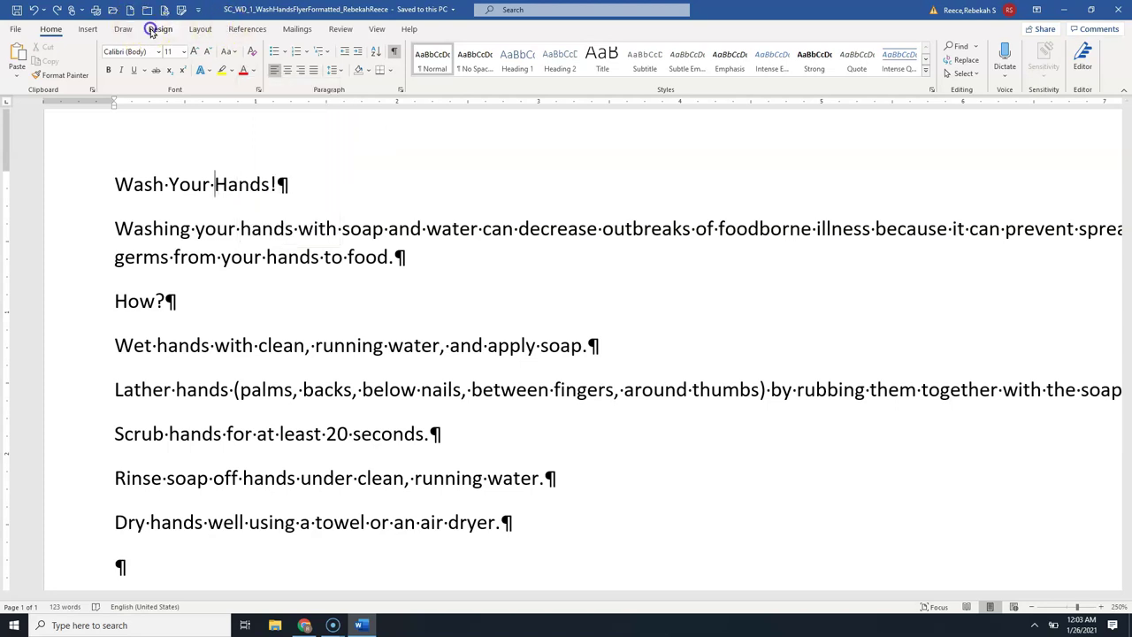
pyautogui.click(17, 58)
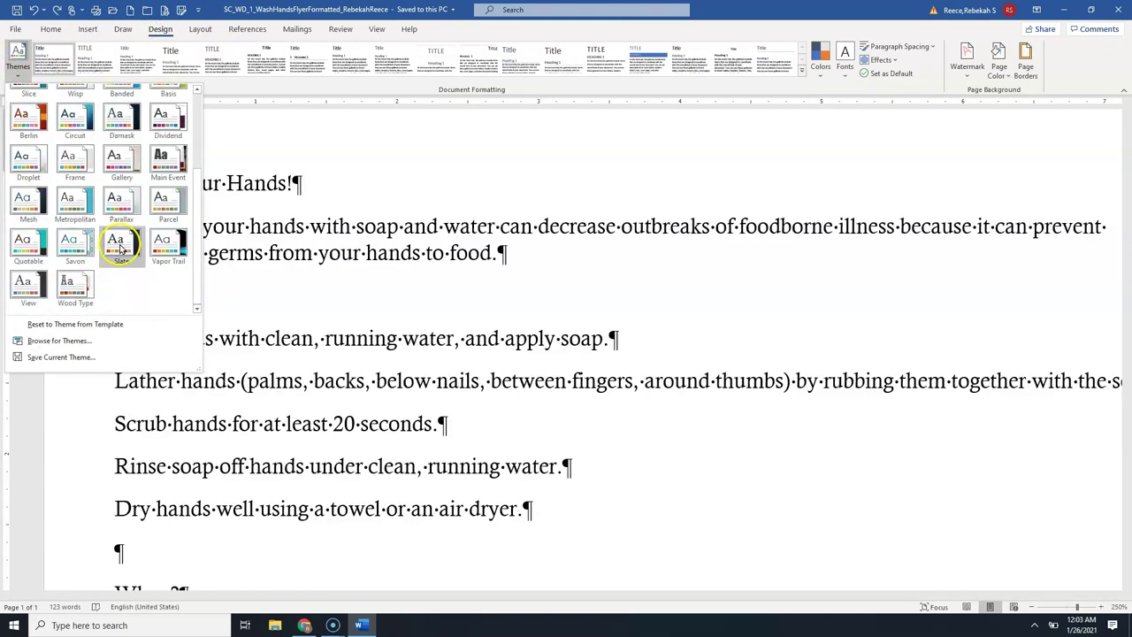
pyautogui.click(116, 244)
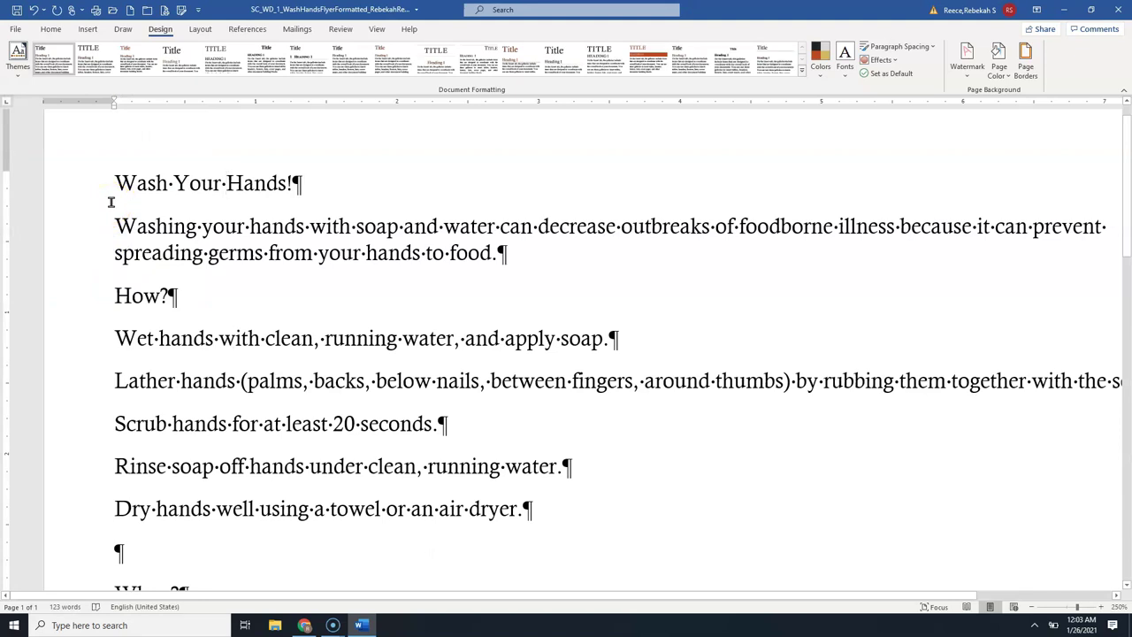
# - Examine the font colors offered under the Slate theme, including Tan, Accent 3, Lighter 60%
pyautogui.click(53, 29)
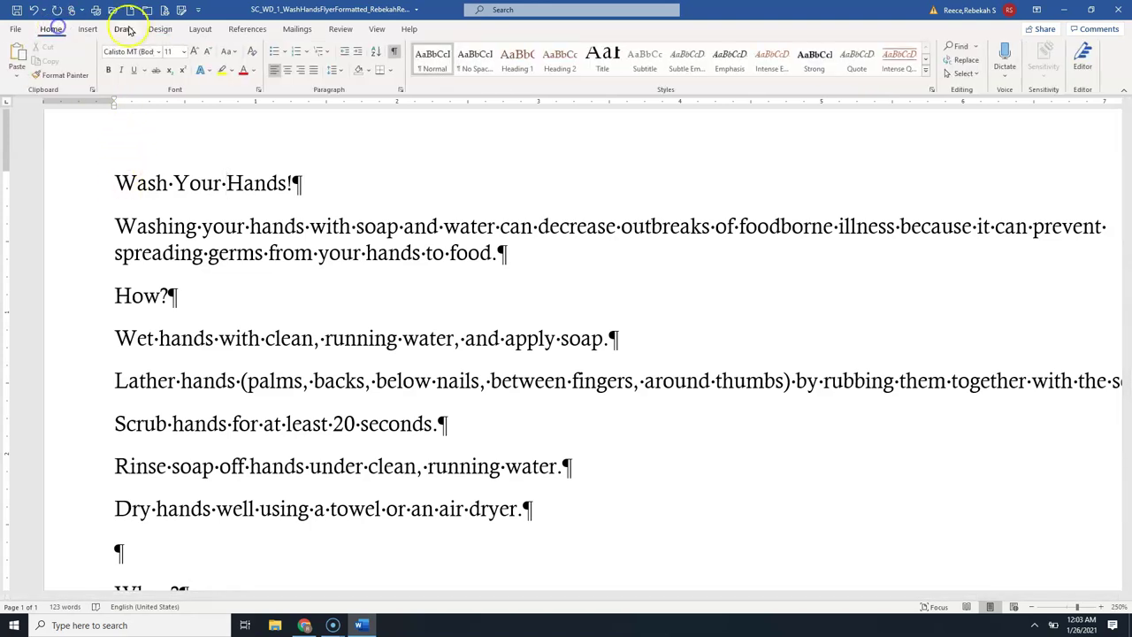
pyautogui.click(254, 71)
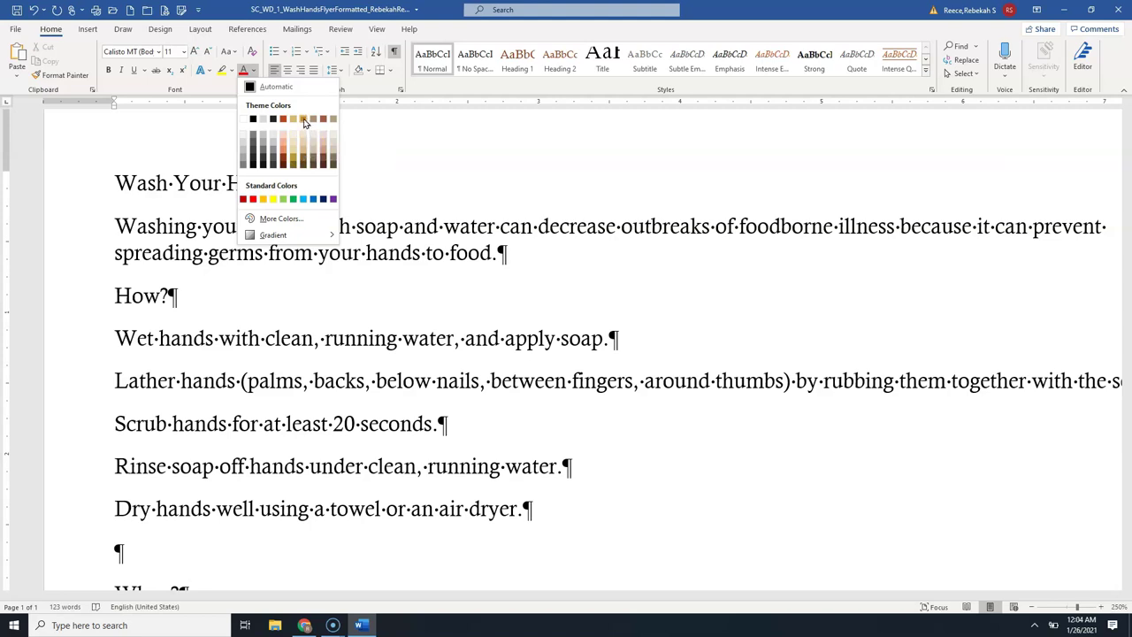
pyautogui.click(305, 151)
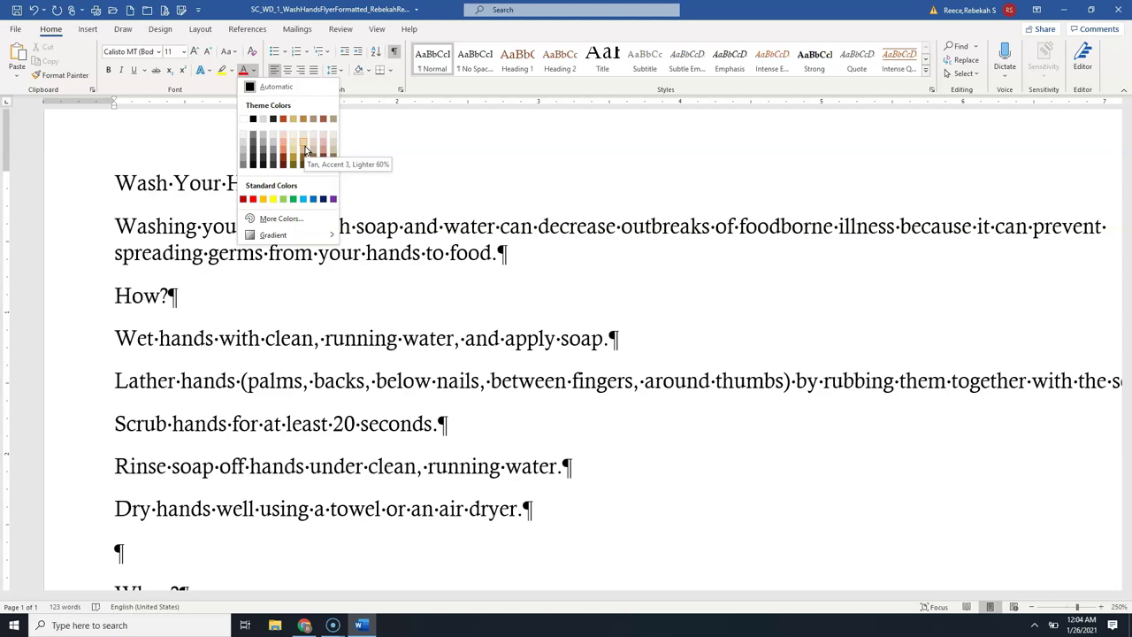
# - Browse the list of theme color sets without choosing one
pyautogui.click(162, 31)
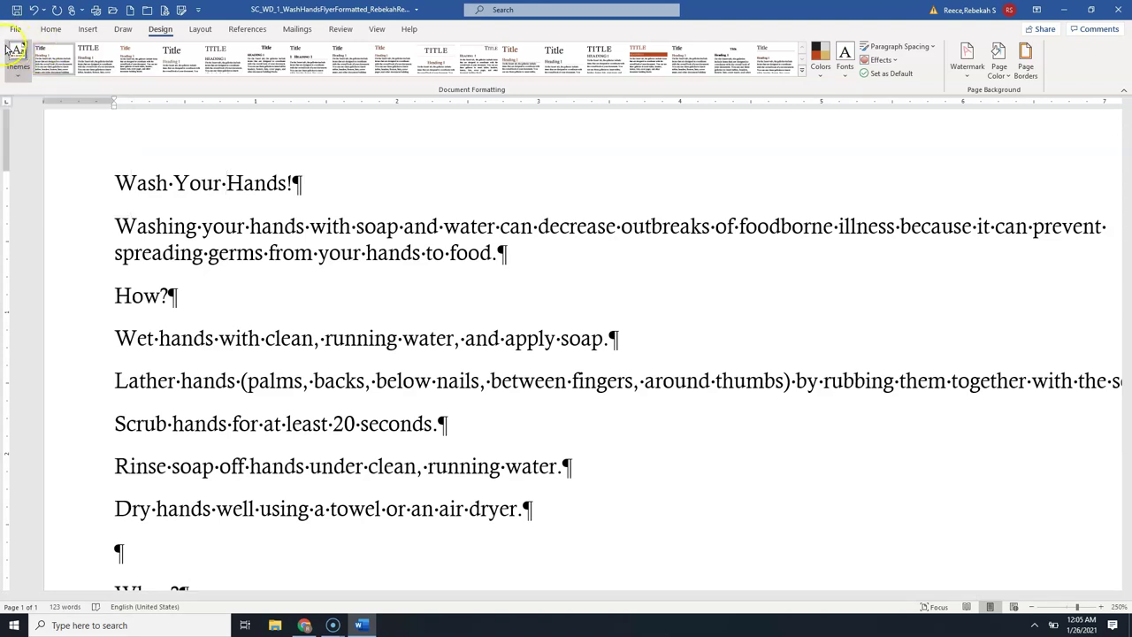
pyautogui.click(823, 74)
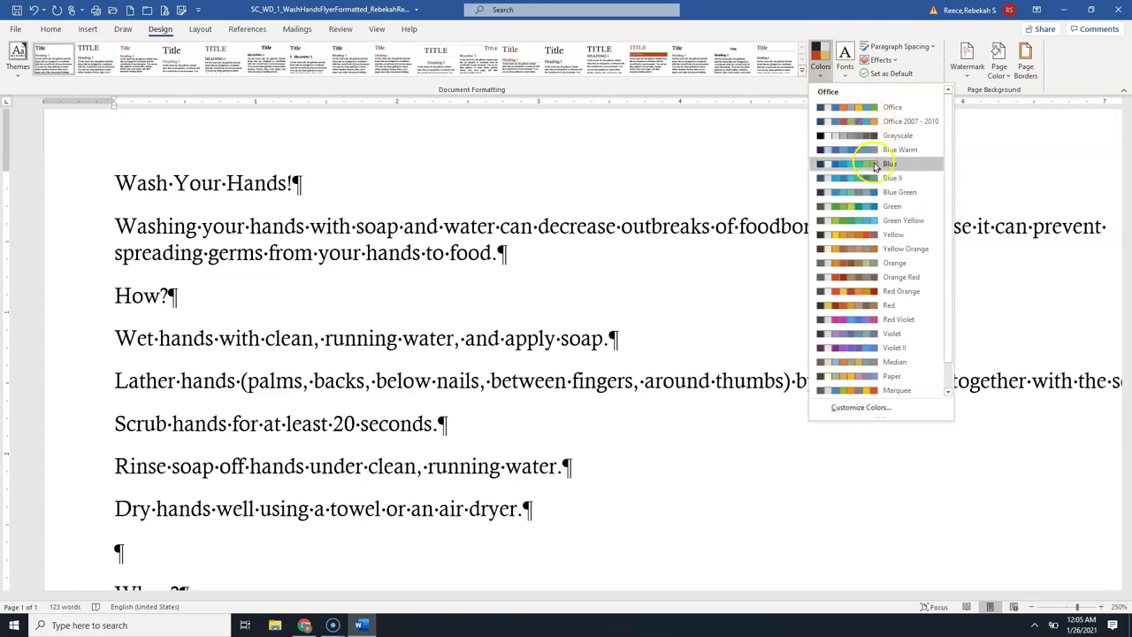
pyautogui.scroll(-1, 887, 222)
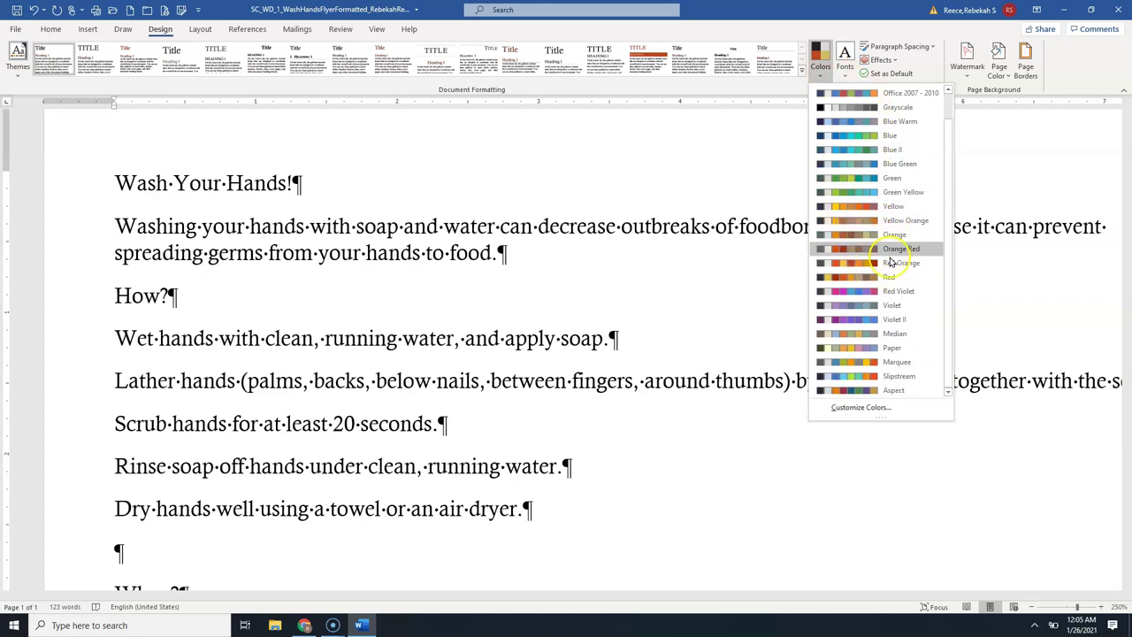
pyautogui.scroll(1, 892, 294)
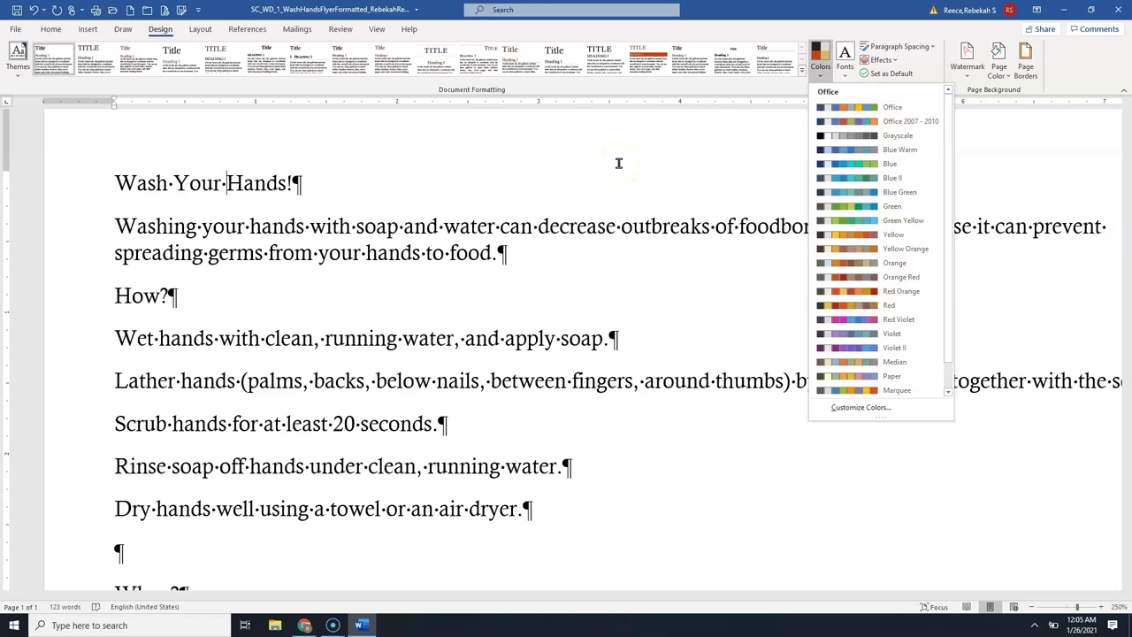
pyautogui.click(374, 222)
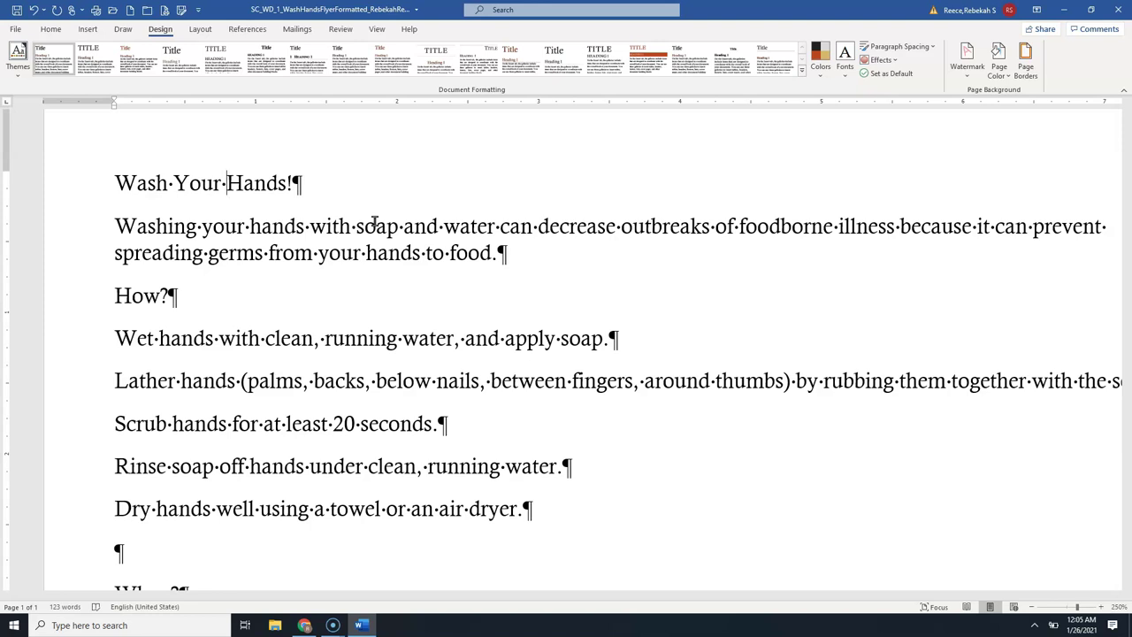
# - Center the "Wash Your Hands!" title and the introductory paragraph beneath it
pyautogui.click(228, 183)
pyautogui.click(51, 30)
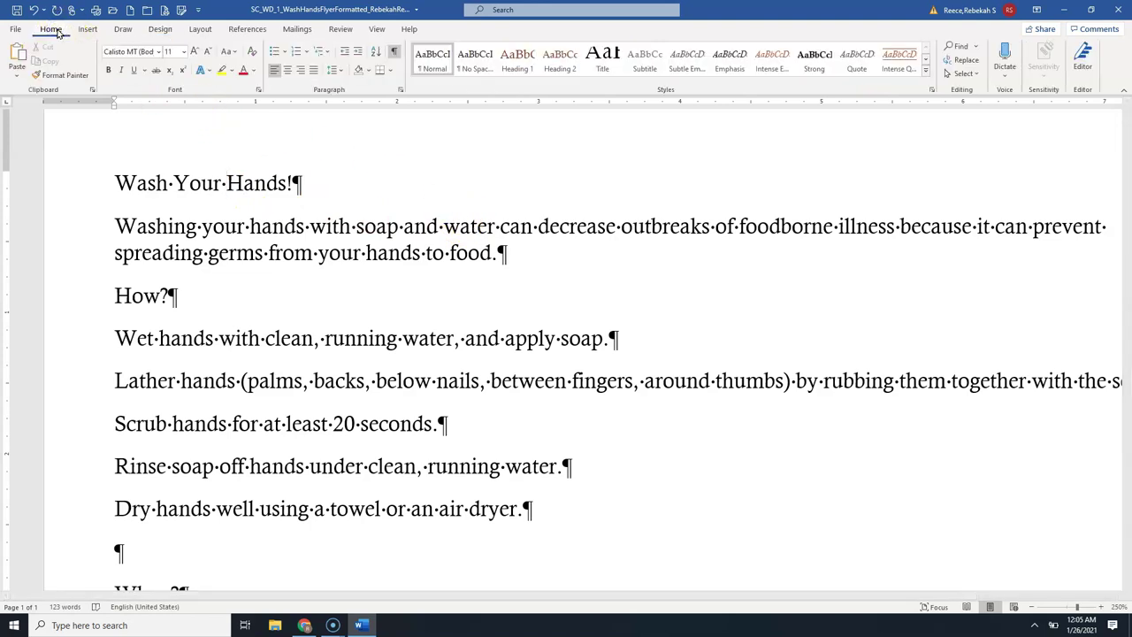
pyautogui.click(135, 190)
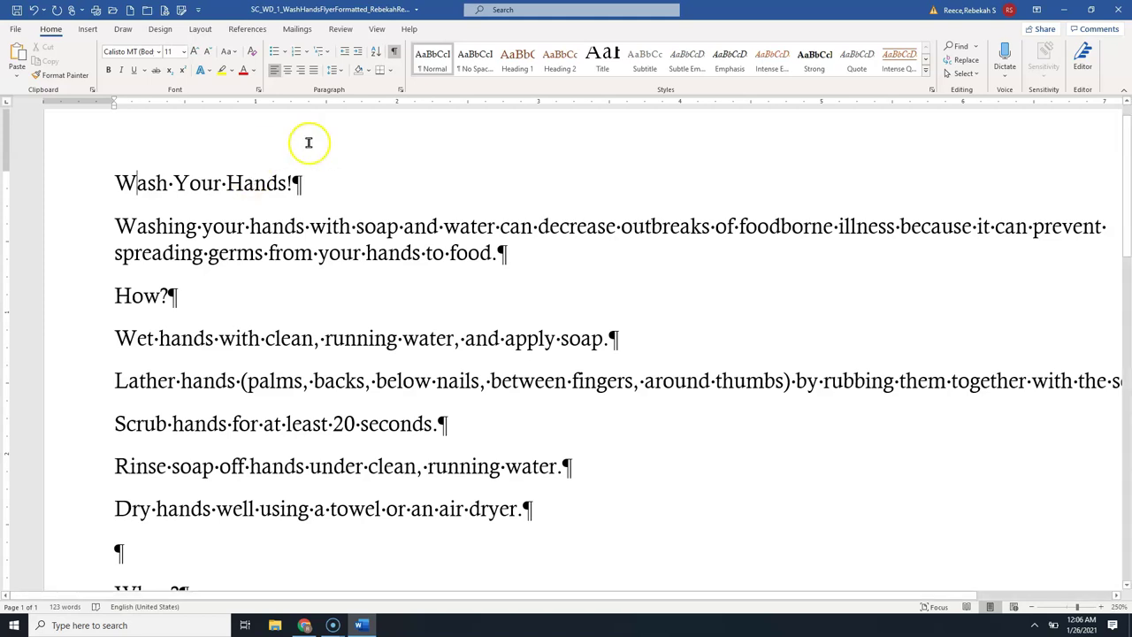
pyautogui.click(286, 72)
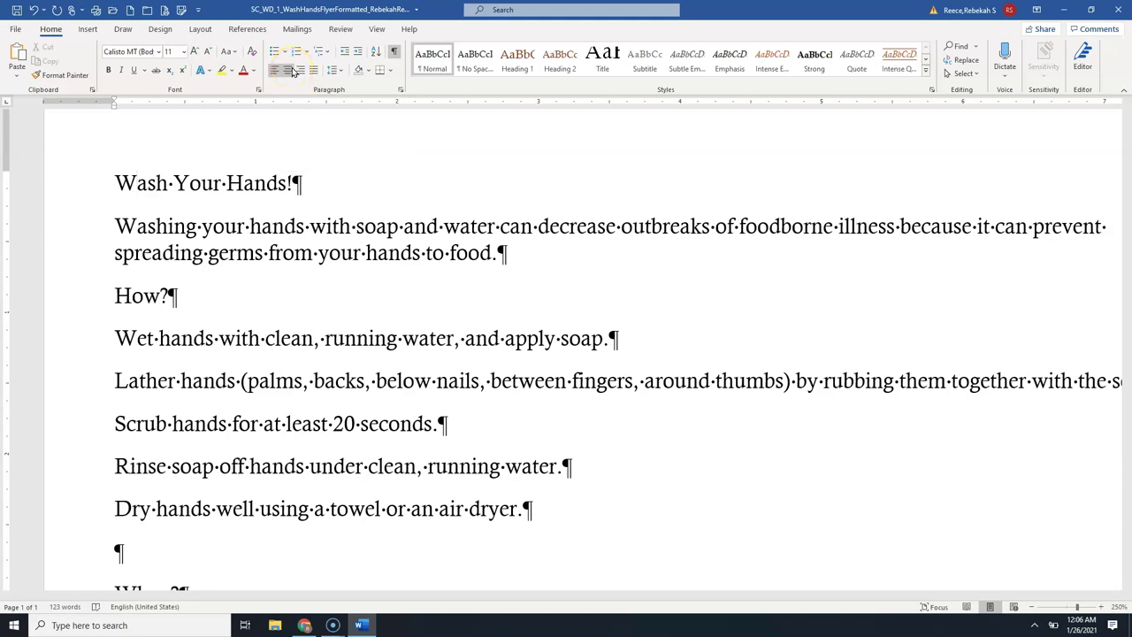
pyautogui.click(291, 71)
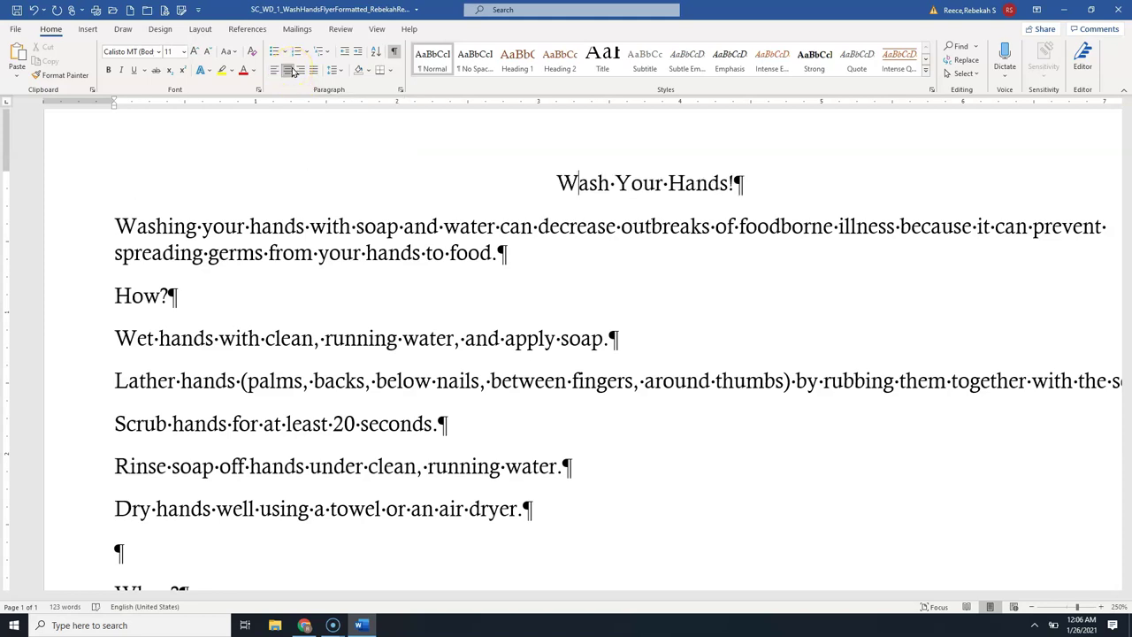
pyautogui.click(290, 73)
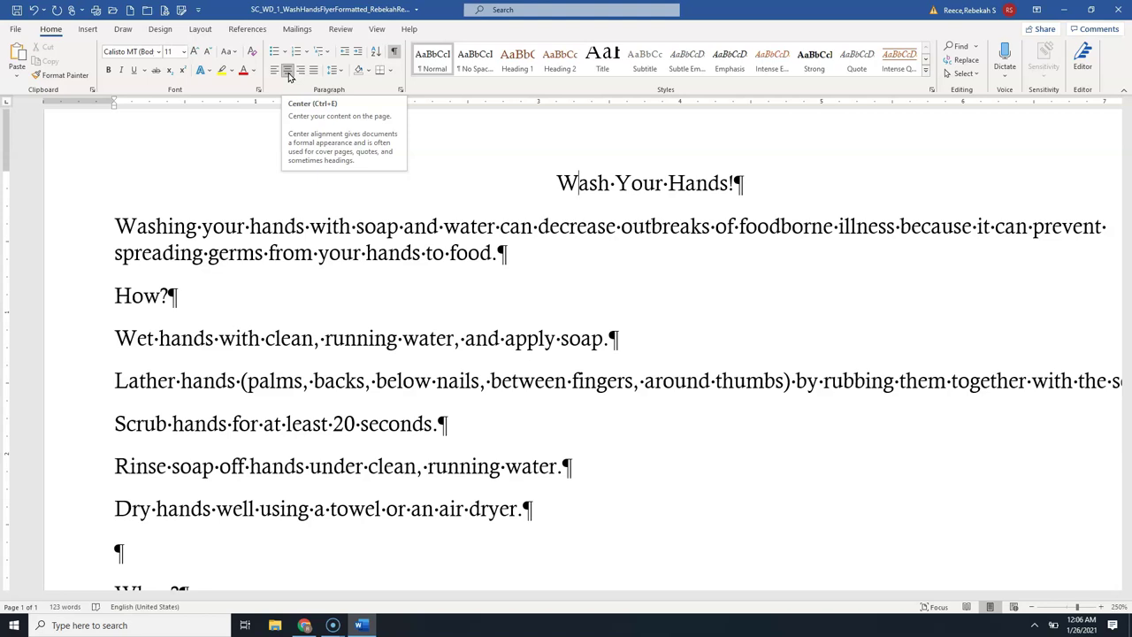
pyautogui.click(434, 216)
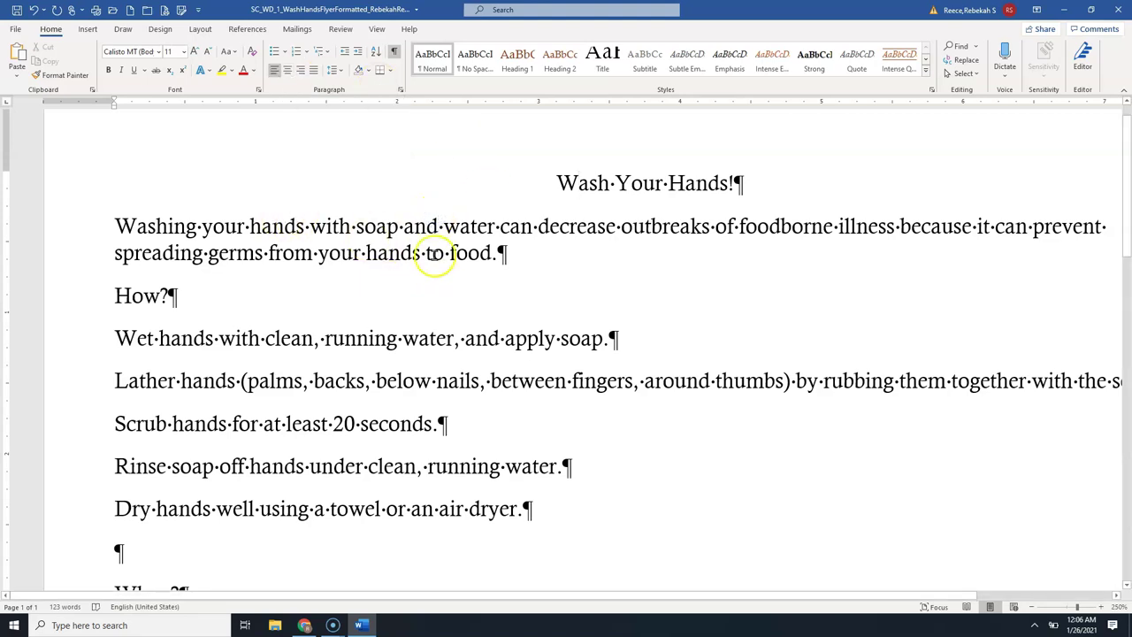
pyautogui.click(287, 70)
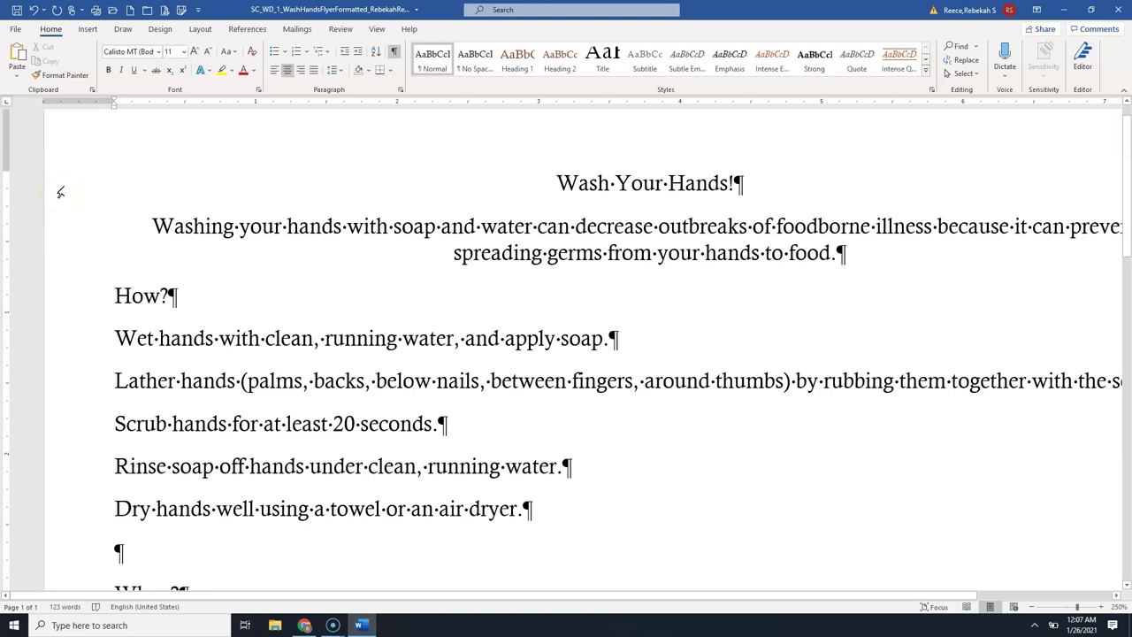
# - Select the whole "Wash Your Hands!" title line
pyautogui.click(174, 196)
pyautogui.click(71, 181)
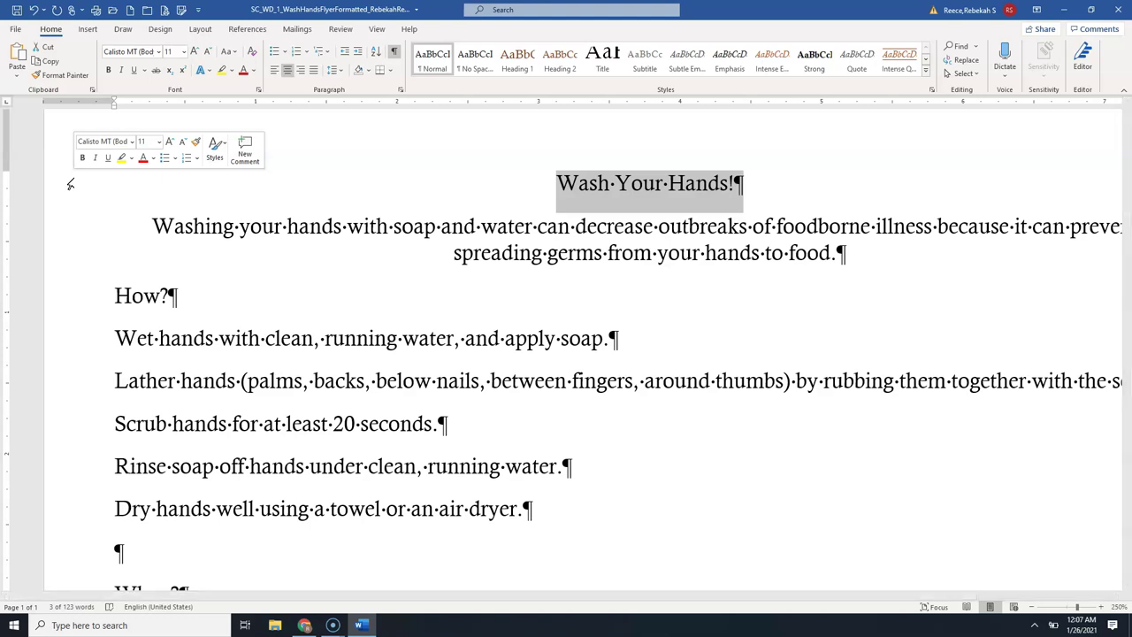
pyautogui.click(66, 189)
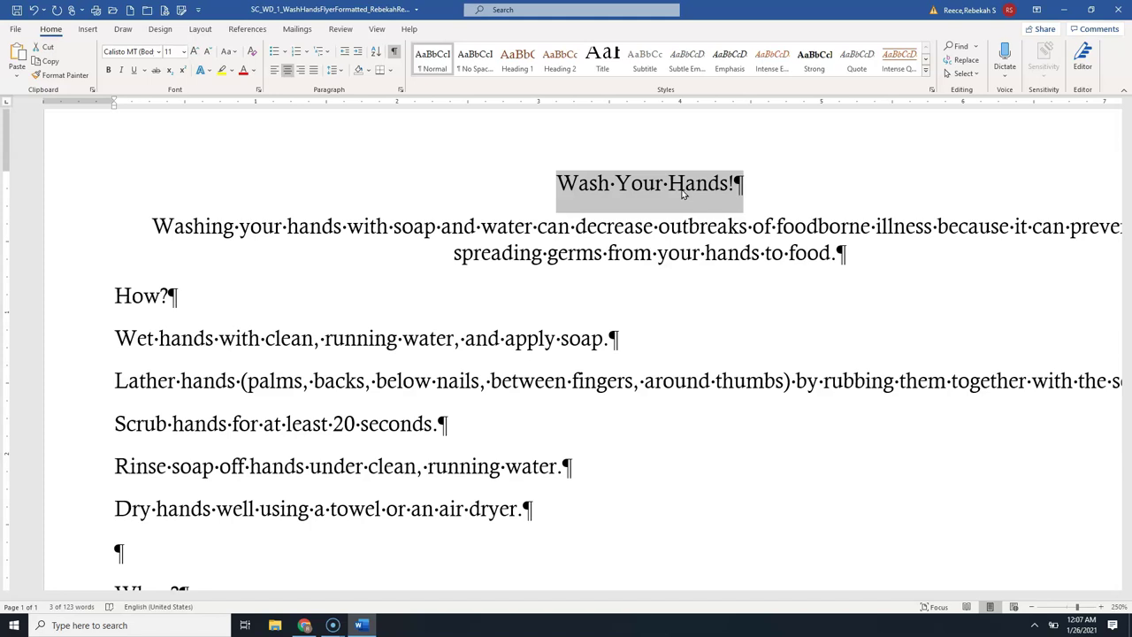
# - Set the selected title's font size to 36 and its font to Rockwell Extra Bold
pyautogui.click(183, 51)
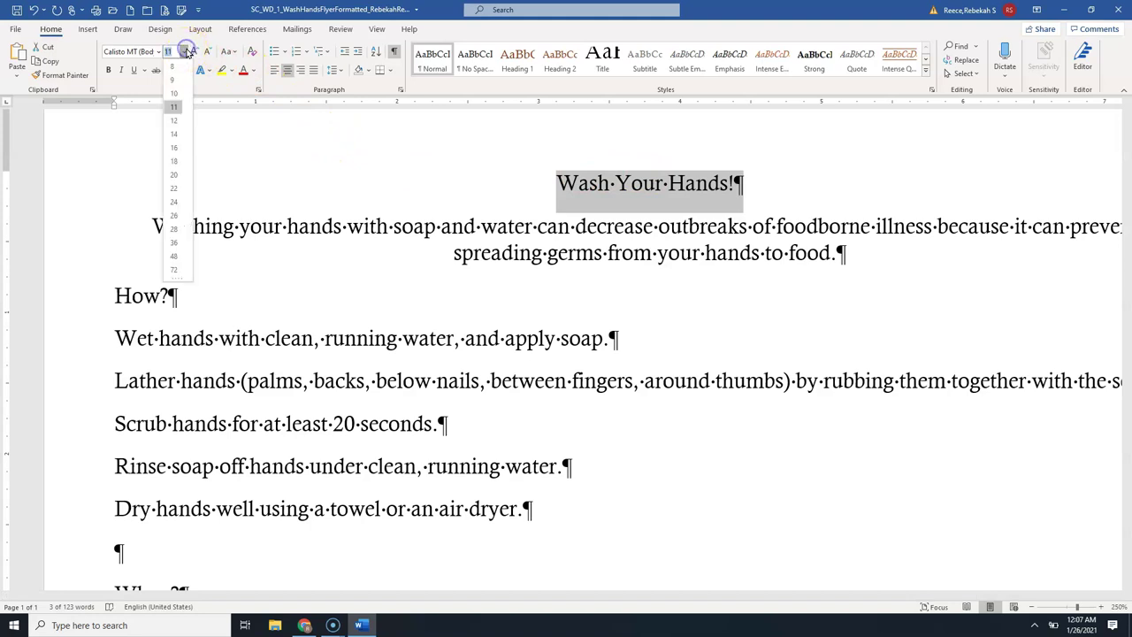
pyautogui.click(171, 241)
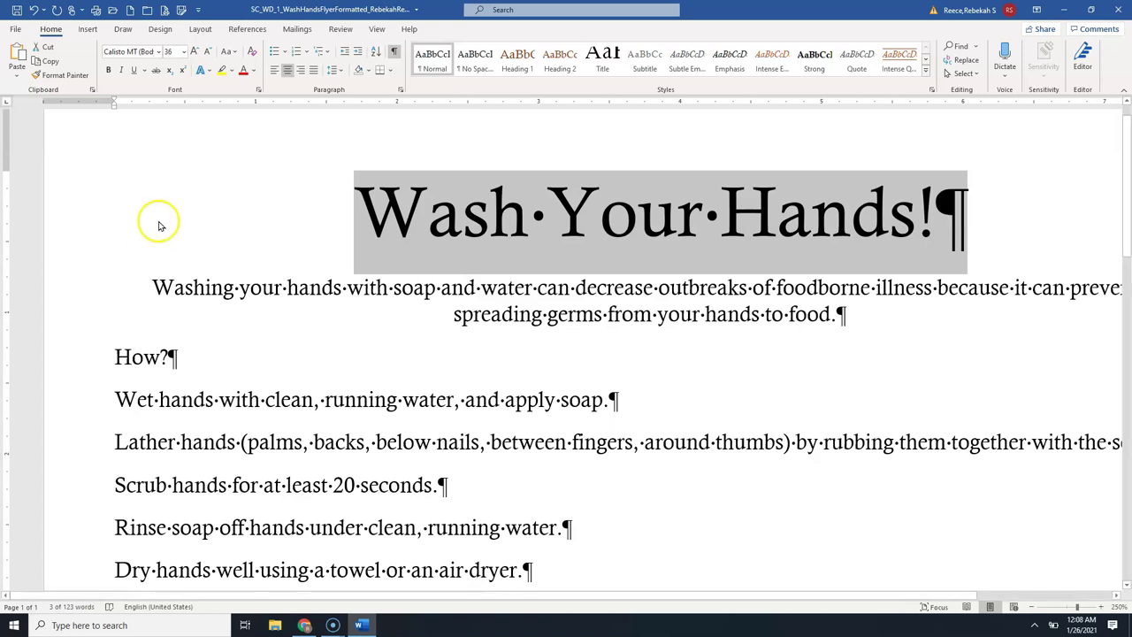
pyautogui.click(159, 52)
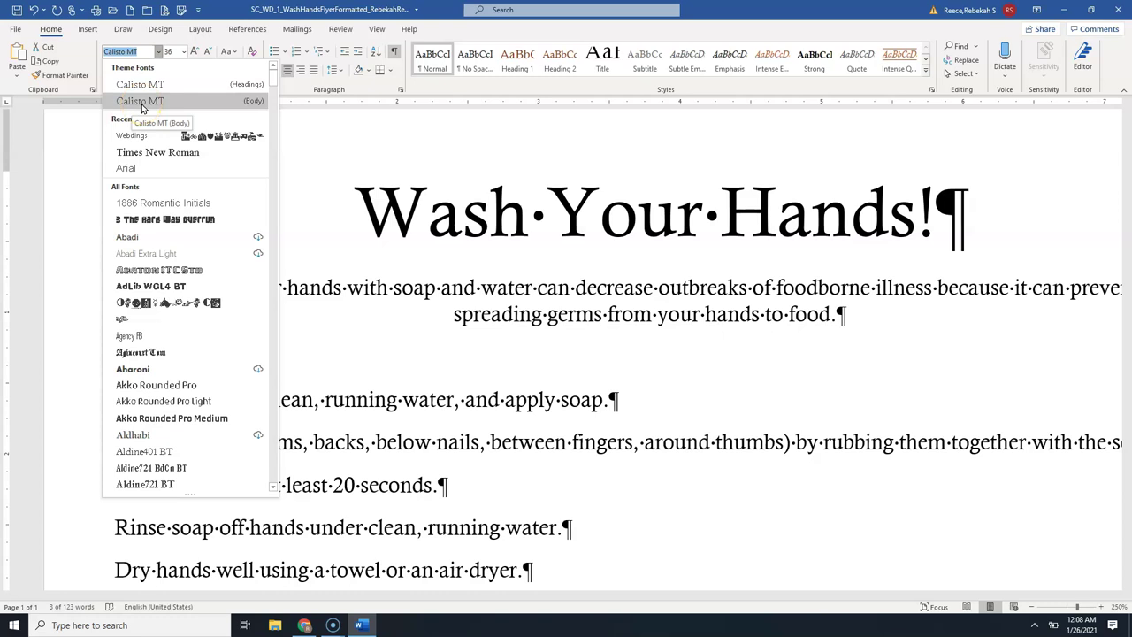
pyautogui.scroll(-1, 141, 106)
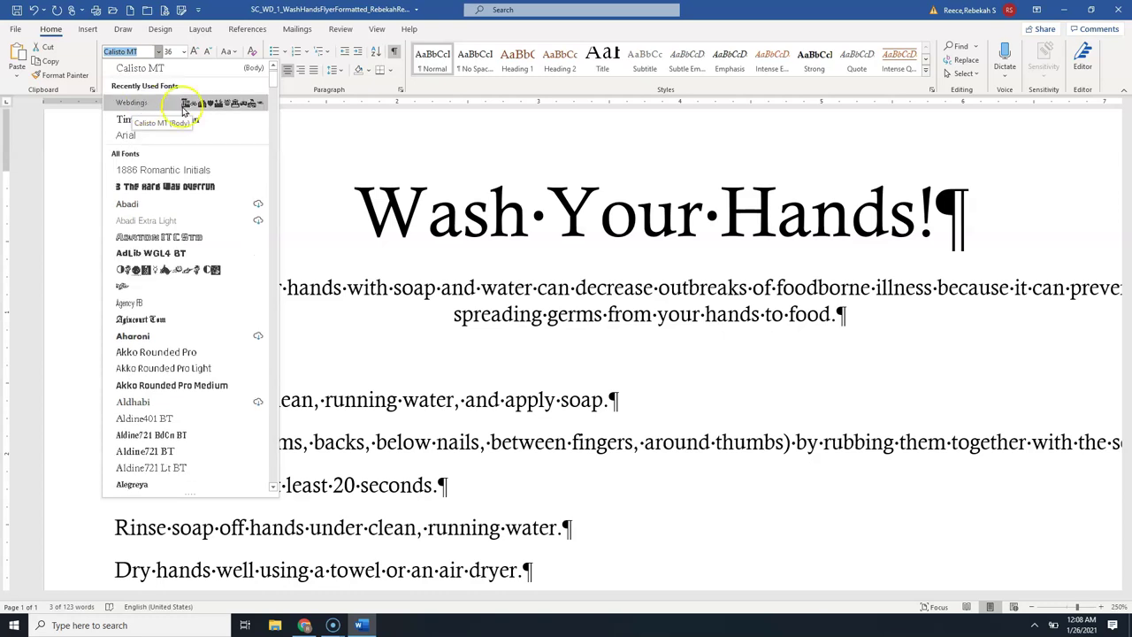
pyautogui.scroll(-10, 189, 291)
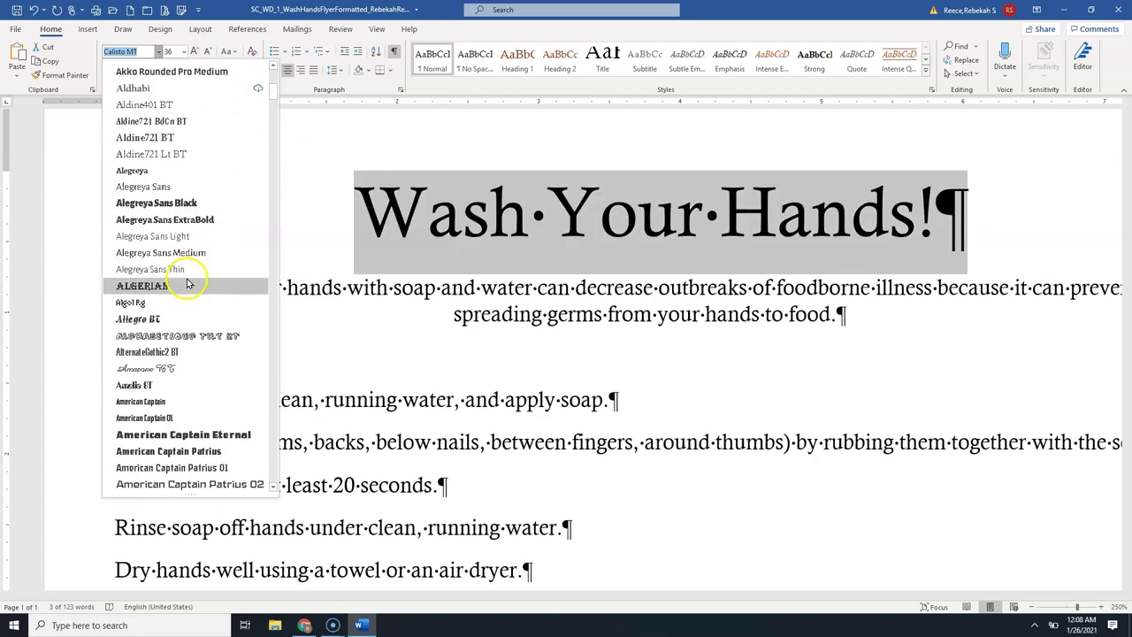
pyautogui.scroll(9, 188, 287)
pyautogui.scroll(3, 185, 285)
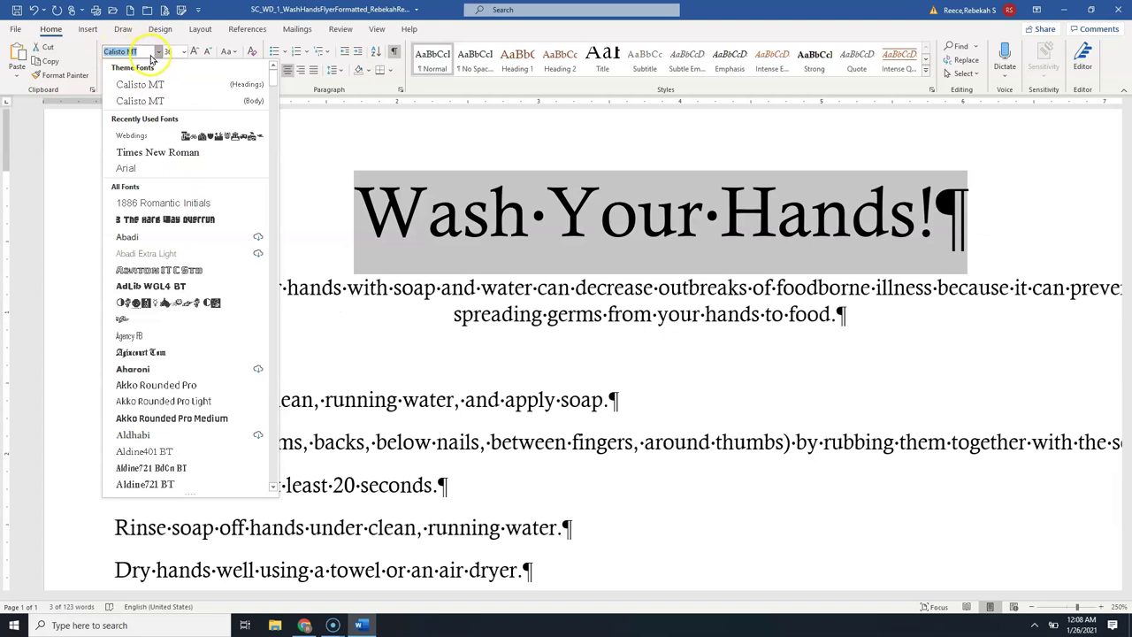
pyautogui.write('Rockwell')
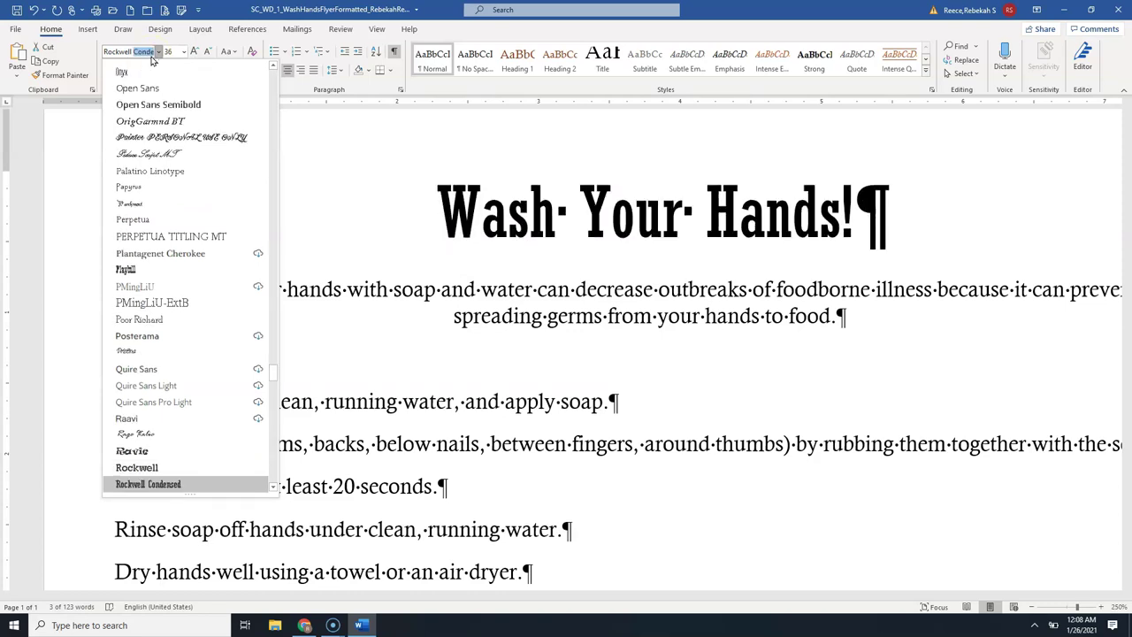
pyautogui.write(' Extra B')
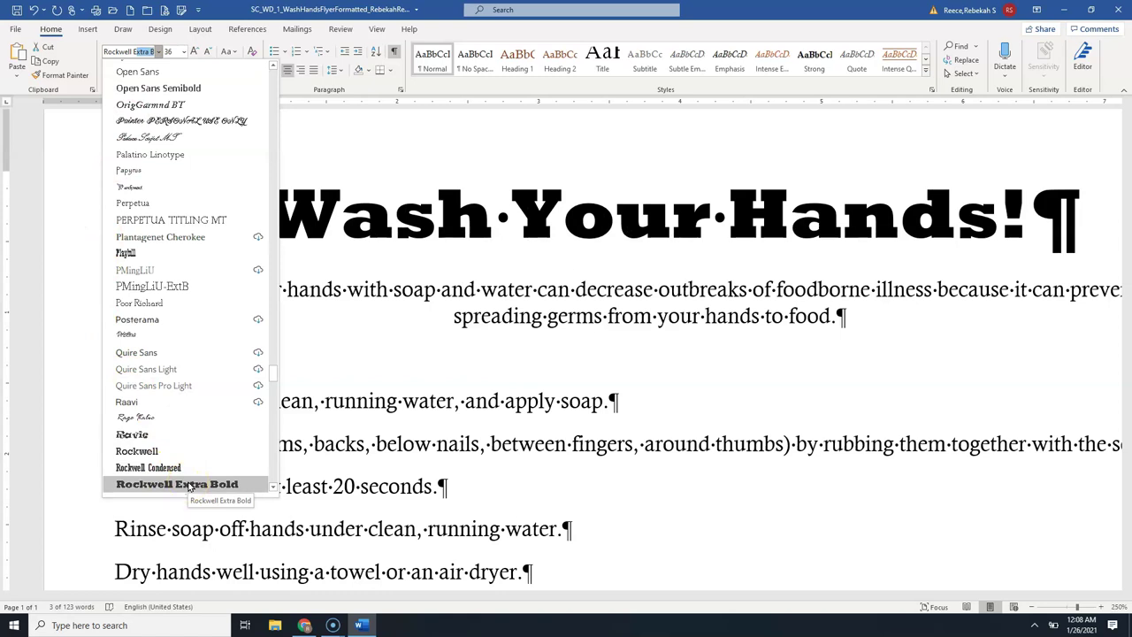
pyautogui.click(188, 485)
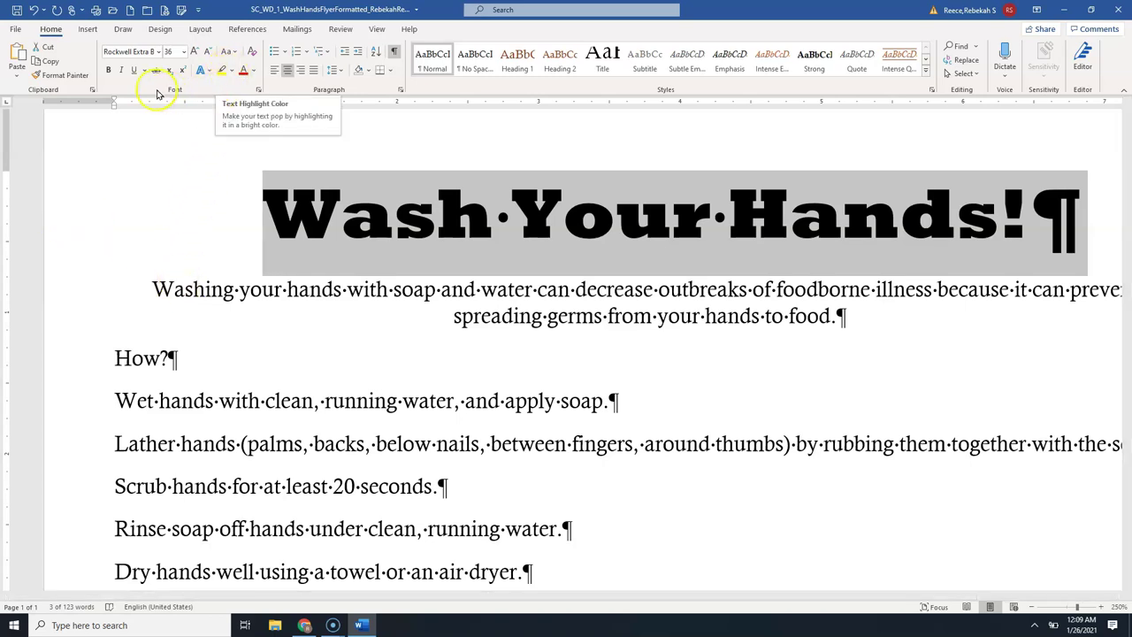
# - Change the title to uppercase and apply the text effect Fill: White; Outline: Brown, Accent color 1; Glow: Brown, Accent color 1
pyautogui.click(235, 53)
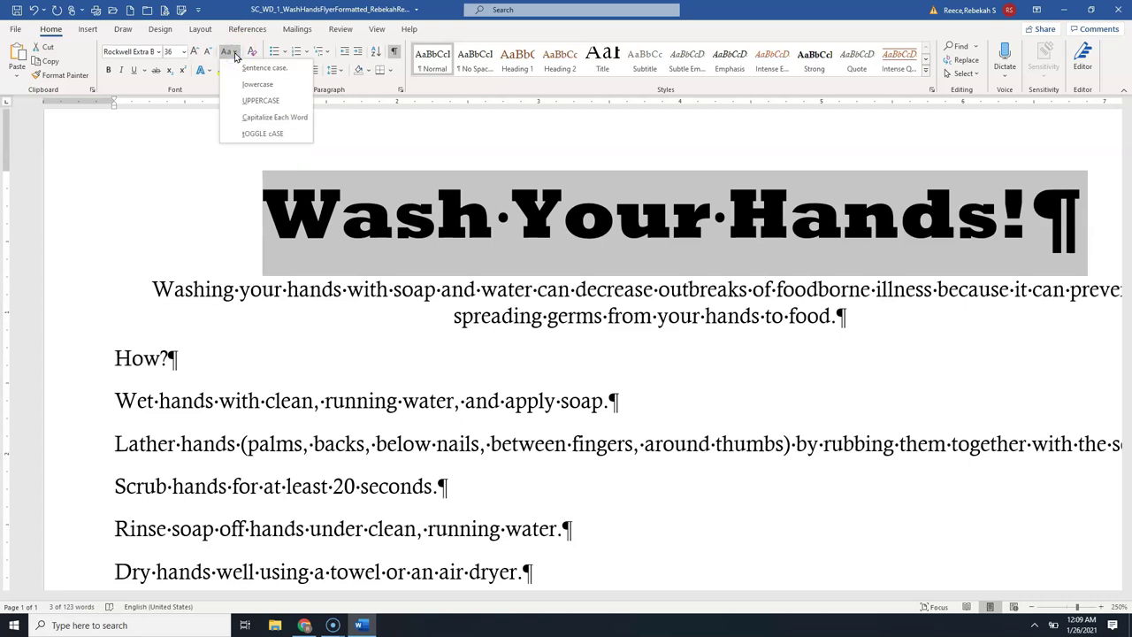
pyautogui.click(262, 101)
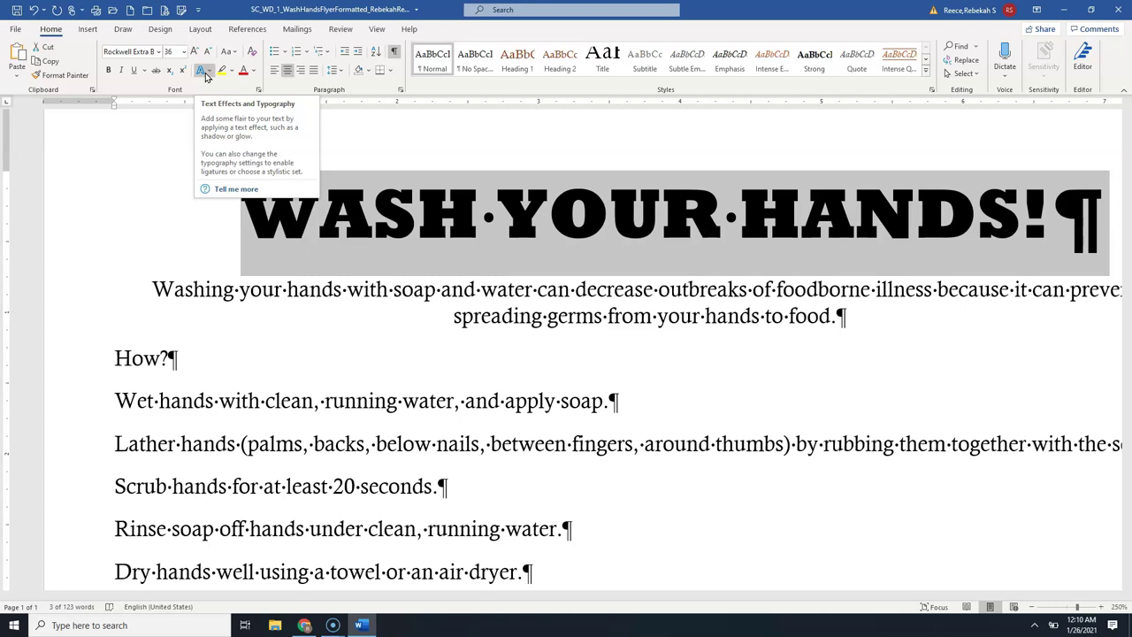
pyautogui.click(211, 73)
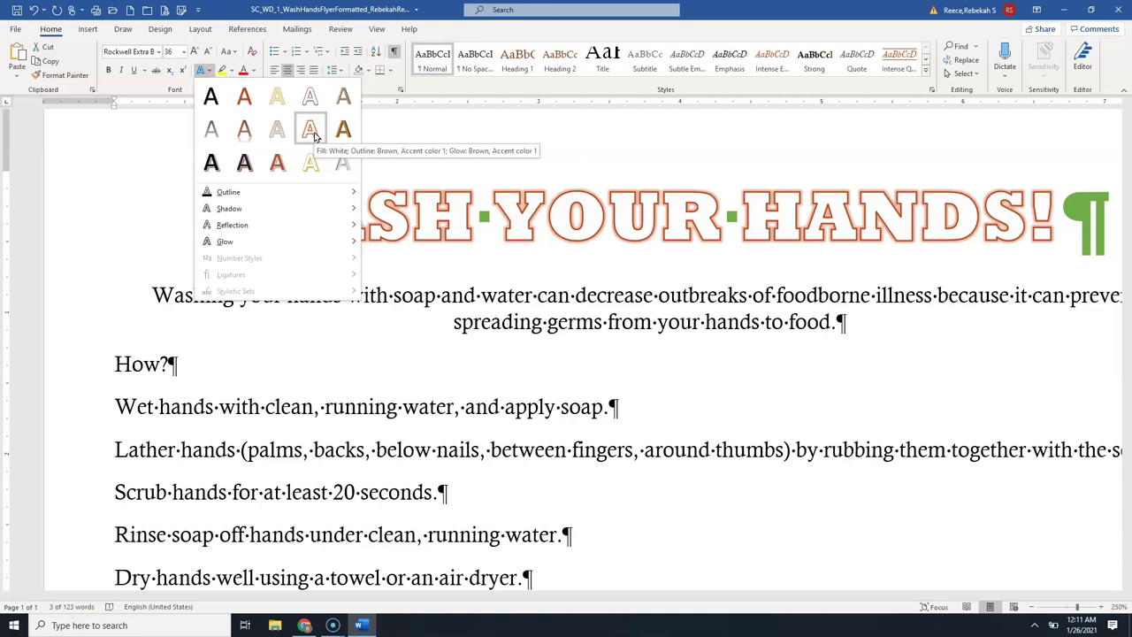
pyautogui.click(311, 131)
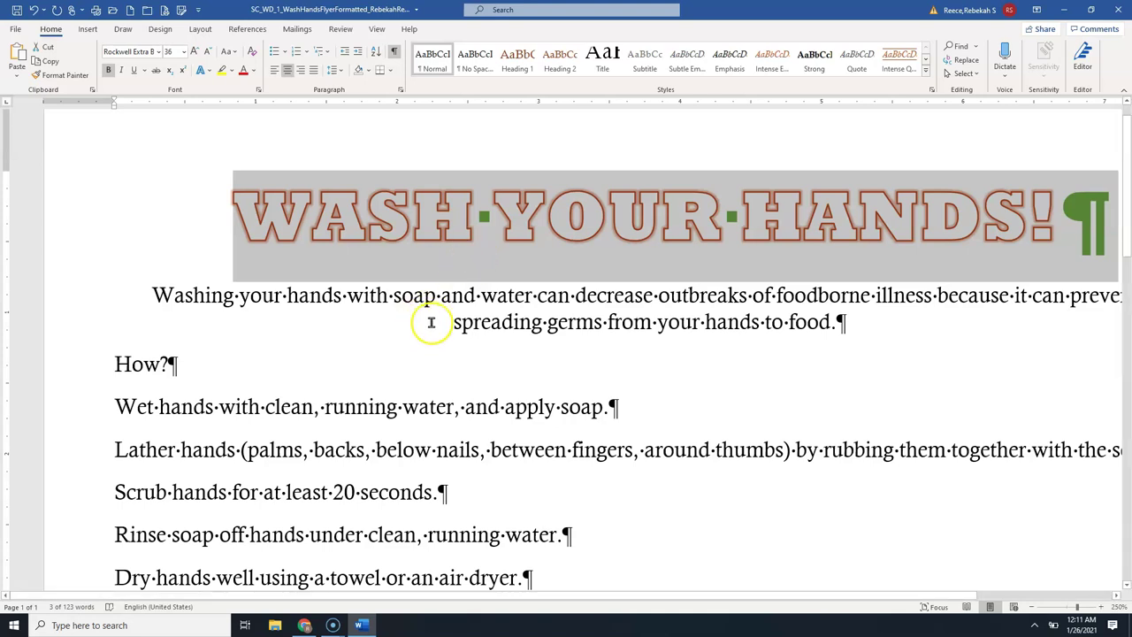
pyautogui.click(500, 320)
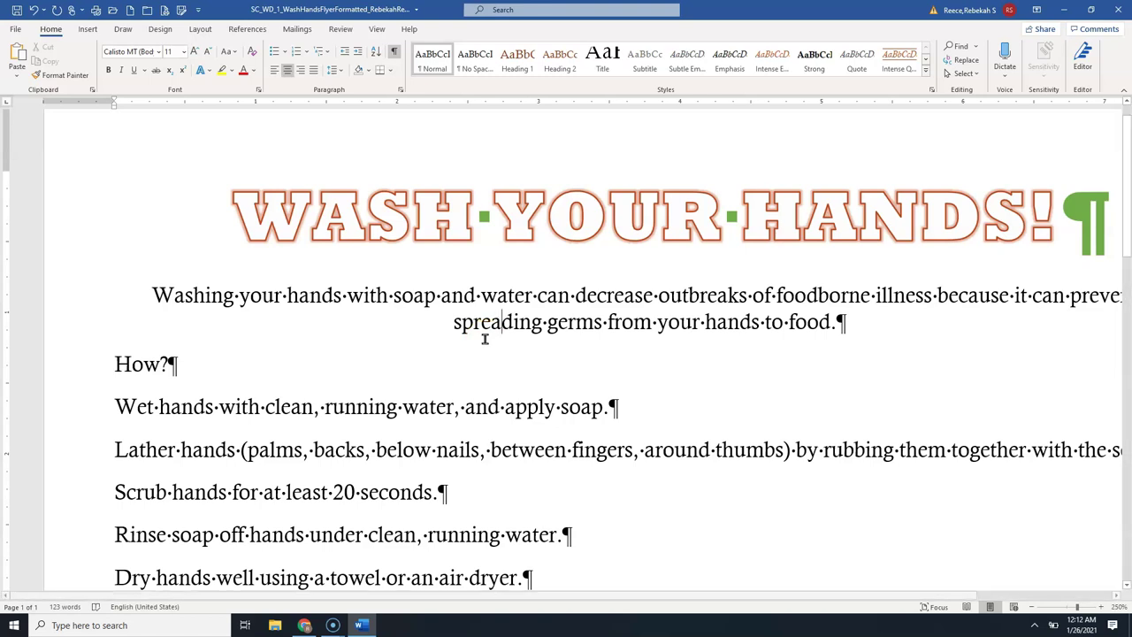
# - Shade the title paragraph with Brown, Accent 4, Darker 25%
pyautogui.click(571, 281)
pyautogui.click(608, 219)
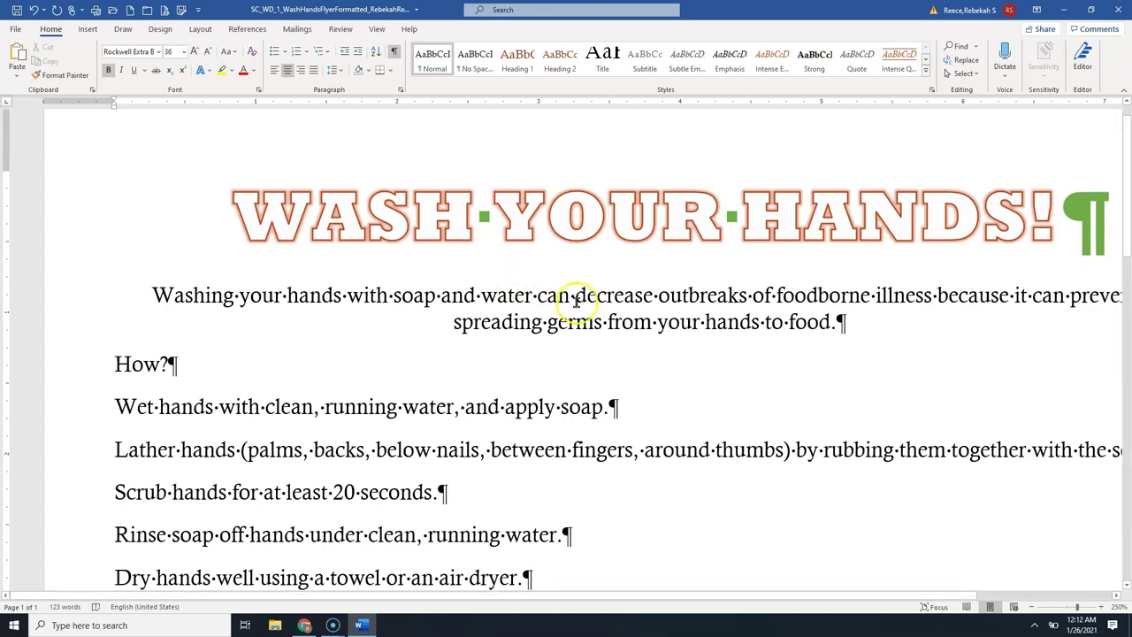
pyautogui.click(352, 138)
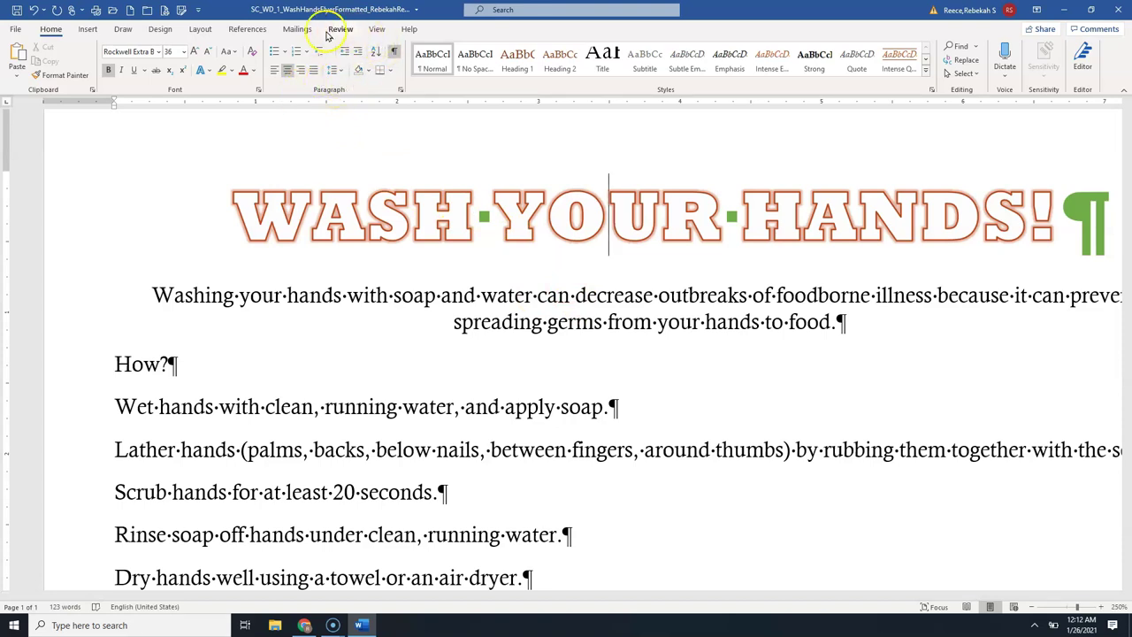
pyautogui.click(360, 78)
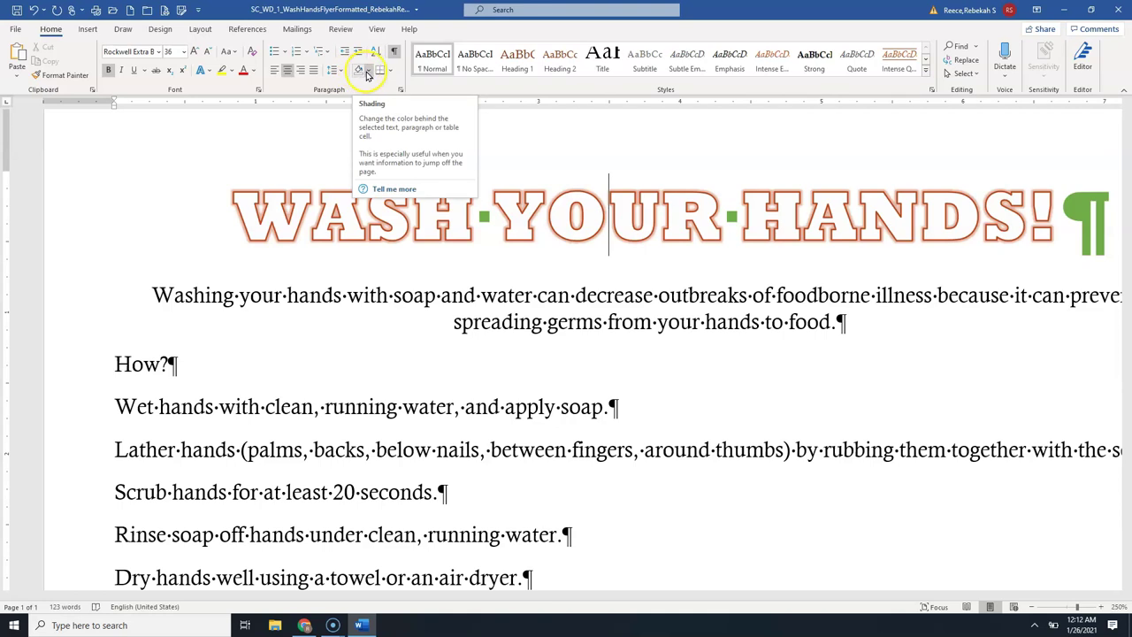
pyautogui.click(368, 72)
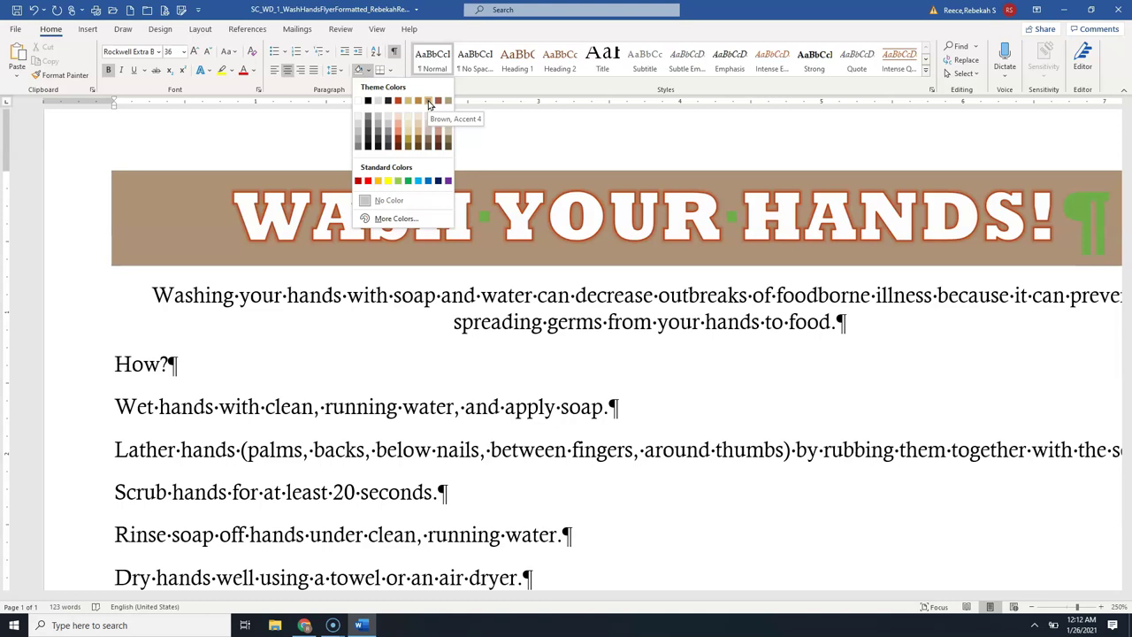
pyautogui.click(425, 151)
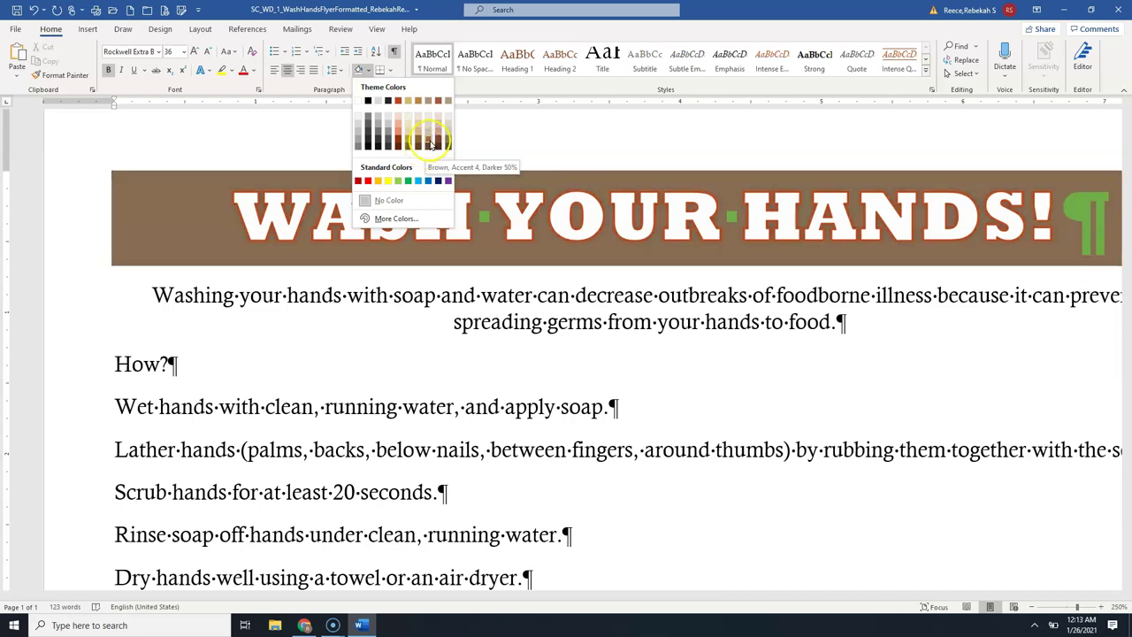
pyautogui.click(429, 142)
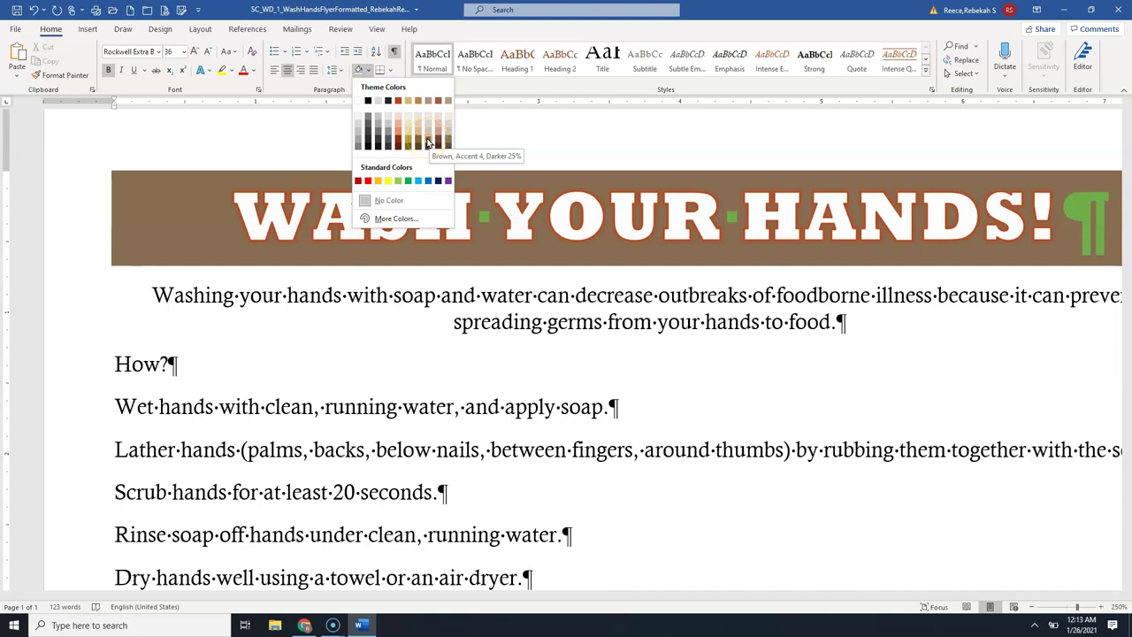
pyautogui.click(430, 142)
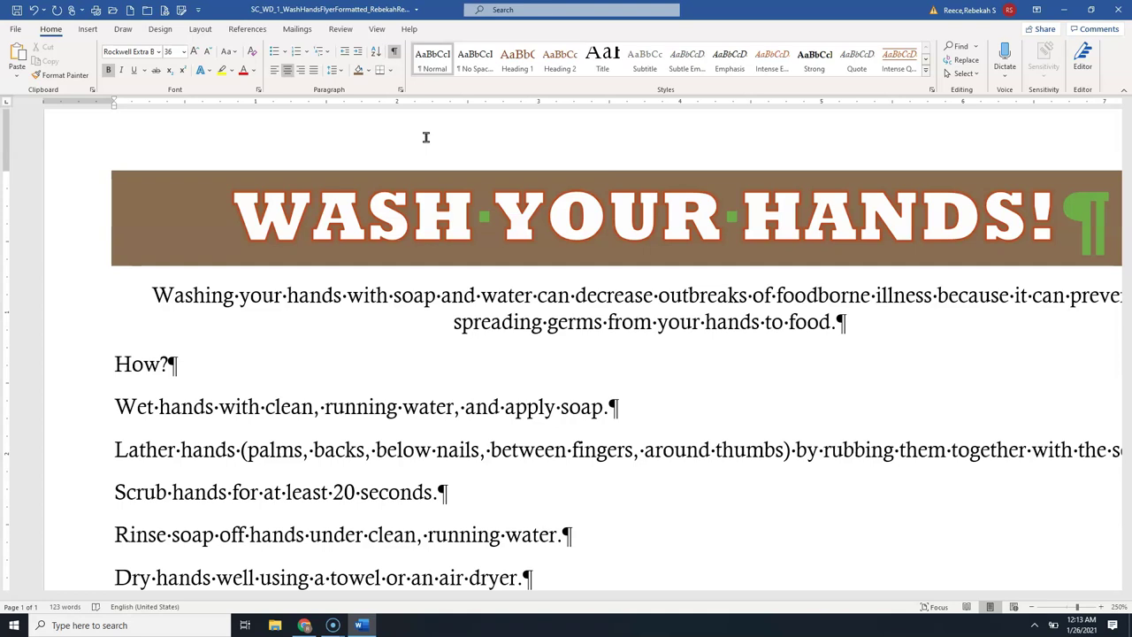
# - Zoom the document out to 230% and place the cursor in the introductory paragraph
pyautogui.click(431, 296)
pyautogui.scroll(-1, 430, 297)
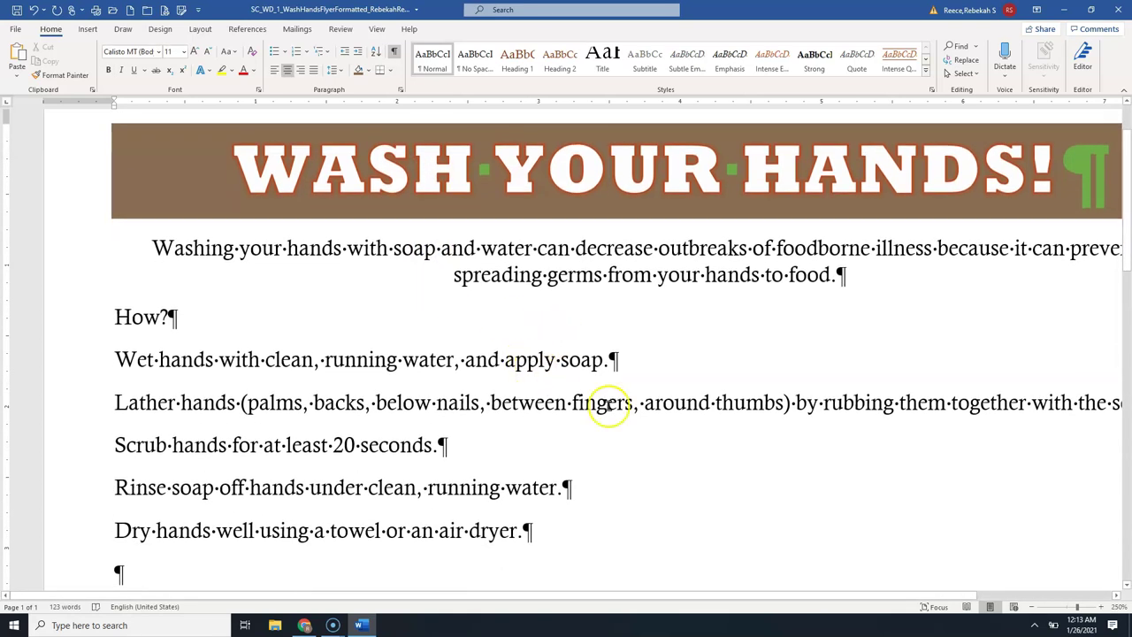
pyautogui.click(1031, 606)
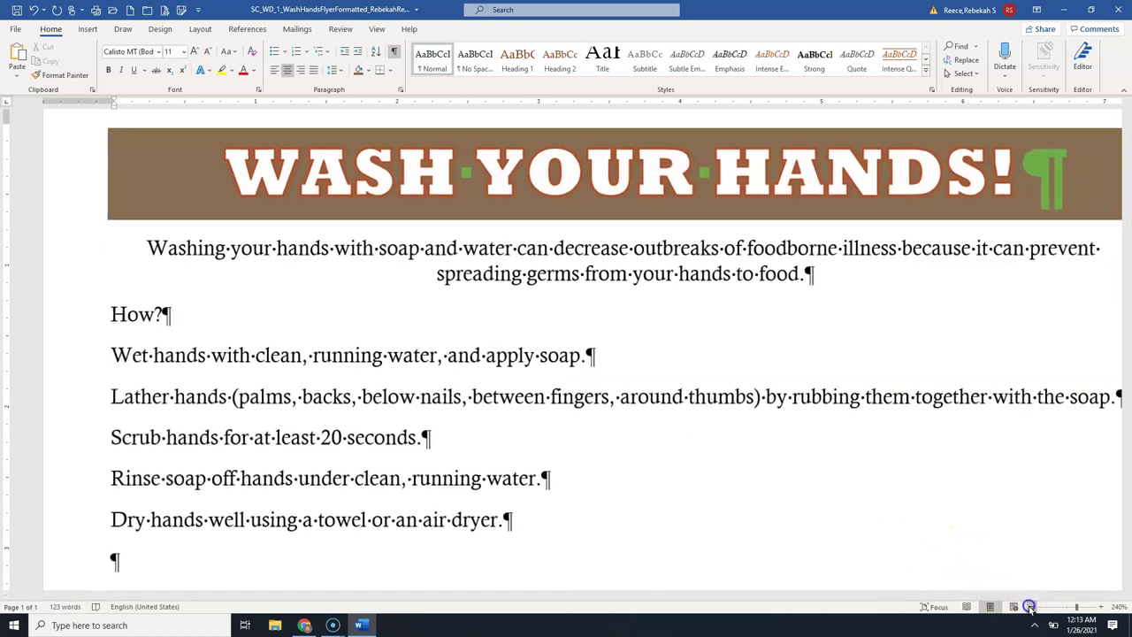
pyautogui.click(1031, 607)
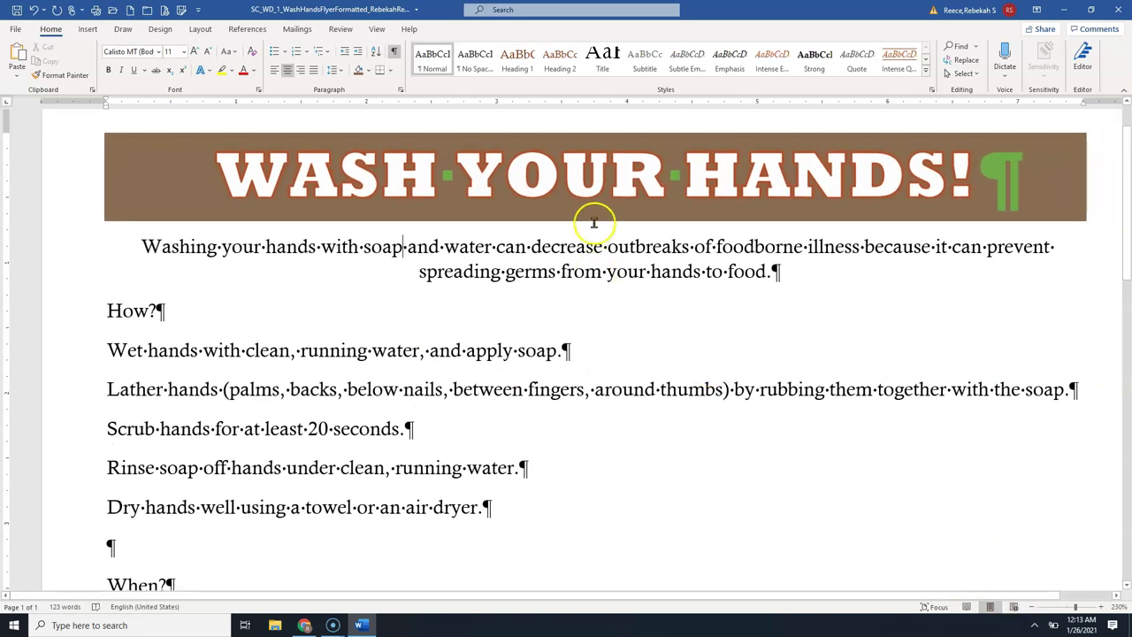
pyautogui.click(596, 248)
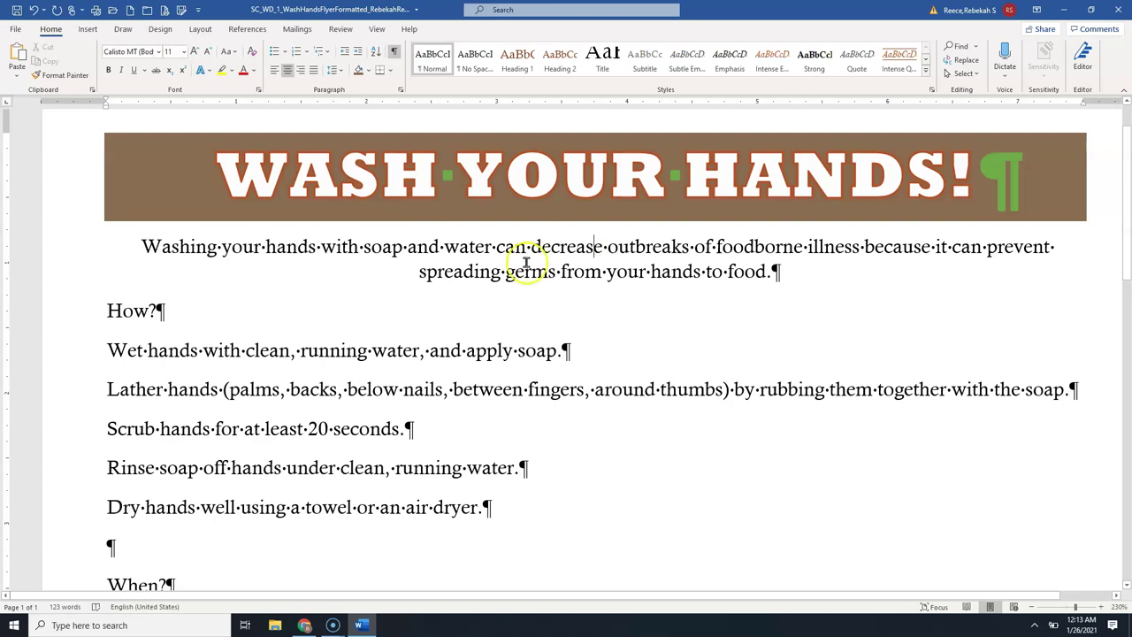
pyautogui.moveTo(137, 246); pyautogui.dragTo(550, 269)
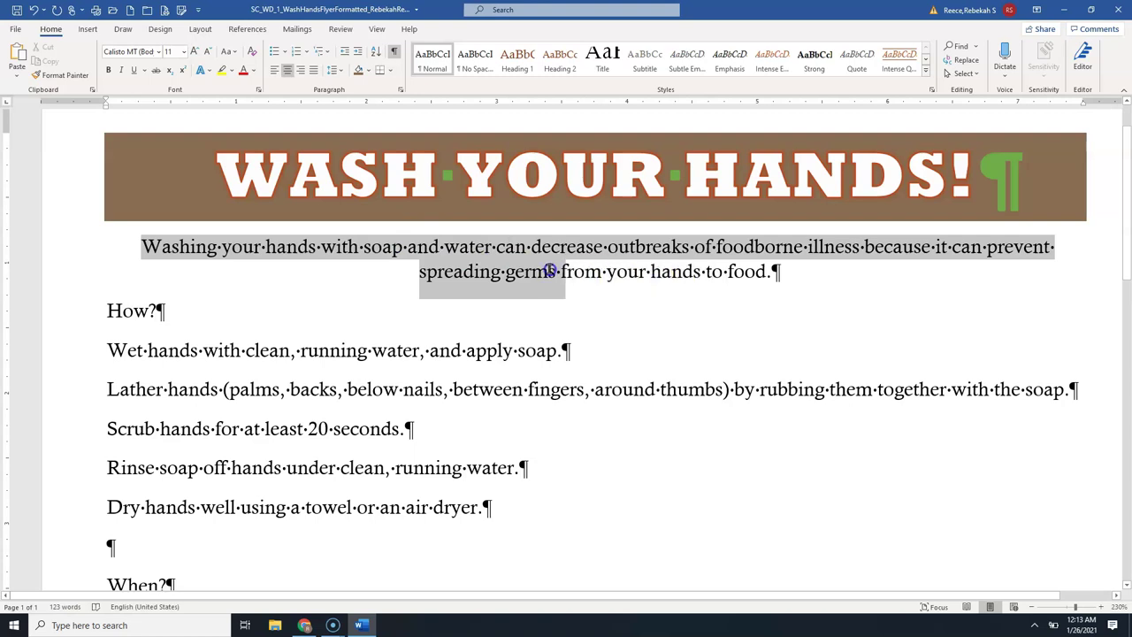
pyautogui.click(342, 255)
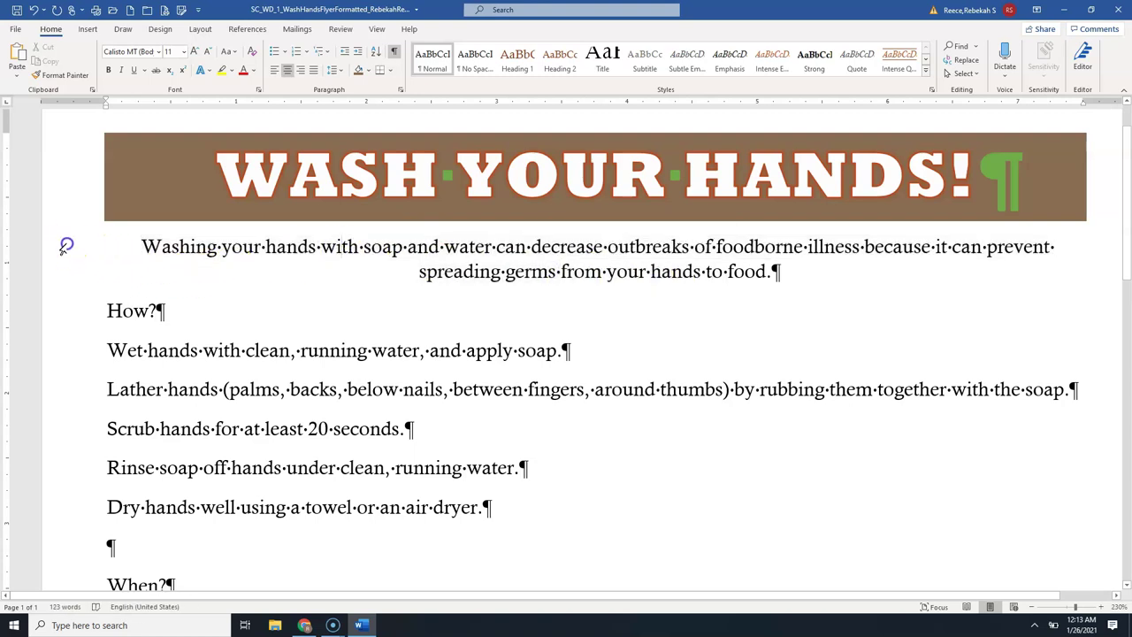
pyautogui.moveTo(65, 248); pyautogui.dragTo(66, 267)
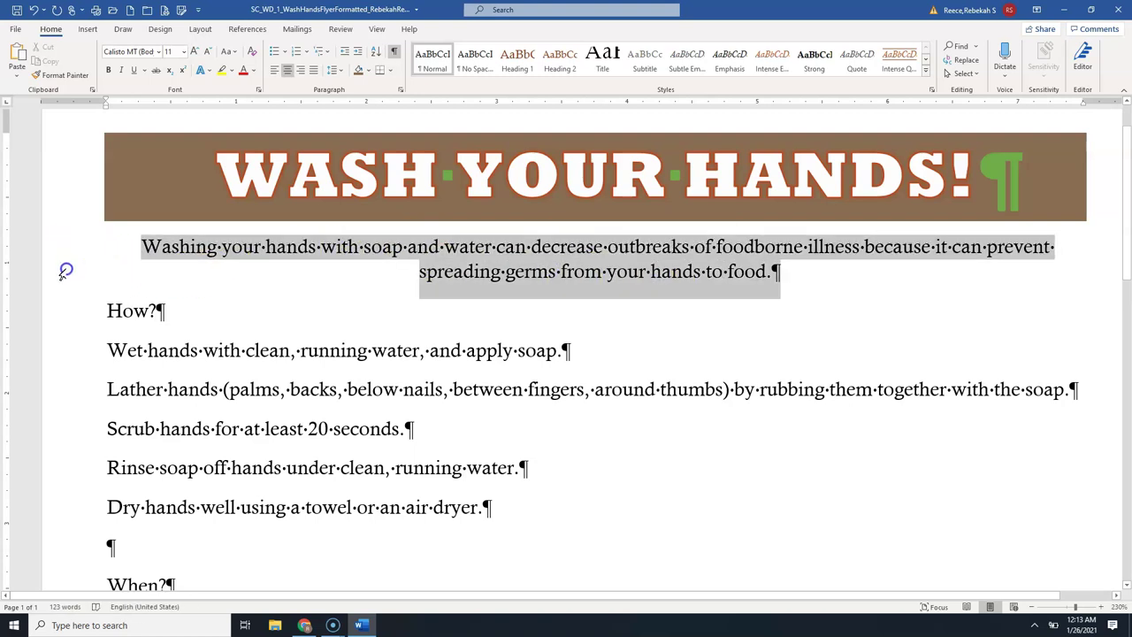
pyautogui.moveTo(64, 273); pyautogui.dragTo(61, 274)
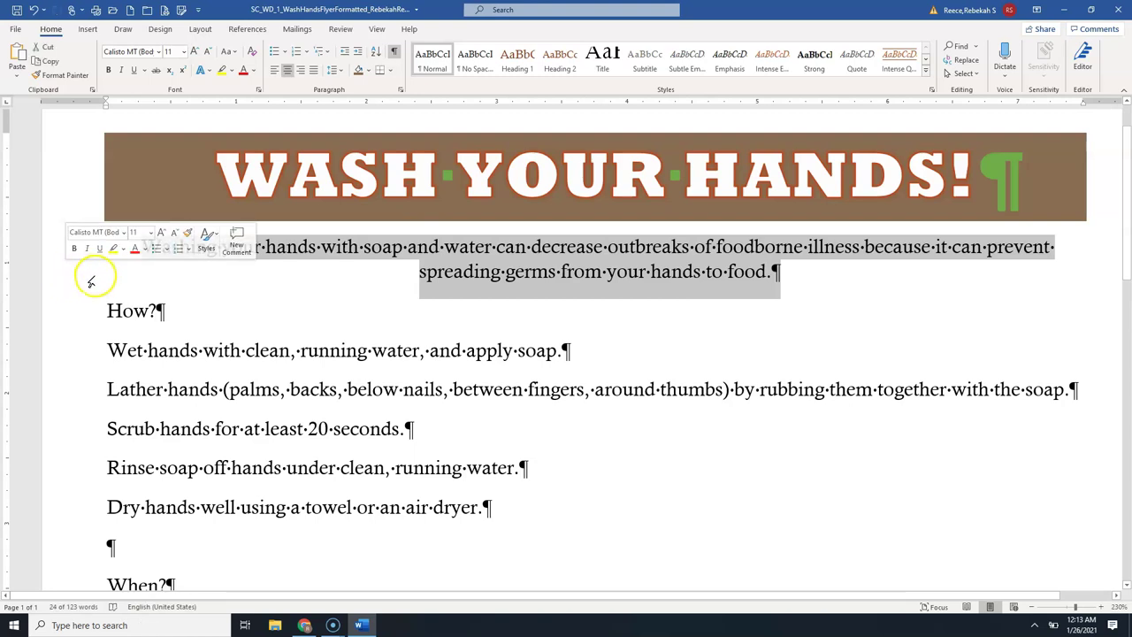
pyautogui.click(346, 278)
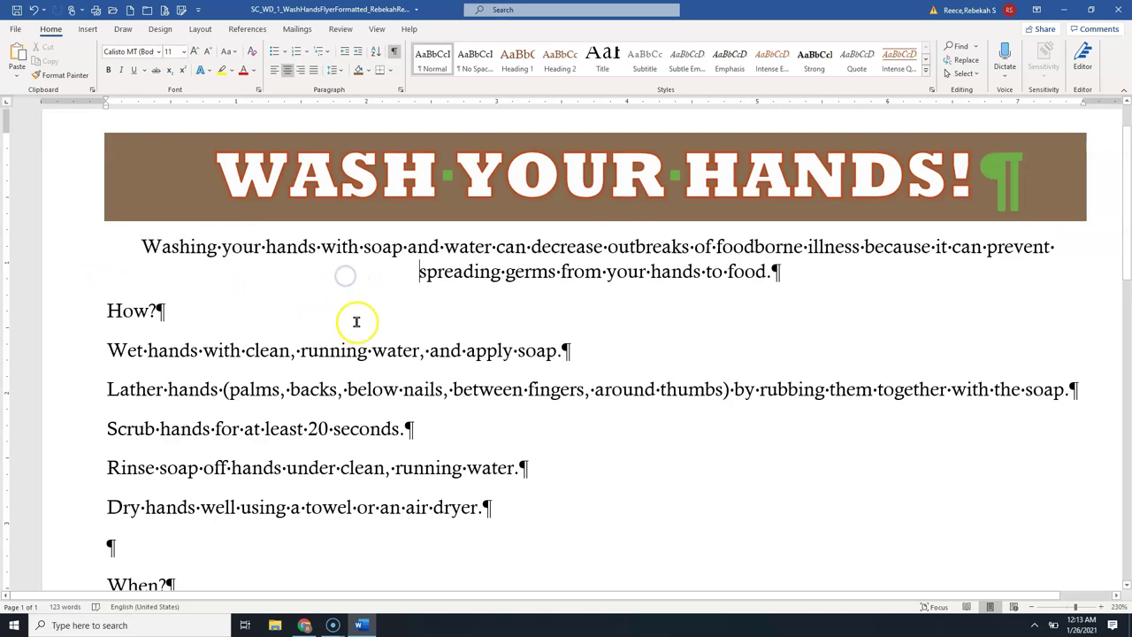
pyautogui.click(507, 251)
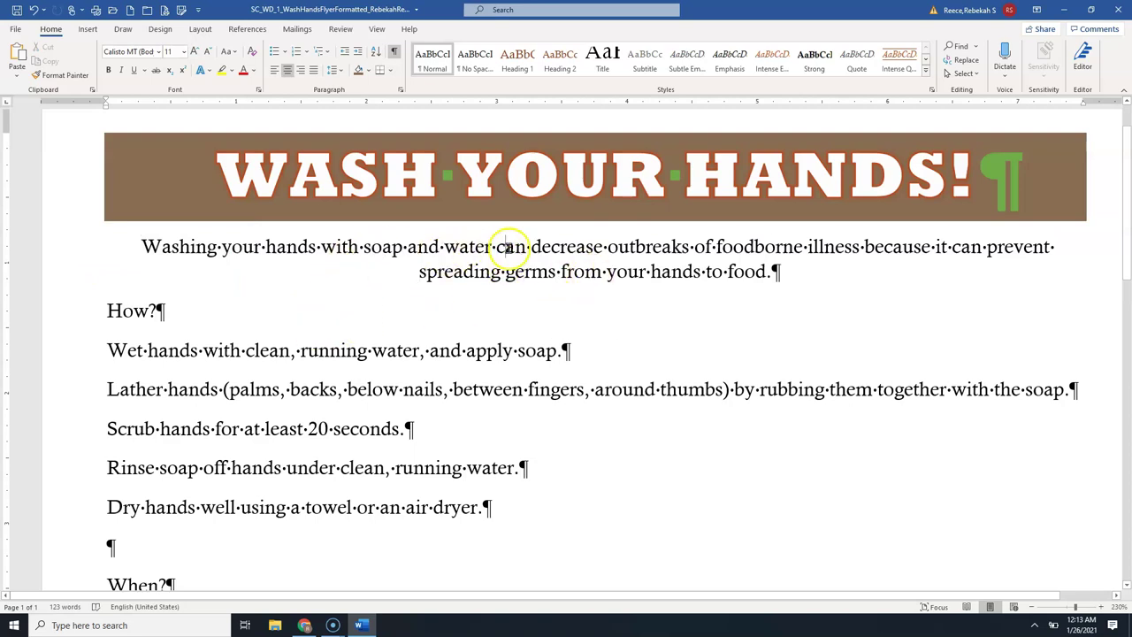
pyautogui.click(505, 246)
pyautogui.tripleClick(460, 250)
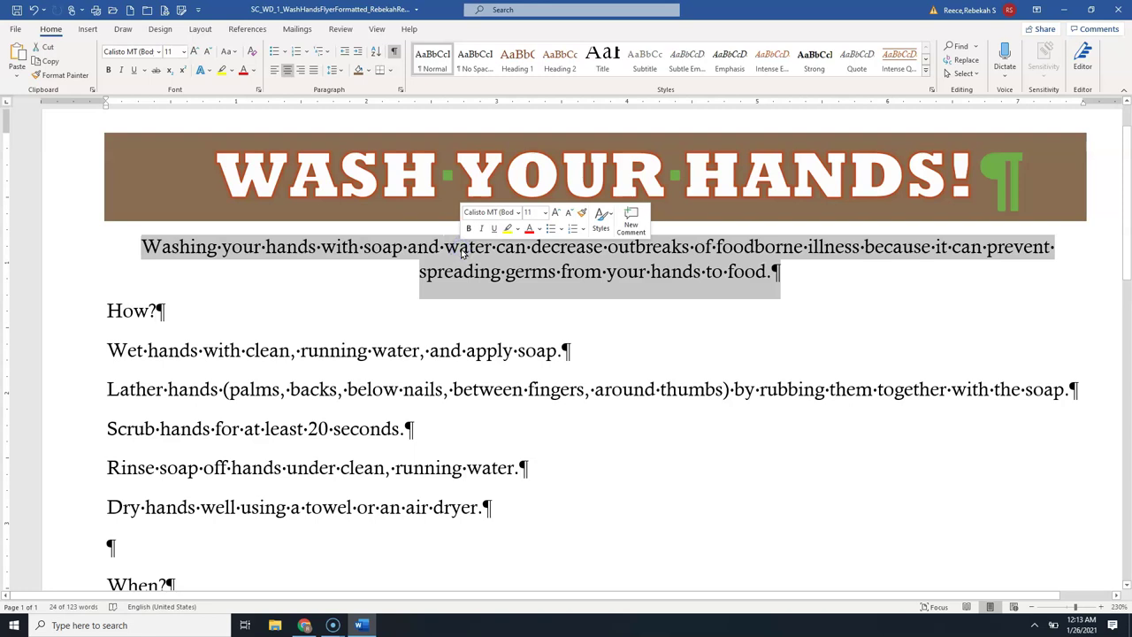
pyautogui.click(392, 286)
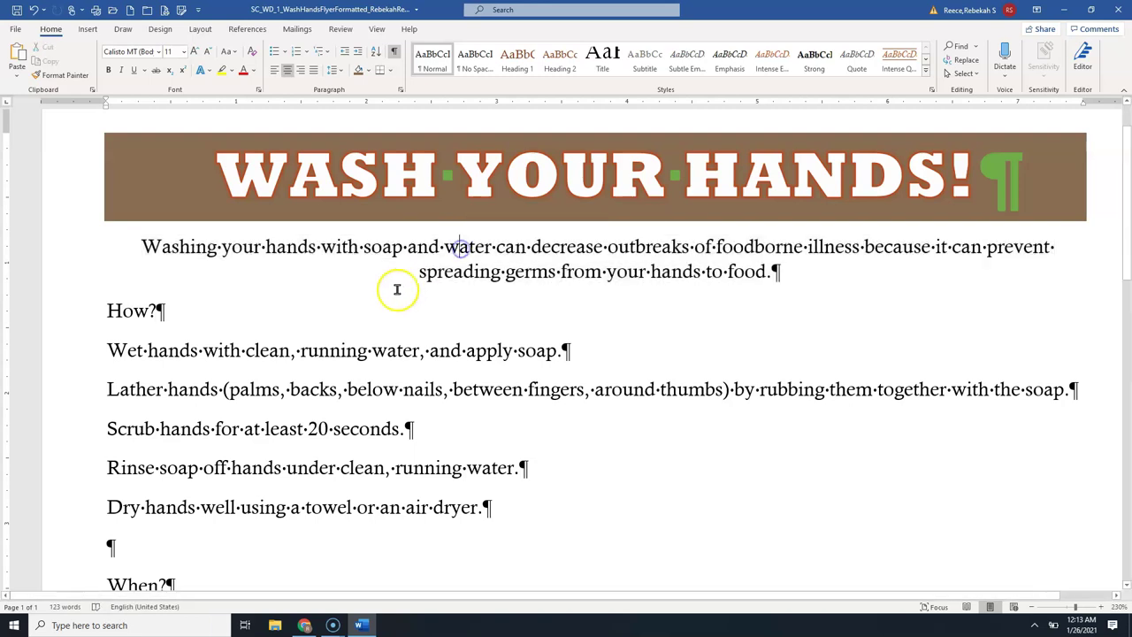
# - Select the whole introductory paragraph beneath the title
pyautogui.doubleClick(460, 249)
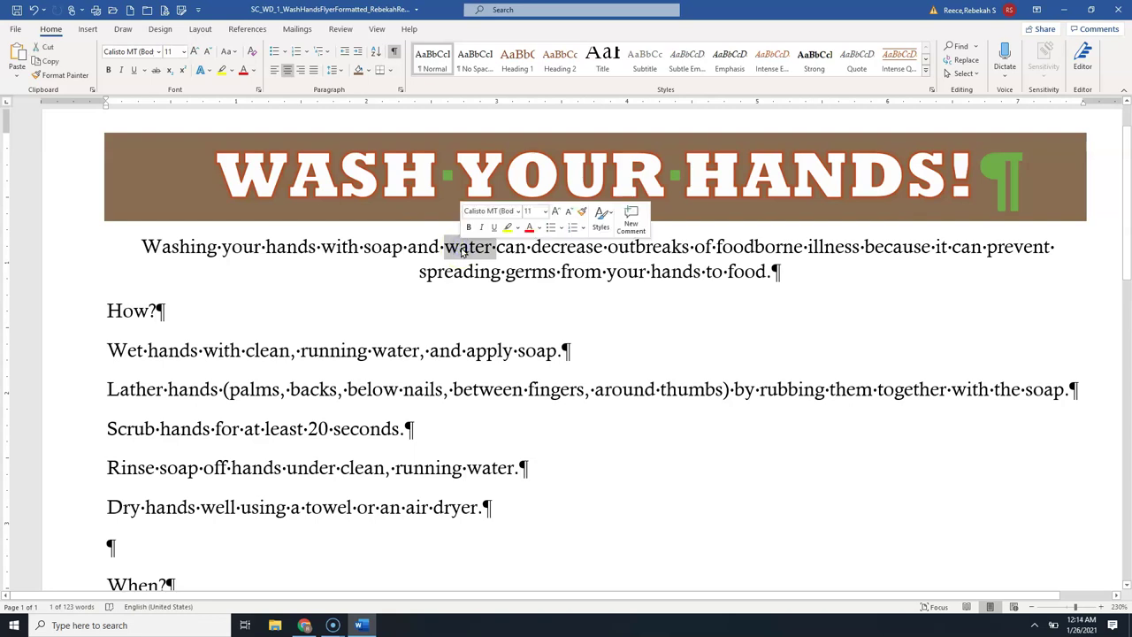
pyautogui.click(460, 249)
pyautogui.tripleClick(460, 250)
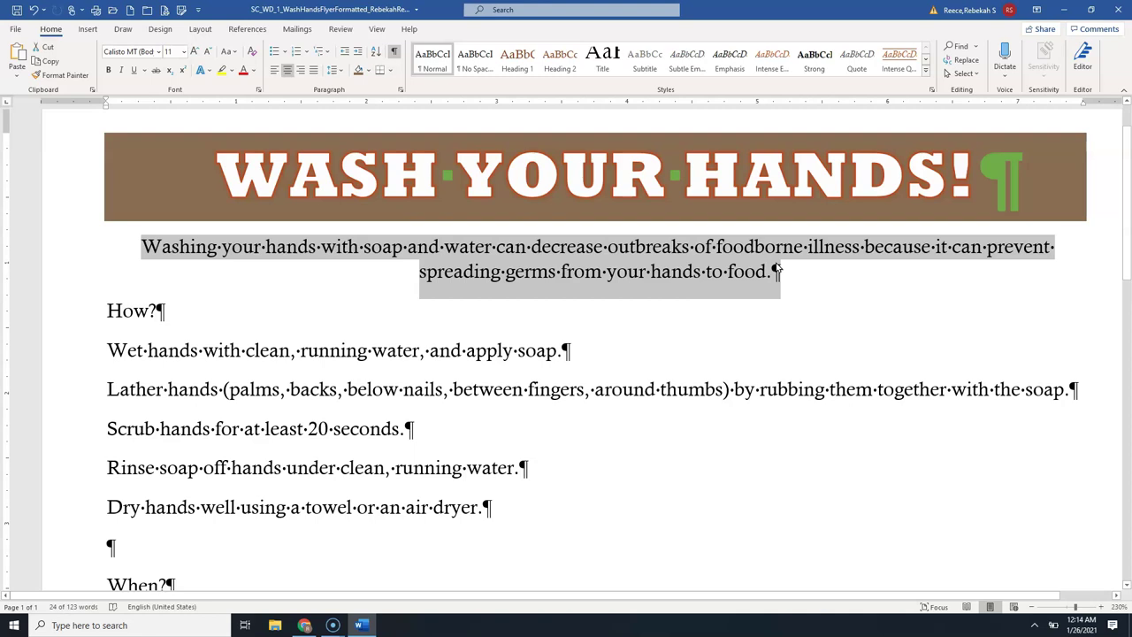
# - Reselect the introductory paragraph and adjust the end of the selection character by character until the paragraph mark is included
pyautogui.click(458, 269)
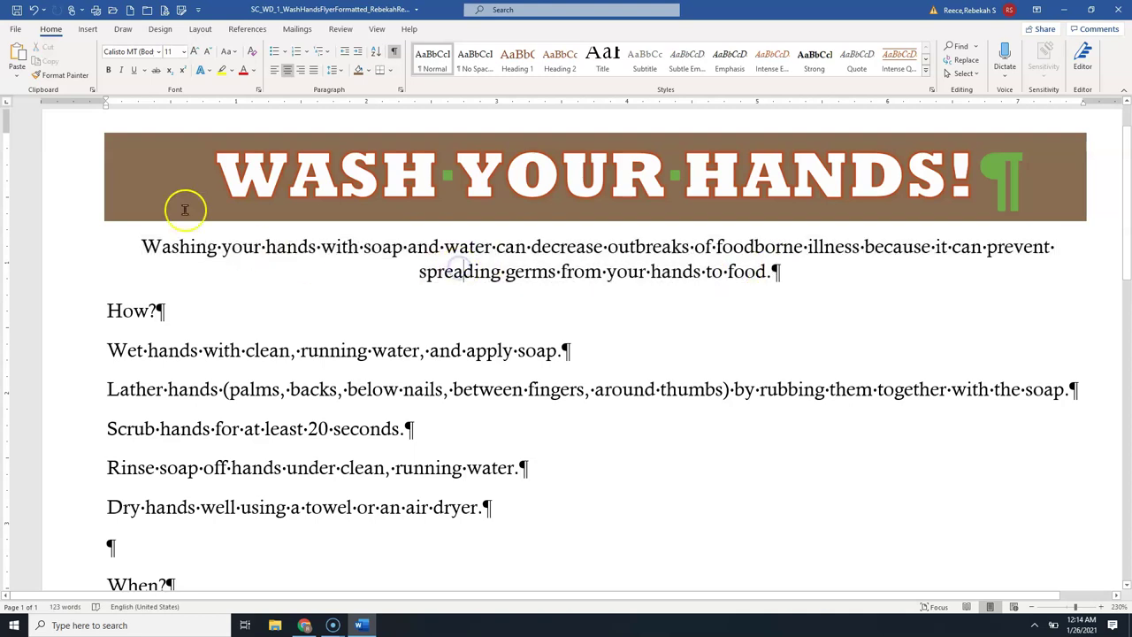
pyautogui.moveTo(139, 246); pyautogui.dragTo(772, 274)
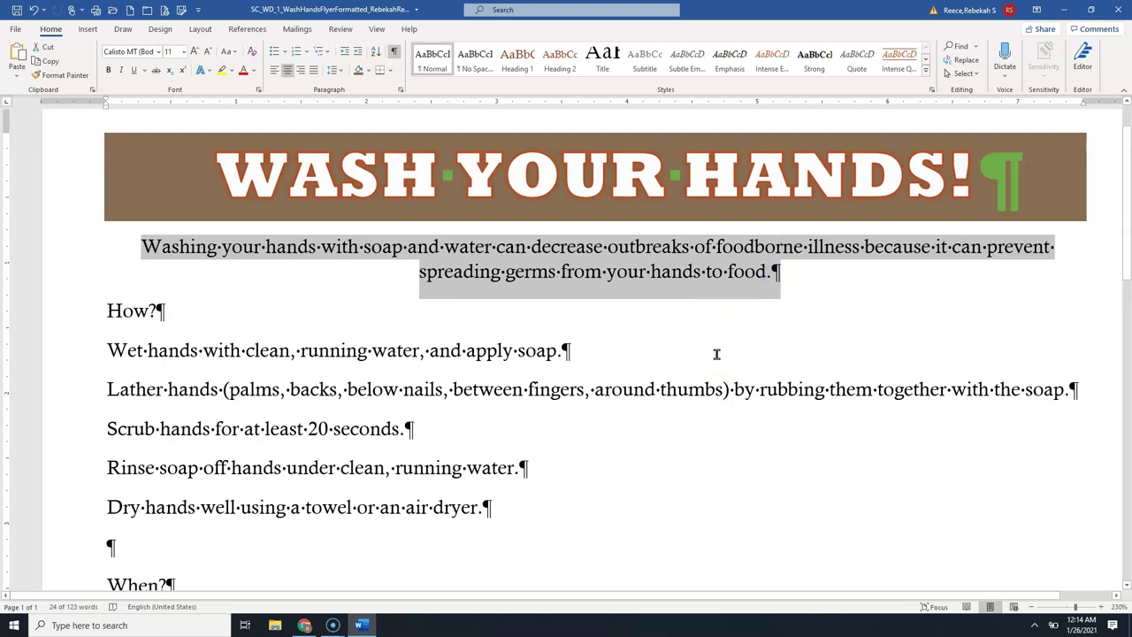
pyautogui.hotkey('shift', 'Left')
pyautogui.hotkey('shift', 'Left')
pyautogui.hotkey('shift', 'Left')
pyautogui.hotkey('shift', 'Left')
pyautogui.hotkey('shift', 'Left')
pyautogui.hotkey('shift', 'Left')
pyautogui.hotkey('shift', 'Left')
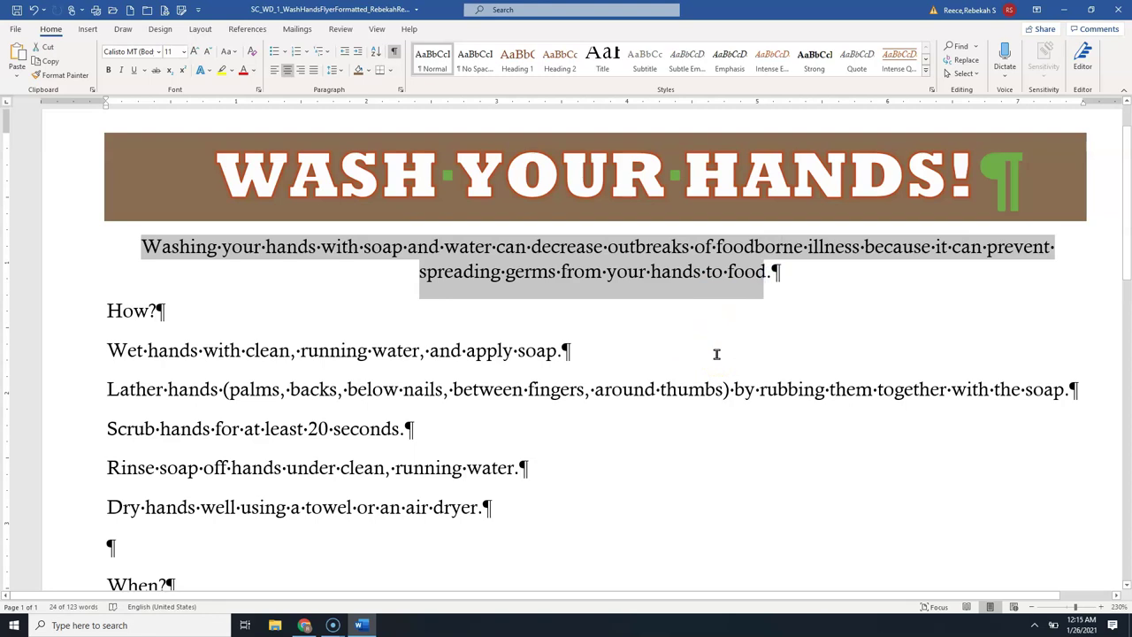
pyautogui.hotkey('shift', 'Right')
pyautogui.hotkey('shift', 'Right')
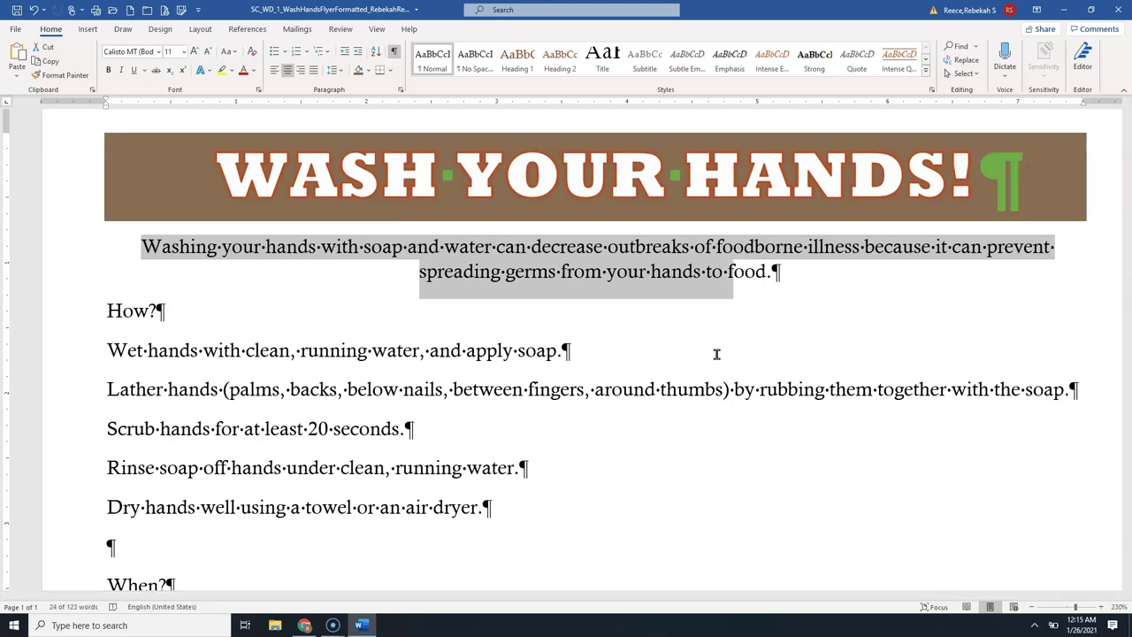
pyautogui.hotkey('shift', 'Right')
pyautogui.hotkey('shift', 'Right')
pyautogui.hotkey('shift', 'Right')
pyautogui.hotkey('shift', 'Right')
pyautogui.hotkey('shift', 'Right')
pyautogui.hotkey('shift', 'Left')
pyautogui.hotkey('shift', 'Right')
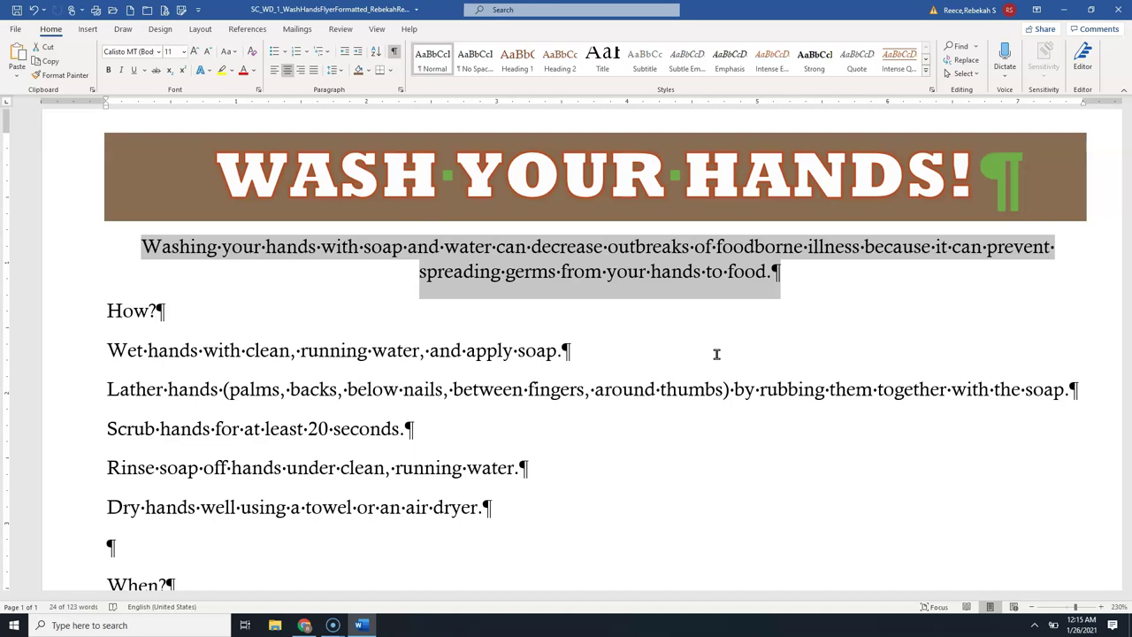
pyautogui.click(719, 358)
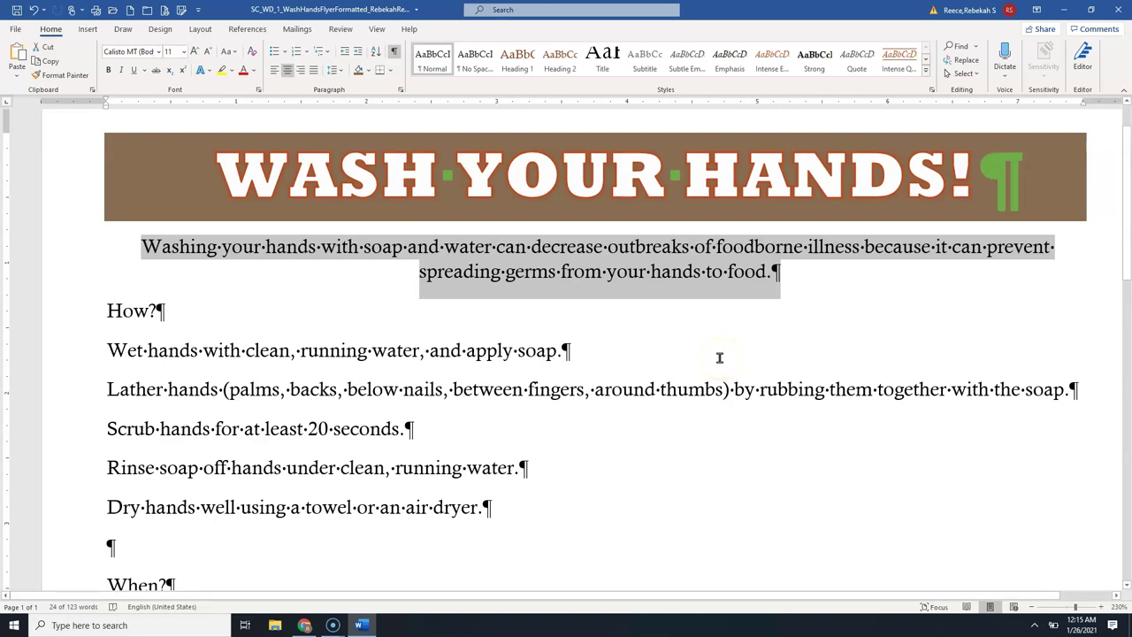
pyautogui.scroll(2, 718, 357)
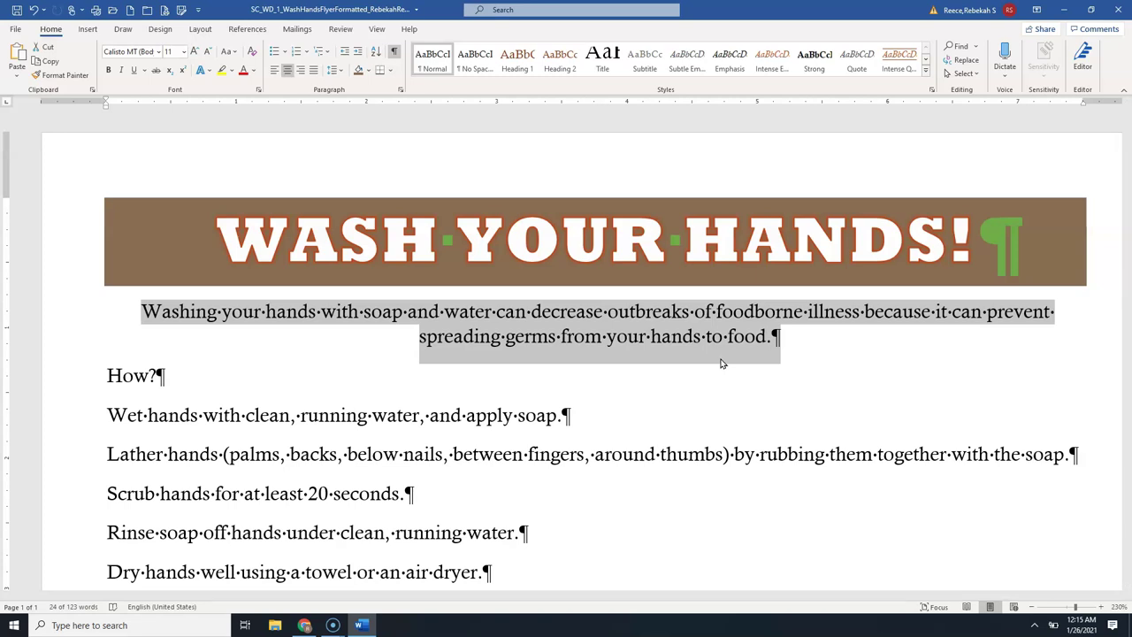
pyautogui.scroll(-5, 720, 362)
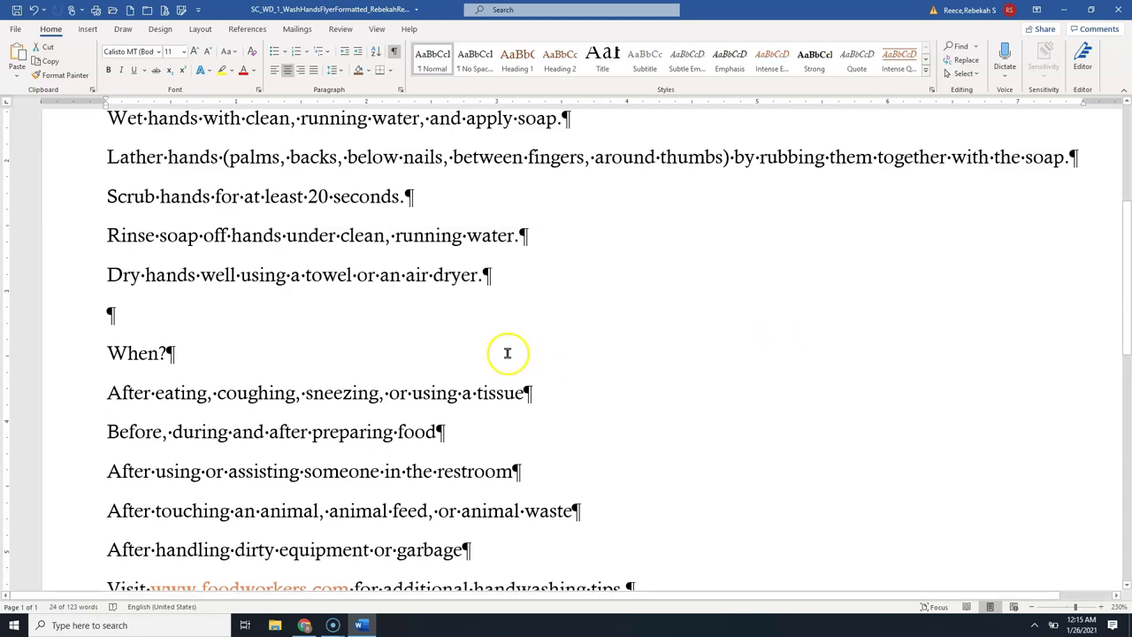
pyautogui.scroll(1, 504, 351)
pyautogui.scroll(4, 504, 351)
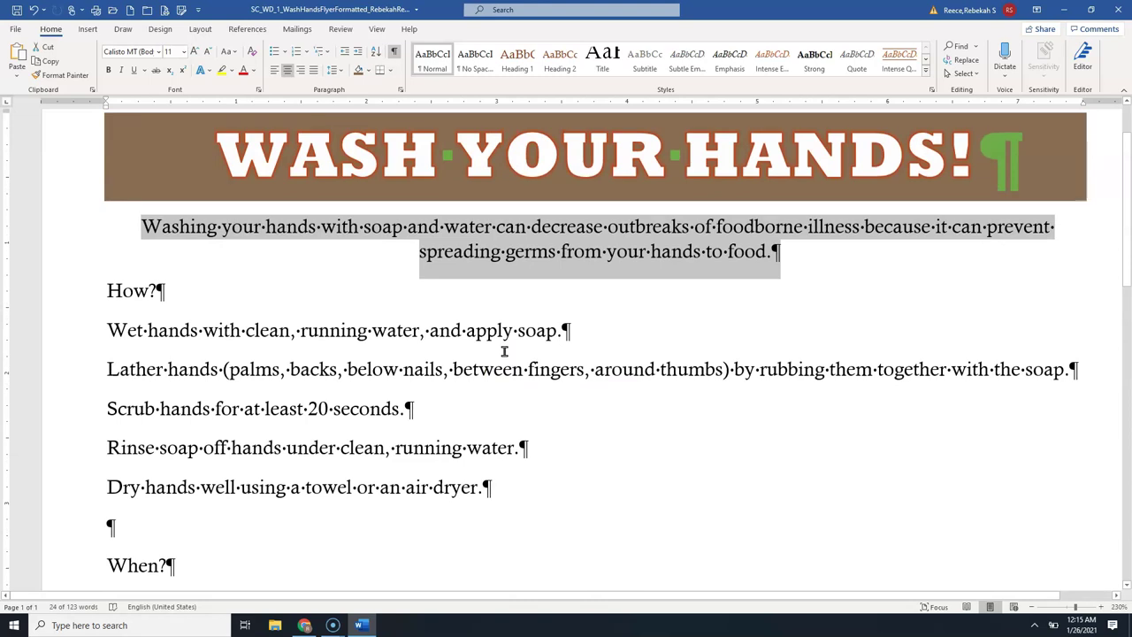
# - Change the font color of the selected introductory paragraph to a dark reddish-brown theme color
pyautogui.click(573, 251)
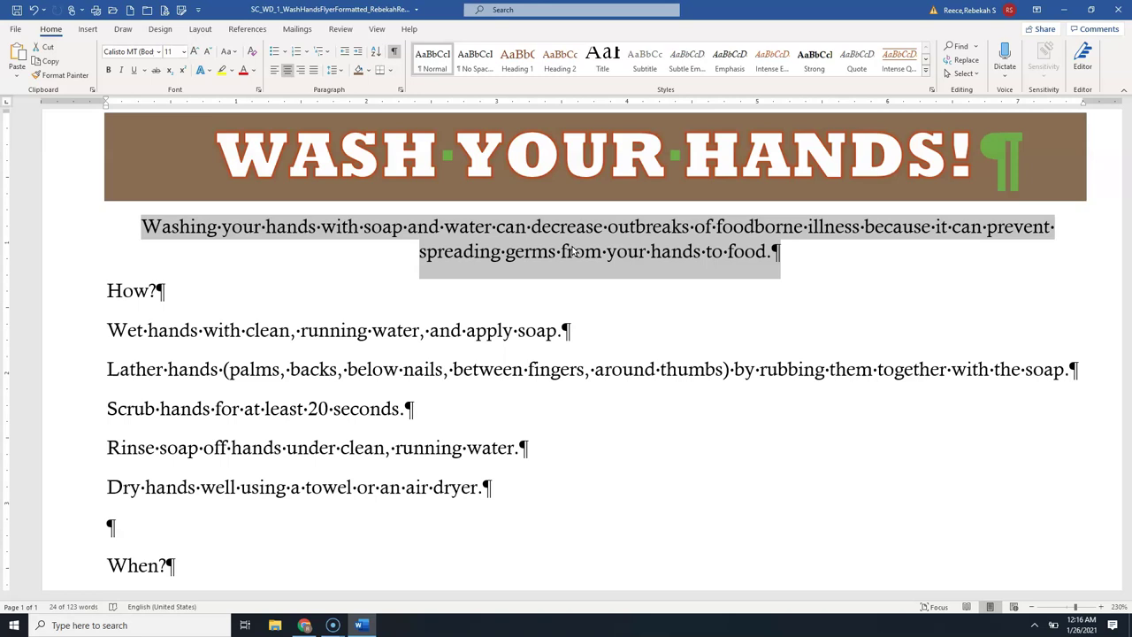
pyautogui.click(253, 70)
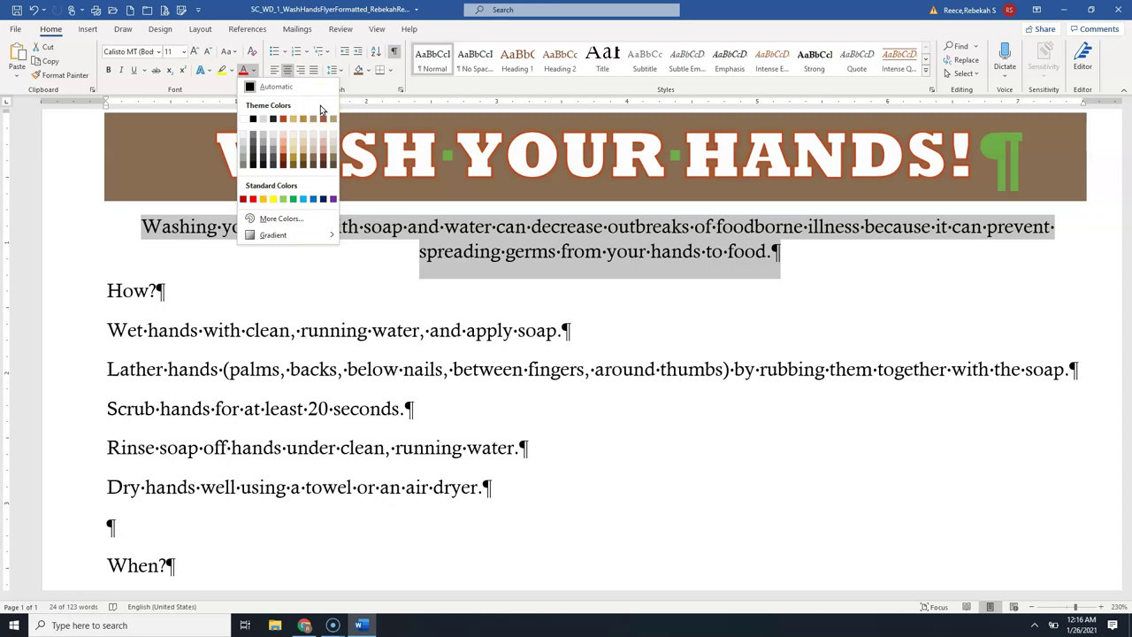
pyautogui.click(323, 162)
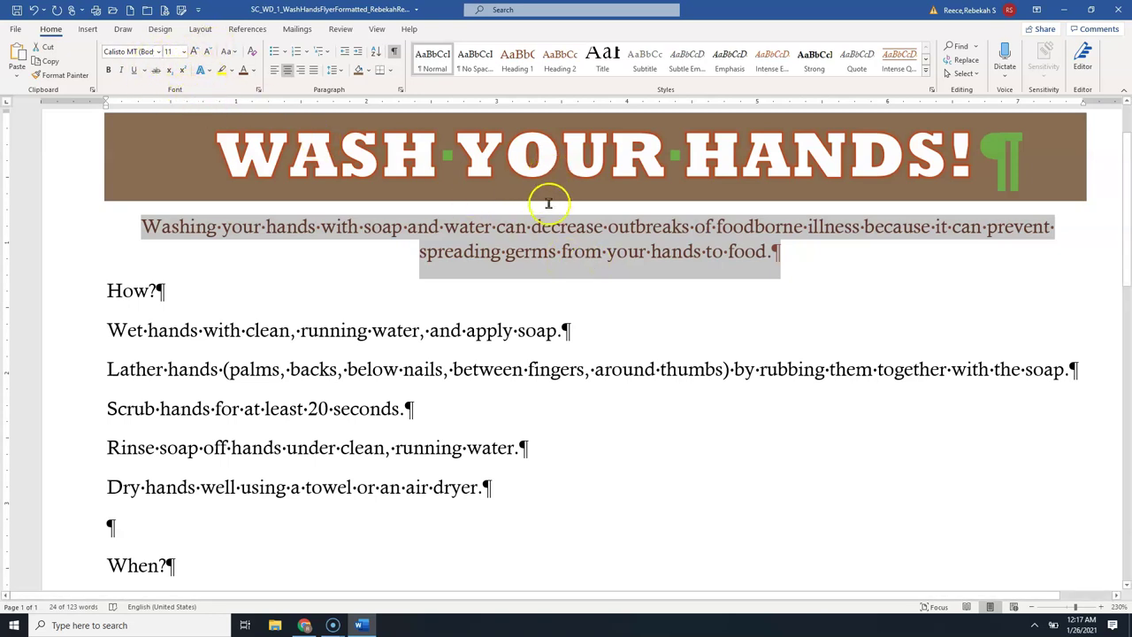
pyautogui.rightClick(546, 237)
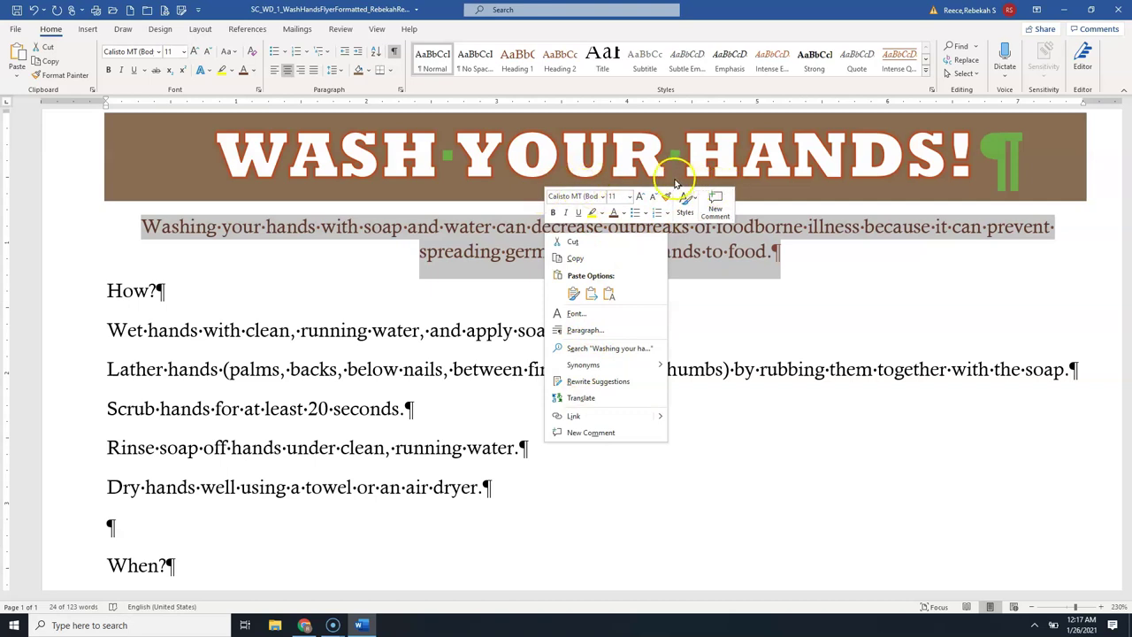
pyautogui.click(629, 197)
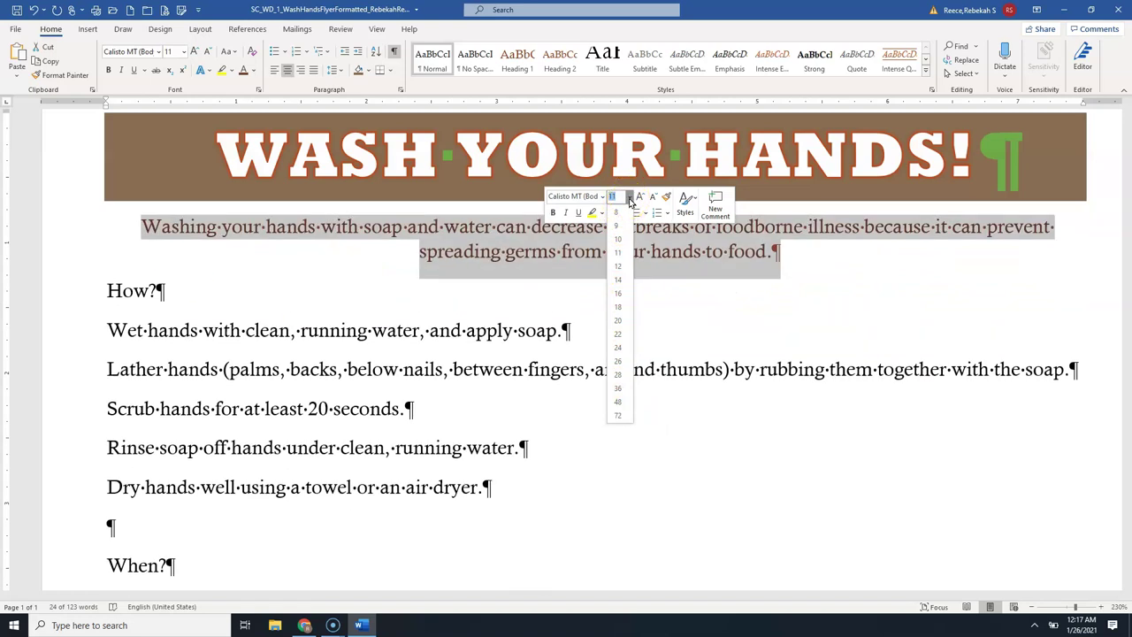
pyautogui.click(624, 254)
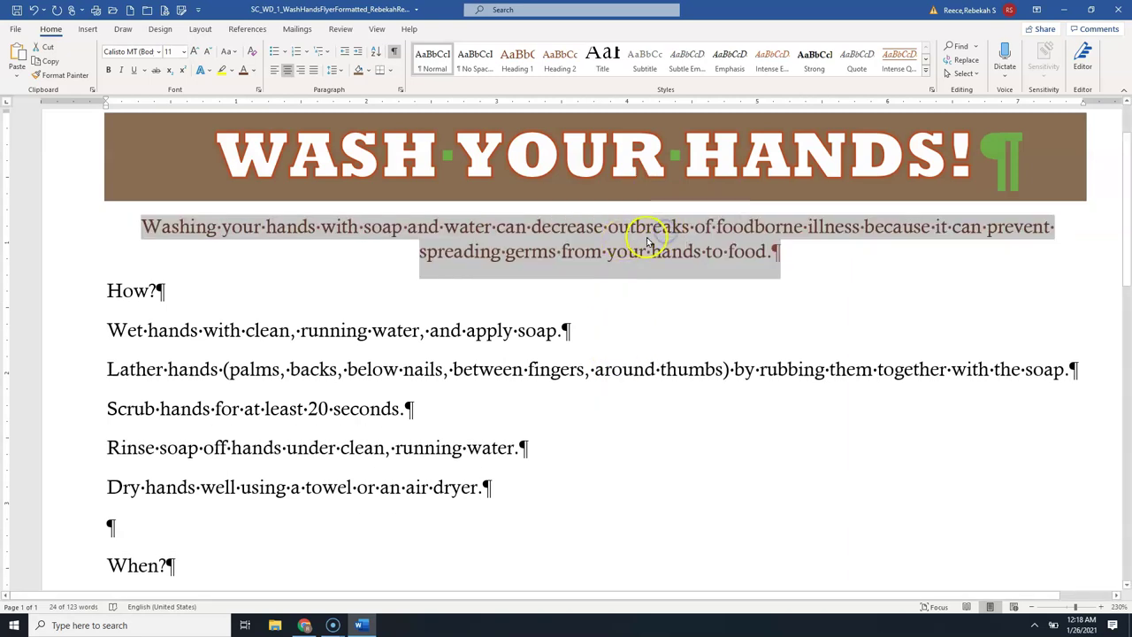
# - Select the whole introductory paragraph again and set its font size to 22, then clear the selection
pyautogui.click(619, 228)
pyautogui.rightClick(636, 228)
pyautogui.click(533, 228)
pyautogui.doubleClick(534, 228)
pyautogui.tripleClick(534, 228)
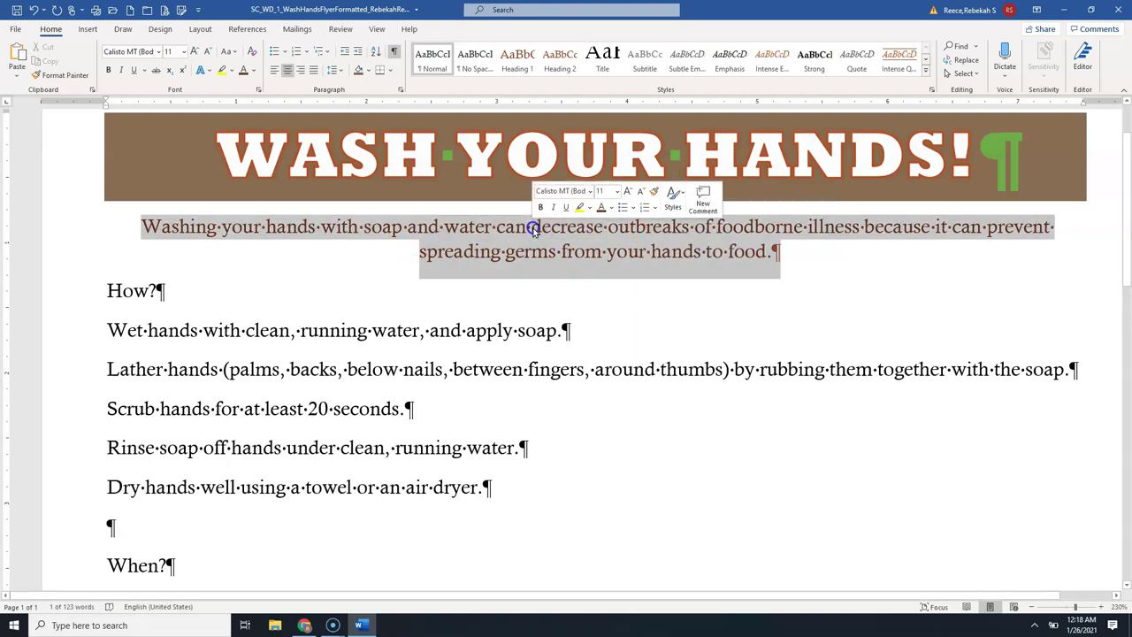
pyautogui.rightClick(534, 228)
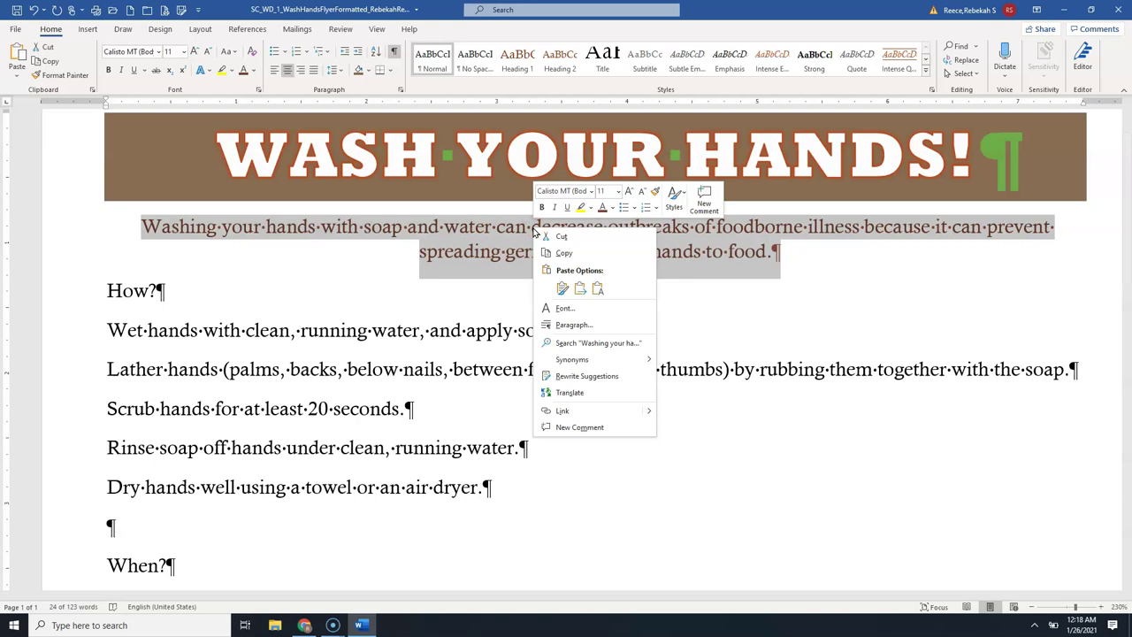
pyautogui.click(629, 191)
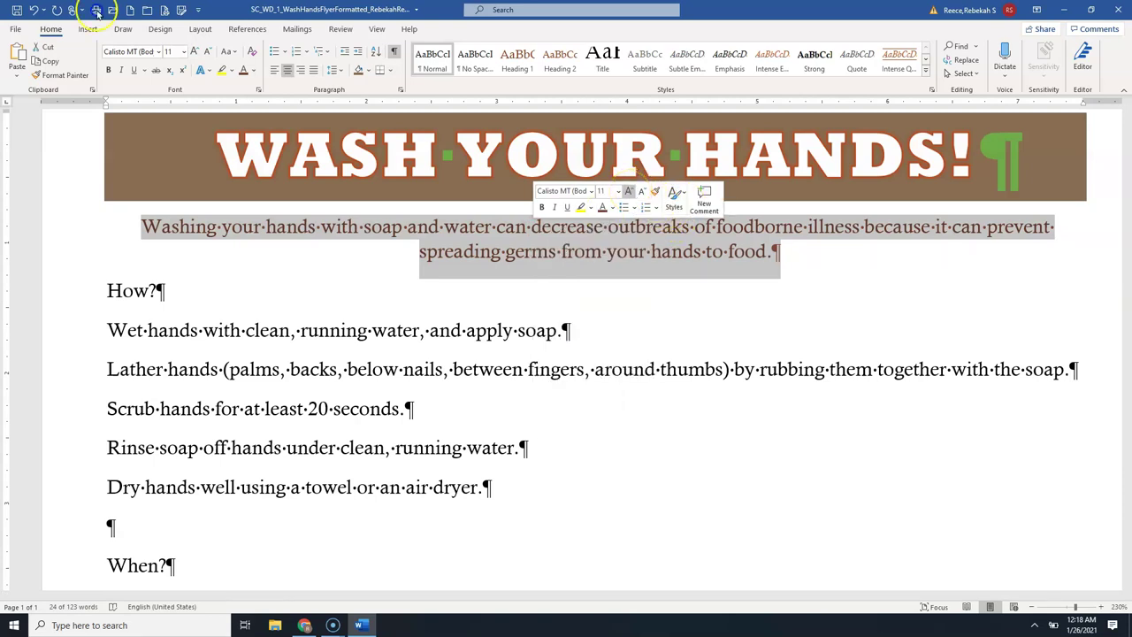
pyautogui.click(629, 192)
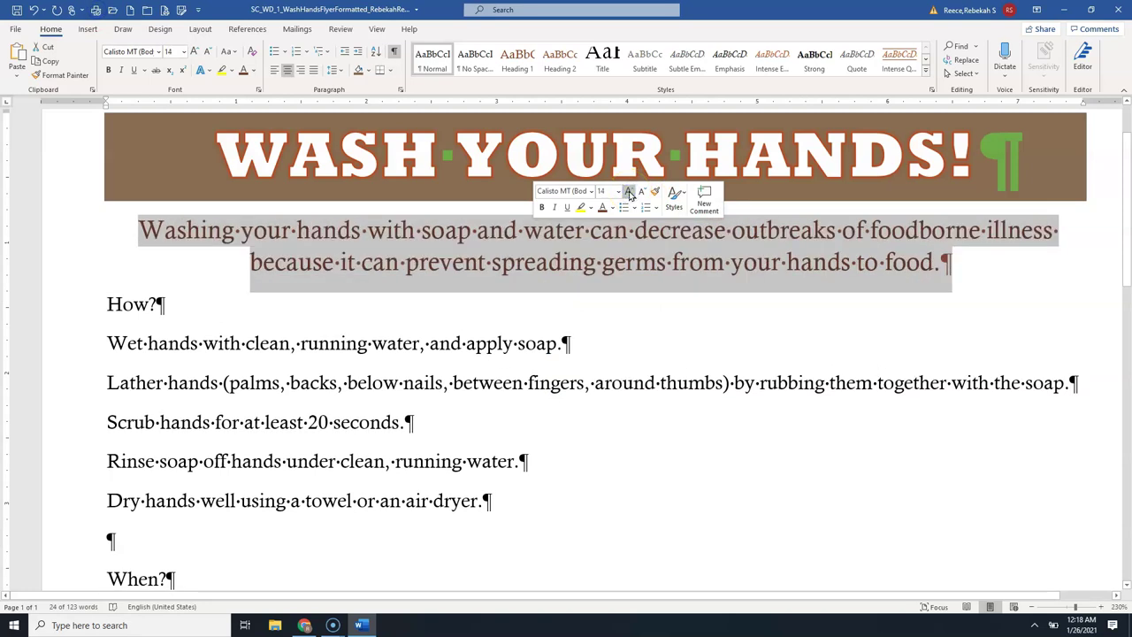
pyautogui.click(619, 192)
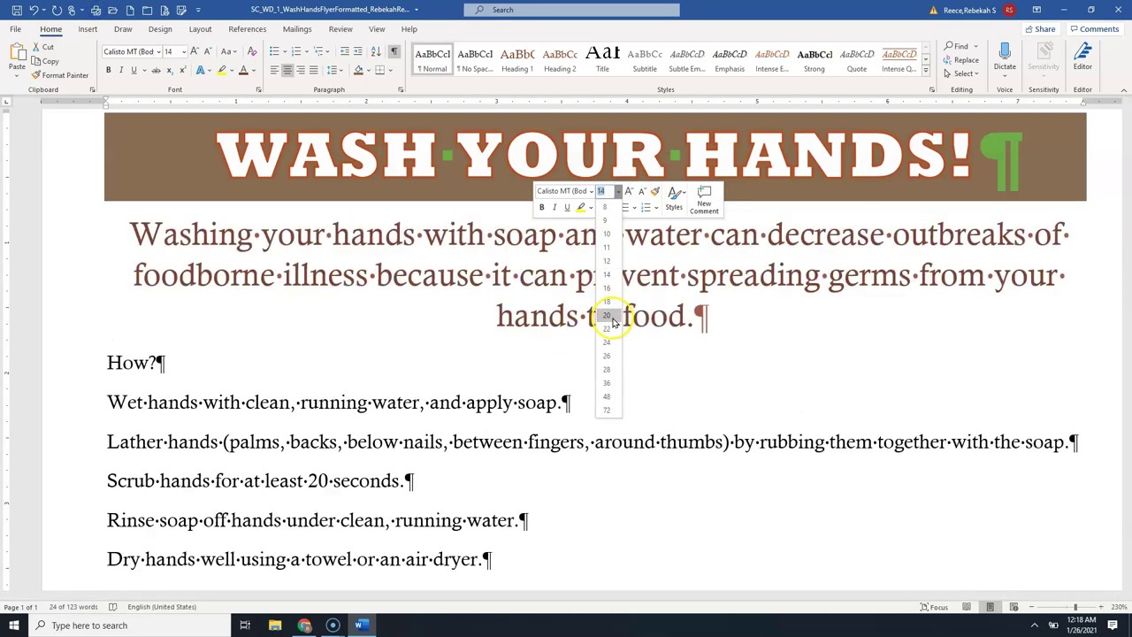
pyautogui.click(608, 331)
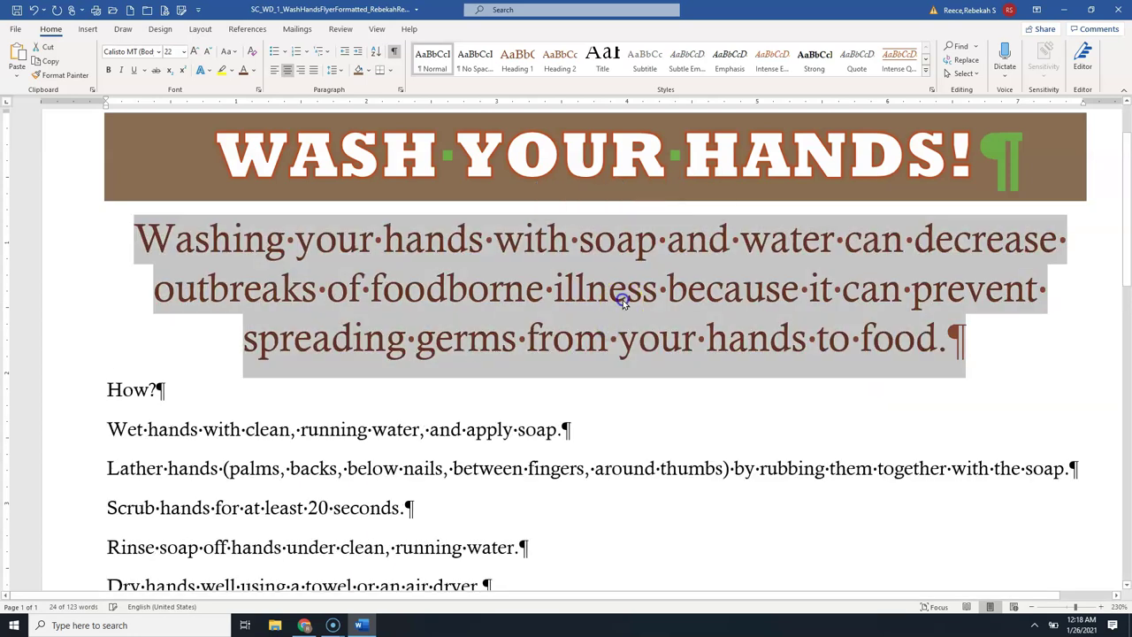
pyautogui.click(619, 287)
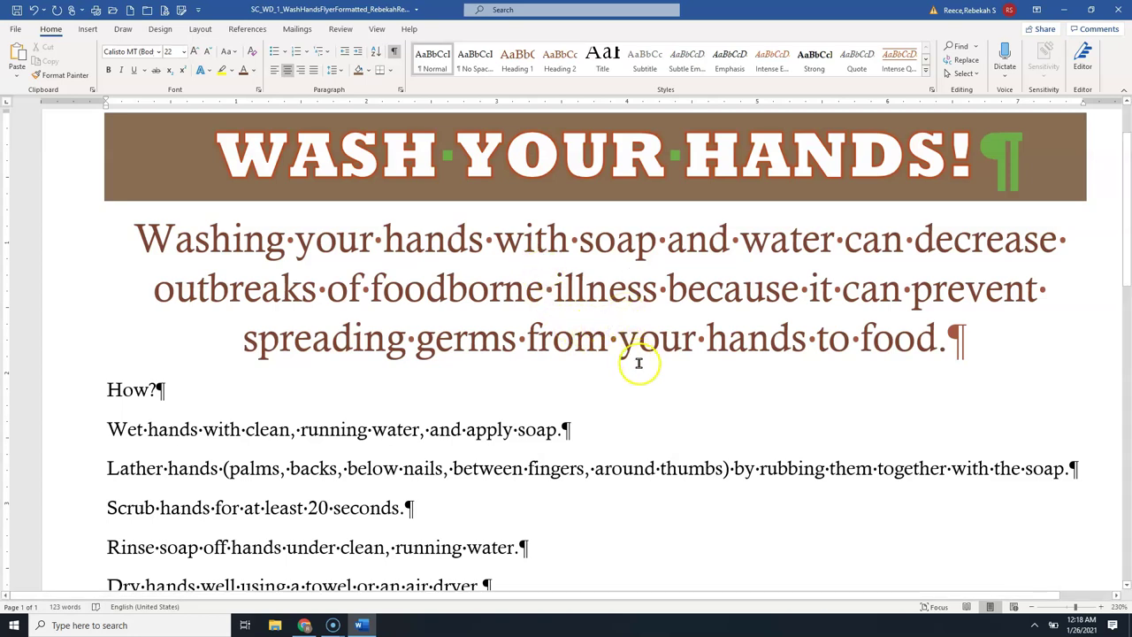
# - Zoom the document out to 160% and bring the How? and When? sections into view
pyautogui.scroll(-2, 778, 486)
pyautogui.scroll(-2, 795, 481)
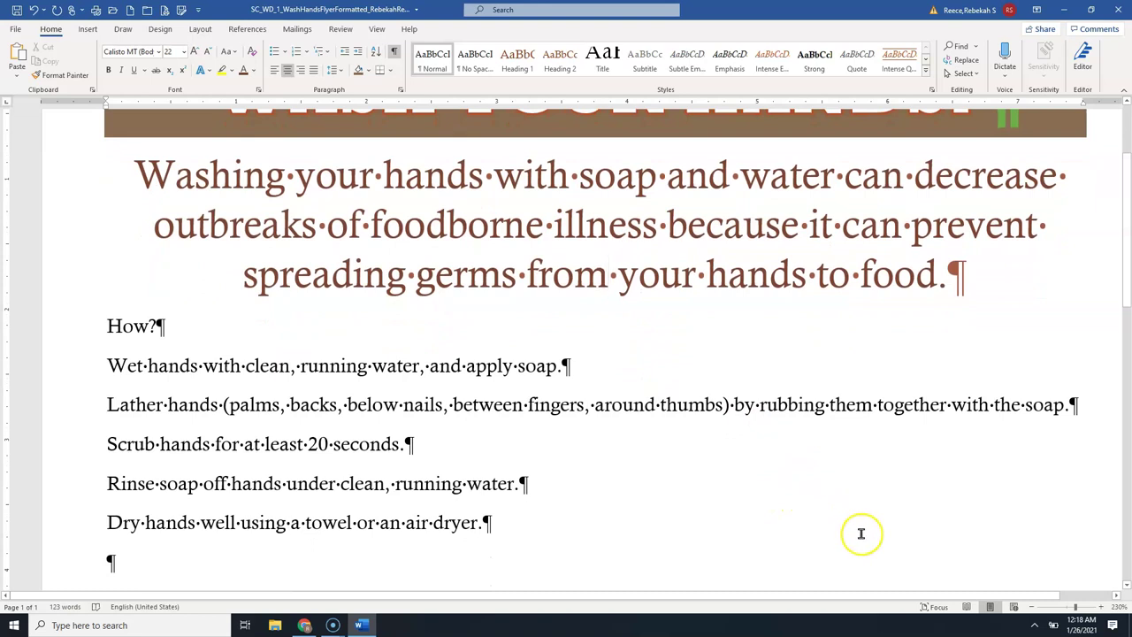
pyautogui.scroll(1, 860, 534)
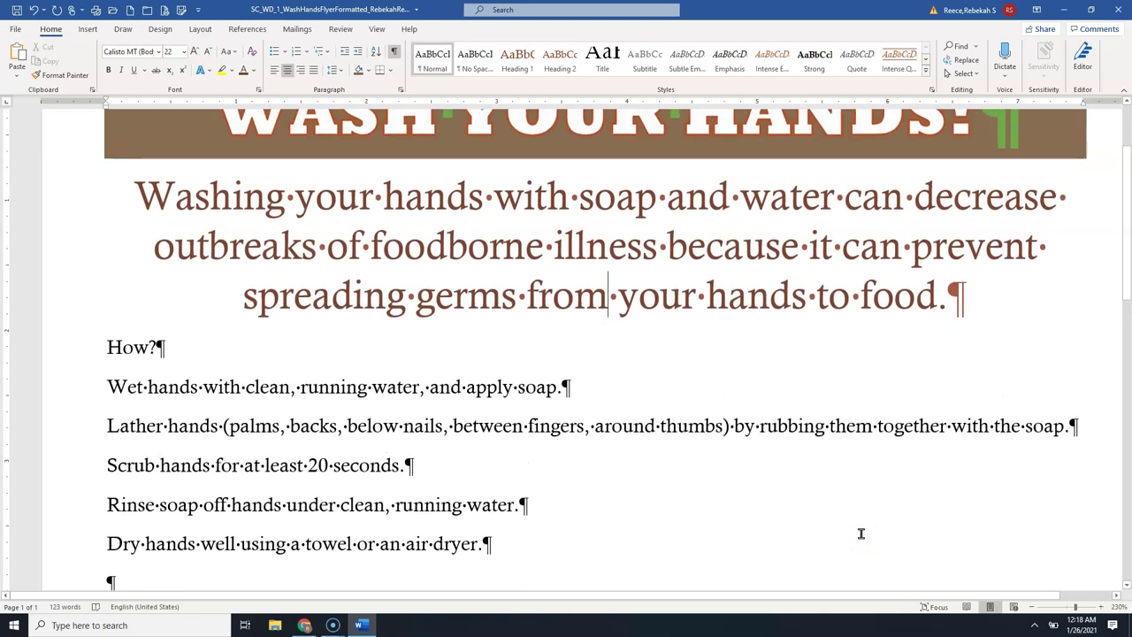
pyautogui.scroll(-2, 860, 533)
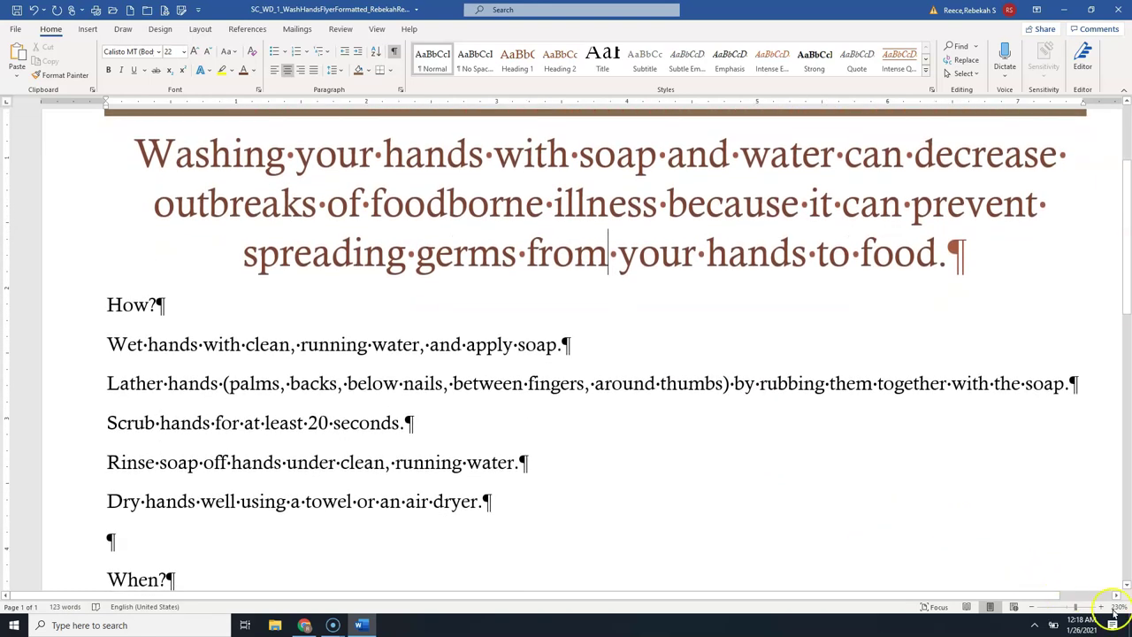
pyautogui.click(1032, 606)
pyautogui.click(1032, 607)
pyautogui.click(1032, 606)
pyautogui.click(1032, 607)
pyautogui.click(1032, 607)
pyautogui.click(1032, 607)
pyautogui.click(1032, 607)
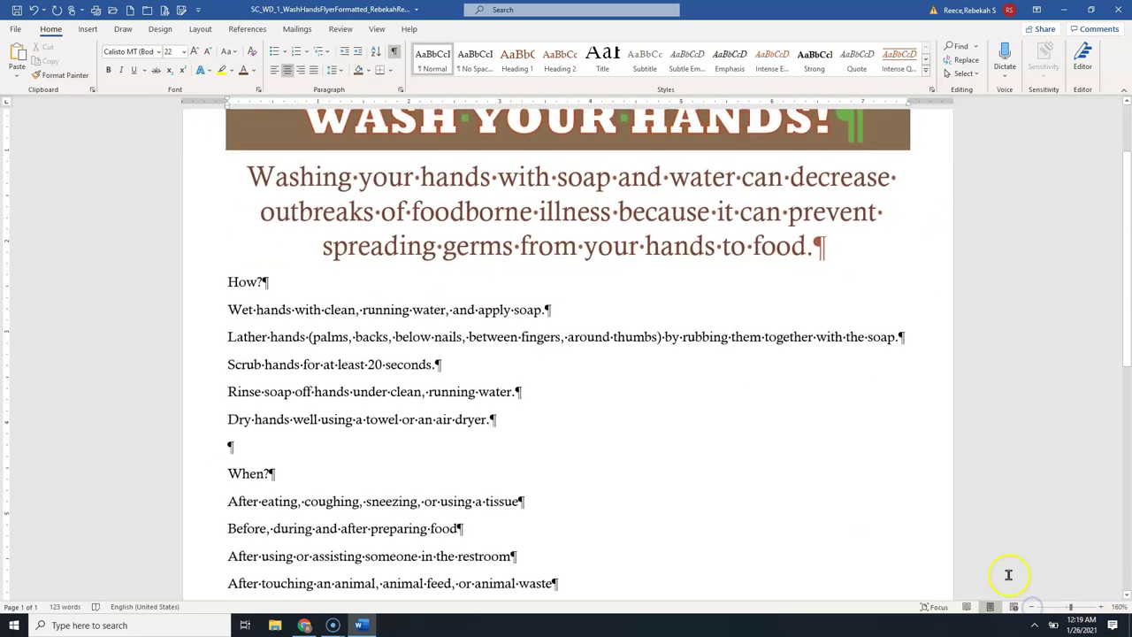
pyautogui.scroll(-3, 1006, 575)
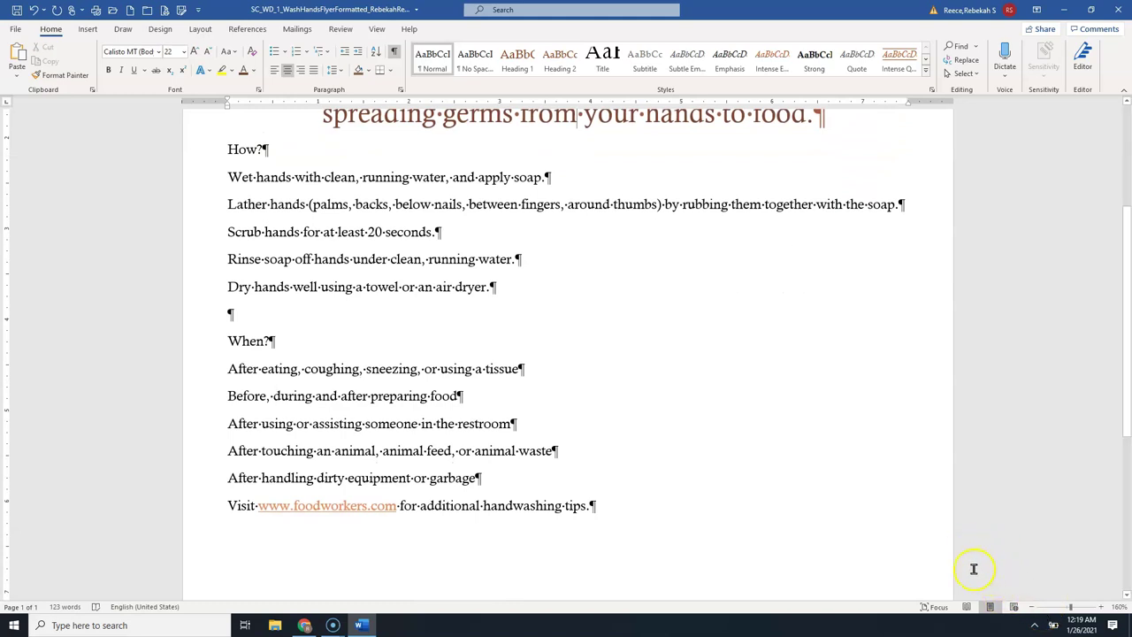
# - Set the font size to 20 for all lines from "How?" through "After handling dirty equipment or garbage"
pyautogui.click(213, 156)
pyautogui.moveTo(213, 157); pyautogui.dragTo(215, 457)
pyautogui.moveTo(416, 449); pyautogui.dragTo(491, 477)
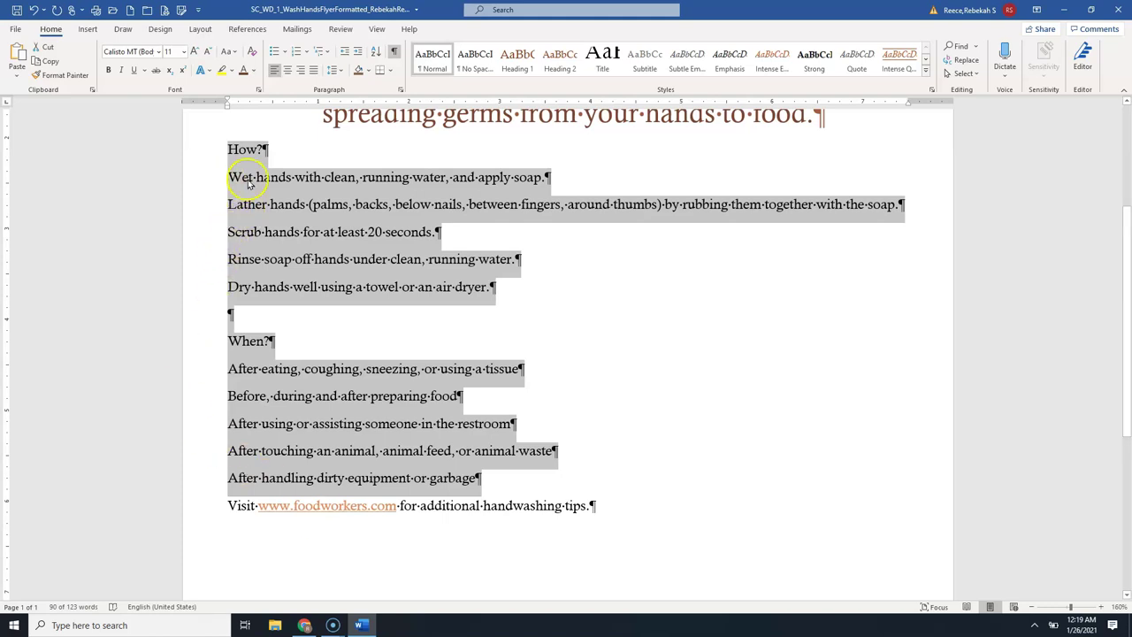
pyautogui.click(183, 51)
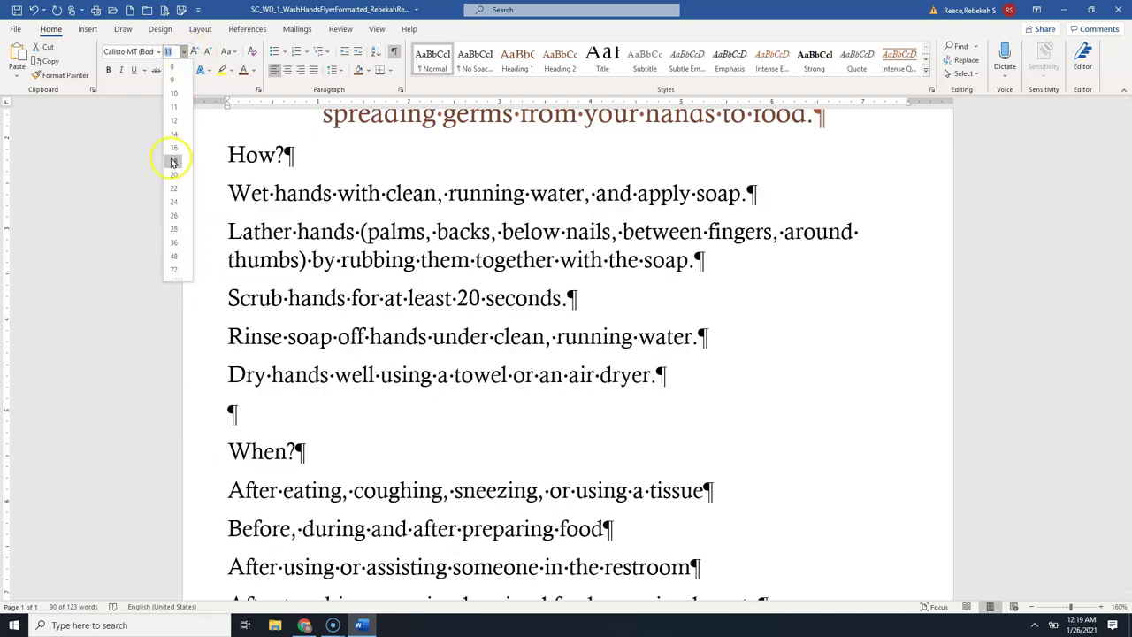
pyautogui.click(173, 176)
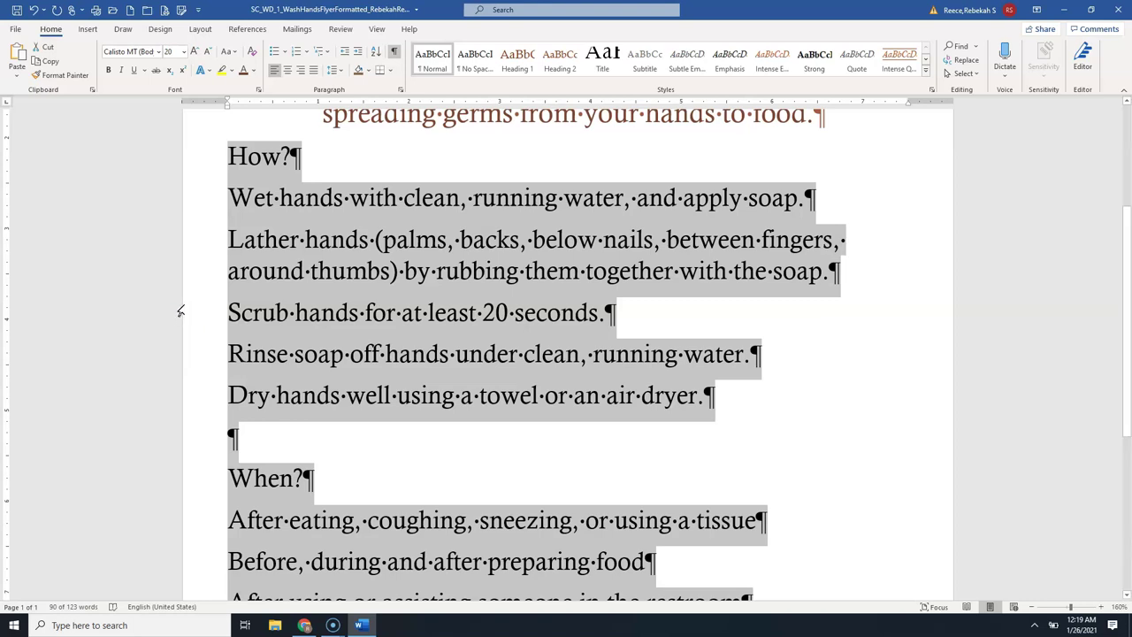
# - Format the five instruction lines beneath "How?", from "Wet hands" through "Dry hands well", as a default numbered list
pyautogui.click(157, 204)
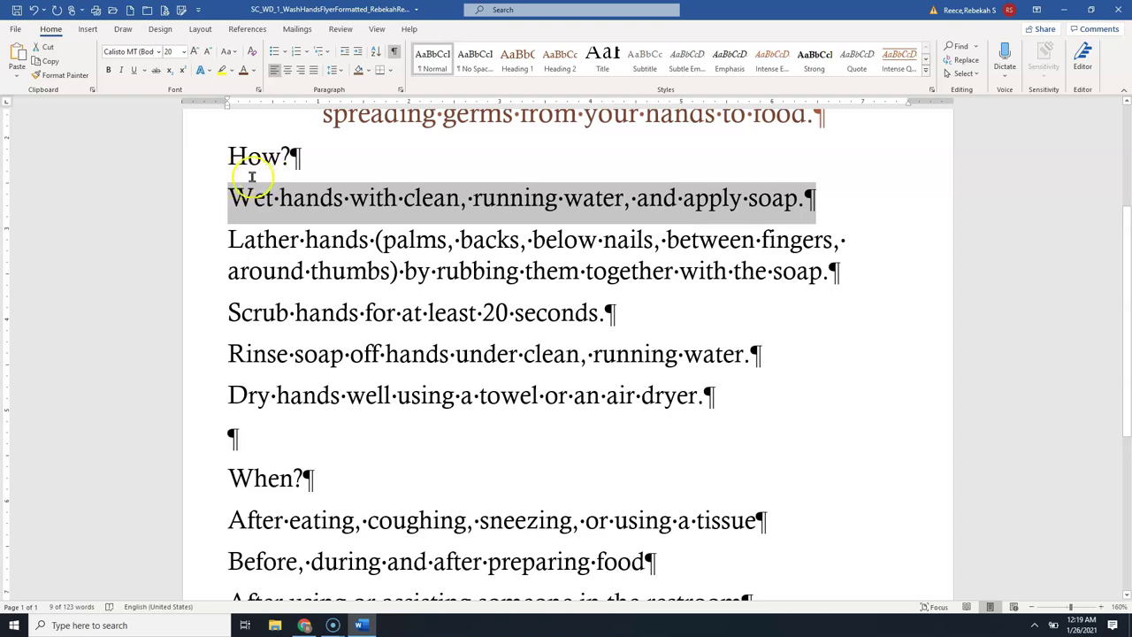
pyautogui.moveTo(211, 197); pyautogui.dragTo(194, 394)
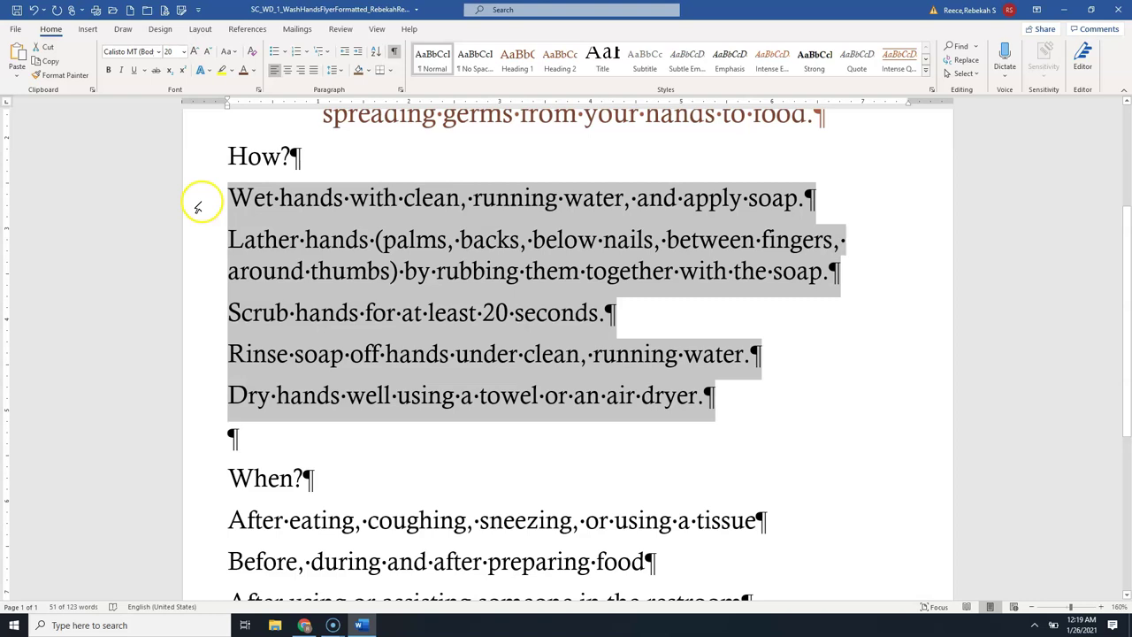
pyautogui.click(200, 199)
pyautogui.moveTo(200, 200); pyautogui.dragTo(218, 399)
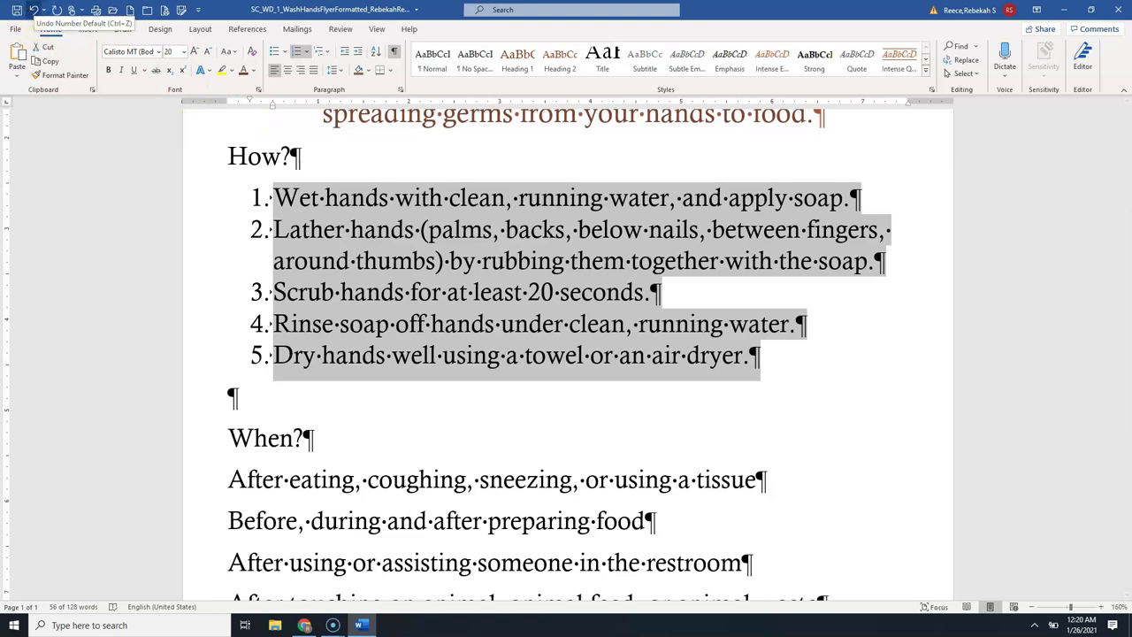
# - Undo the numbering of the five hand-washing instructions and redo it
pyautogui.click(33, 12)
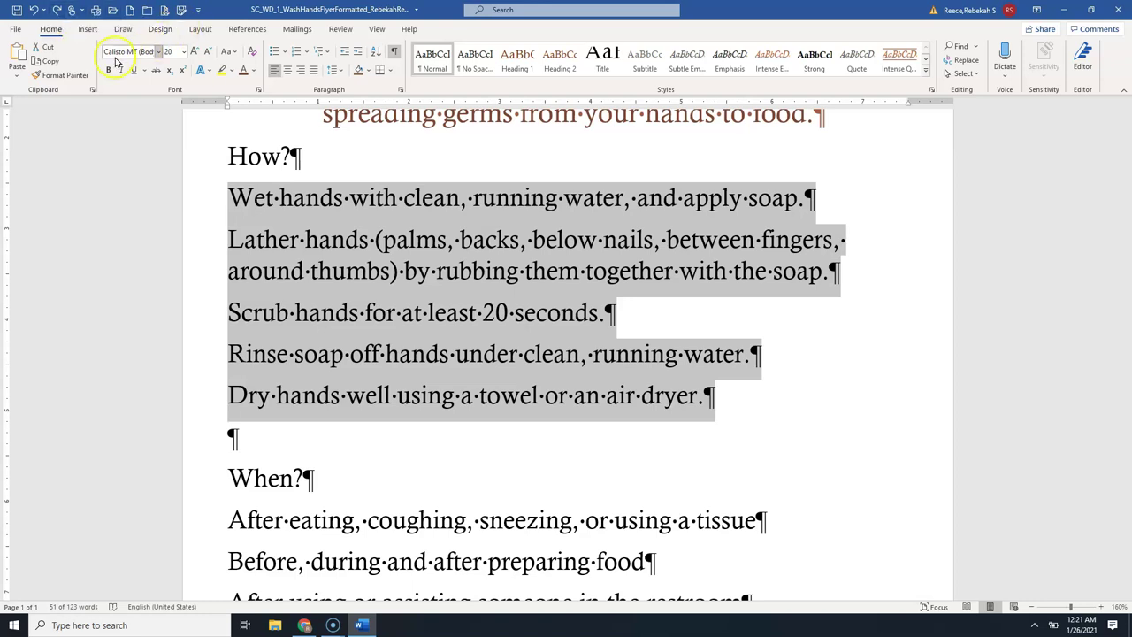
pyautogui.click(58, 14)
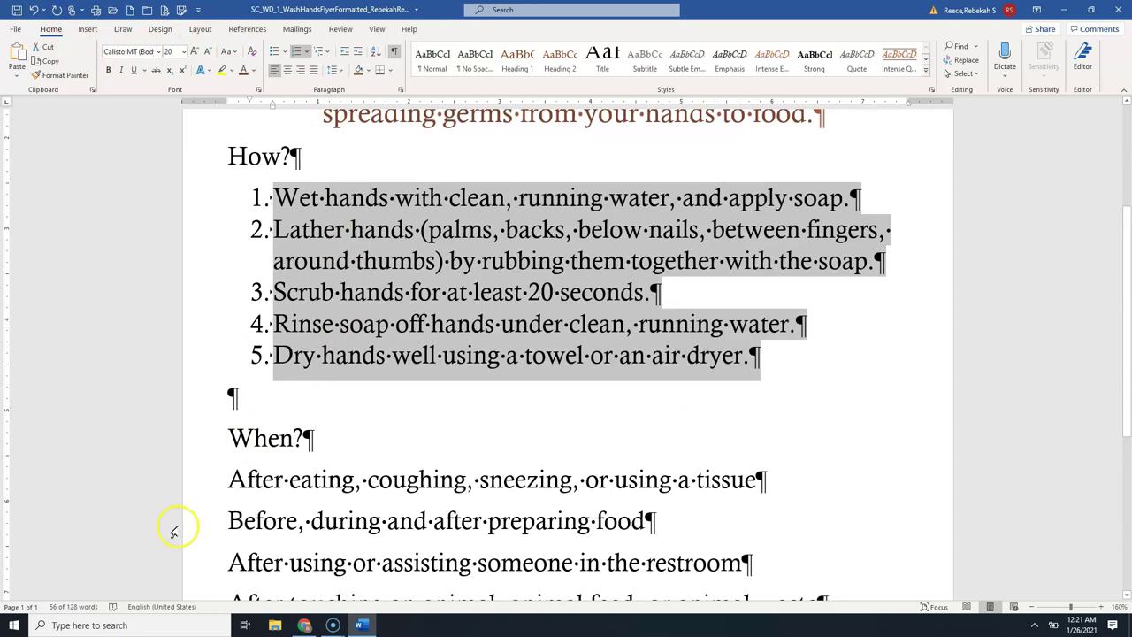
# - Format the five lines beneath "When?", from "After eating" through "After handling dirty equipment or garbage", as a default bulleted list
pyautogui.scroll(-5, 174, 531)
pyautogui.moveTo(227, 272); pyautogui.dragTo(664, 437)
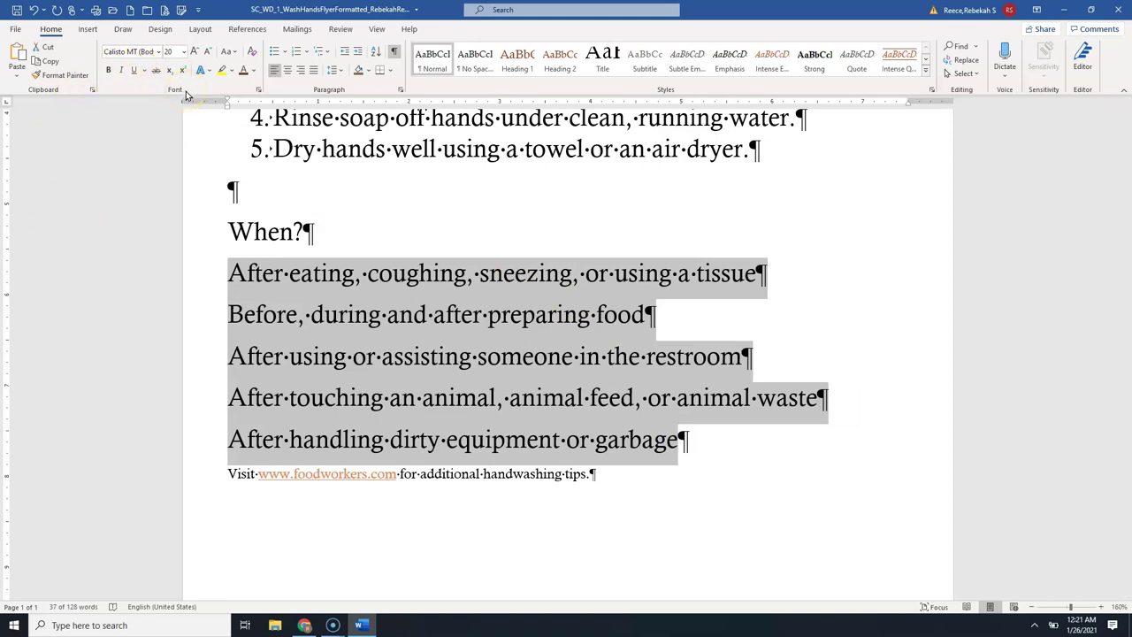
pyautogui.click(277, 53)
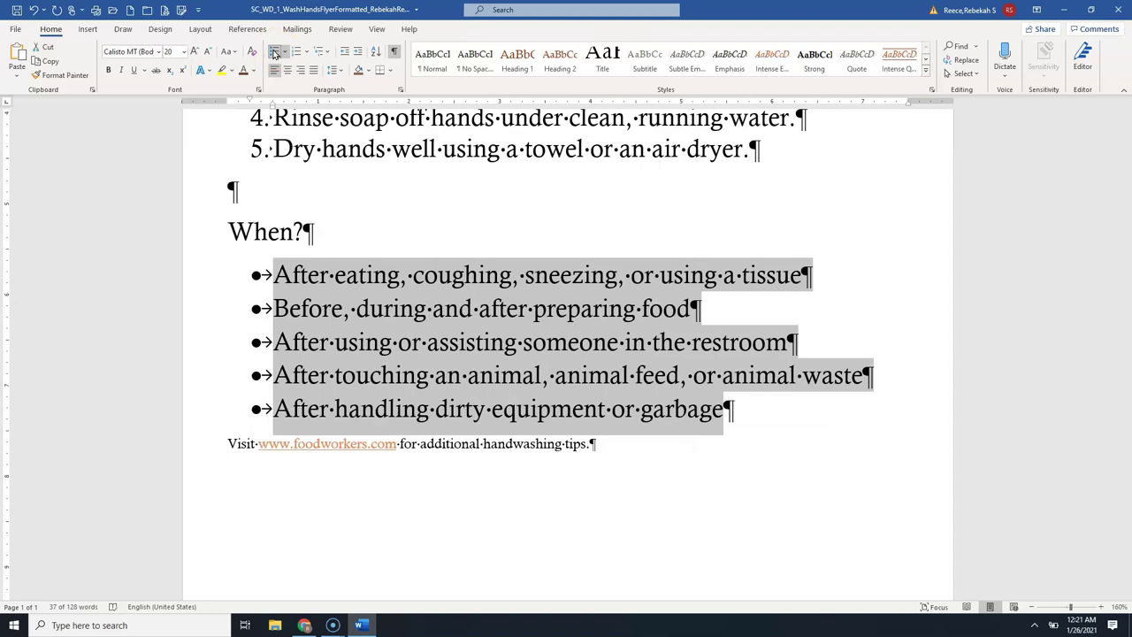
pyautogui.click(268, 74)
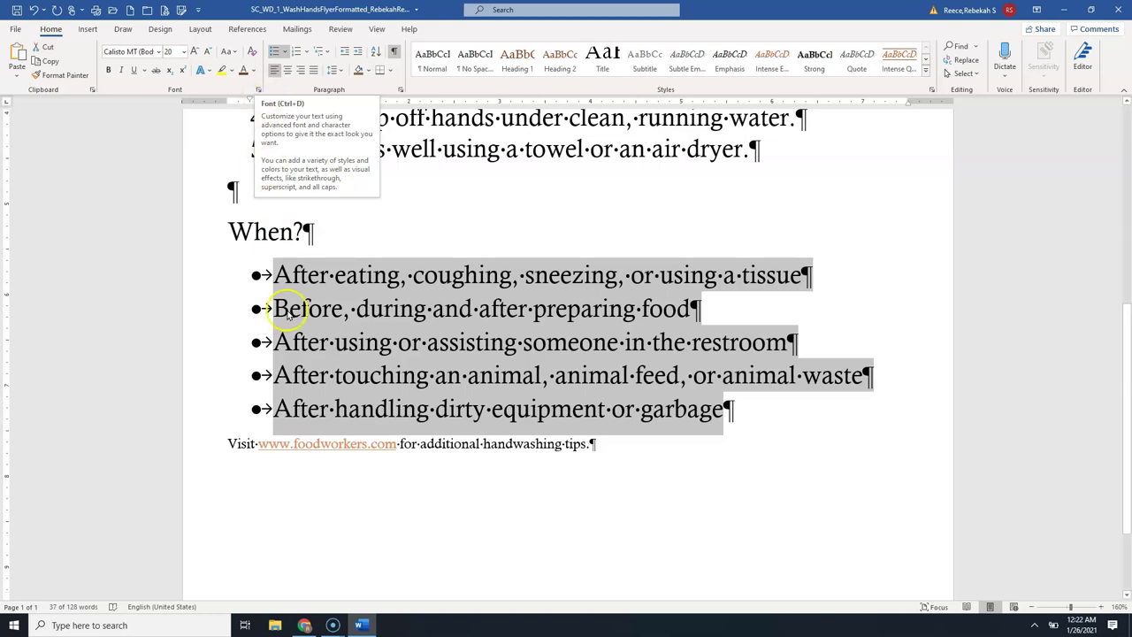
pyautogui.scroll(-1, 300, 398)
pyautogui.click(251, 454)
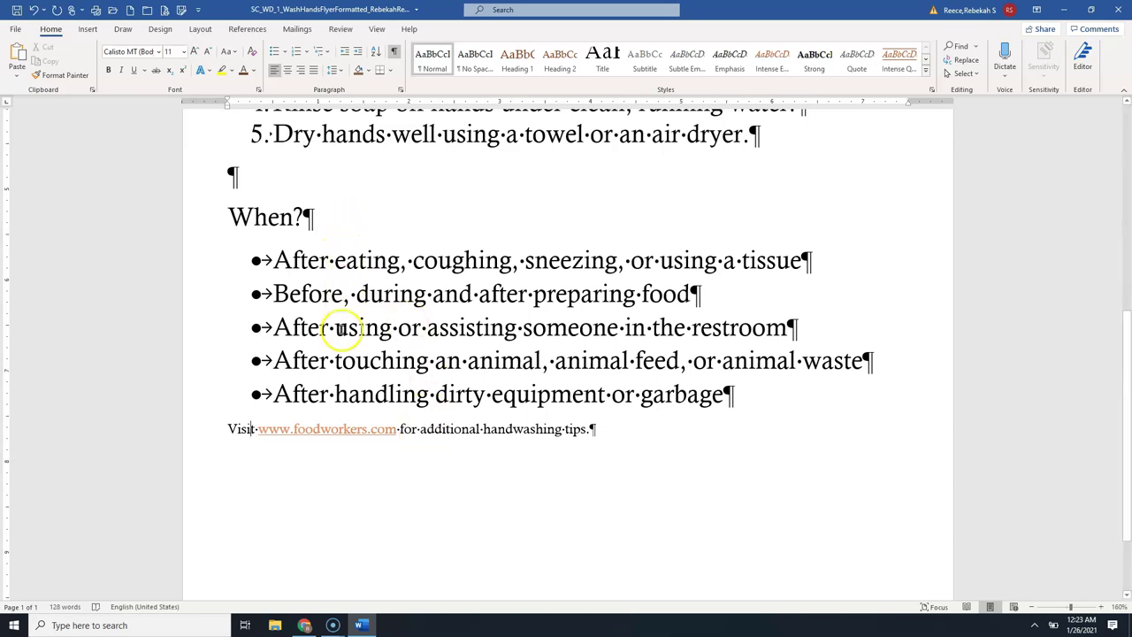
pyautogui.scroll(1, 321, 428)
pyautogui.scroll(-2, 320, 428)
pyautogui.click(314, 371)
pyautogui.click(329, 391)
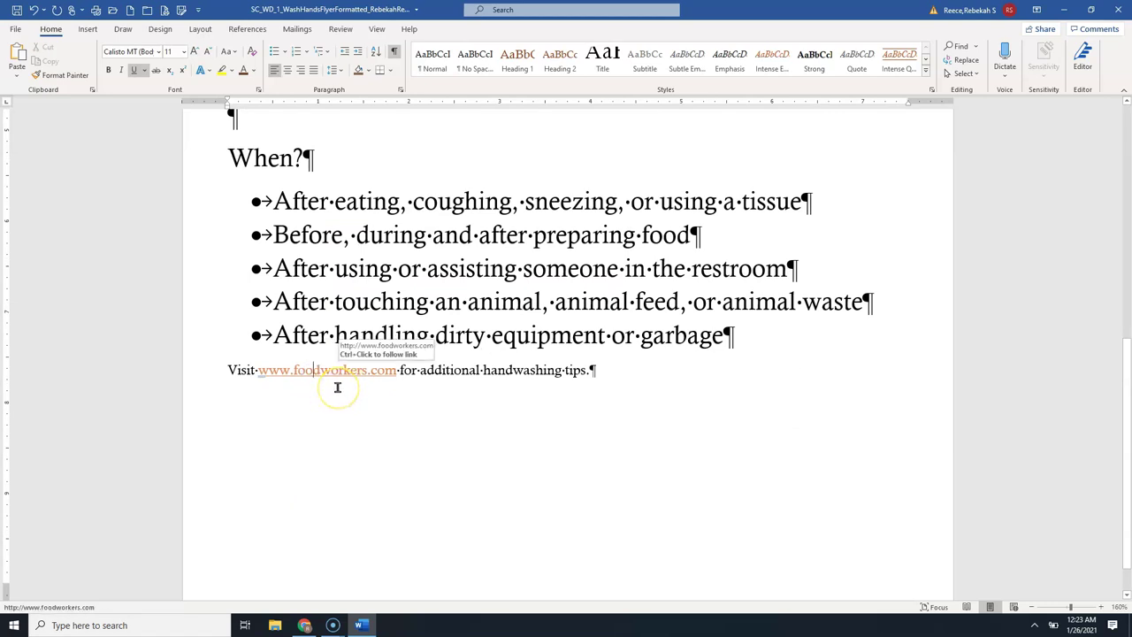
pyautogui.click(330, 382)
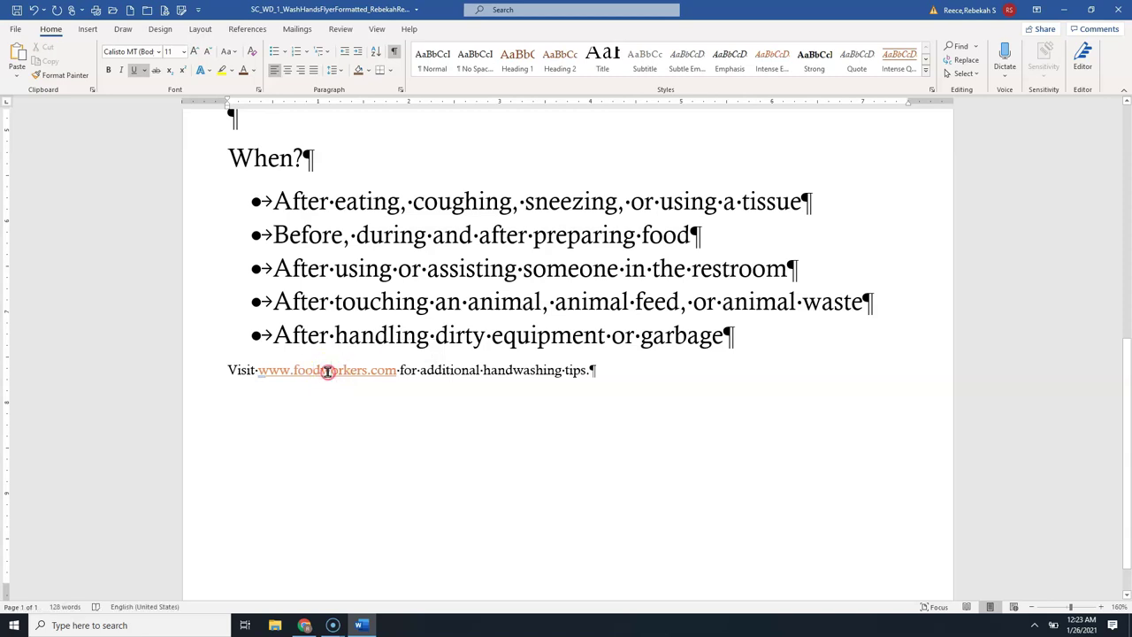
pyautogui.rightClick(328, 373)
pyautogui.click(320, 375)
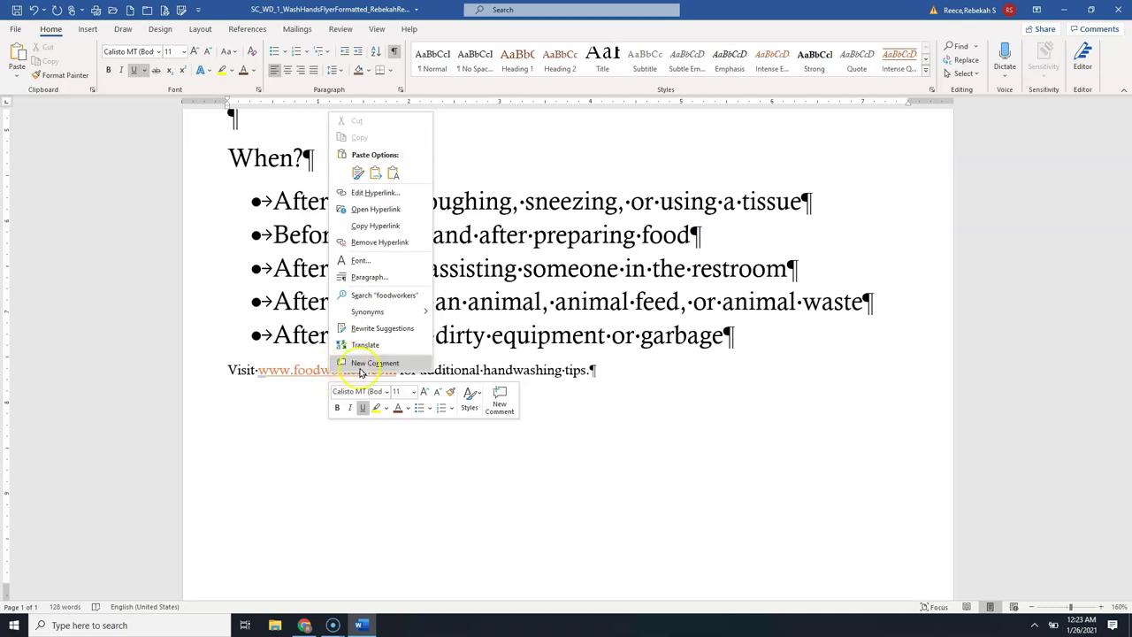
pyautogui.click(385, 242)
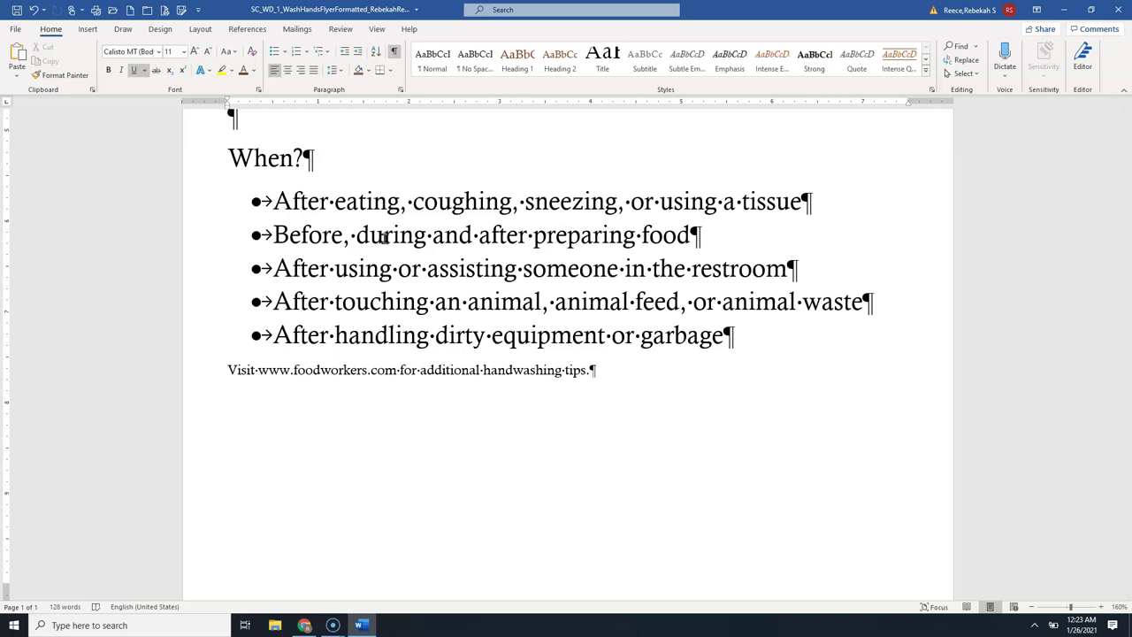
pyautogui.click(478, 373)
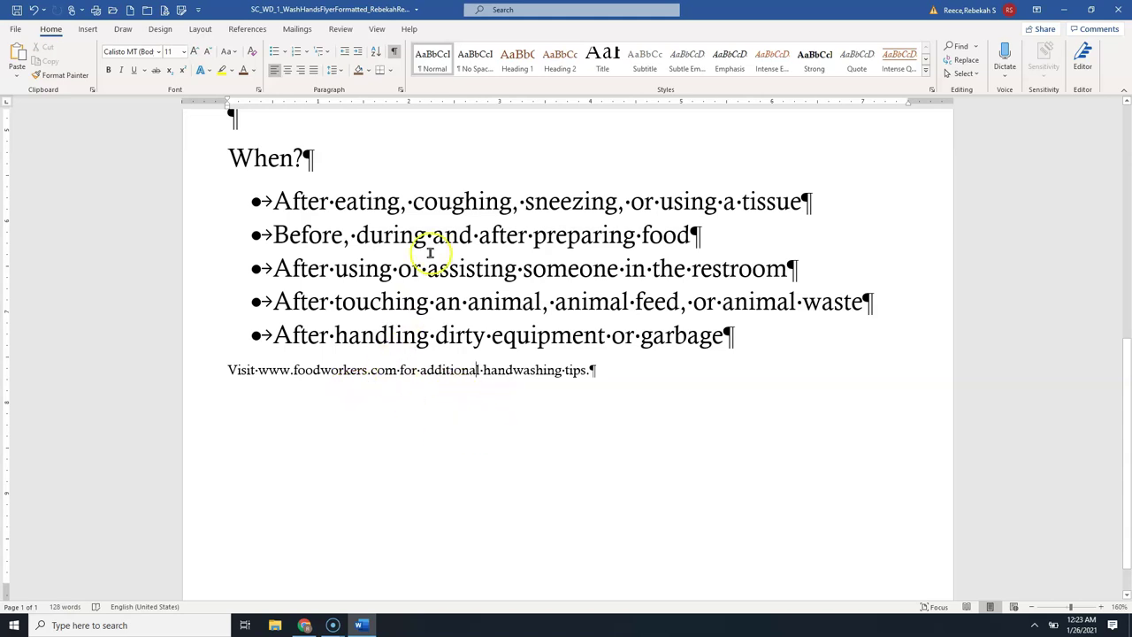
pyautogui.click(288, 71)
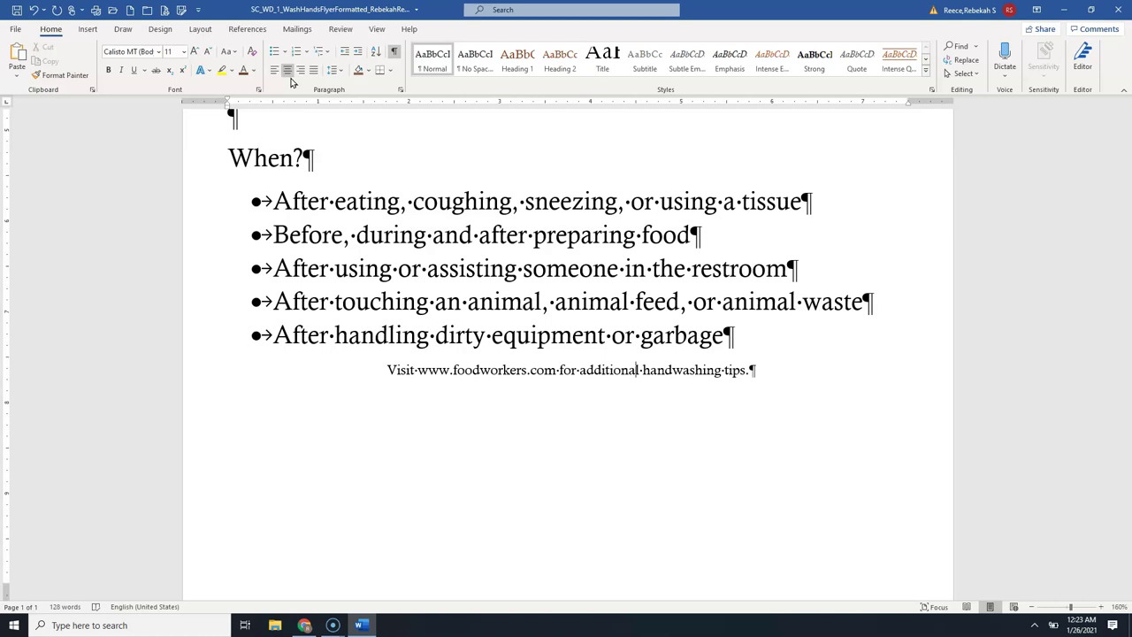
pyautogui.click(387, 369)
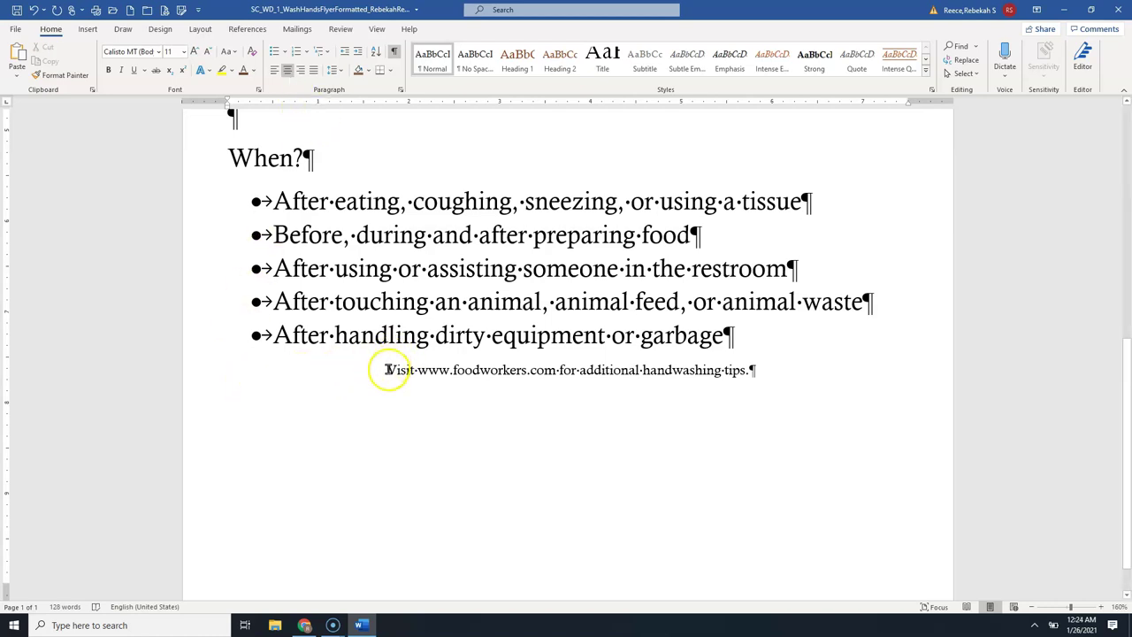
pyautogui.click(210, 377)
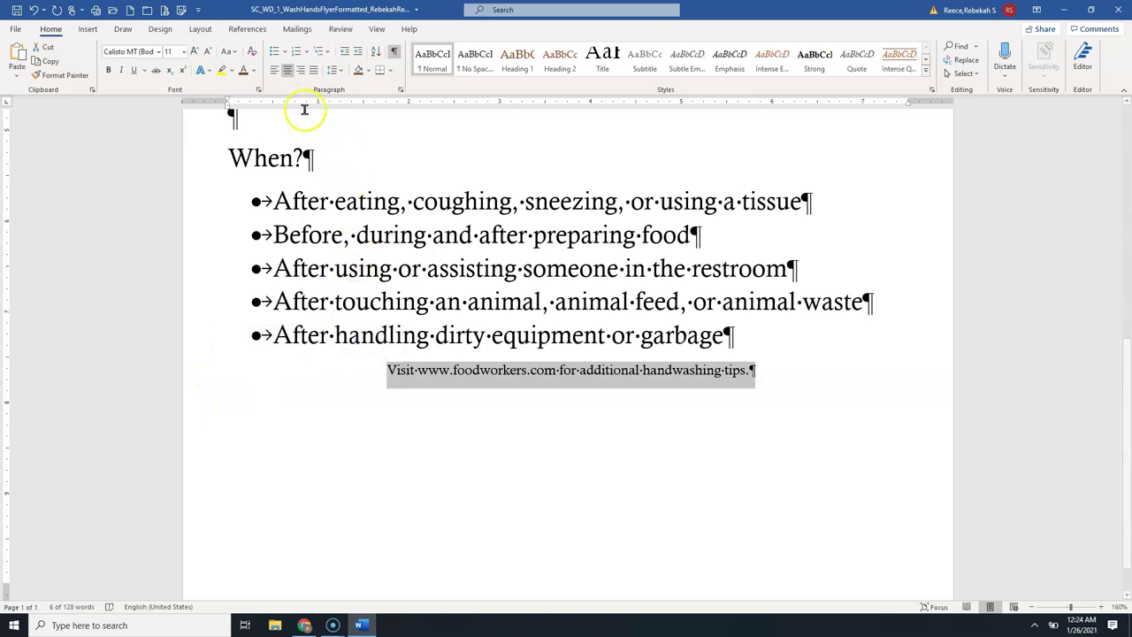
pyautogui.click(195, 51)
pyautogui.click(196, 51)
pyautogui.click(195, 52)
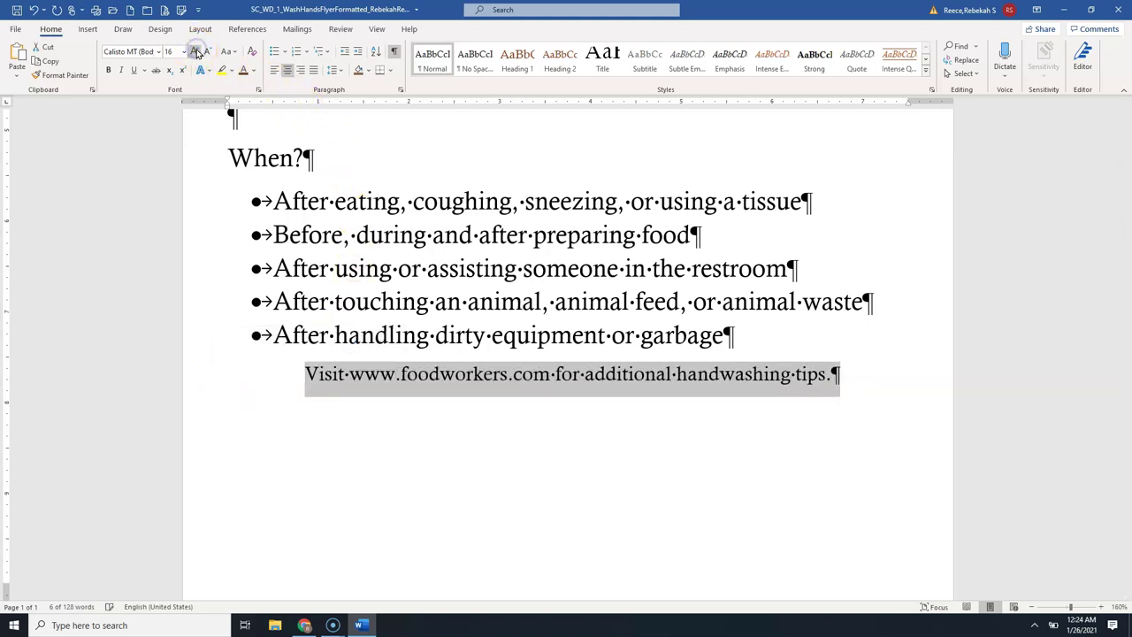
pyautogui.click(196, 51)
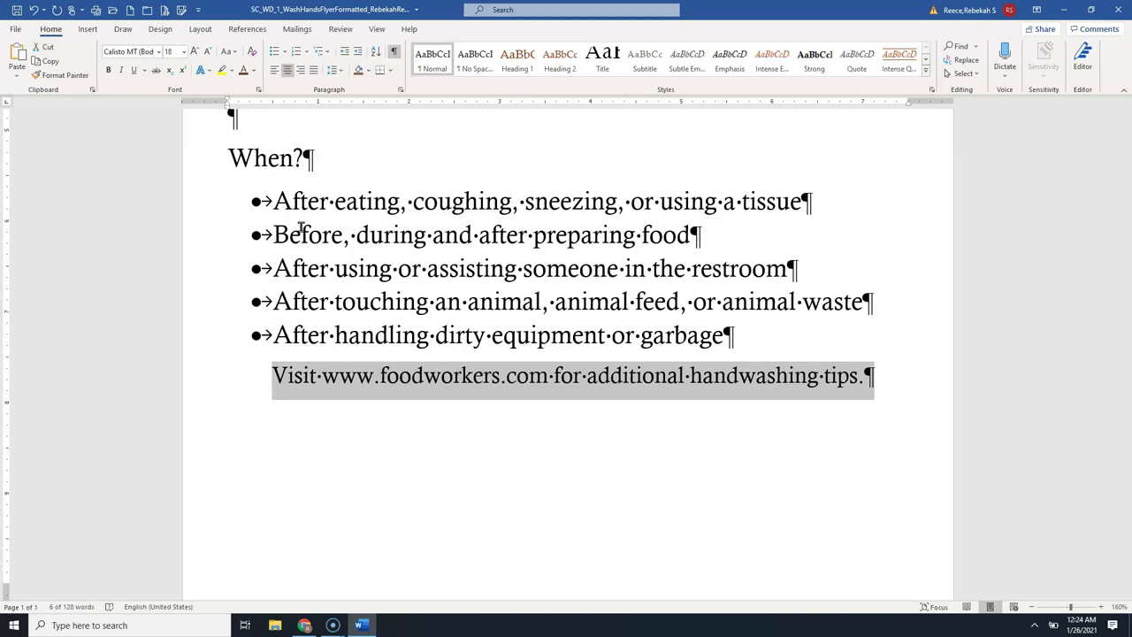
pyautogui.click(292, 187)
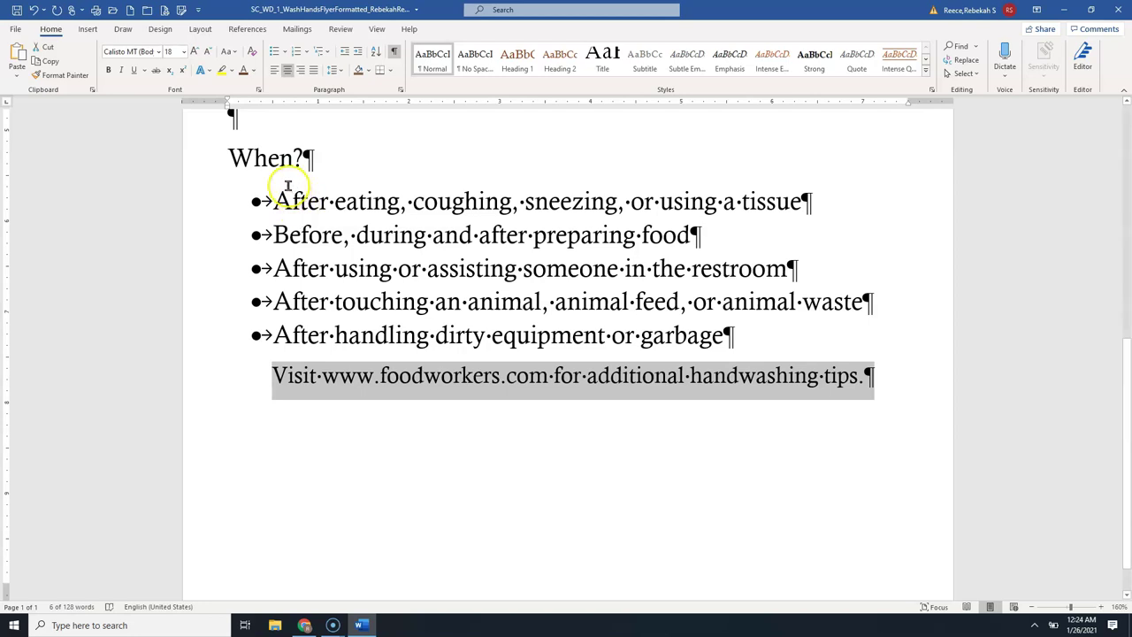
pyautogui.click(334, 352)
pyautogui.click(243, 72)
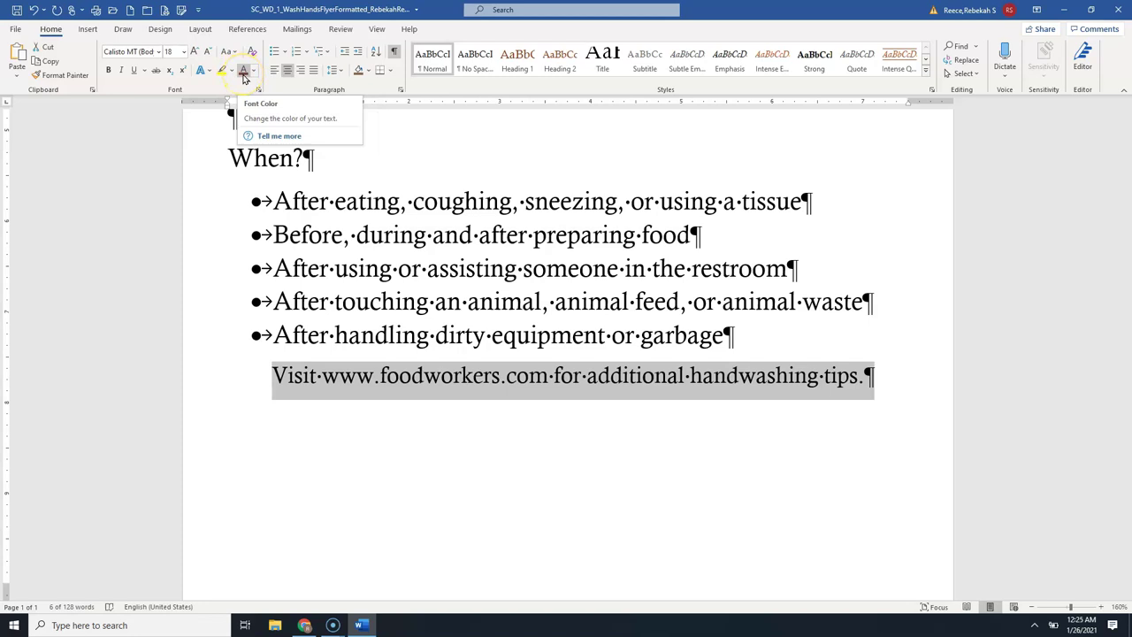
pyautogui.click(254, 71)
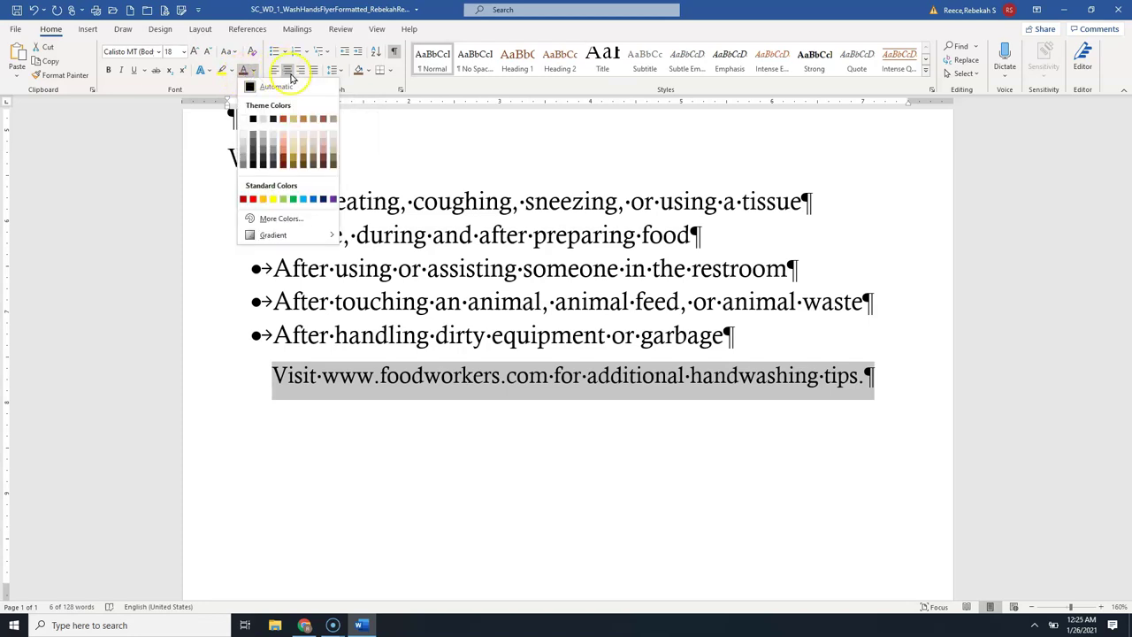
pyautogui.click(325, 162)
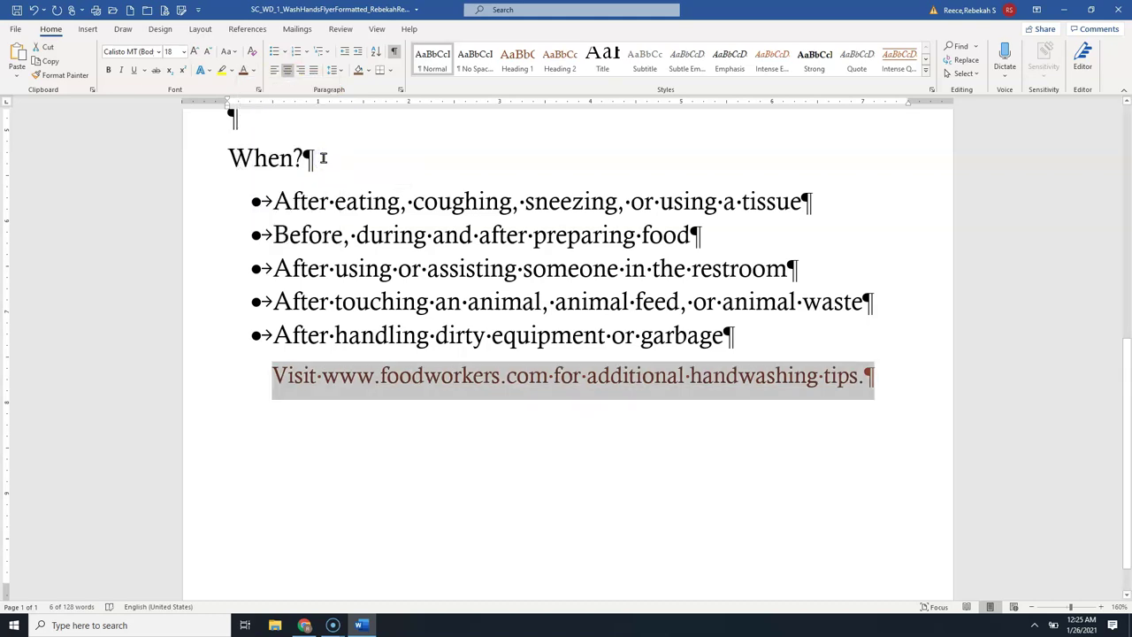
pyautogui.click(245, 72)
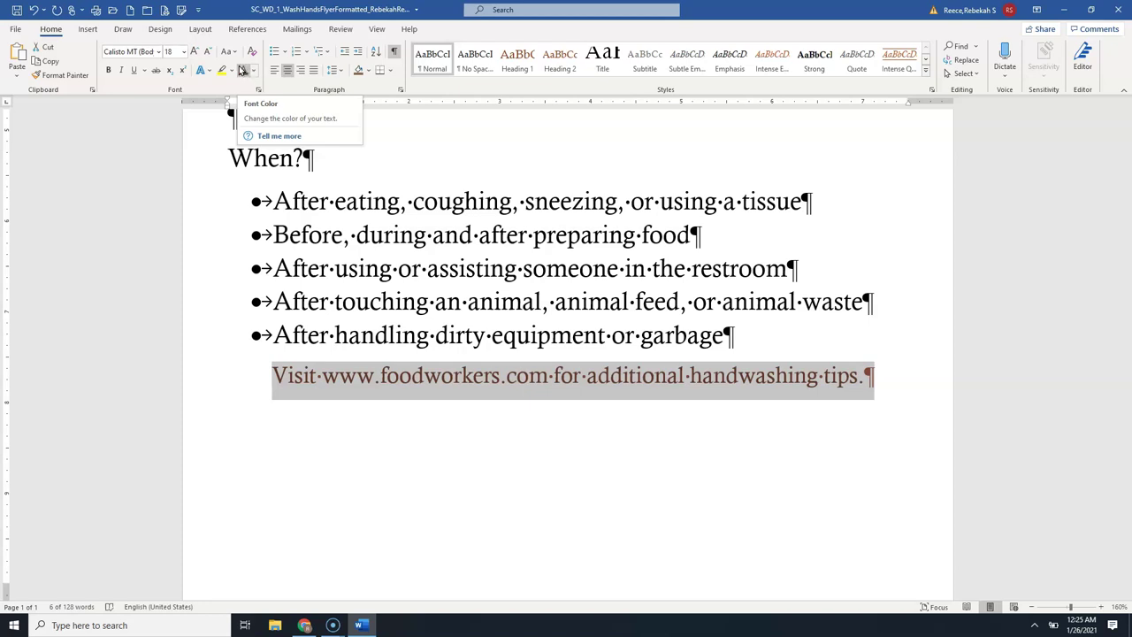
pyautogui.click(241, 73)
pyautogui.click(245, 75)
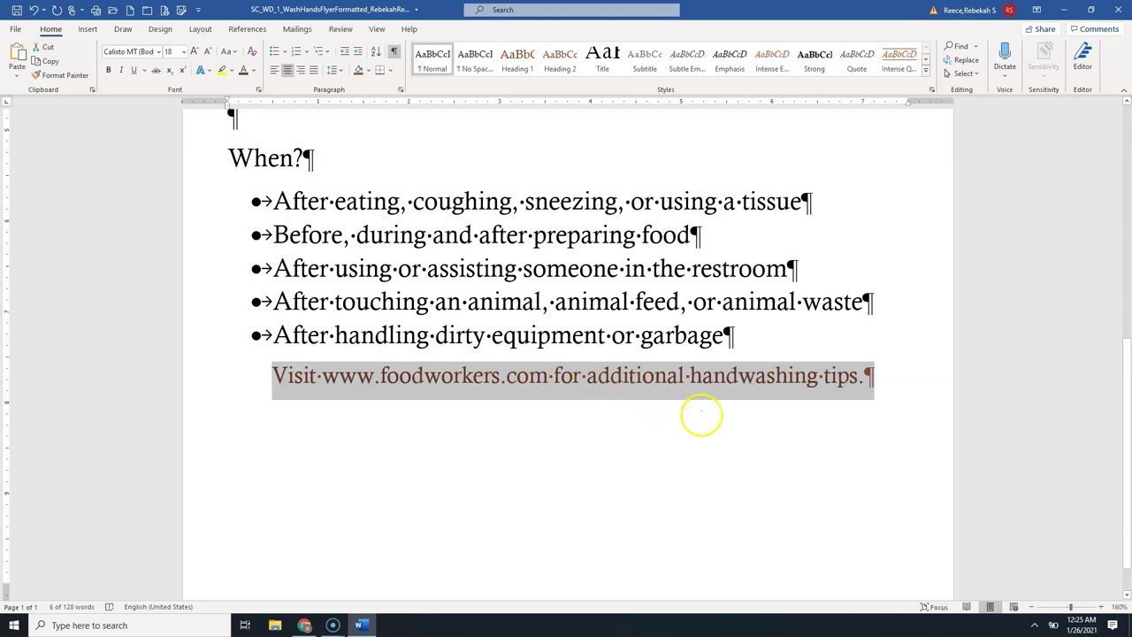
# - Underline the words "additional handwashing tips" in the flyer's closing line
pyautogui.click(700, 400)
pyautogui.moveTo(588, 378); pyautogui.dragTo(859, 380)
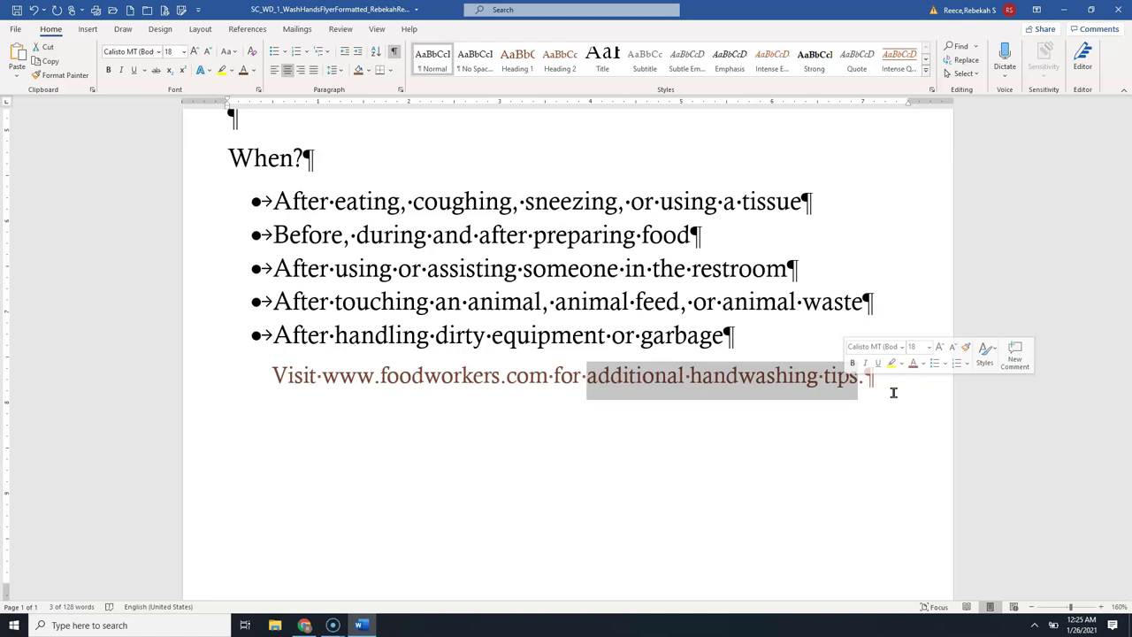
pyautogui.rightClick(777, 378)
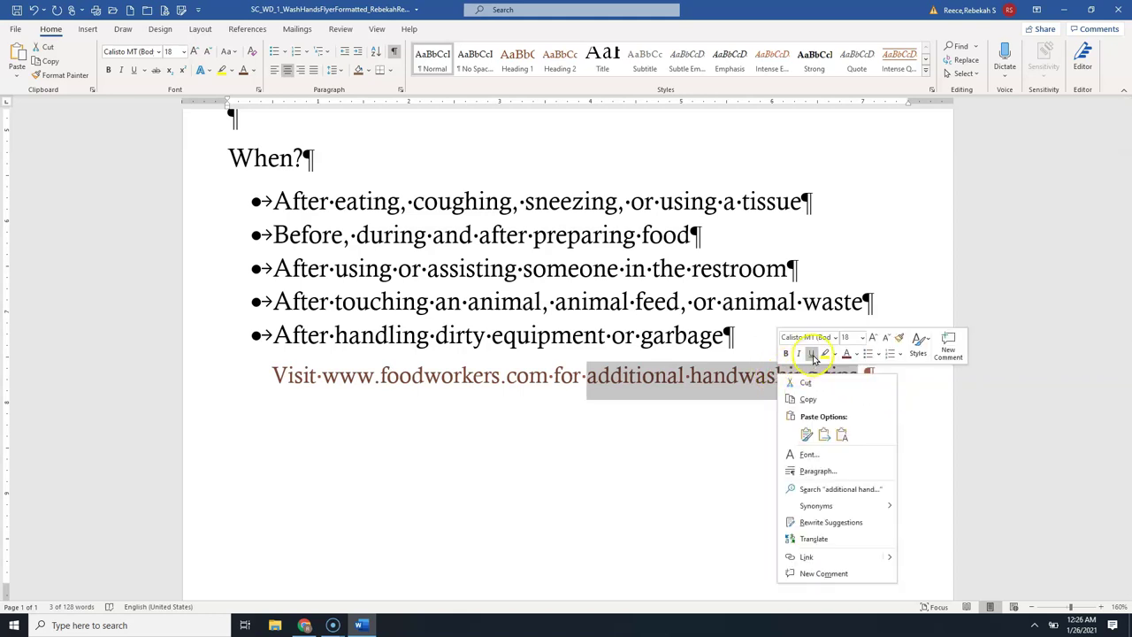
pyautogui.click(812, 353)
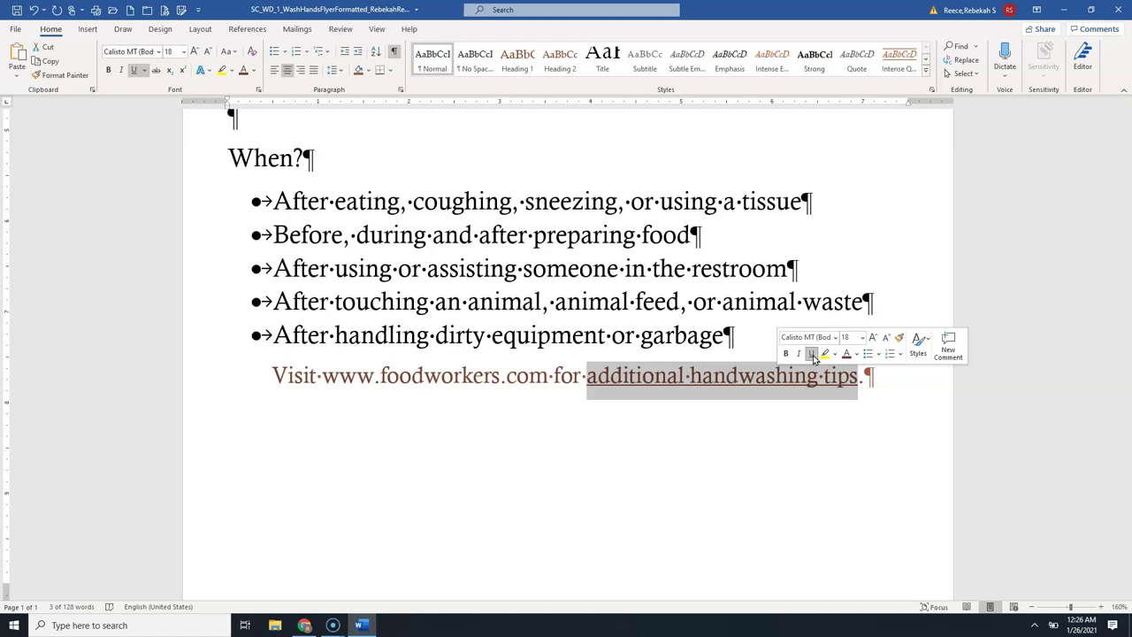
# - Italicize the word "prevent" in the introductory paragraph beneath the title
pyautogui.scroll(10, 812, 357)
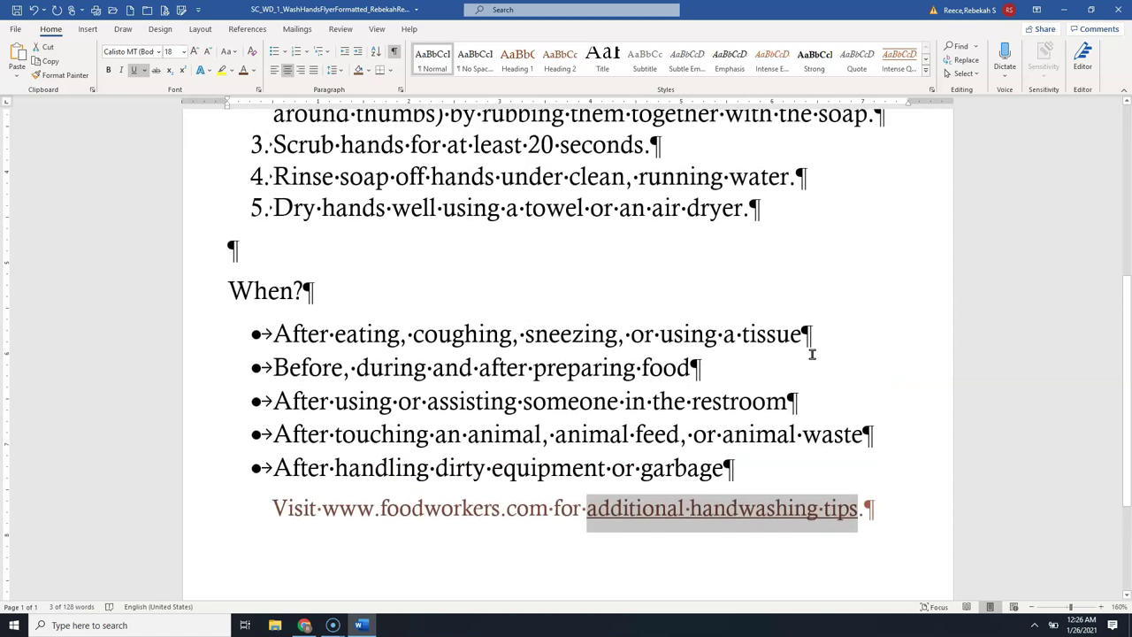
pyautogui.scroll(-3, 811, 356)
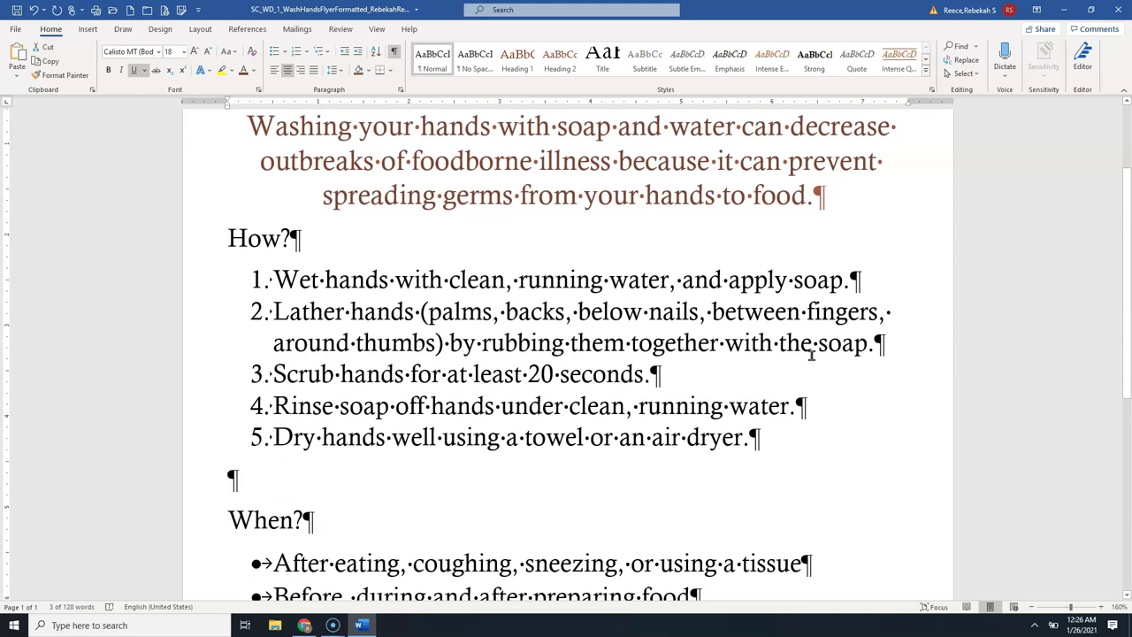
pyautogui.scroll(3, 812, 336)
pyautogui.click(811, 265)
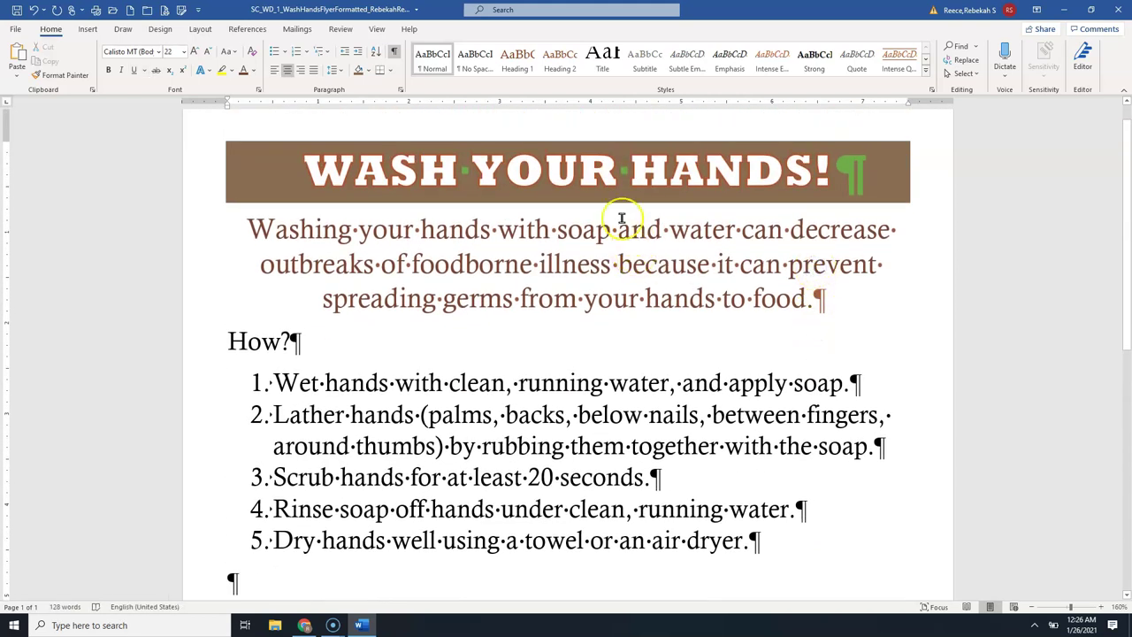
pyautogui.click(841, 274)
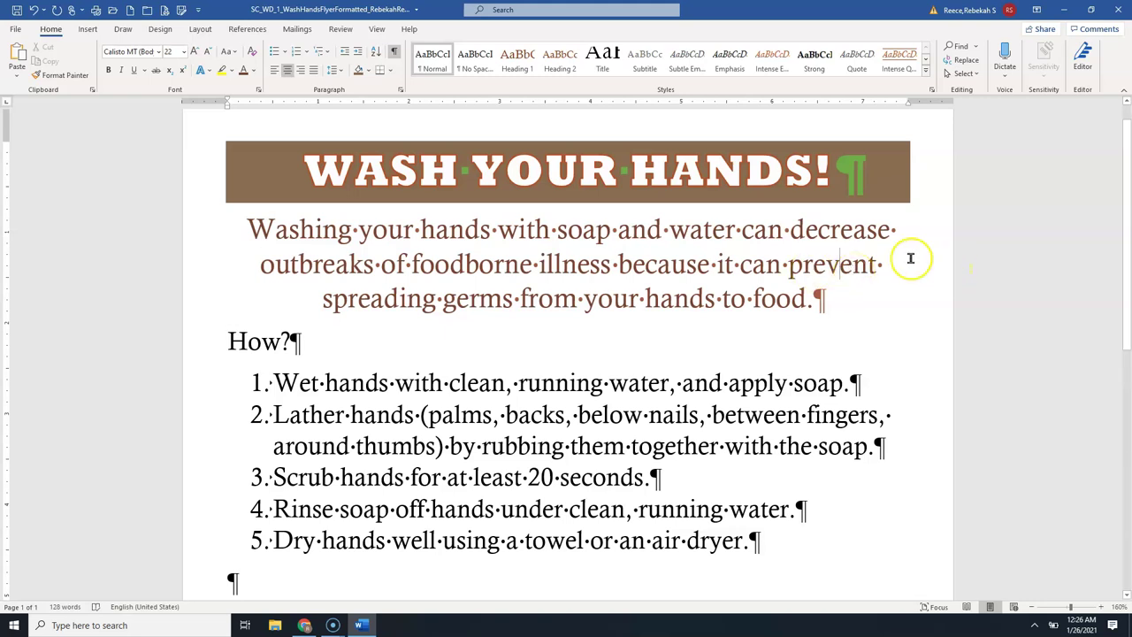
pyautogui.click(121, 70)
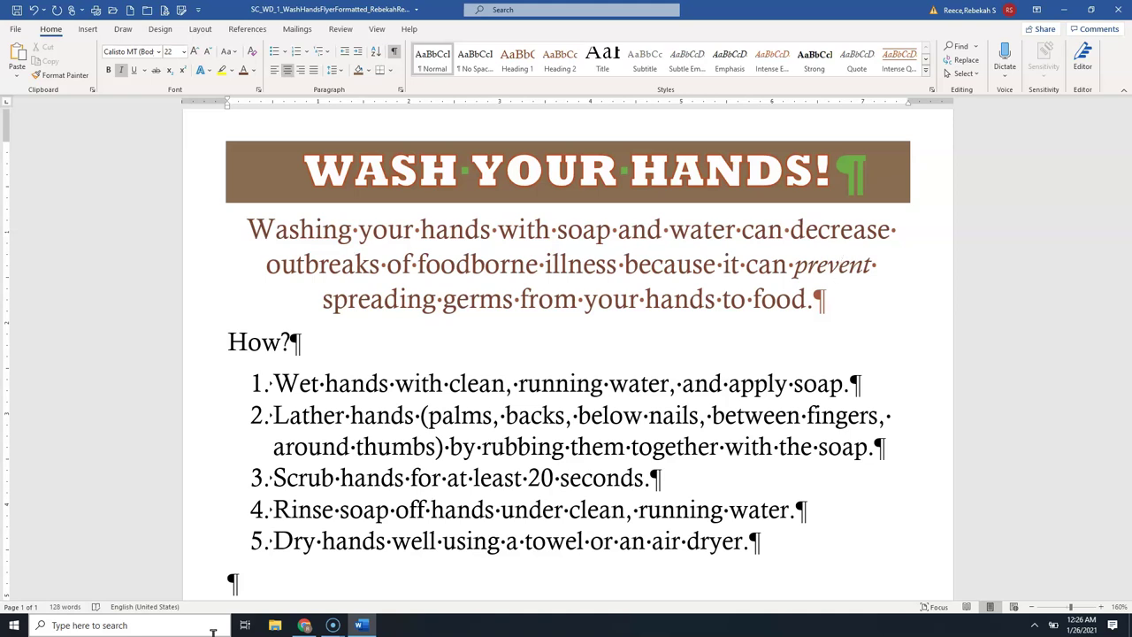
# - Bold the opening words Wet, Lather, Scrub, Rinse and Dry in the numbered list together, and save the document
pyautogui.click(329, 477)
pyautogui.scroll(-3, 324, 464)
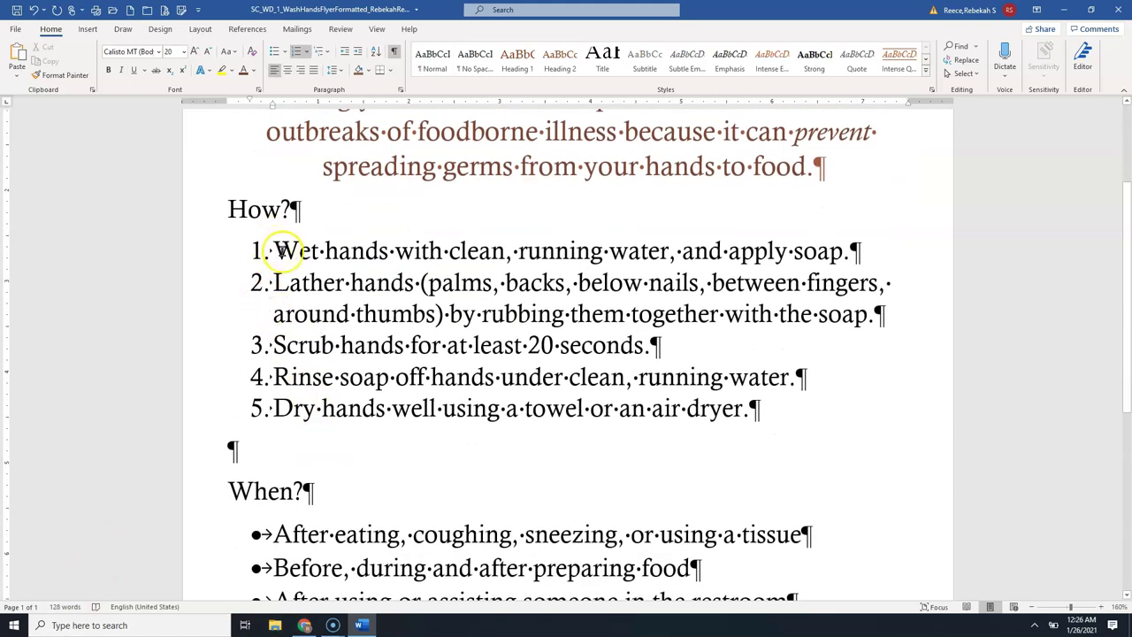
pyautogui.moveTo(273, 251); pyautogui.dragTo(325, 252)
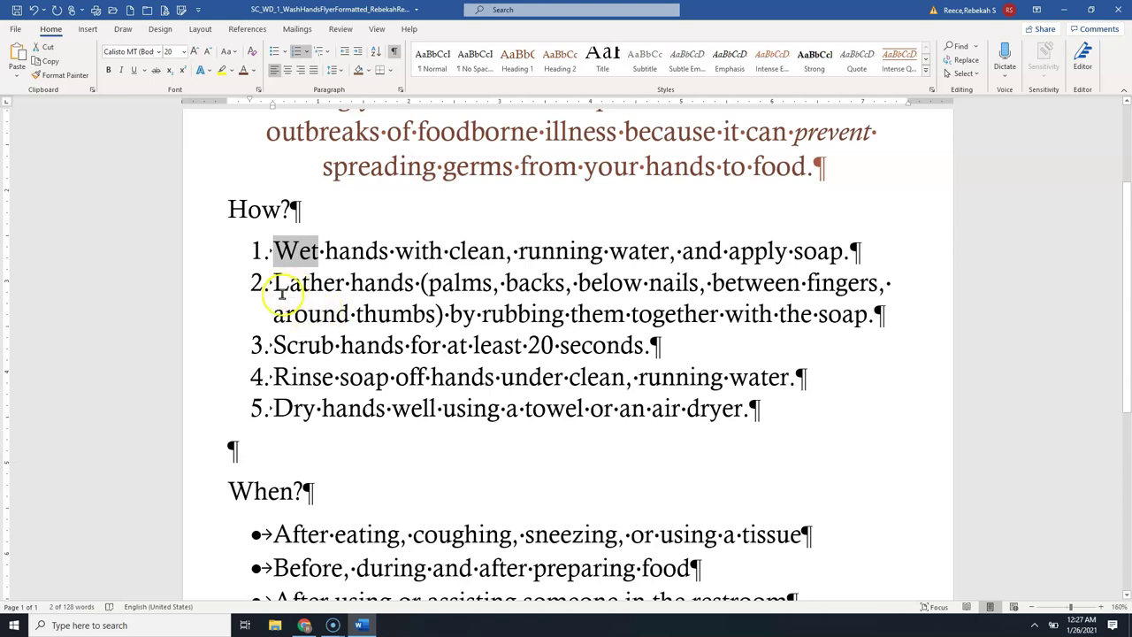
pyautogui.moveTo(275, 283); pyautogui.dragTo(343, 289)
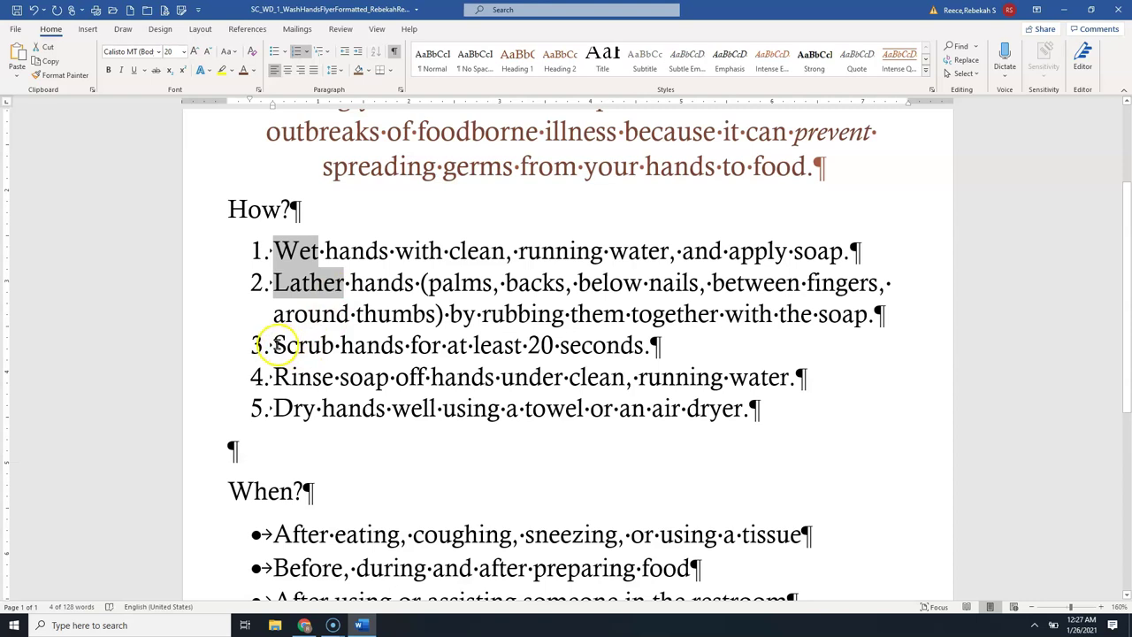
pyautogui.moveTo(274, 345); pyautogui.dragTo(330, 344)
pyautogui.moveTo(274, 376); pyautogui.dragTo(329, 376)
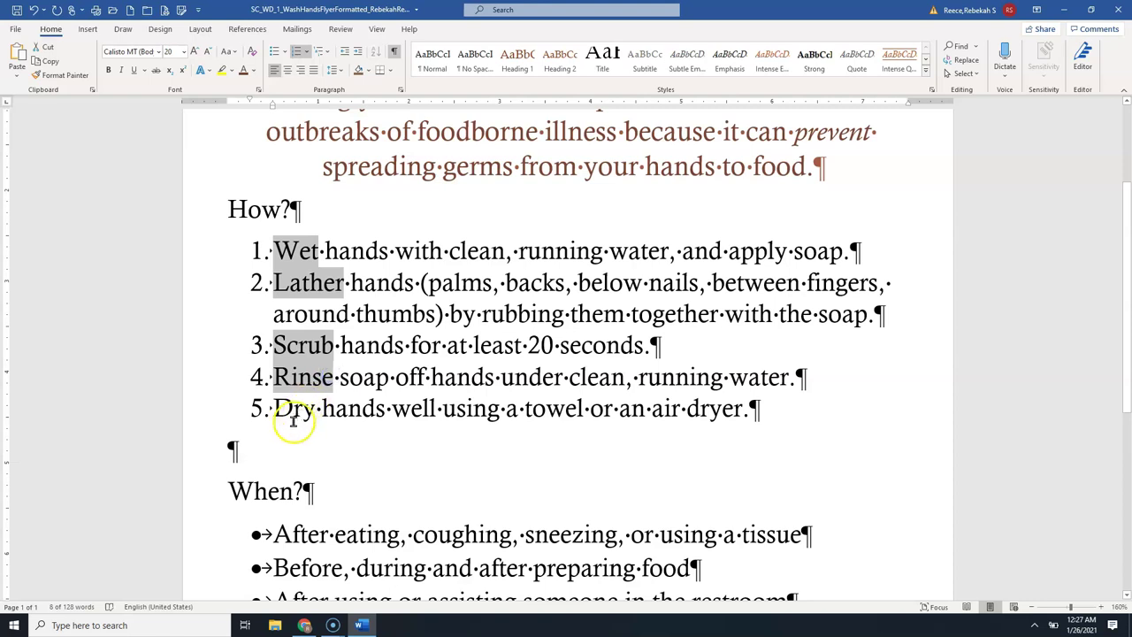
pyautogui.moveTo(274, 409); pyautogui.dragTo(313, 410)
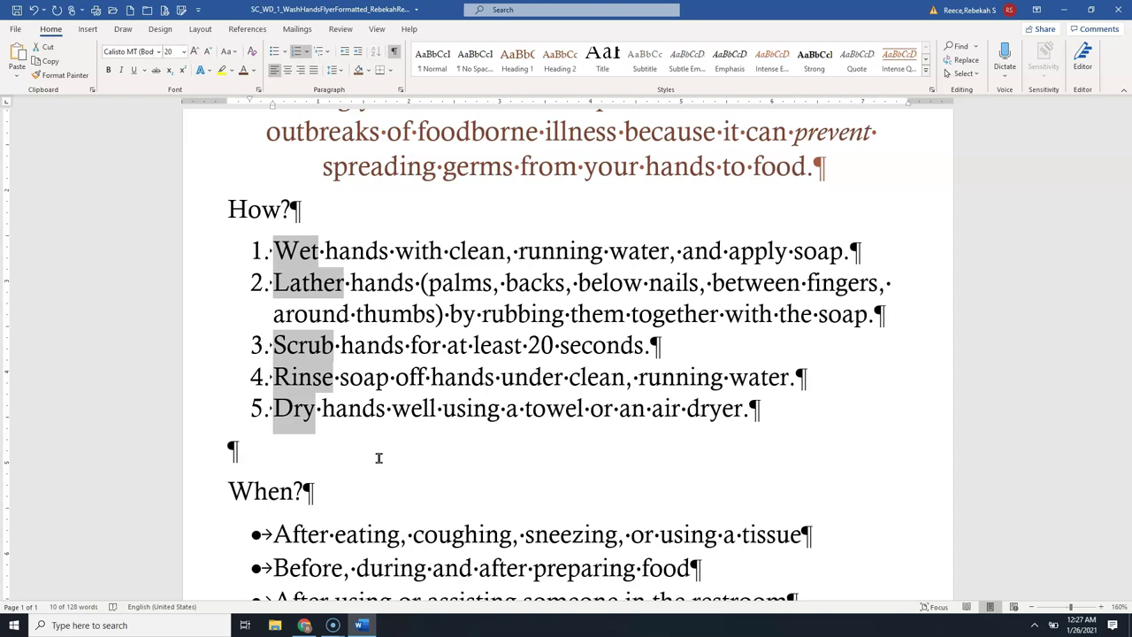
pyautogui.click(108, 70)
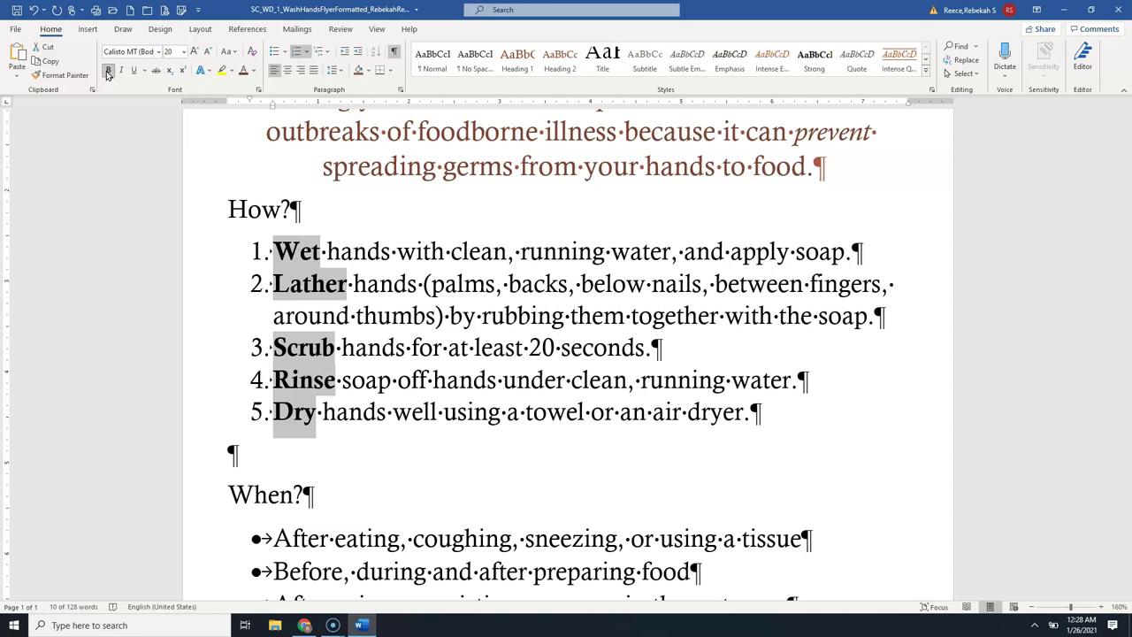
pyautogui.click(16, 10)
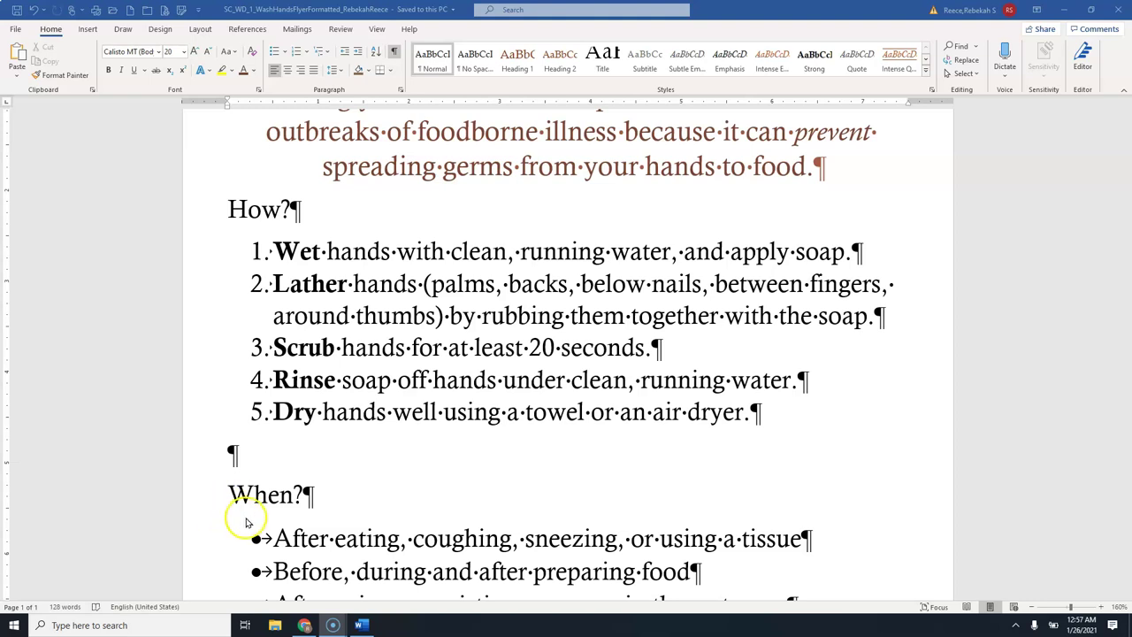
# - Center the blank paragraph between the numbered handwashing list and the "When?" heading
pyautogui.click(234, 452)
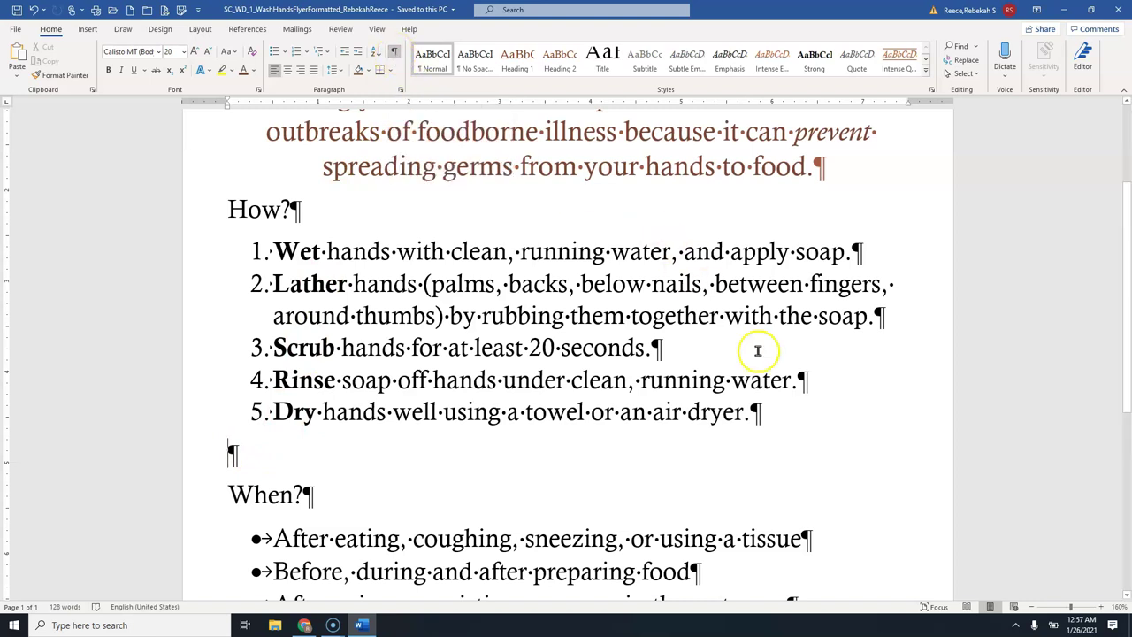
pyautogui.click(1102, 607)
pyautogui.click(1102, 607)
pyautogui.click(1101, 606)
pyautogui.click(1102, 607)
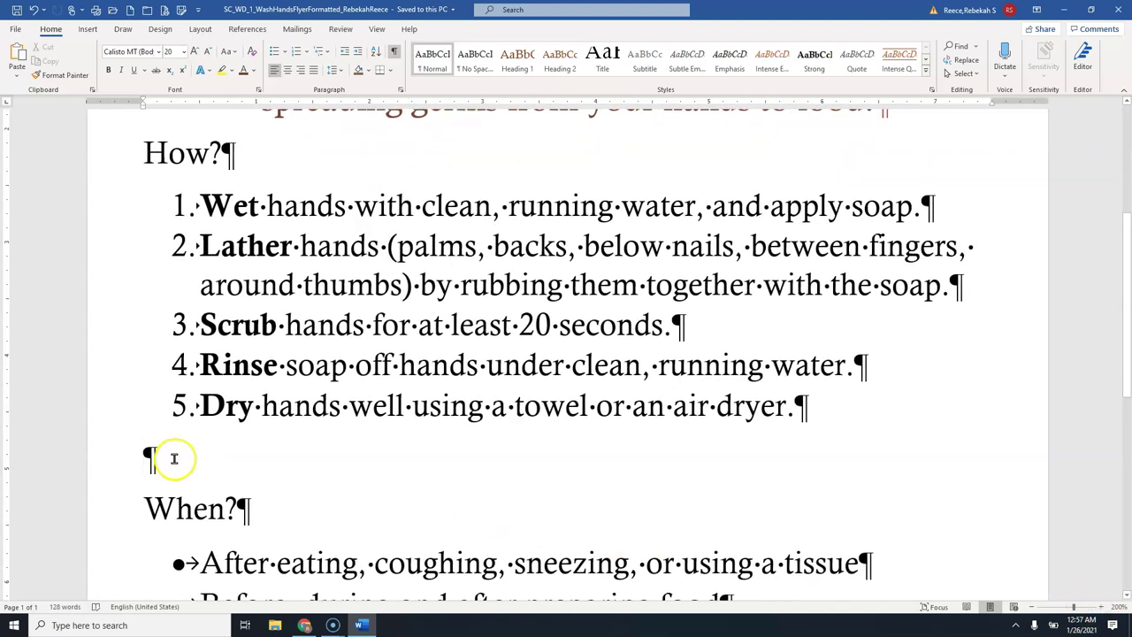
pyautogui.click(161, 458)
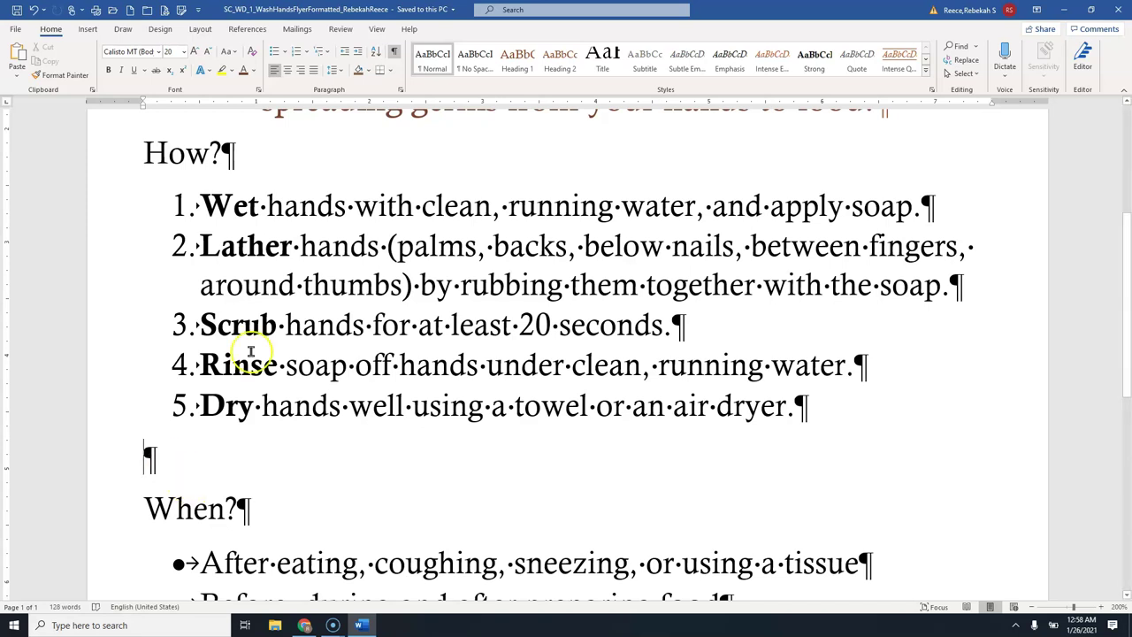
pyautogui.click(285, 75)
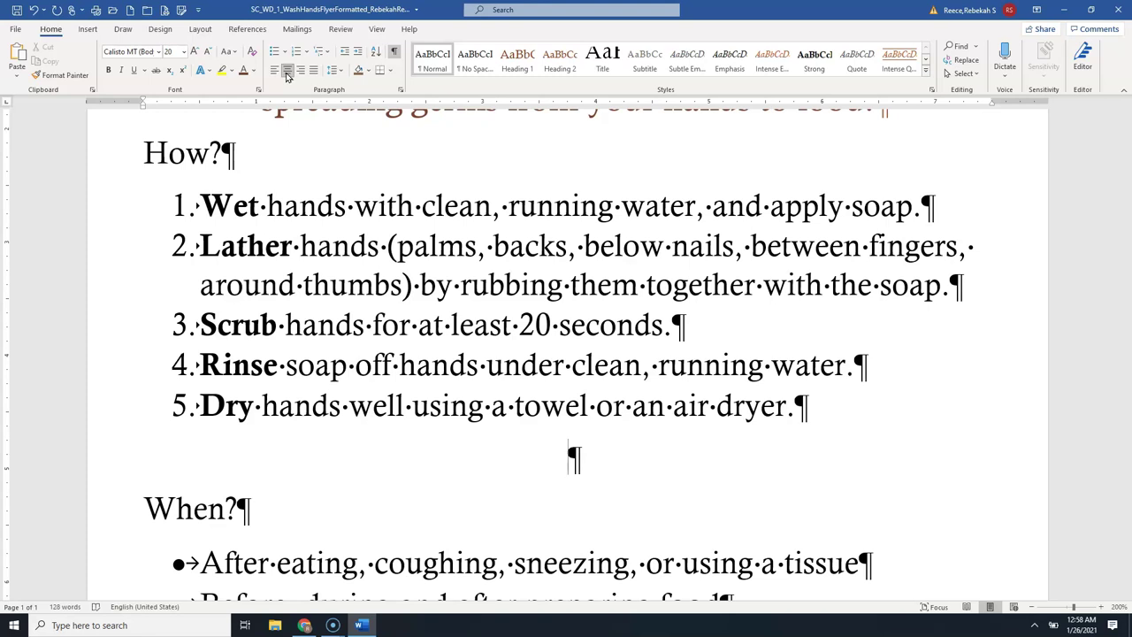
# - Insert the picture Support_WD_1_WashingHands from the Downloads folder into the centered blank paragraph below the numbered list
pyautogui.click(86, 29)
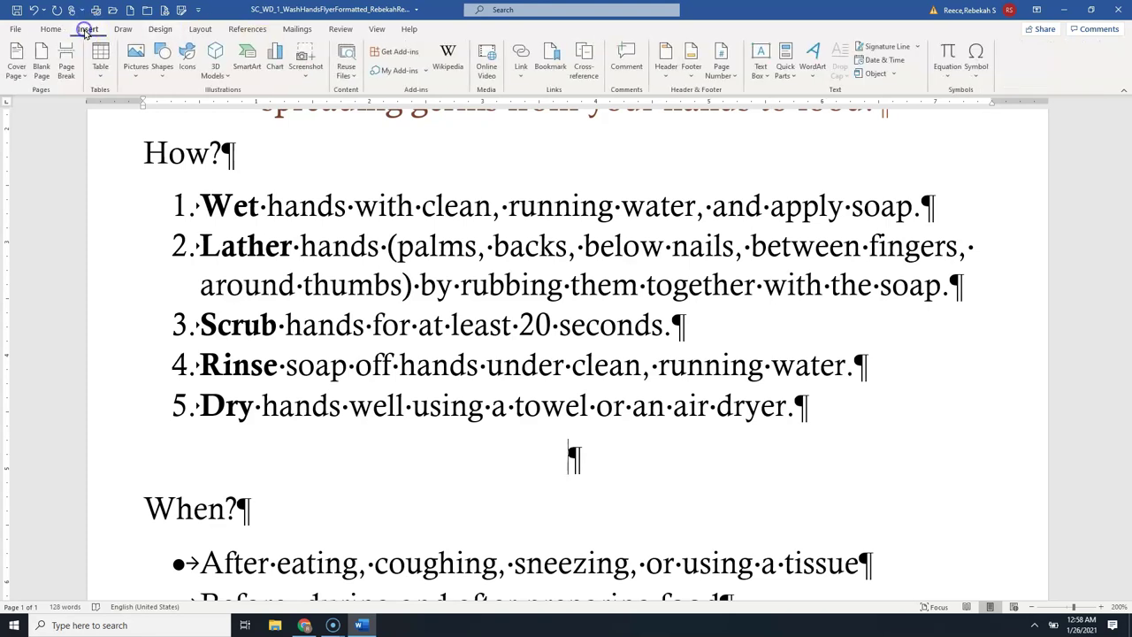
pyautogui.click(134, 59)
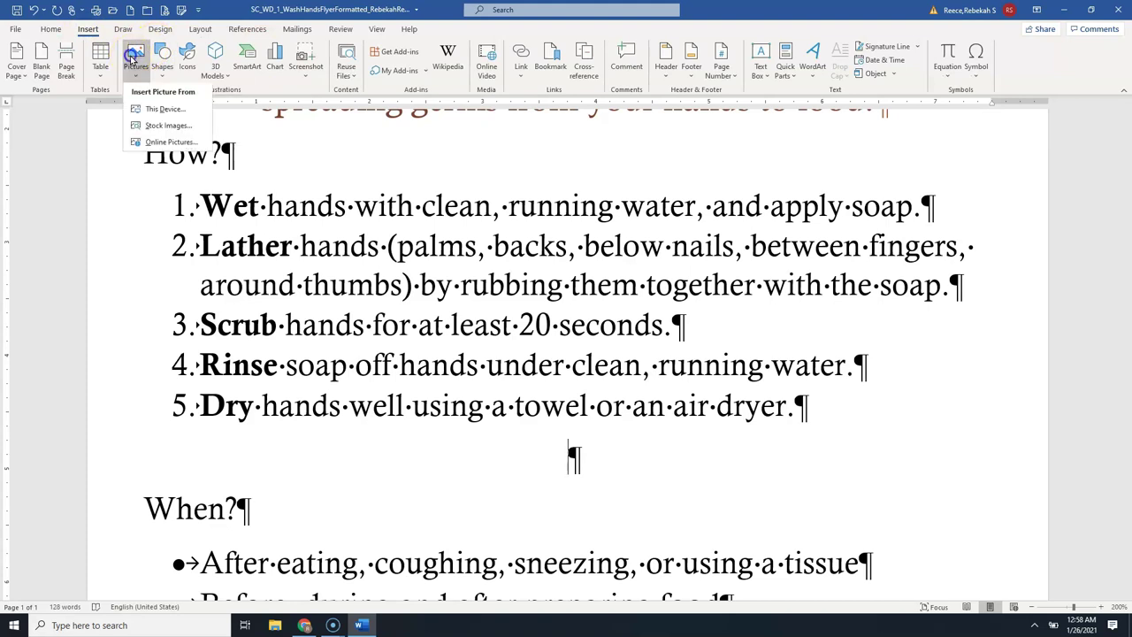
pyautogui.click(172, 109)
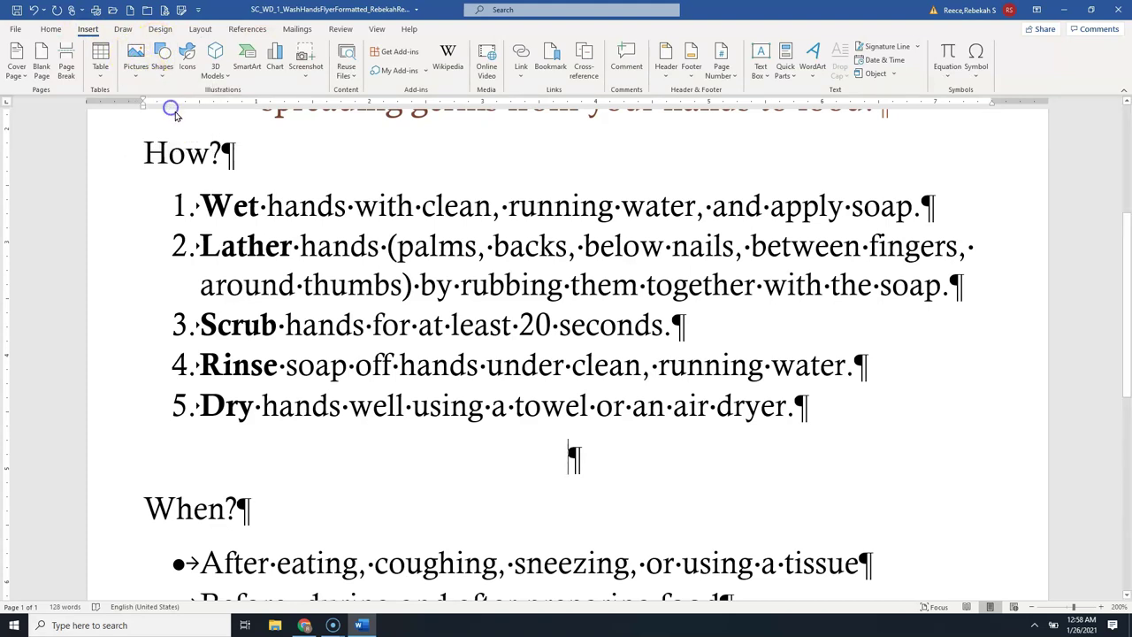
pyautogui.click(162, 116)
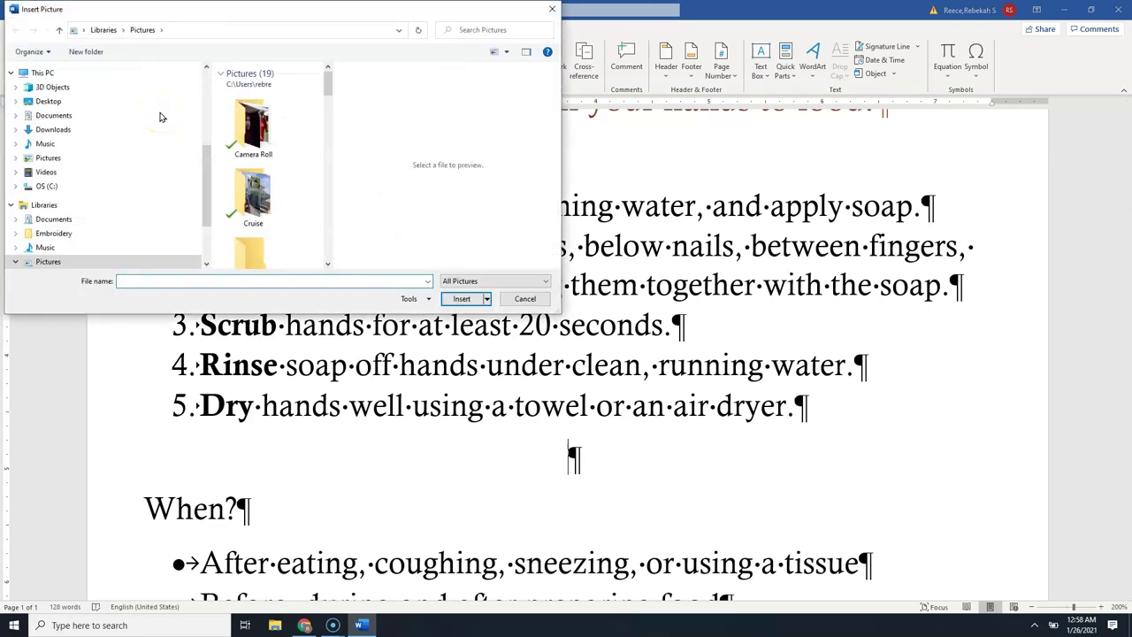
pyautogui.click(51, 129)
pyautogui.click(292, 104)
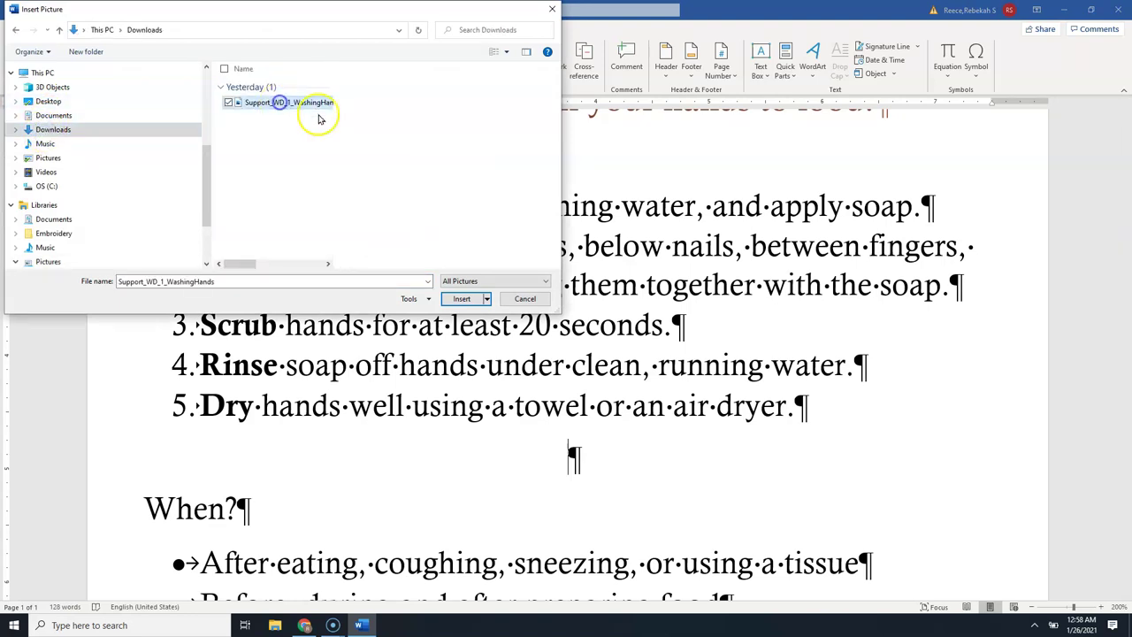
pyautogui.click(462, 299)
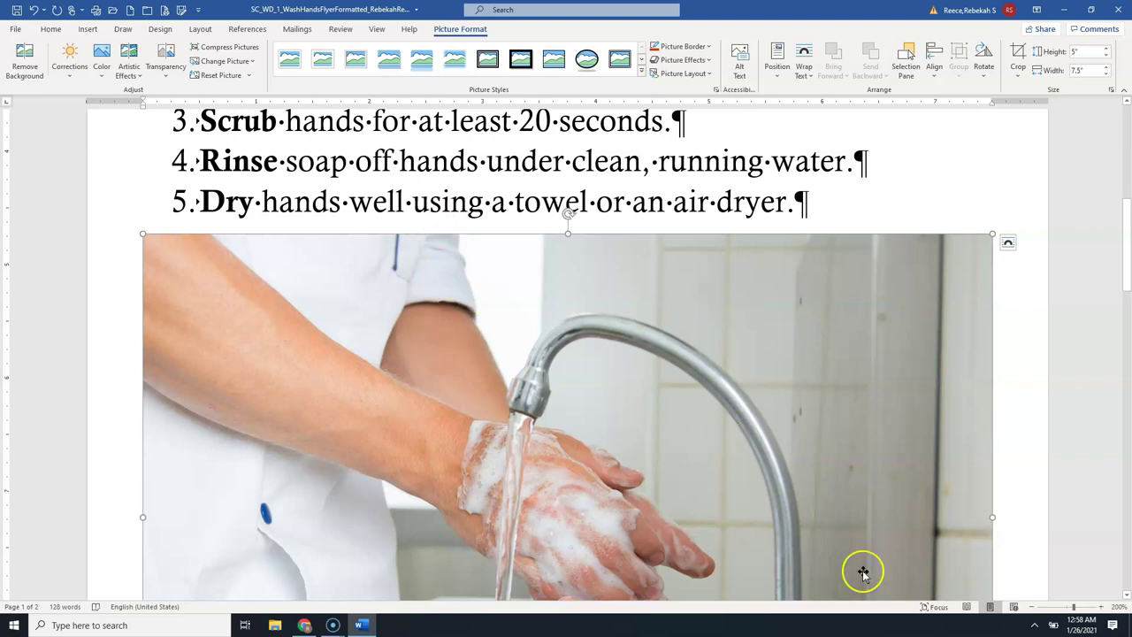
# - Set the size of the handwashing picture to 2 inches high by 3 inches wide
pyautogui.click(1031, 610)
pyautogui.click(1031, 610)
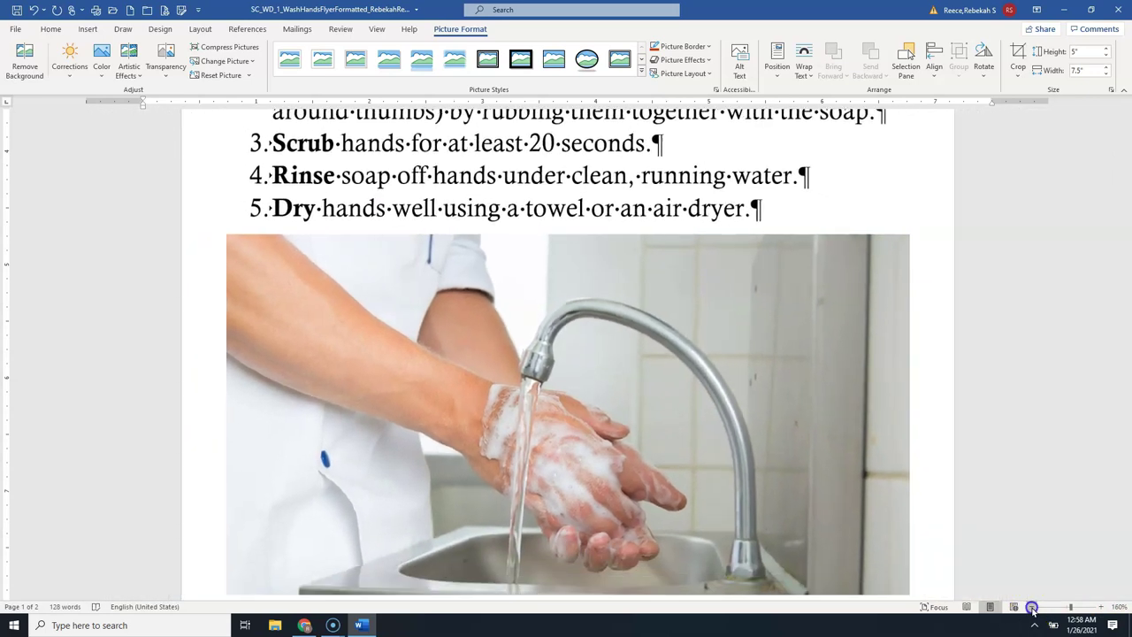
pyautogui.click(1031, 610)
pyautogui.click(1031, 610)
pyautogui.click(1031, 610)
pyautogui.click(1031, 610)
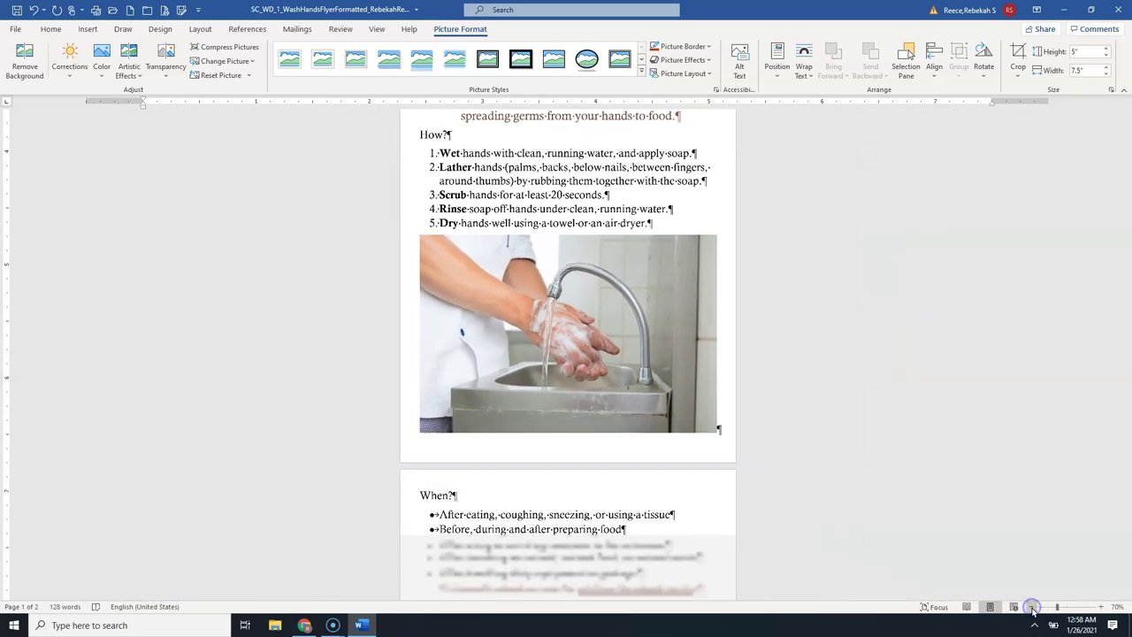
pyautogui.click(1031, 610)
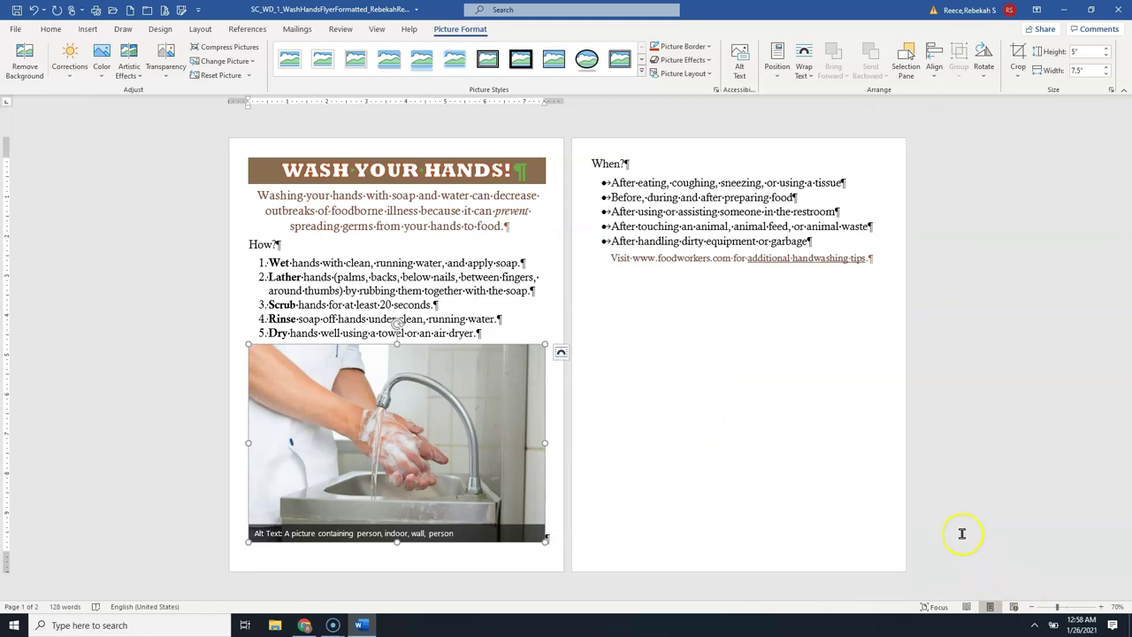
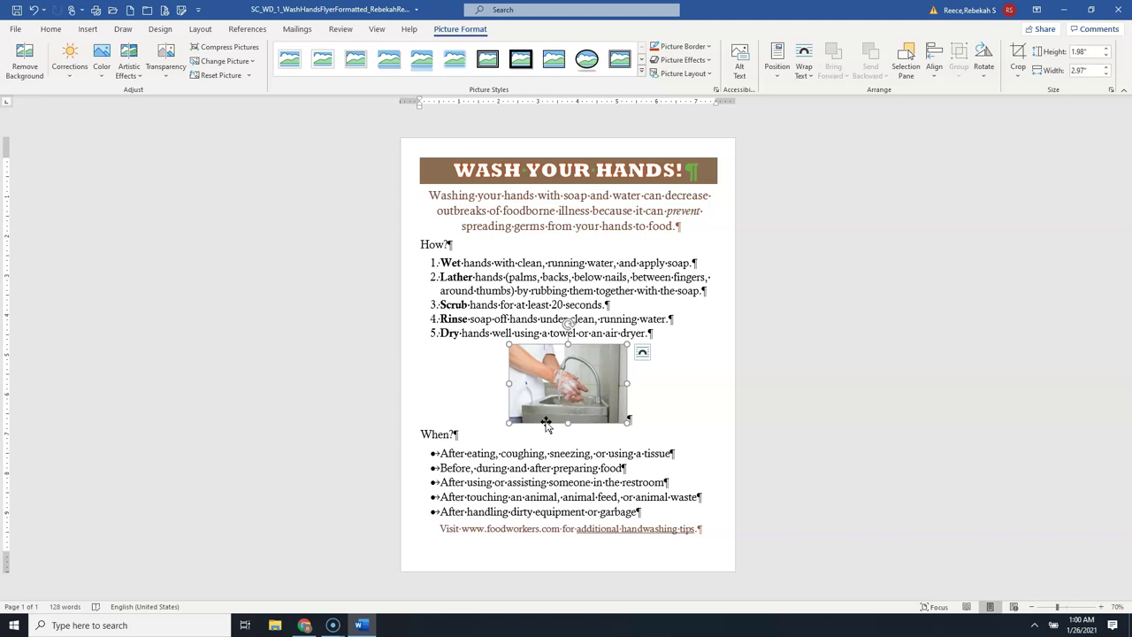
pyautogui.click(550, 423)
pyautogui.click(475, 34)
pyautogui.write('2222')
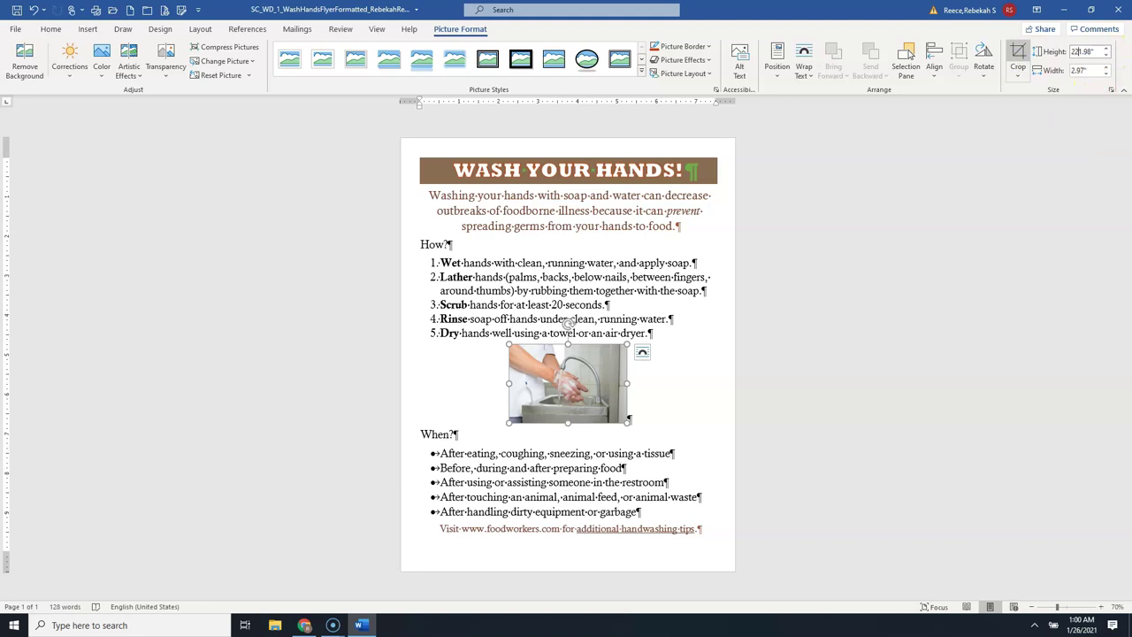
pyautogui.press('Delete')
pyautogui.press('Delete')
pyautogui.press('Delete')
pyautogui.press('Delete')
pyautogui.press('Delete')
pyautogui.press('BackSpace')
pyautogui.press('BackSpace')
pyautogui.press('BackSpace')
pyautogui.press('Return')
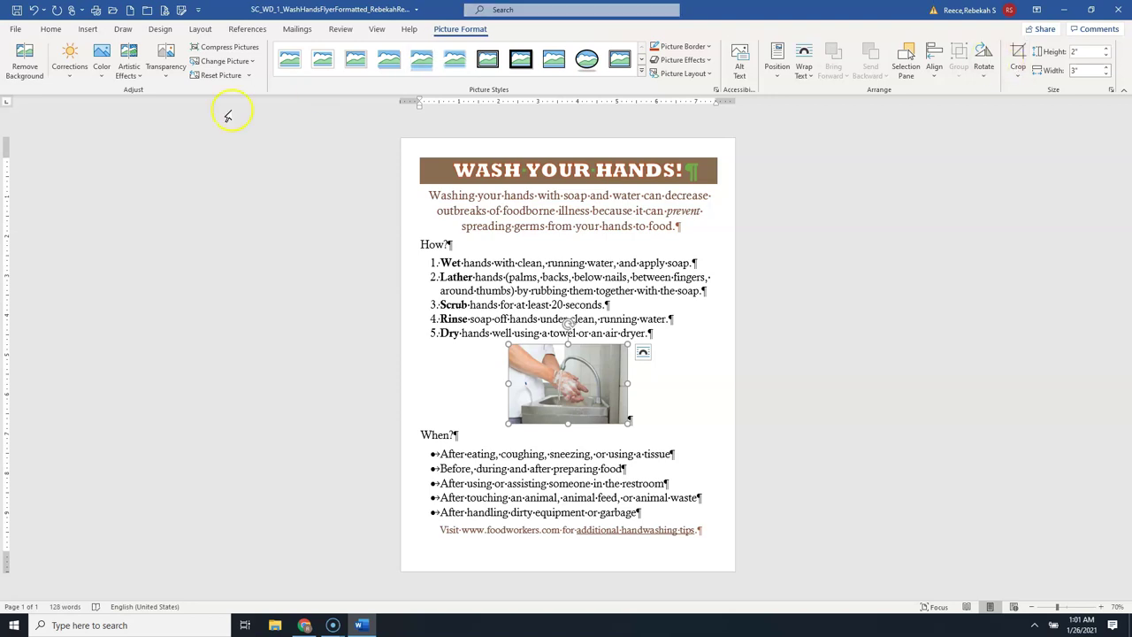
pyautogui.click(50, 30)
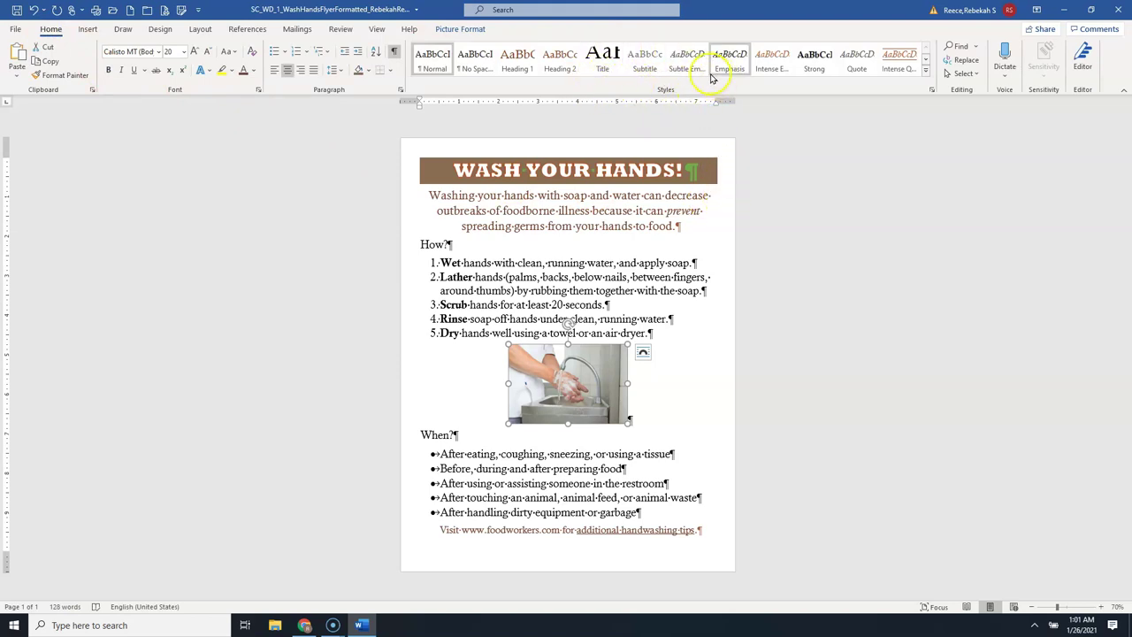
pyautogui.click(613, 71)
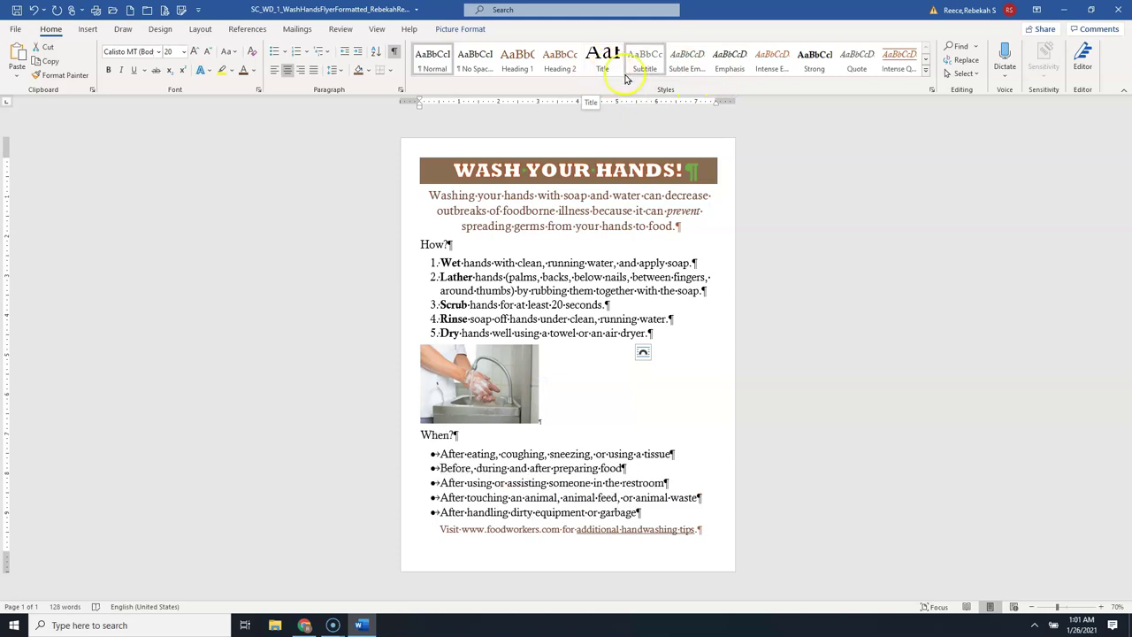
pyautogui.hotkey('ctrl', 'z')
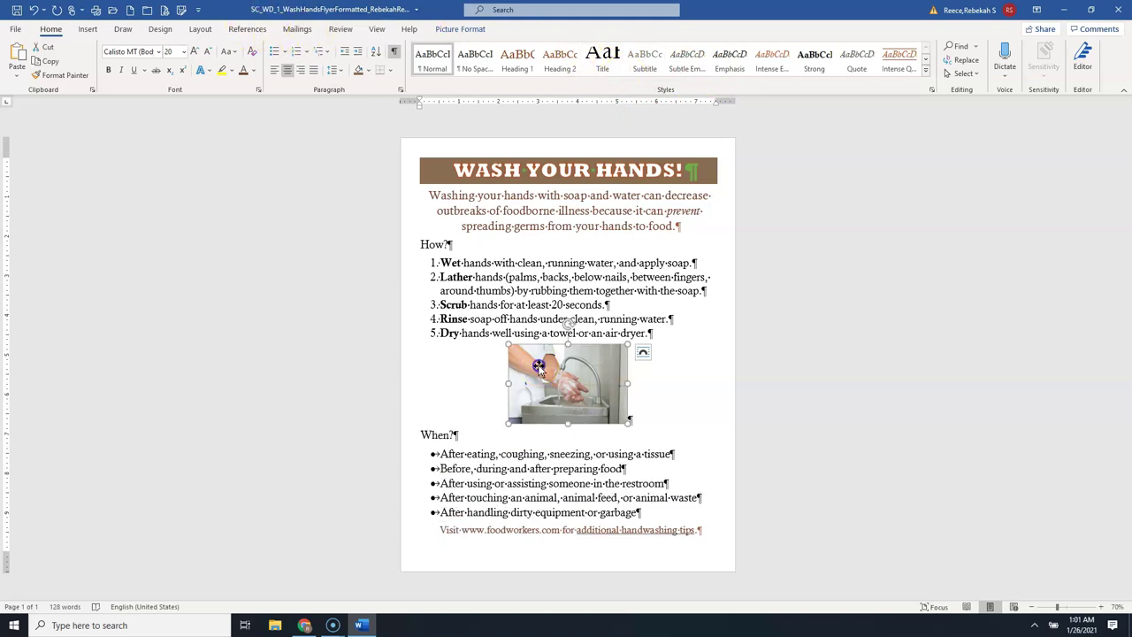
# - Apply the Snip Diagonal Corner, White picture style to the handwashing picture
pyautogui.click(462, 29)
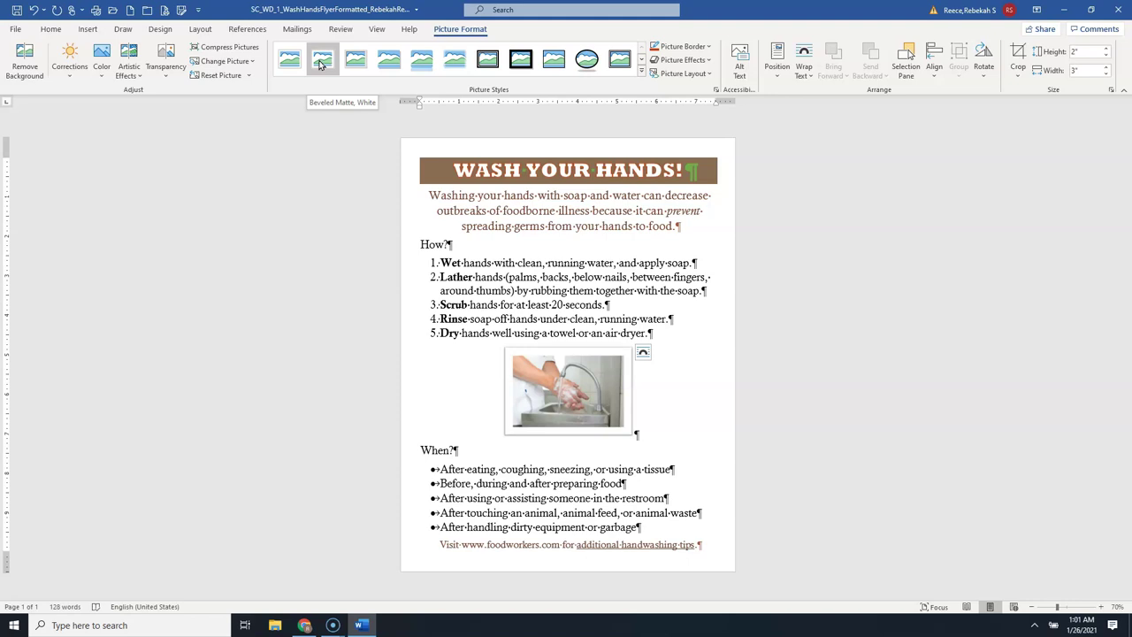
pyautogui.click(641, 72)
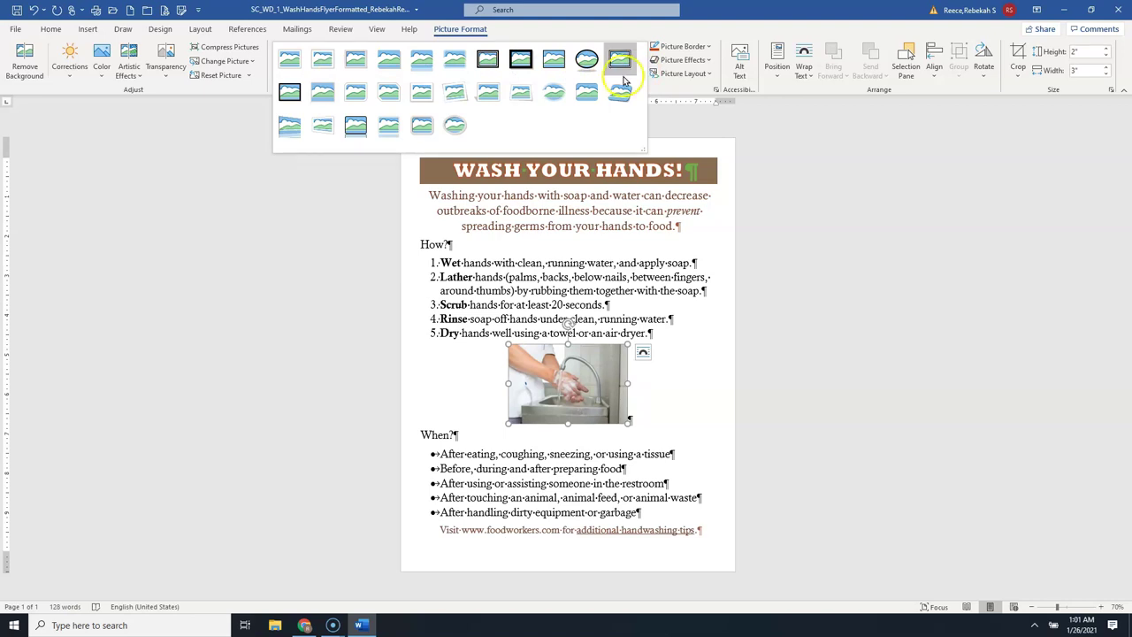
pyautogui.click(393, 95)
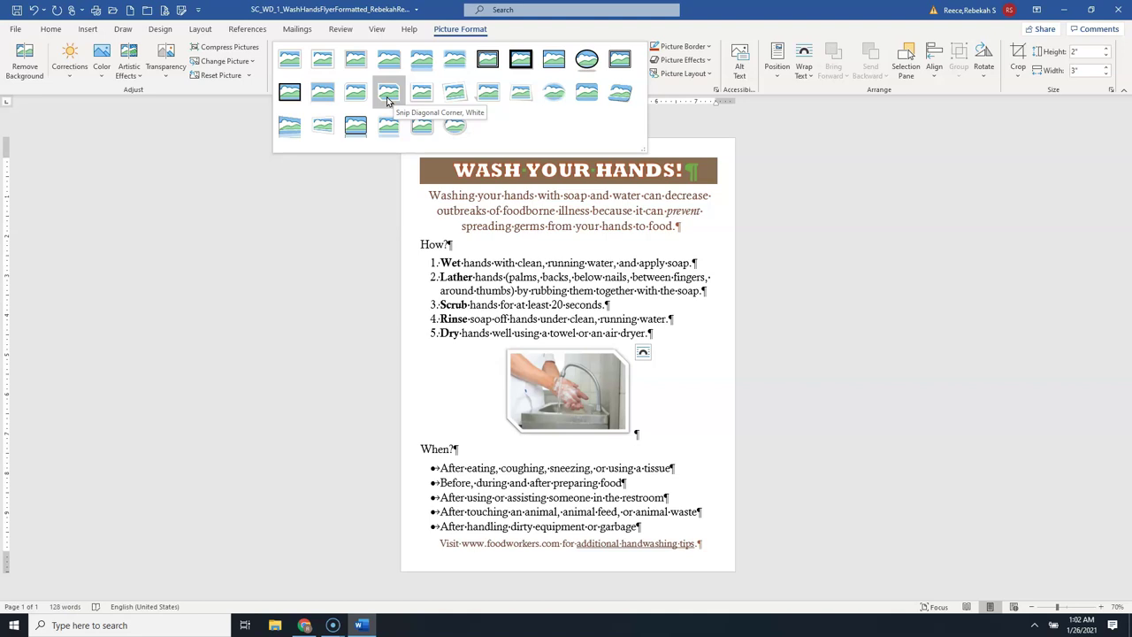
pyautogui.click(386, 96)
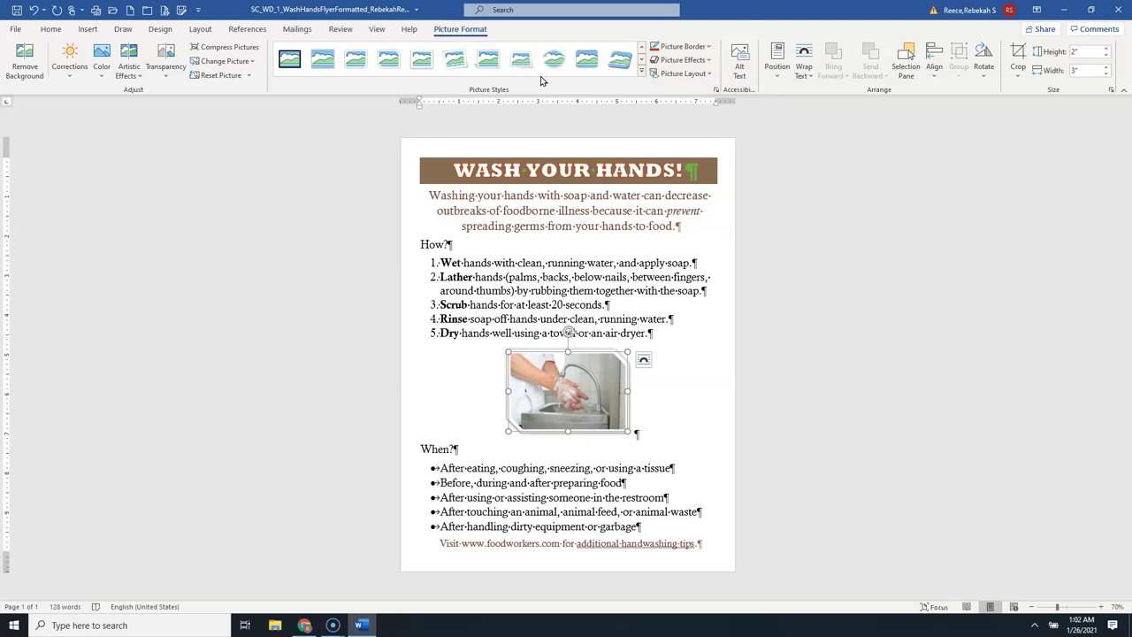
# - Add the first Perspective shadow effect to the handwashing picture
pyautogui.click(685, 60)
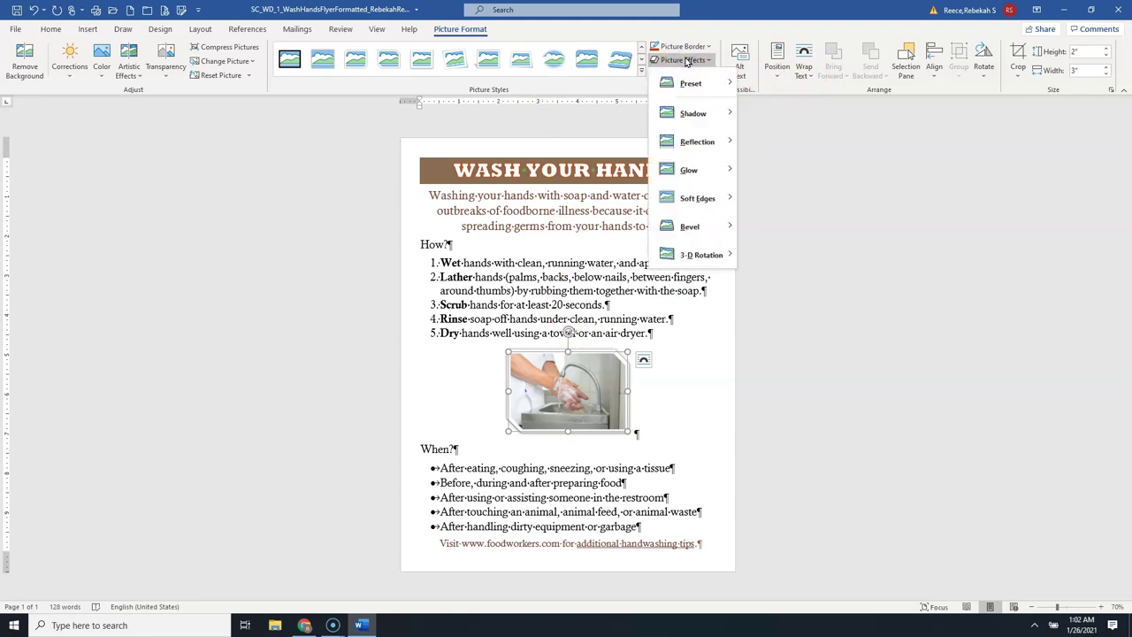
pyautogui.click(695, 121)
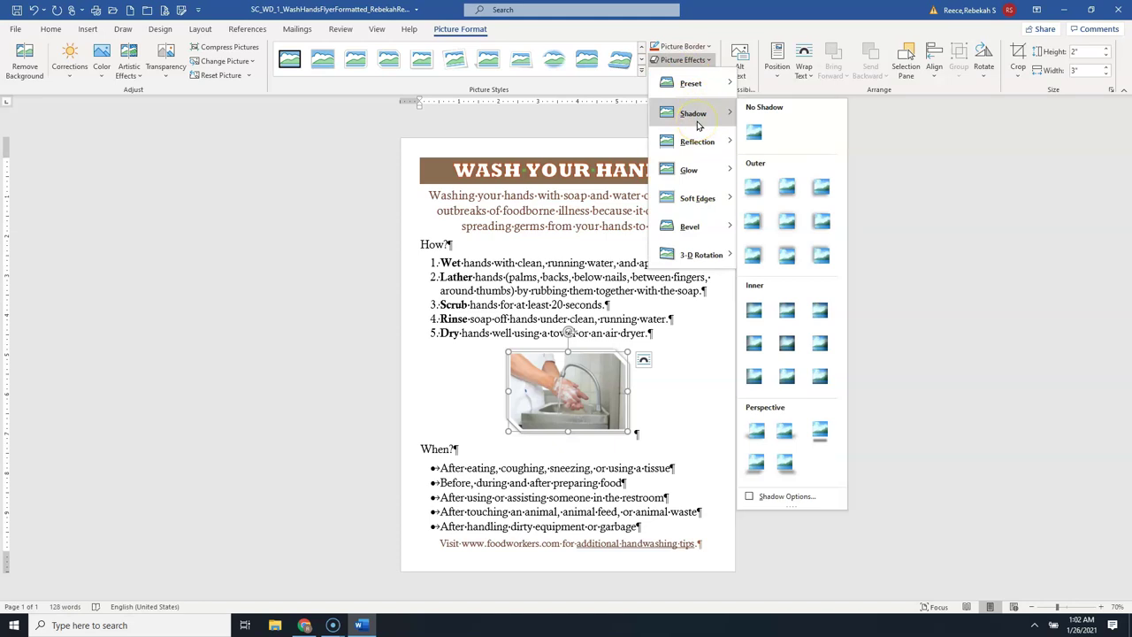
pyautogui.click(765, 130)
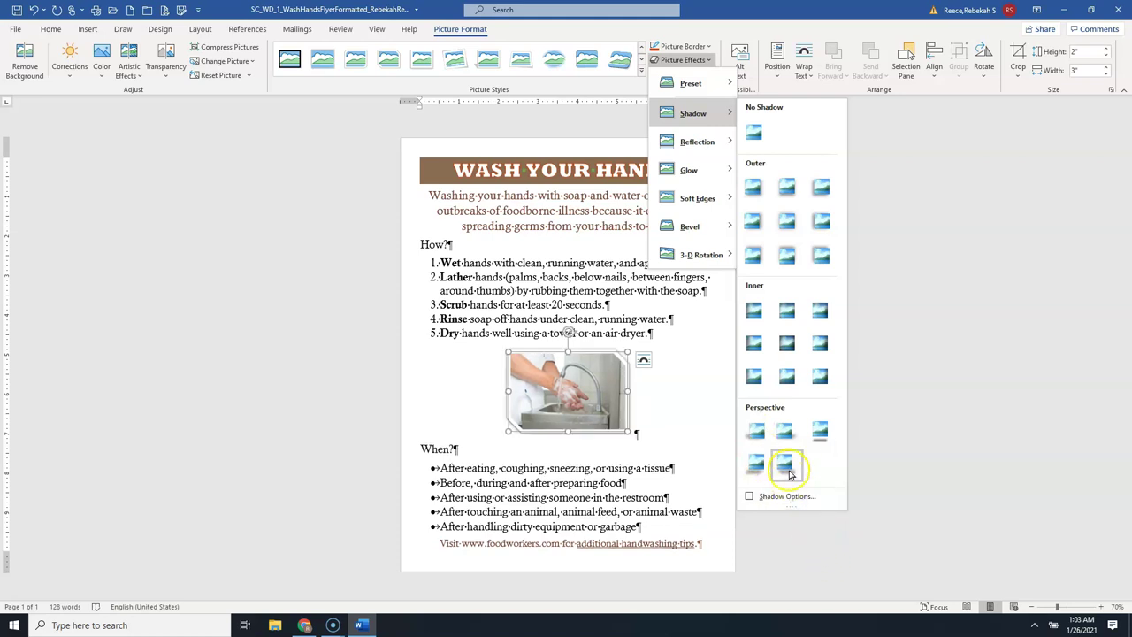
pyautogui.click(753, 430)
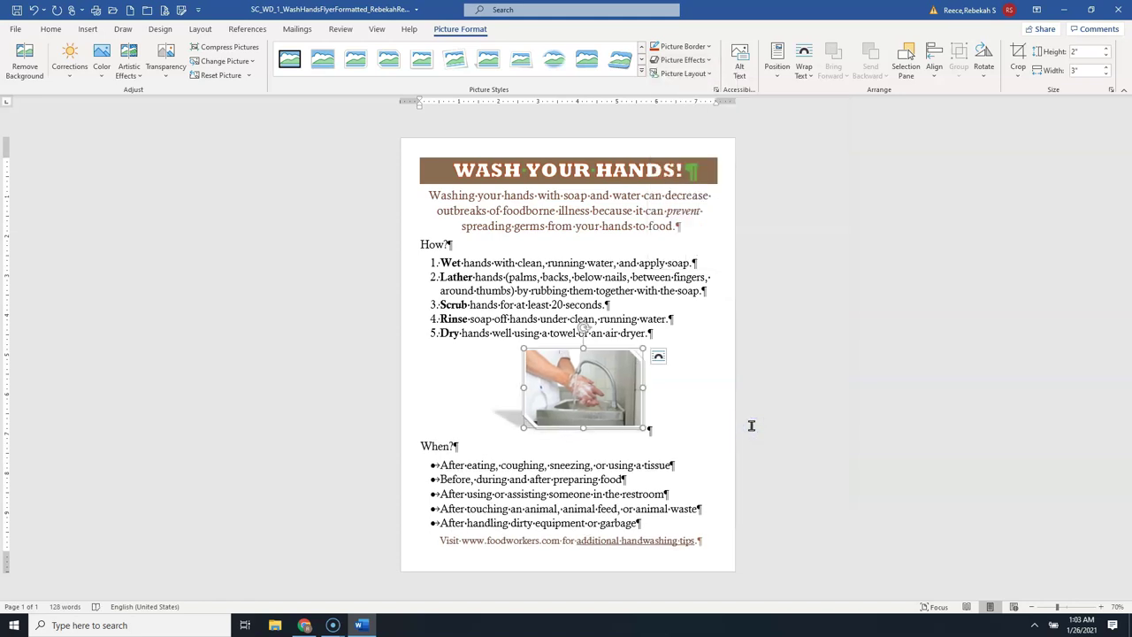
# - Deselect the picture and change the document's theme colors to the Blue II color scheme
pyautogui.click(644, 520)
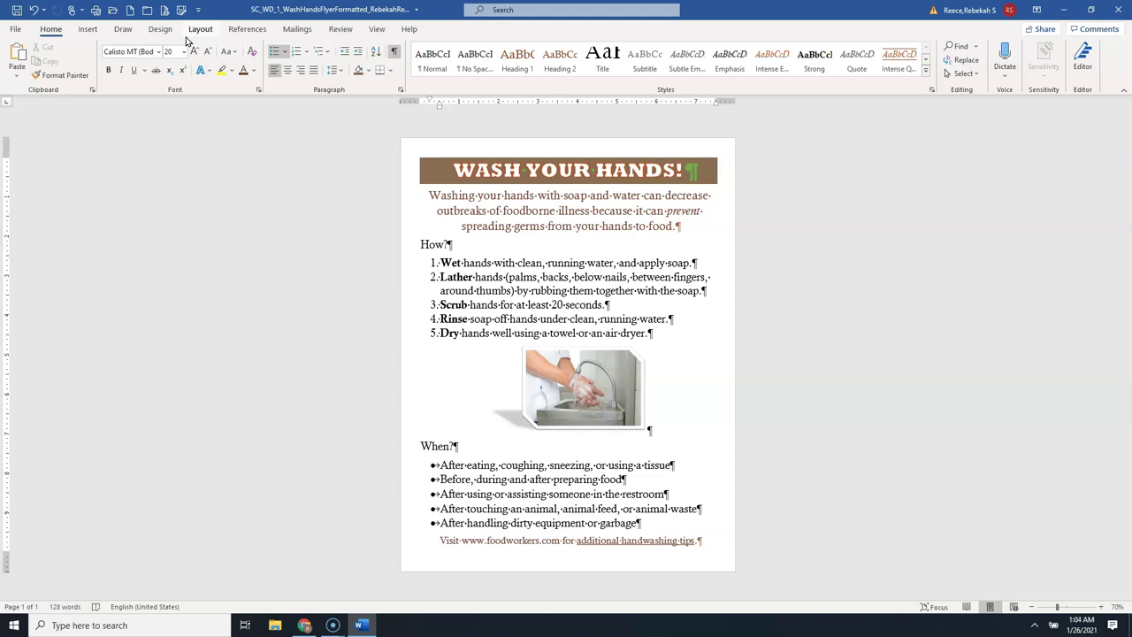
pyautogui.click(156, 29)
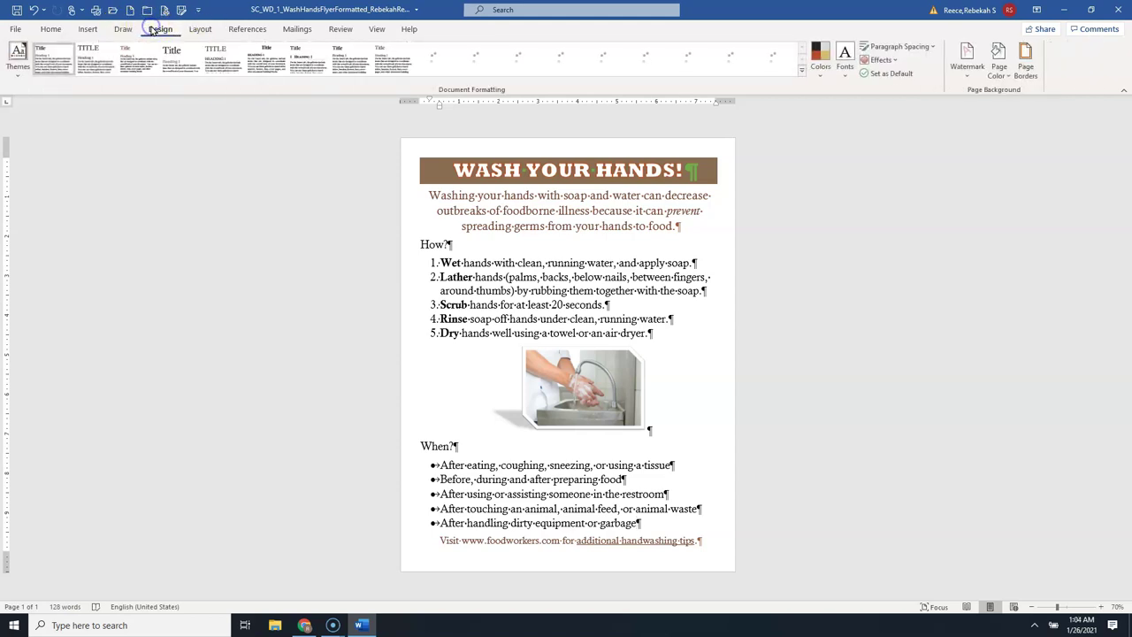
pyautogui.click(821, 69)
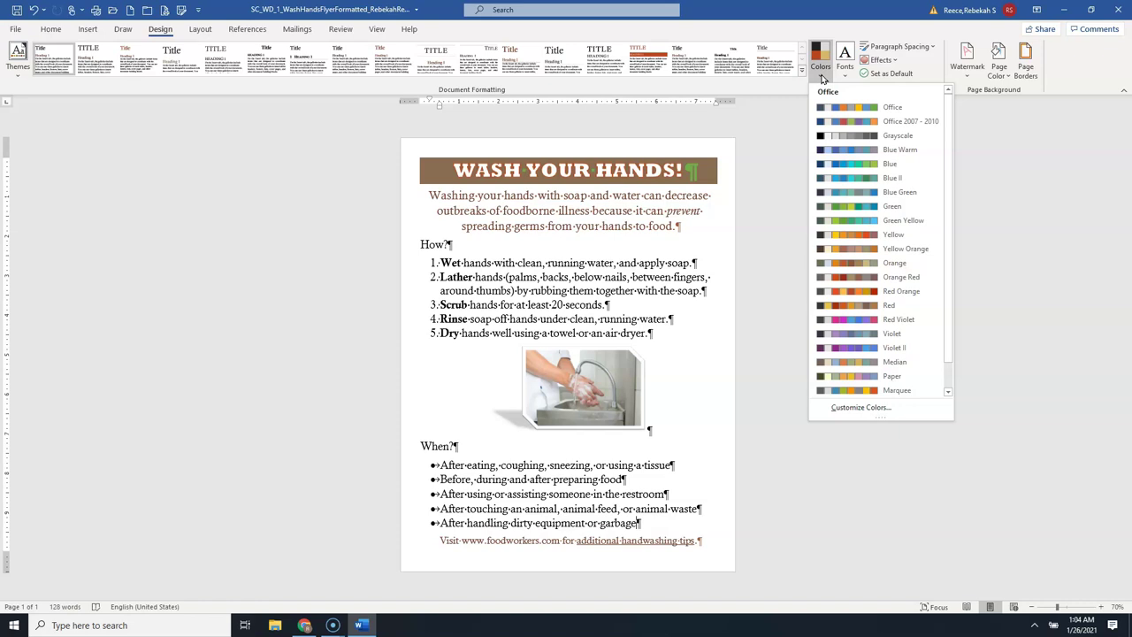
pyautogui.click(881, 175)
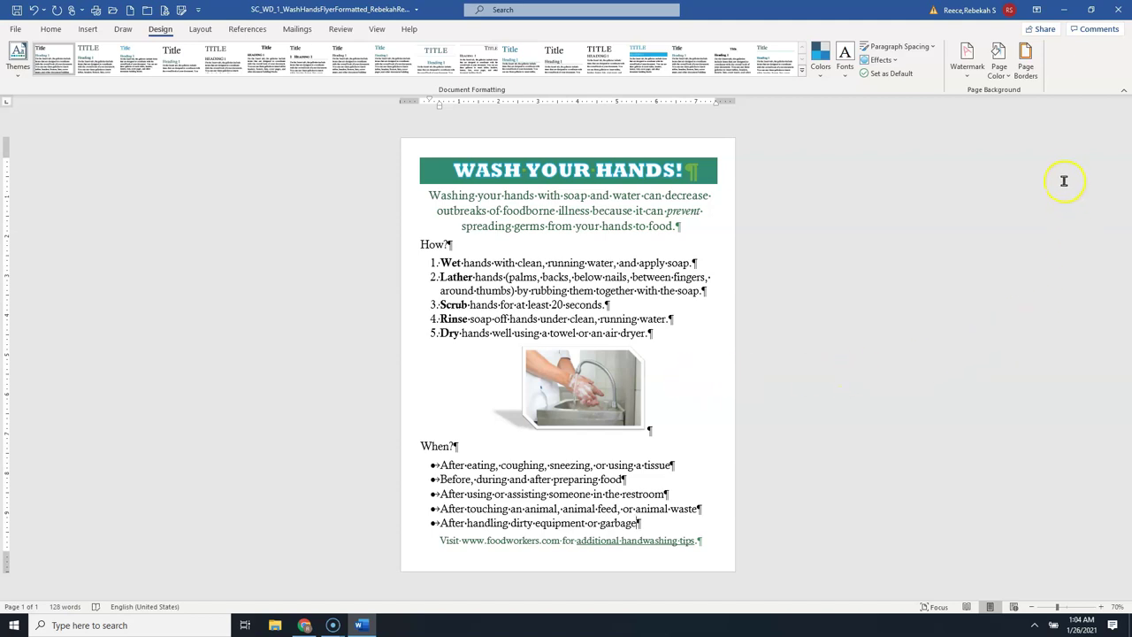
# - Add a teal box page border with a solid line to the whole document
pyautogui.click(1026, 60)
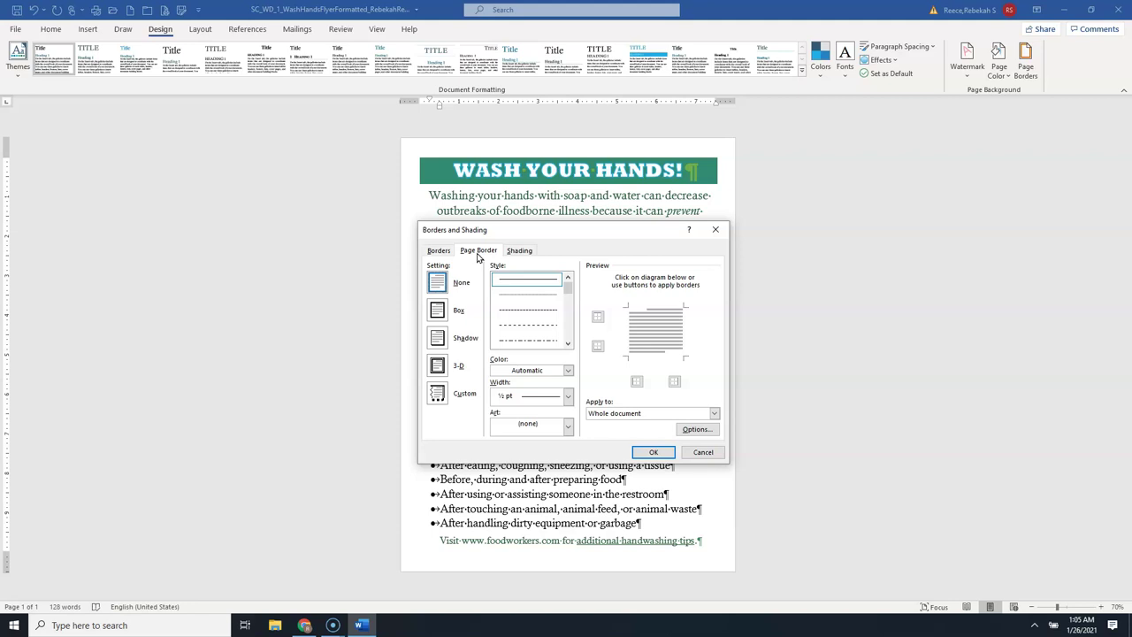
pyautogui.click(438, 312)
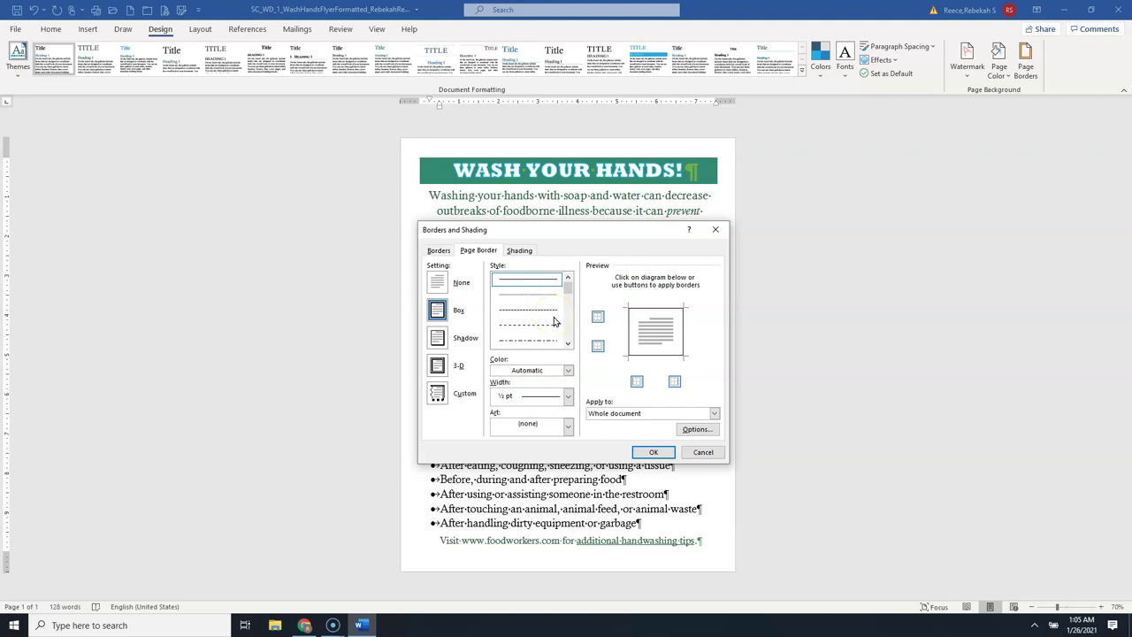
pyautogui.click(567, 371)
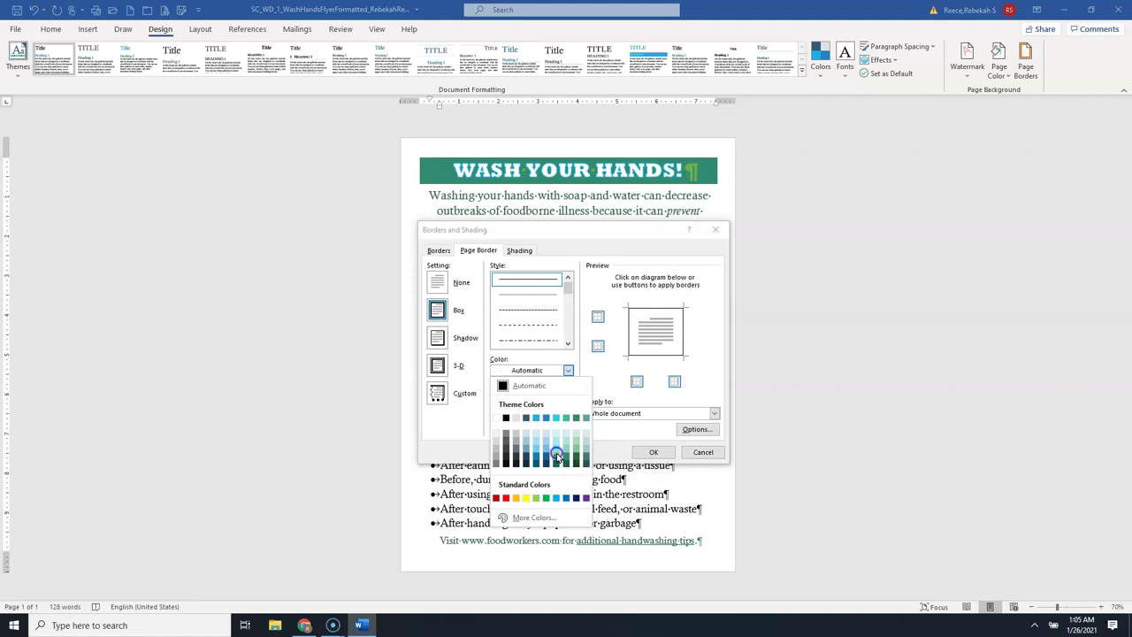
pyautogui.click(557, 456)
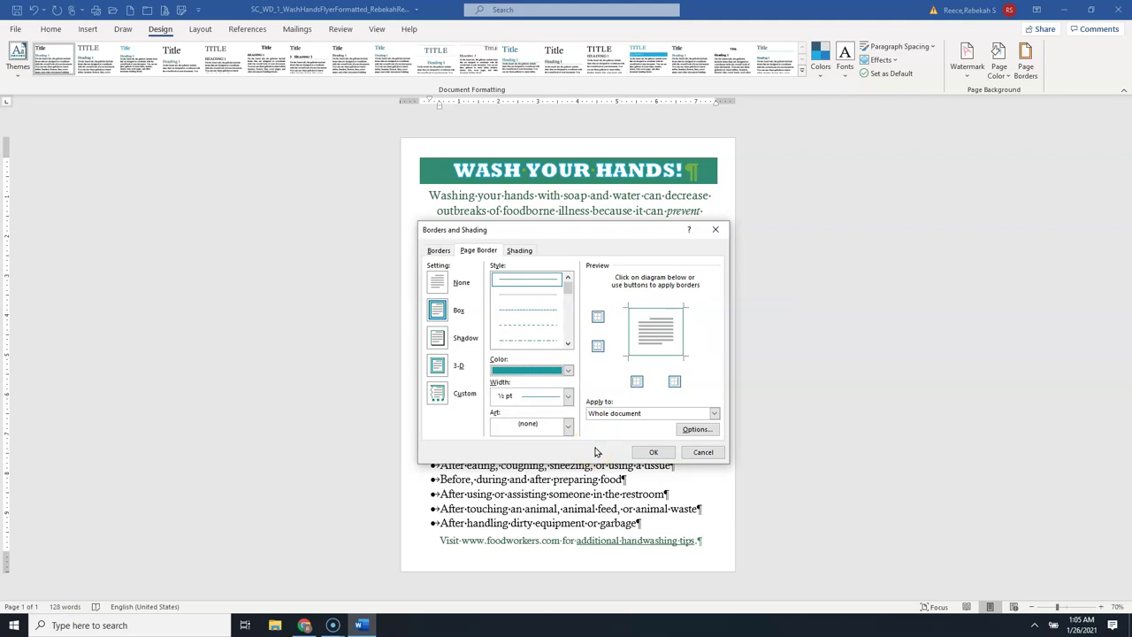
pyautogui.click(654, 452)
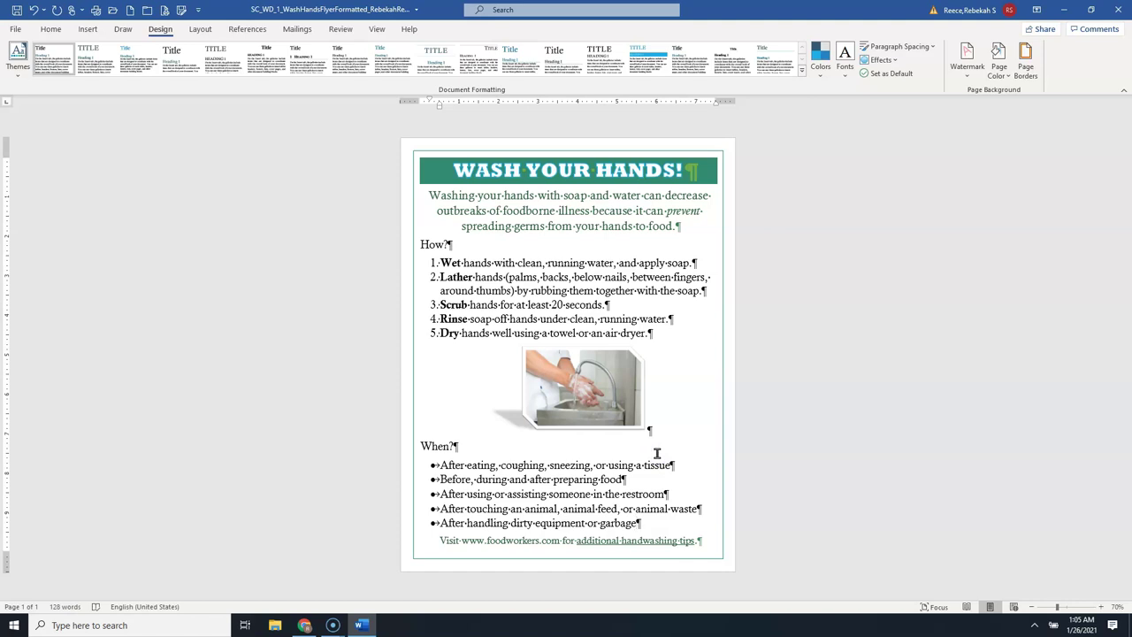
# - Change the page border's line style to the 3 pt thick-and-thin multiple line
pyautogui.click(1025, 57)
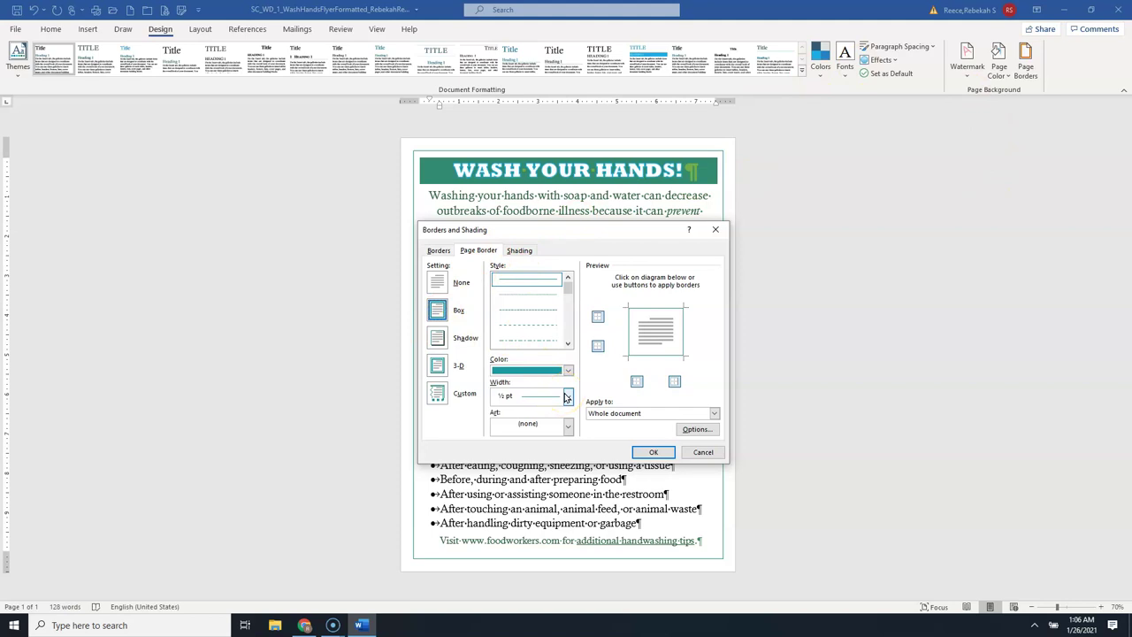
pyautogui.click(567, 344)
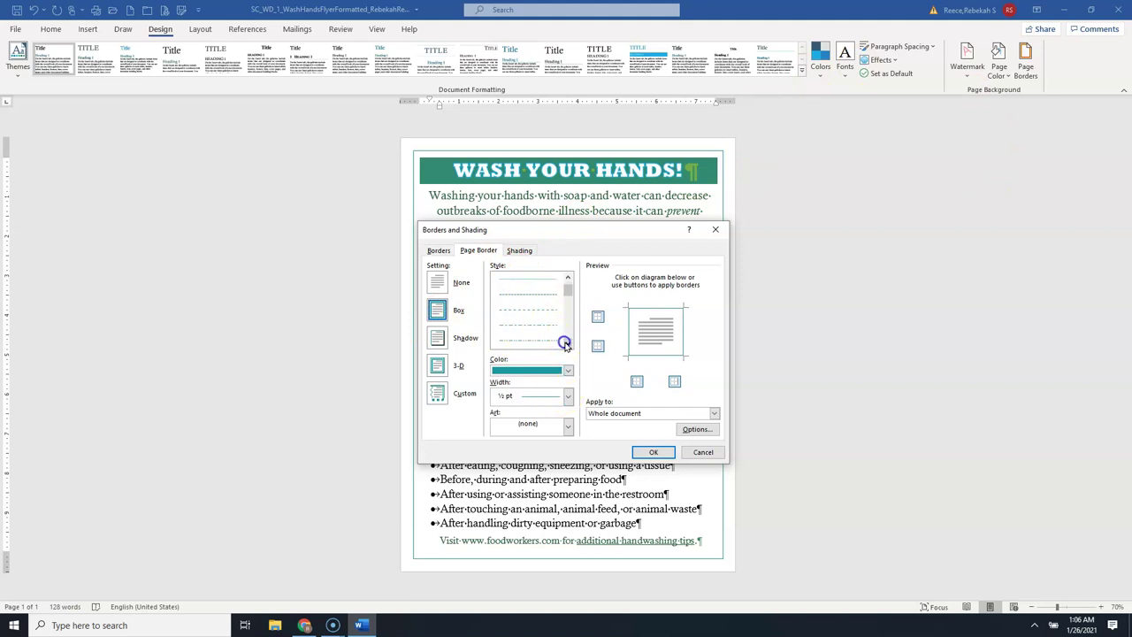
pyautogui.click(566, 343)
pyautogui.click(567, 344)
pyautogui.click(567, 344)
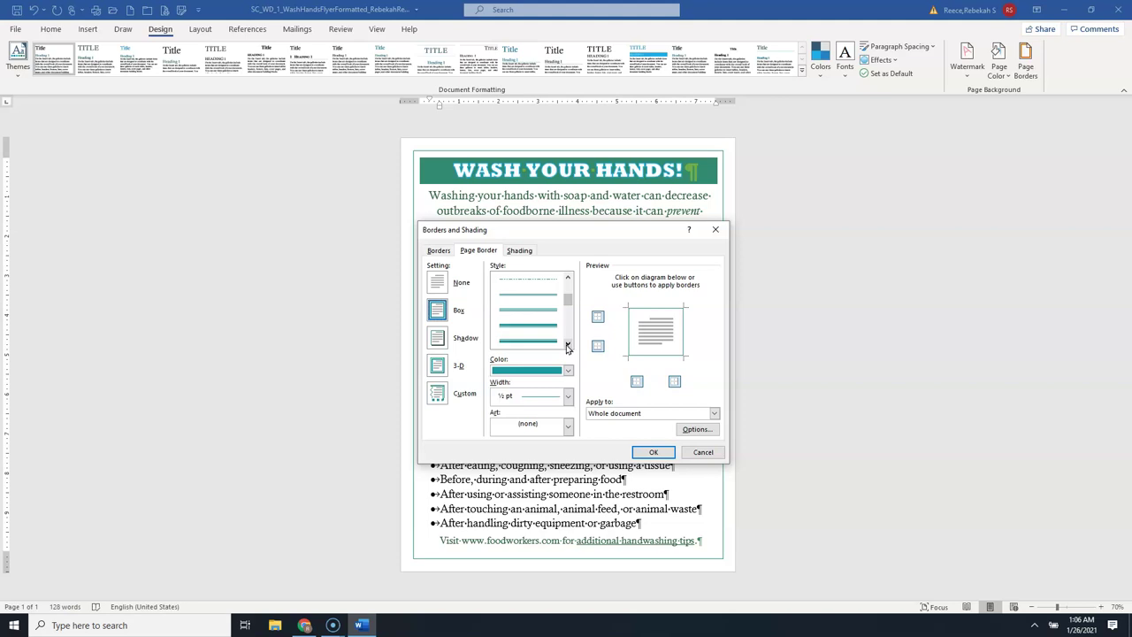
pyautogui.click(548, 327)
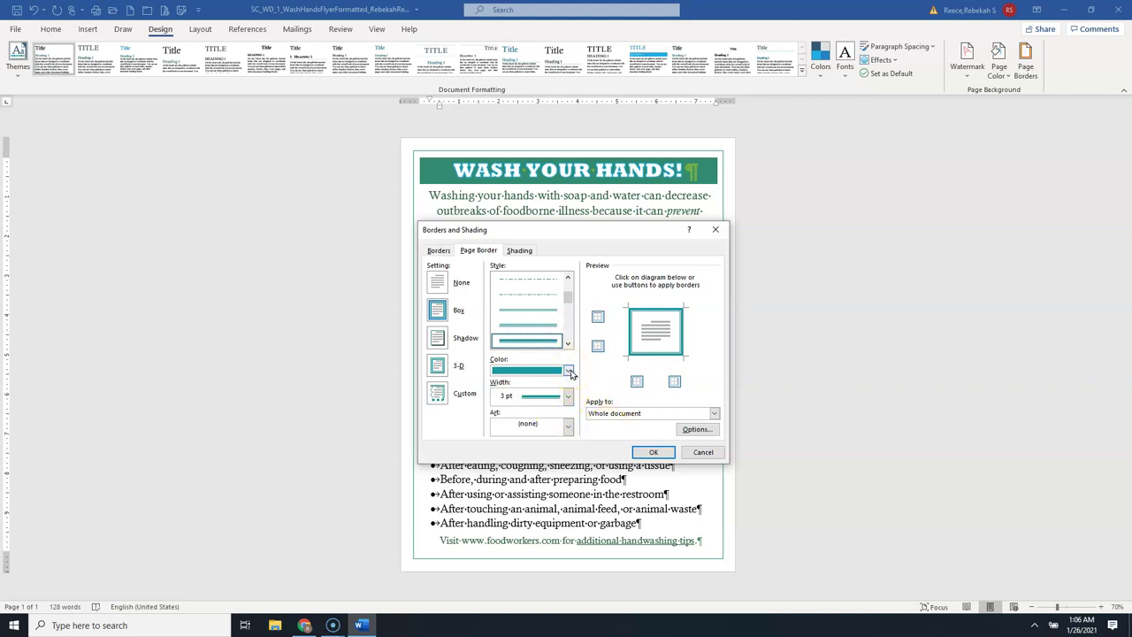
pyautogui.click(657, 458)
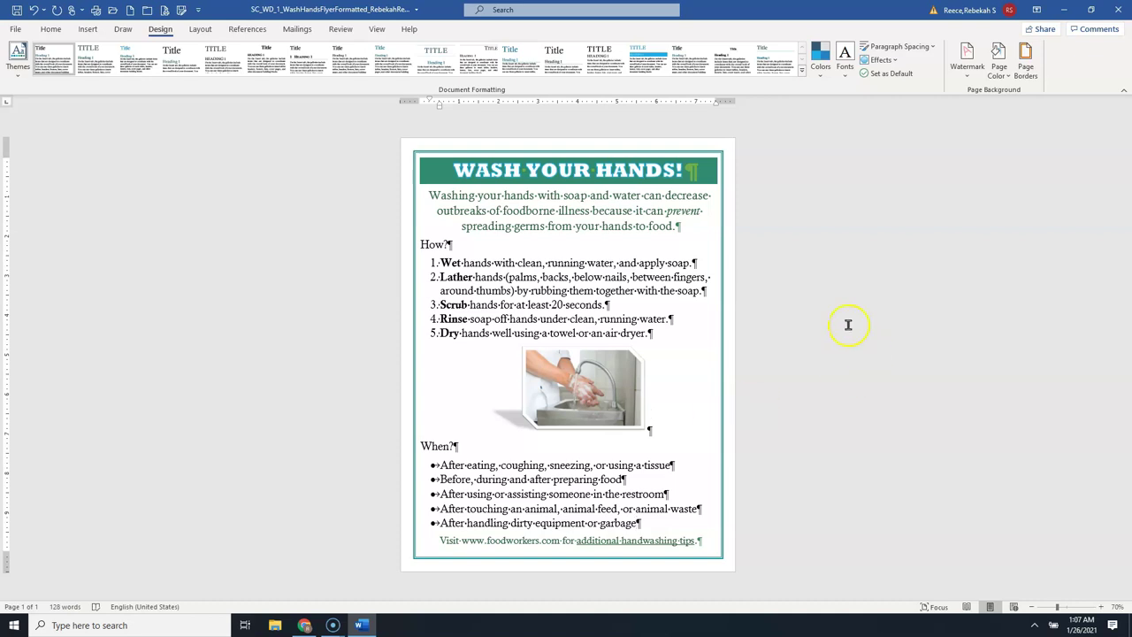
# - Preview the line spacing presets and the paragraph space options on the centered paragraph below the flyer title
pyautogui.click(51, 31)
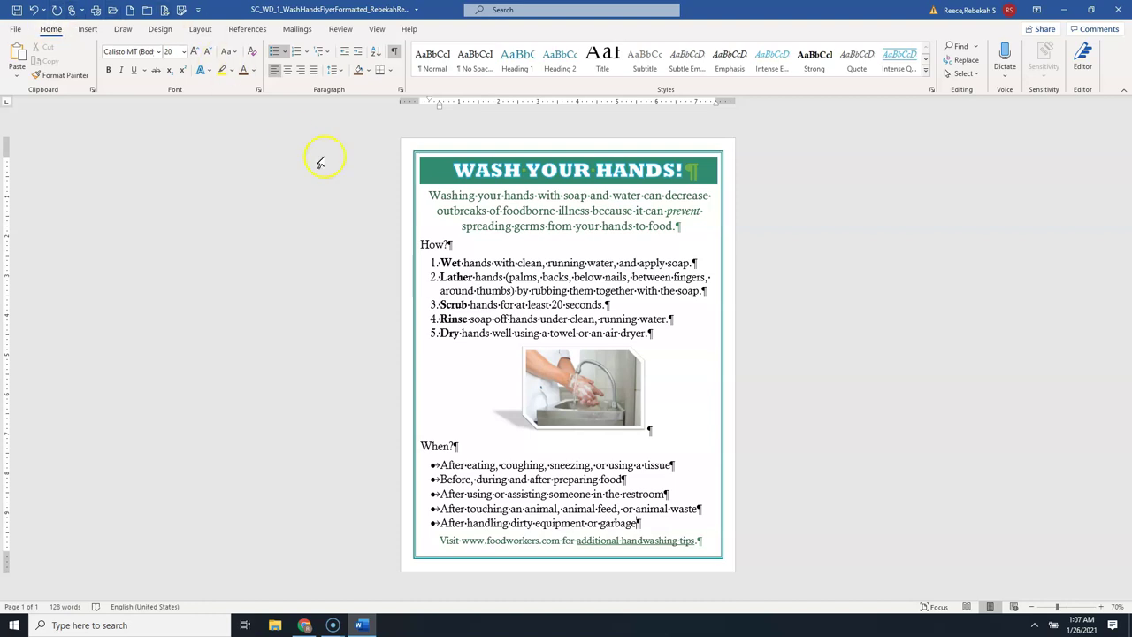
pyautogui.click(489, 228)
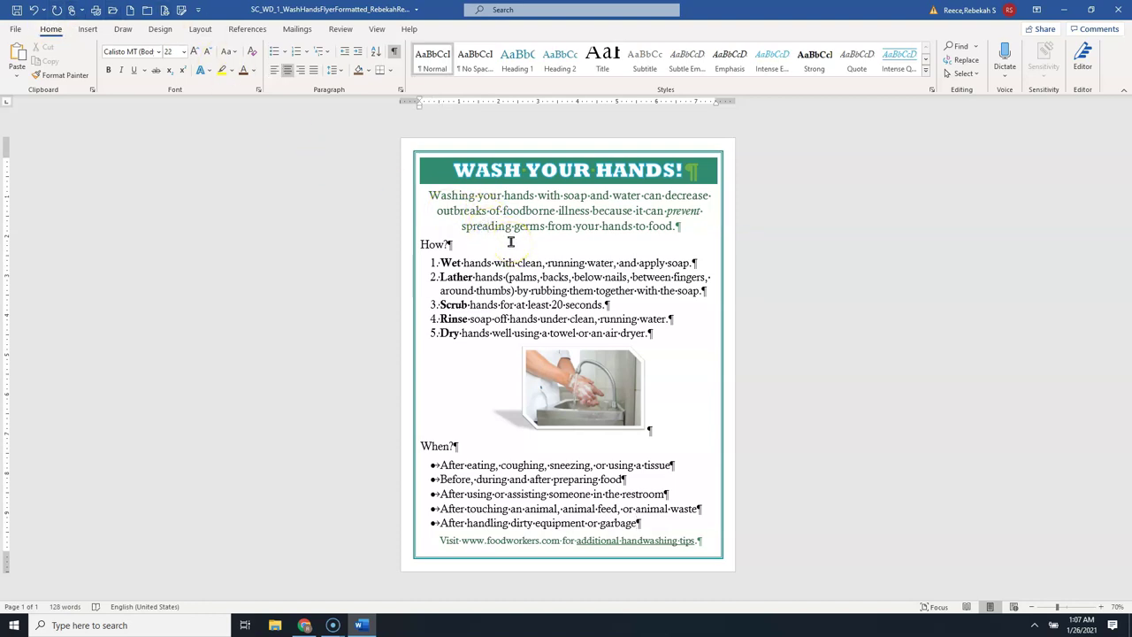
pyautogui.click(332, 71)
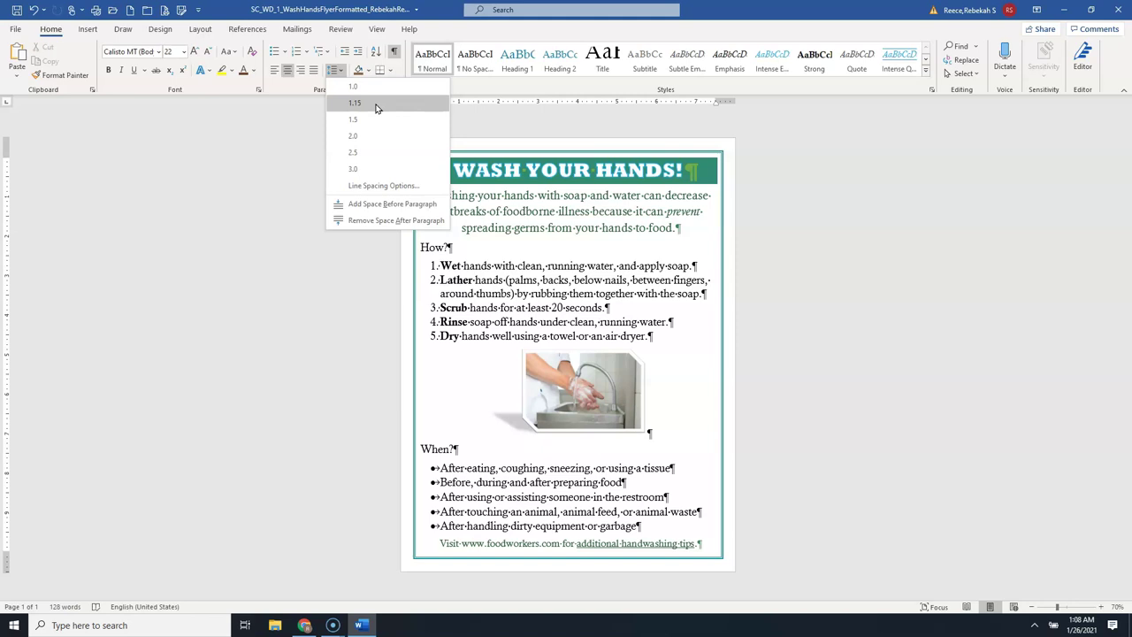
pyautogui.click(377, 225)
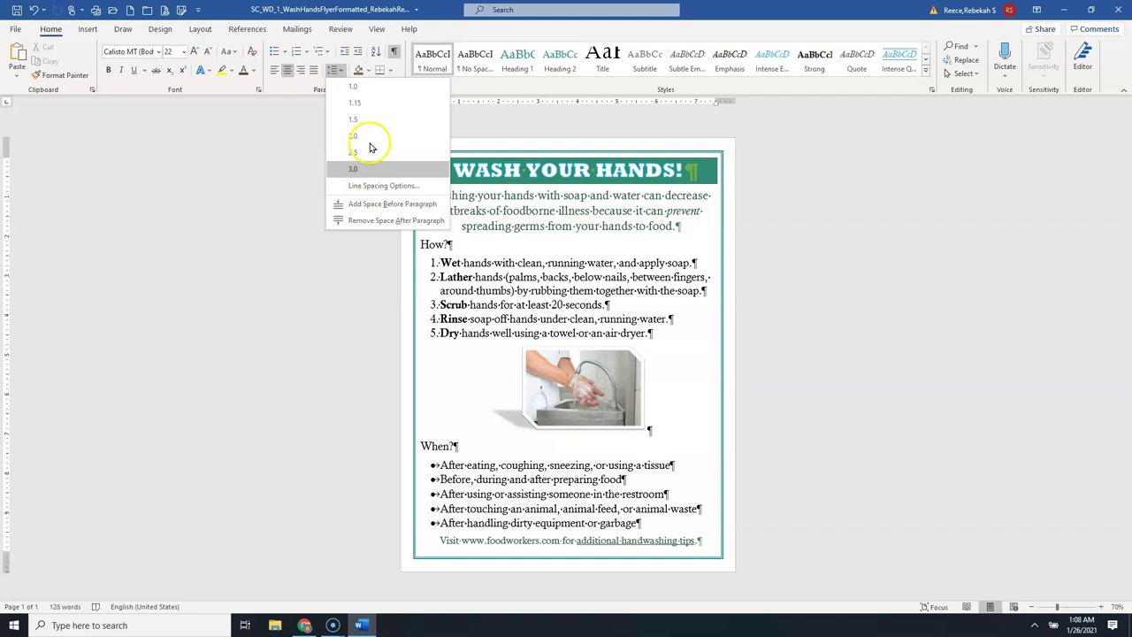
pyautogui.click(342, 70)
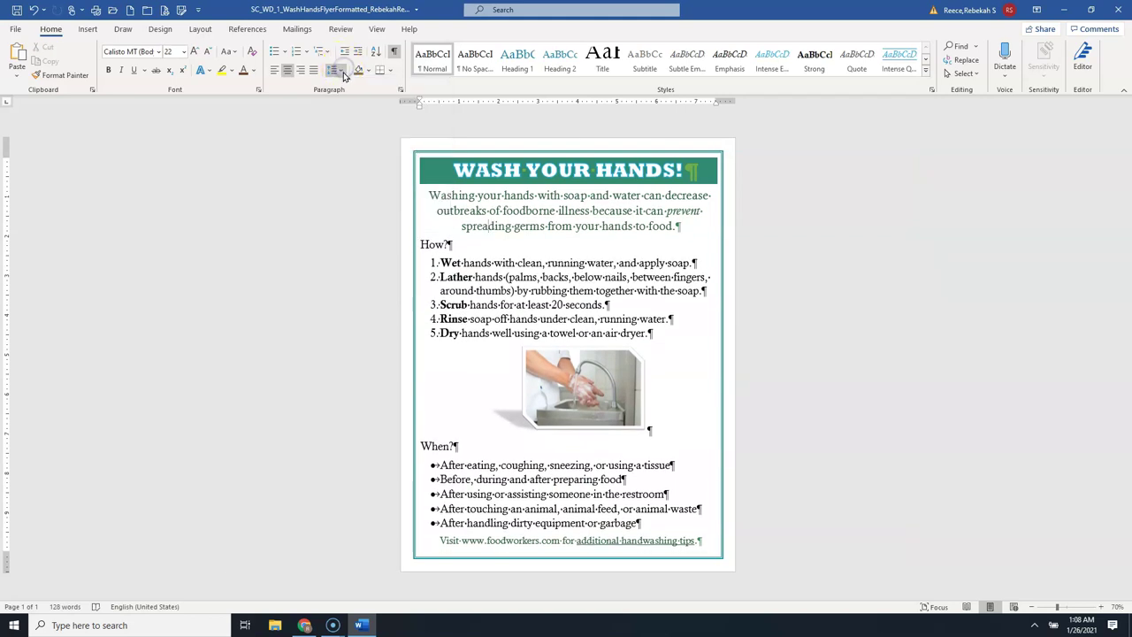
pyautogui.click(342, 70)
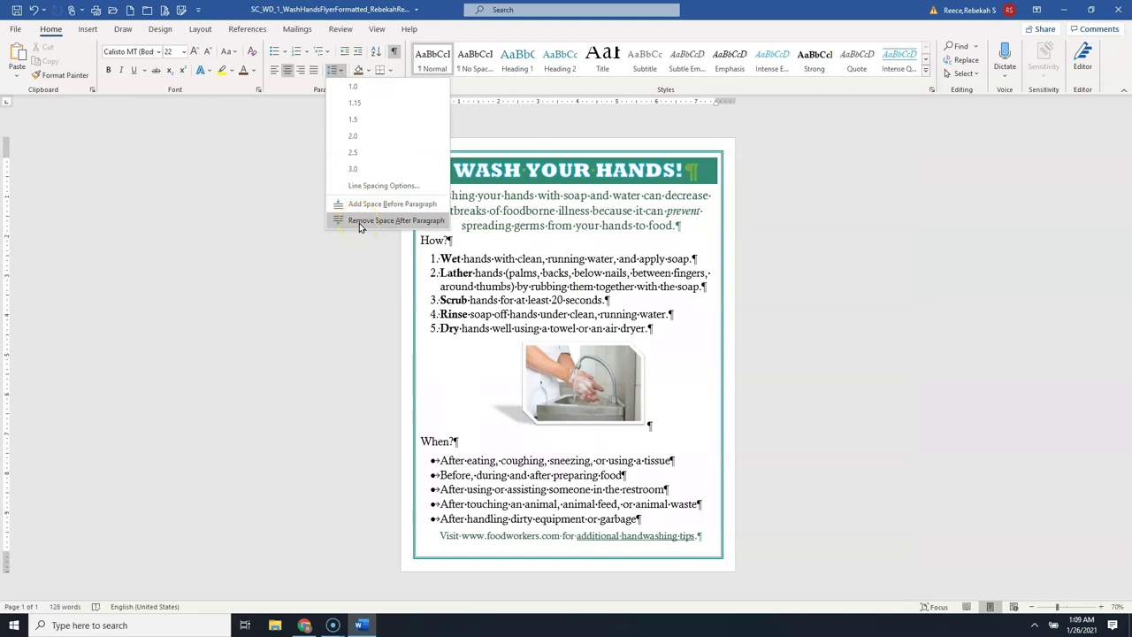
# - Review the detailed indent and line spacing settings of the centered paragraph below the title, closing them without applying changes
pyautogui.click(371, 188)
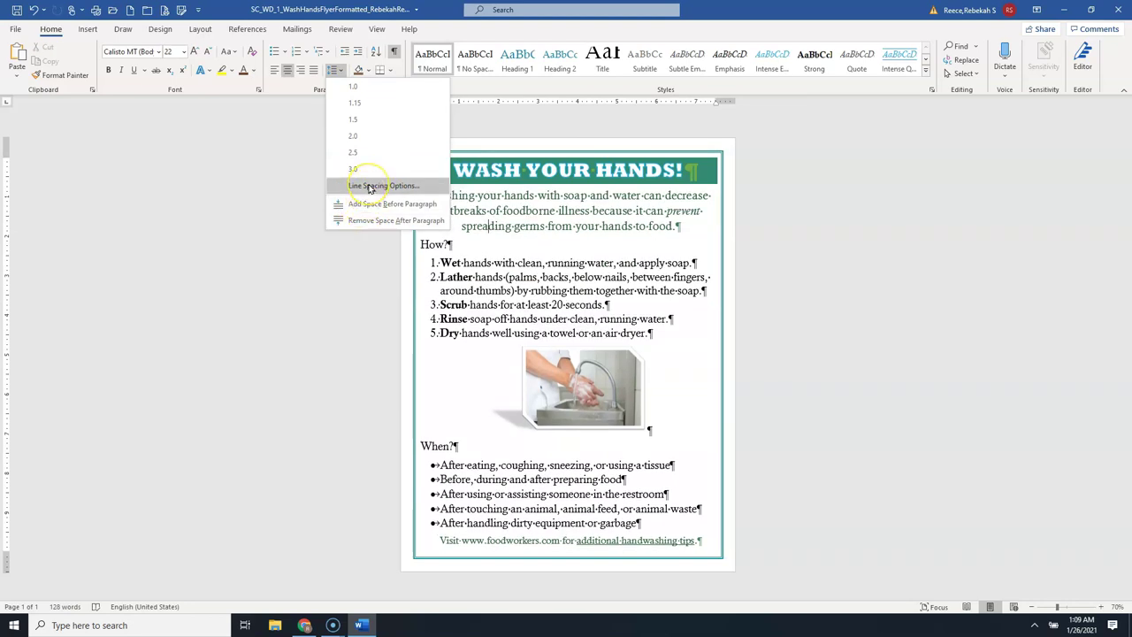
pyautogui.click(369, 187)
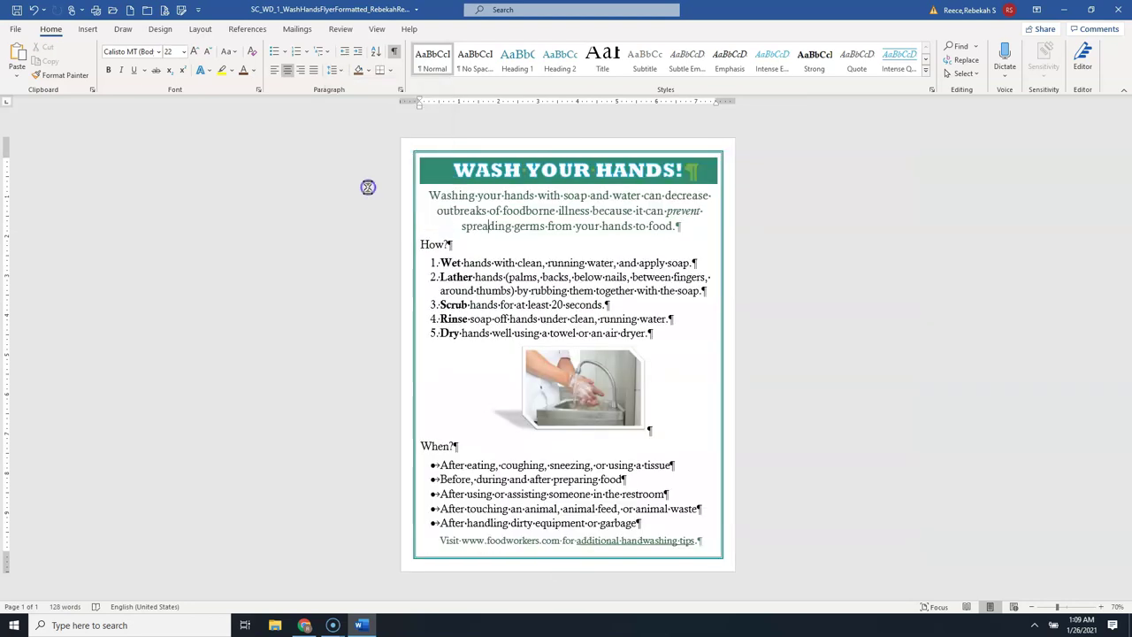
pyautogui.click(528, 400)
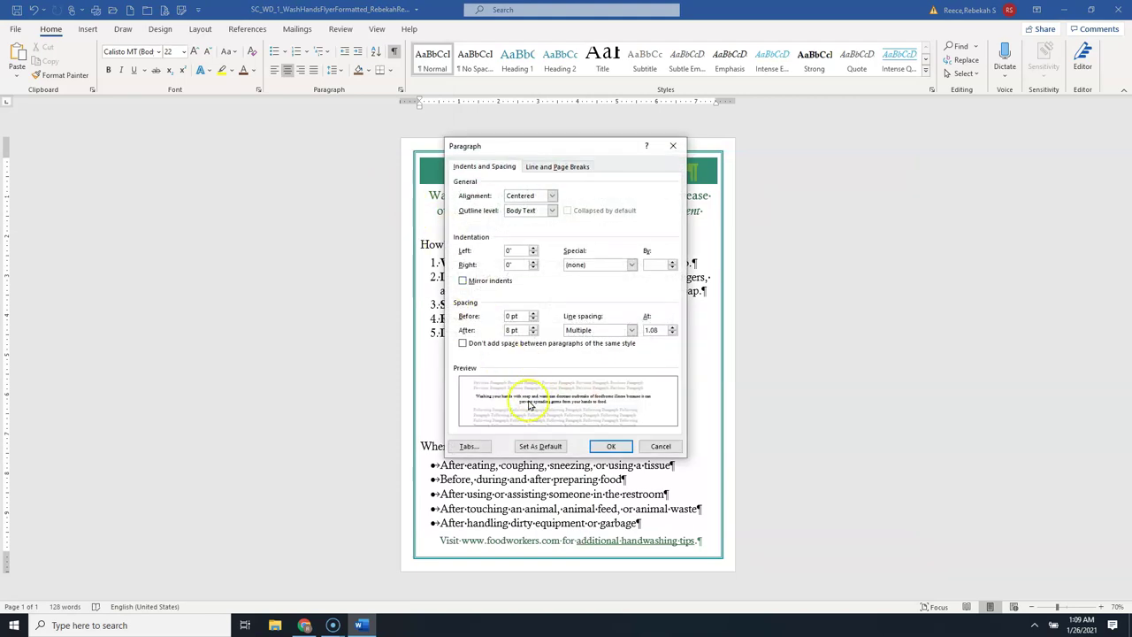
pyautogui.click(663, 447)
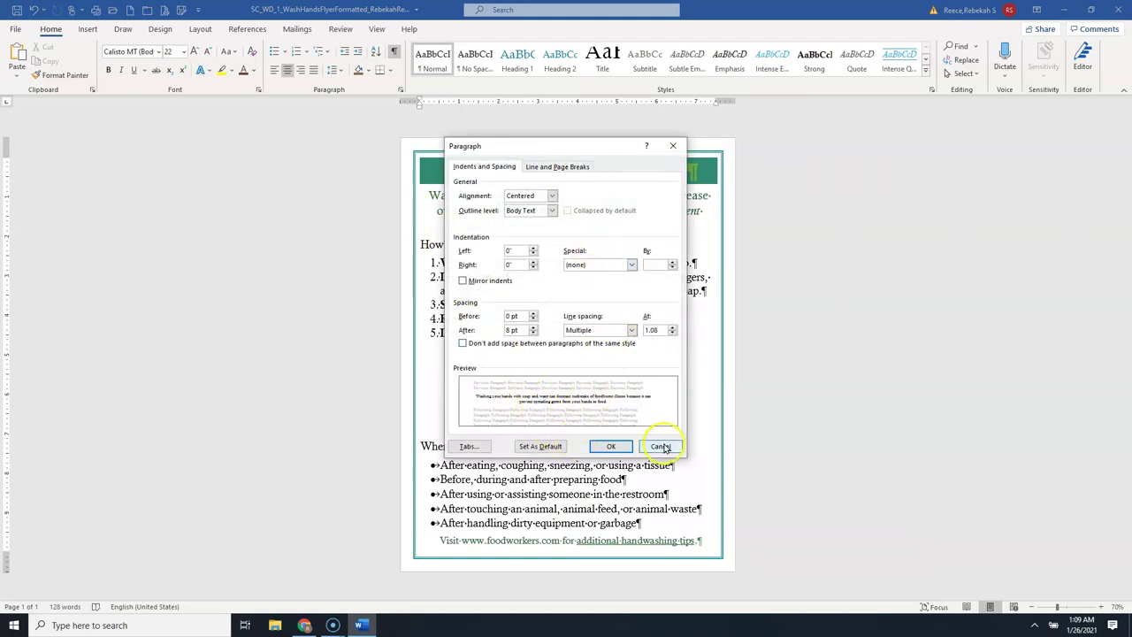
pyautogui.click(333, 70)
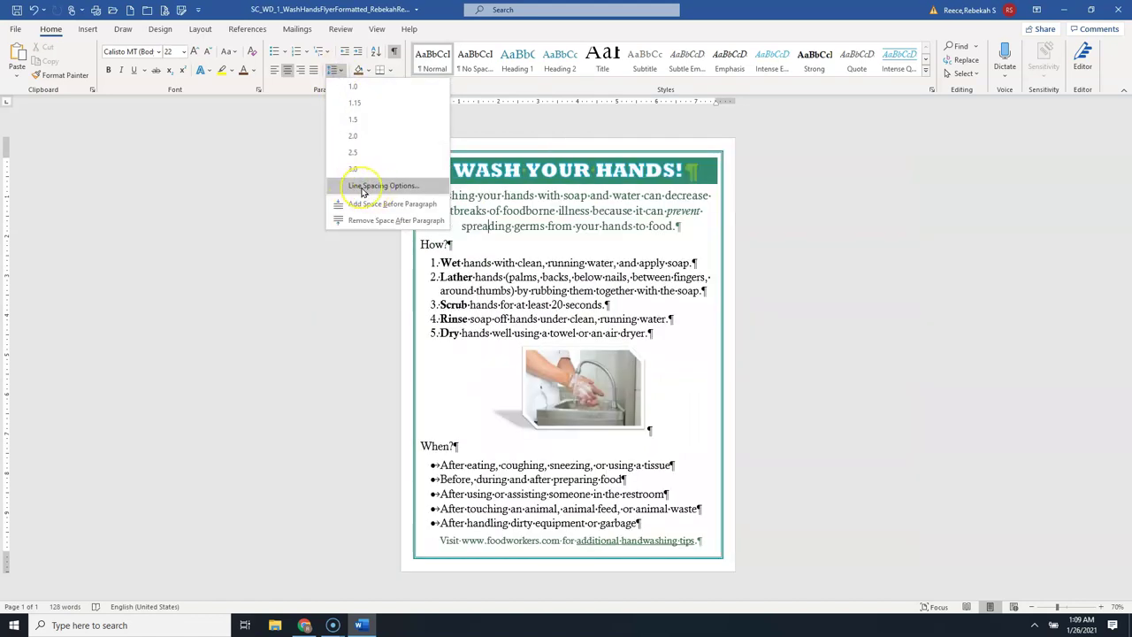
pyautogui.click(362, 186)
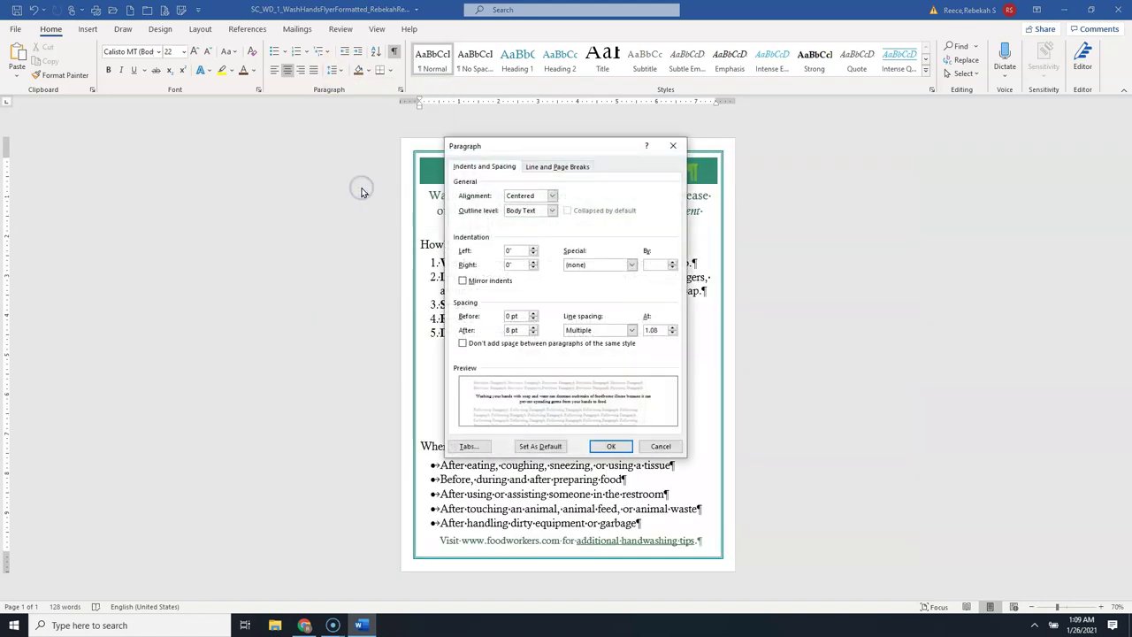
pyautogui.click(550, 446)
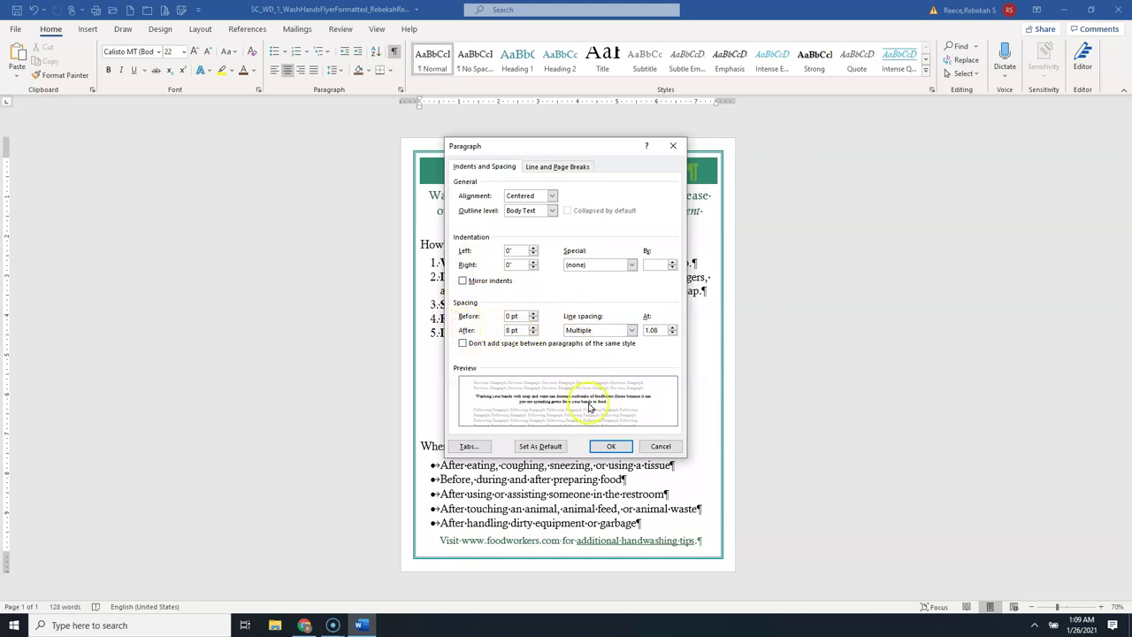
pyautogui.click(661, 446)
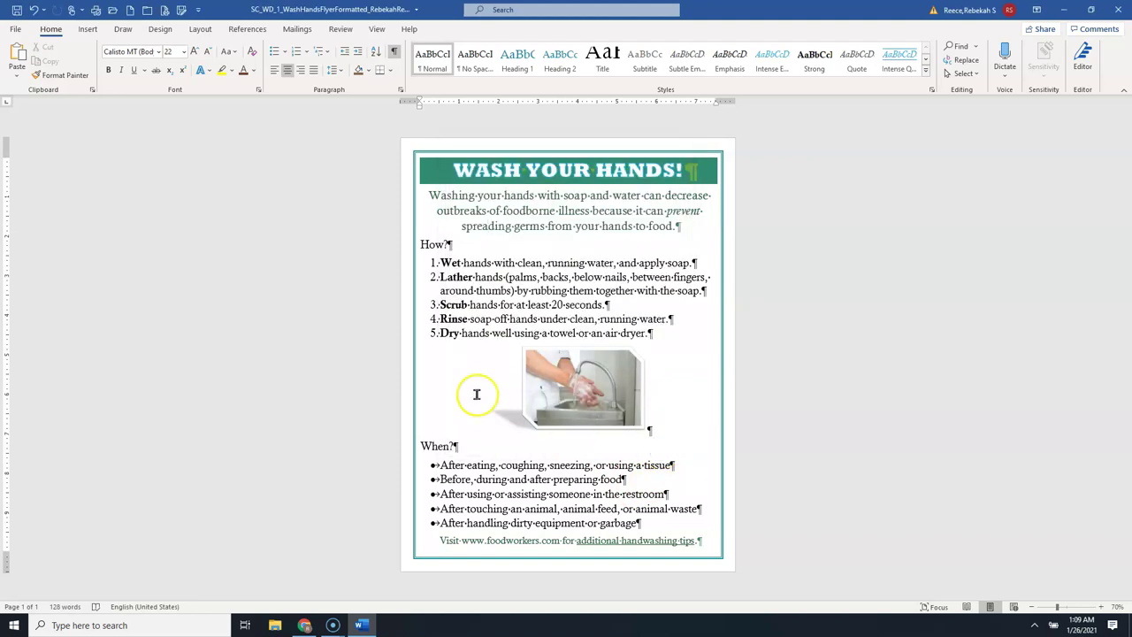
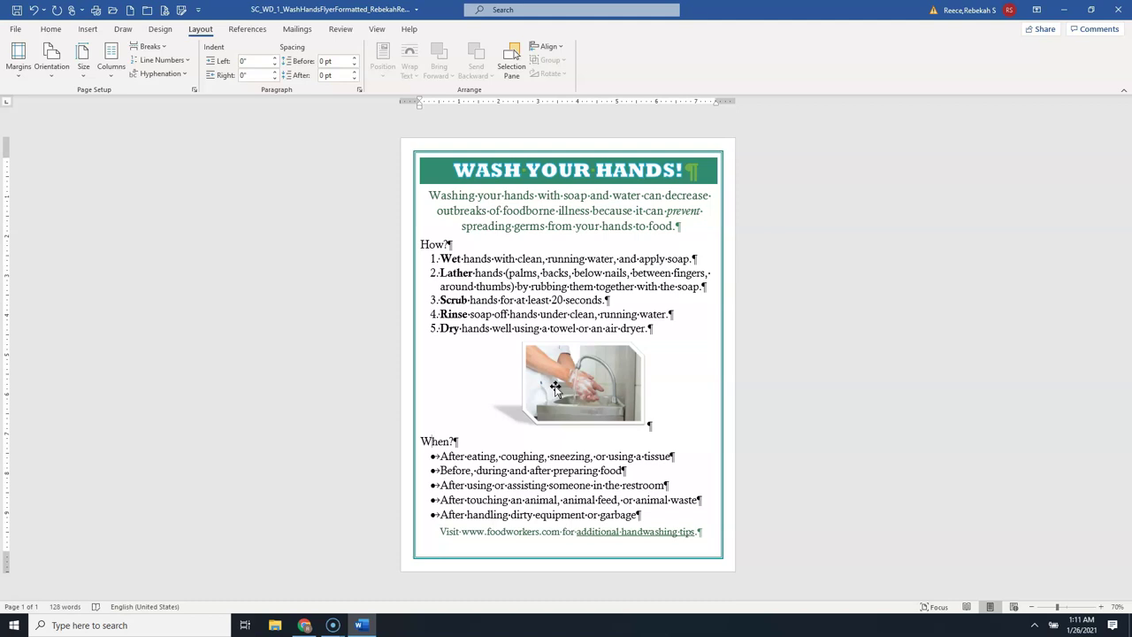
# - Set the spacing before the last paragraph, with the handwashing tips link, to 12 pt
pyautogui.click(524, 535)
pyautogui.click(565, 533)
pyautogui.click(355, 57)
pyautogui.click(354, 57)
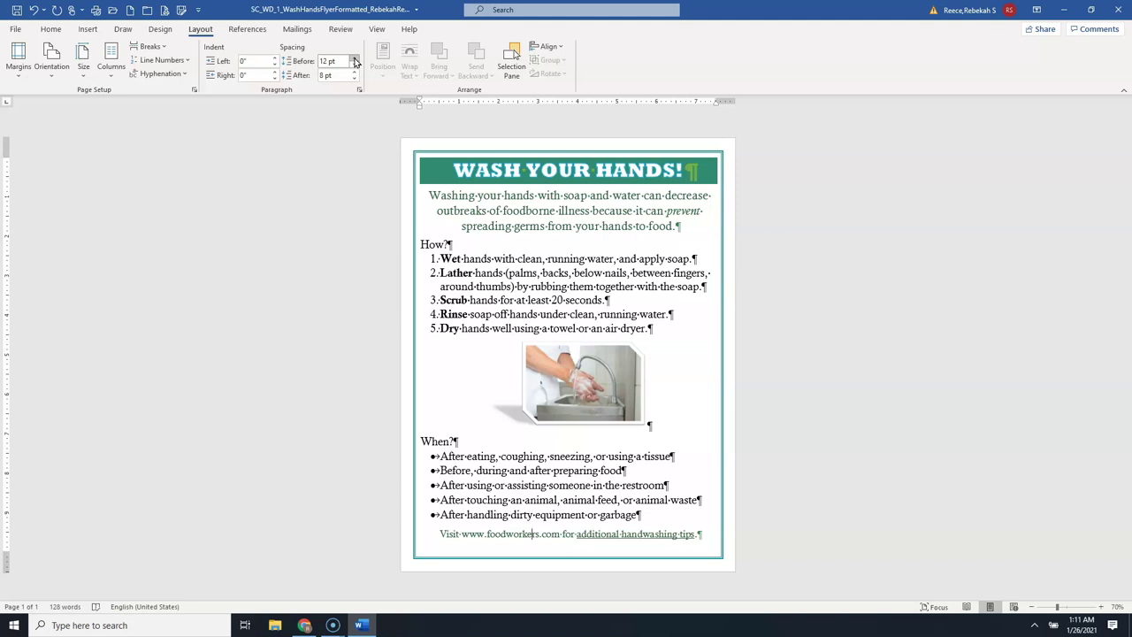
pyautogui.click(345, 60)
# - Review the flyer's file information and the summary in its advanced document properties, and return to the document
pyautogui.click(15, 29)
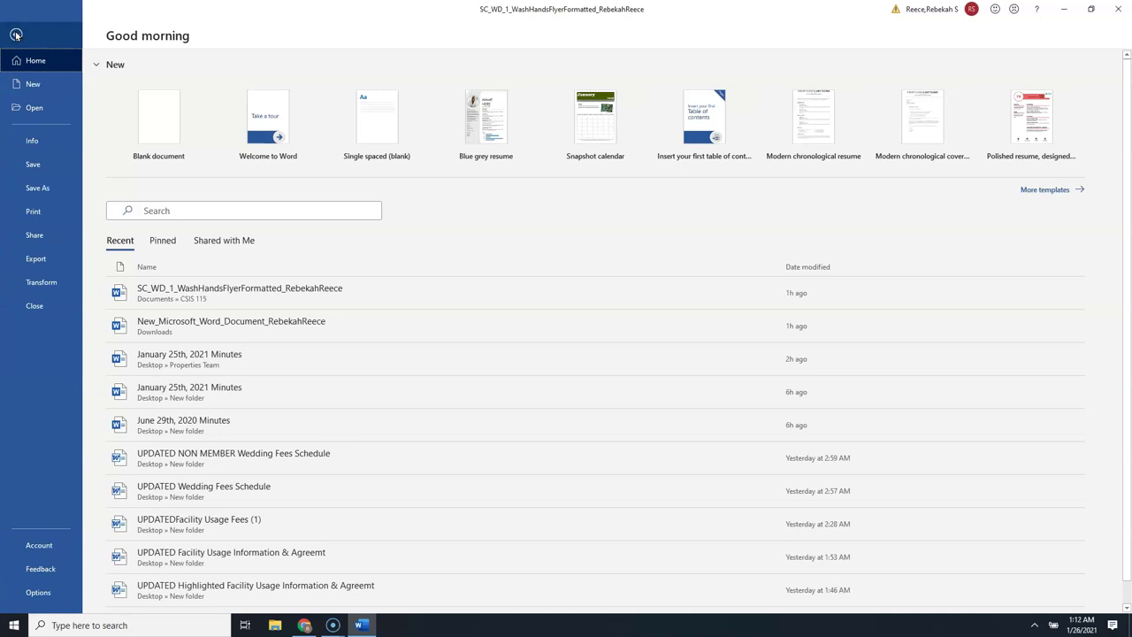
pyautogui.click(30, 140)
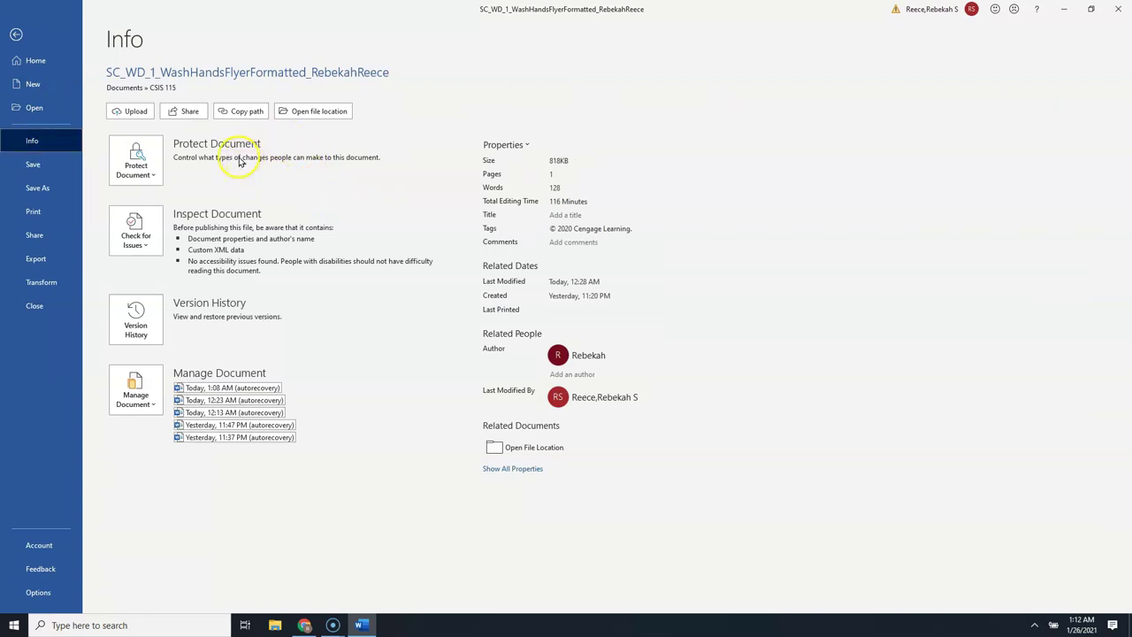
pyautogui.click(524, 145)
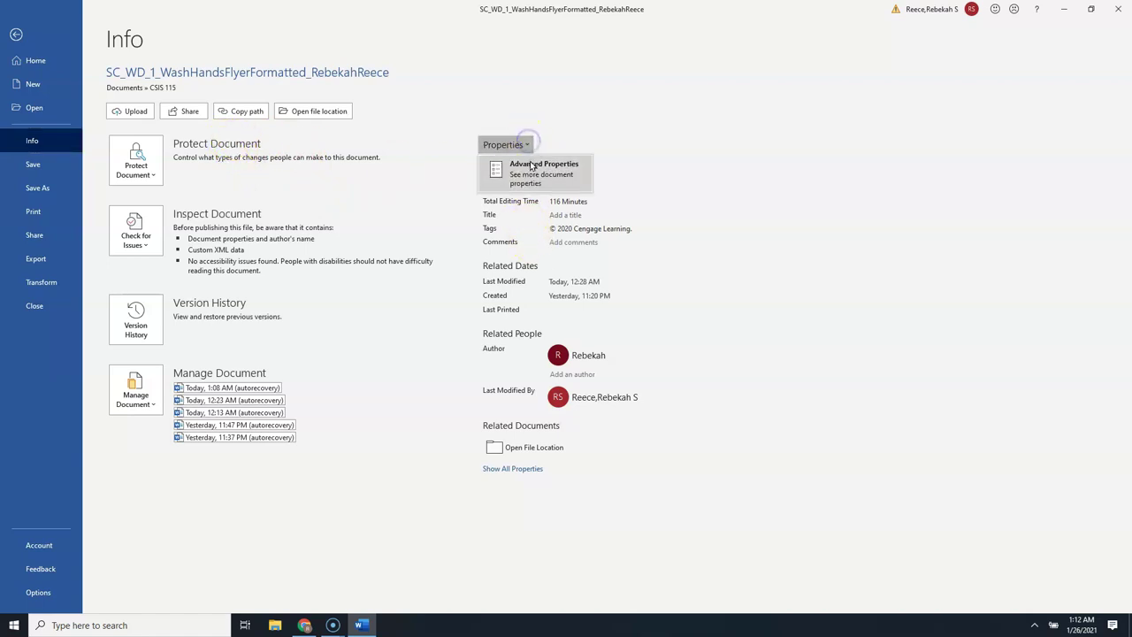
pyautogui.click(529, 175)
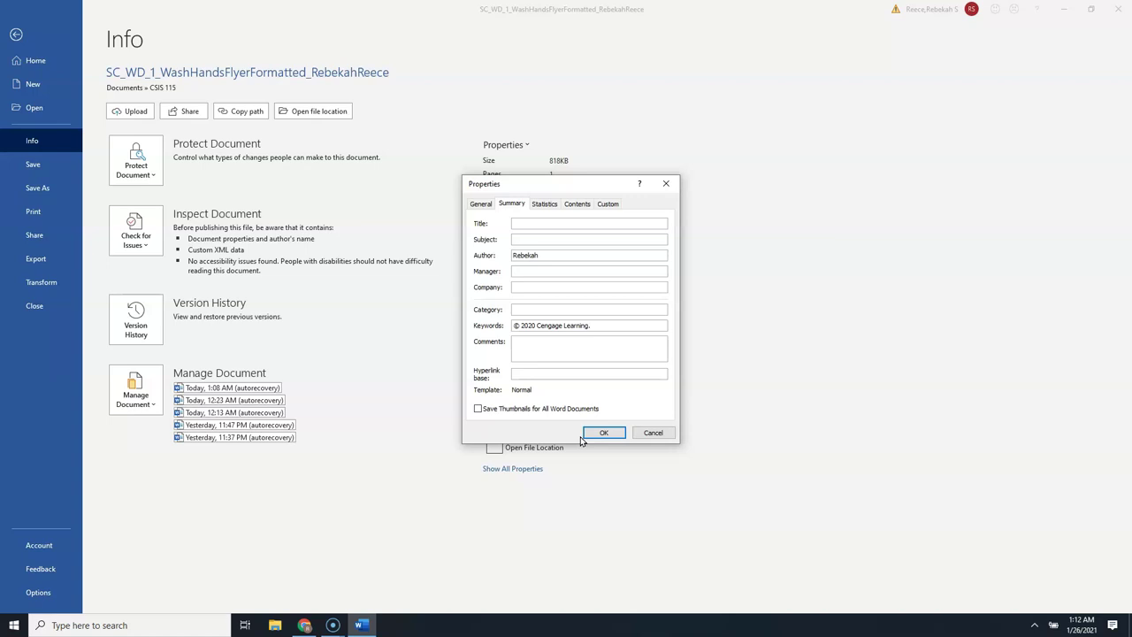
pyautogui.click(653, 431)
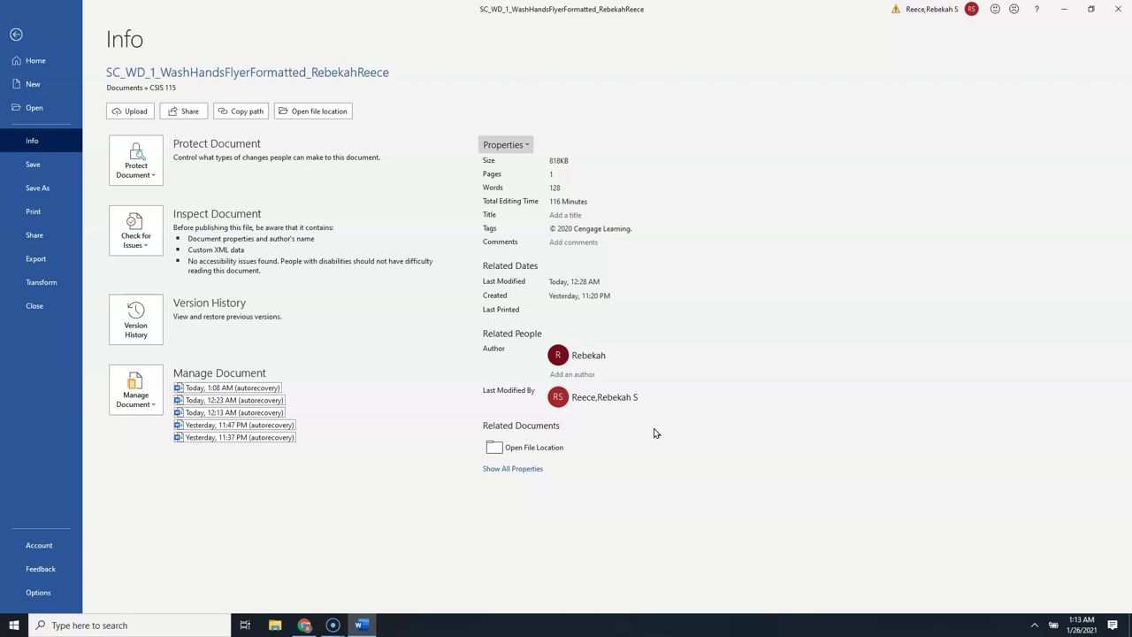
pyautogui.click(670, 435)
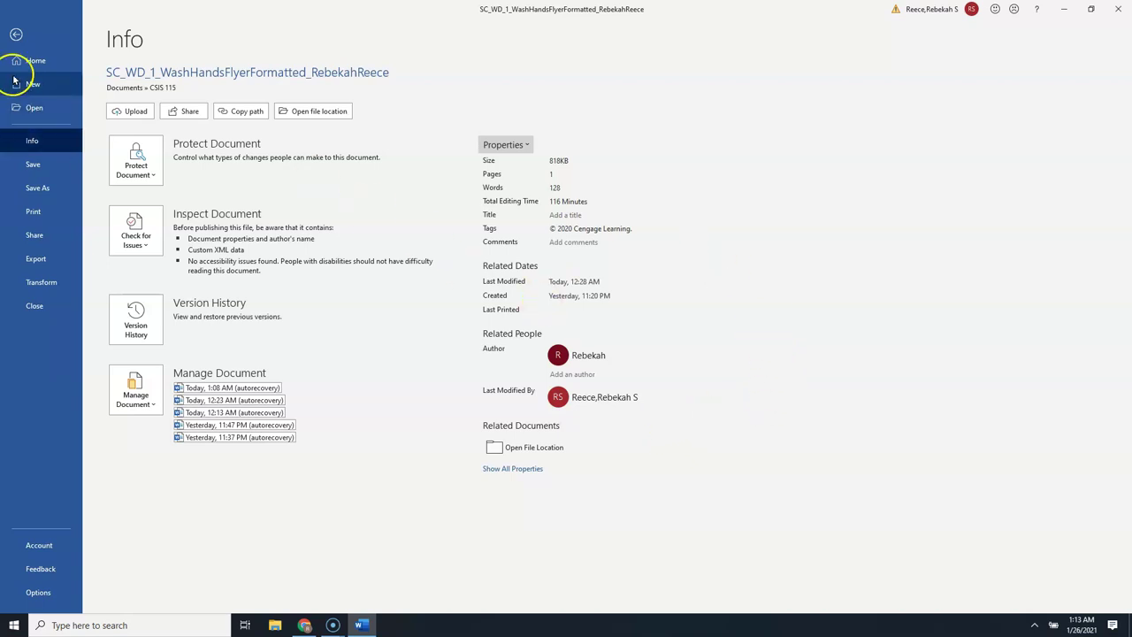
pyautogui.click(16, 33)
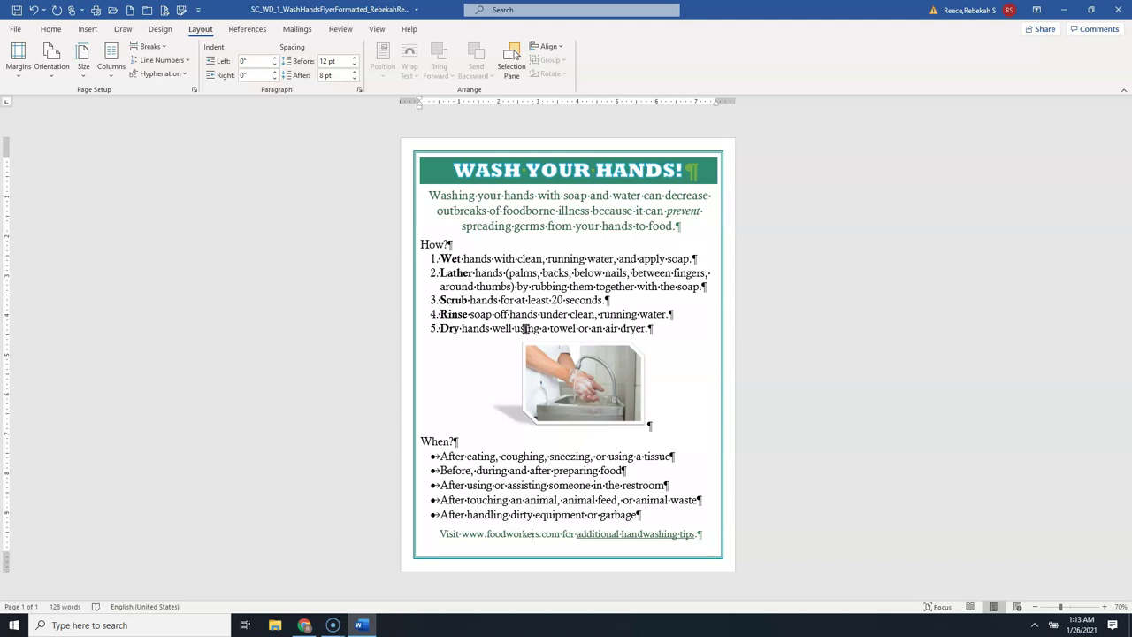
# - Insert the word "then" before "apply soap" in the first numbered list item
pyautogui.click(559, 328)
pyautogui.click(686, 276)
pyautogui.write('rgw')
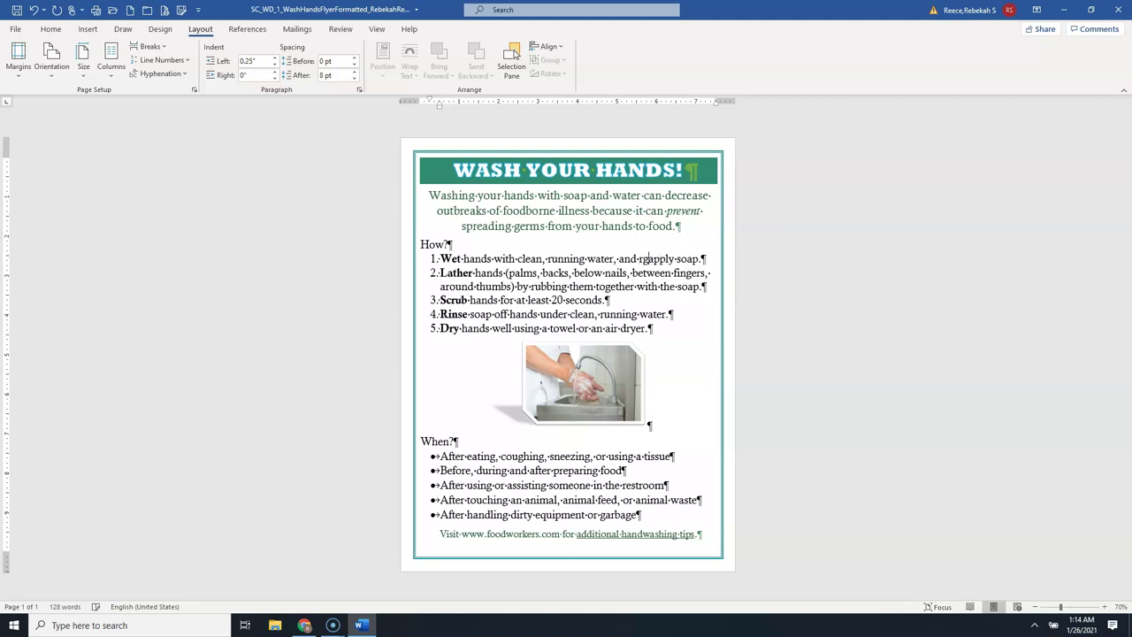
pyautogui.press('BackSpace')
pyautogui.press('BackSpace')
pyautogui.press('BackSpace')
pyautogui.write('then')
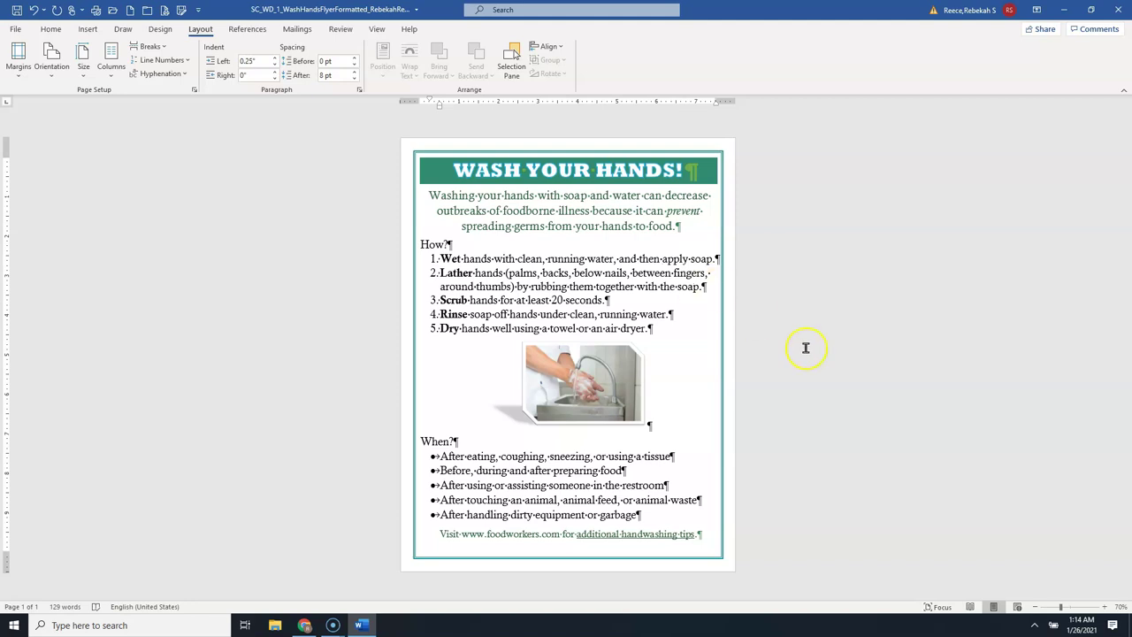
# - Move the bulleted item "Before, during and after preparing food" to the beginning of the list under "When?"
pyautogui.click(1105, 606)
pyautogui.click(1104, 607)
pyautogui.click(1105, 607)
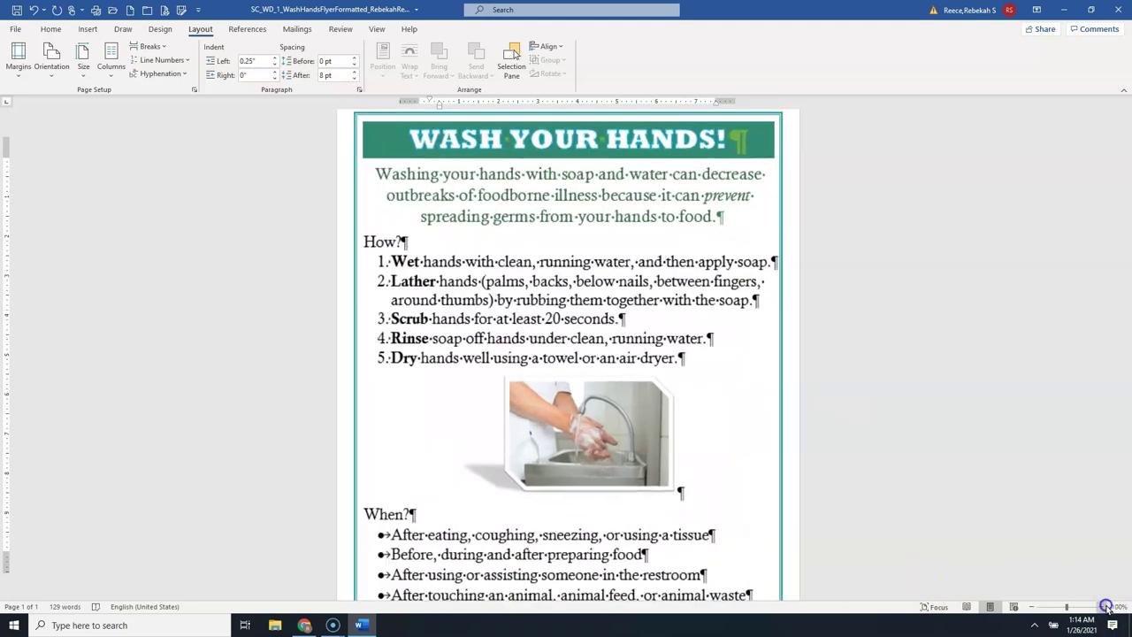
pyautogui.click(1105, 607)
pyautogui.click(1104, 606)
pyautogui.click(1105, 606)
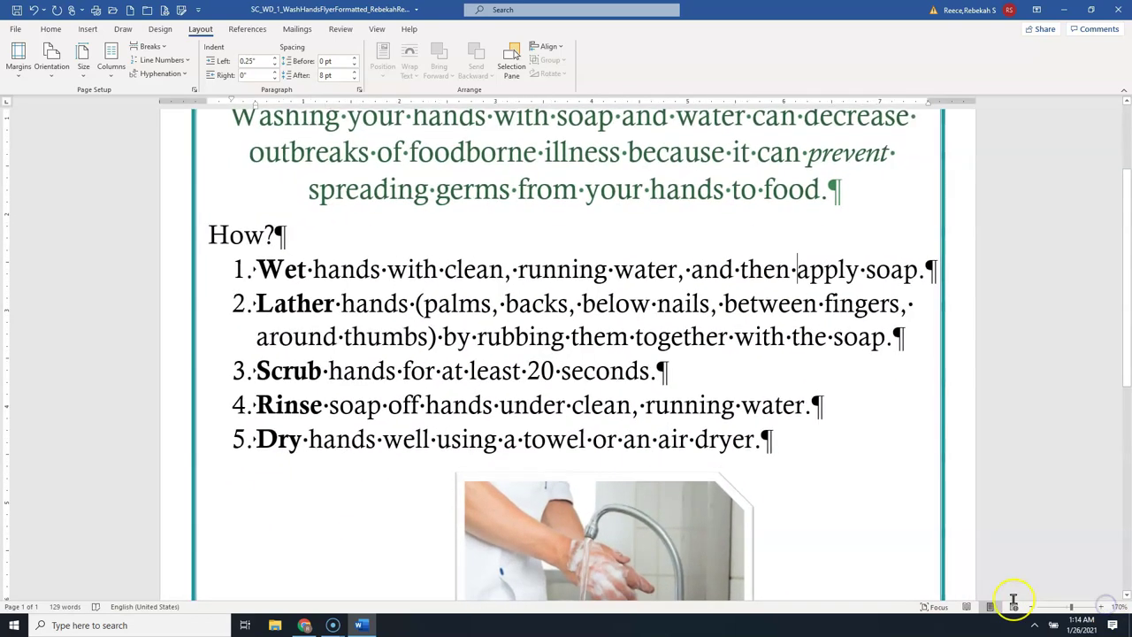
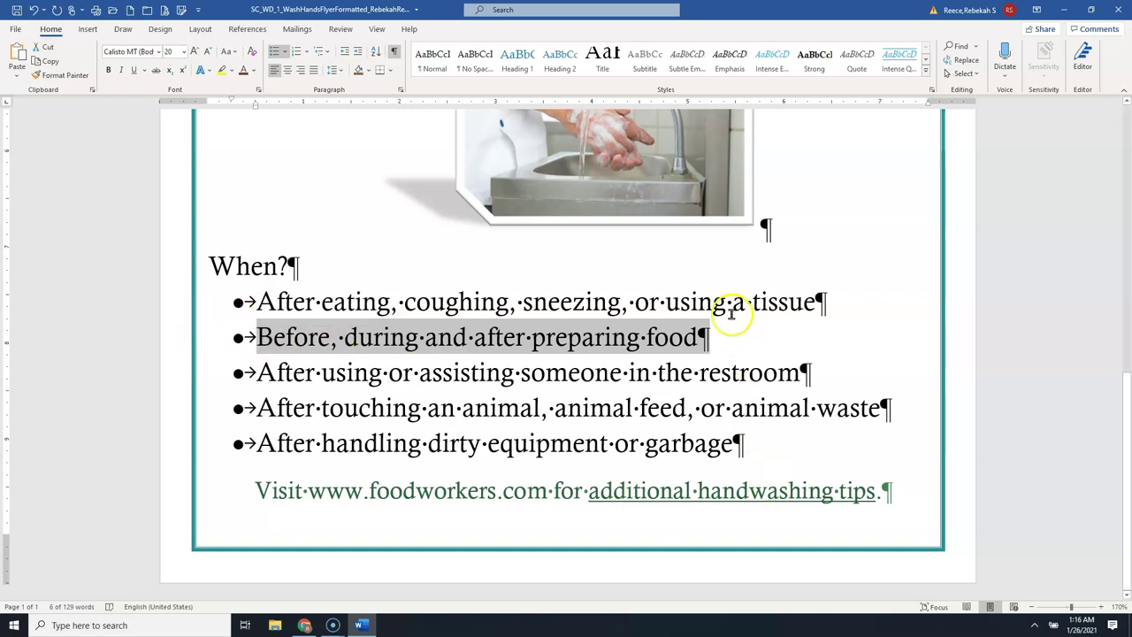
pyautogui.moveTo(705, 341); pyautogui.dragTo(252, 340)
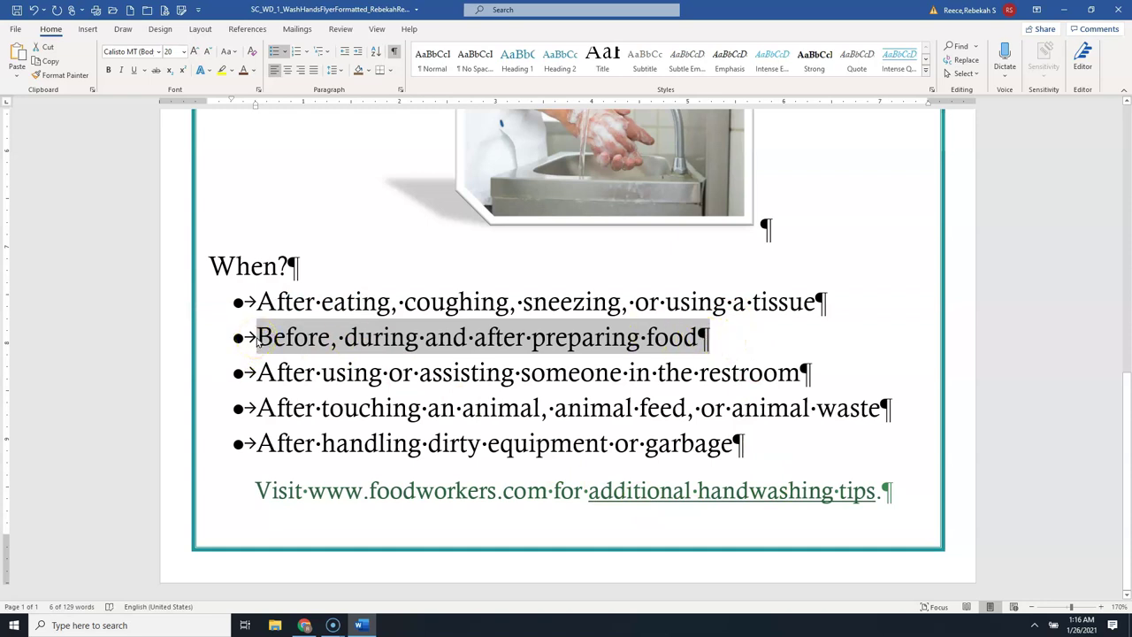
pyautogui.moveTo(257, 339); pyautogui.dragTo(359, 345)
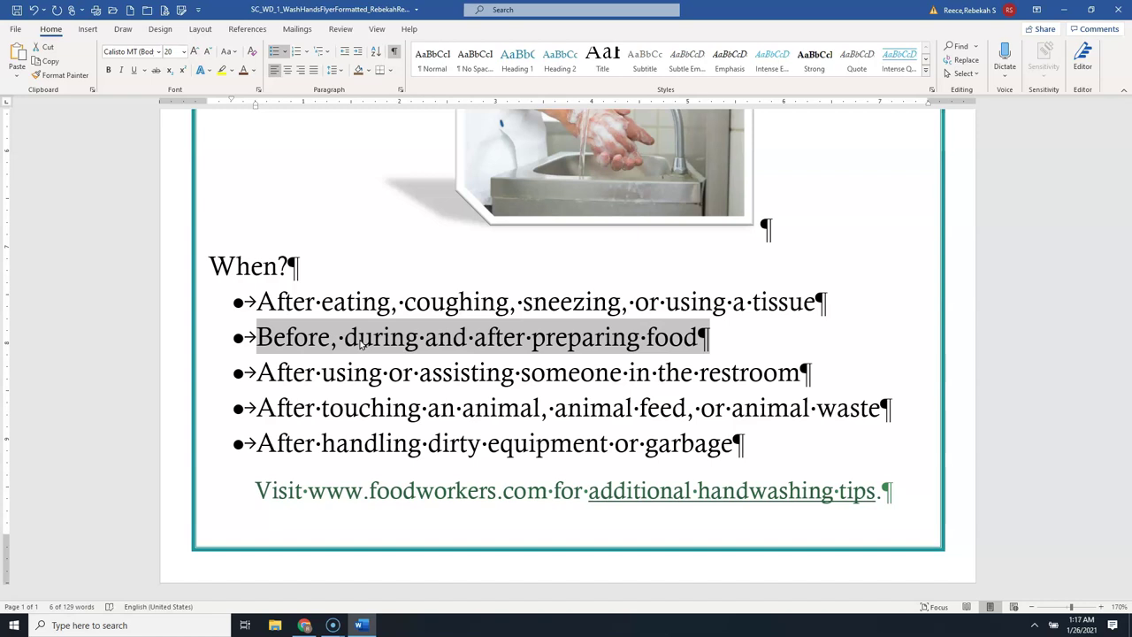
pyautogui.moveTo(353, 339); pyautogui.dragTo(267, 311)
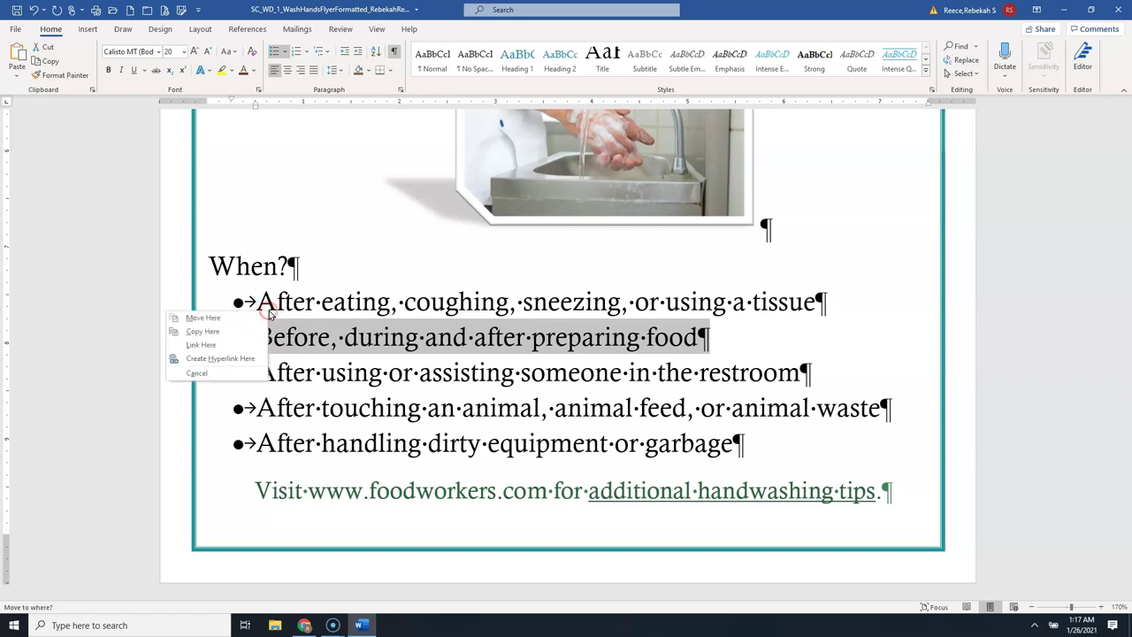
pyautogui.click(220, 321)
pyautogui.click(396, 336)
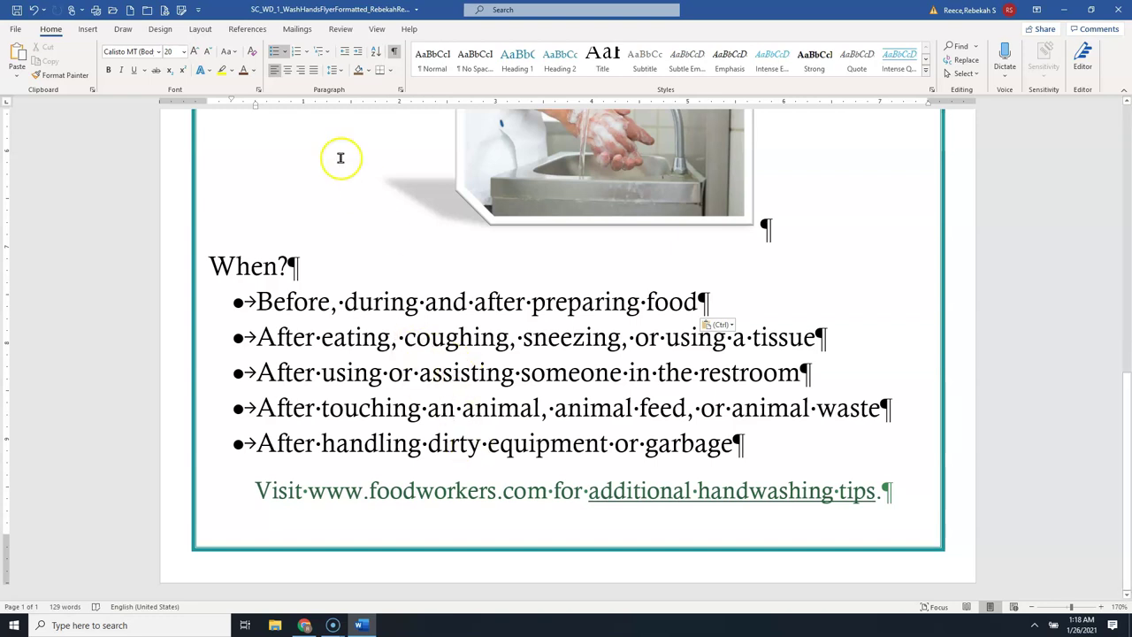
# - Save the revised flyer under its existing name and close the document
pyautogui.click(17, 10)
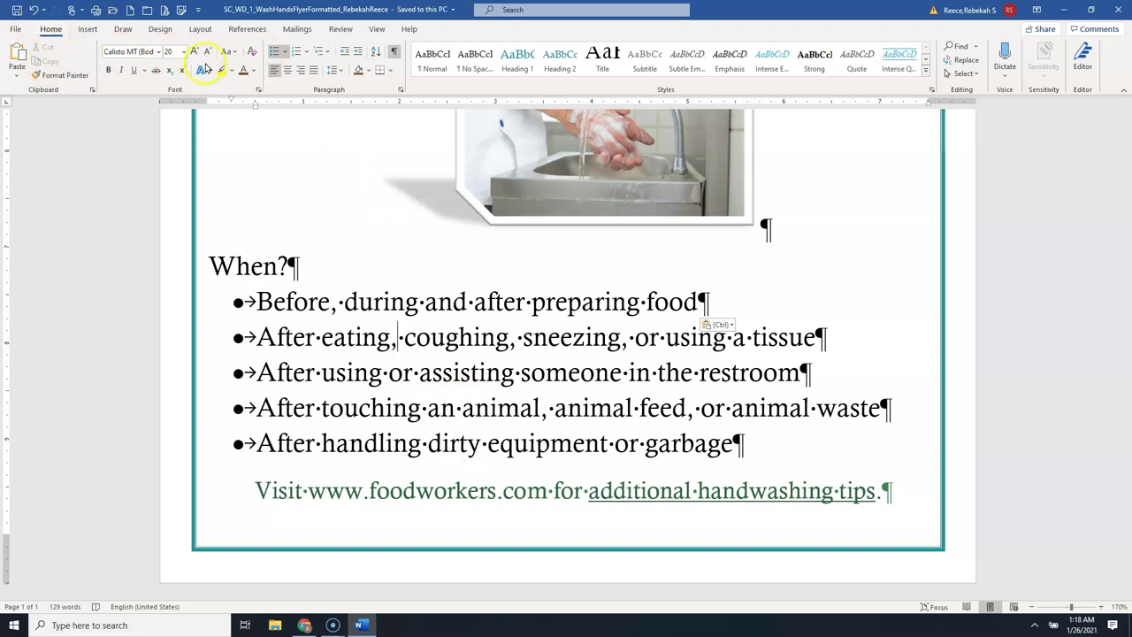
pyautogui.click(726, 74)
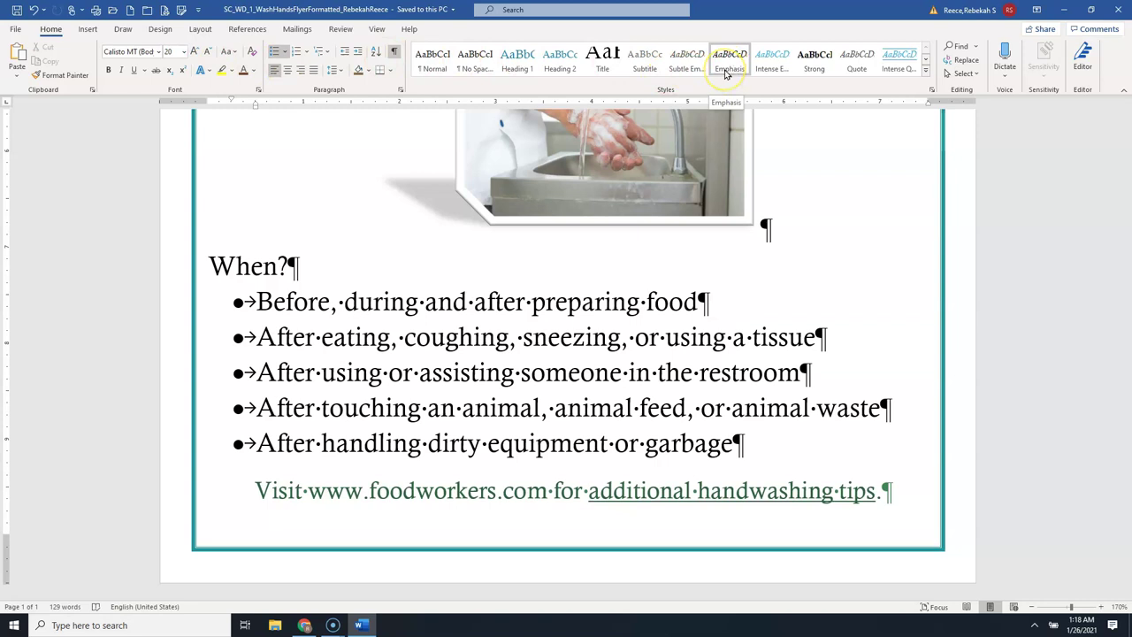
pyautogui.click(838, 71)
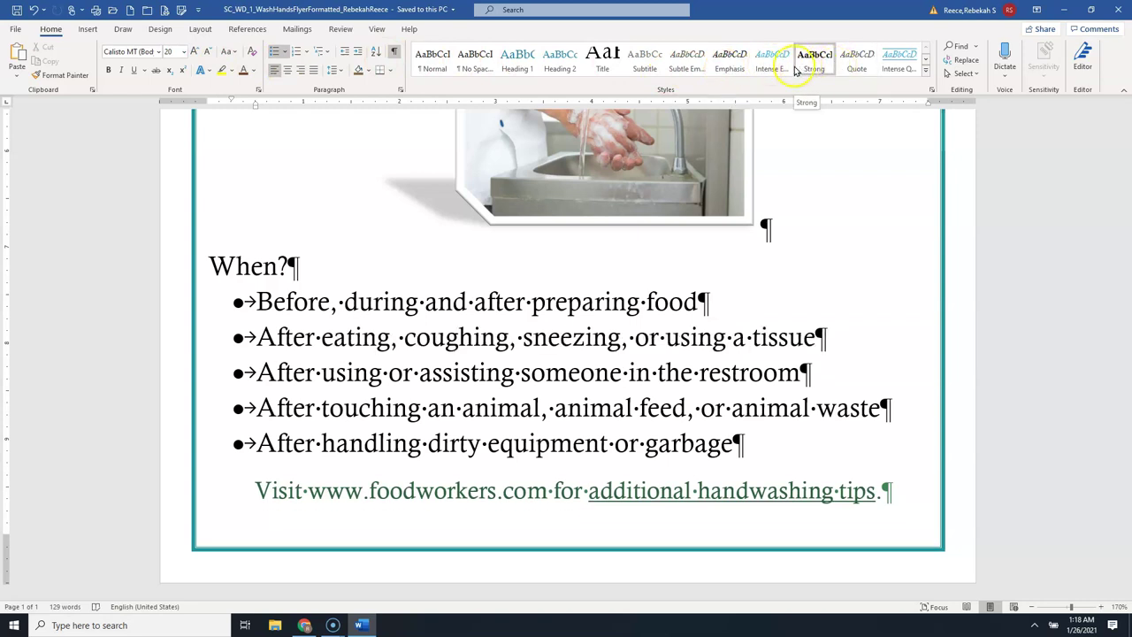
pyautogui.click(739, 74)
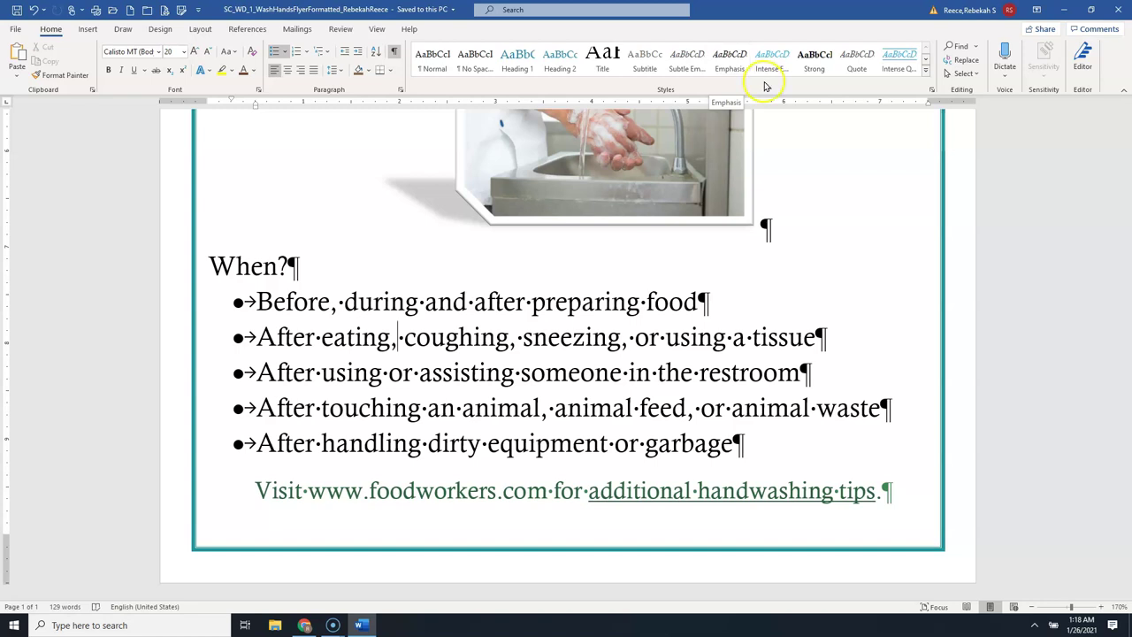
pyautogui.click(17, 29)
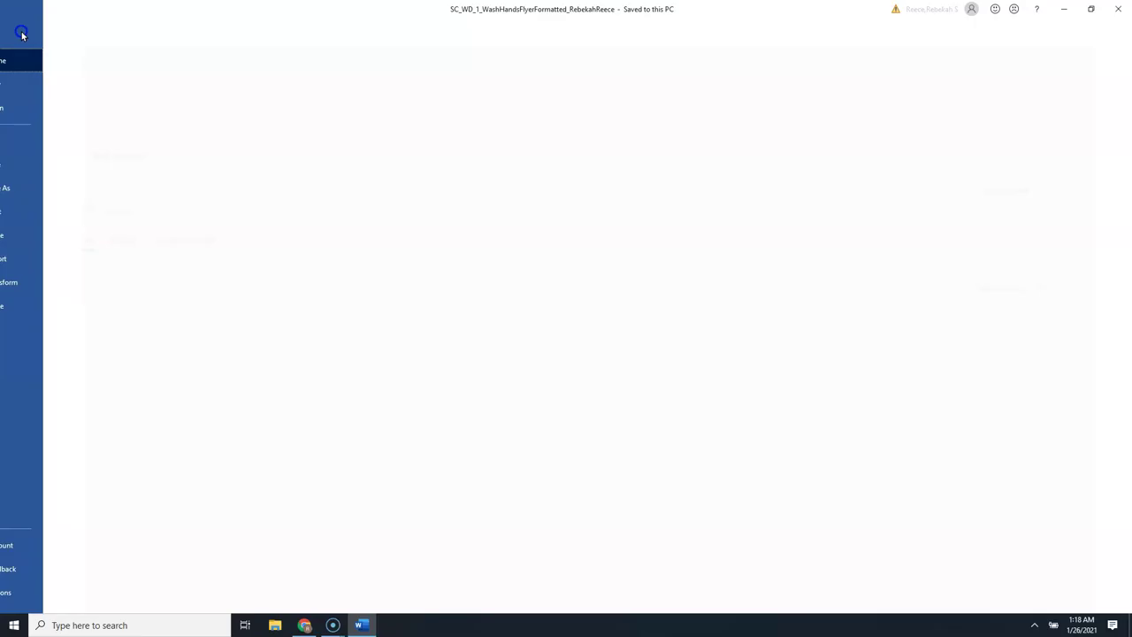
pyautogui.click(24, 319)
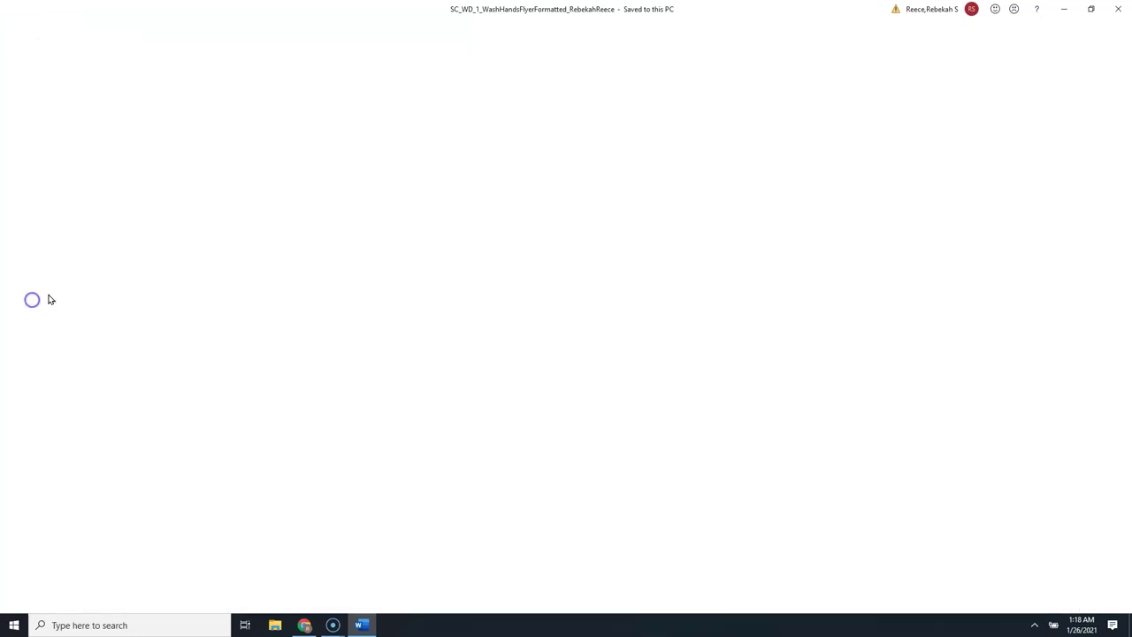
# - Switch to the MindTap course in Chrome and start the Word Module 1 SAM Textbook Project assignment
pyautogui.click(1064, 10)
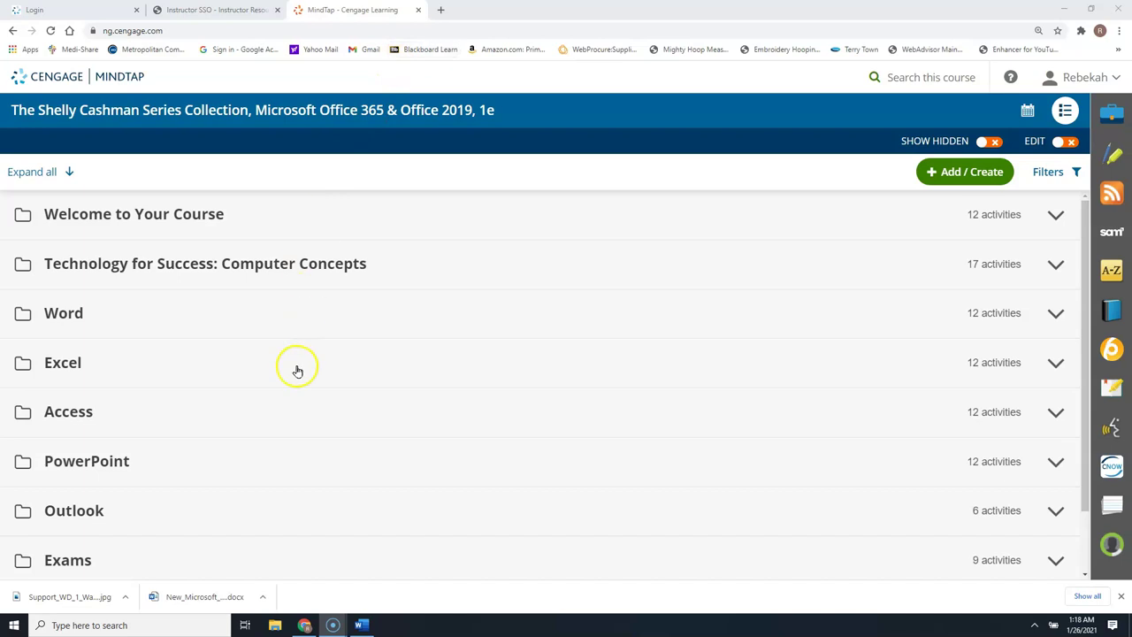
pyautogui.click(58, 316)
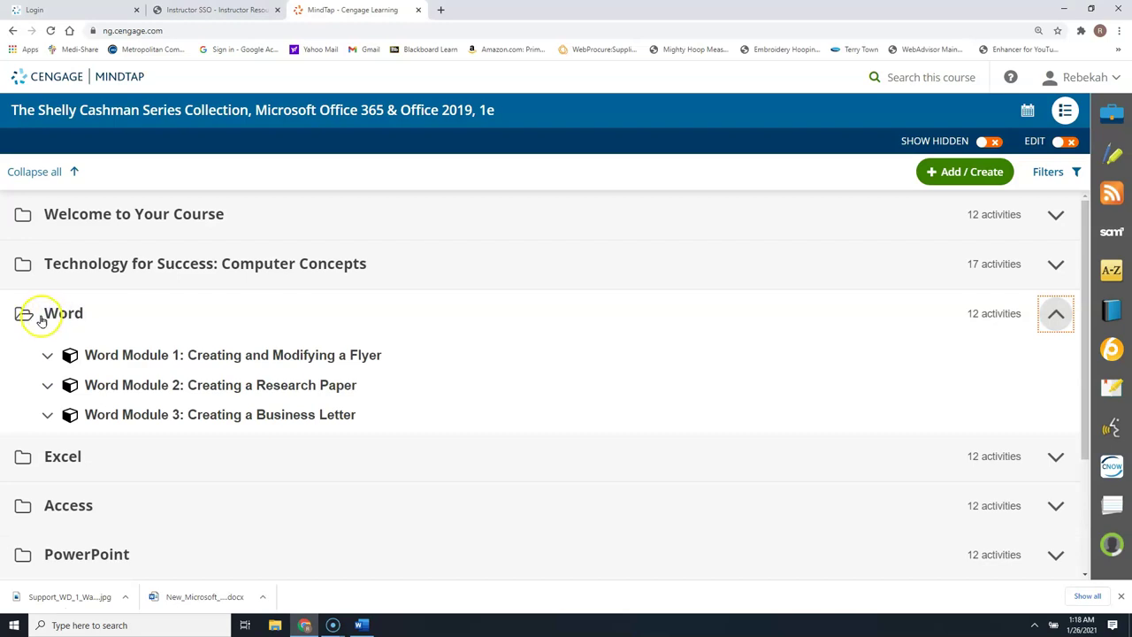
pyautogui.click(137, 355)
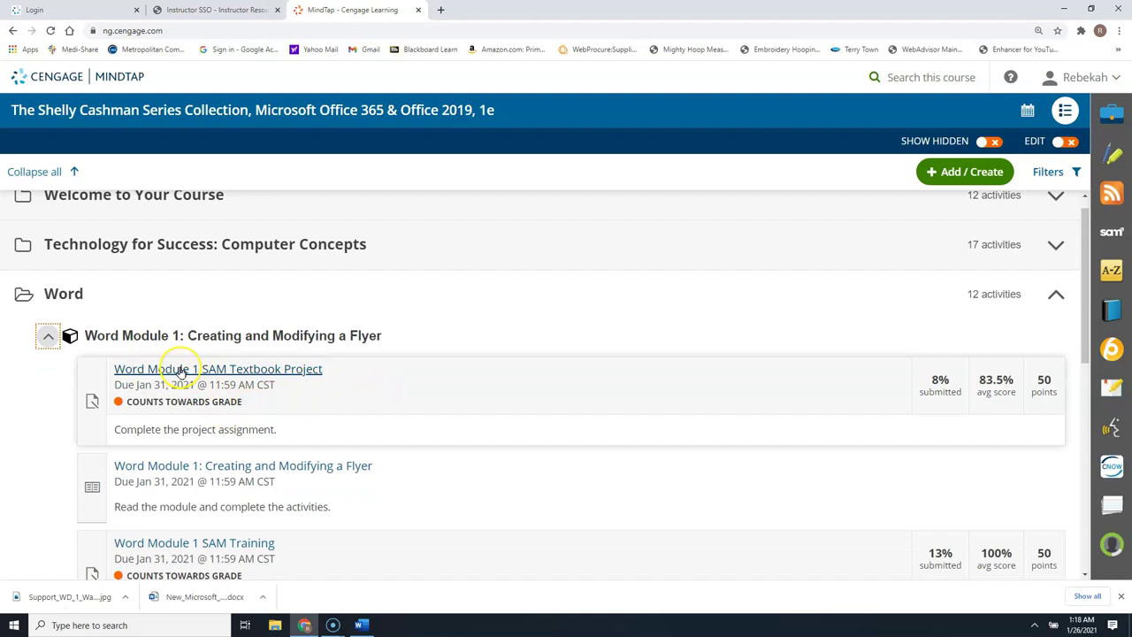
pyautogui.click(180, 371)
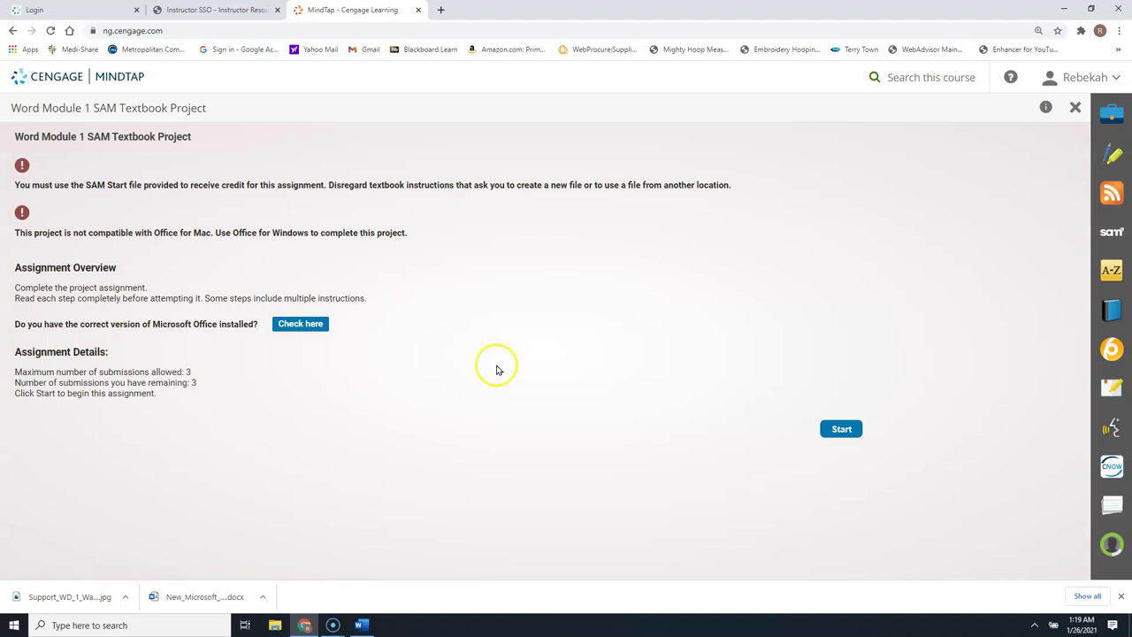
pyautogui.click(842, 433)
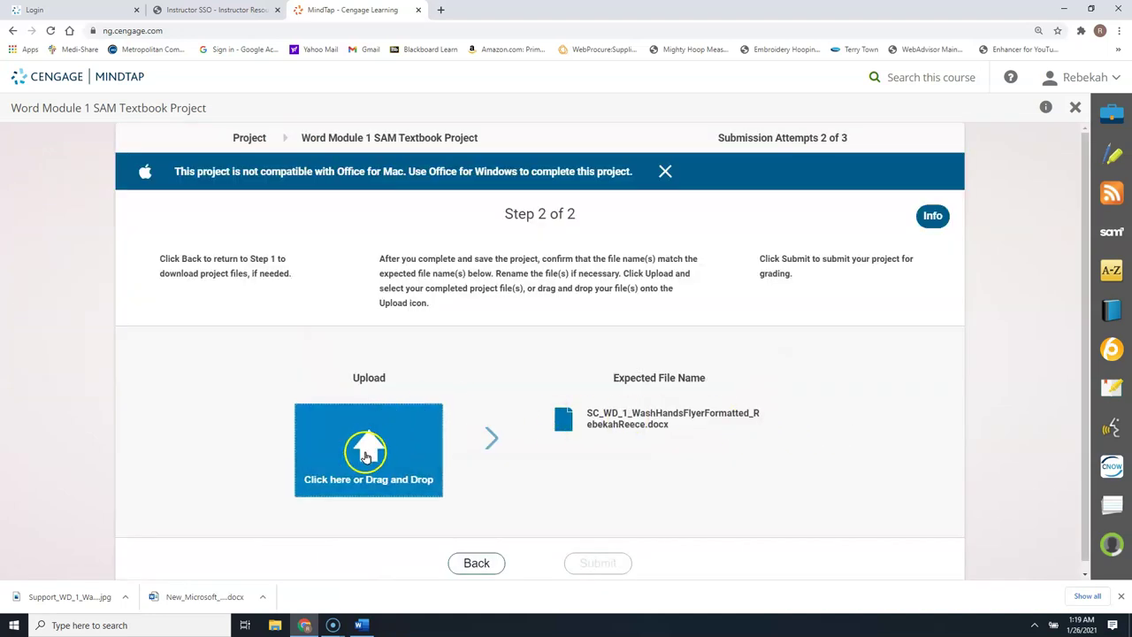
# - Upload the completed SC_WD_1_WashHandsFlyerFormatted document from the CSIS 115 folder in Documents to the assignment
pyautogui.click(367, 442)
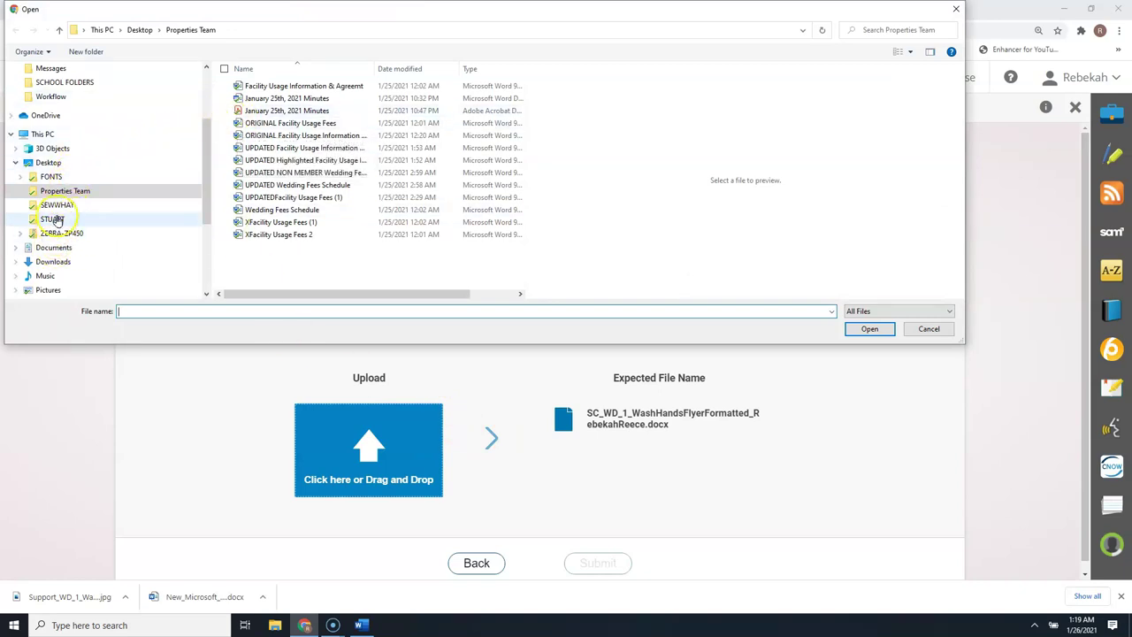
pyautogui.click(63, 82)
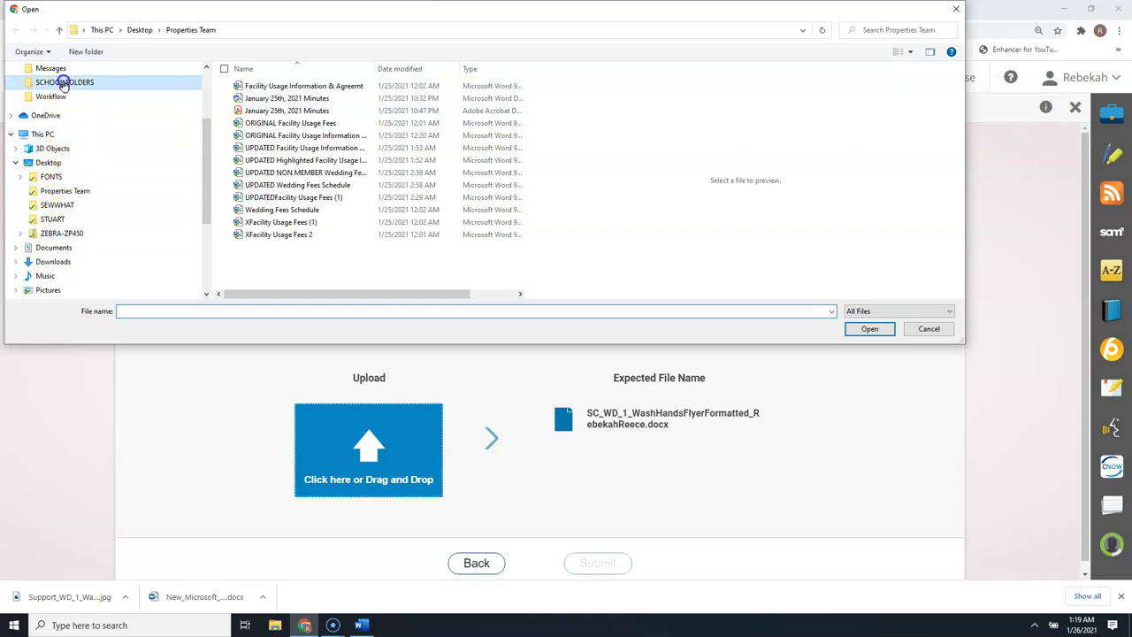
pyautogui.scroll(2, 63, 85)
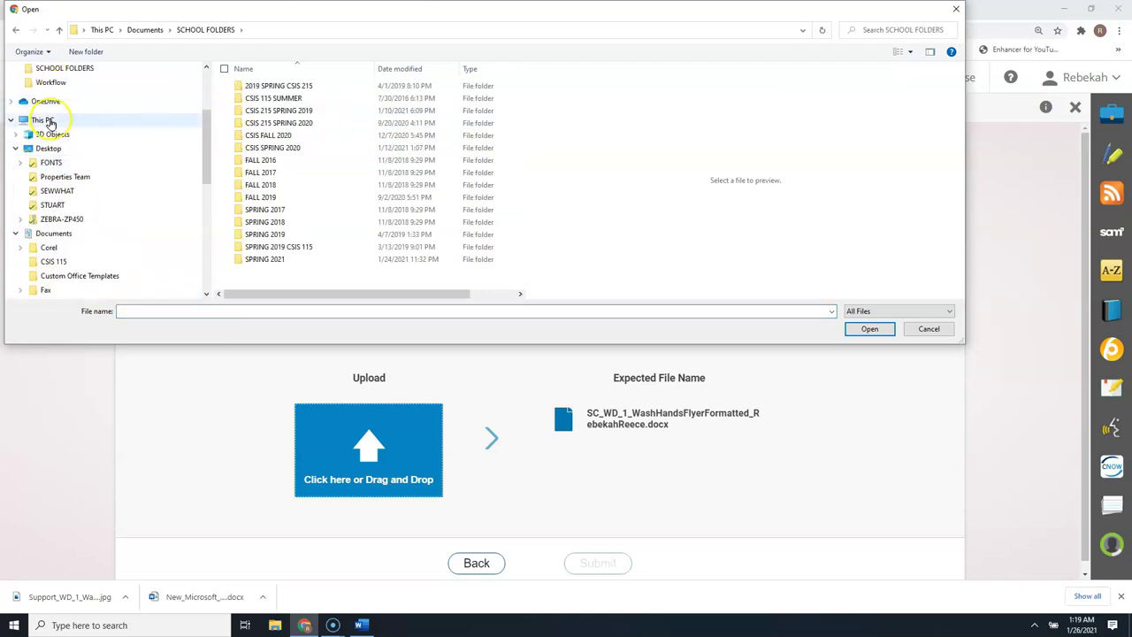
pyautogui.click(50, 149)
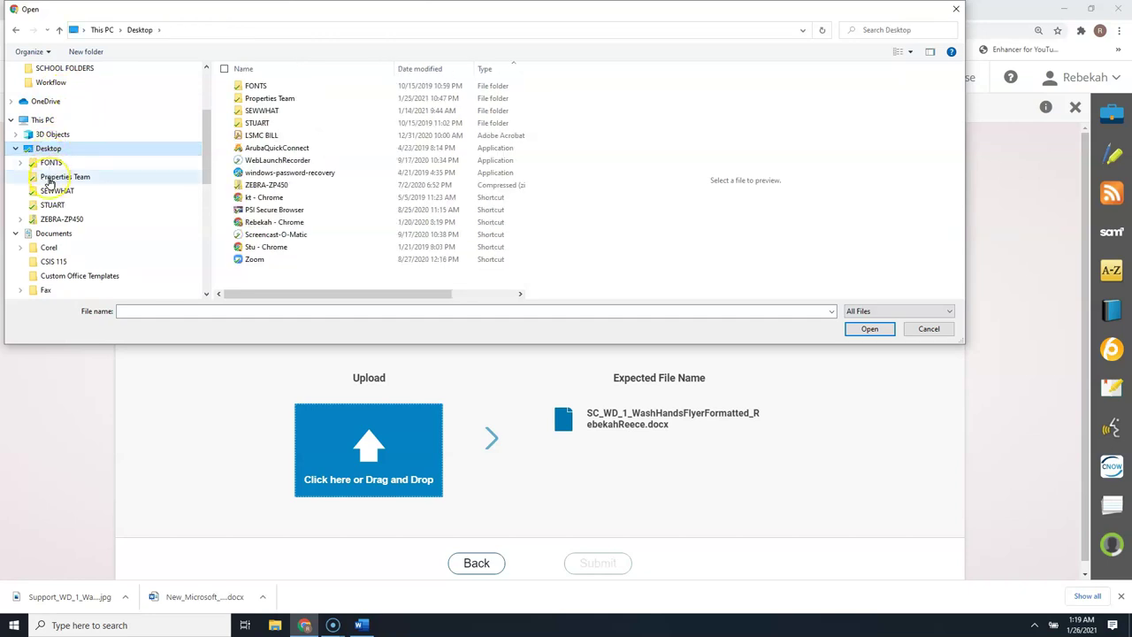
pyautogui.scroll(3, 51, 177)
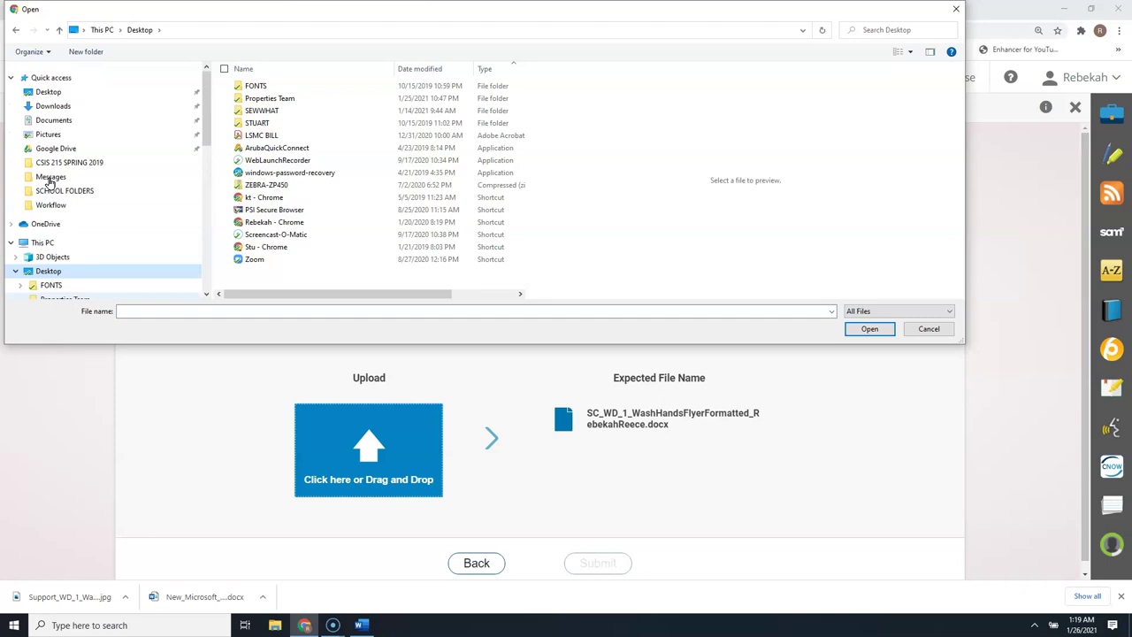
pyautogui.click(53, 119)
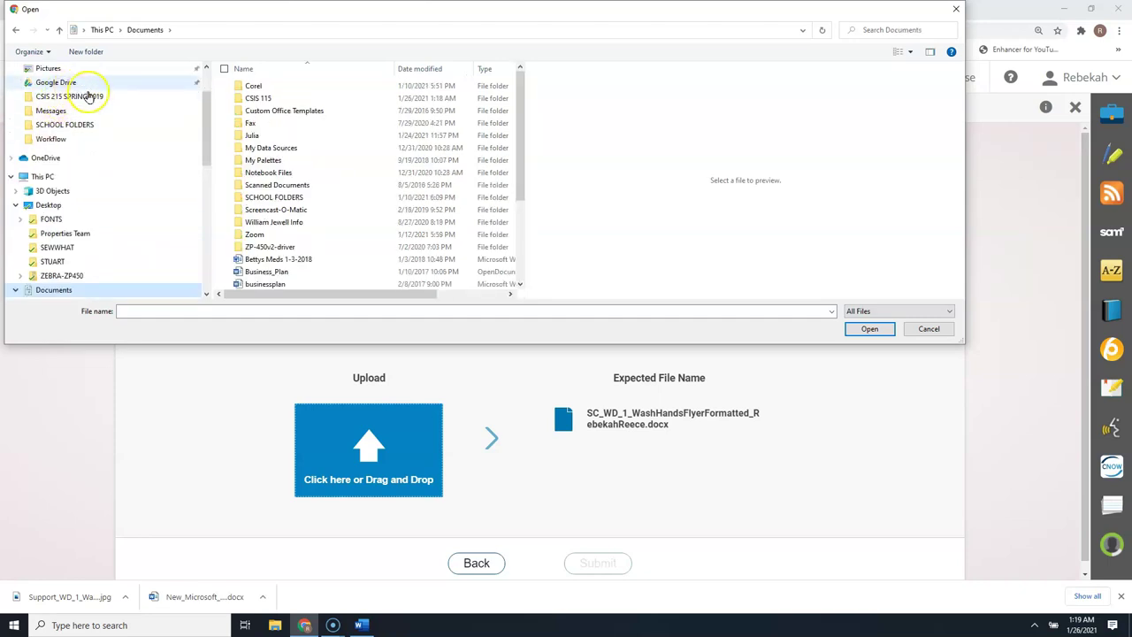
pyautogui.doubleClick(261, 98)
pyautogui.click(281, 86)
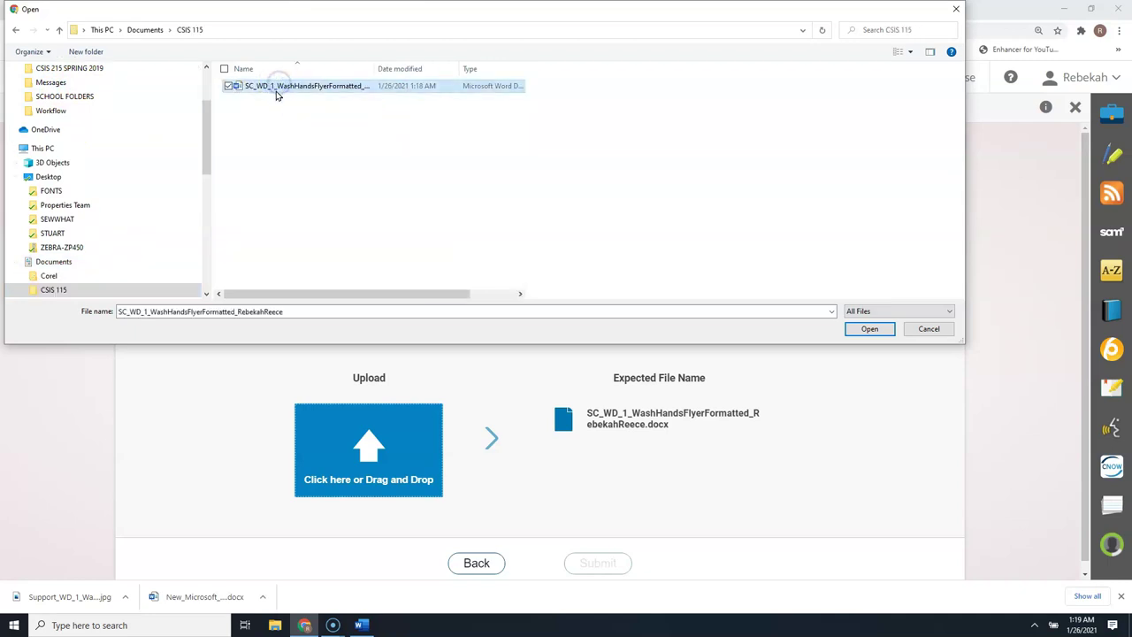
pyautogui.click(858, 329)
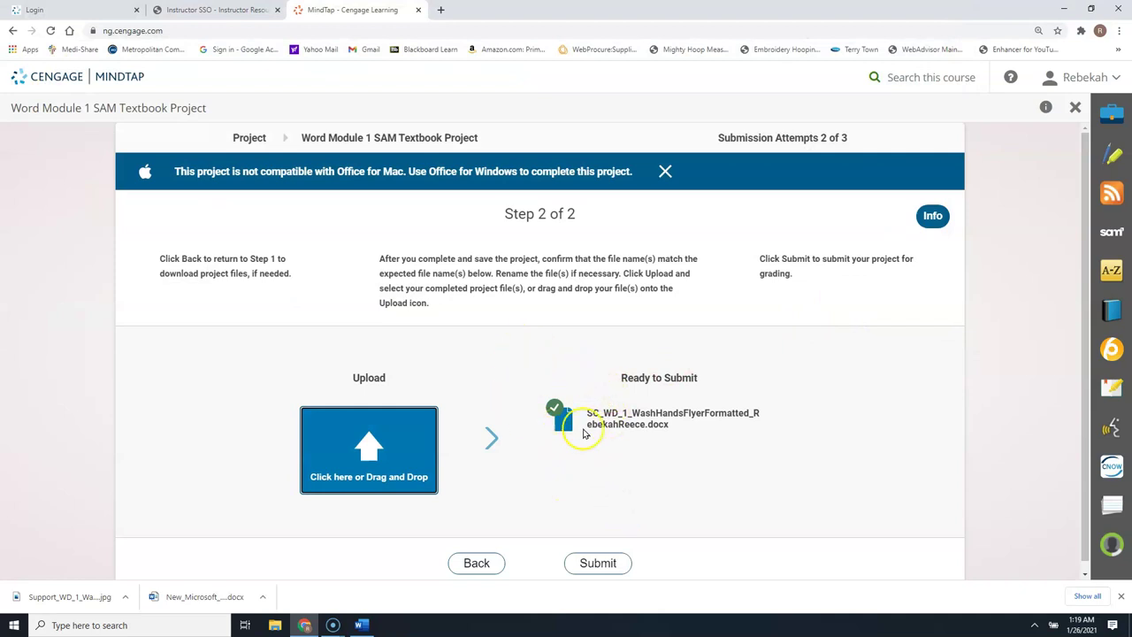
# - Submit the uploaded flyer project for grading
pyautogui.scroll(-1, 560, 400)
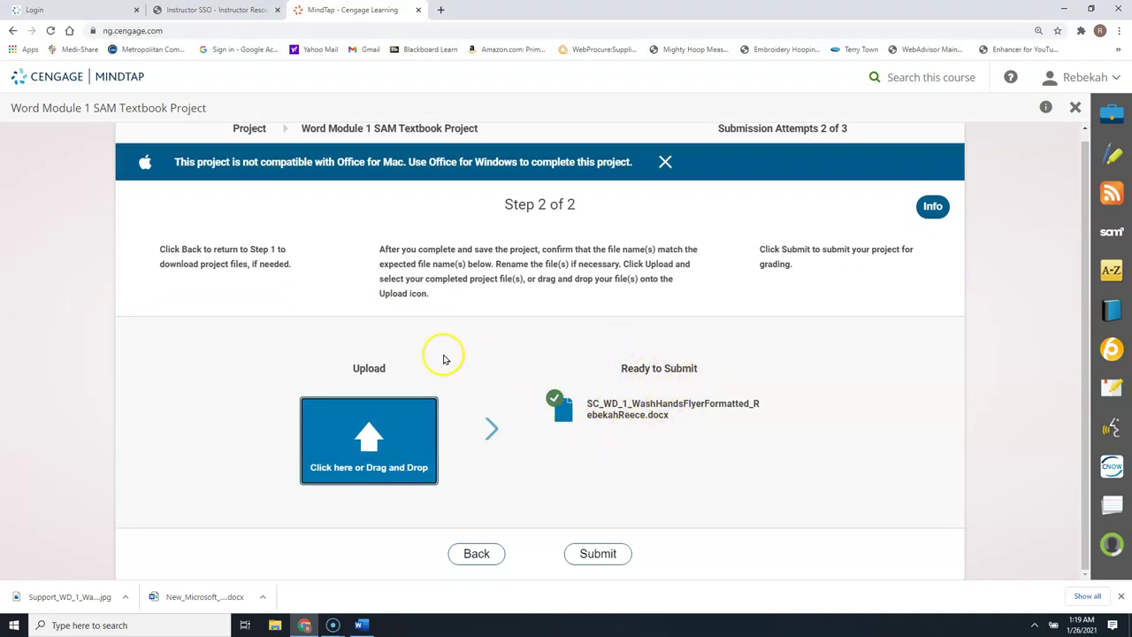
pyautogui.scroll(1, 447, 364)
pyautogui.scroll(-1, 456, 366)
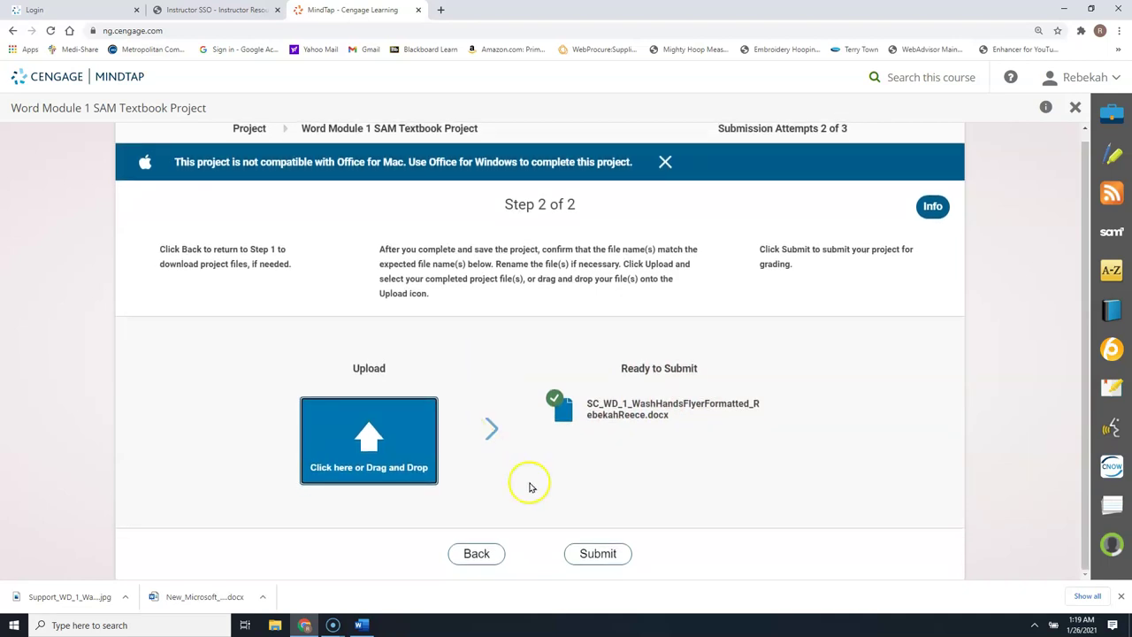
pyautogui.click(580, 554)
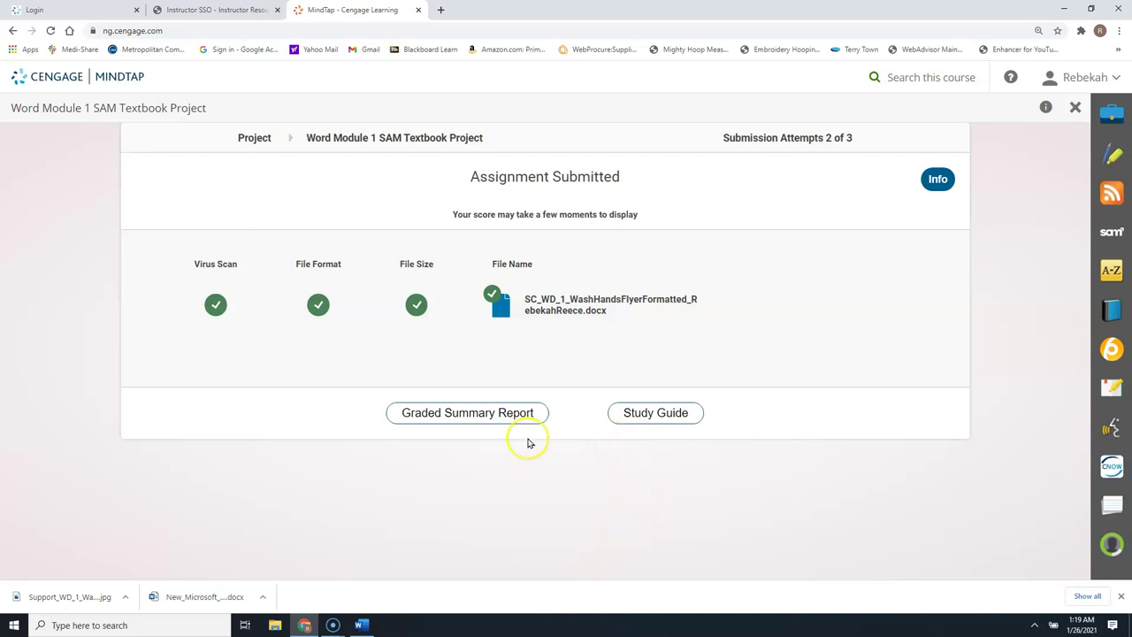
# - Save the Graded Summary Report as a Word document in the Downloads folder, keeping the suggested file name
pyautogui.click(431, 422)
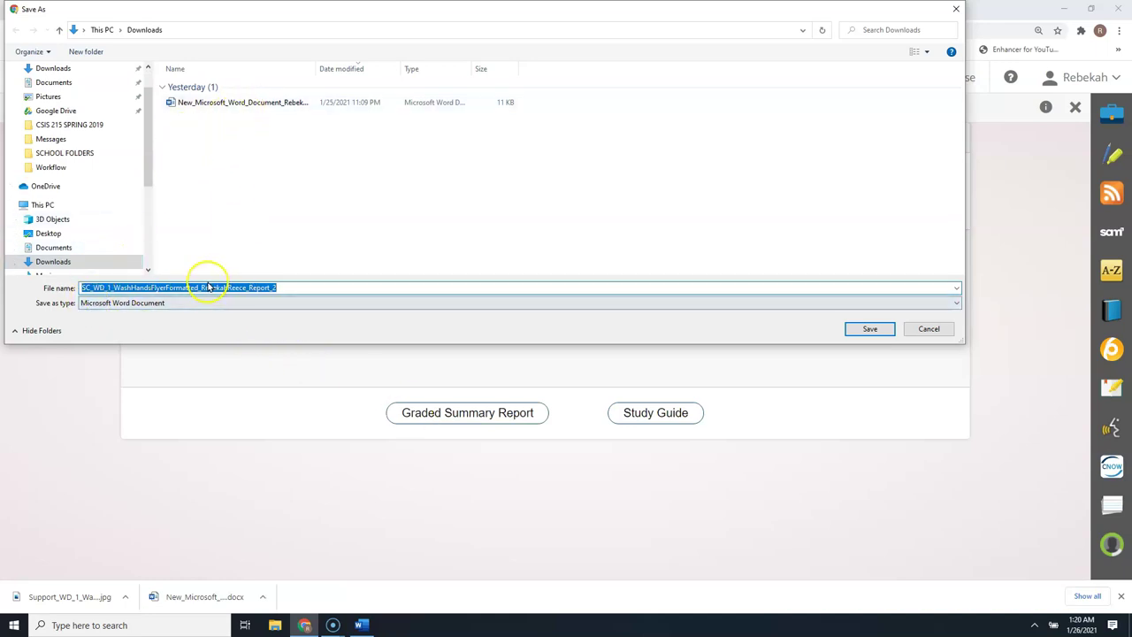
pyautogui.moveTo(250, 286); pyautogui.dragTo(292, 288)
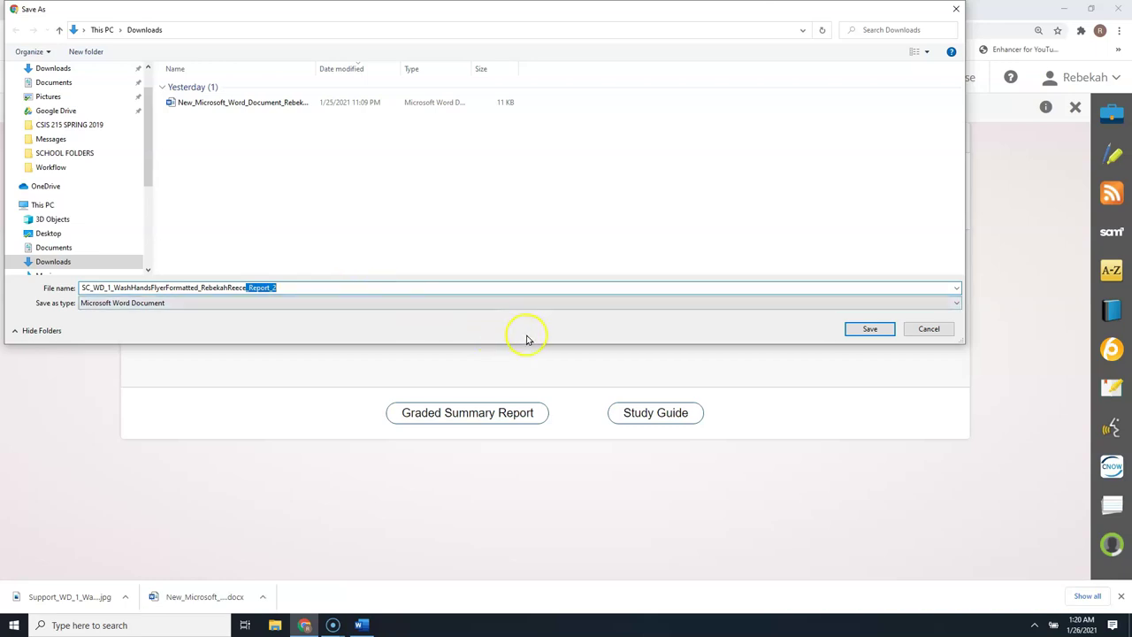
pyautogui.click(871, 330)
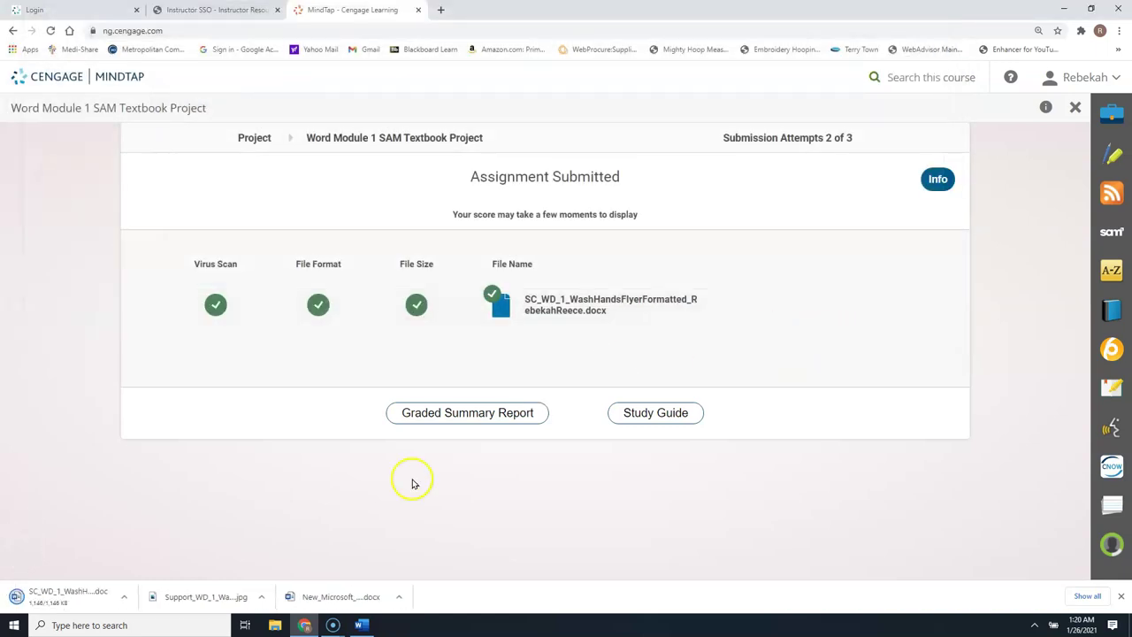
# - Open the downloaded graded report in Word and review the score, task results and grading comments on the flyer
pyautogui.click(67, 598)
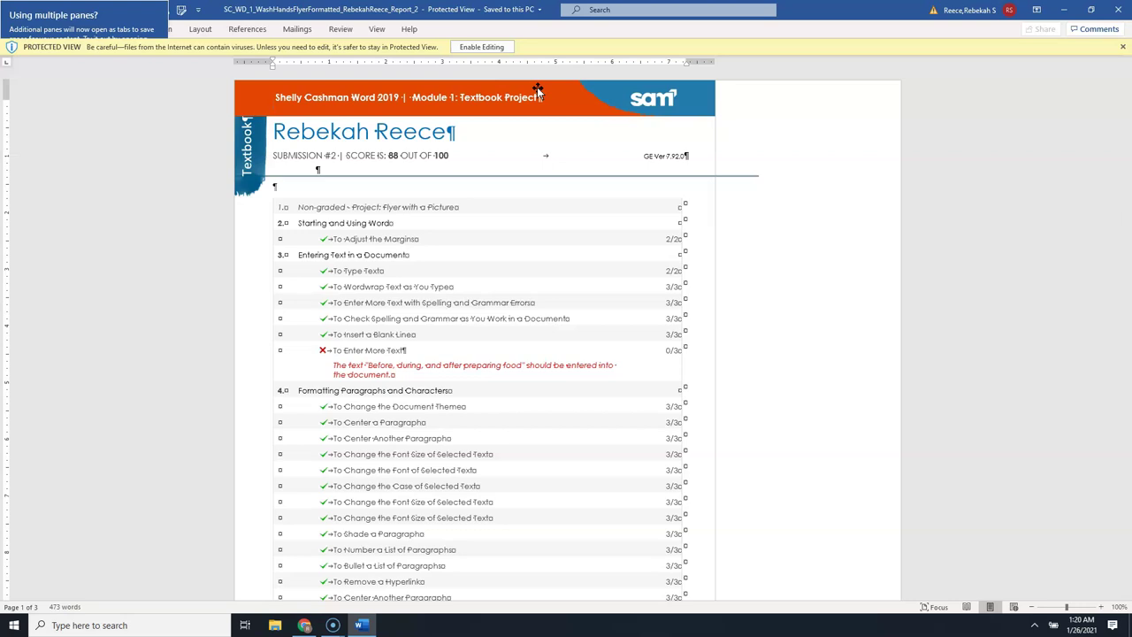
pyautogui.click(497, 136)
pyautogui.scroll(-8, 505, 260)
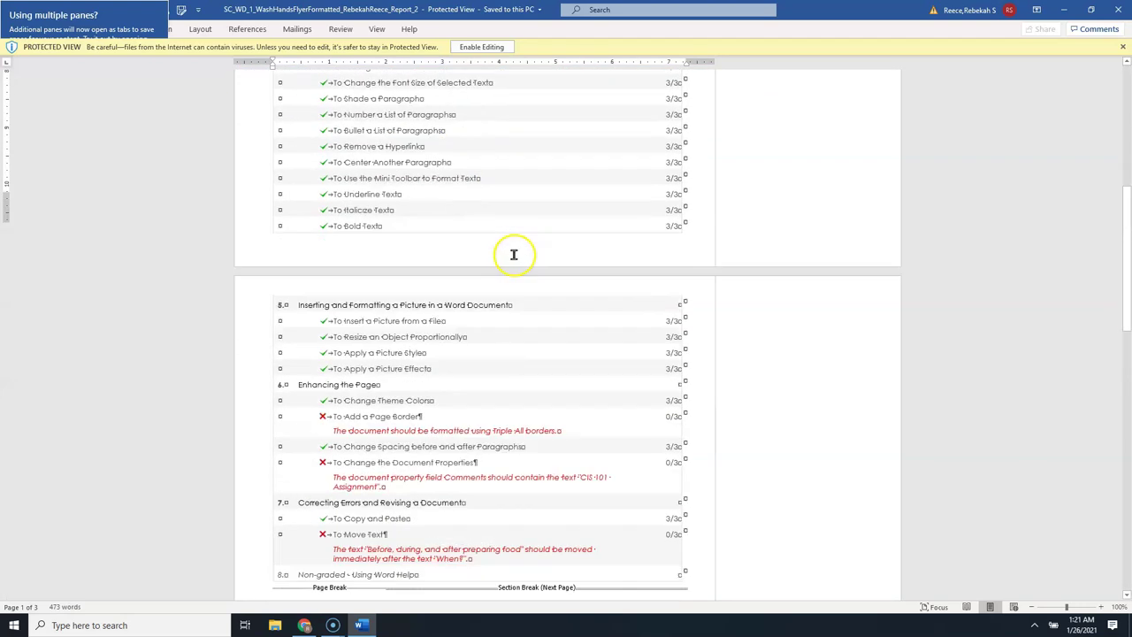
pyautogui.scroll(-13, 513, 255)
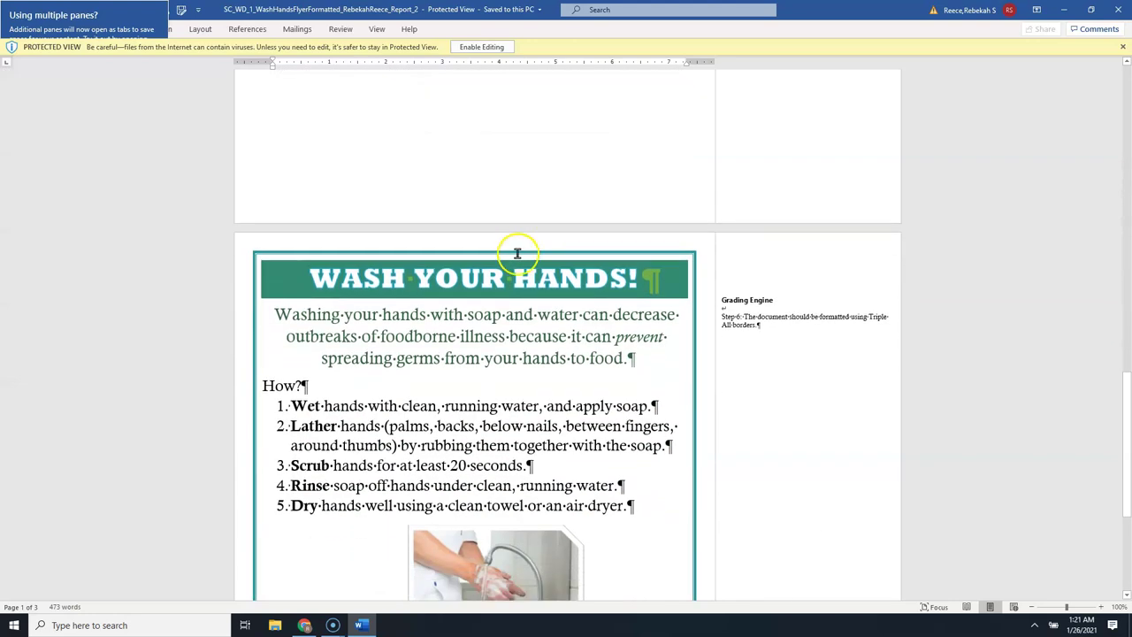
# - Review the Grading Engine comments beside the flyer in the report, covering the page border, moved text and document properties
pyautogui.scroll(-3, 517, 253)
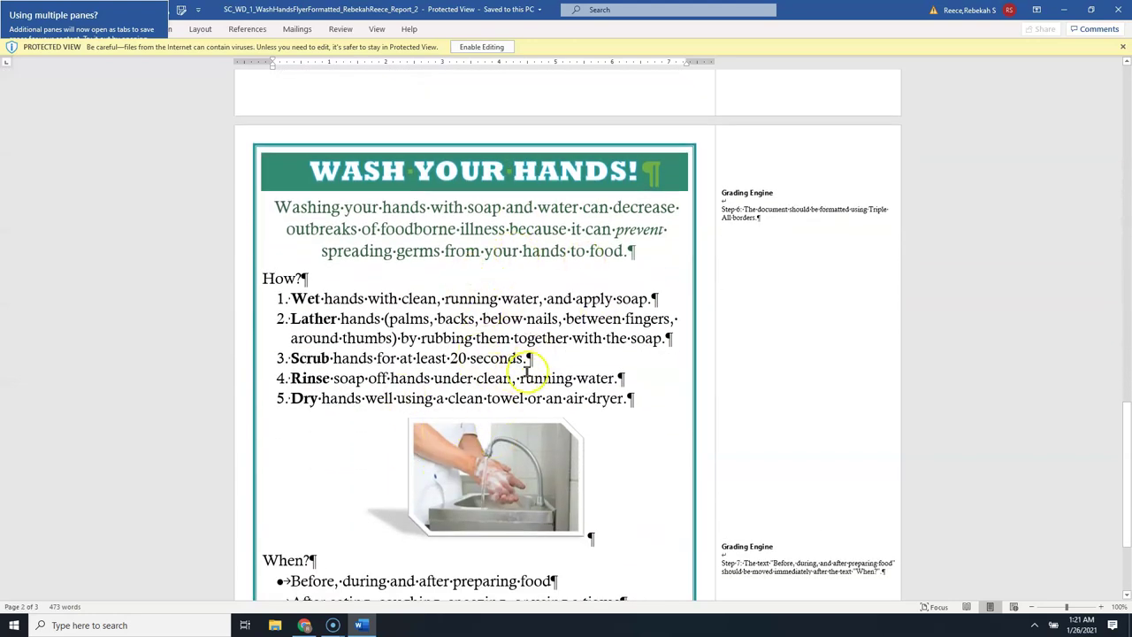
pyautogui.scroll(-4, 522, 373)
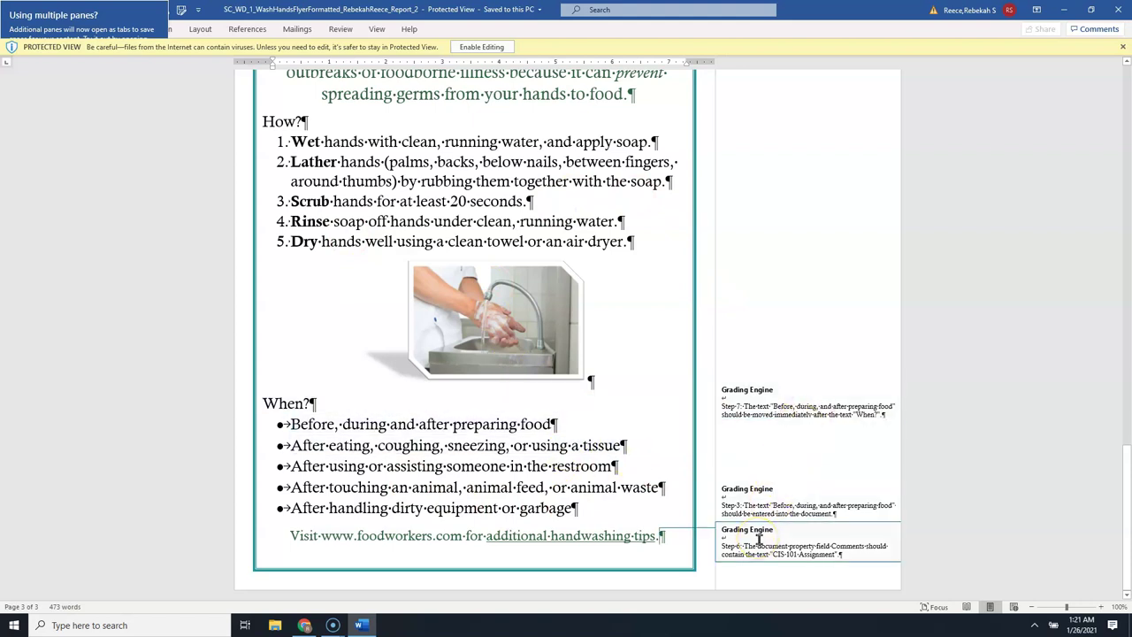
pyautogui.scroll(6, 758, 537)
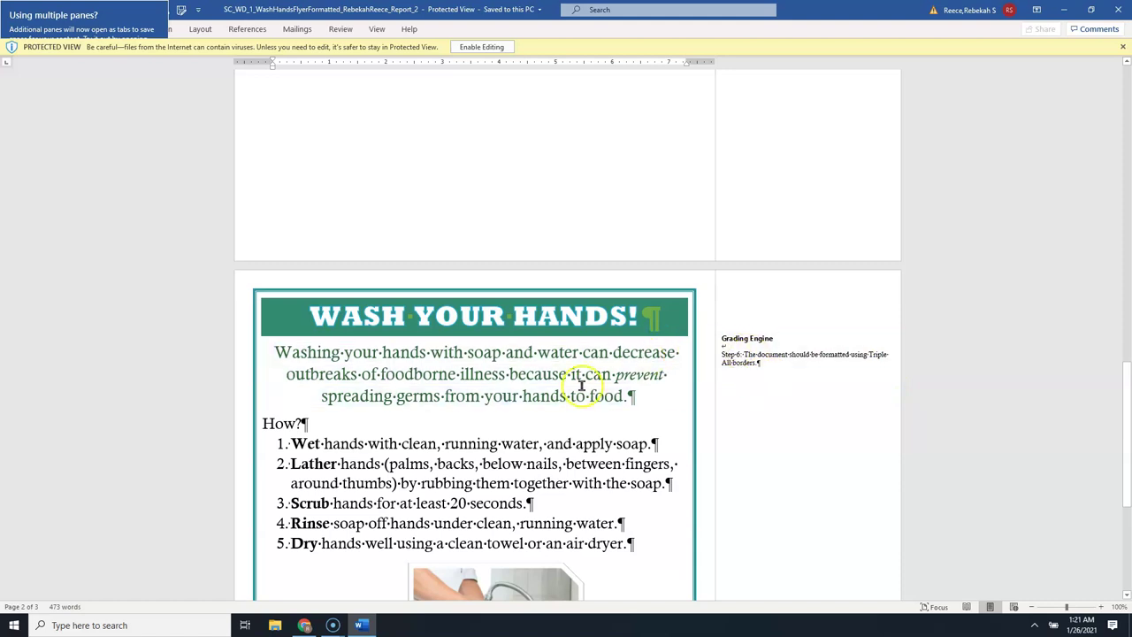
pyautogui.moveTo(574, 392)
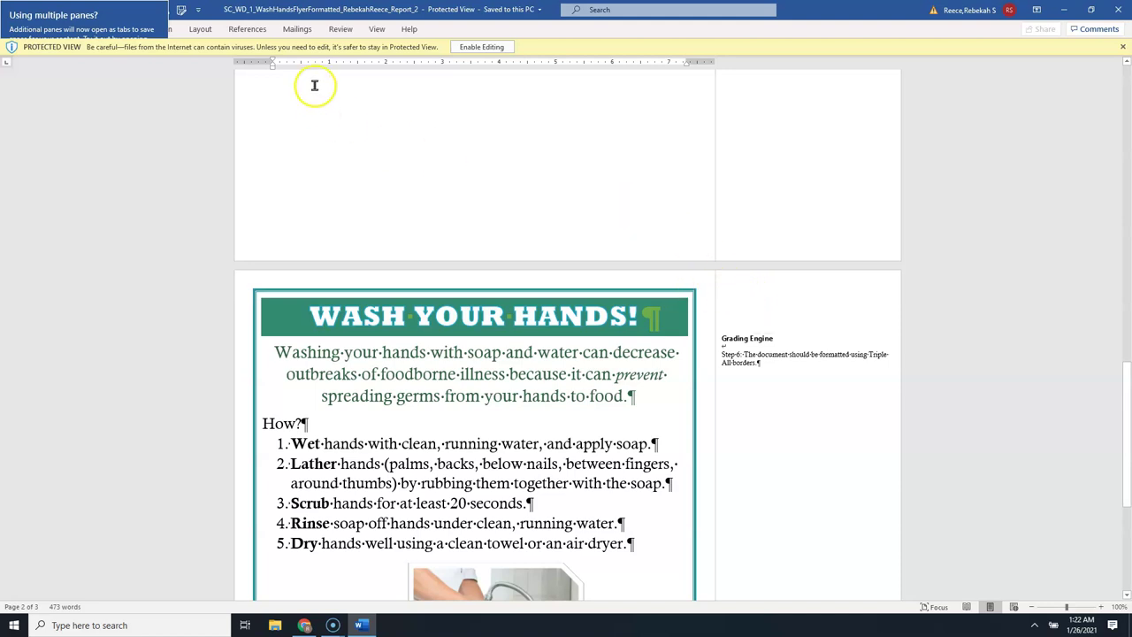
# - Open the submitted SC_WD_1_WashHandsFlyerFormatted document from the recent files
pyautogui.click(365, 10)
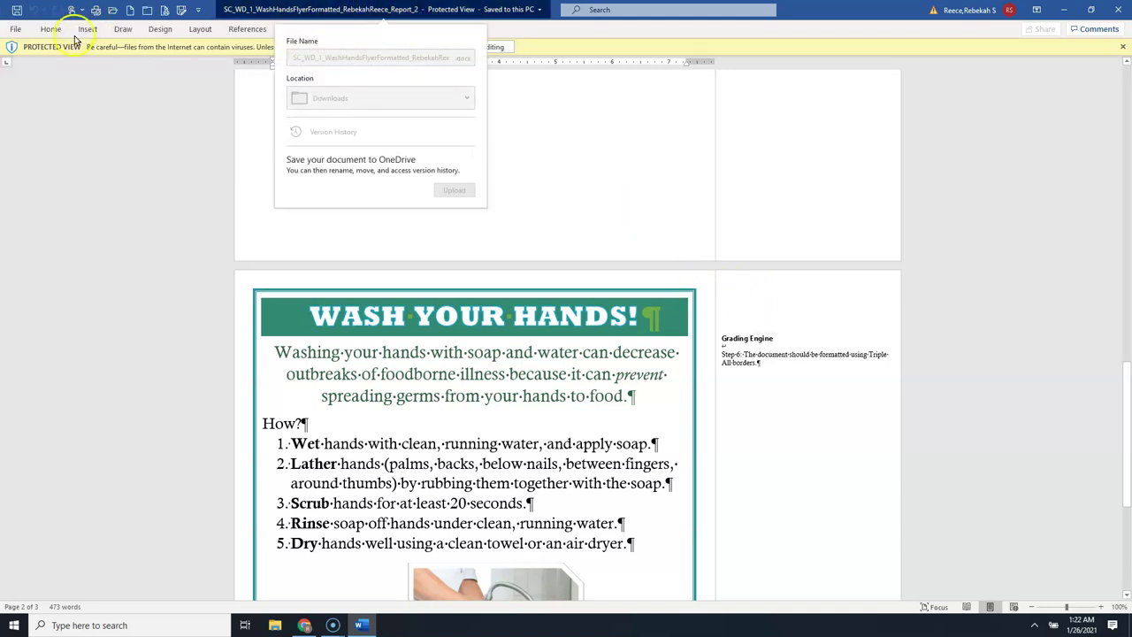
pyautogui.click(19, 30)
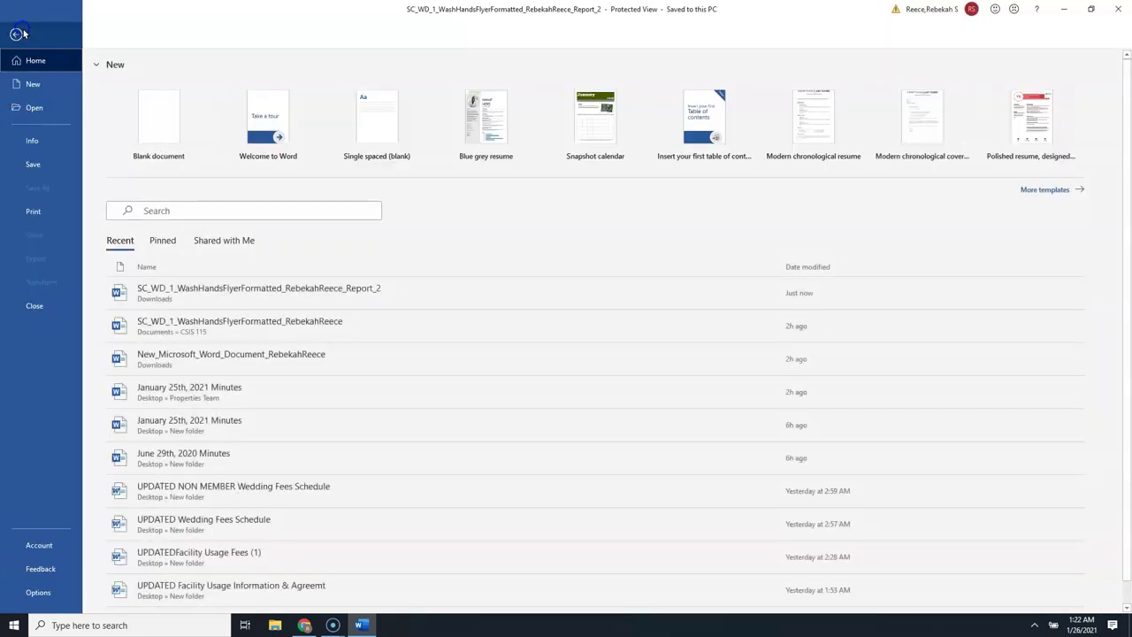
pyautogui.click(218, 332)
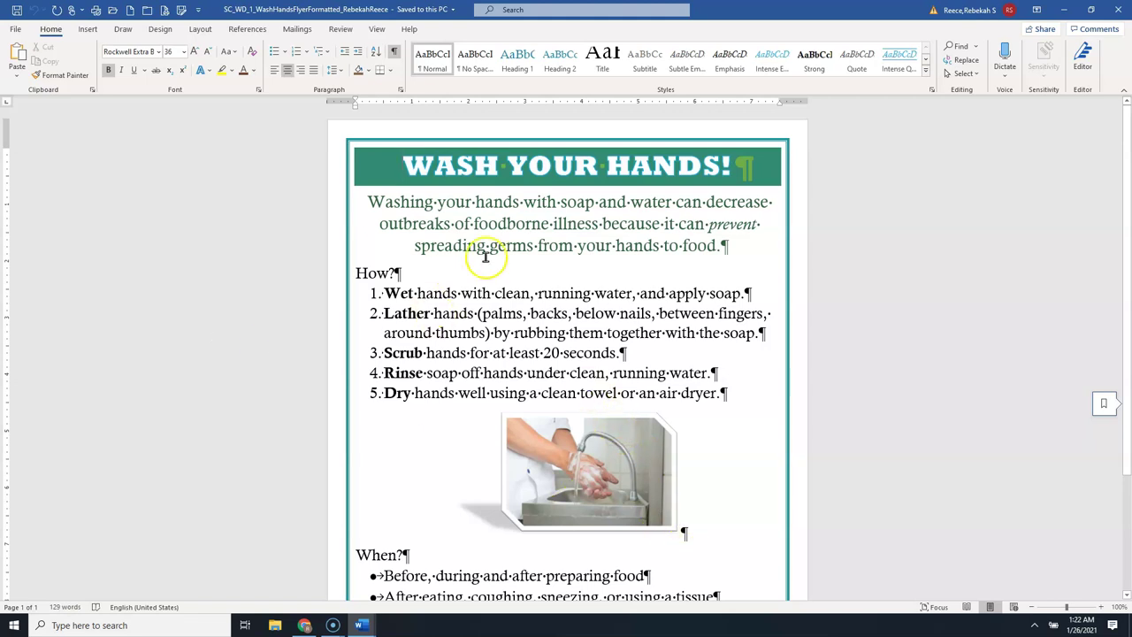
# - Change the flyer's page border to the triple-line style with a width of 2 ¼ pt, applied to the whole document
pyautogui.click(769, 250)
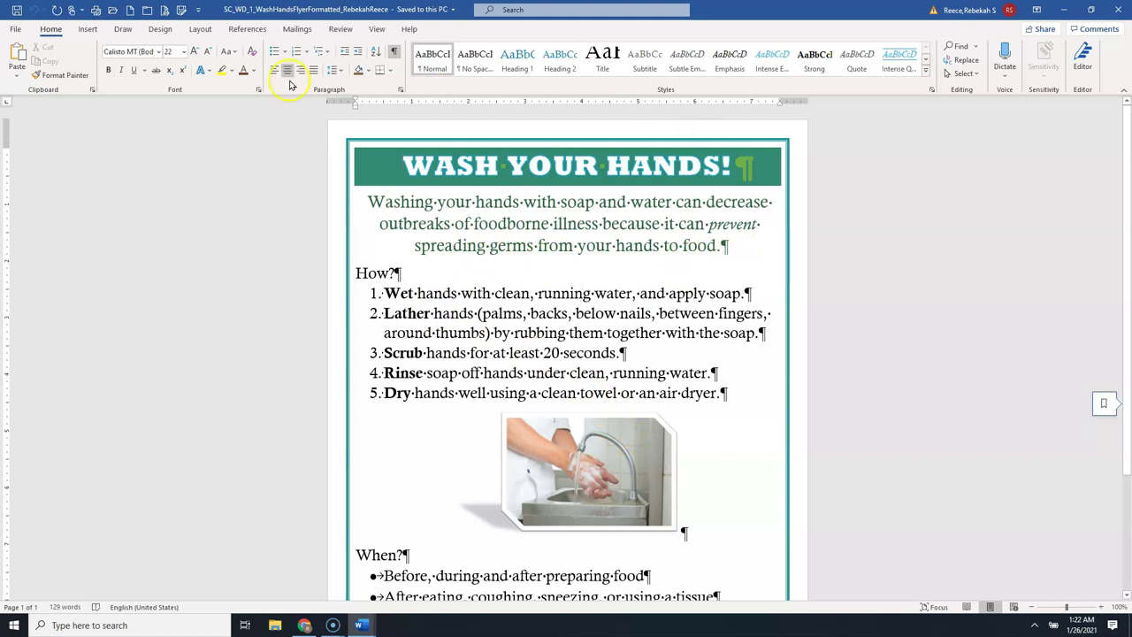
pyautogui.click(164, 29)
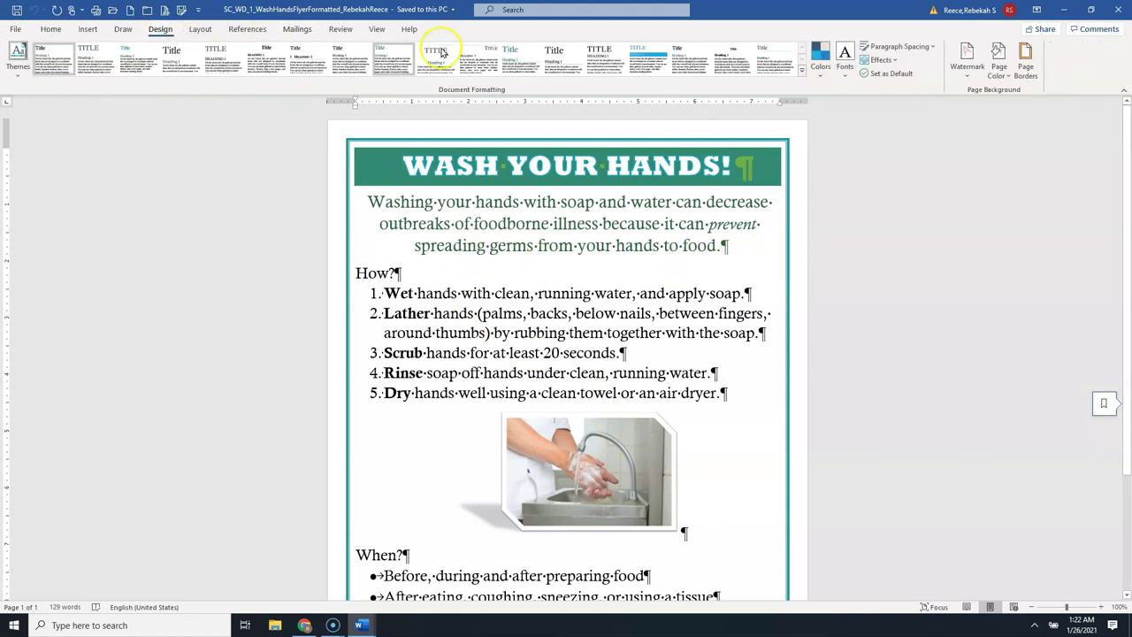
pyautogui.click(1026, 61)
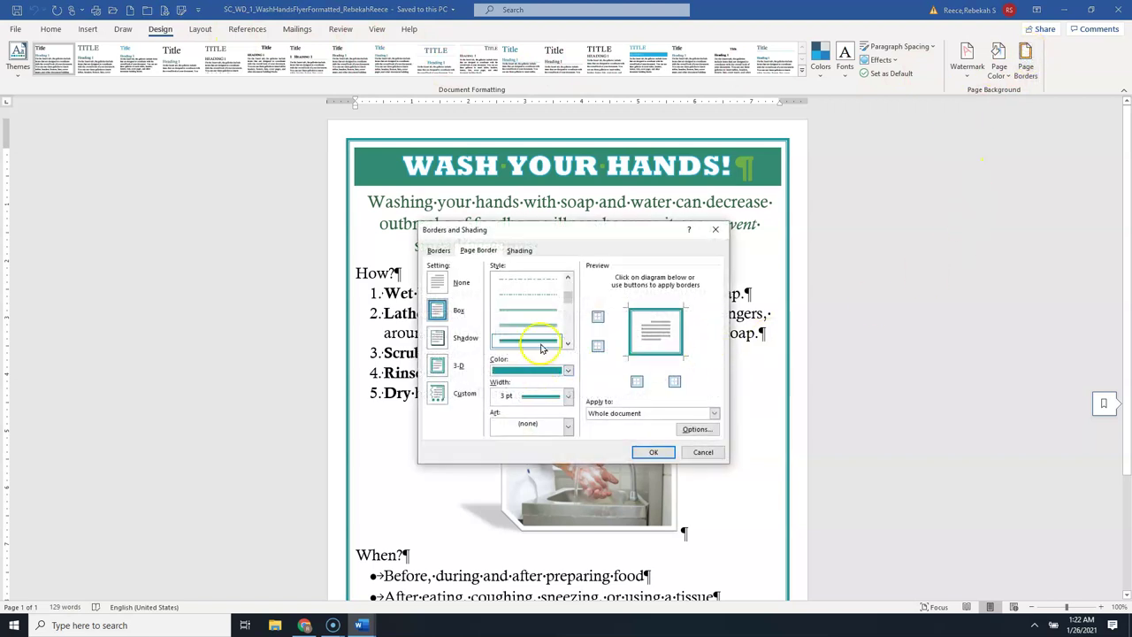
pyautogui.click(556, 335)
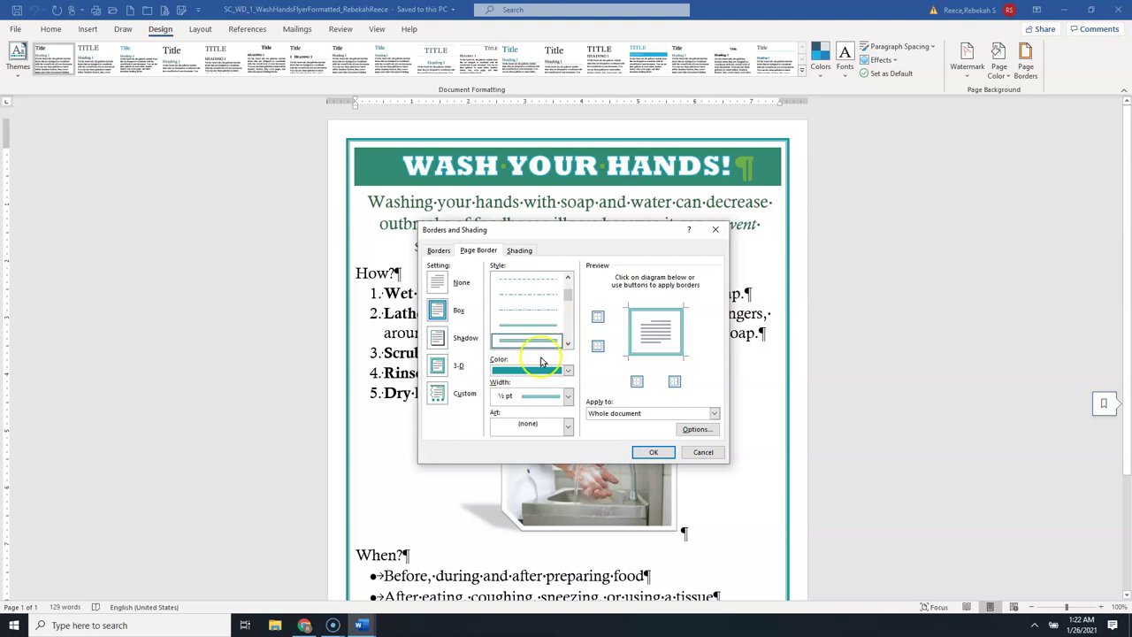
pyautogui.click(539, 345)
pyautogui.click(638, 457)
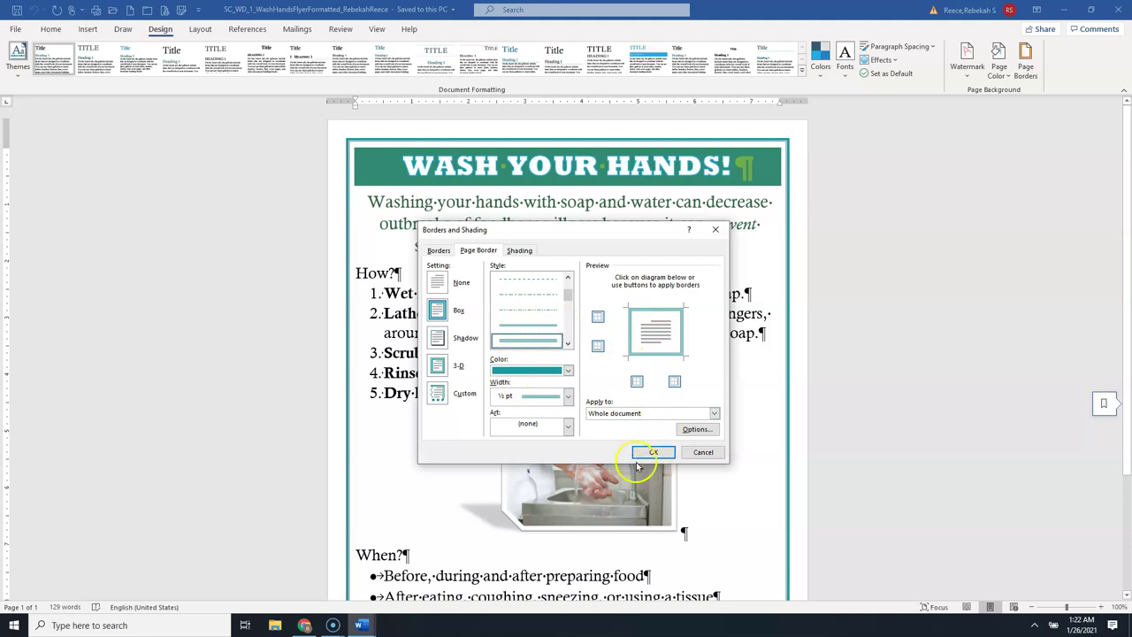
pyautogui.click(568, 396)
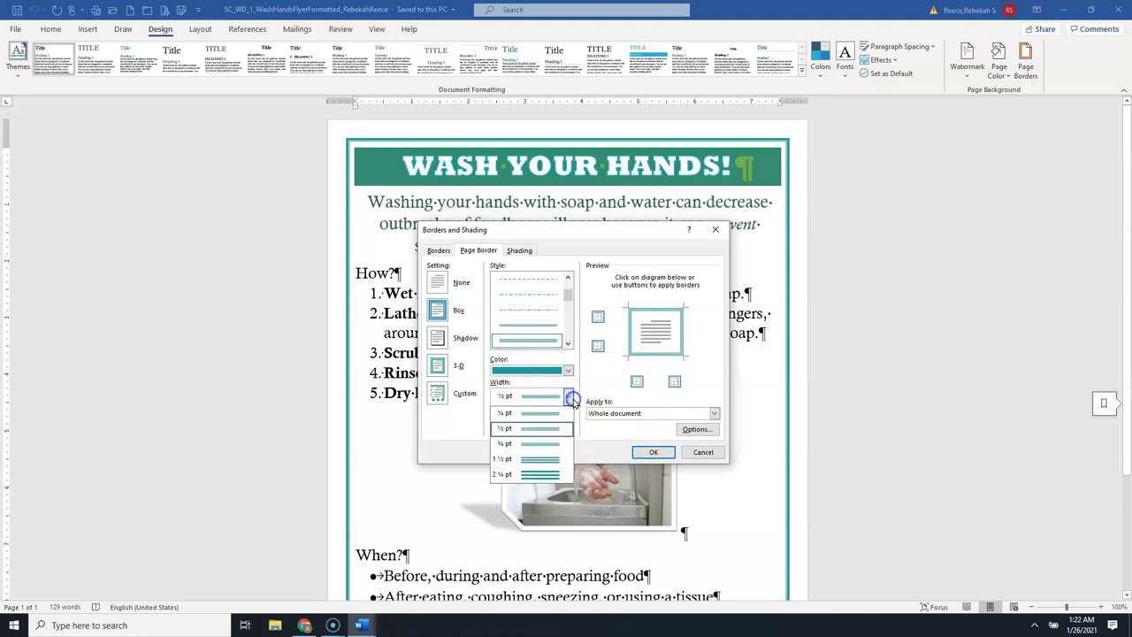
pyautogui.click(538, 475)
pyautogui.click(653, 452)
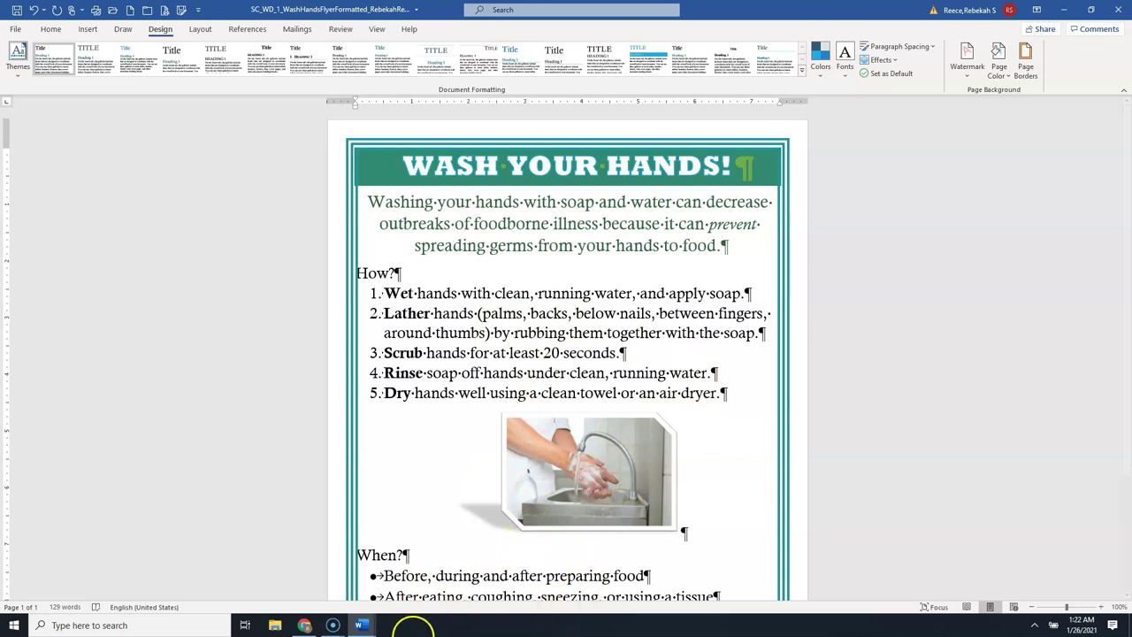
# - Return to the graded report and review the missed tasks and the comments beside the flyer's When? list
pyautogui.moveTo(361, 625)
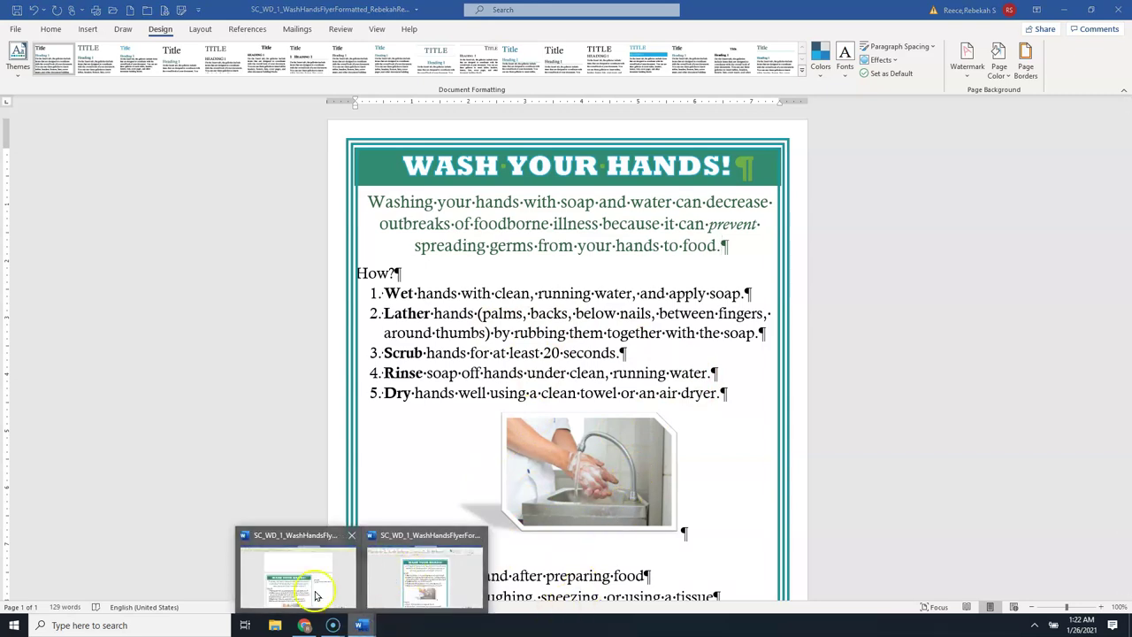
pyautogui.click(387, 582)
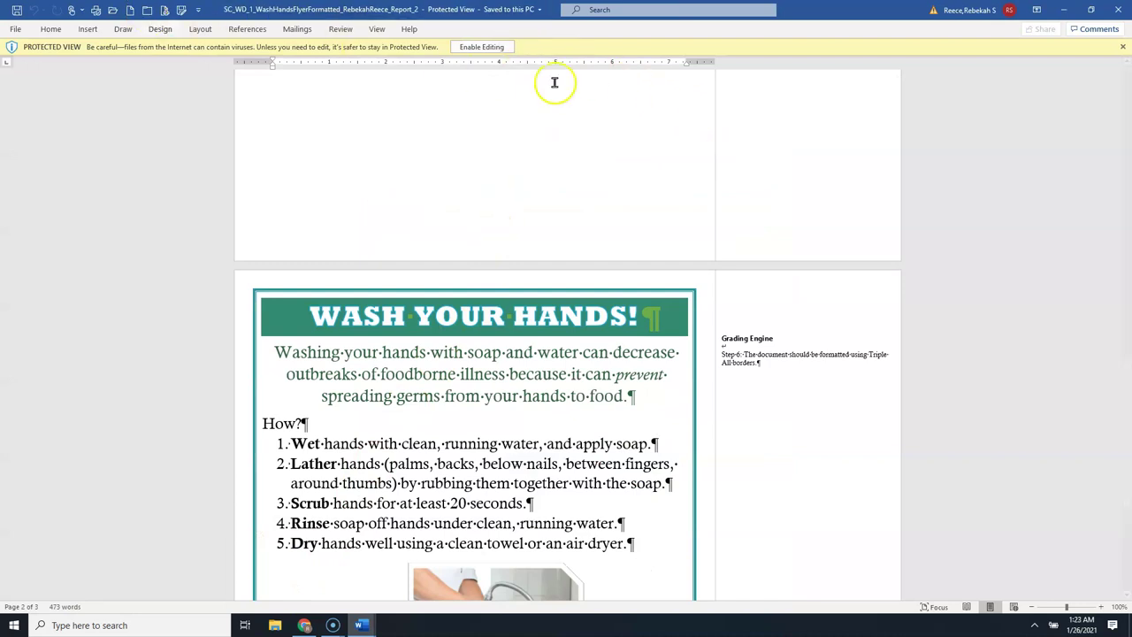
pyautogui.scroll(5, 533, 296)
pyautogui.scroll(10, 537, 298)
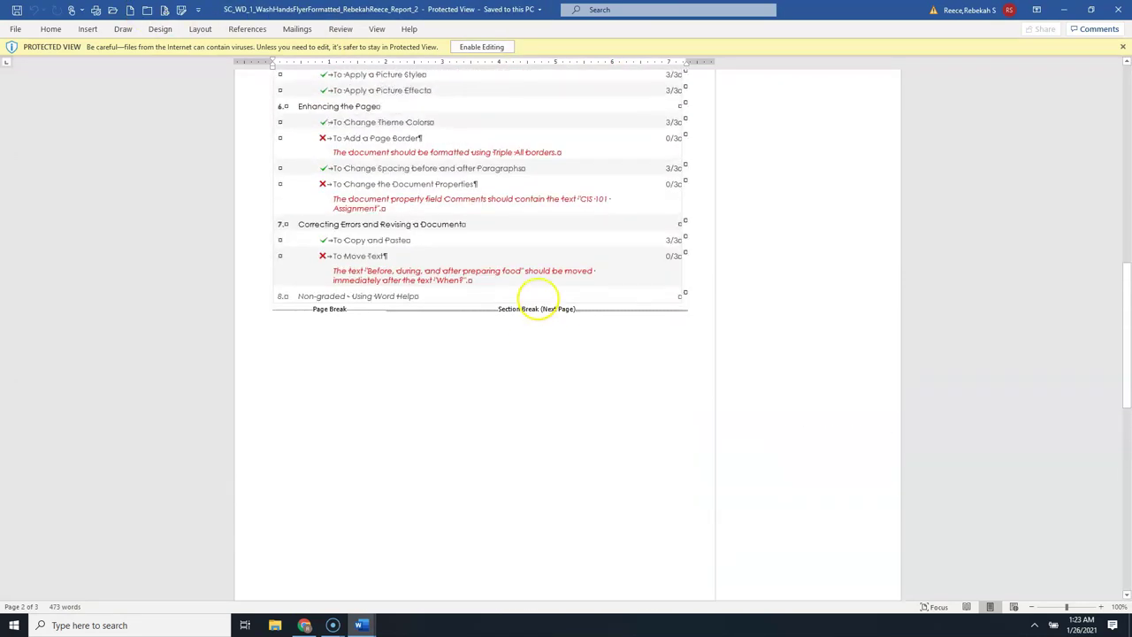
pyautogui.scroll(4, 536, 298)
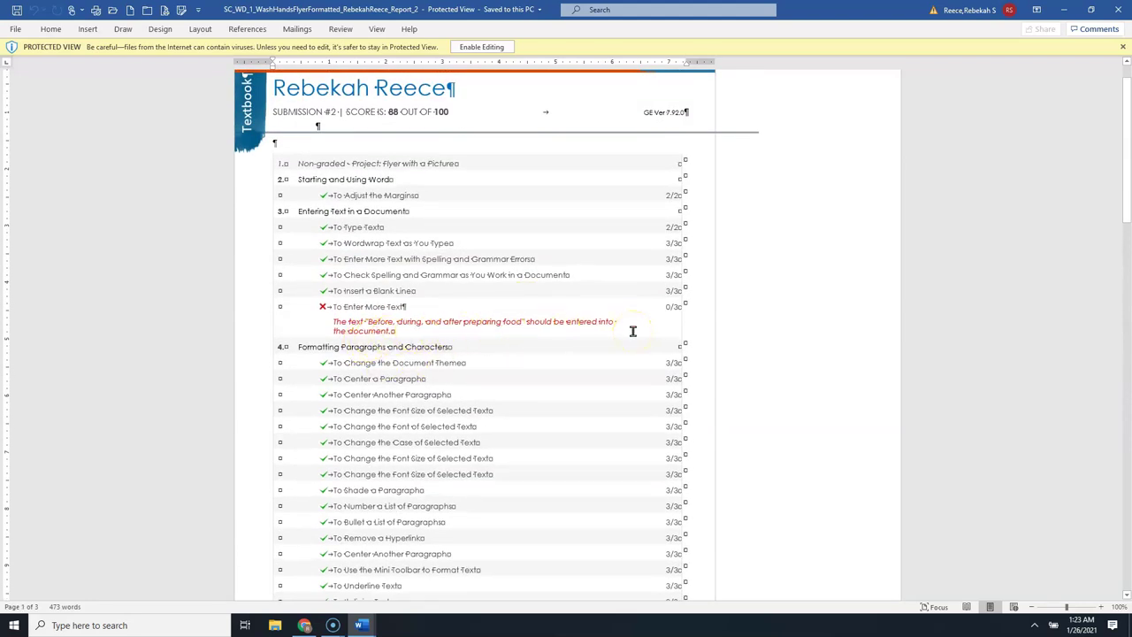
pyautogui.scroll(-1, 448, 334)
pyautogui.scroll(-15, 447, 334)
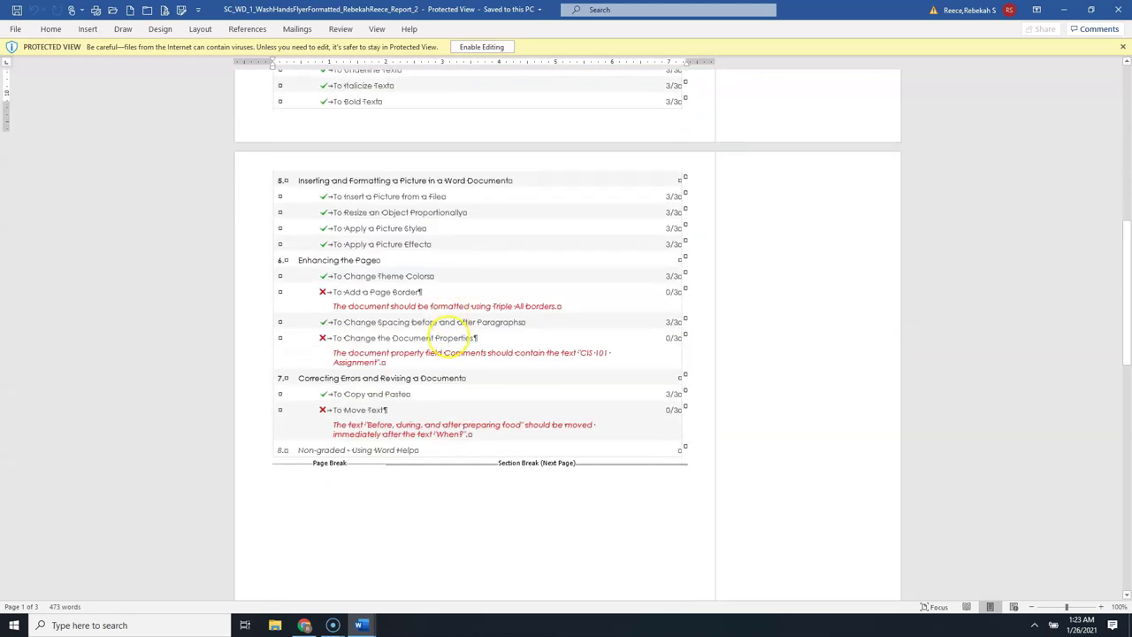
pyautogui.scroll(-4, 423, 350)
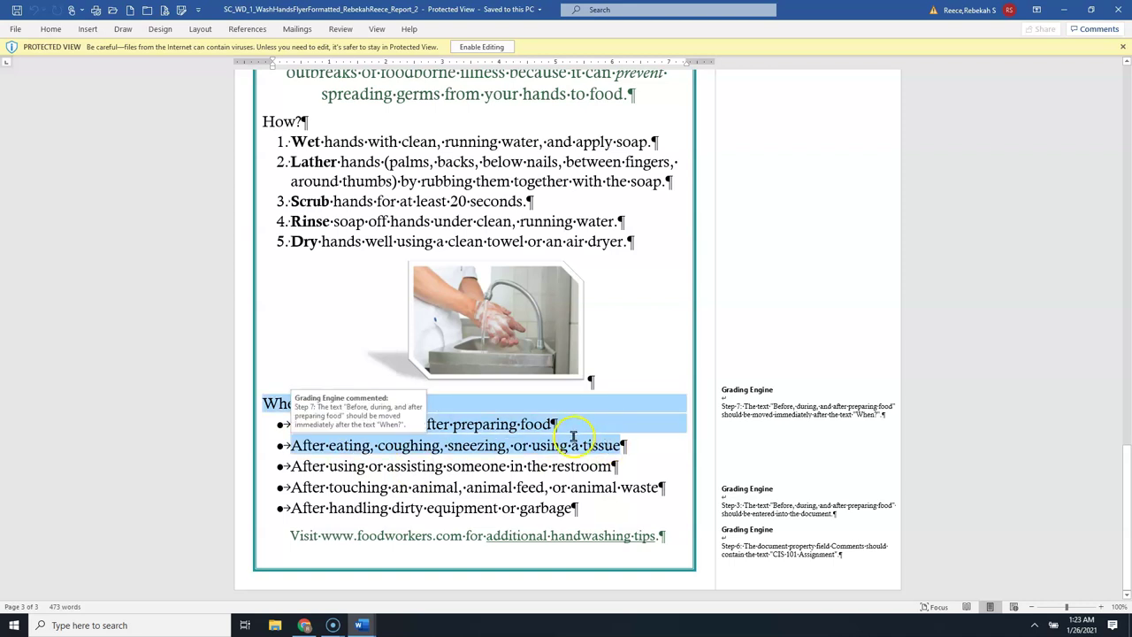
pyautogui.click(541, 466)
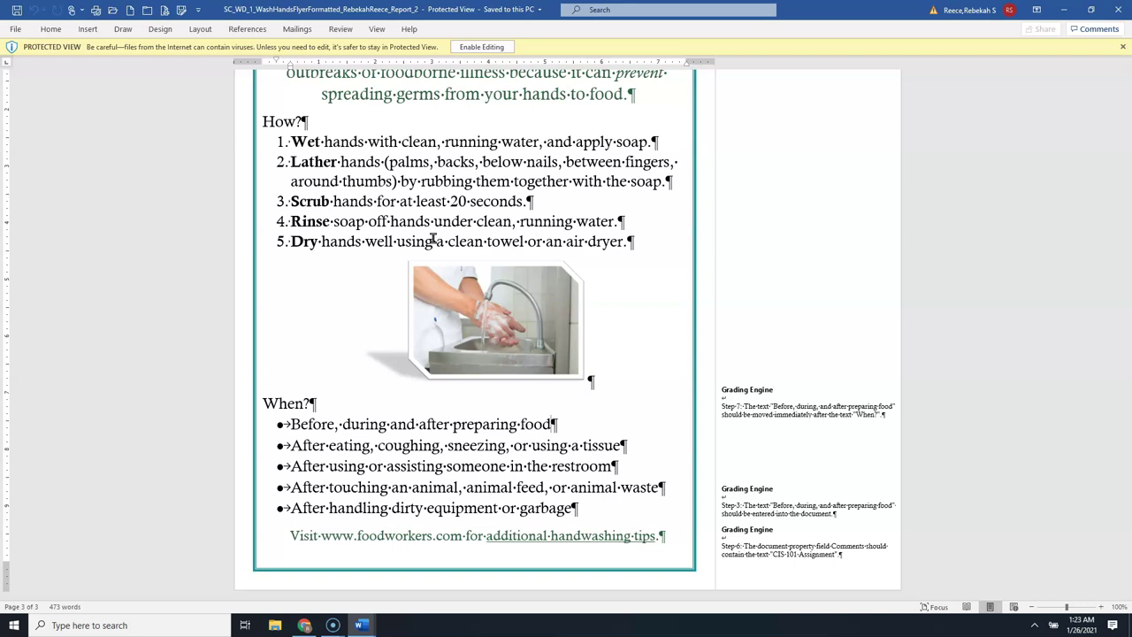
pyautogui.click(585, 280)
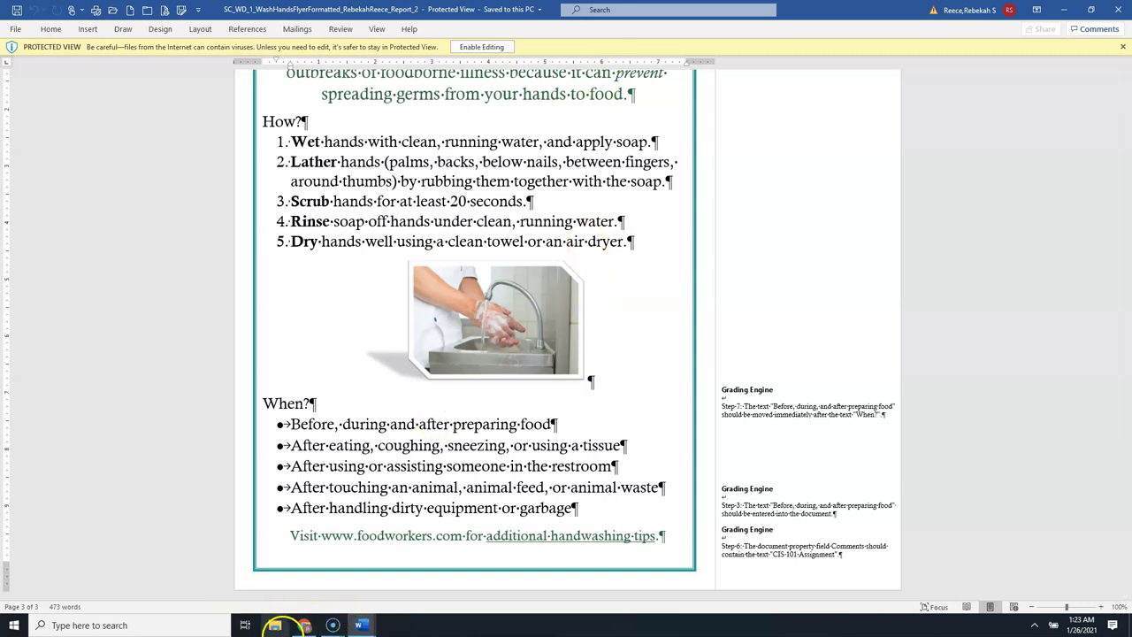
pyautogui.click(333, 624)
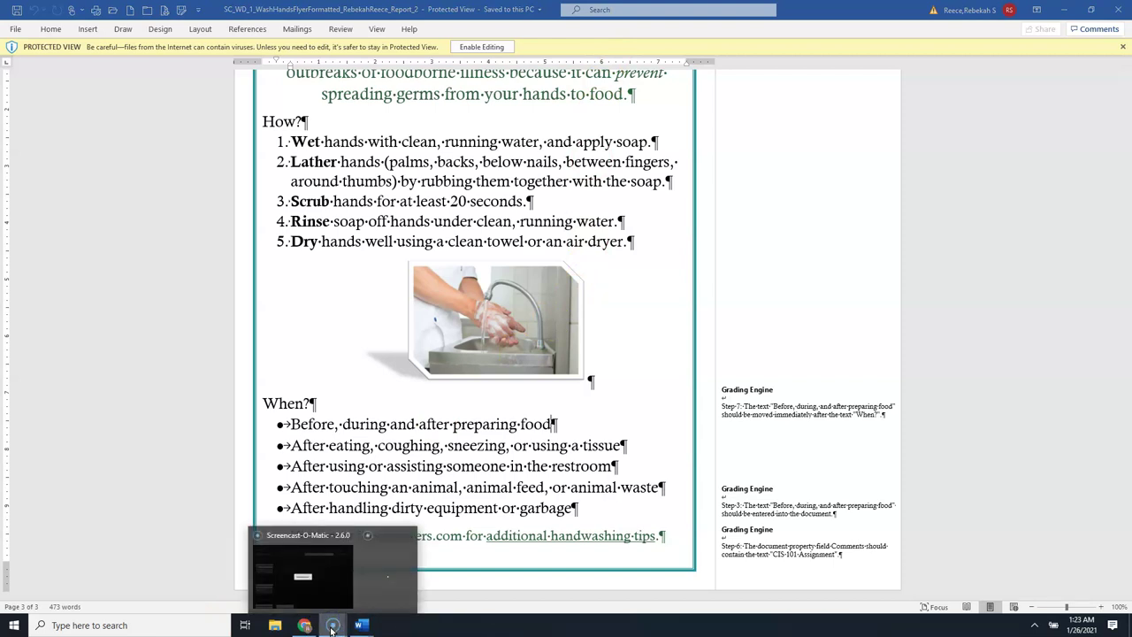
pyautogui.click(285, 581)
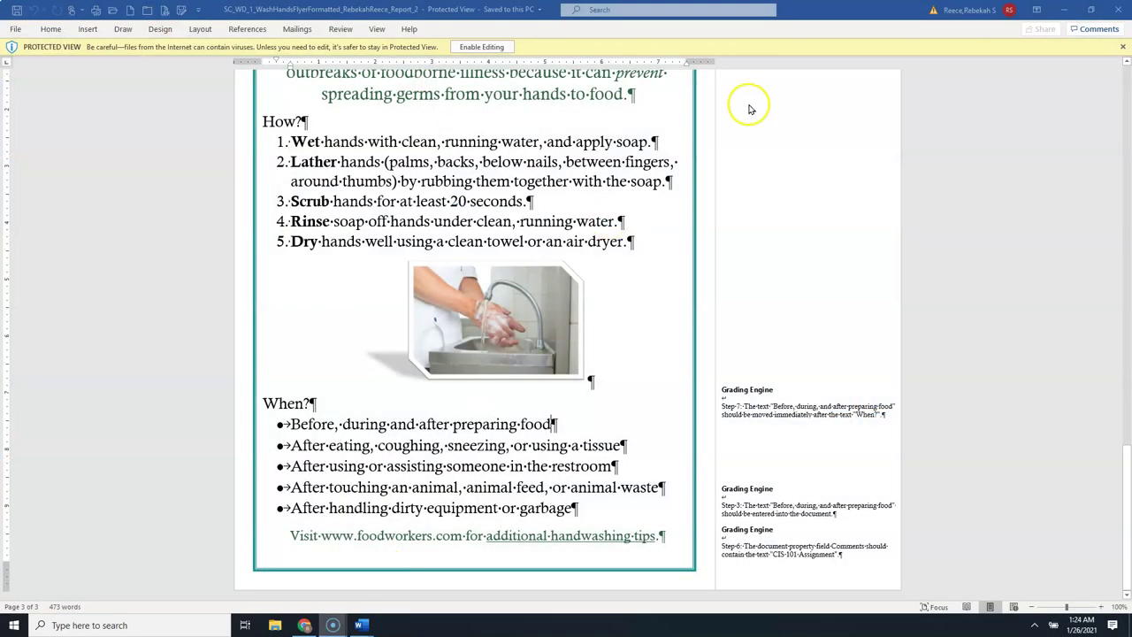
# - Close the graded report and the flyer document, and minimize the browser to show the desktop
pyautogui.click(1113, 9)
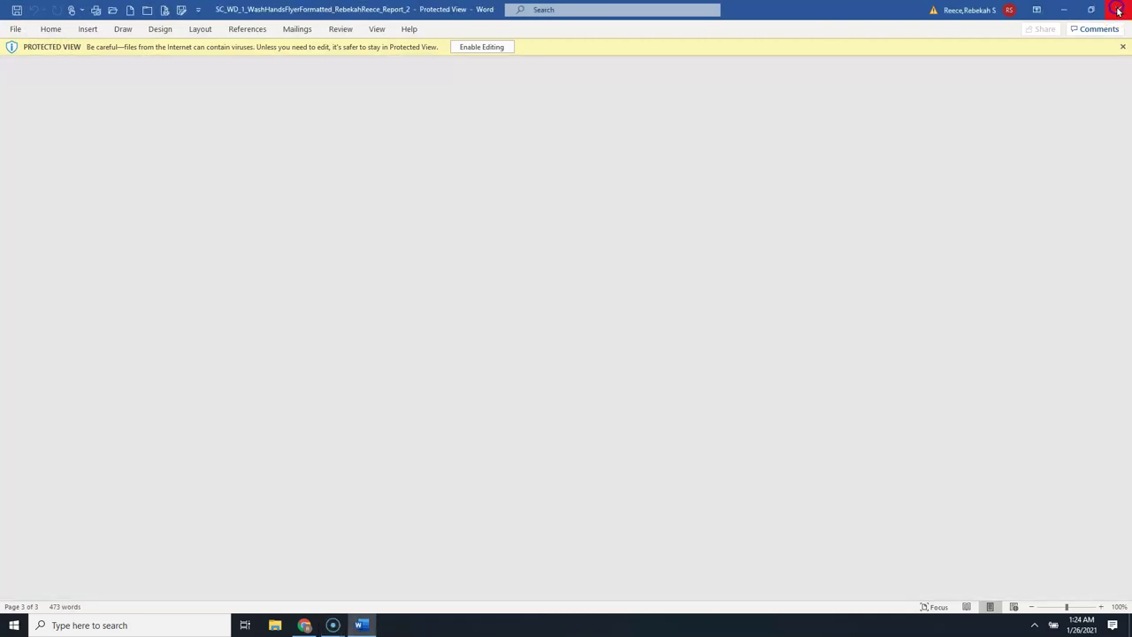
pyautogui.click(1116, 8)
pyautogui.click(566, 339)
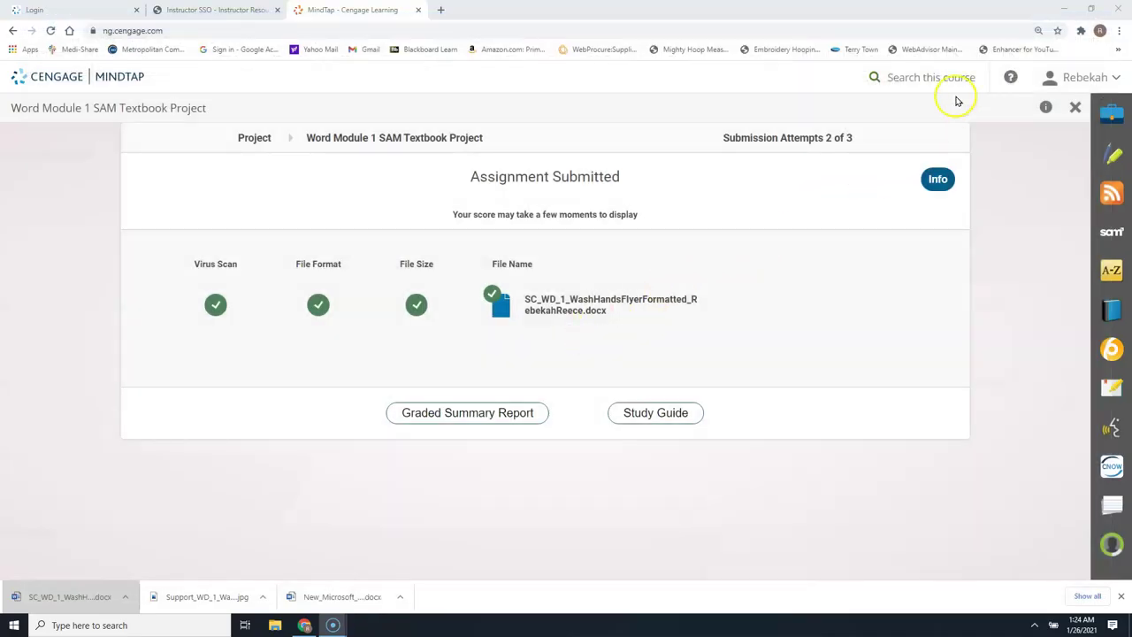
pyautogui.click(1065, 12)
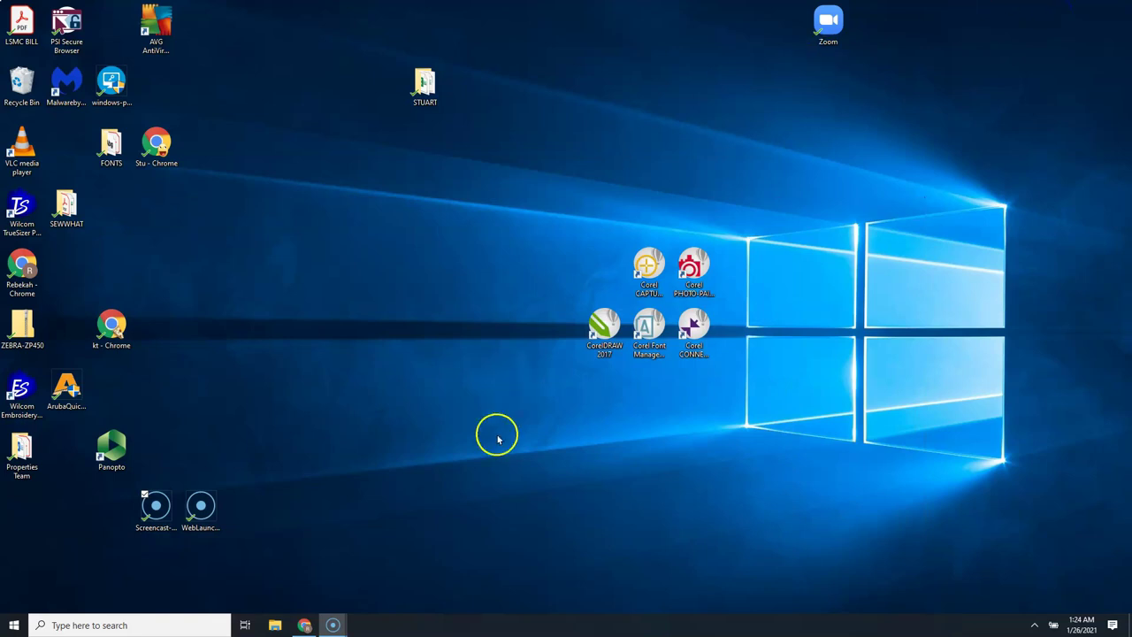
pyautogui.click(156, 510)
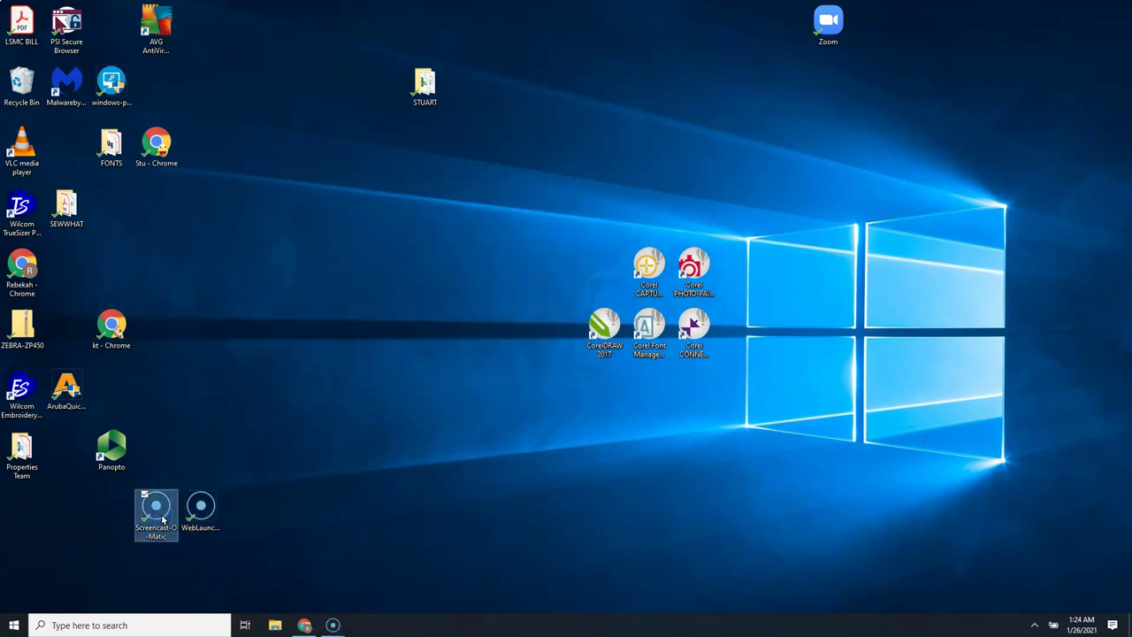
pyautogui.doubleClick(161, 512)
pyautogui.moveTo(331, 626)
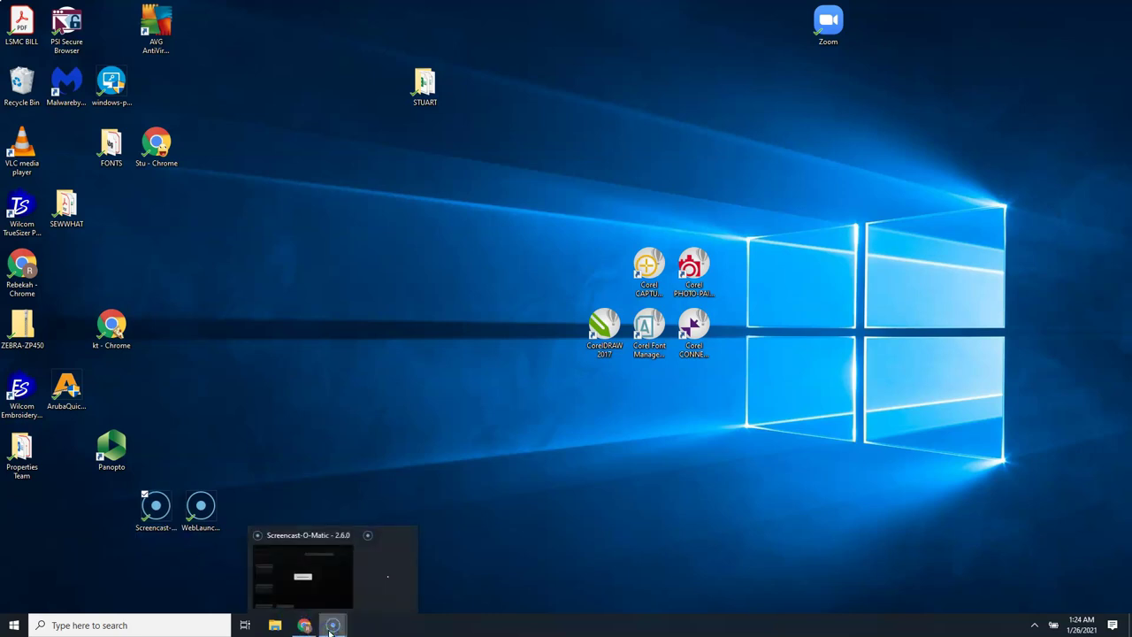
pyautogui.click(332, 588)
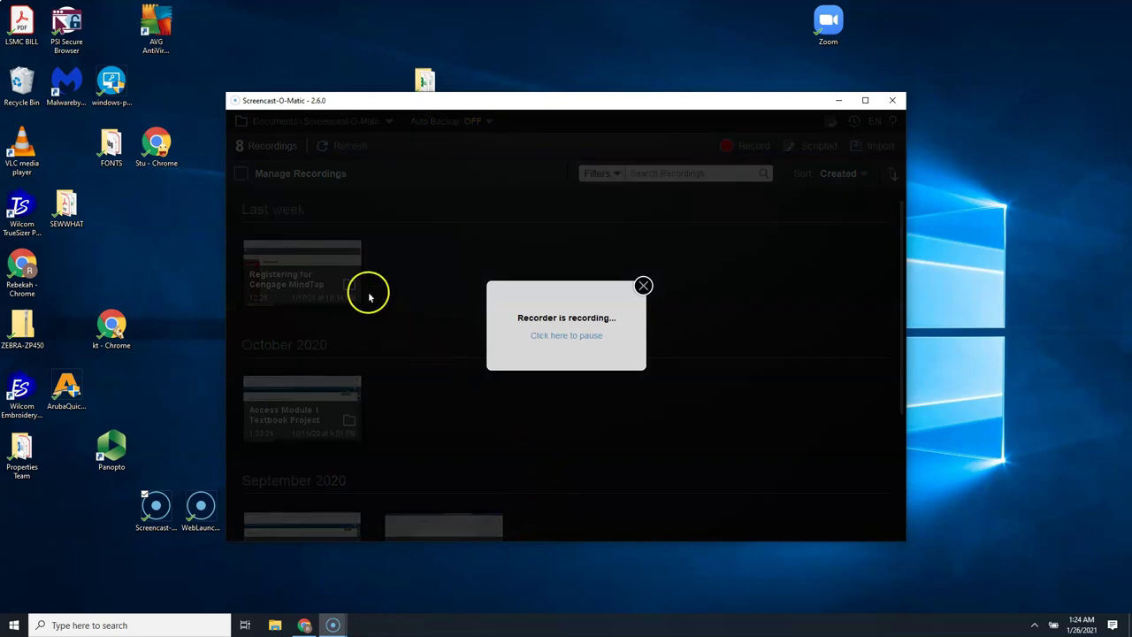